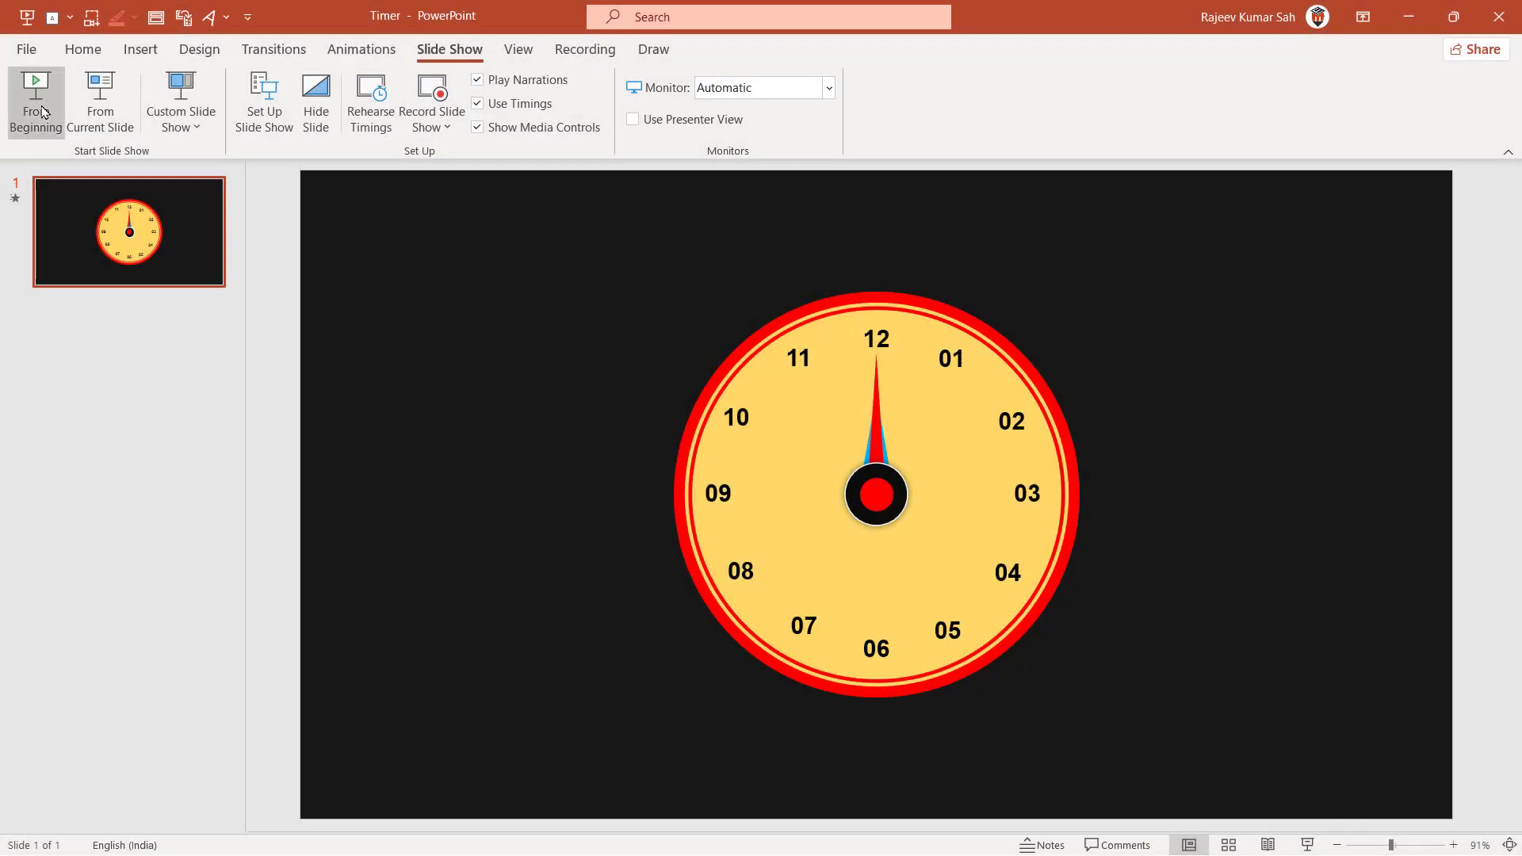
# Play the clock timer slideshow from the beginning, then exit it with Esc
pyautogui.click(38, 107)
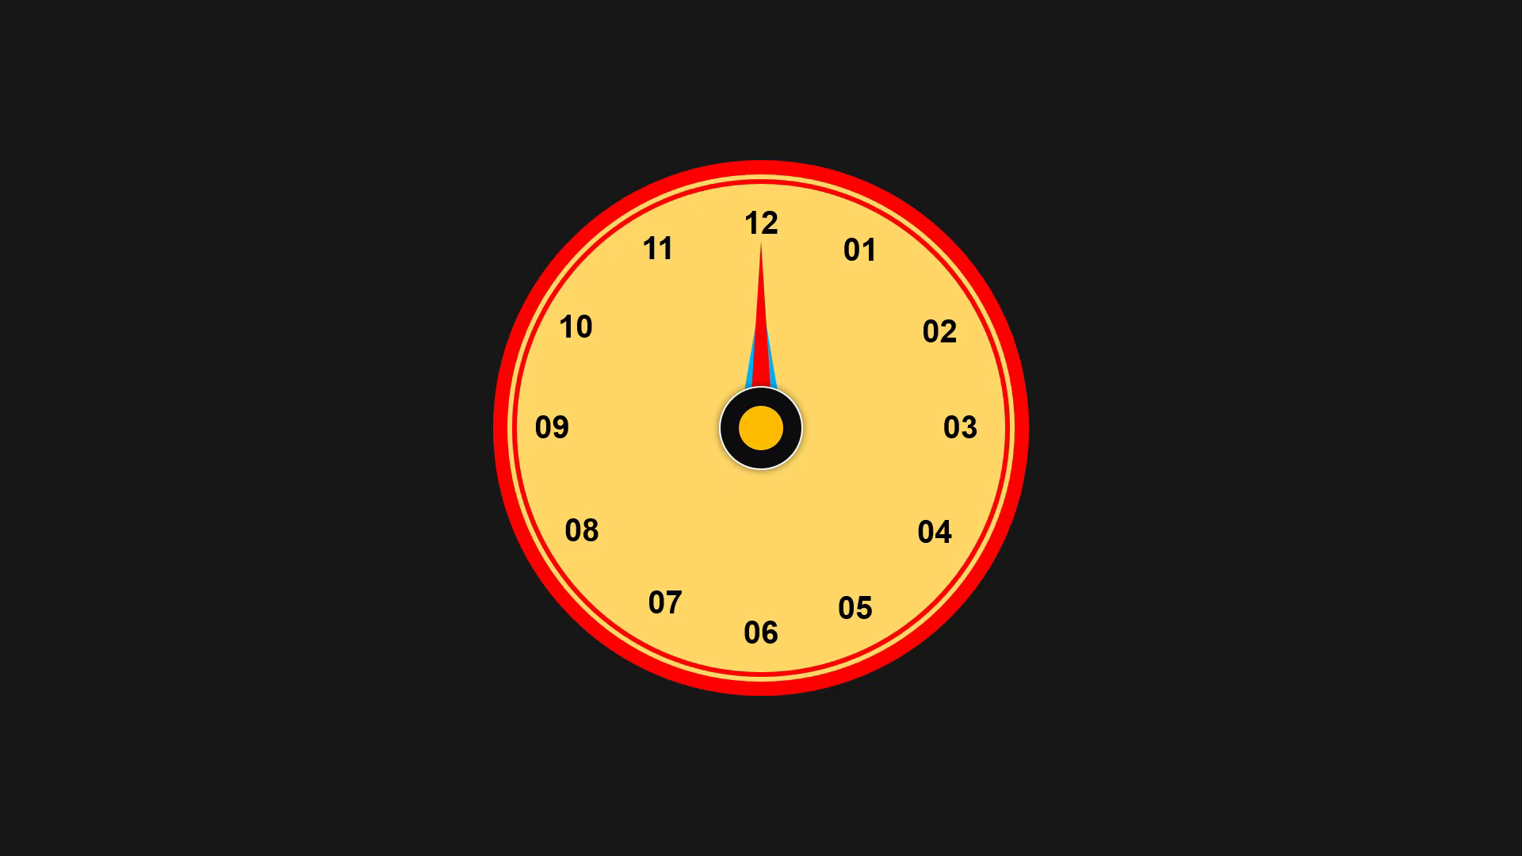
pyautogui.press('Escape')
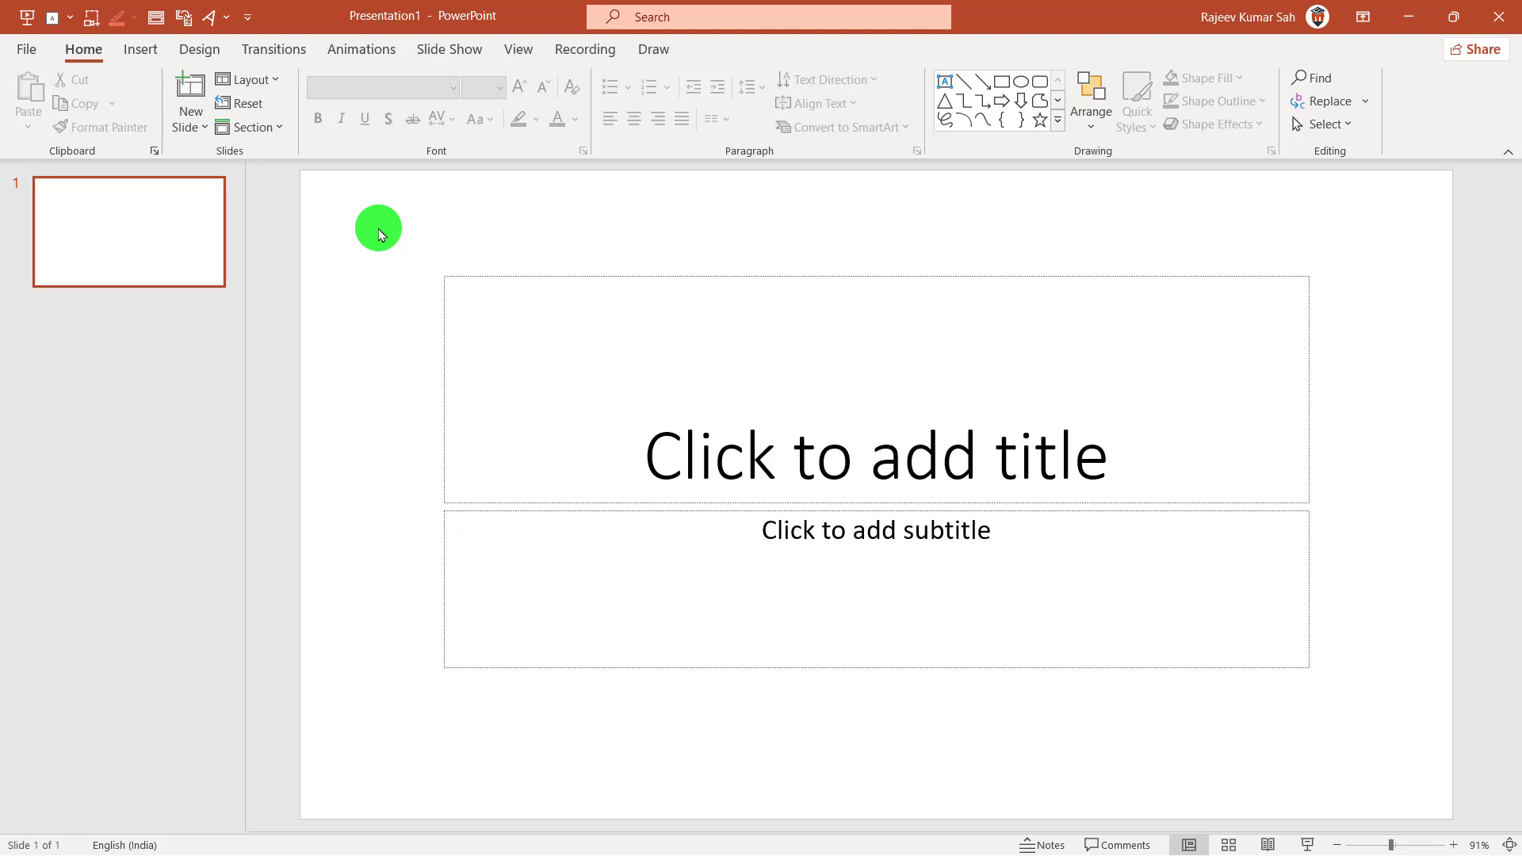
# Switch the slide to the Blank layout and give it a solid near-black background fill
pyautogui.click(246, 80)
pyautogui.click(250, 349)
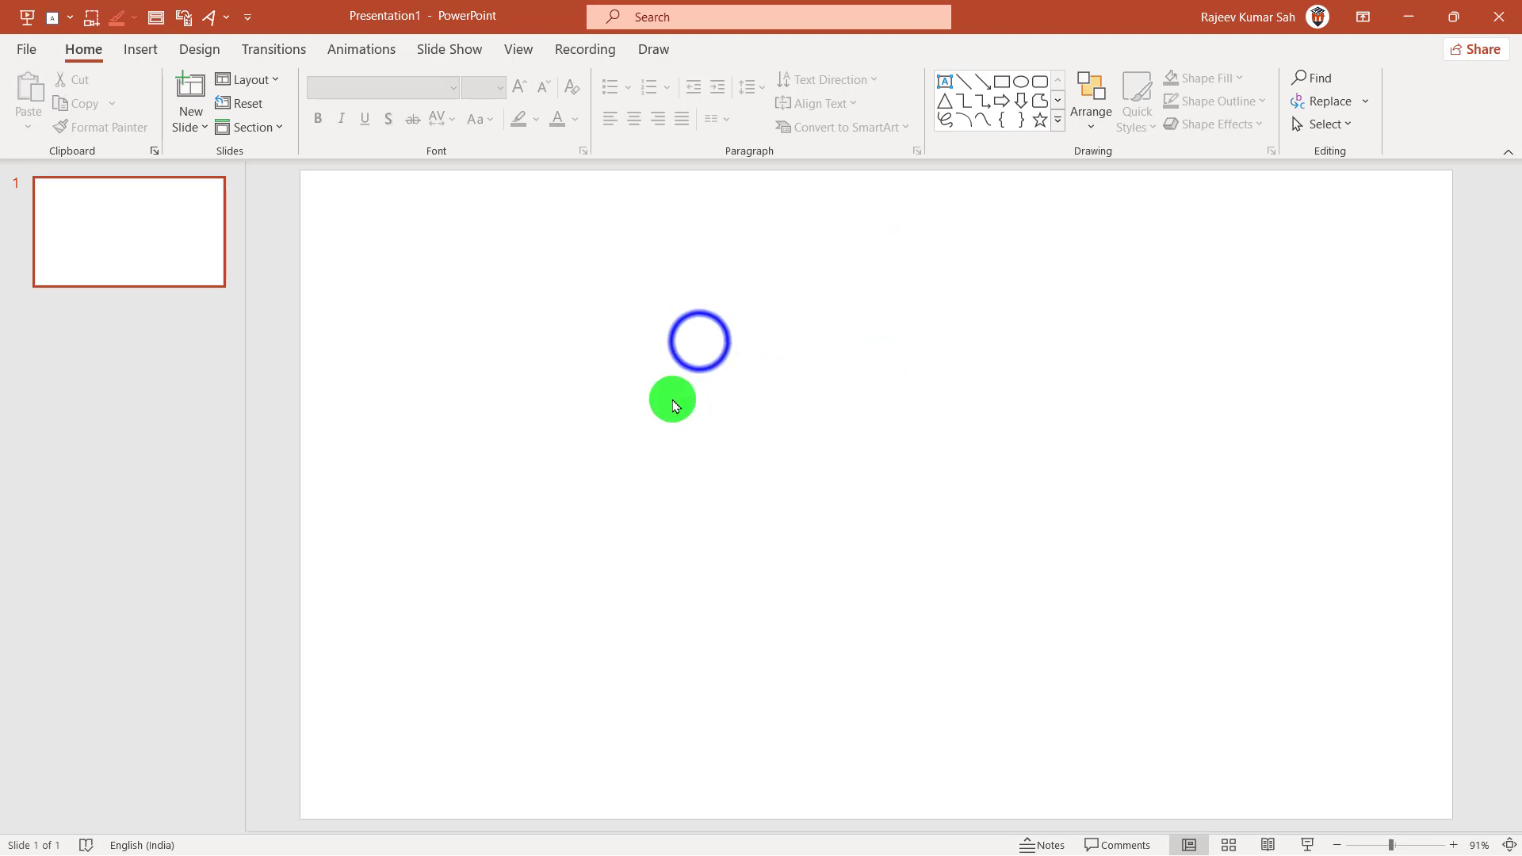
pyautogui.rightClick(698, 340)
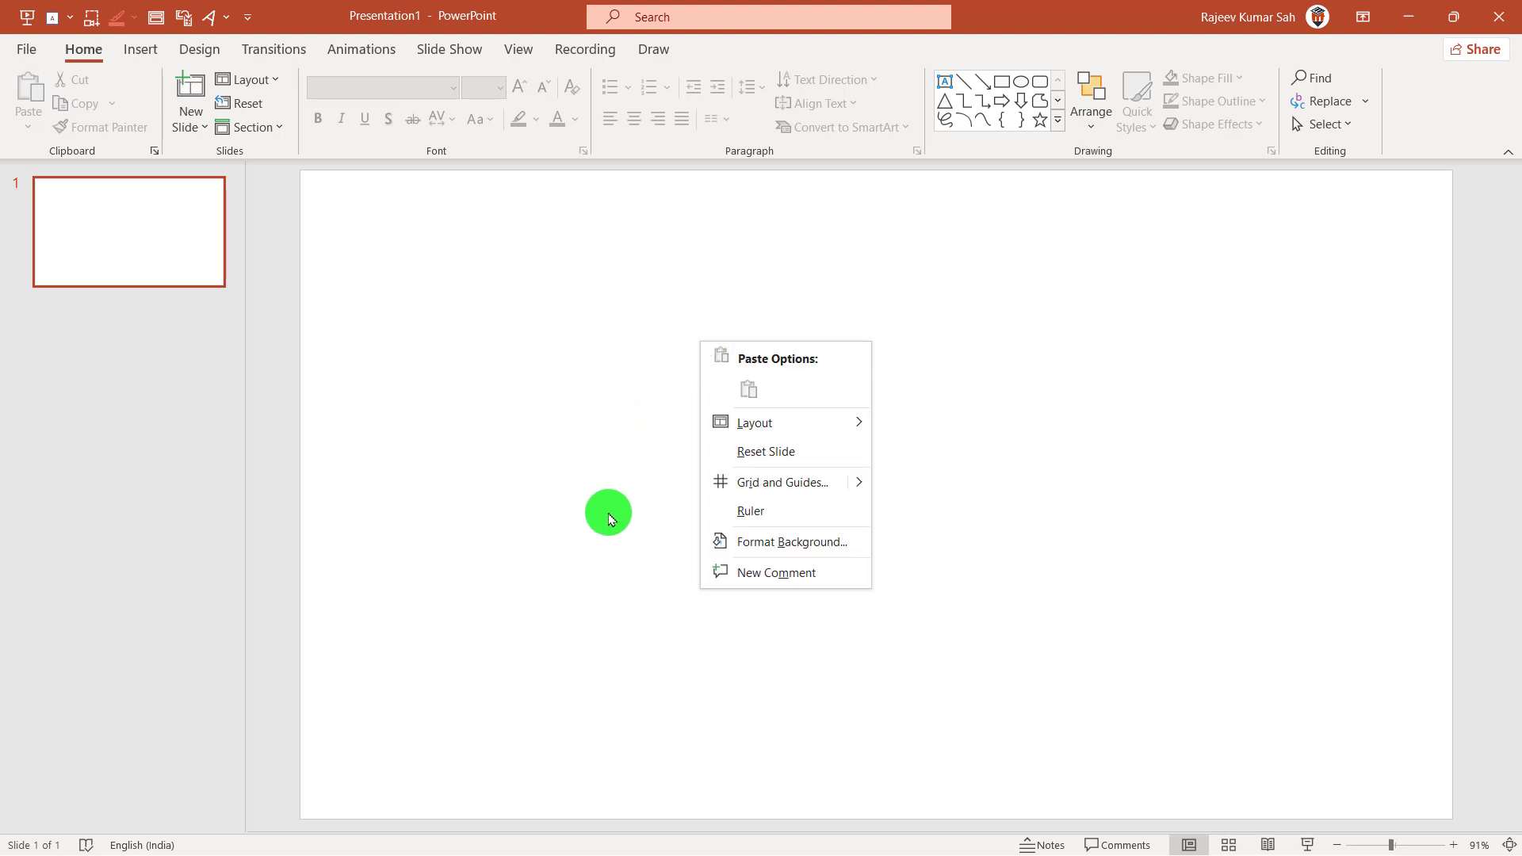
pyautogui.click(805, 542)
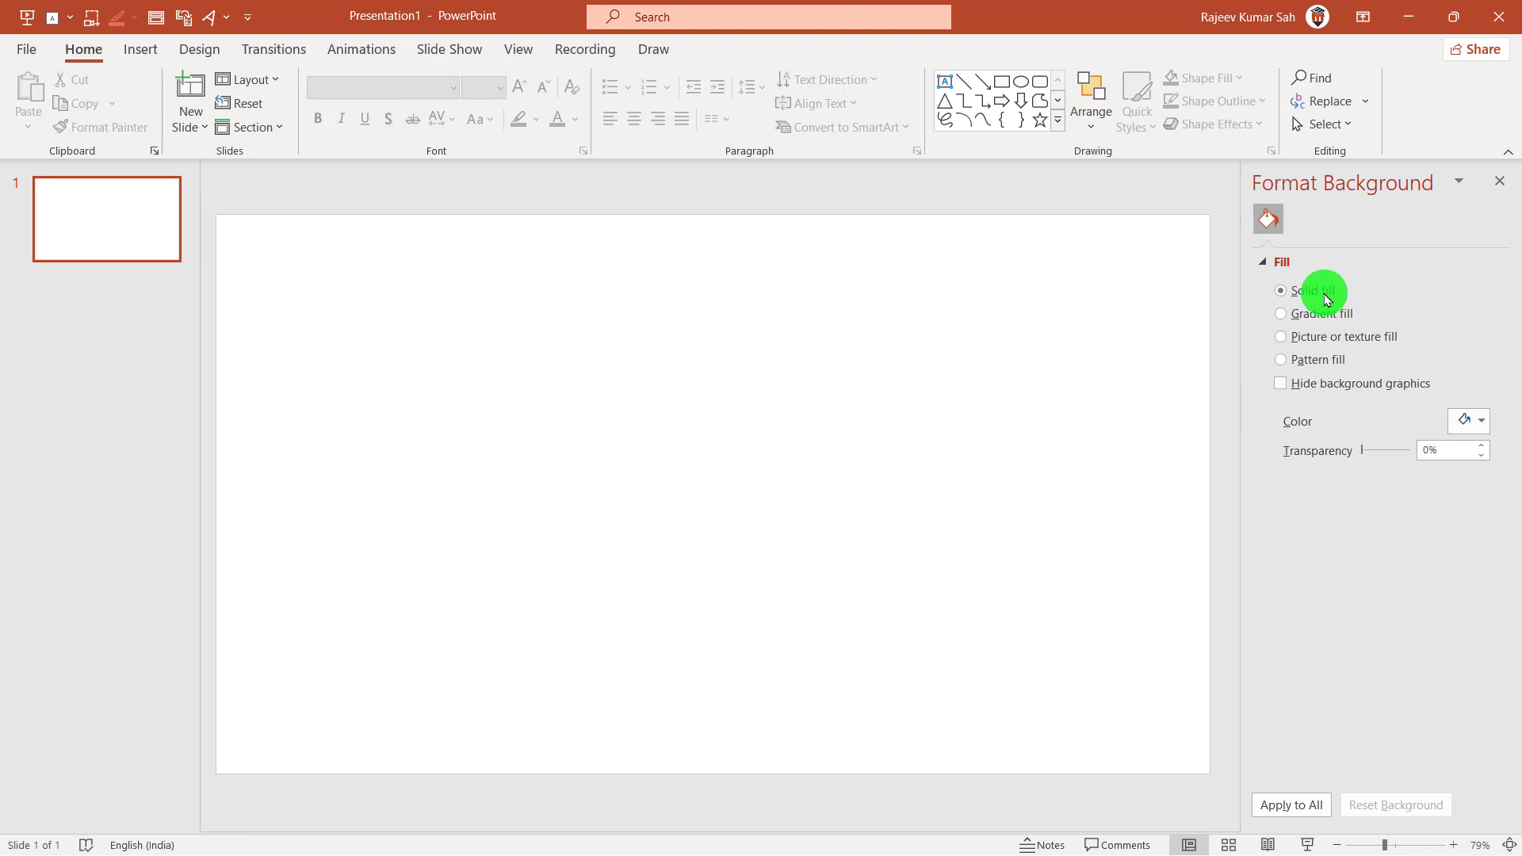
pyautogui.click(1450, 417)
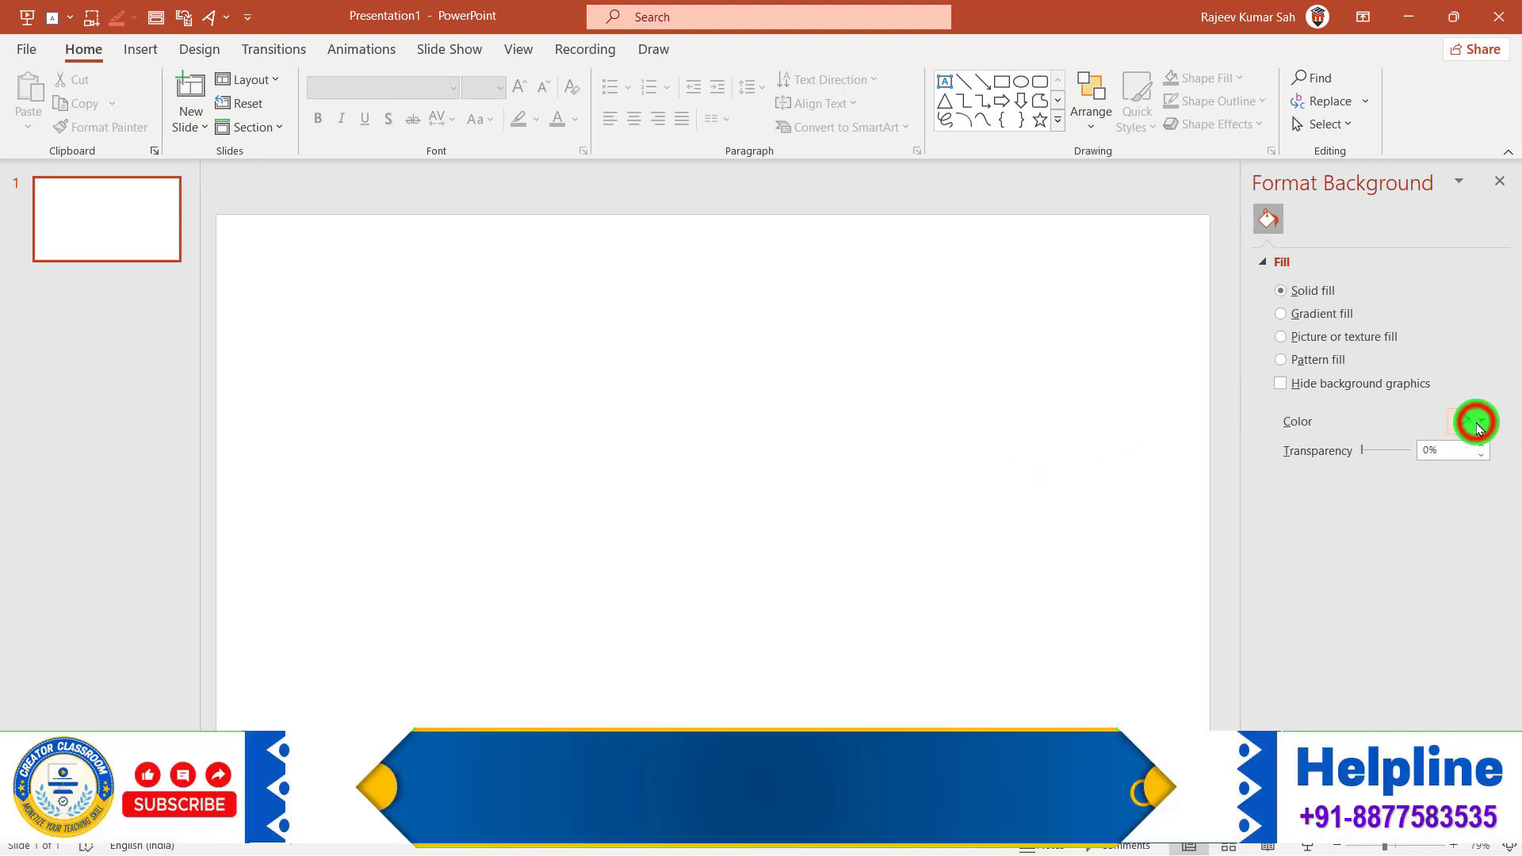
pyautogui.click(1399, 555)
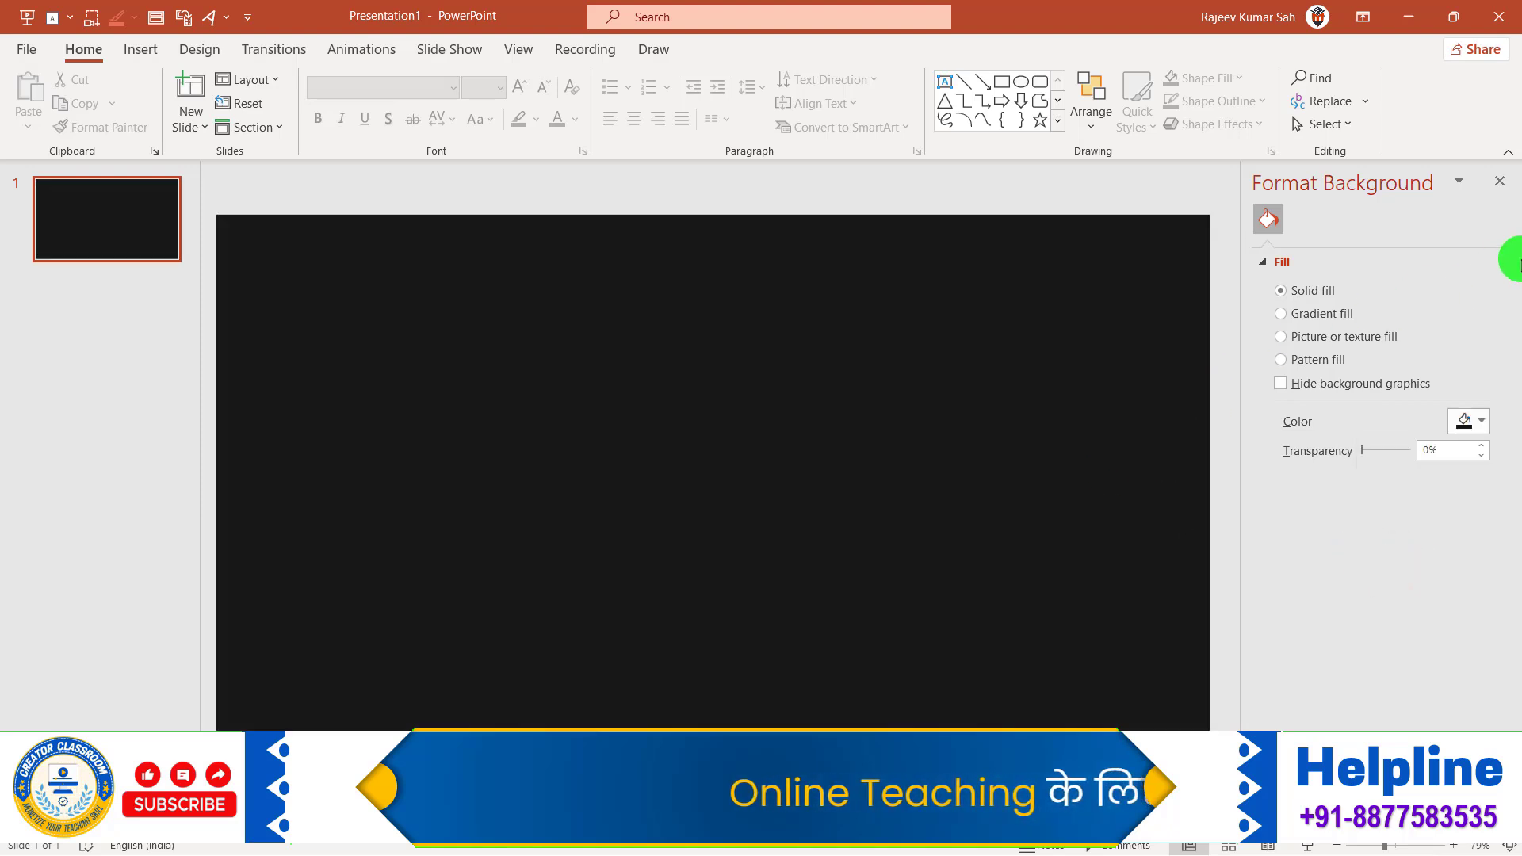
pyautogui.click(1499, 180)
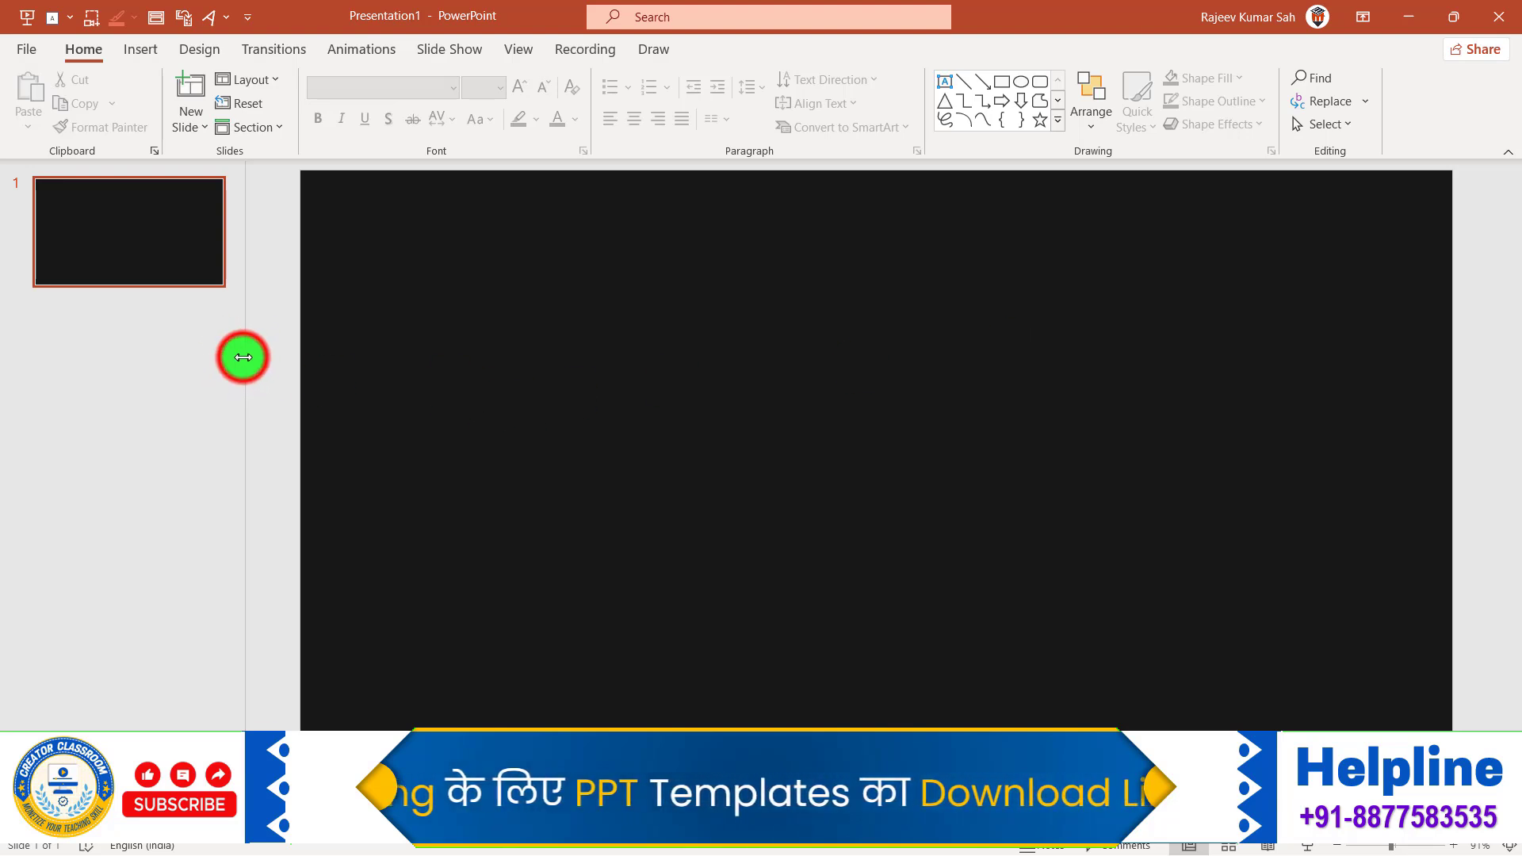
# Widen and zoom the slide view, then draw a 1.16 cm Flowchart: Connector circle
pyautogui.moveTo(243, 356); pyautogui.dragTo(6, 339)
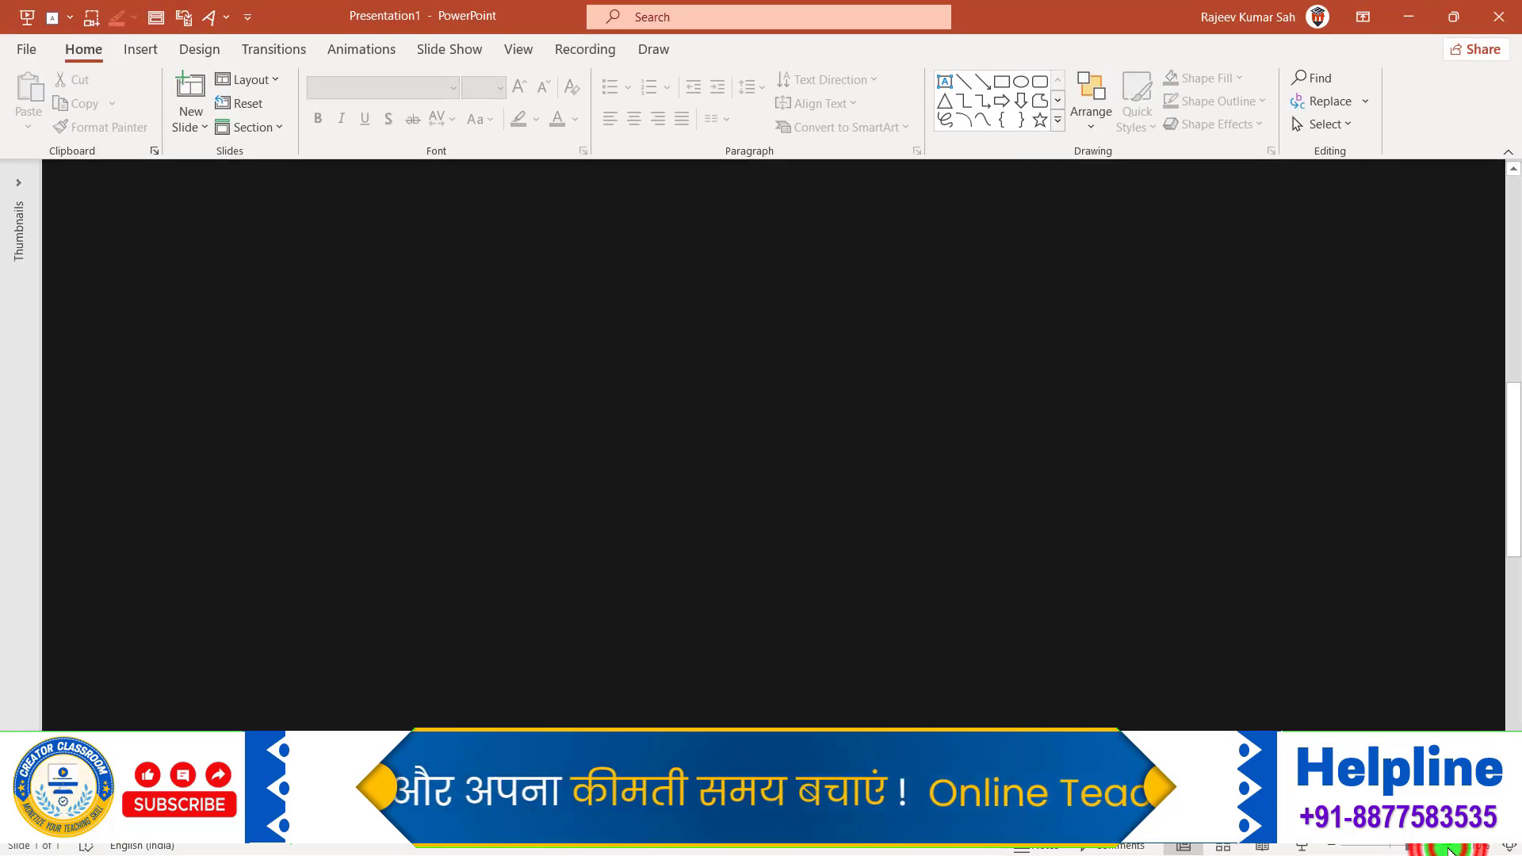
pyautogui.click(1448, 846)
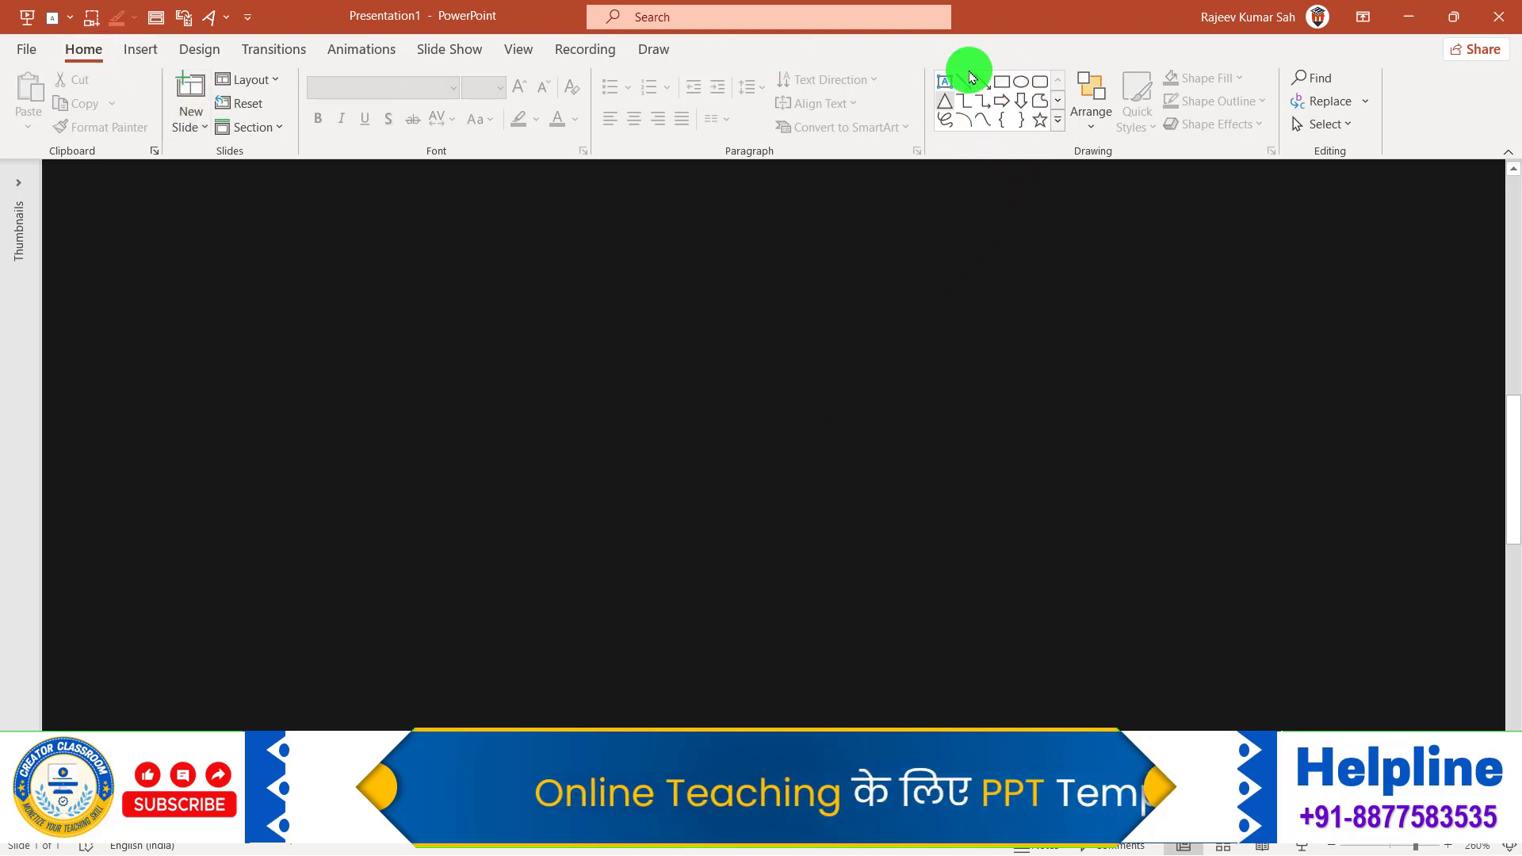
pyautogui.click(1059, 125)
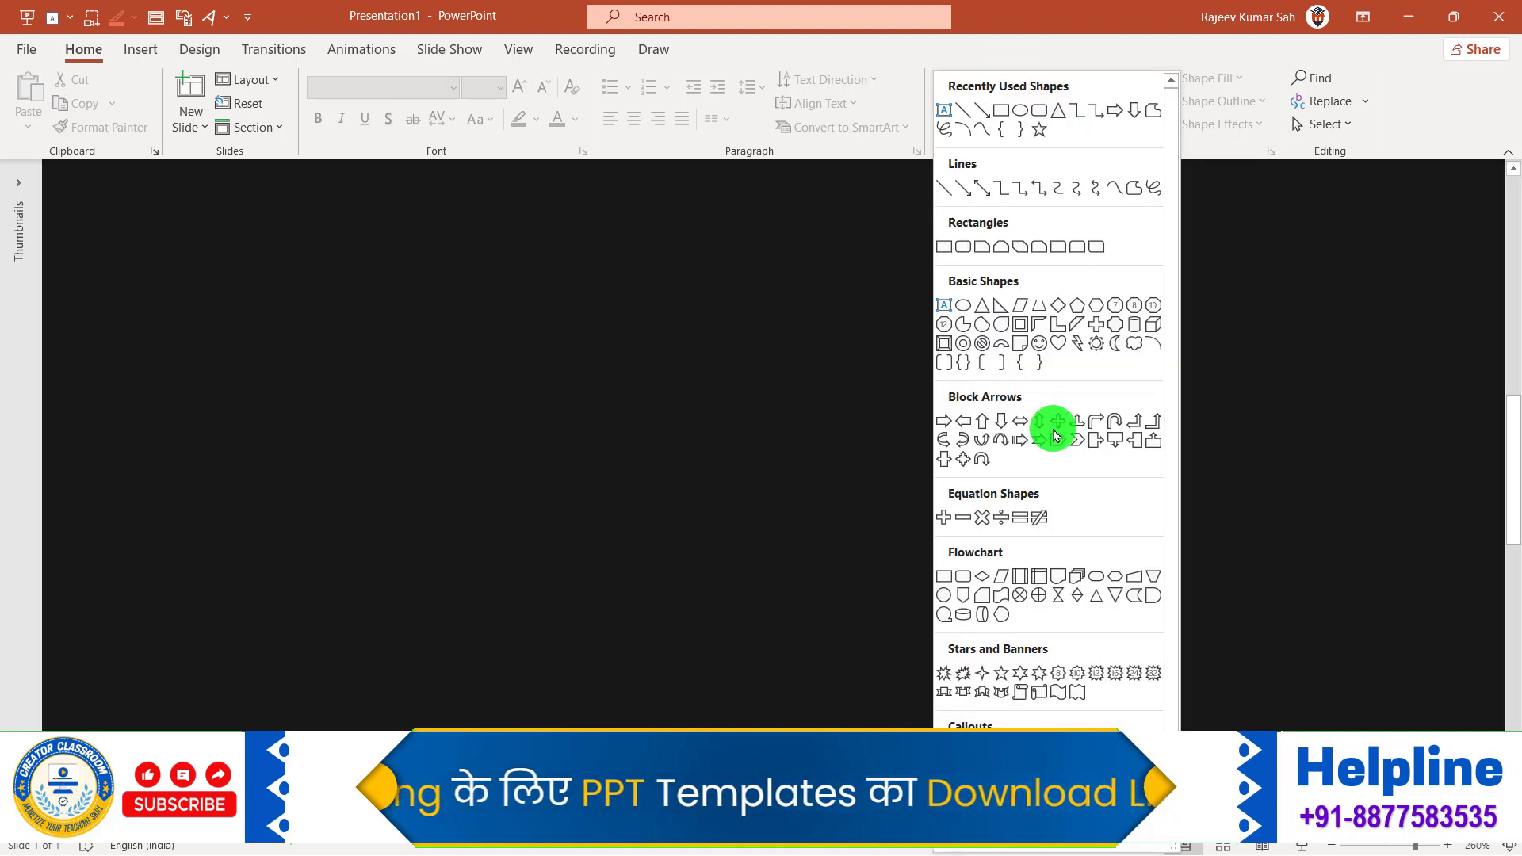
pyautogui.click(944, 596)
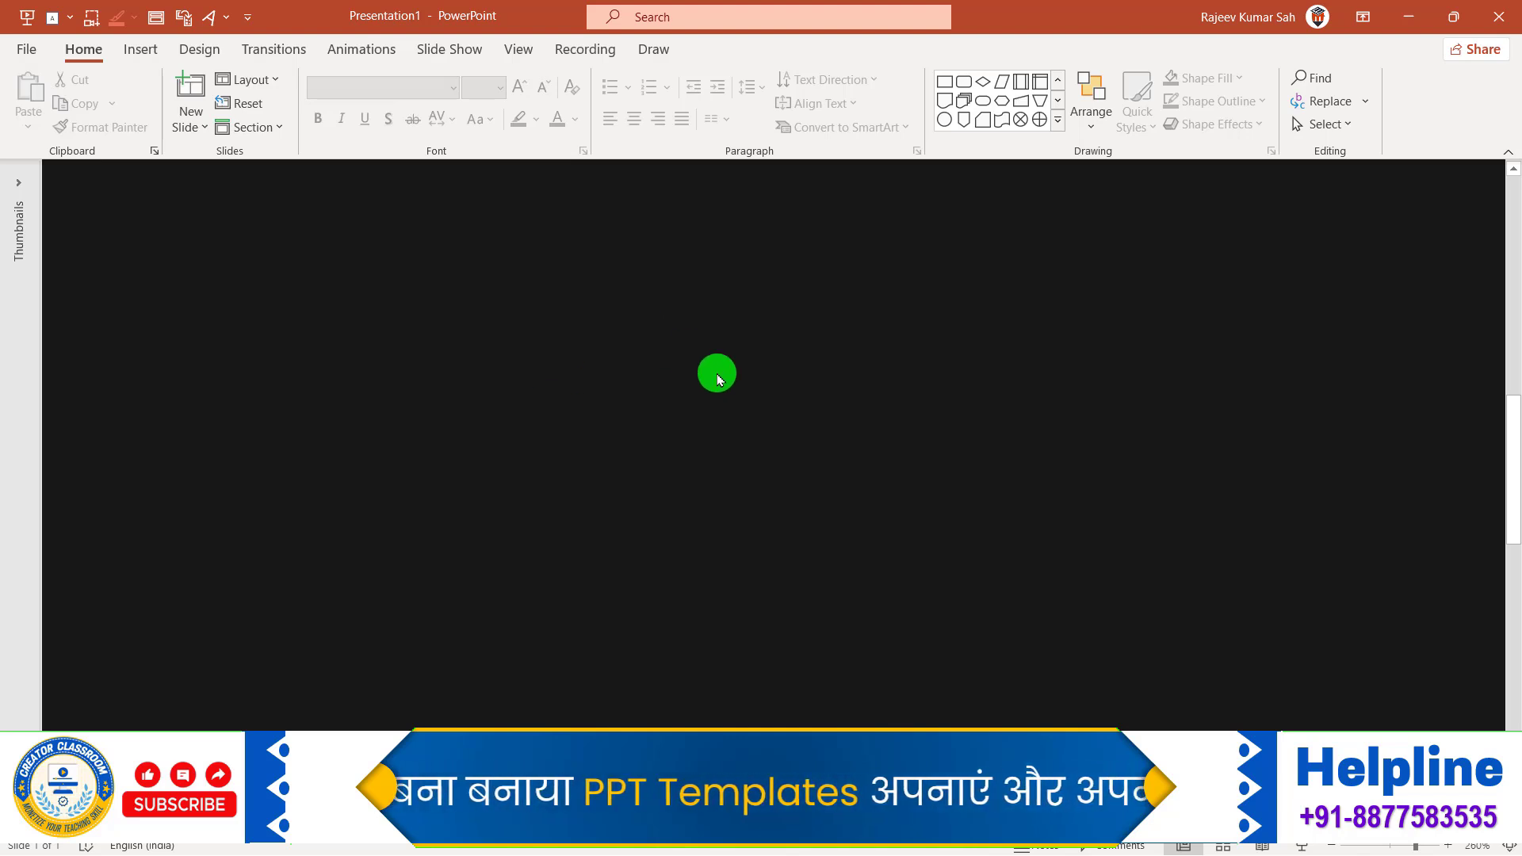
pyautogui.click(1057, 120)
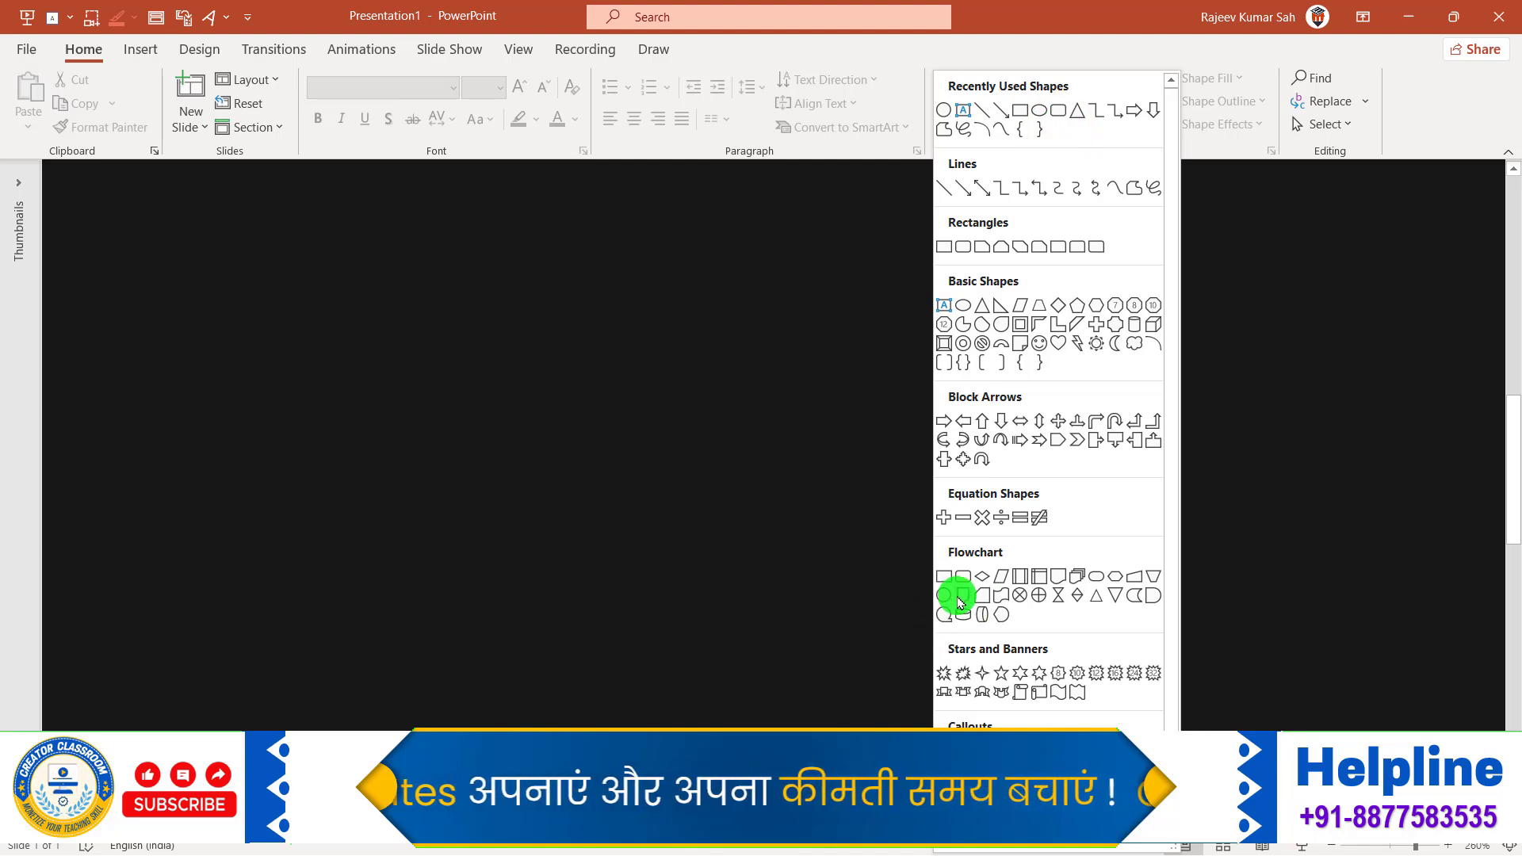
pyautogui.click(946, 595)
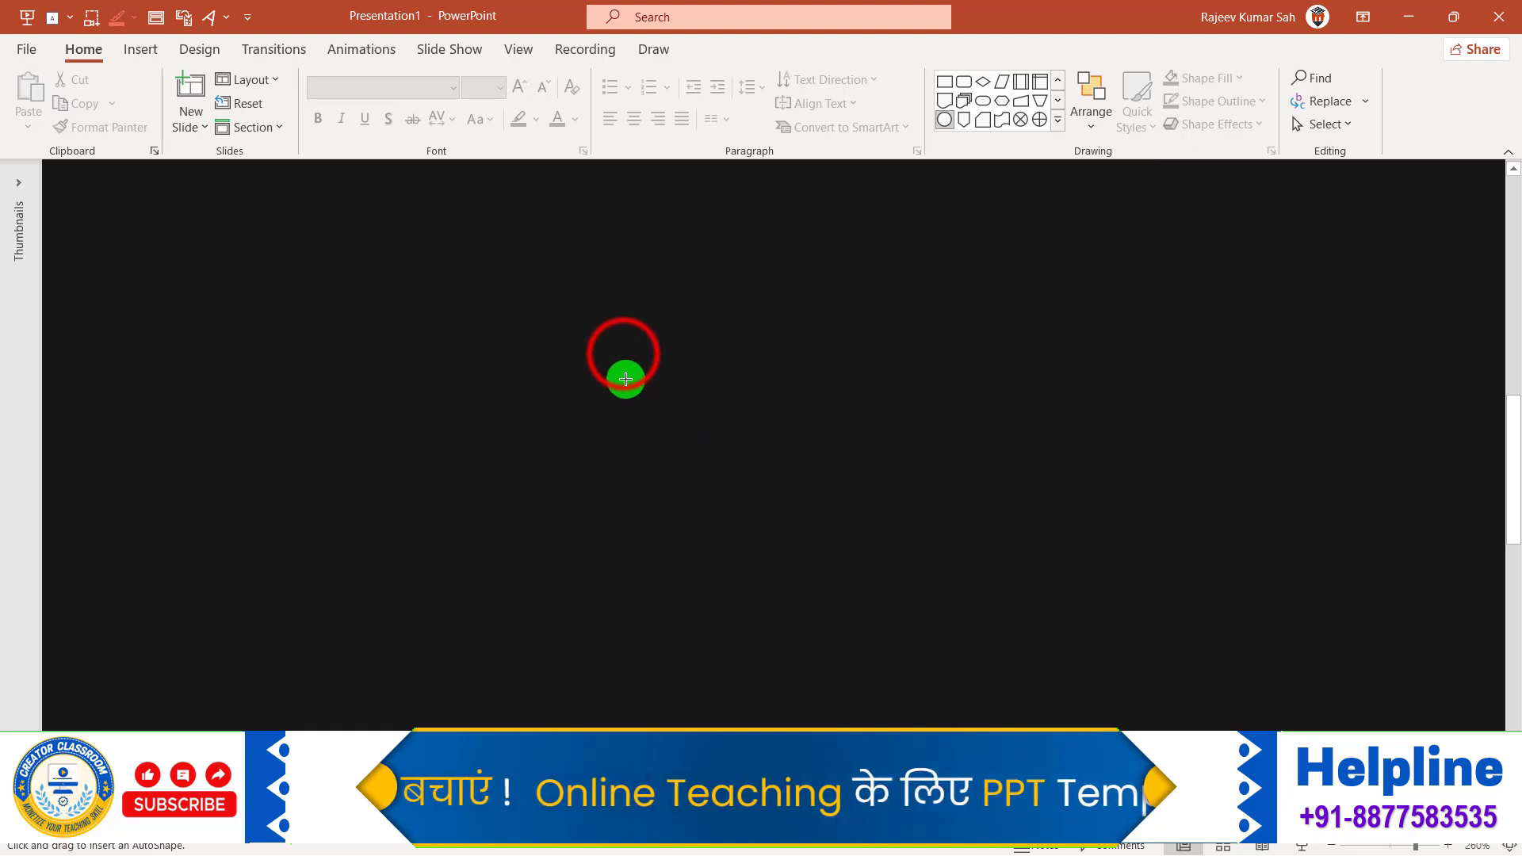
pyautogui.moveTo(622, 352); pyautogui.dragTo(680, 411)
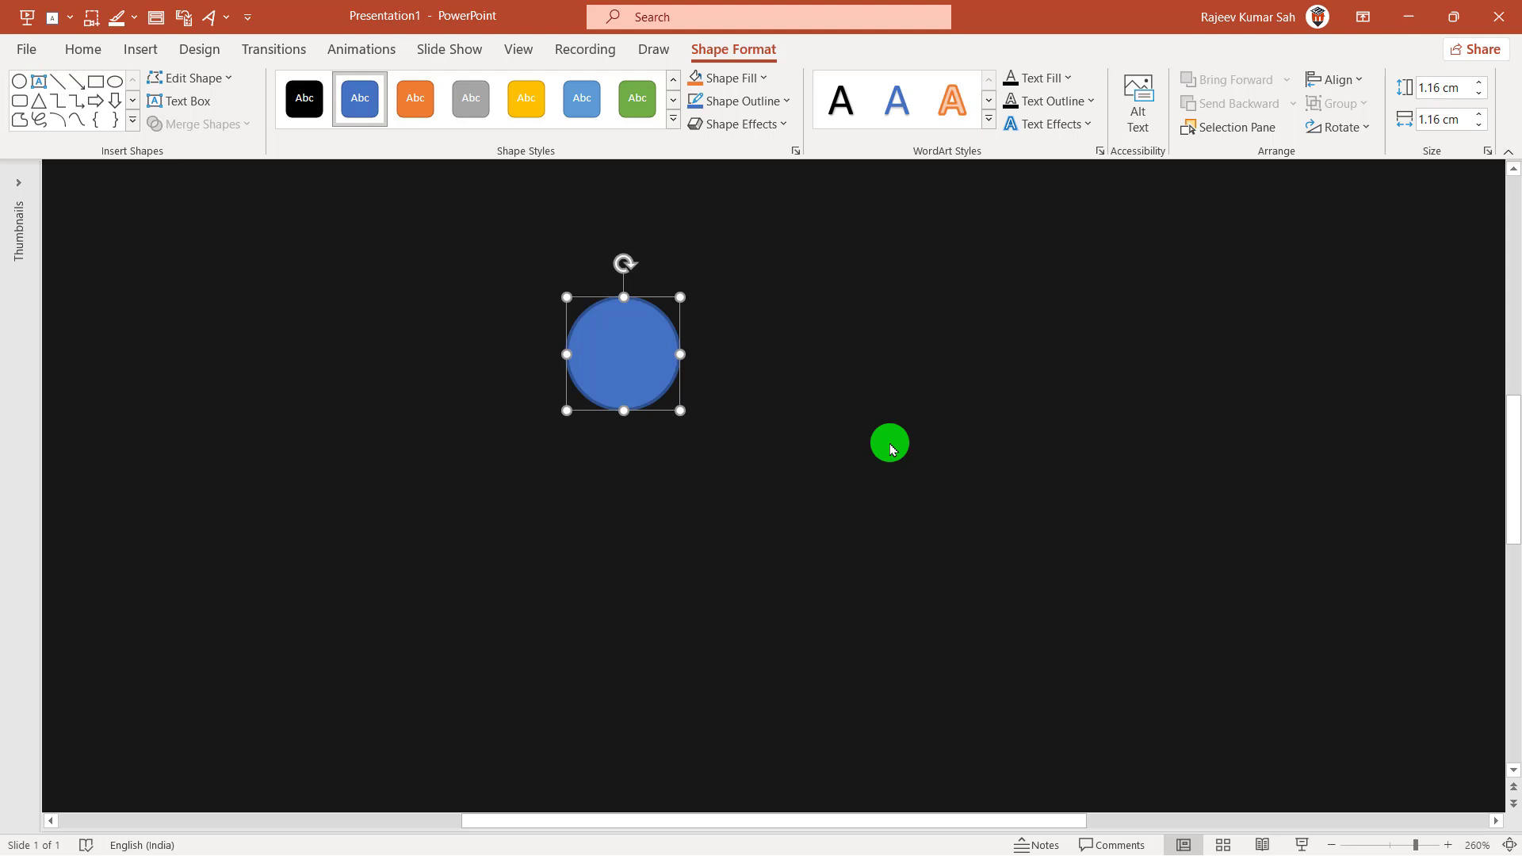
# Enlarge the circle to 1.86 cm by 1.86 cm
pyautogui.click(691, 415)
pyautogui.moveTo(691, 414); pyautogui.dragTo(714, 445)
pyautogui.moveTo(635, 353); pyautogui.dragTo(738, 424)
# Centre the circle on the slide with Align Center and Align Middle
pyautogui.click(1338, 81)
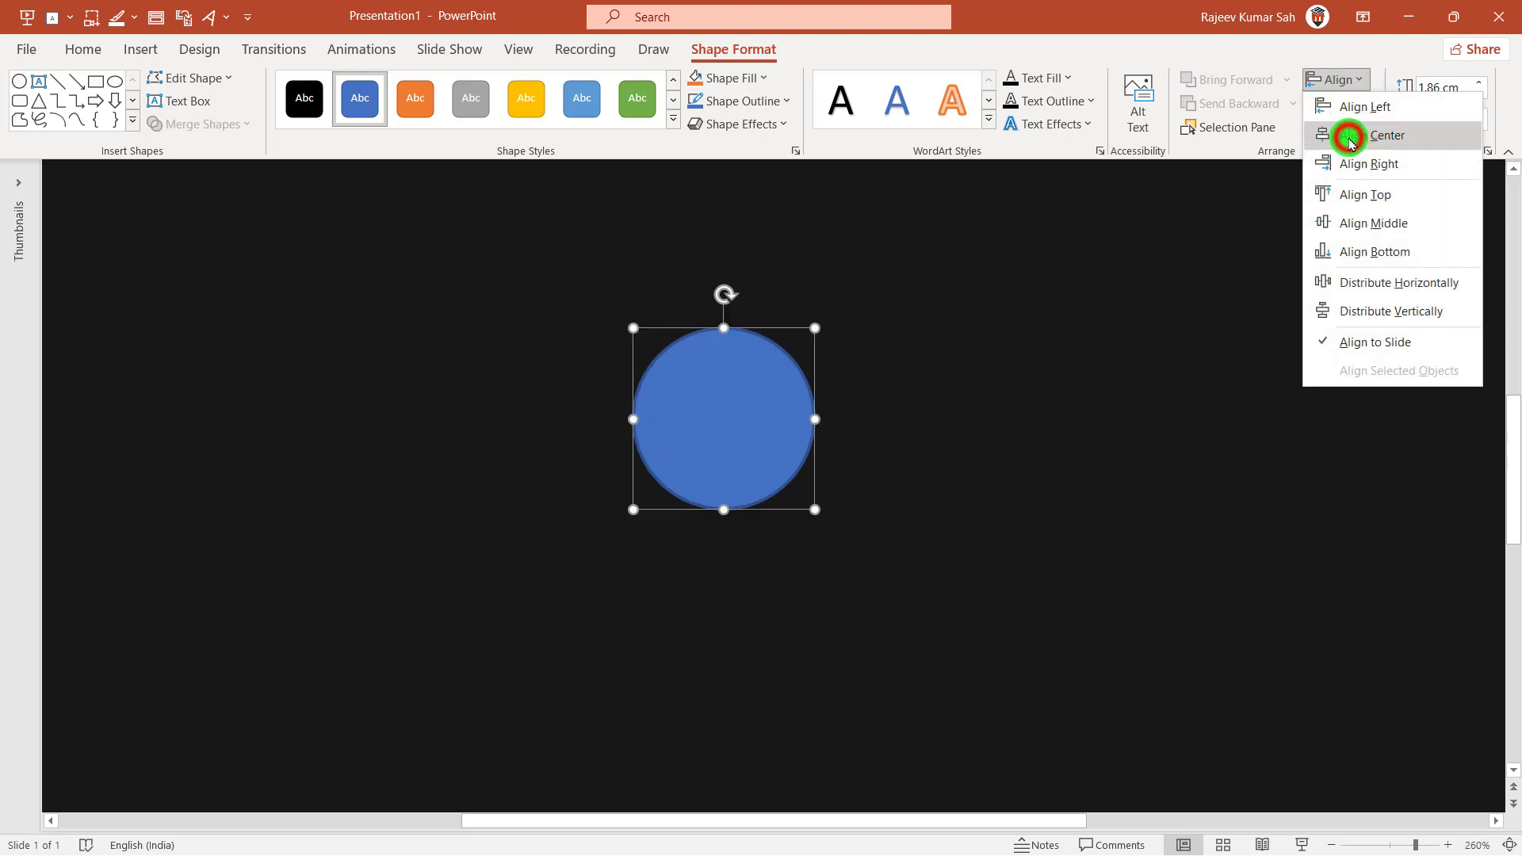
pyautogui.click(1350, 139)
pyautogui.click(1338, 80)
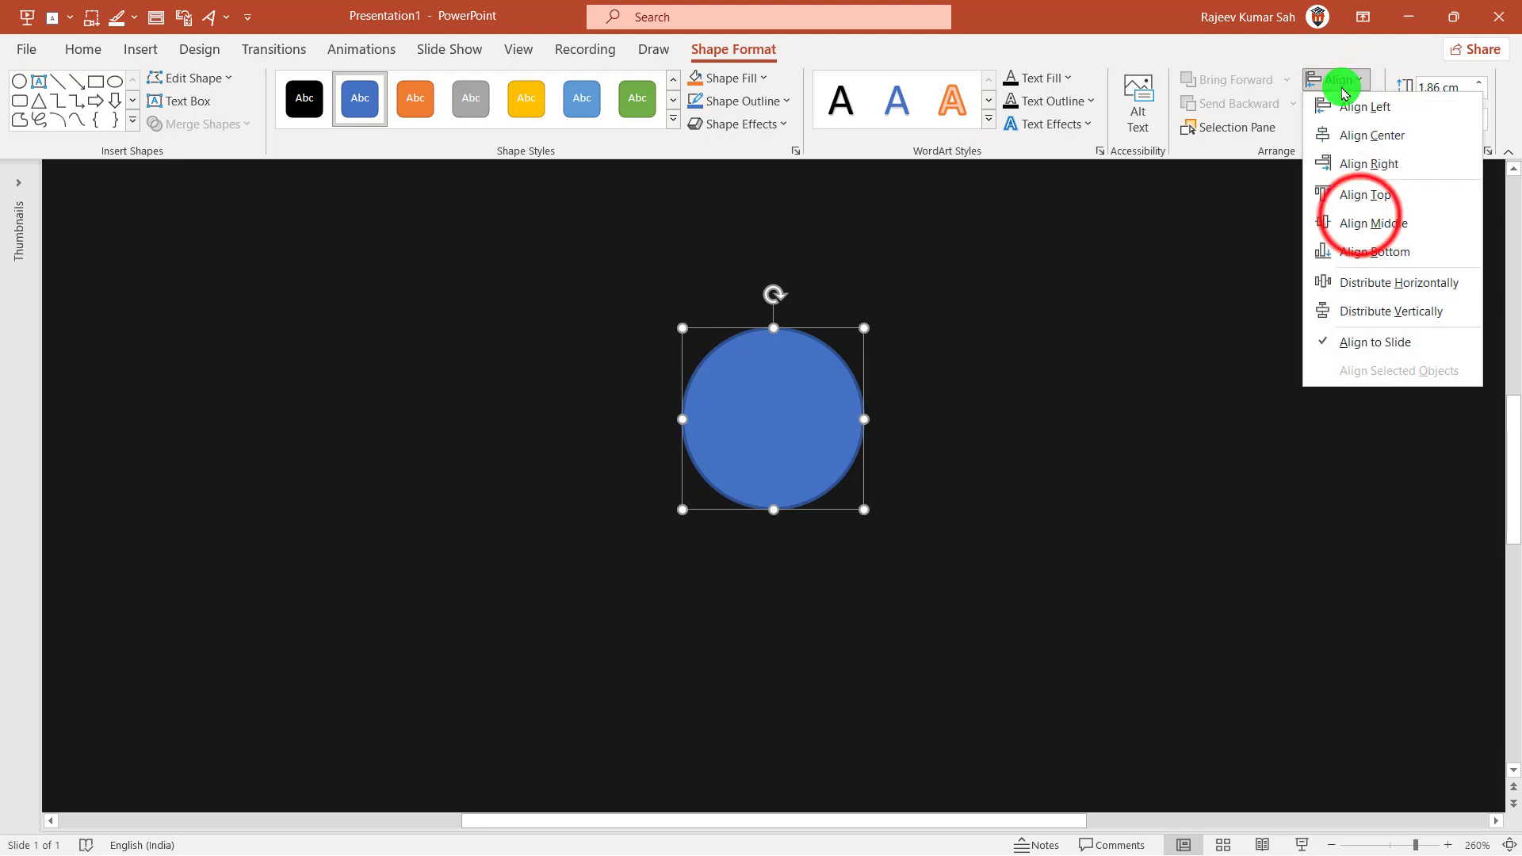
pyautogui.click(1360, 222)
pyautogui.click(1029, 422)
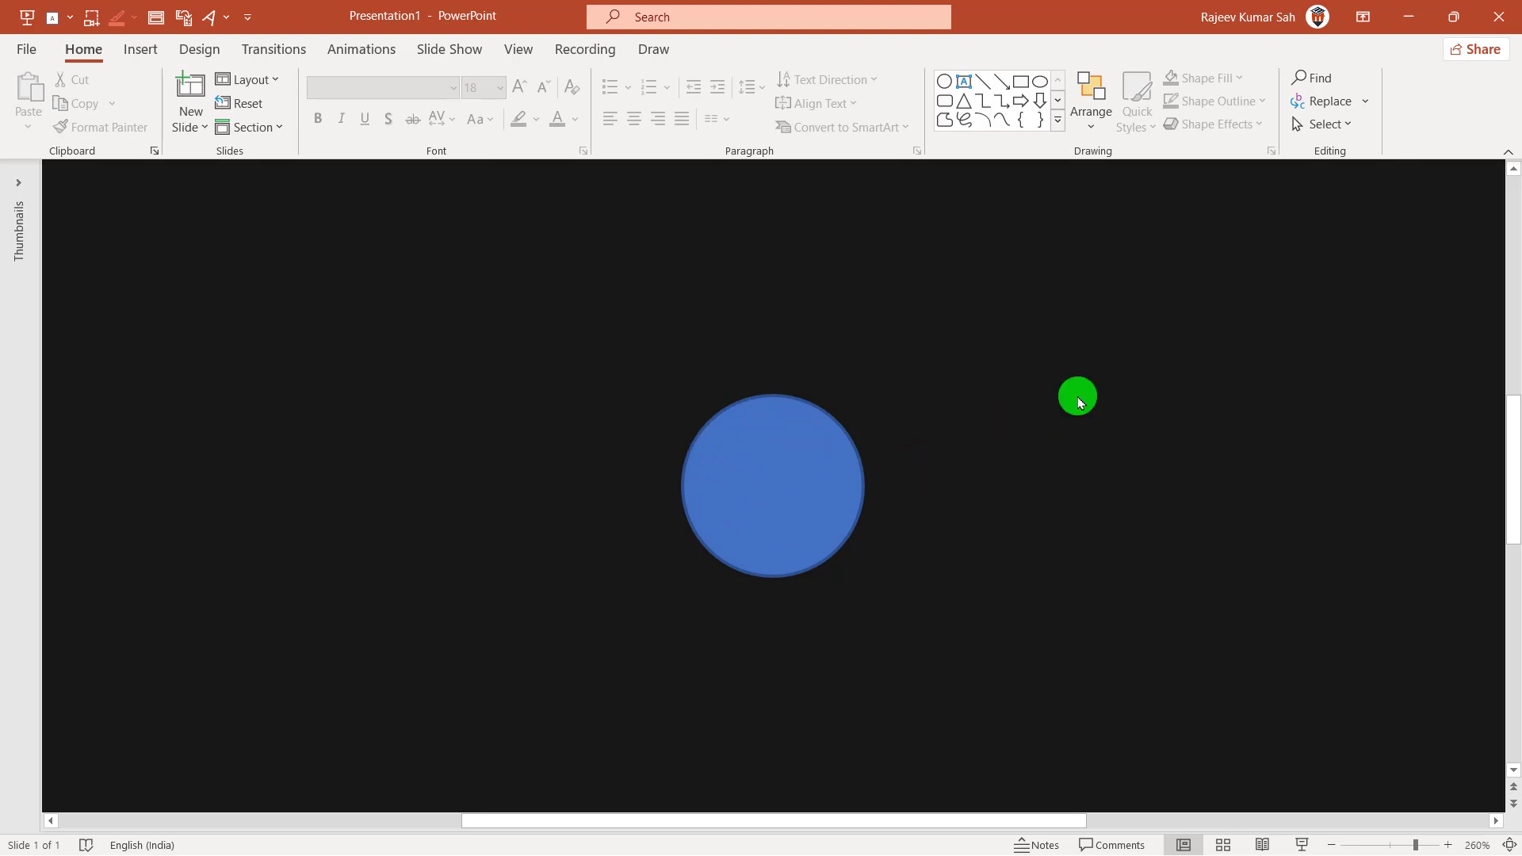
# Fill the circle with orange-yellow and give it a red outline
pyautogui.click(786, 440)
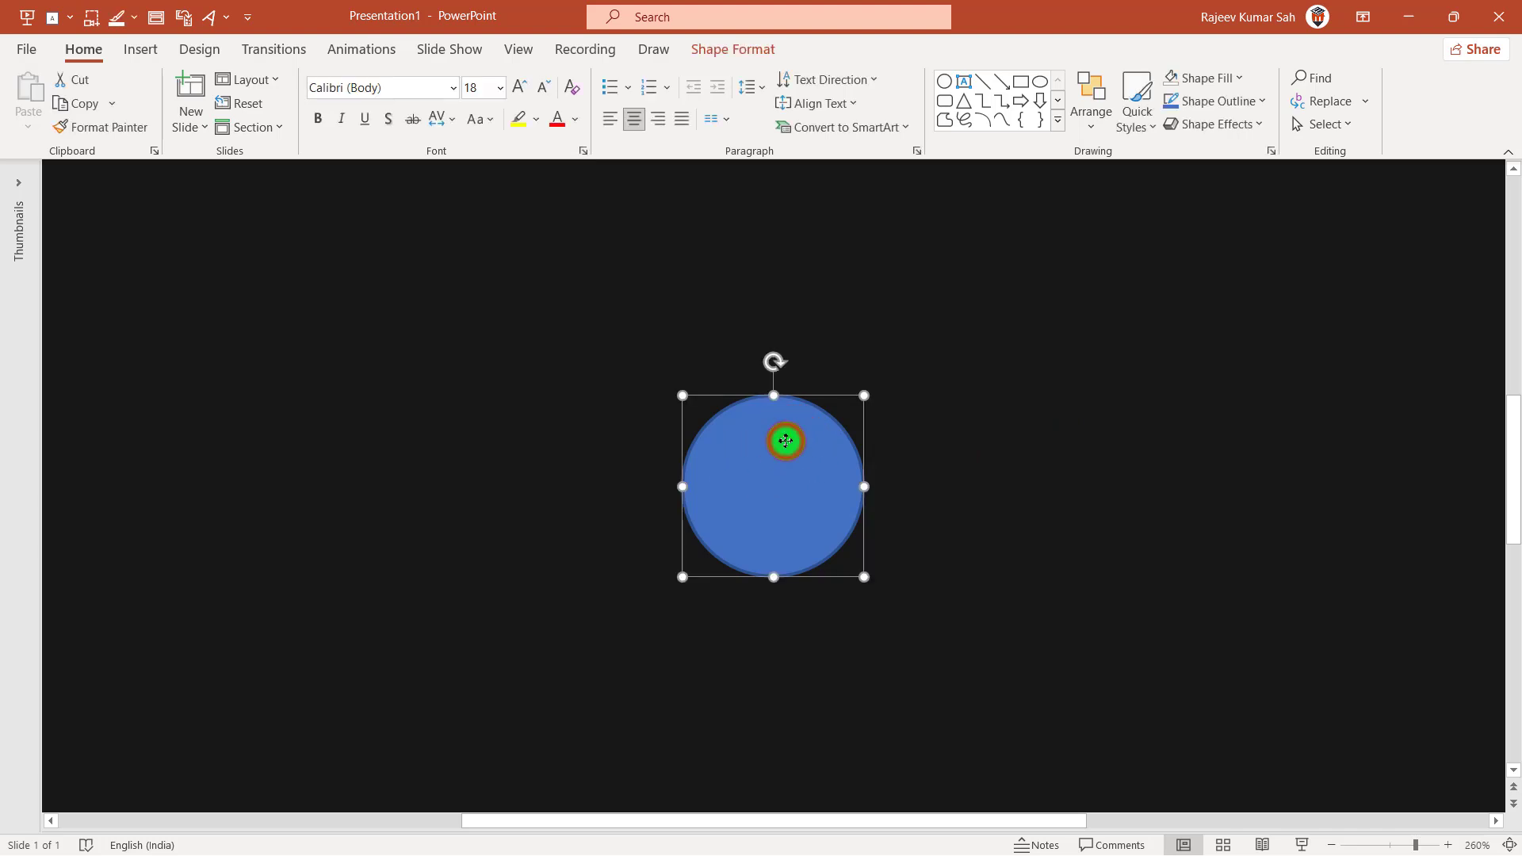
pyautogui.click(752, 61)
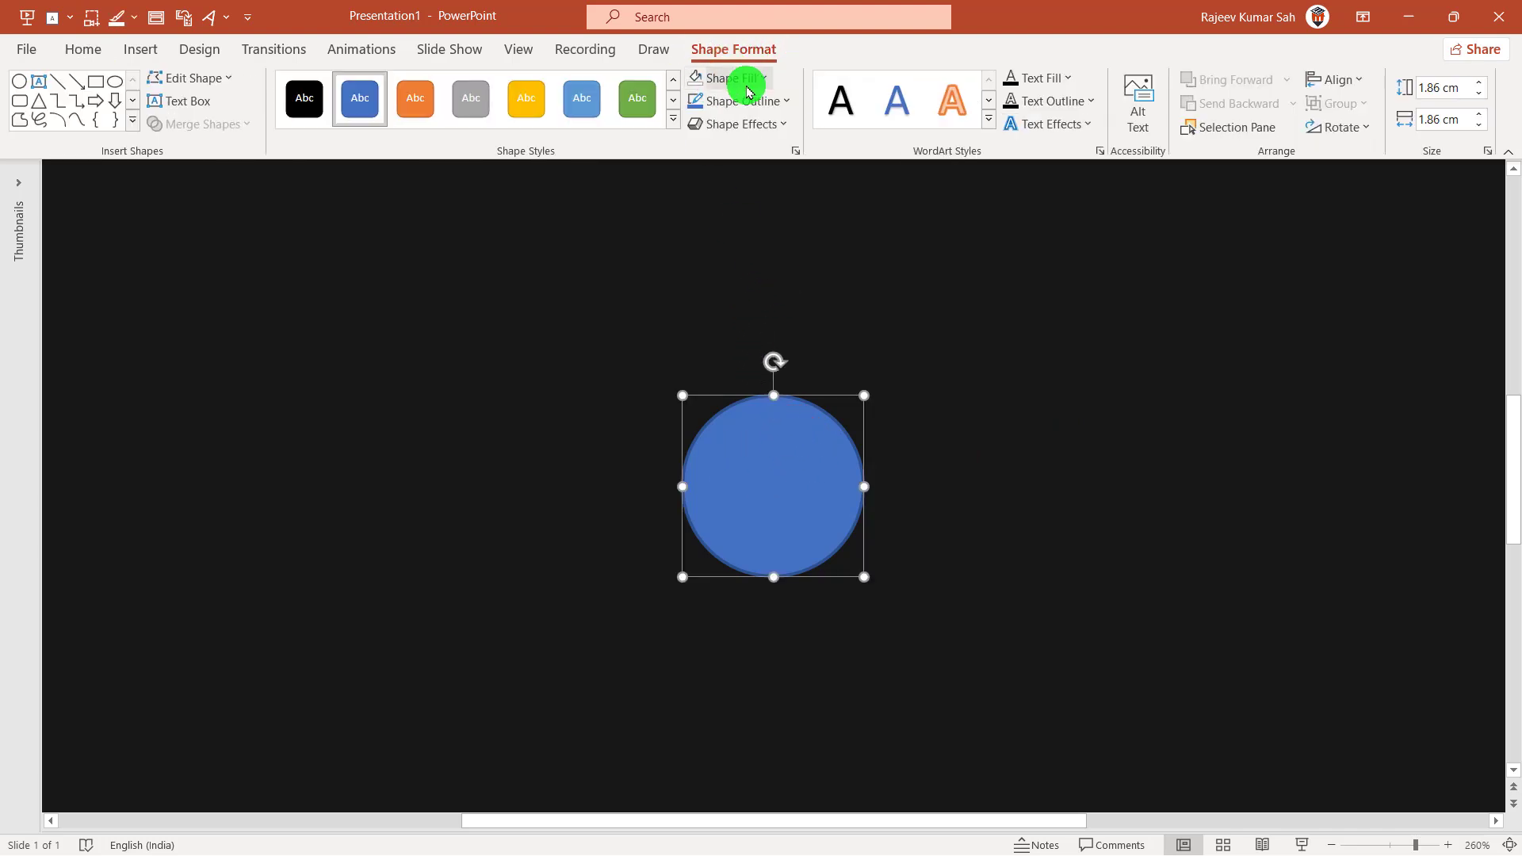
pyautogui.click(752, 87)
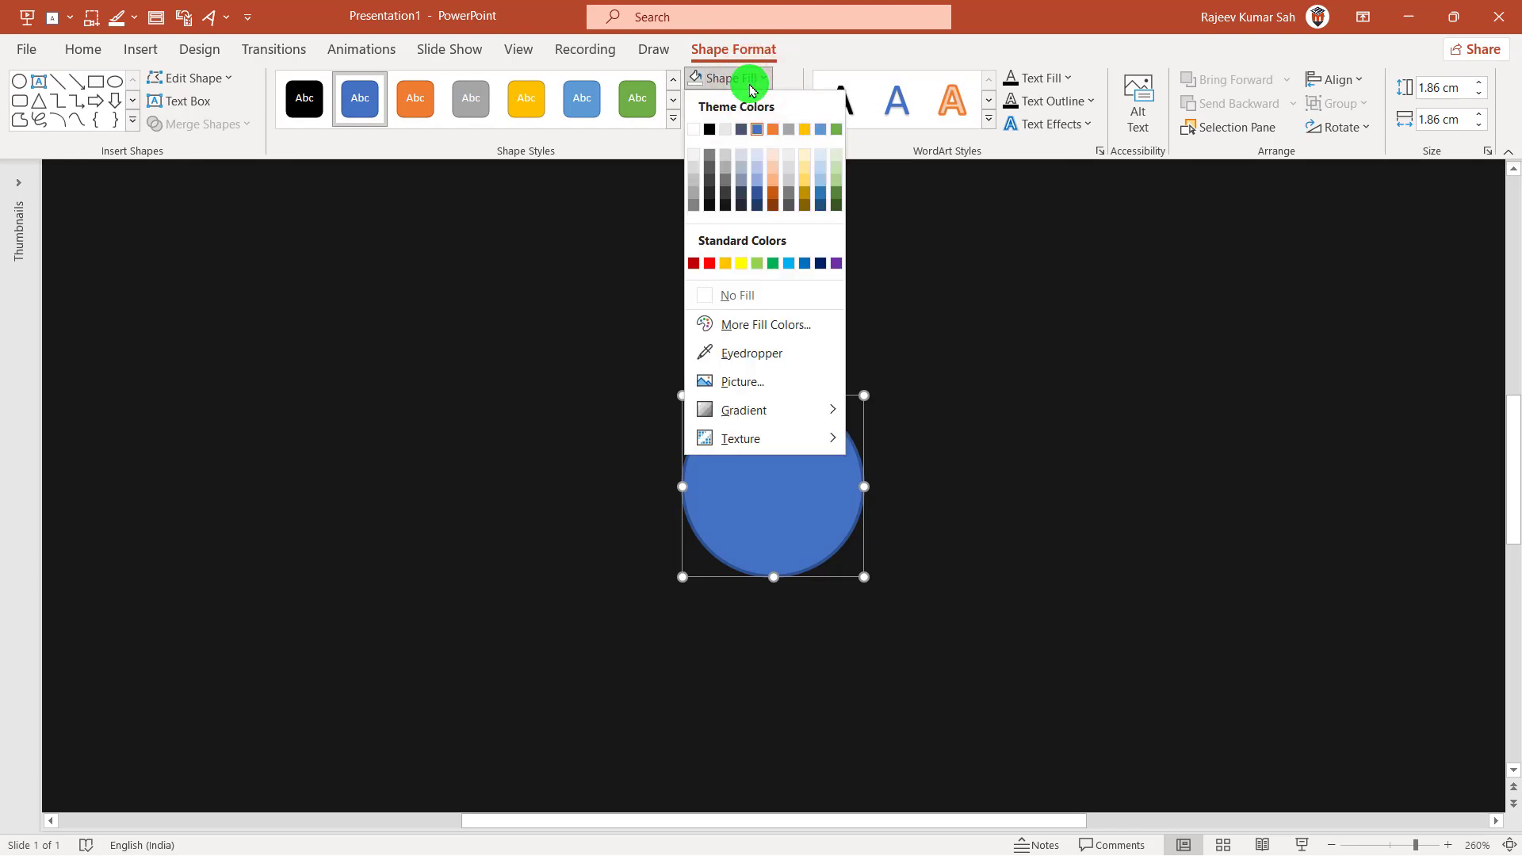
pyautogui.click(727, 265)
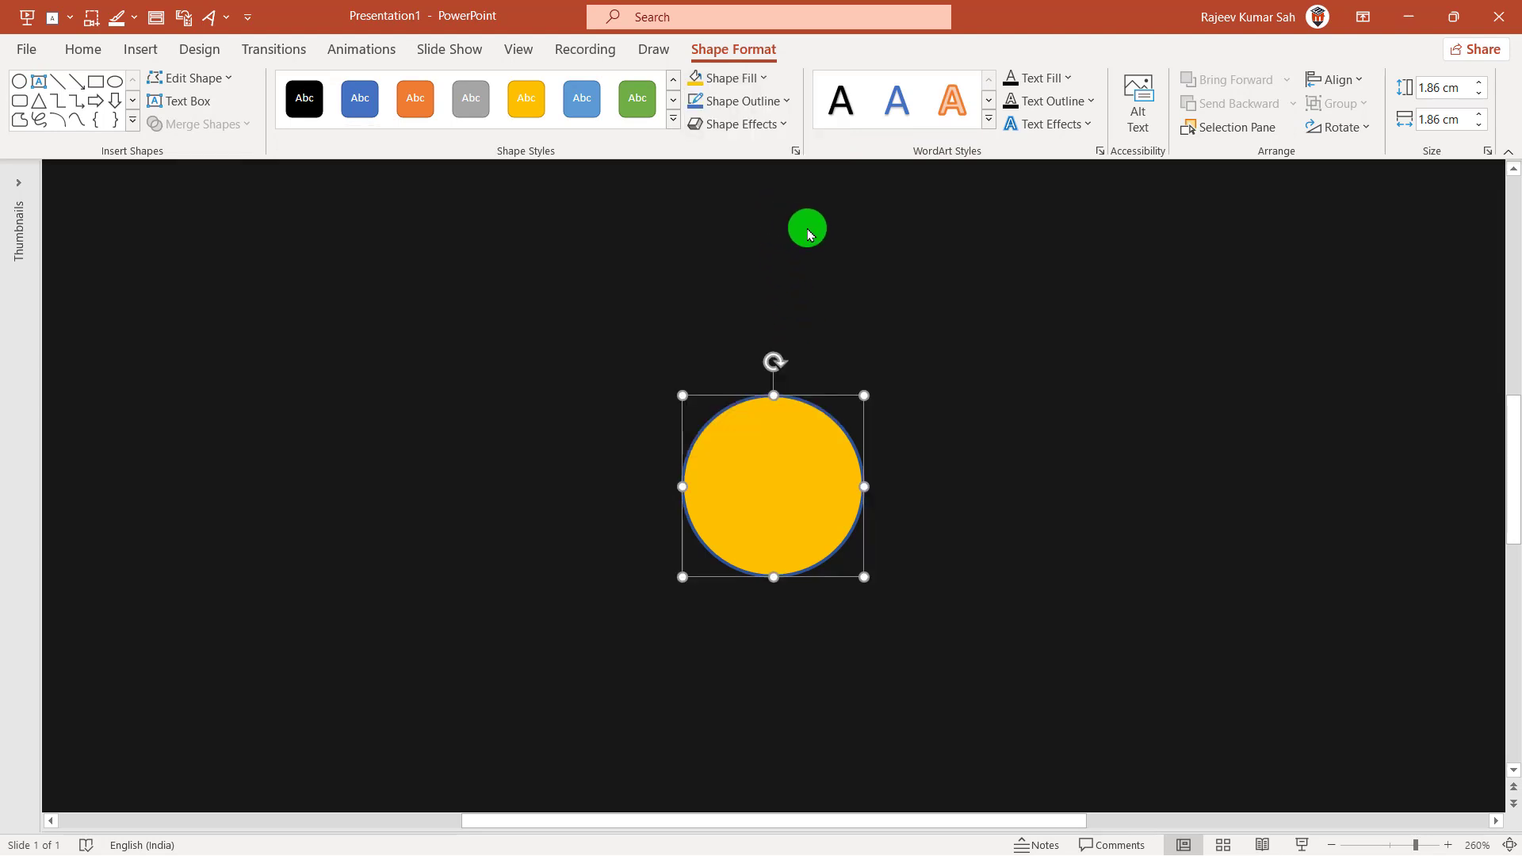
pyautogui.click(739, 108)
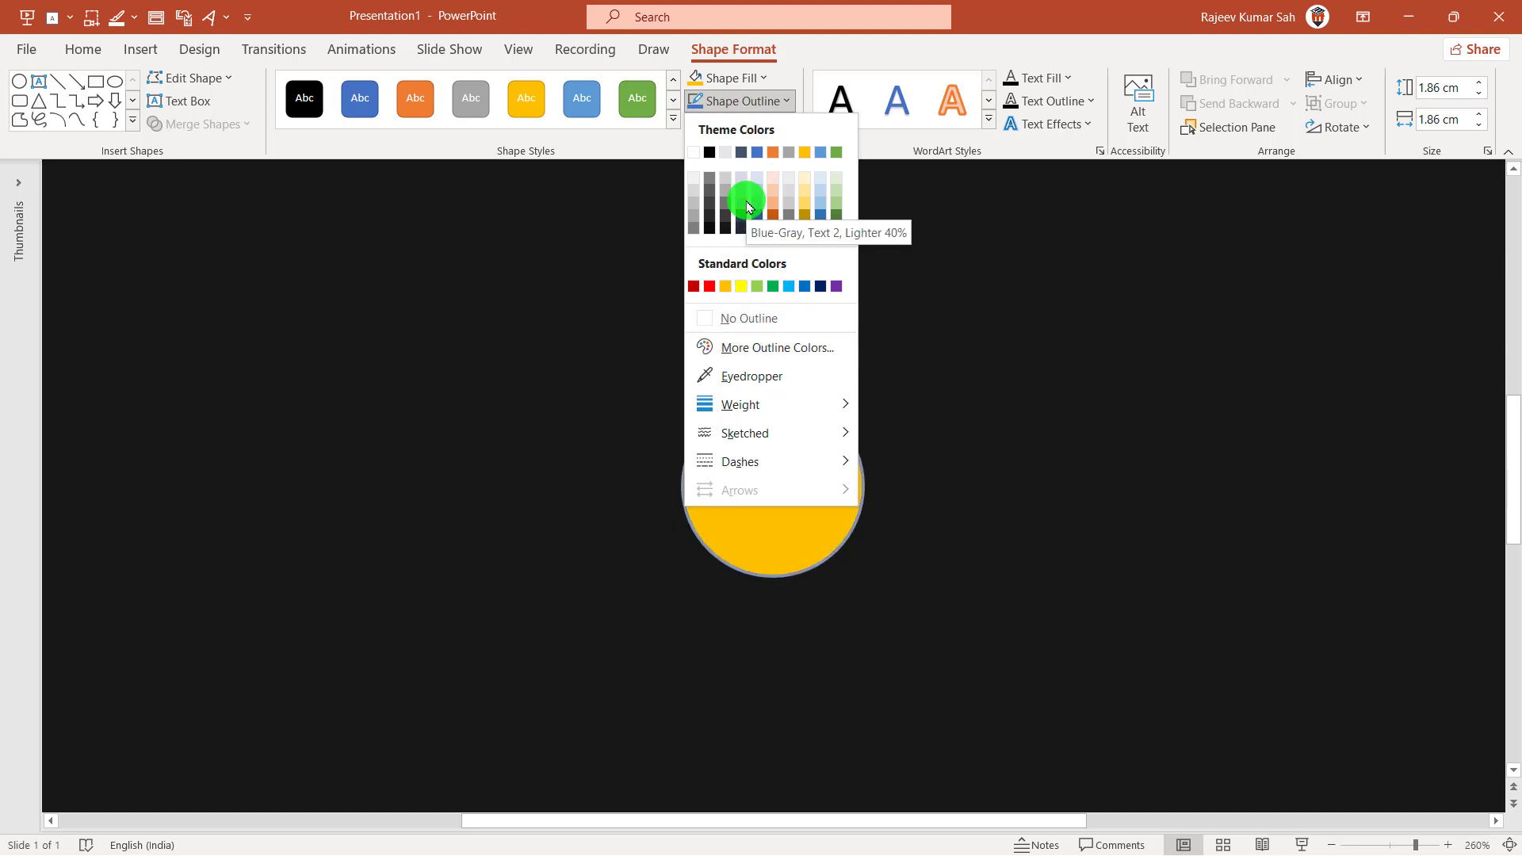
pyautogui.click(695, 287)
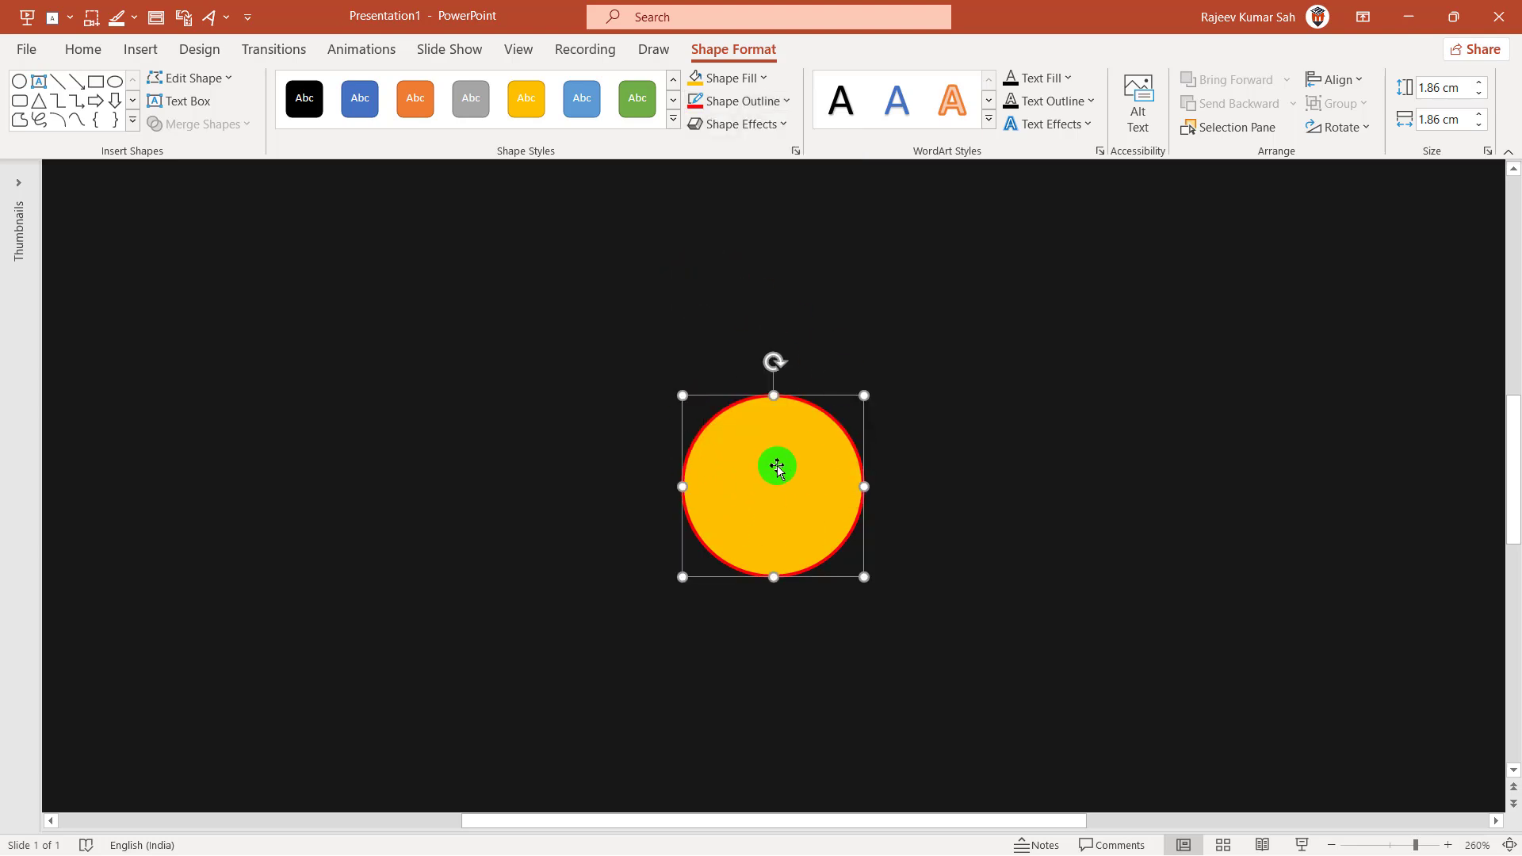
pyautogui.click(1083, 439)
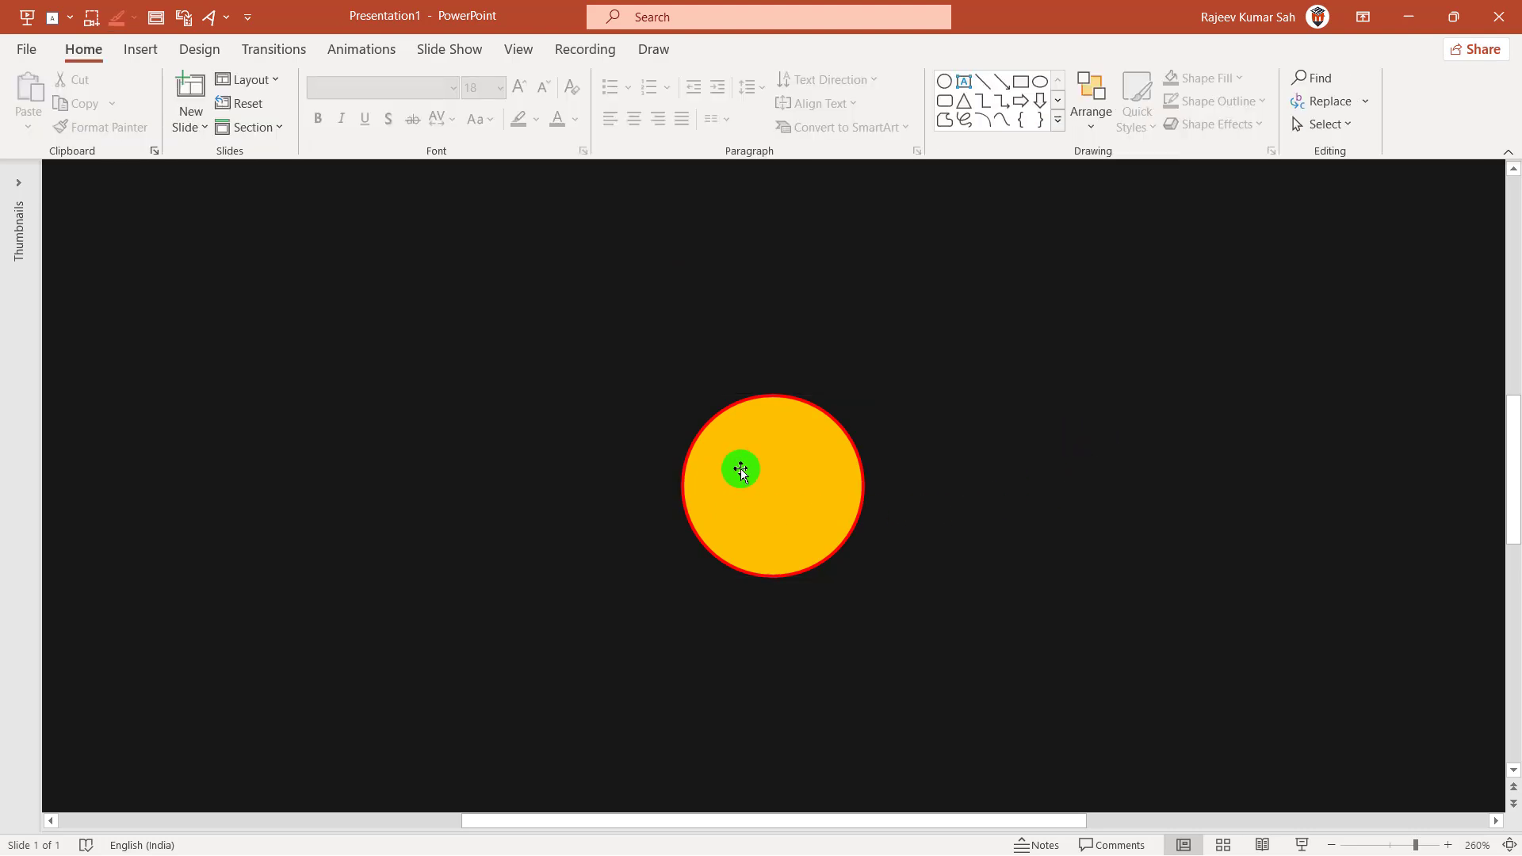
pyautogui.click(768, 466)
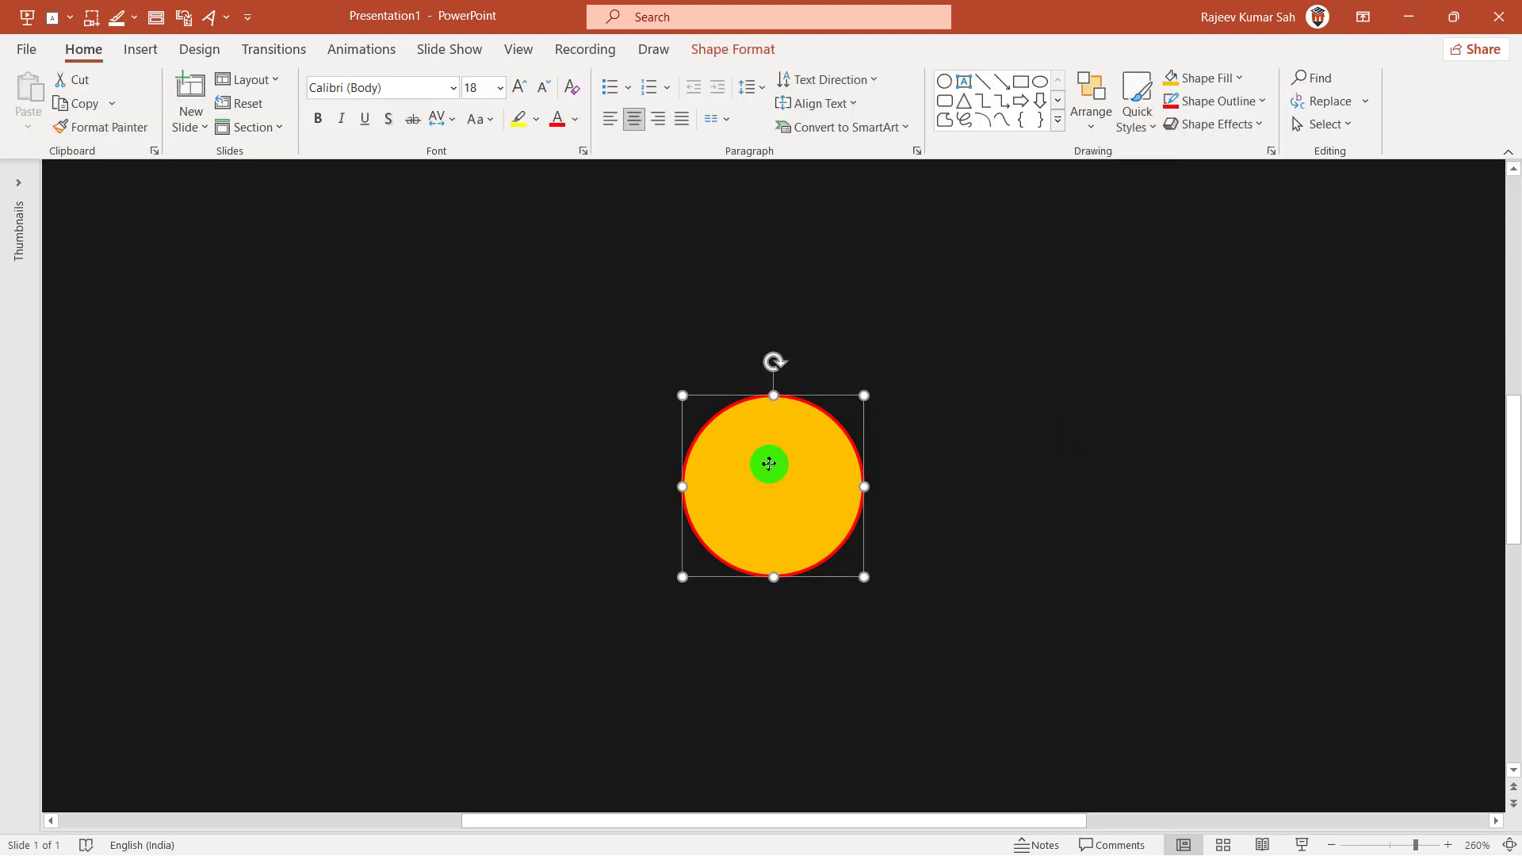
pyautogui.click(728, 50)
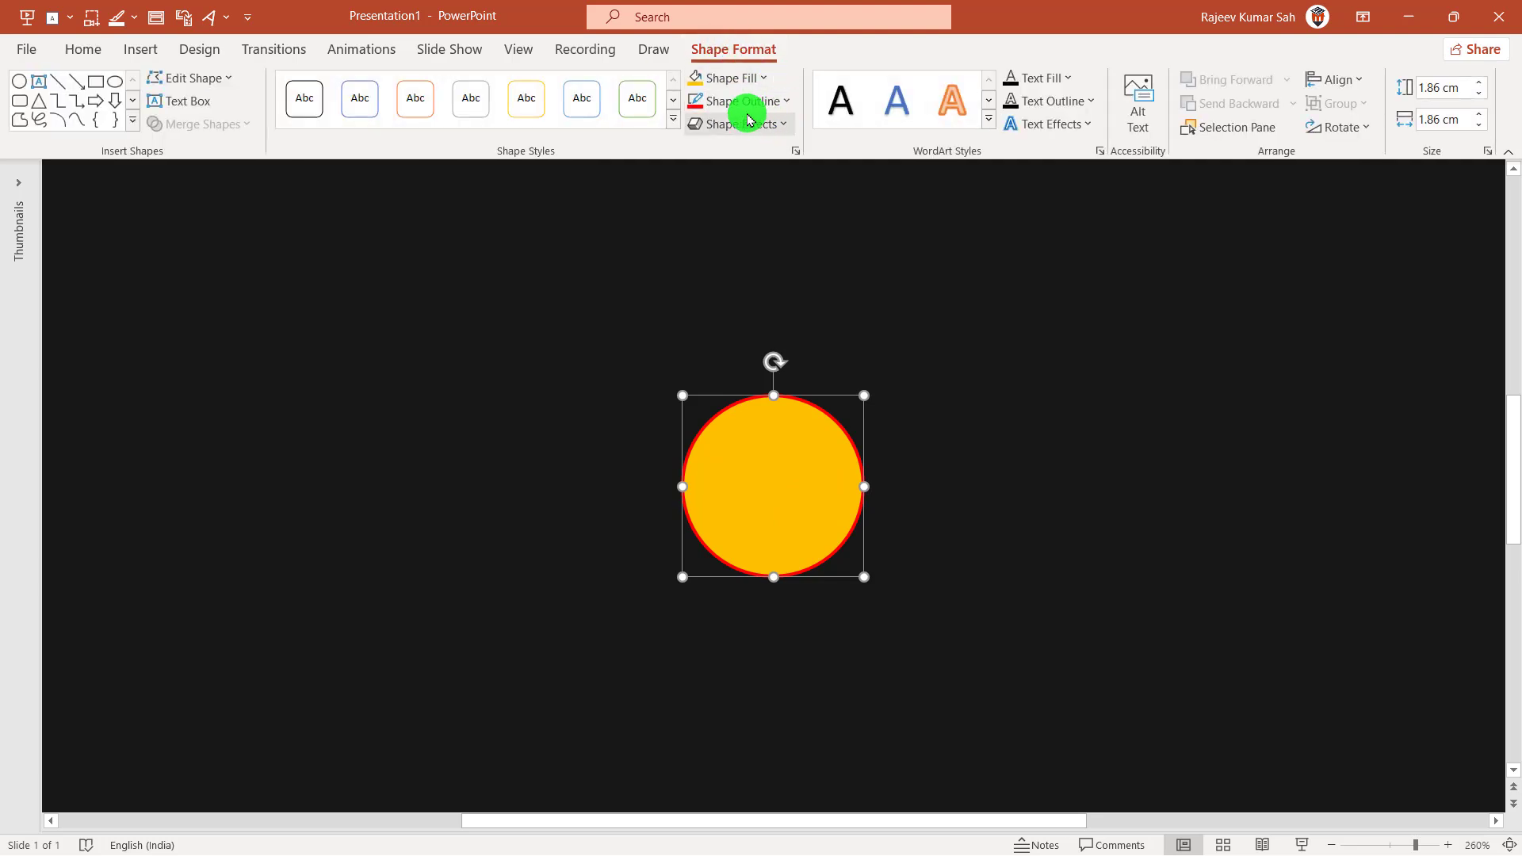
# Set the circle's outline width to 5 pt in the Format Shape line settings
pyautogui.click(743, 102)
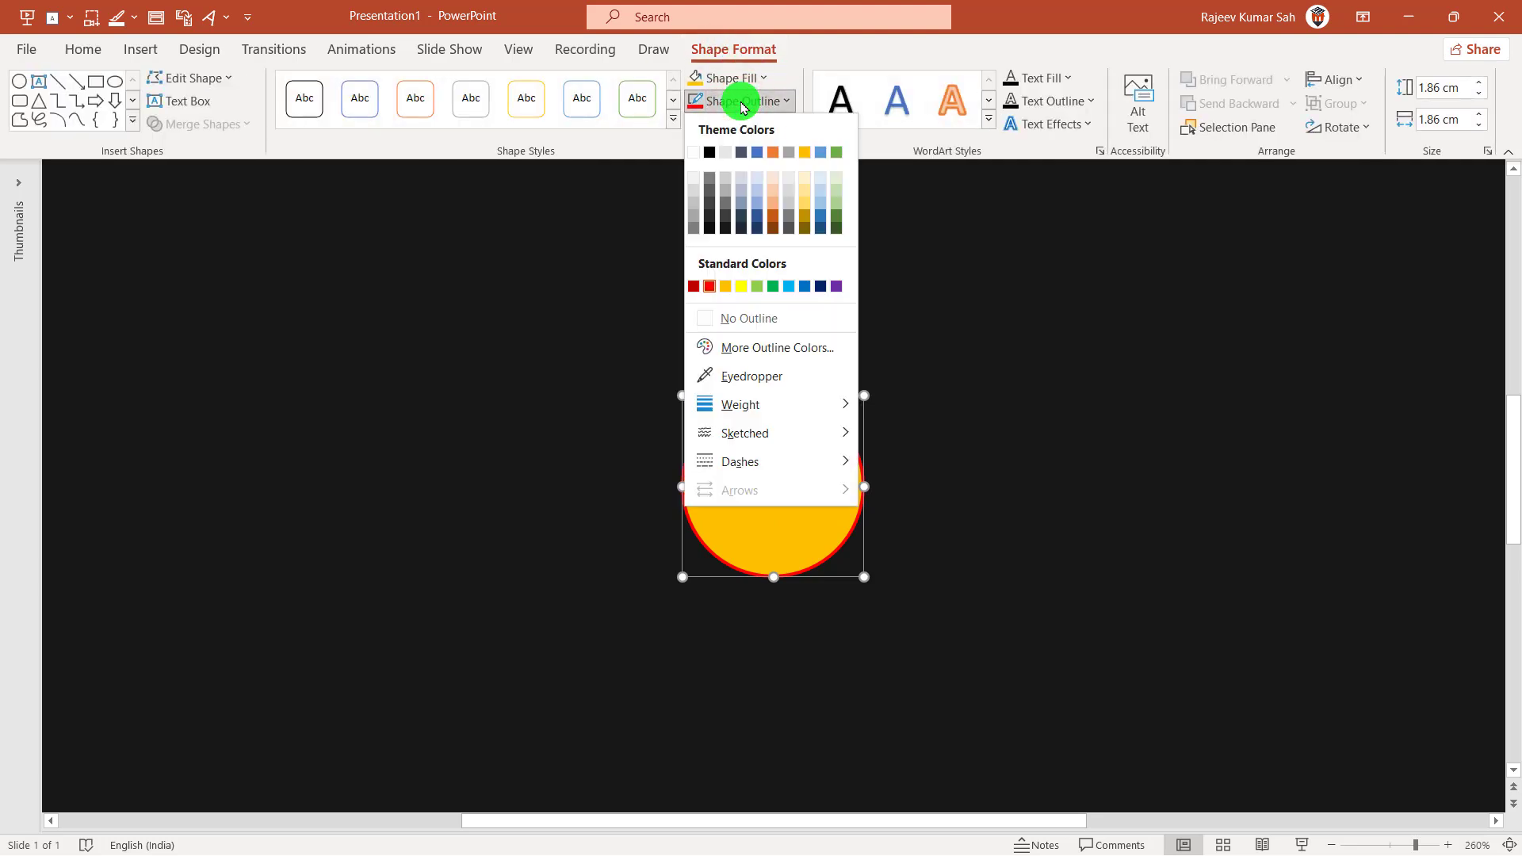
pyautogui.moveTo(556, 298)
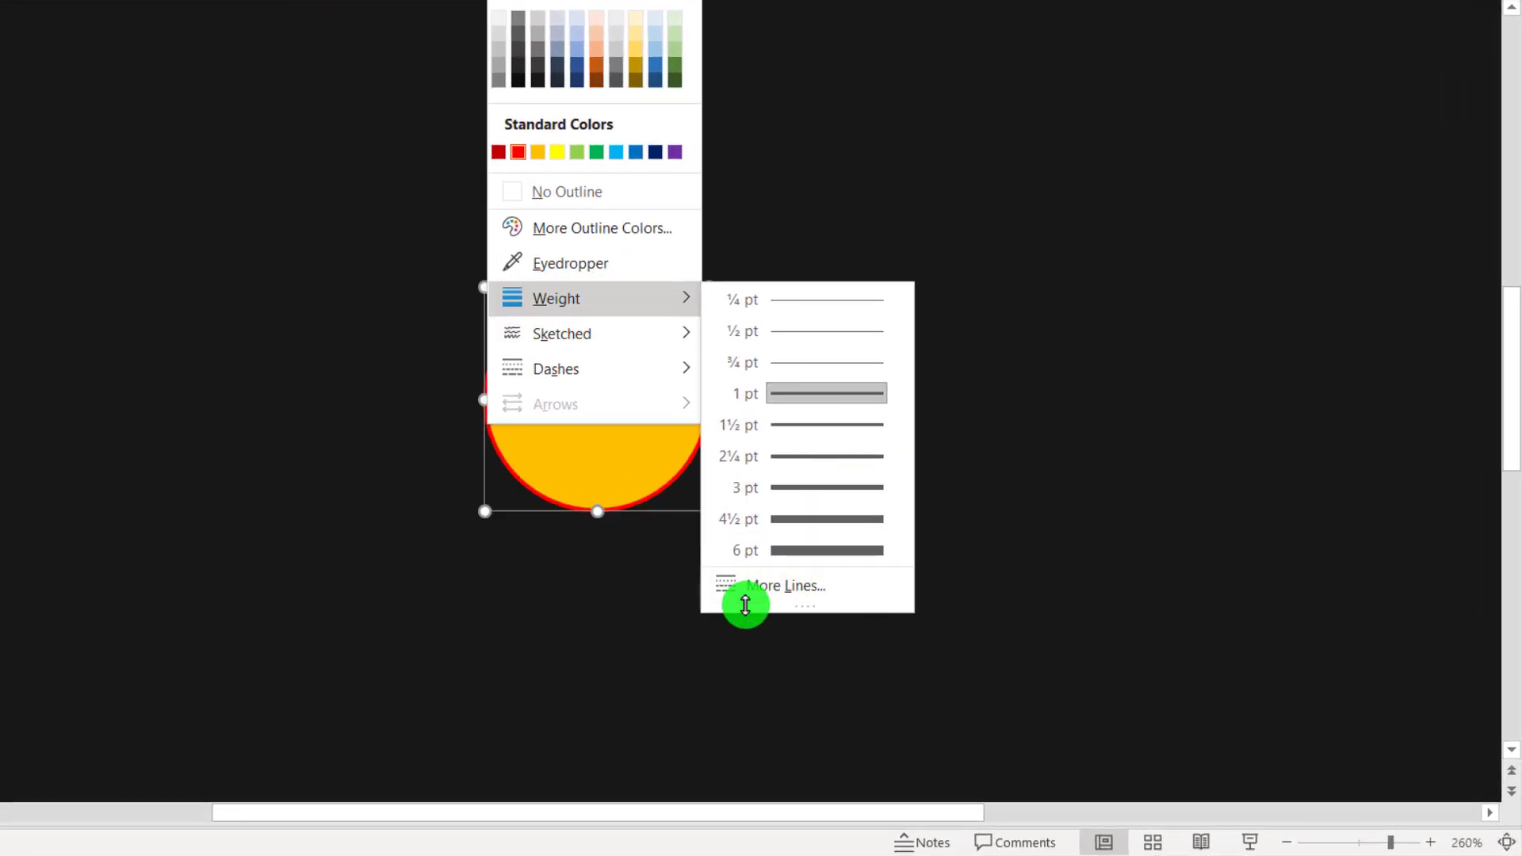
pyautogui.click(803, 590)
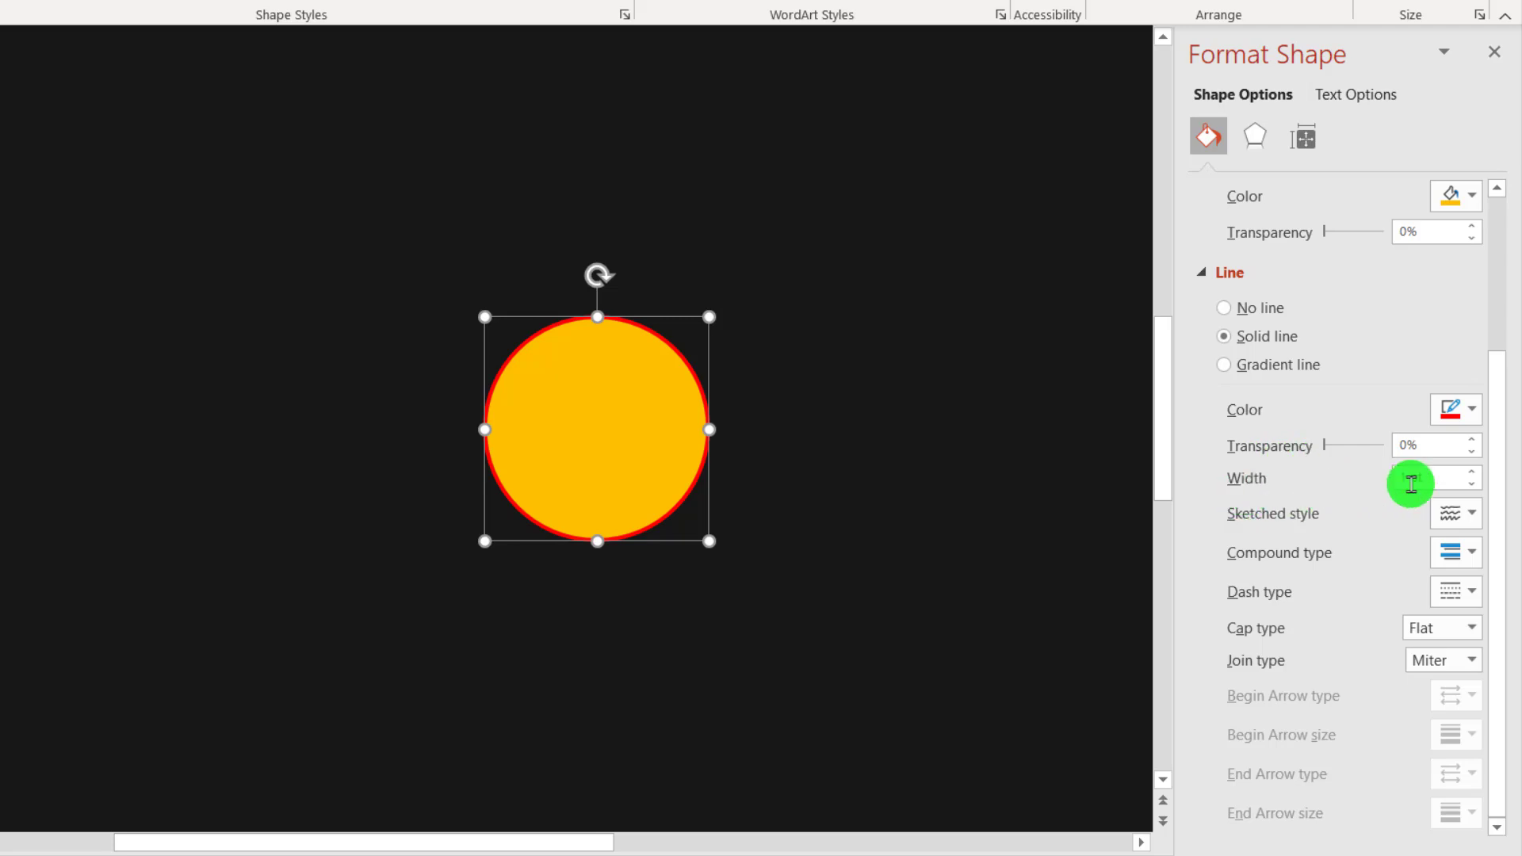
pyautogui.click(1447, 476)
pyautogui.moveTo(1447, 480); pyautogui.dragTo(1375, 495)
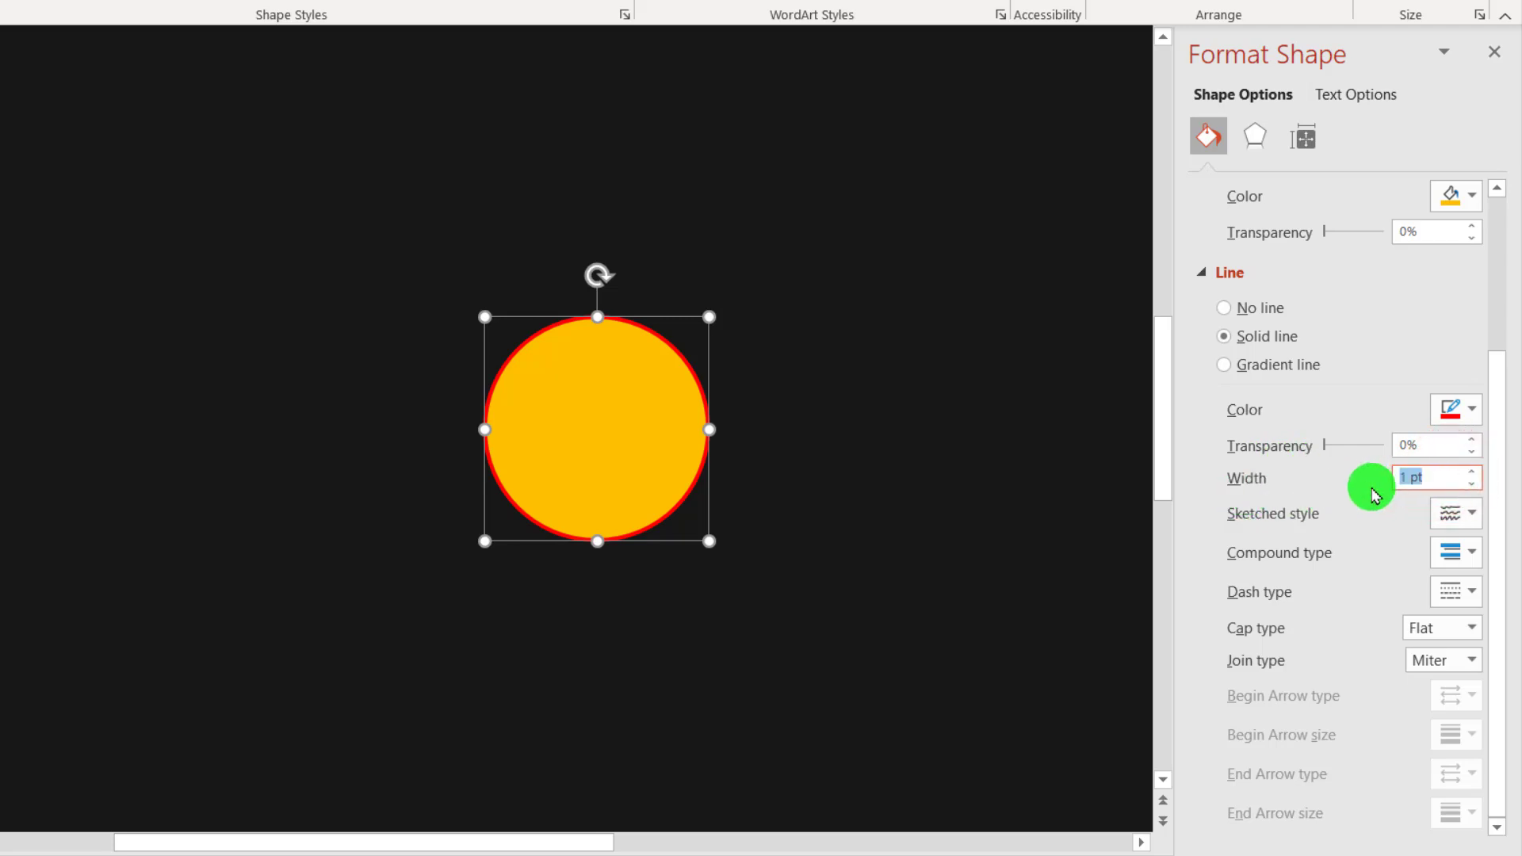
pyautogui.write('15')
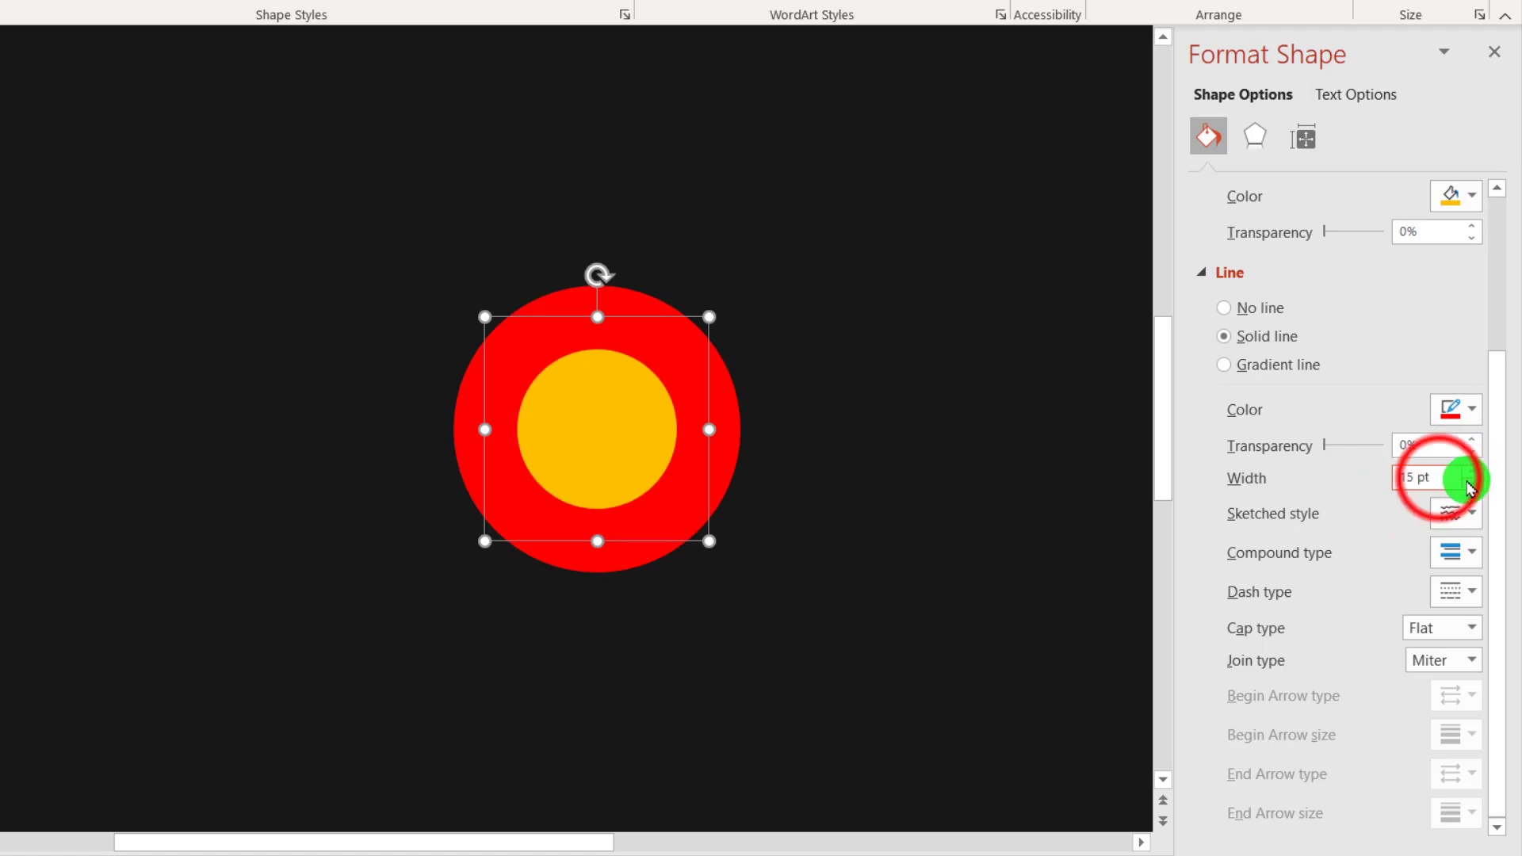
pyautogui.moveTo(1452, 475); pyautogui.dragTo(1360, 495)
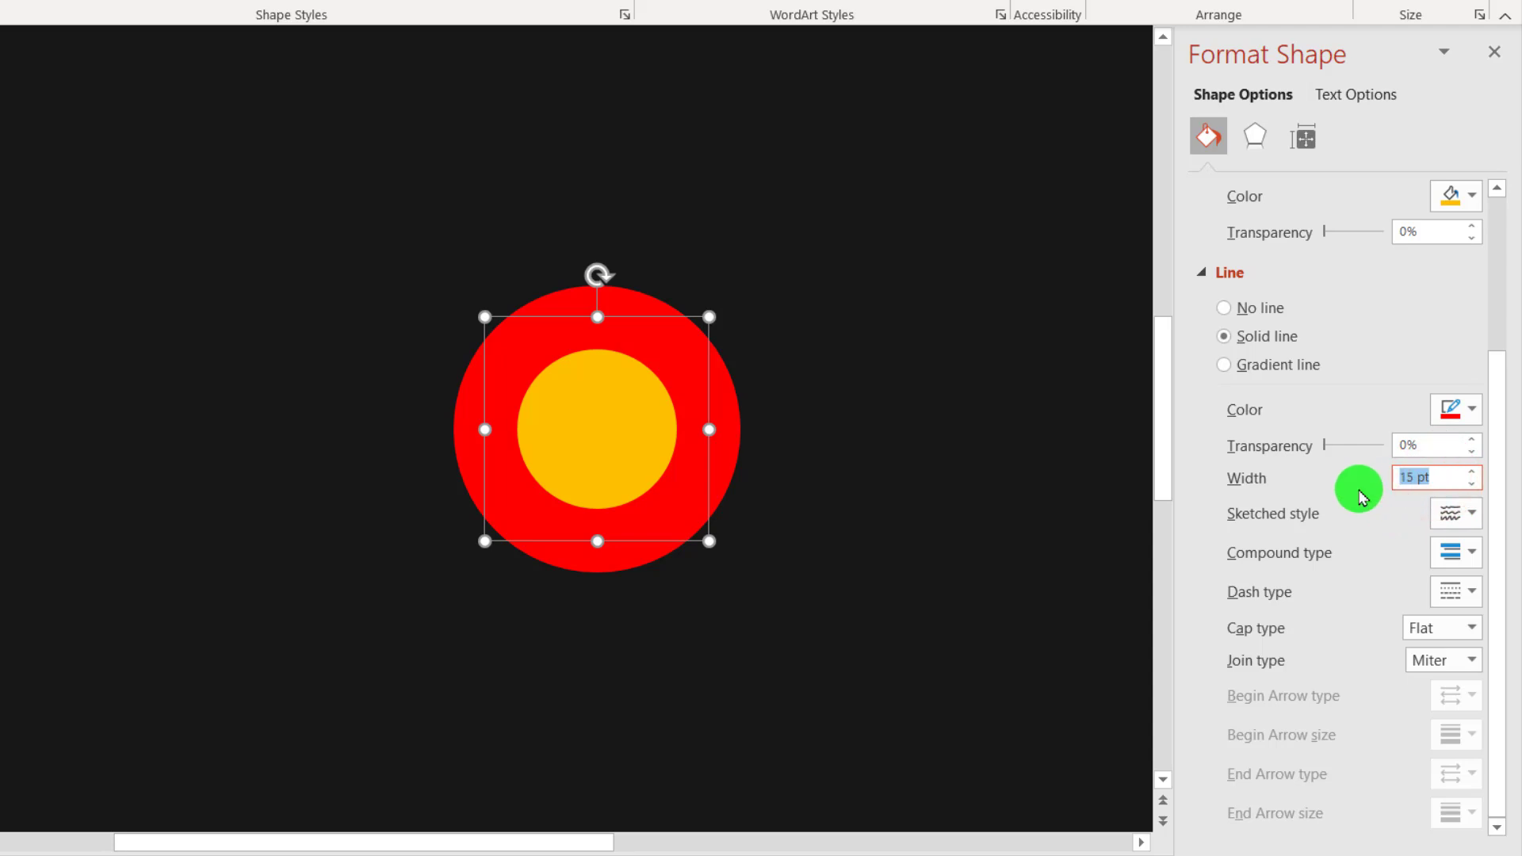
pyautogui.write('8')
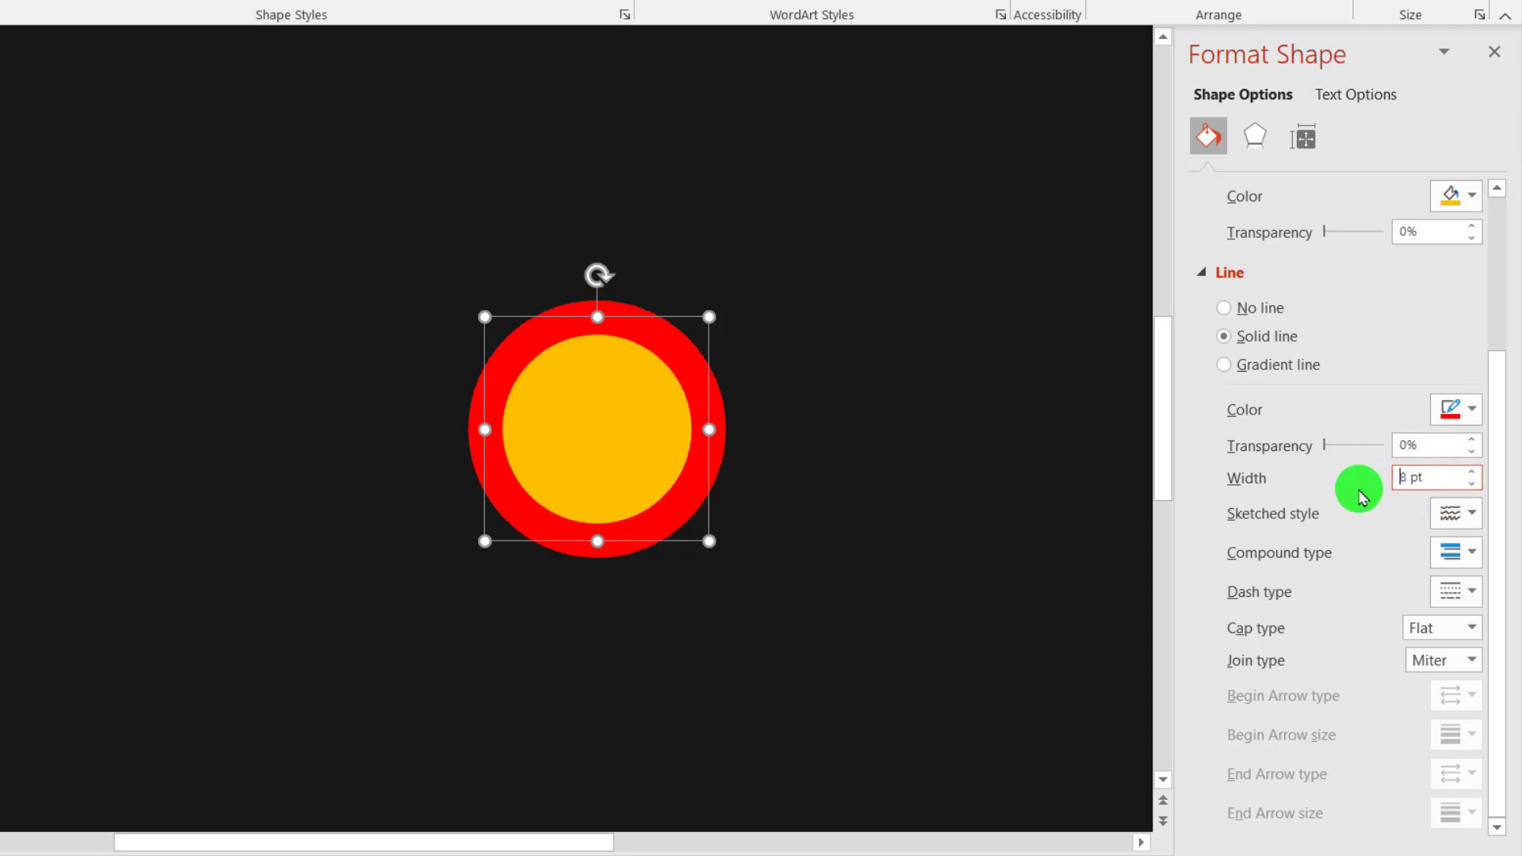
pyautogui.moveTo(1435, 476); pyautogui.dragTo(1361, 478)
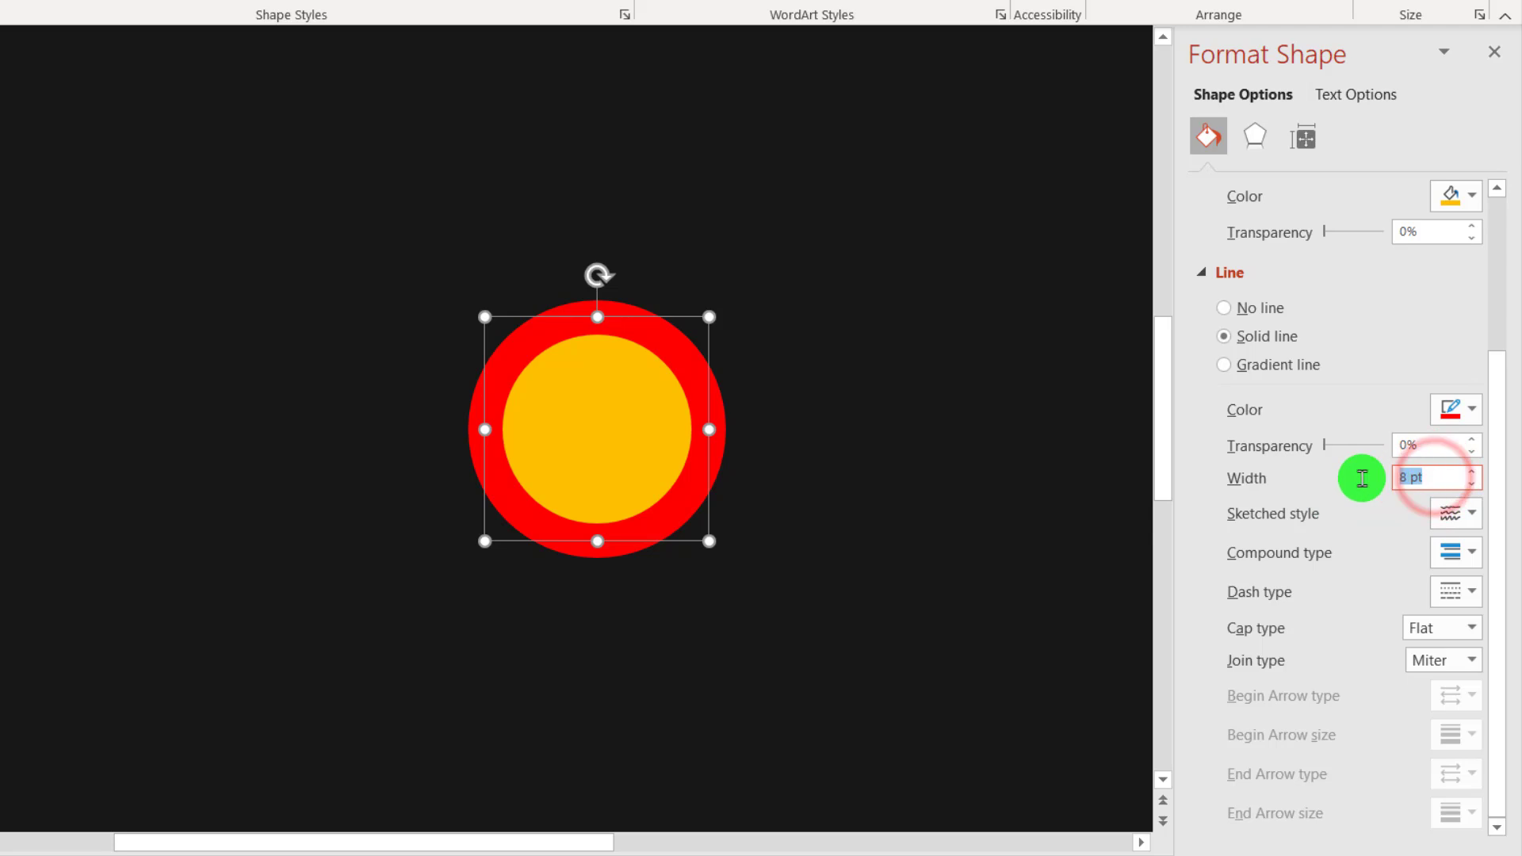
pyautogui.write('5')
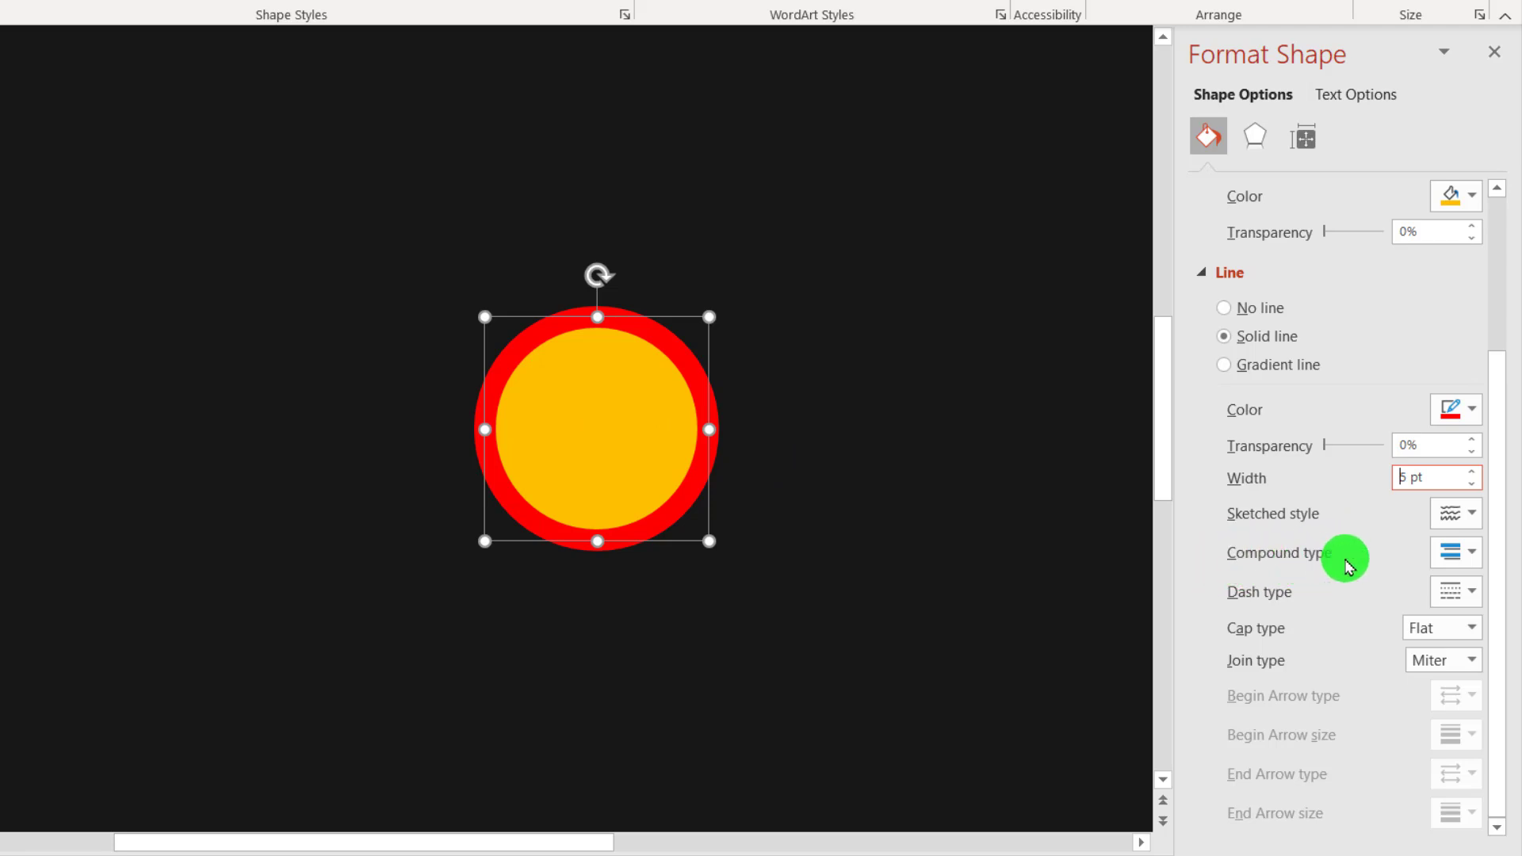
# Change the outline's compound type to Thick Thin
pyautogui.click(1473, 559)
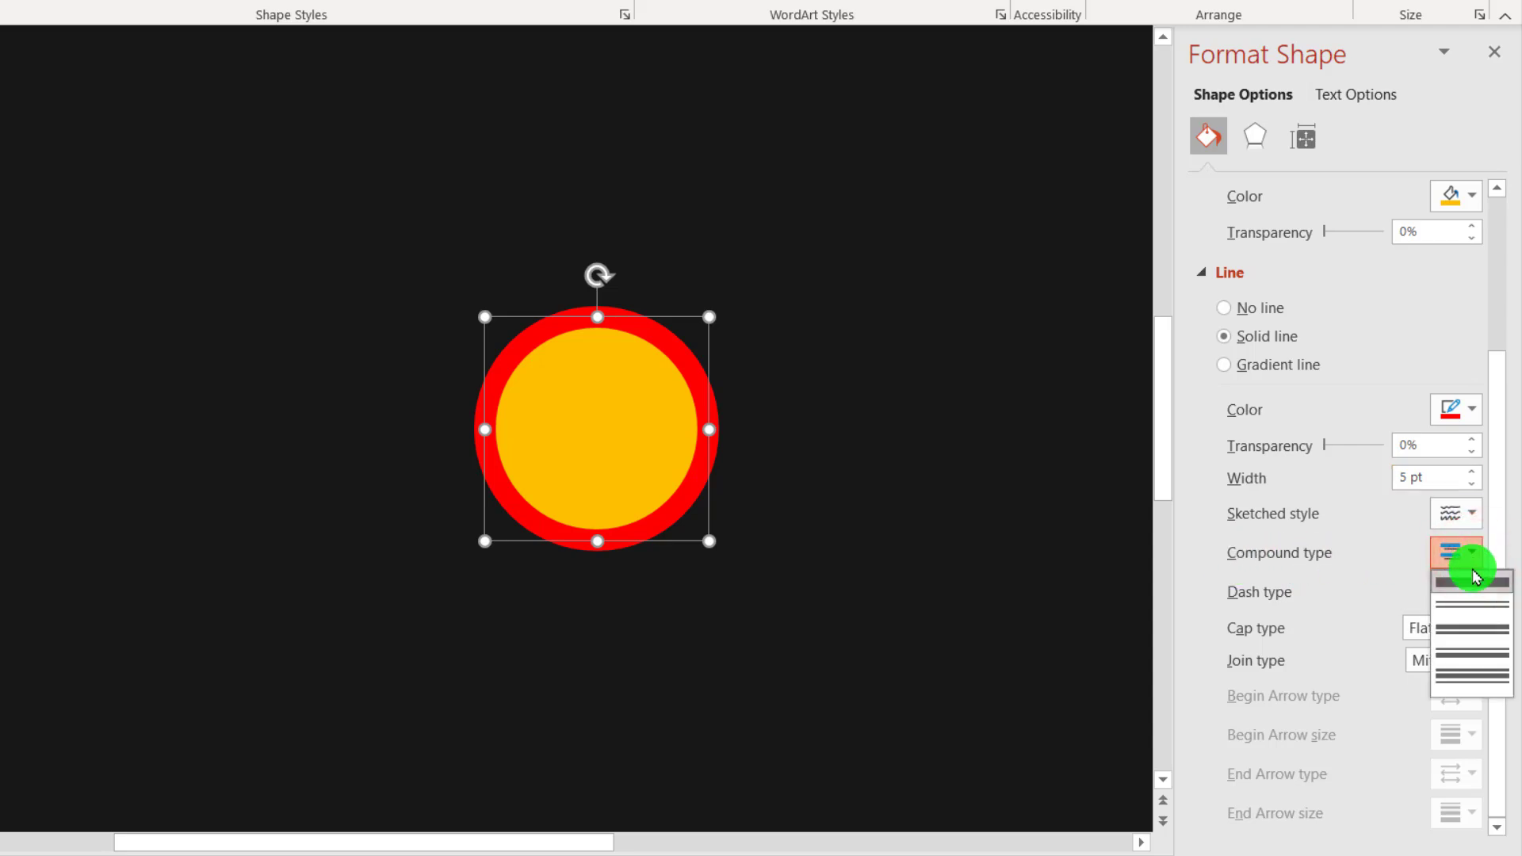
pyautogui.click(1479, 662)
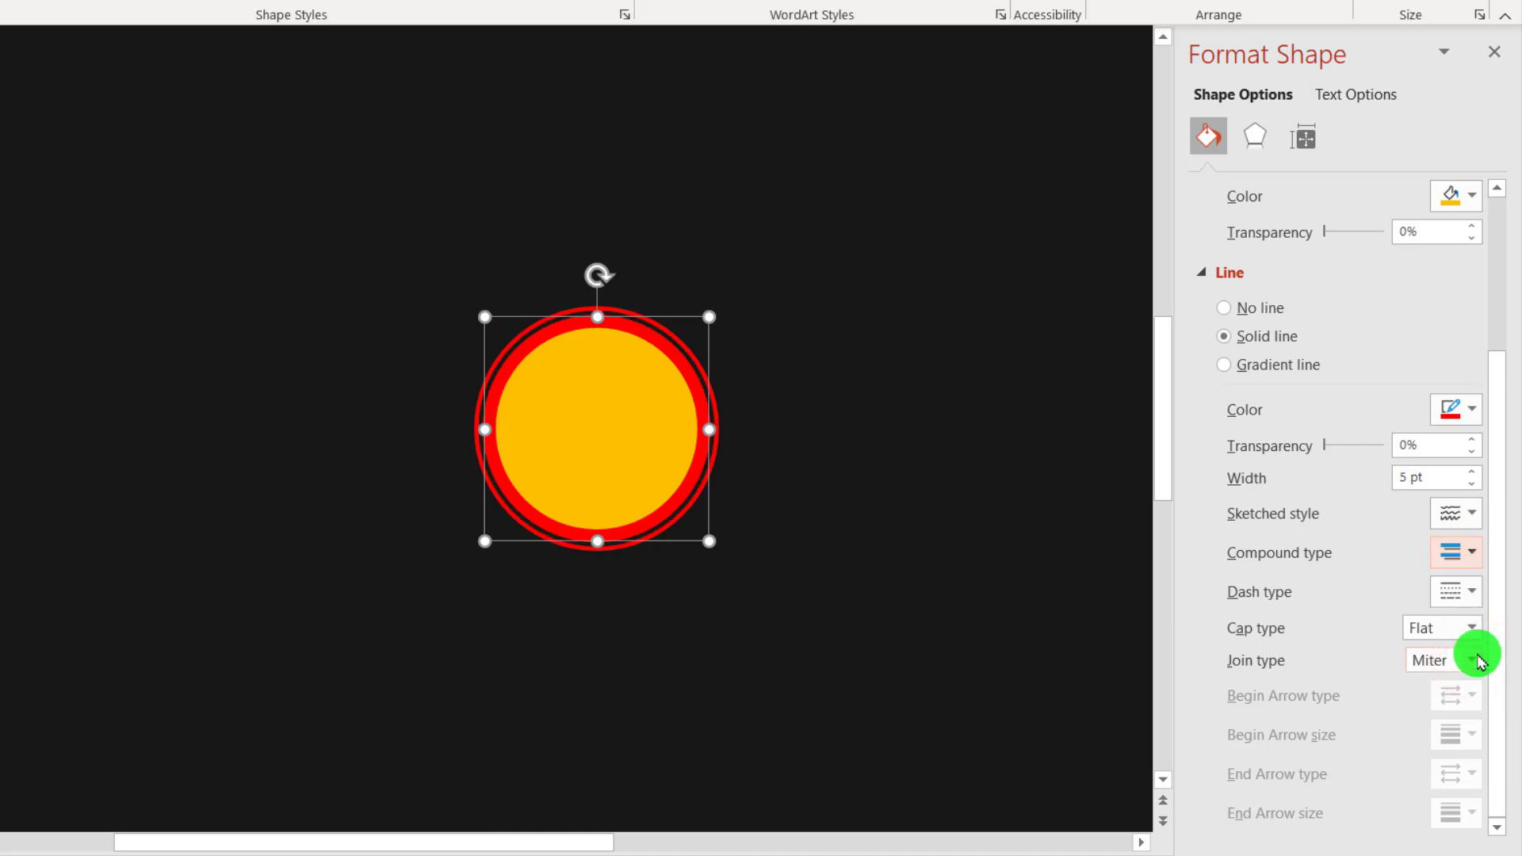
pyautogui.click(1457, 553)
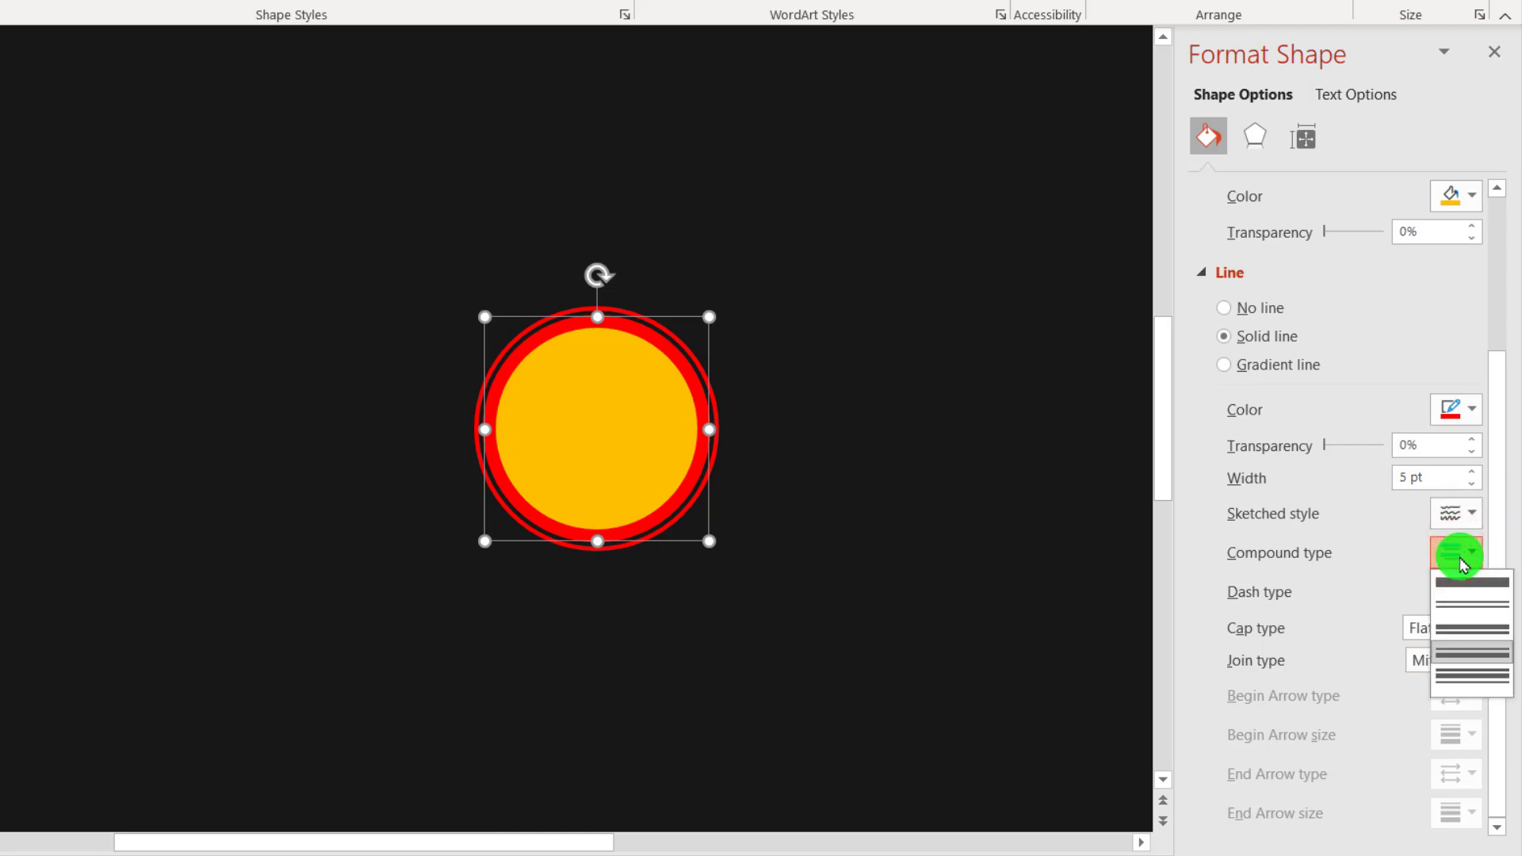
pyautogui.click(1475, 630)
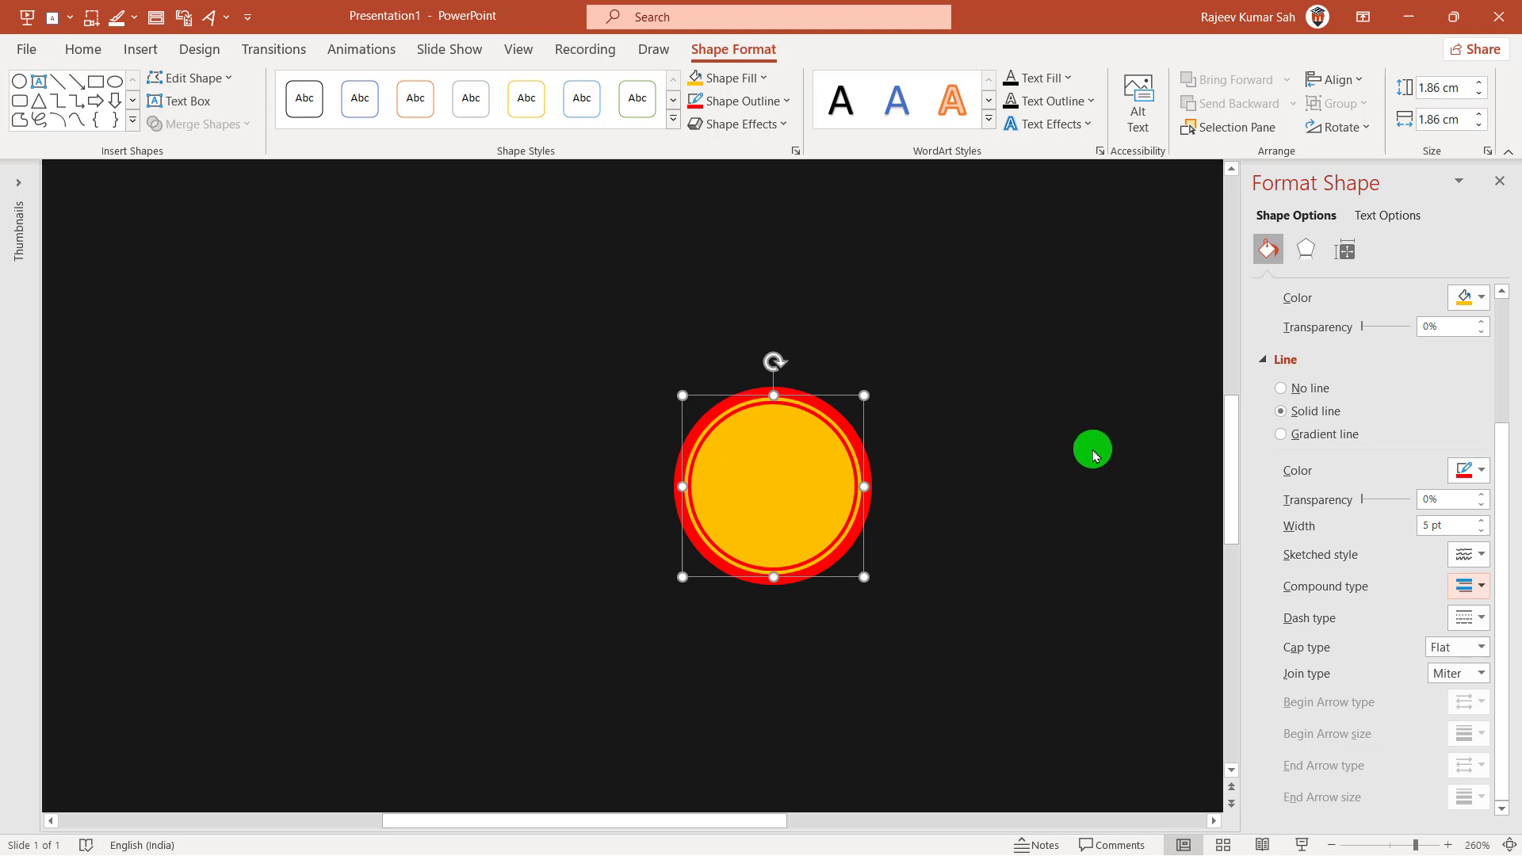
# Refill the circle with Light Blue plus a dark From Center radial gradient
pyautogui.click(1502, 185)
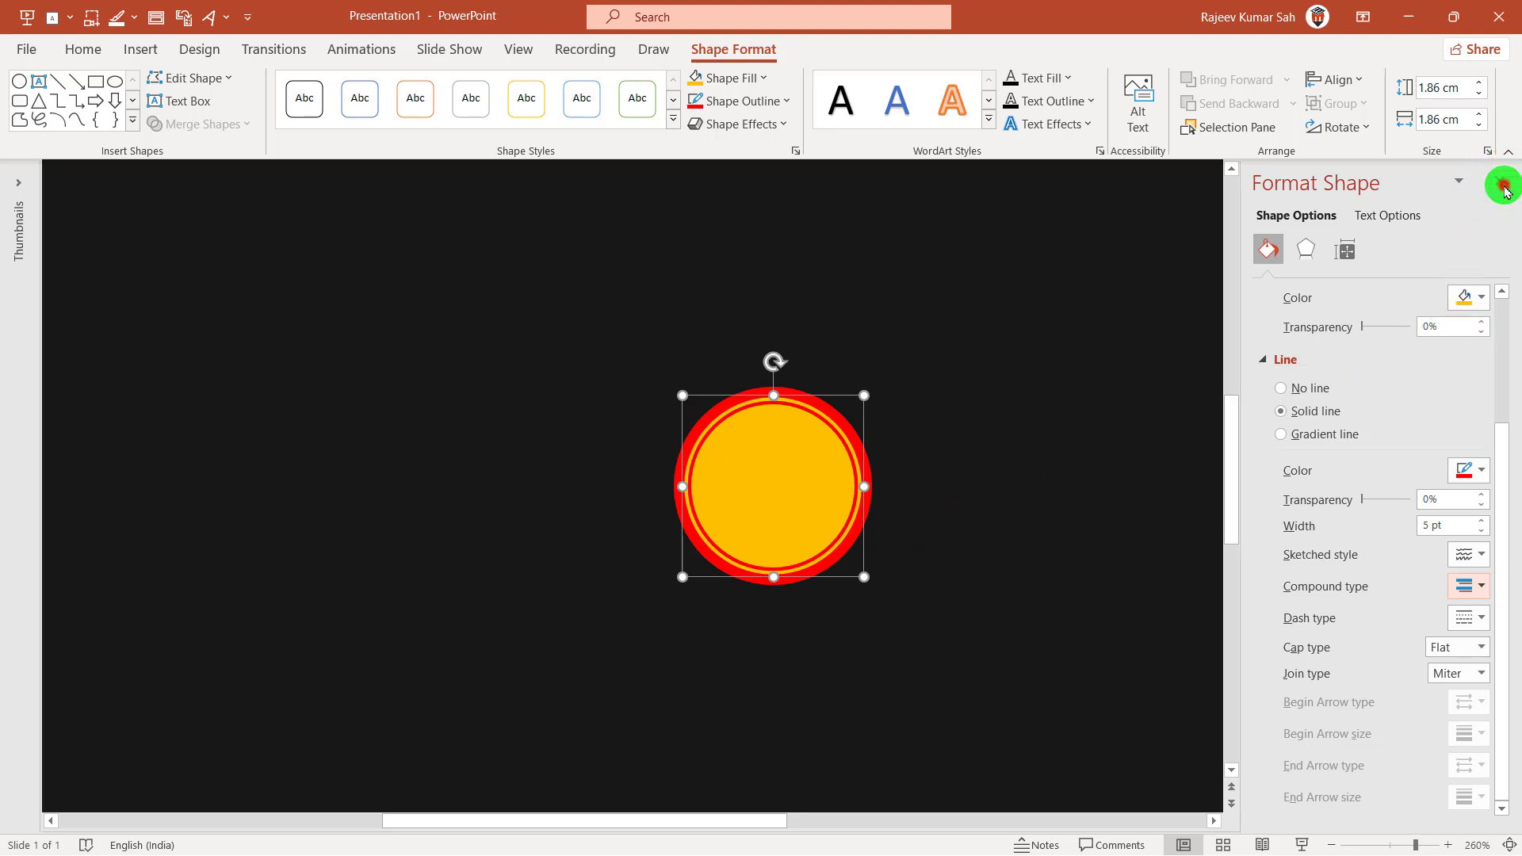
pyautogui.click(766, 84)
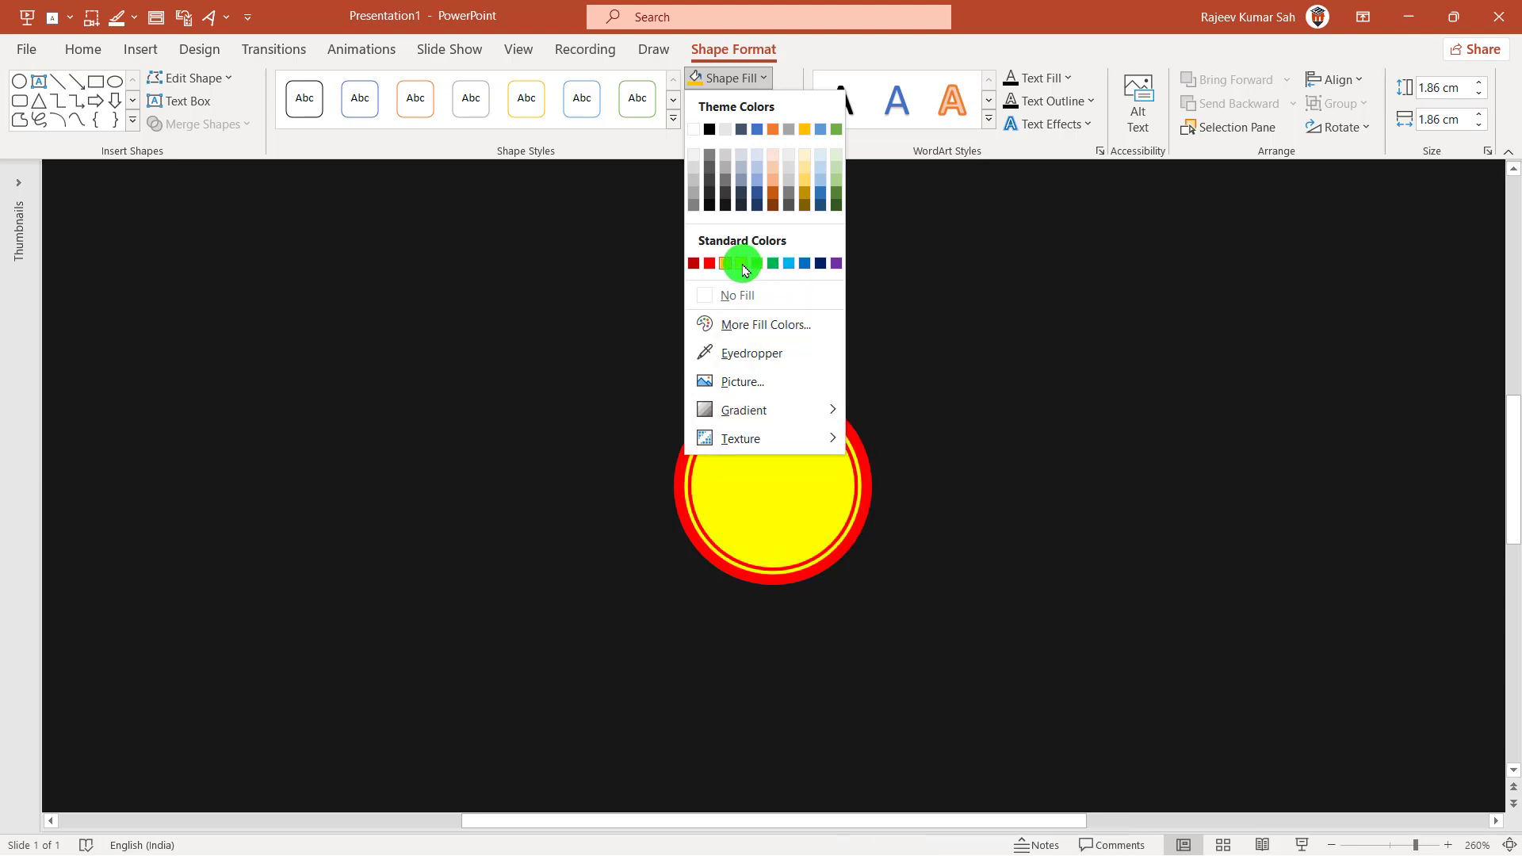
pyautogui.click(791, 264)
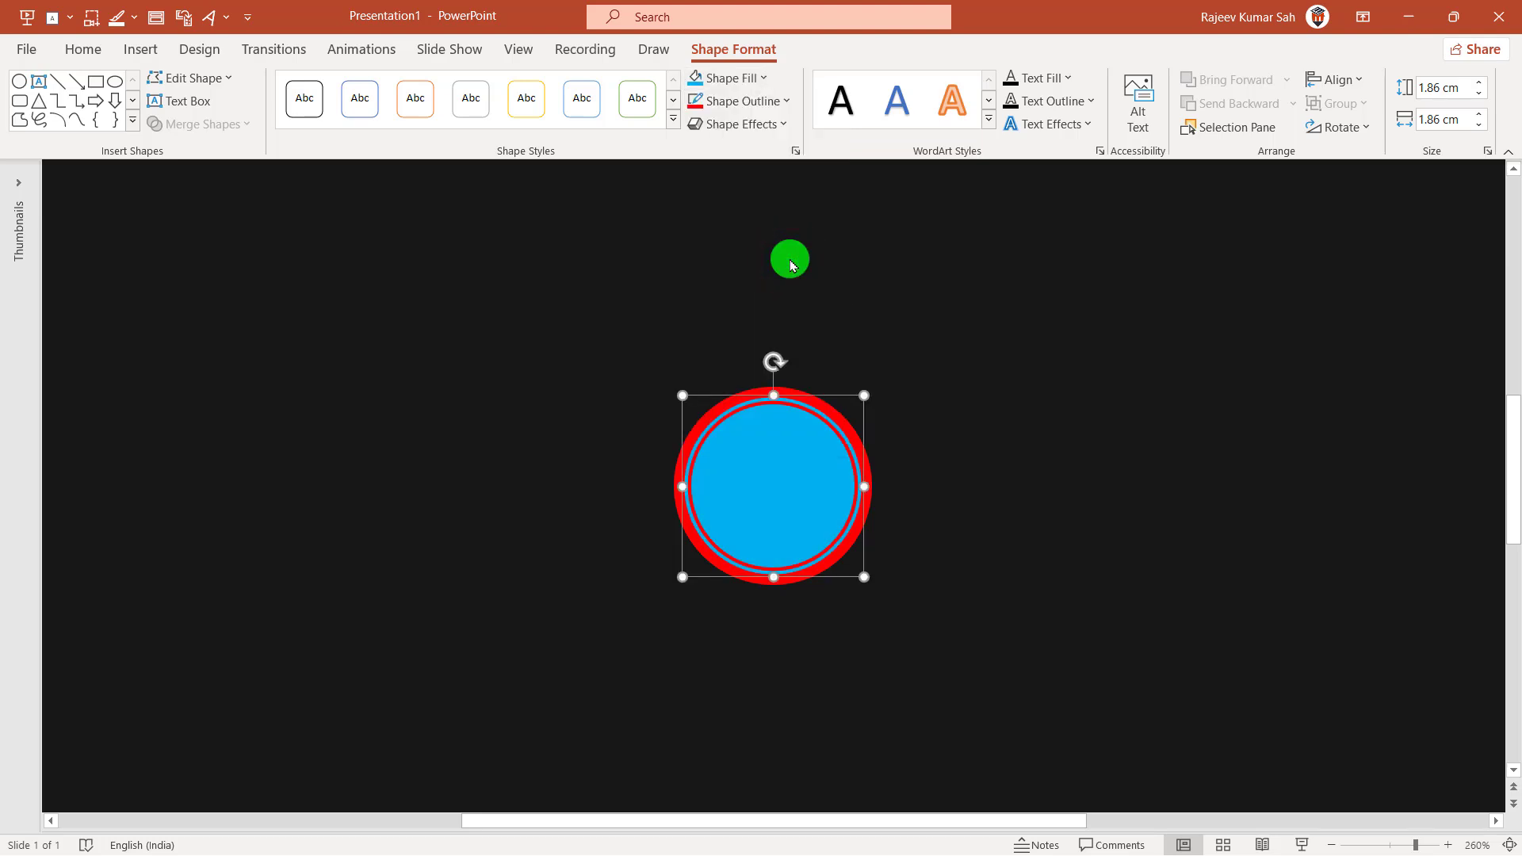
pyautogui.click(766, 79)
pyautogui.moveTo(744, 409)
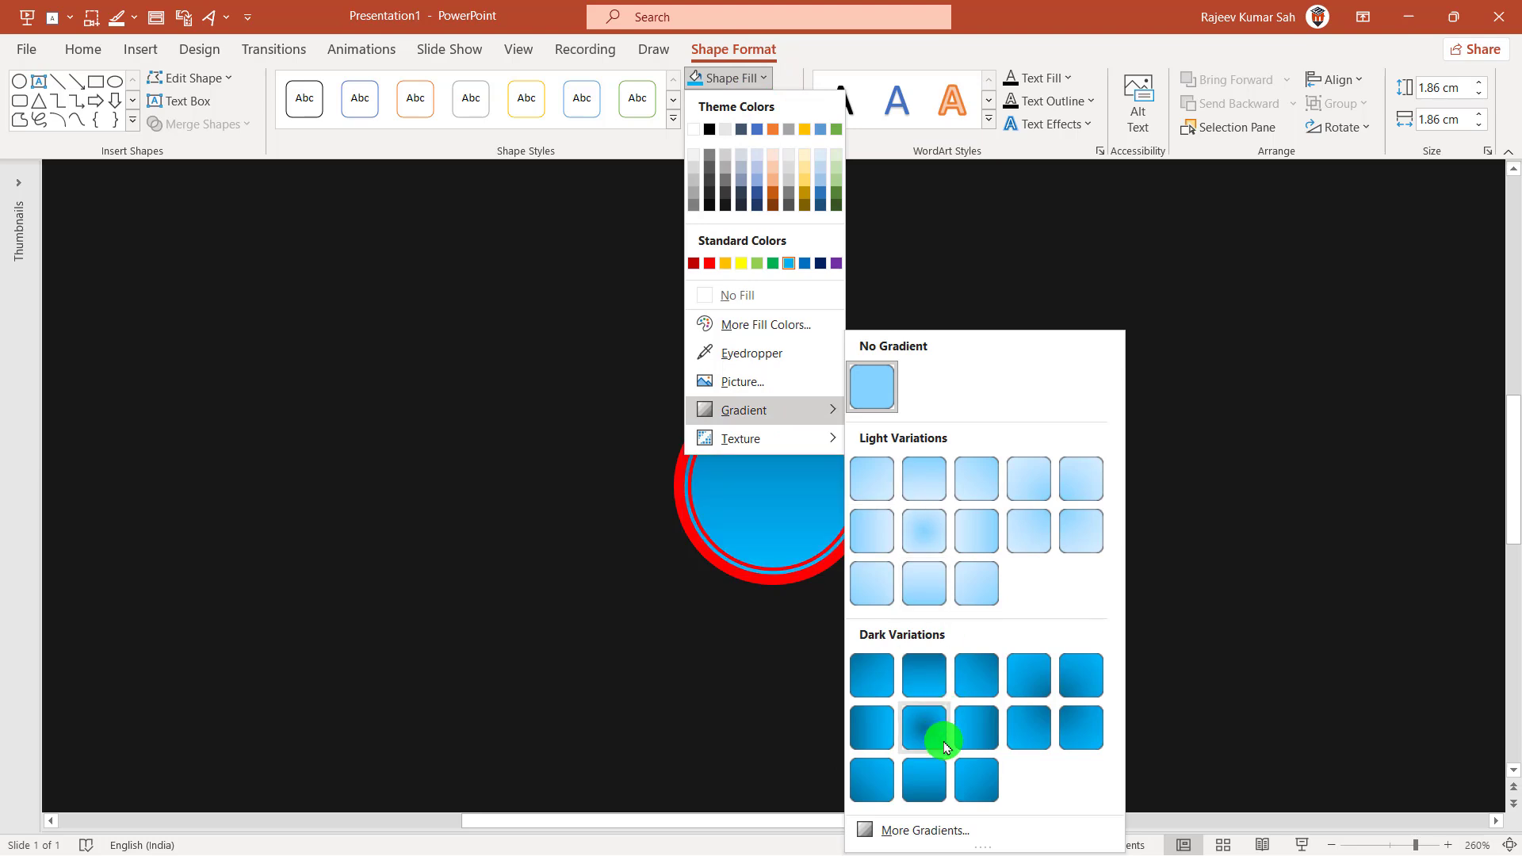
pyautogui.click(924, 727)
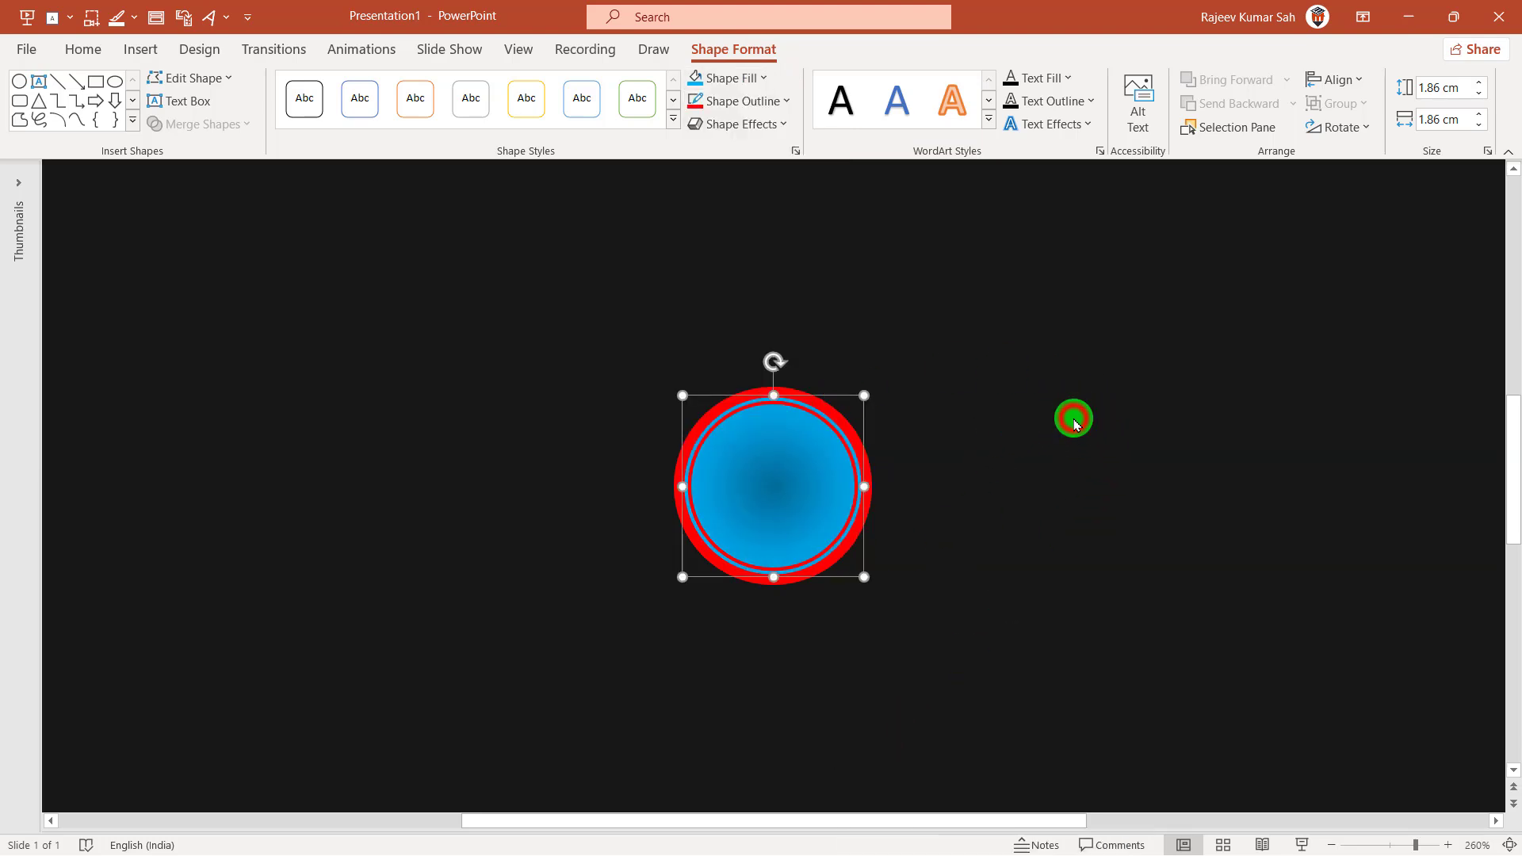
# Deselect the circle and expand the Home tab Shapes gallery
pyautogui.click(1074, 425)
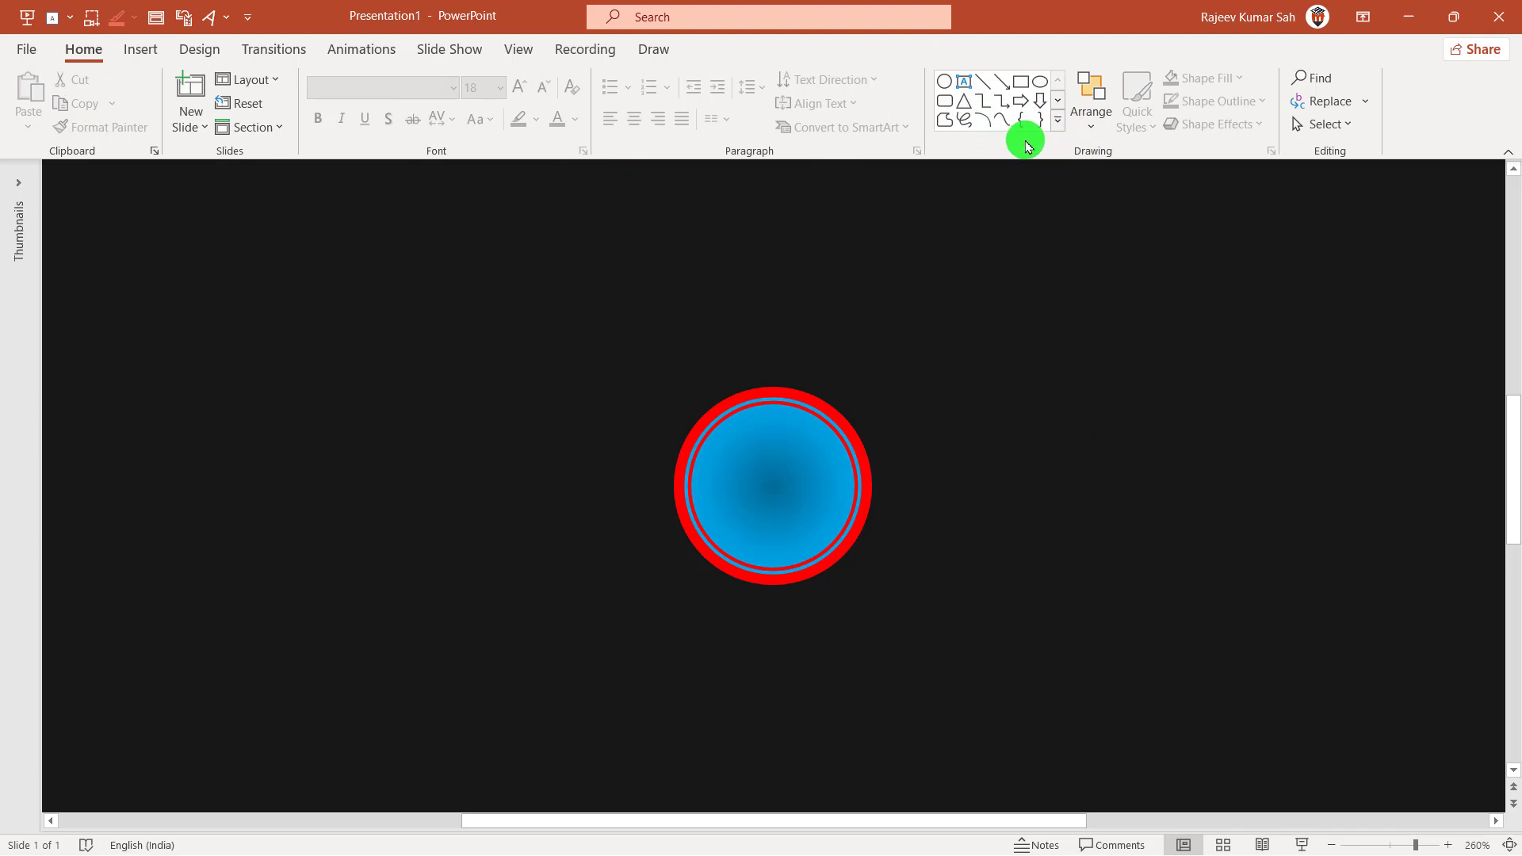
pyautogui.click(1056, 124)
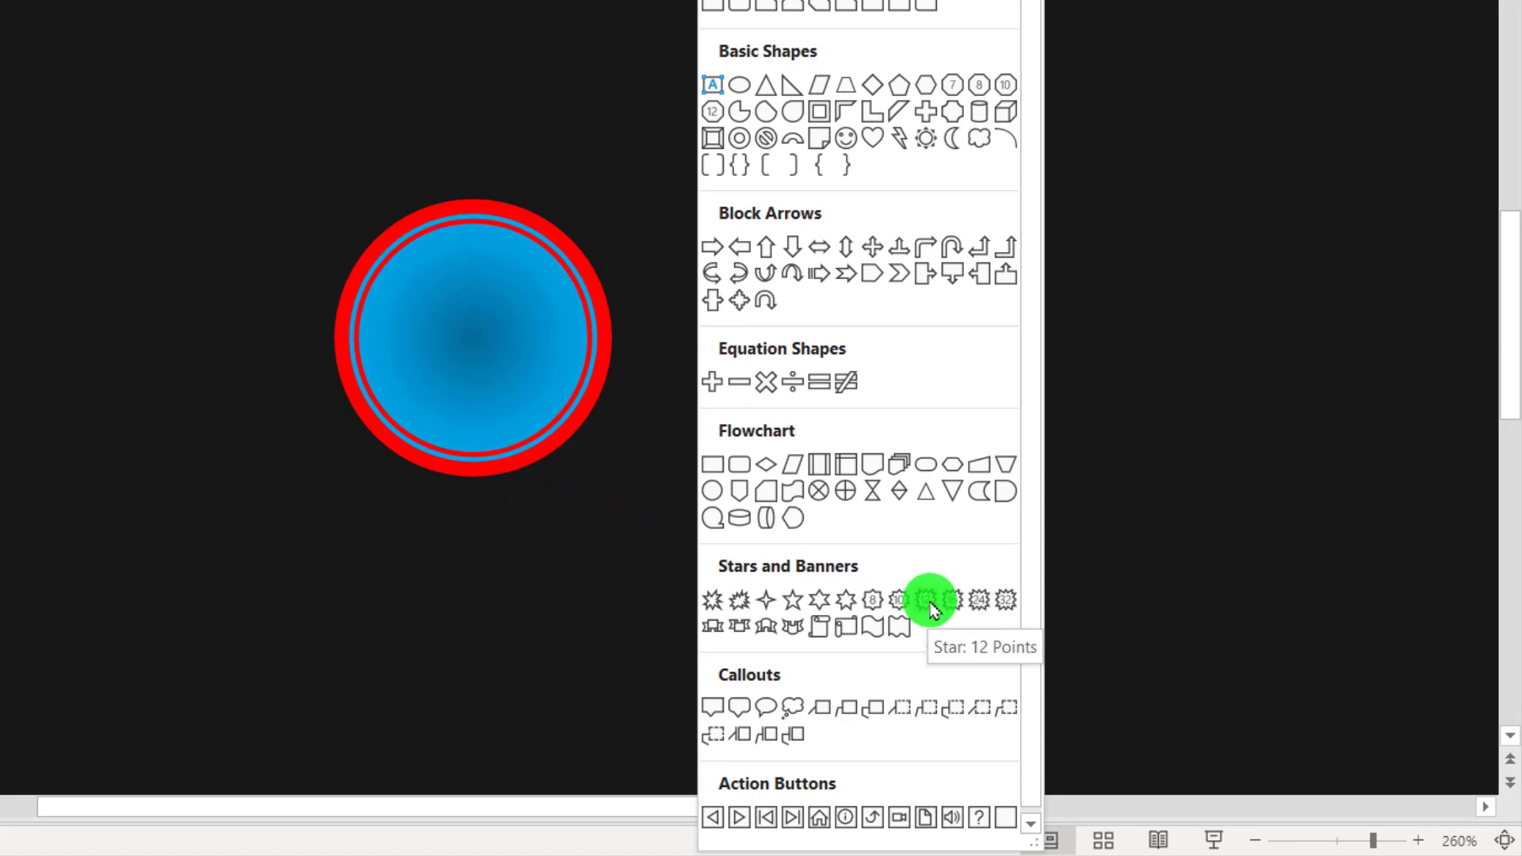
# Draw a 12-point star beside the circle, narrow its points into spokes, and outline them white
pyautogui.click(928, 601)
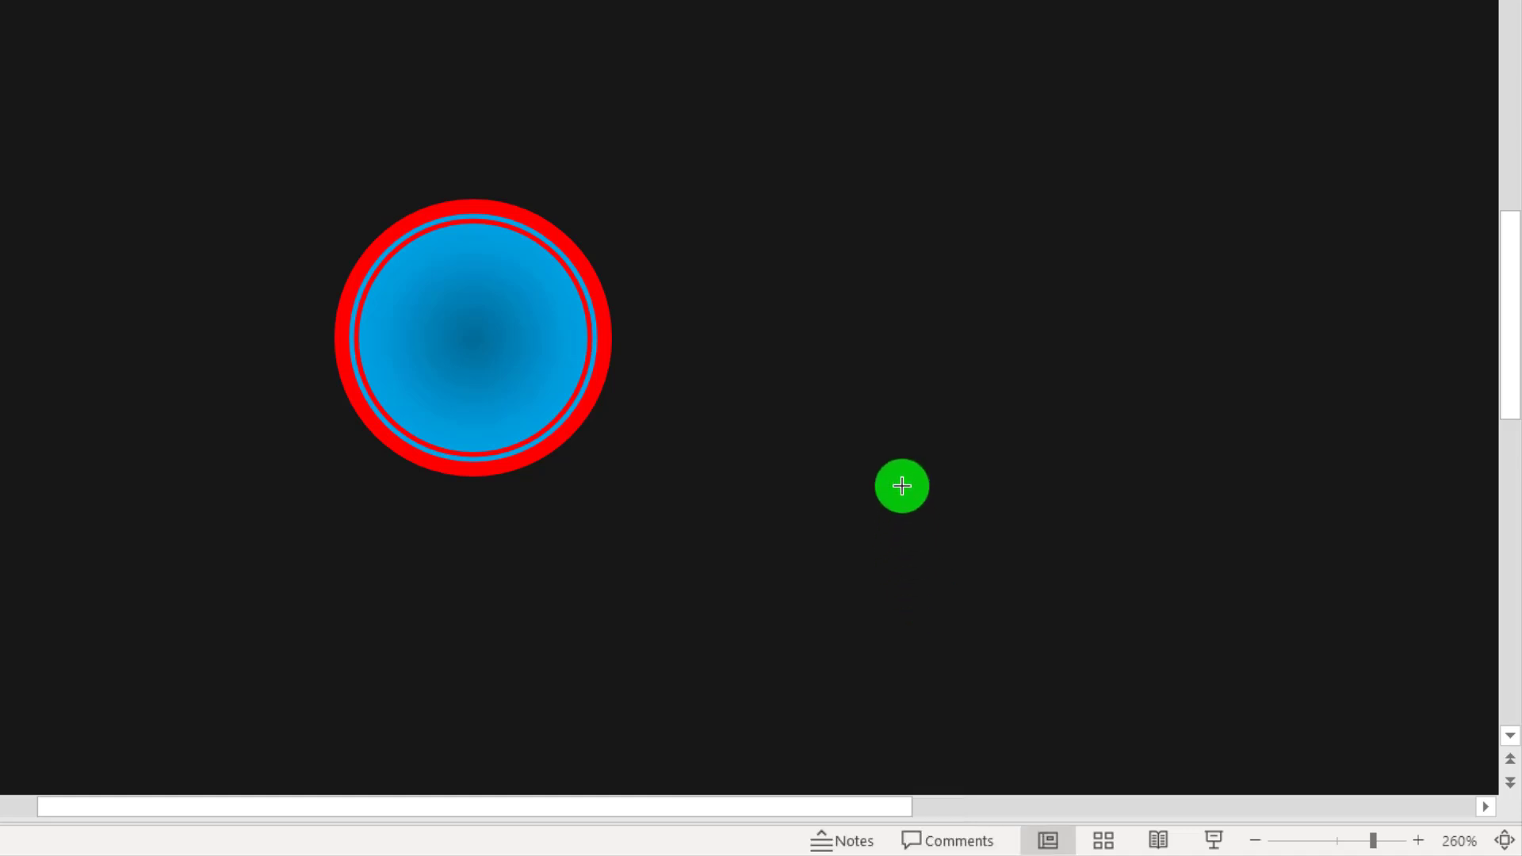
pyautogui.click(774, 220)
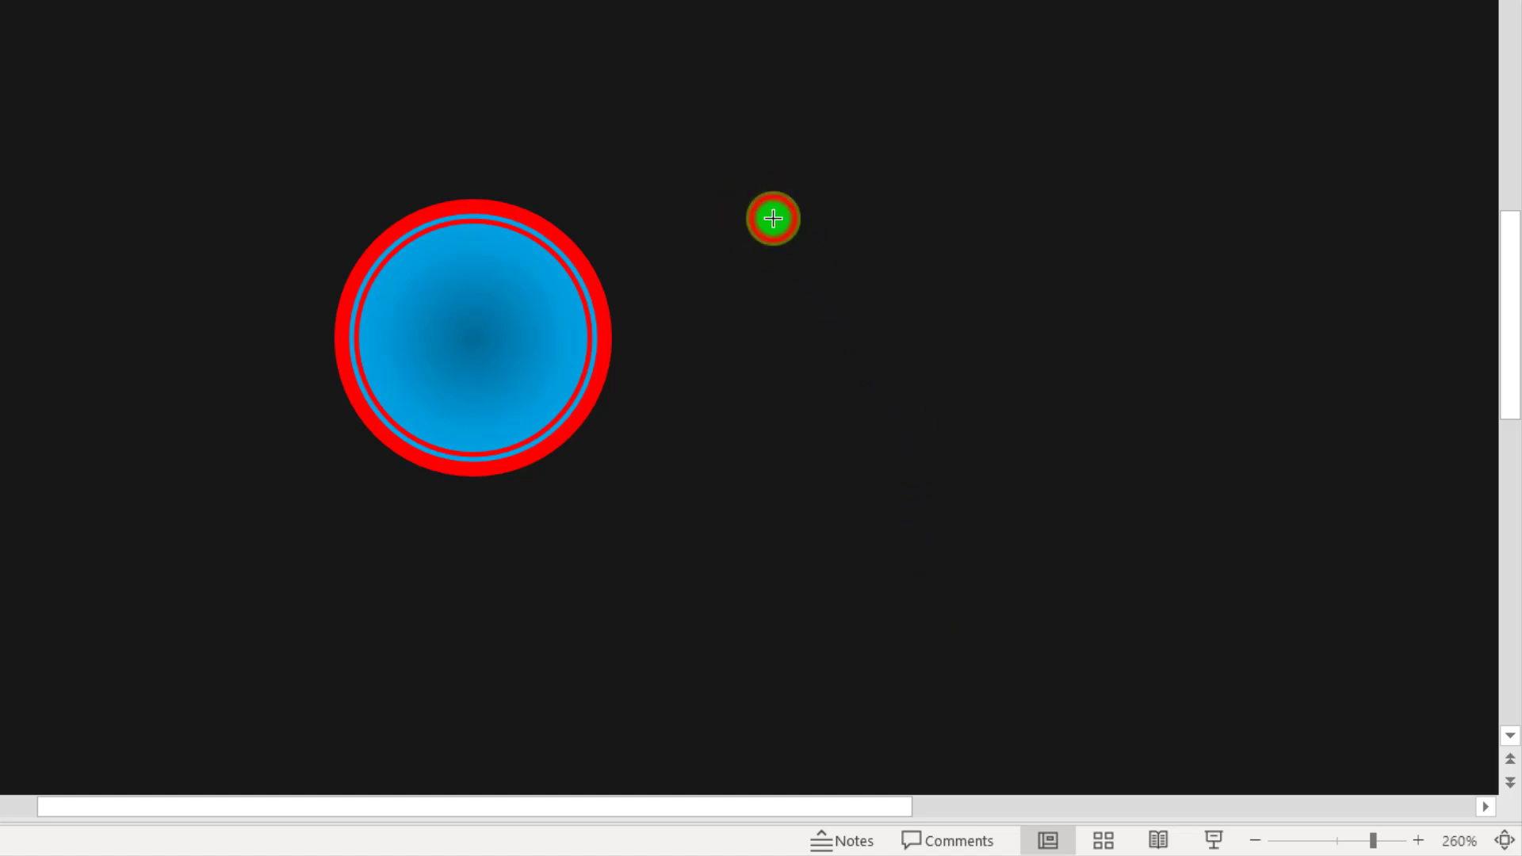
pyautogui.moveTo(774, 219)
pyautogui.mouseDown()
pyautogui.moveTo(879, 338)
pyautogui.moveTo(875, 313)
pyautogui.mouseUp()
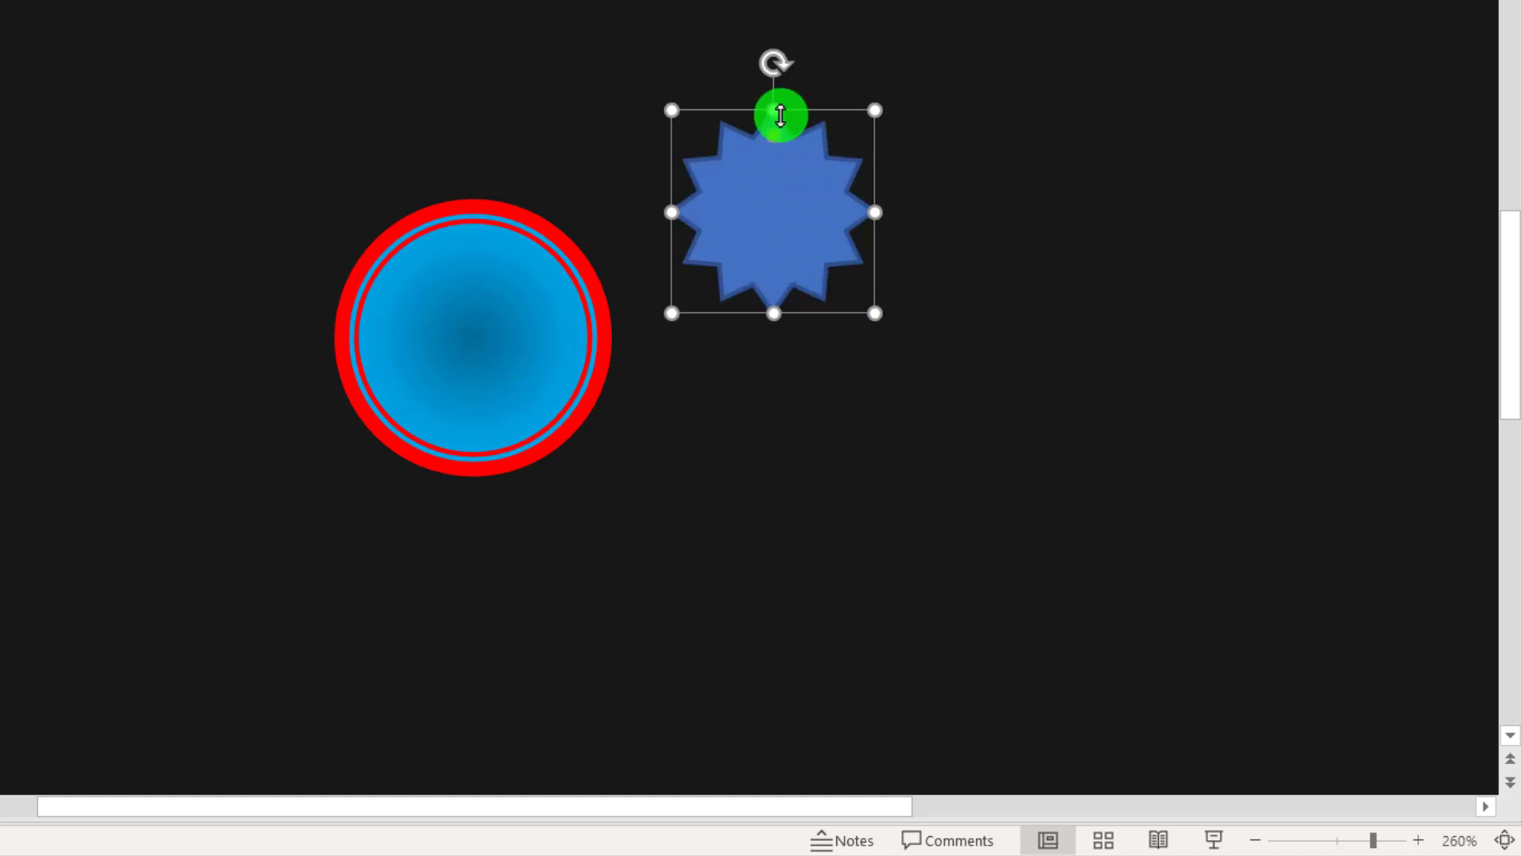
pyautogui.moveTo(781, 141); pyautogui.dragTo(776, 219)
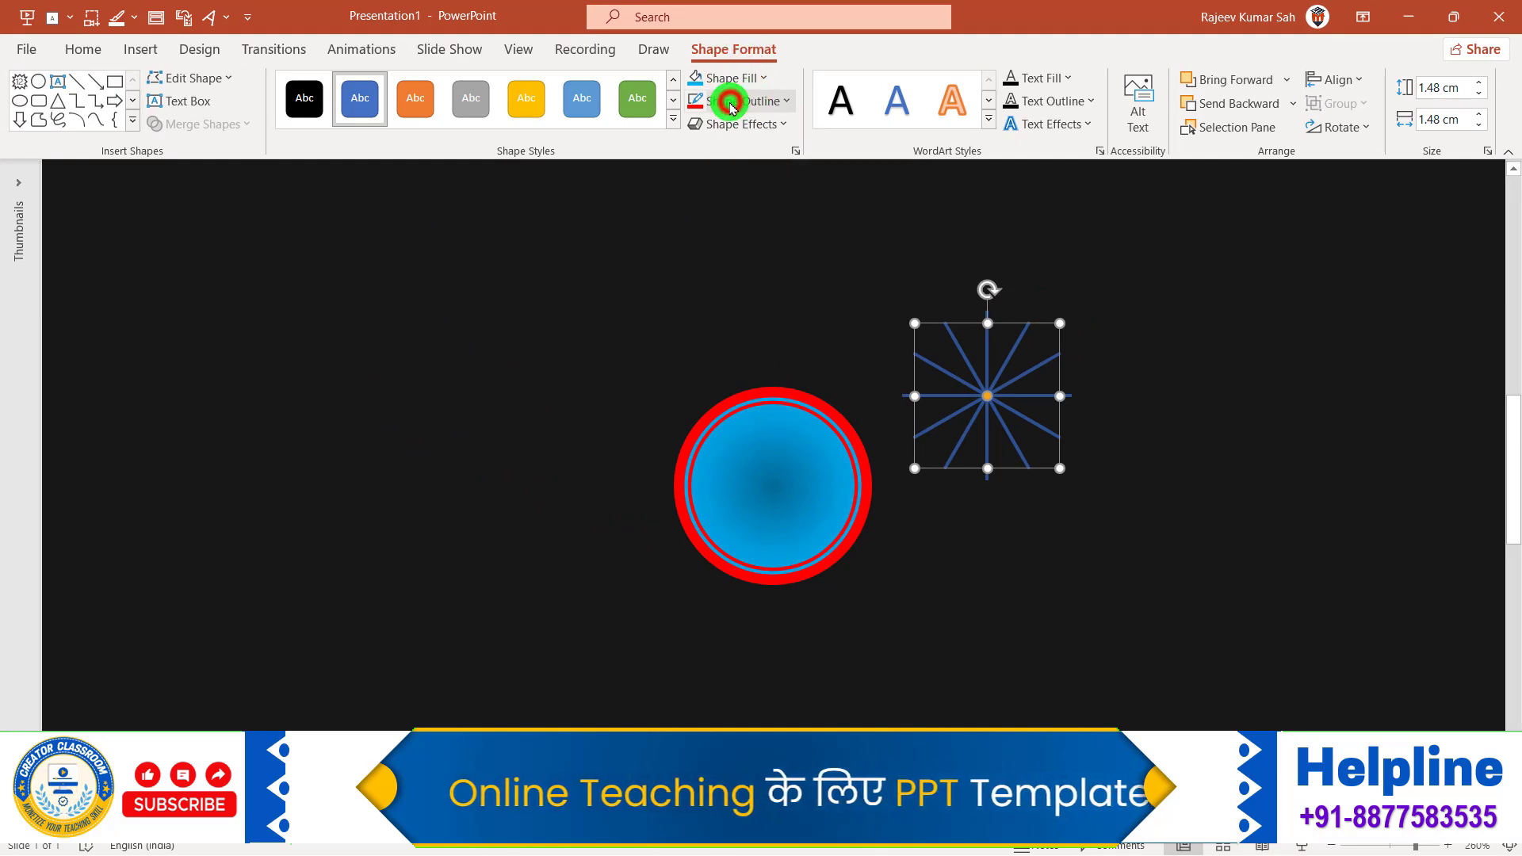
pyautogui.click(725, 101)
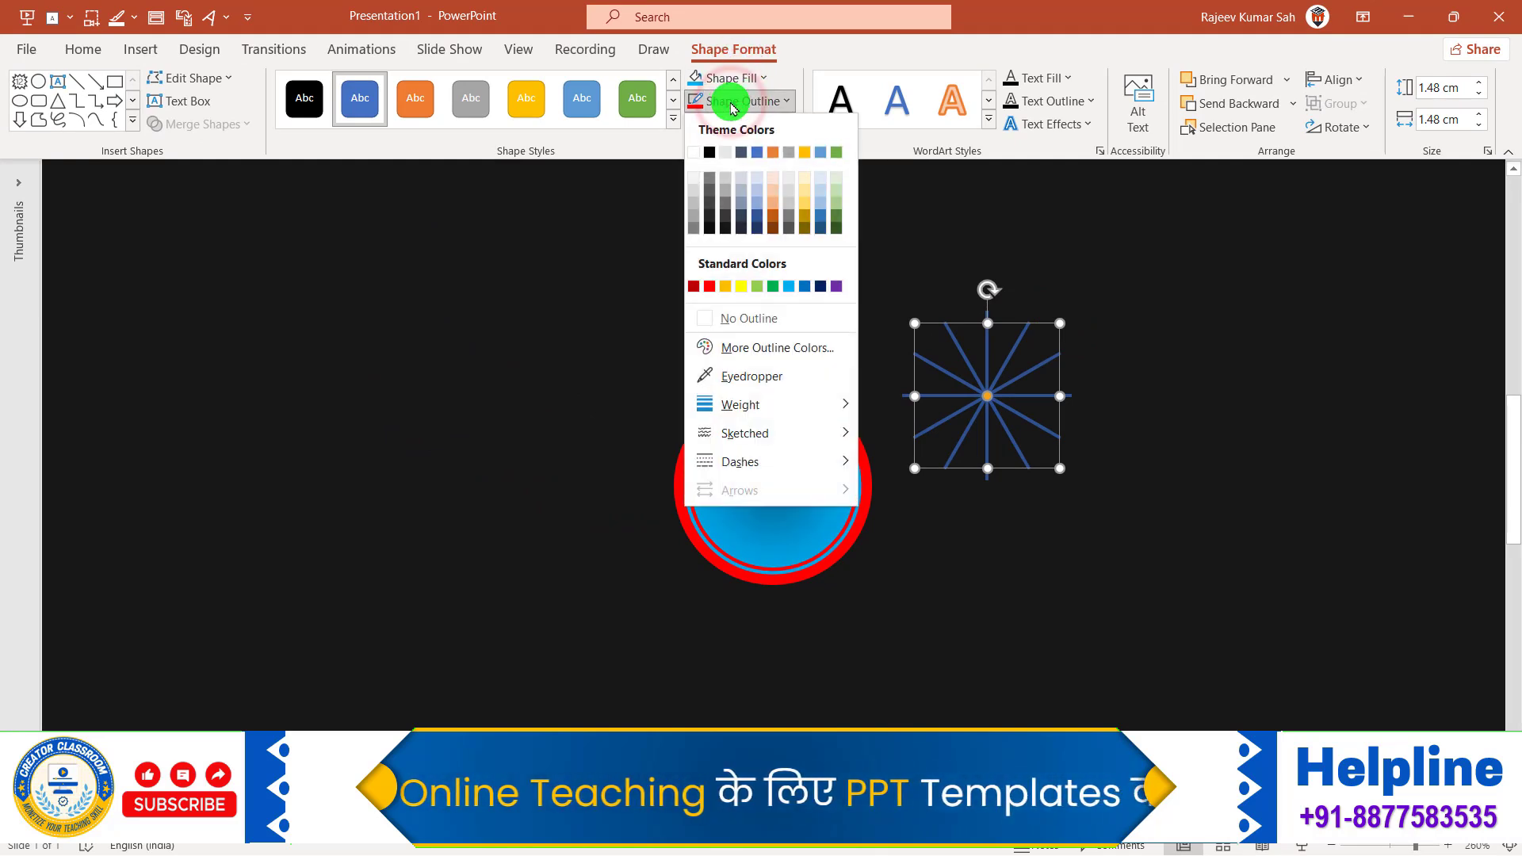
pyautogui.click(711, 151)
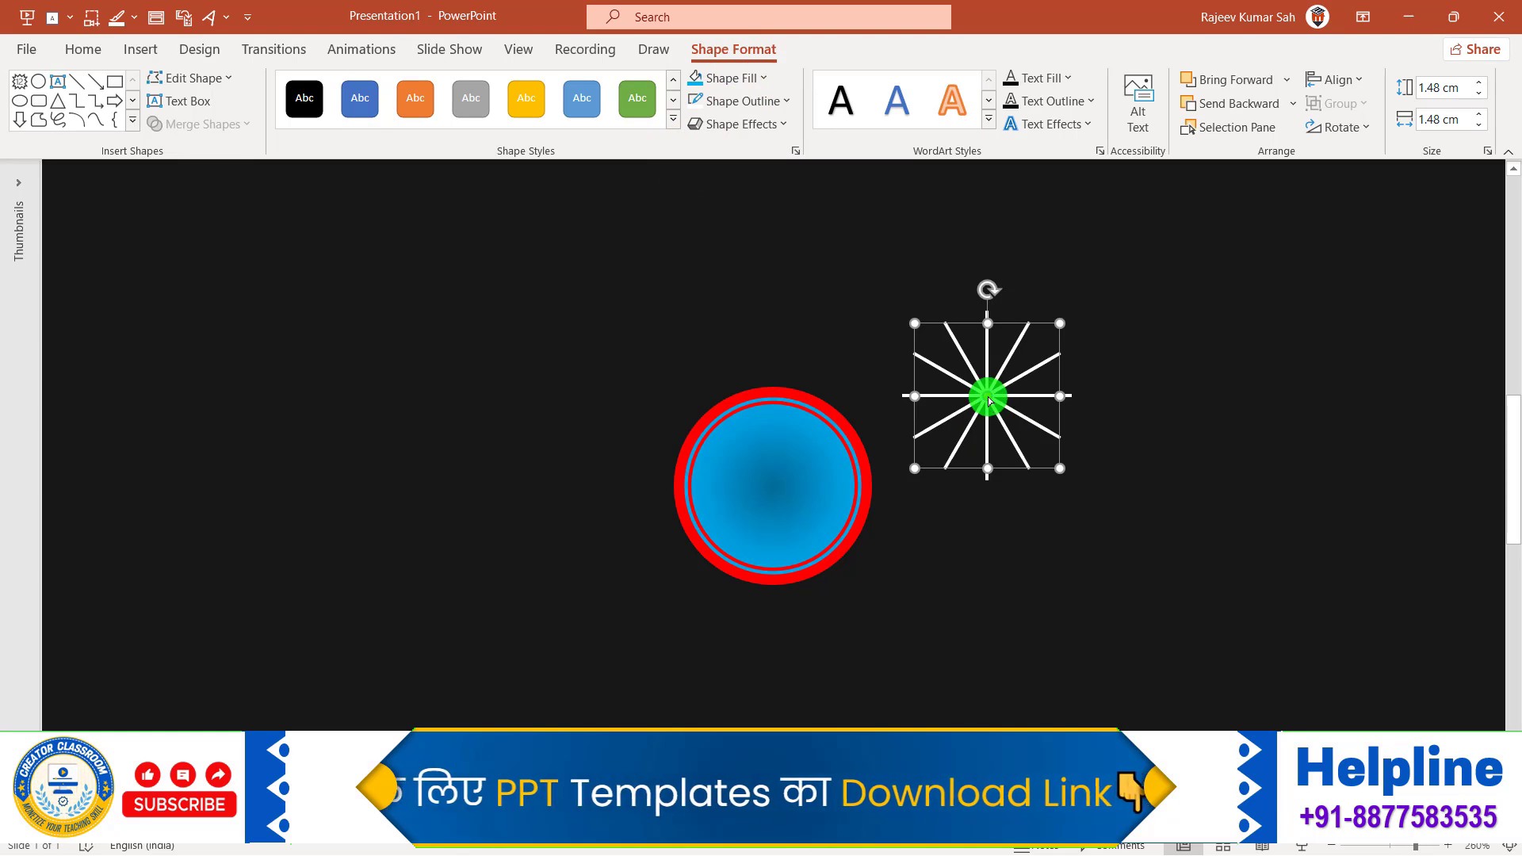
pyautogui.click(1138, 489)
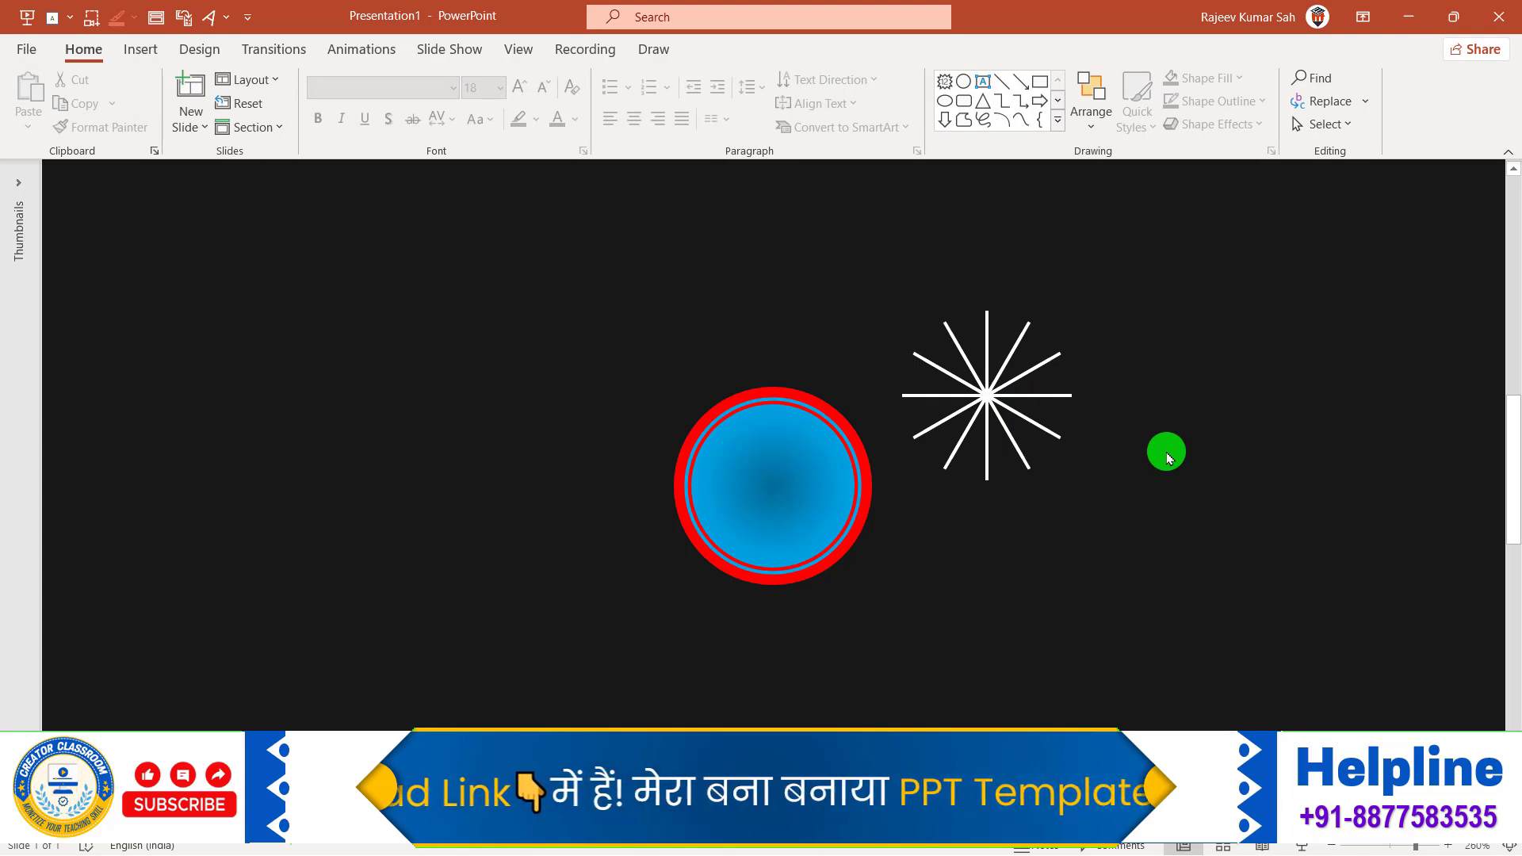
# Resize the gradient circle from 1.86 cm to 2 cm height and 2 cm width
pyautogui.click(803, 468)
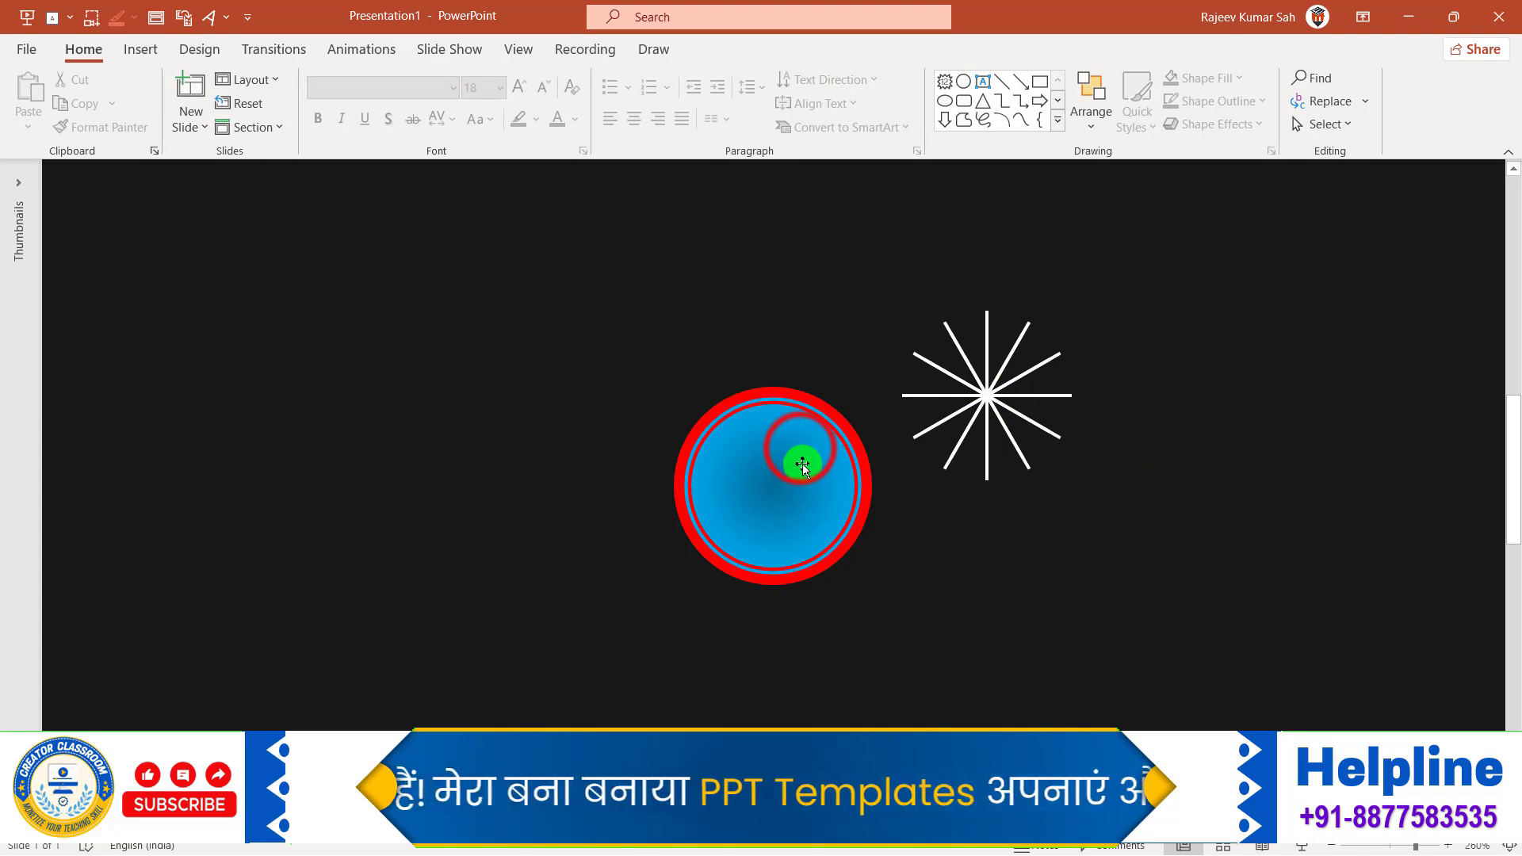
pyautogui.click(803, 468)
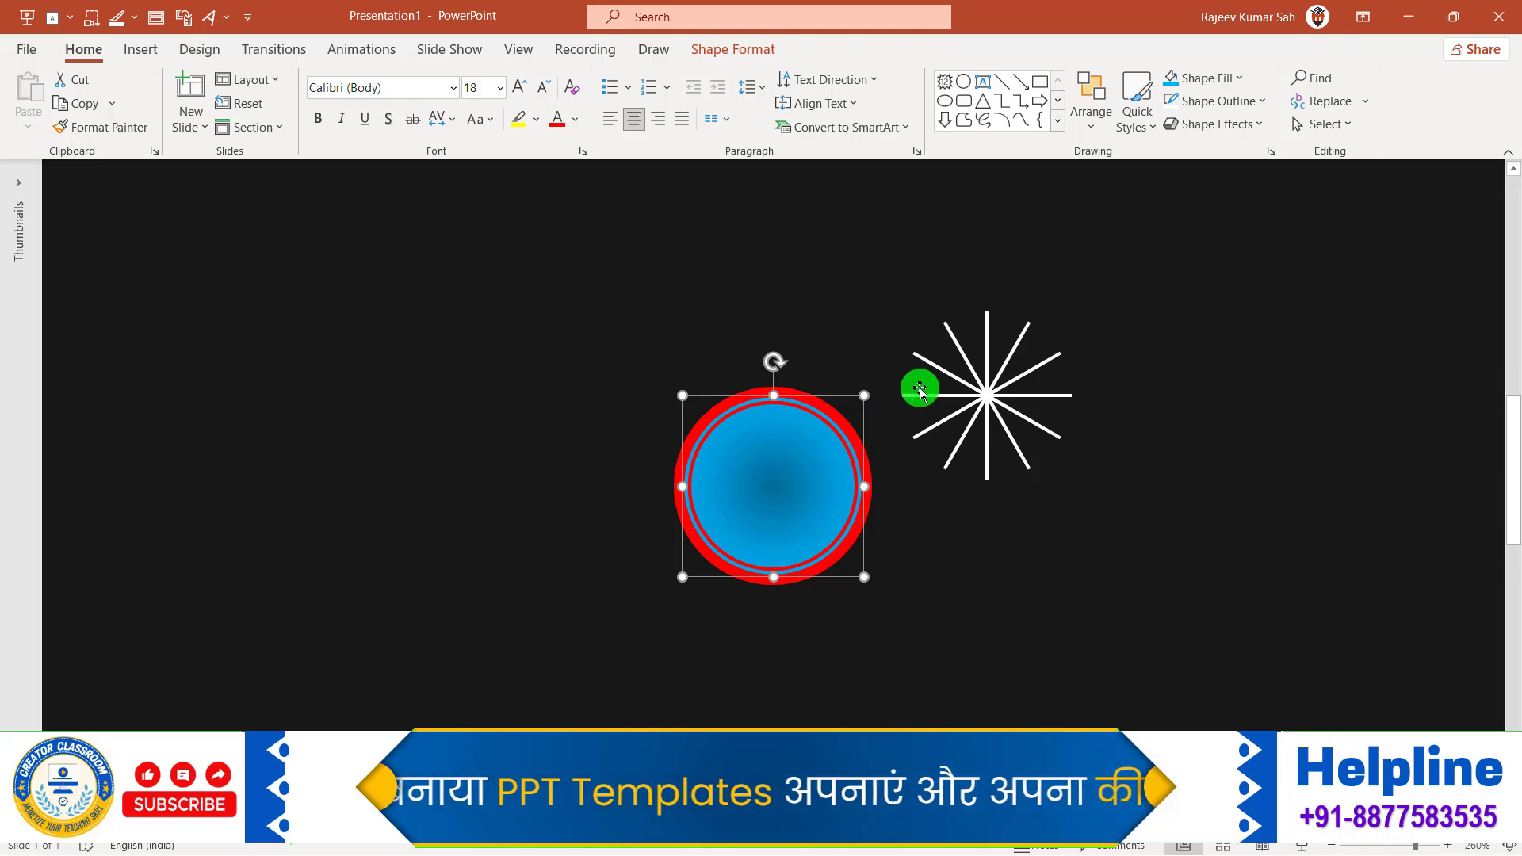
pyautogui.click(721, 49)
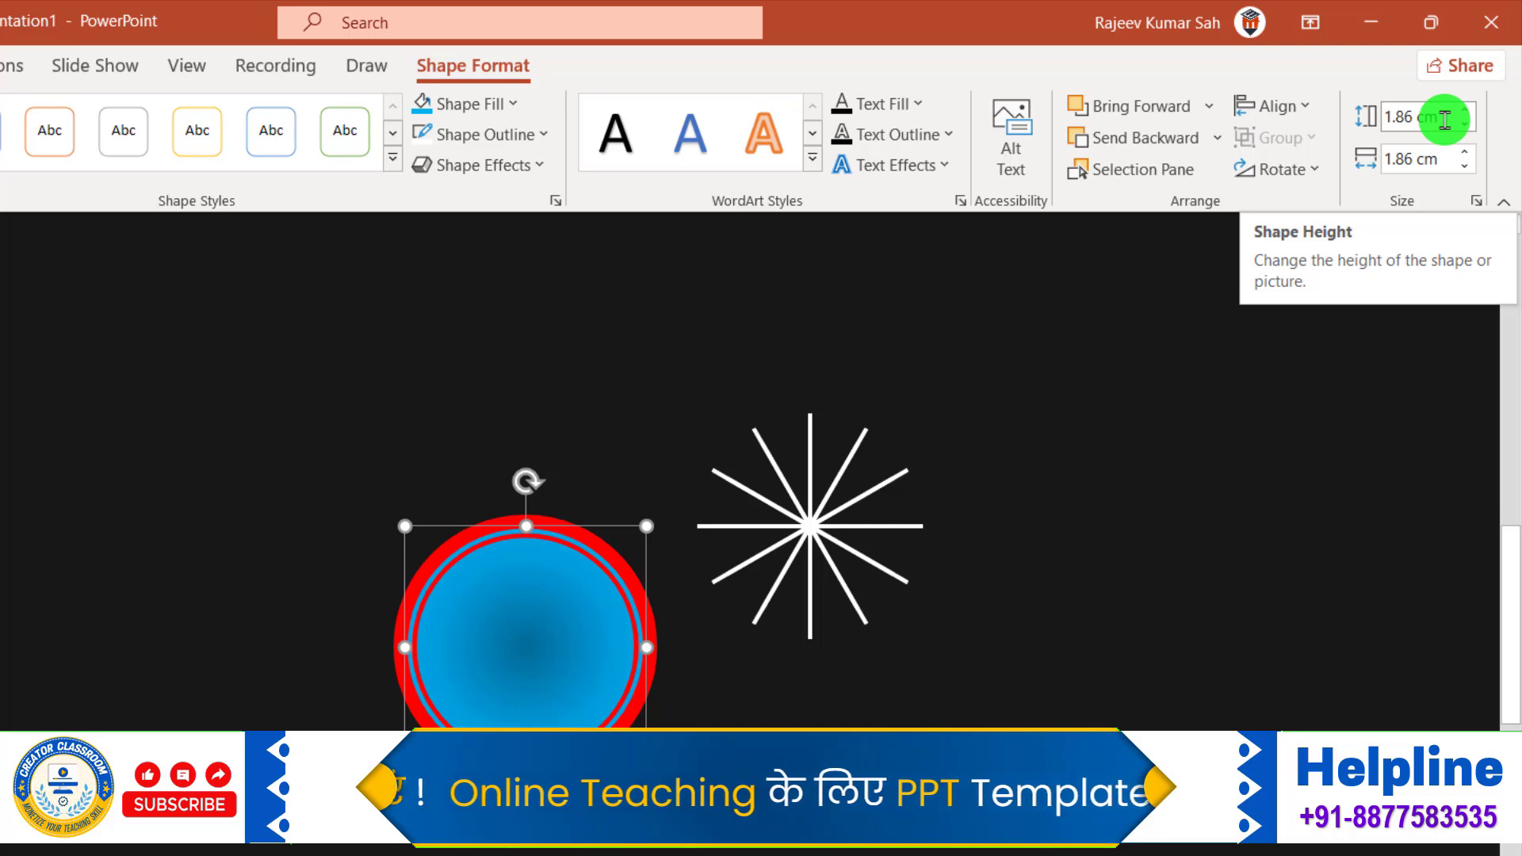
pyautogui.moveTo(1444, 119); pyautogui.dragTo(1418, 118)
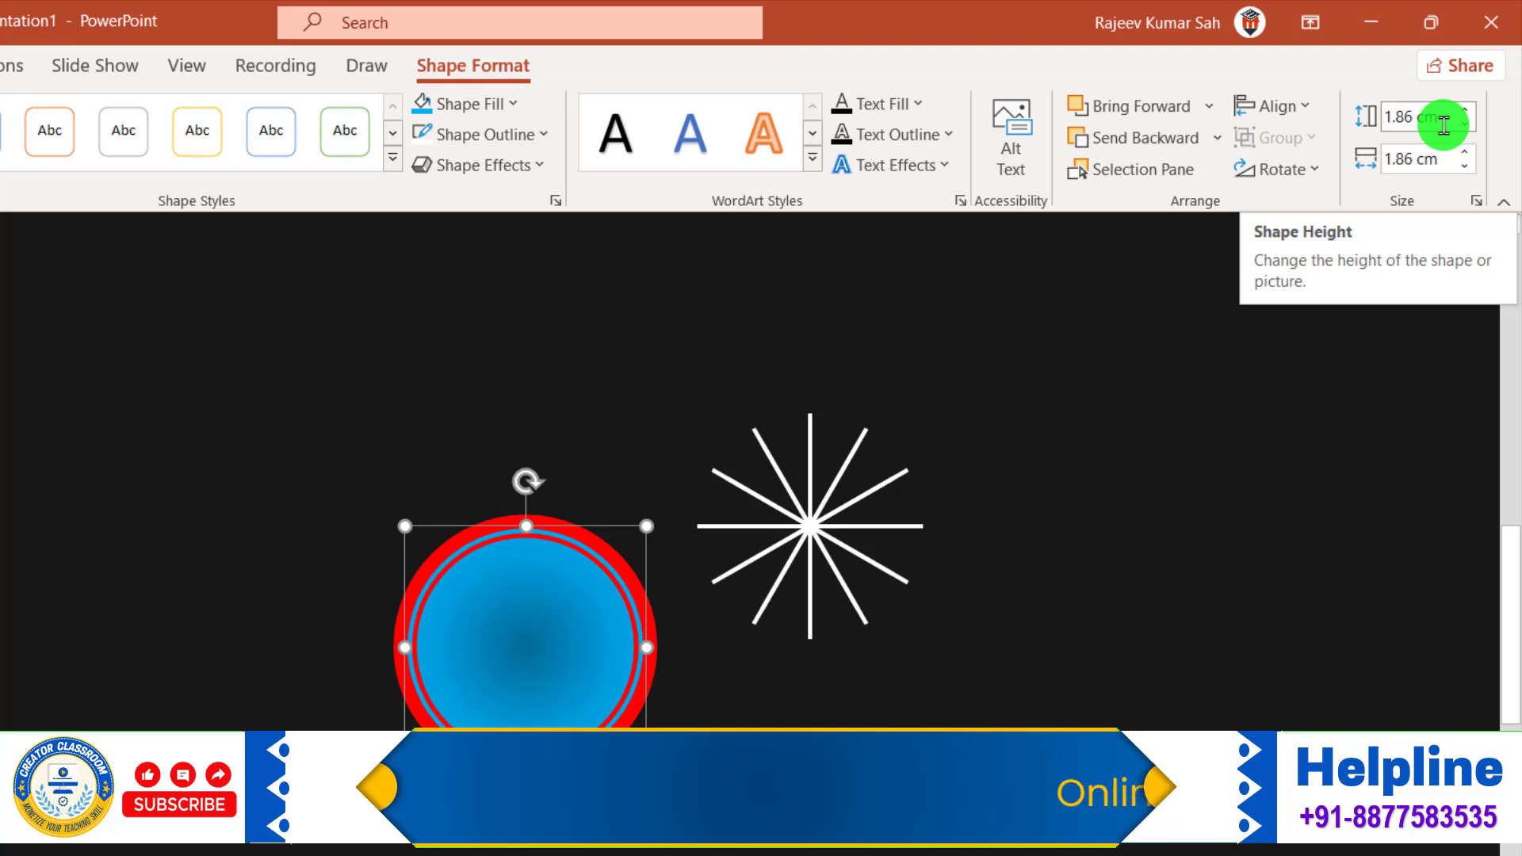
pyautogui.moveTo(1443, 119); pyautogui.dragTo(1359, 127)
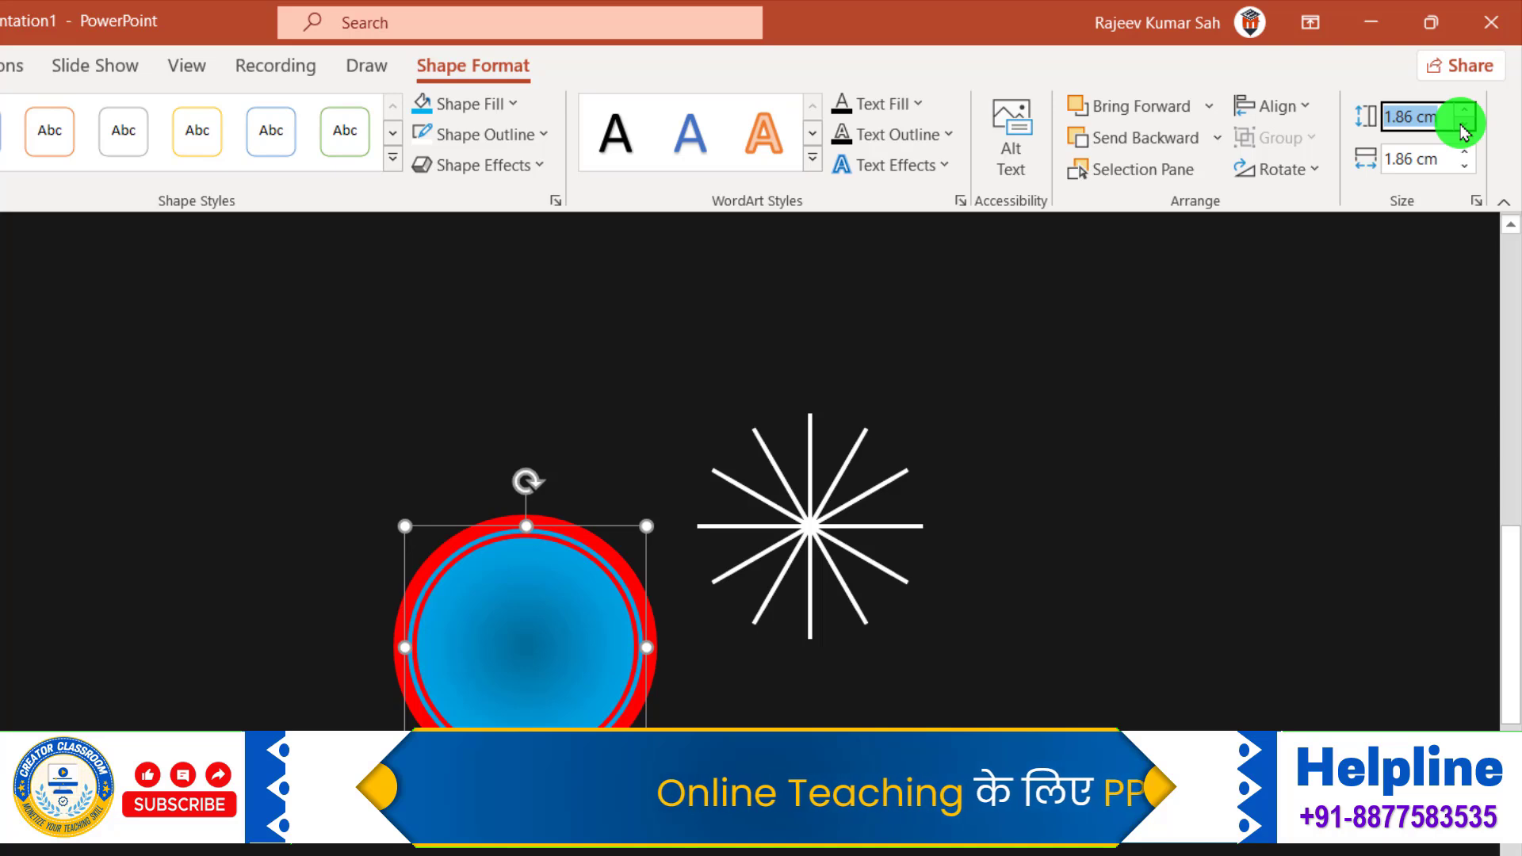
pyautogui.write('2')
pyautogui.click(1447, 157)
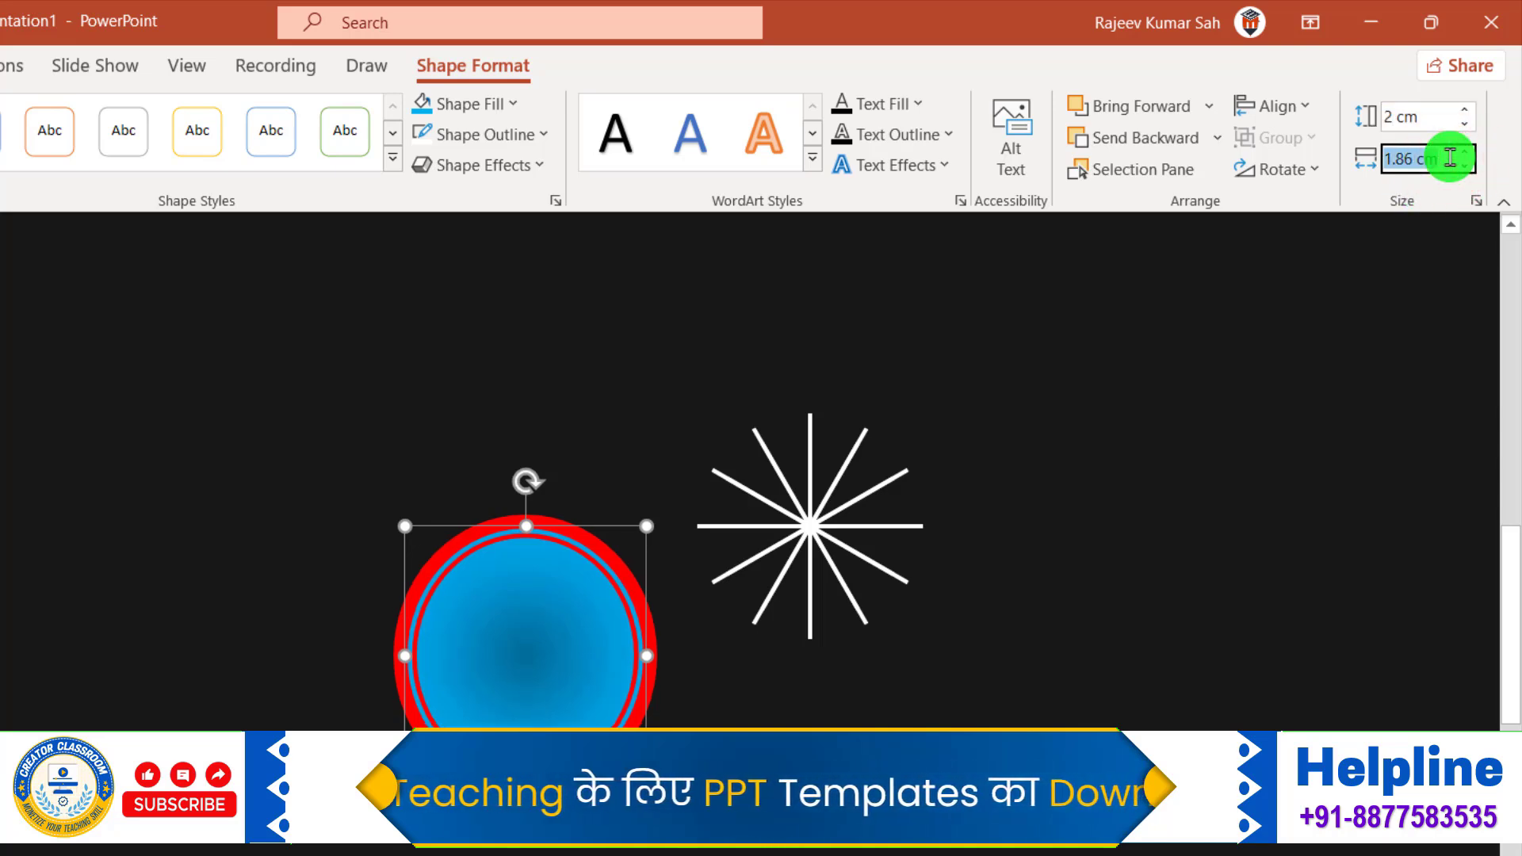
pyautogui.write('2')
pyautogui.press('Return')
pyautogui.click(1104, 554)
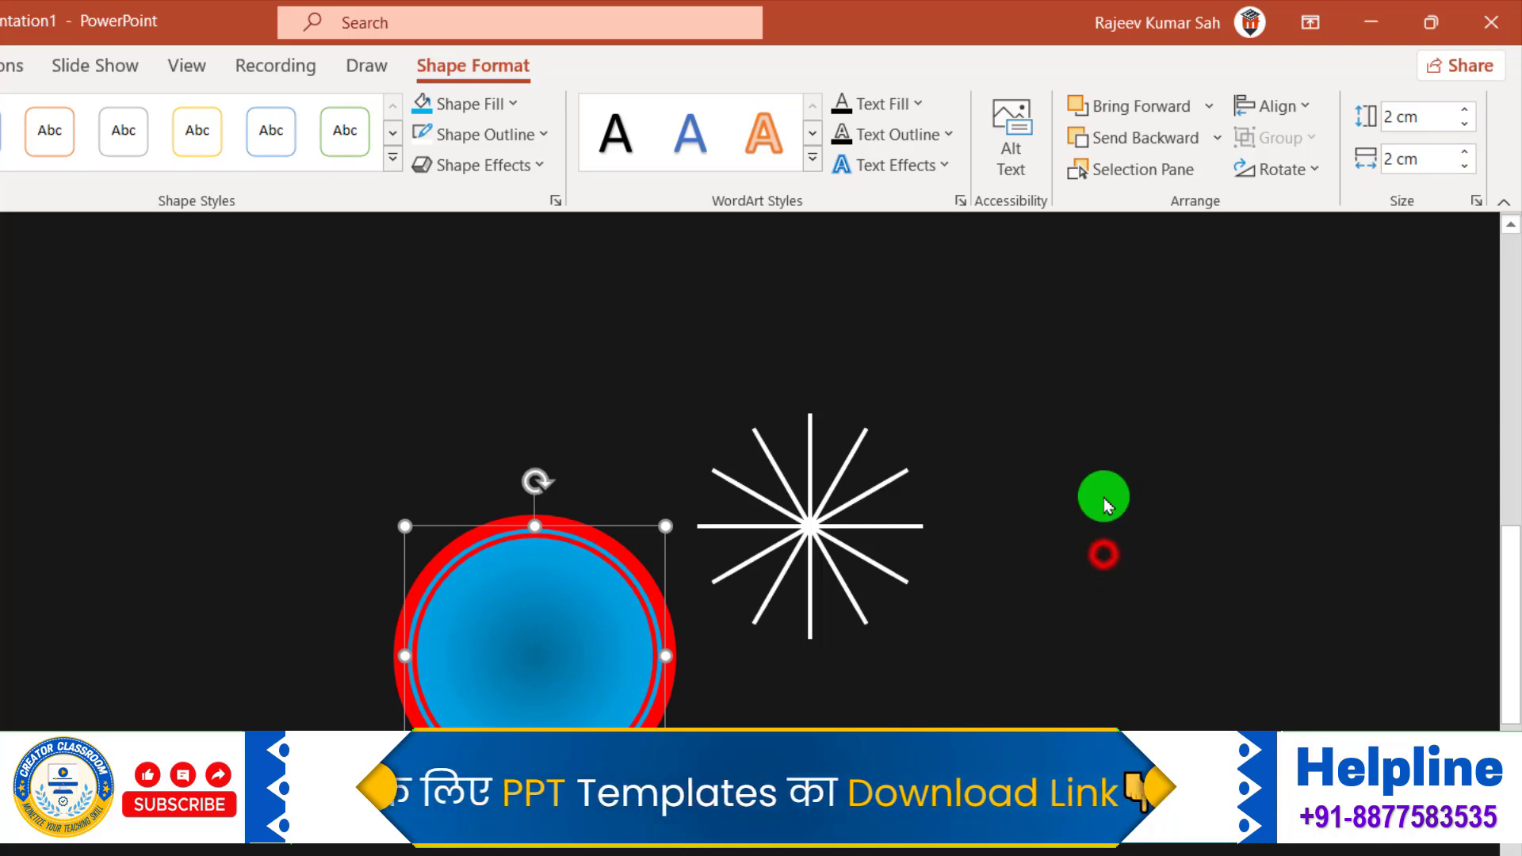
pyautogui.click(569, 644)
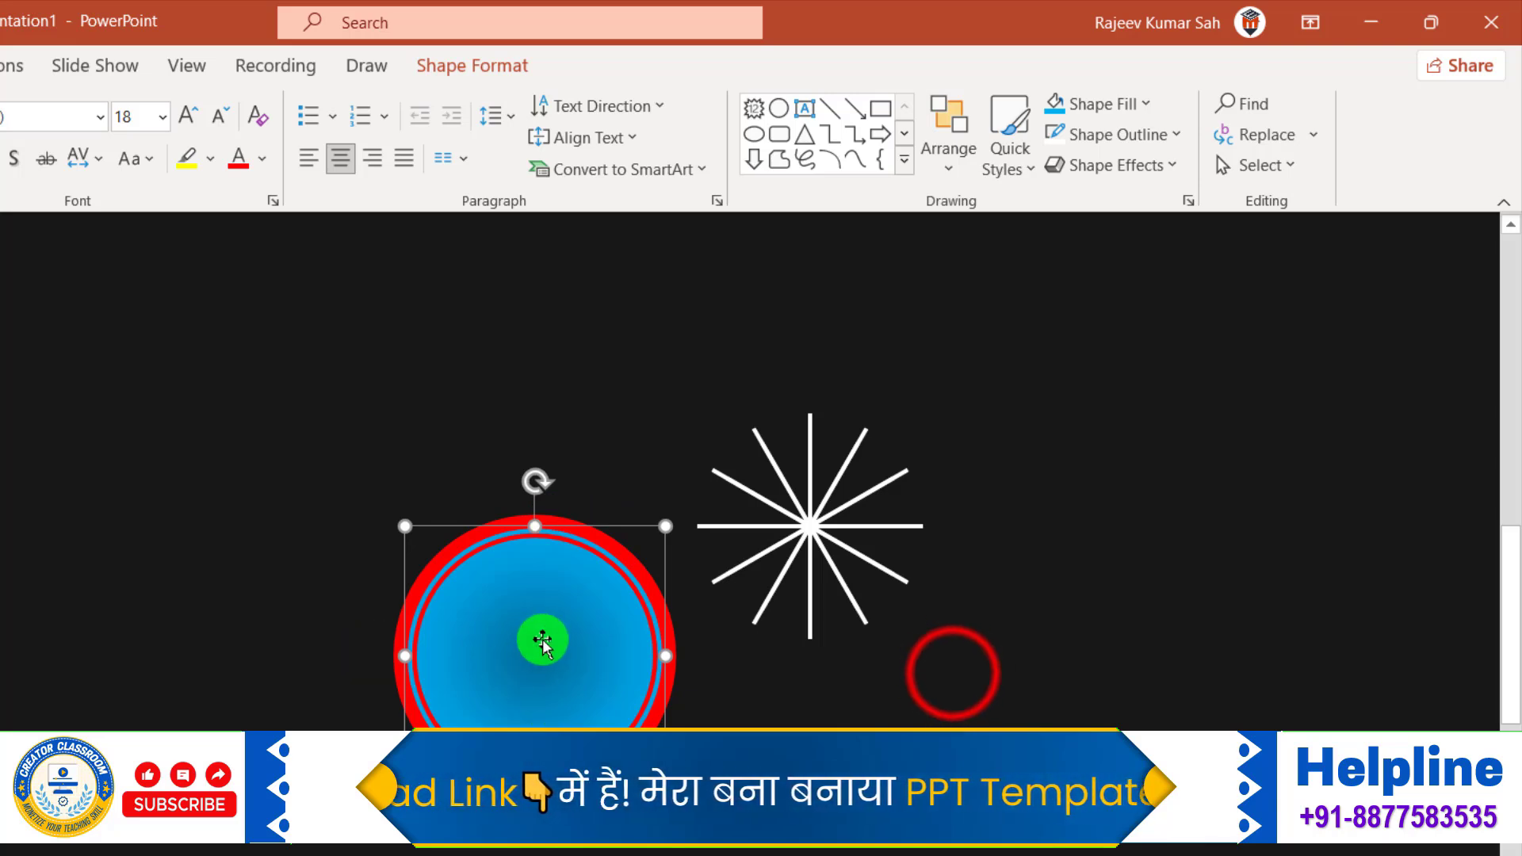
# Resize the white starburst to 2 cm height and 2 cm width
pyautogui.click(934, 682)
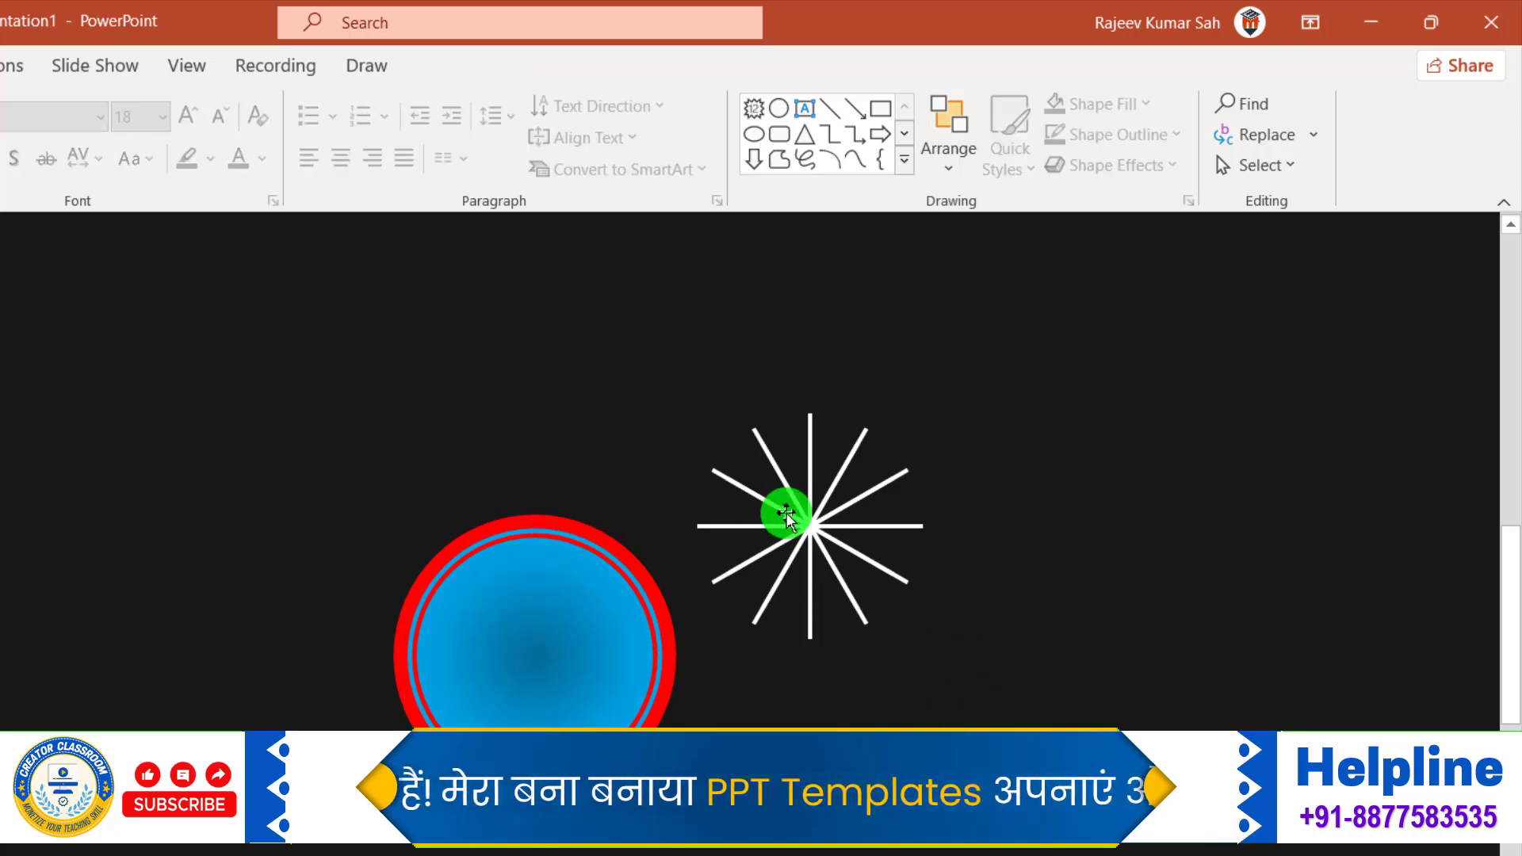
pyautogui.click(812, 523)
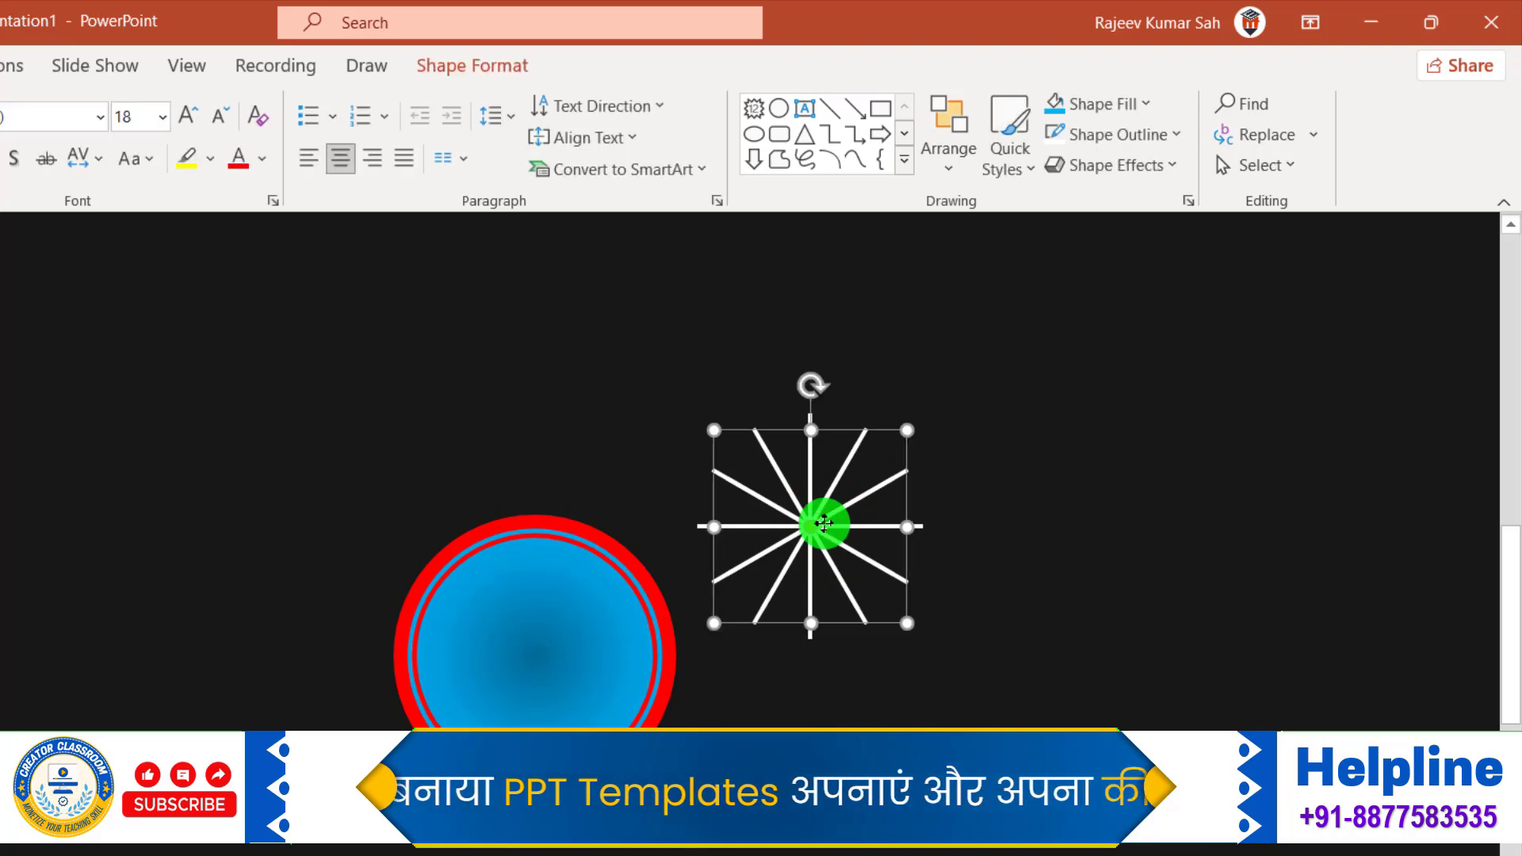
pyautogui.click(480, 65)
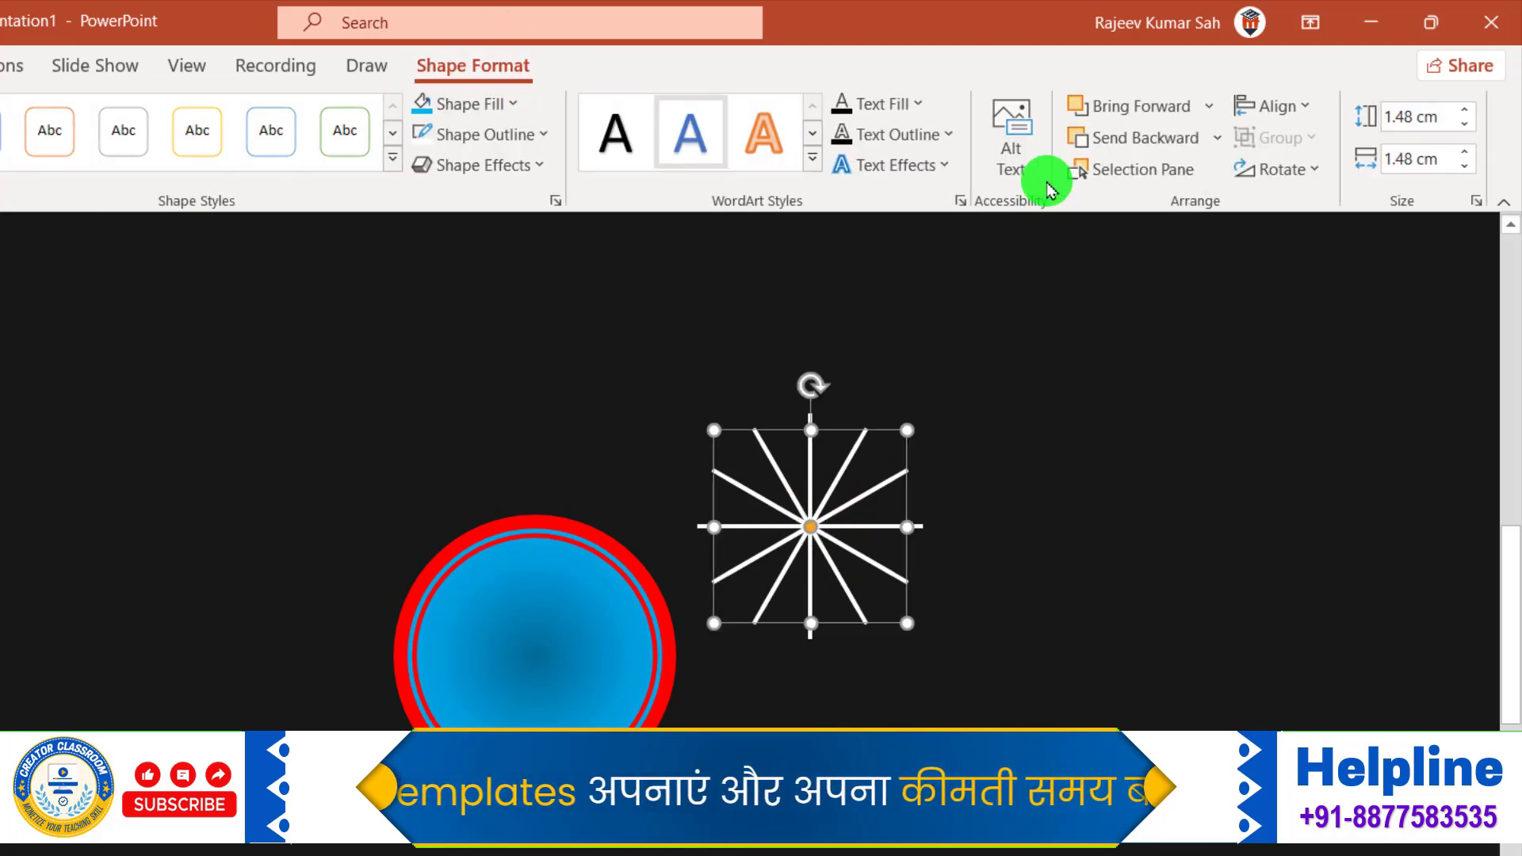
pyautogui.click(1449, 119)
pyautogui.write('2')
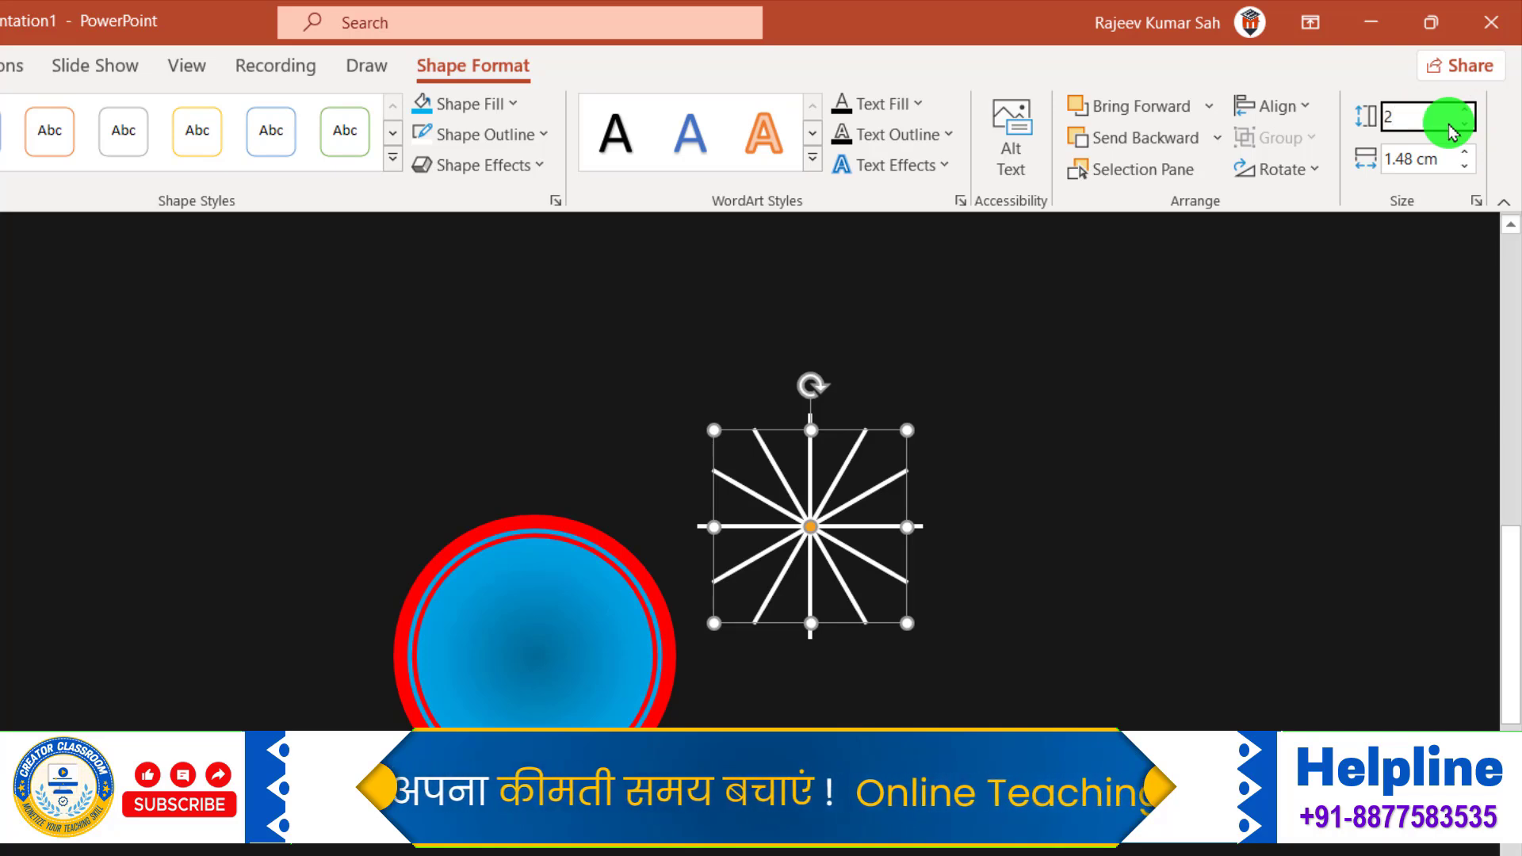
pyautogui.click(1443, 157)
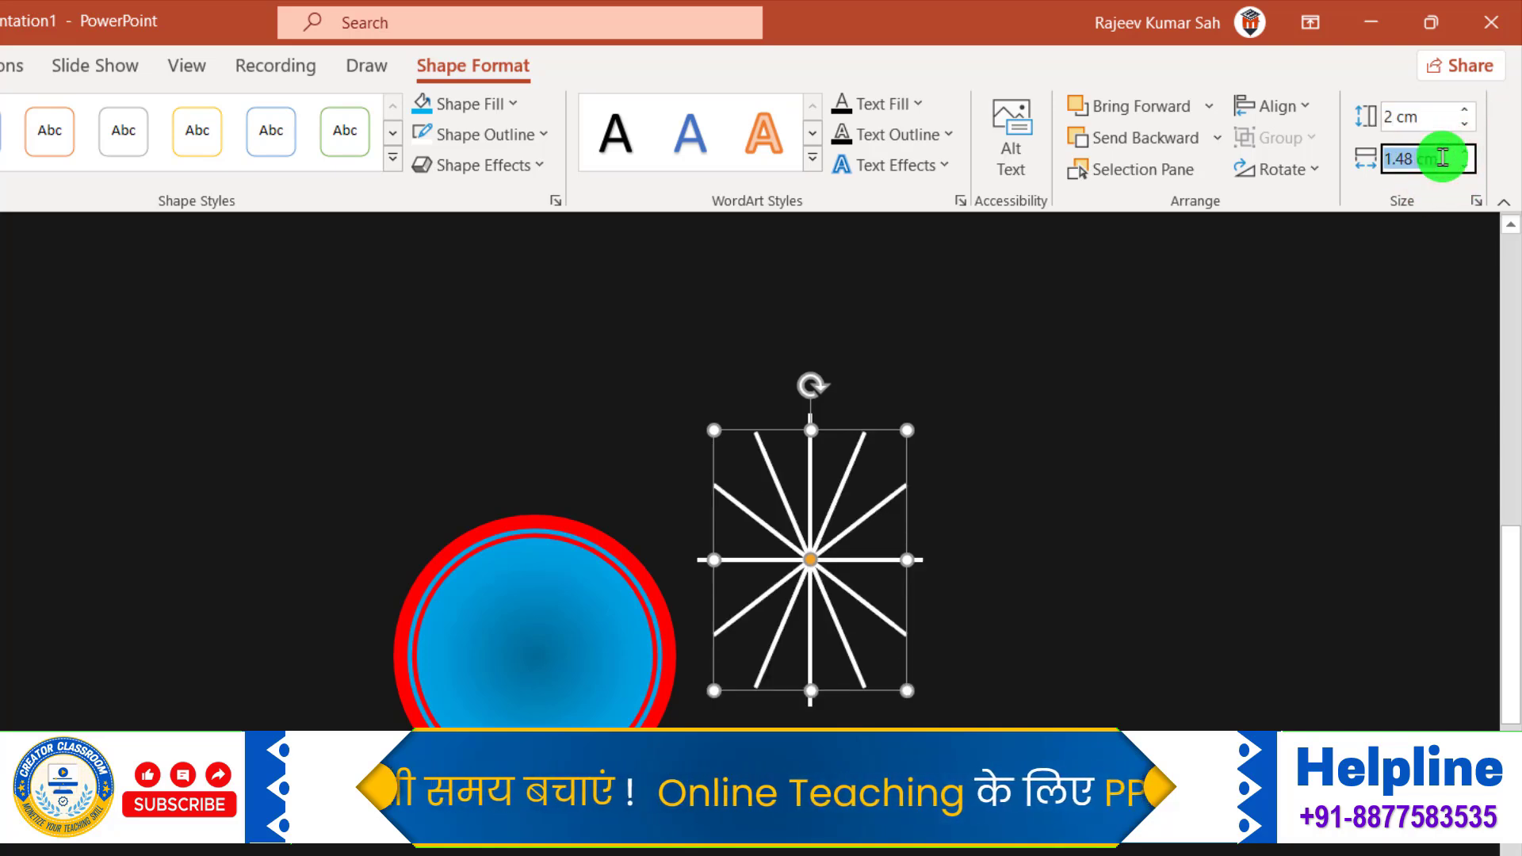
pyautogui.write('2')
pyautogui.press('Return')
# Drag the resized starburst over the centre of the blue circle
pyautogui.click(1184, 551)
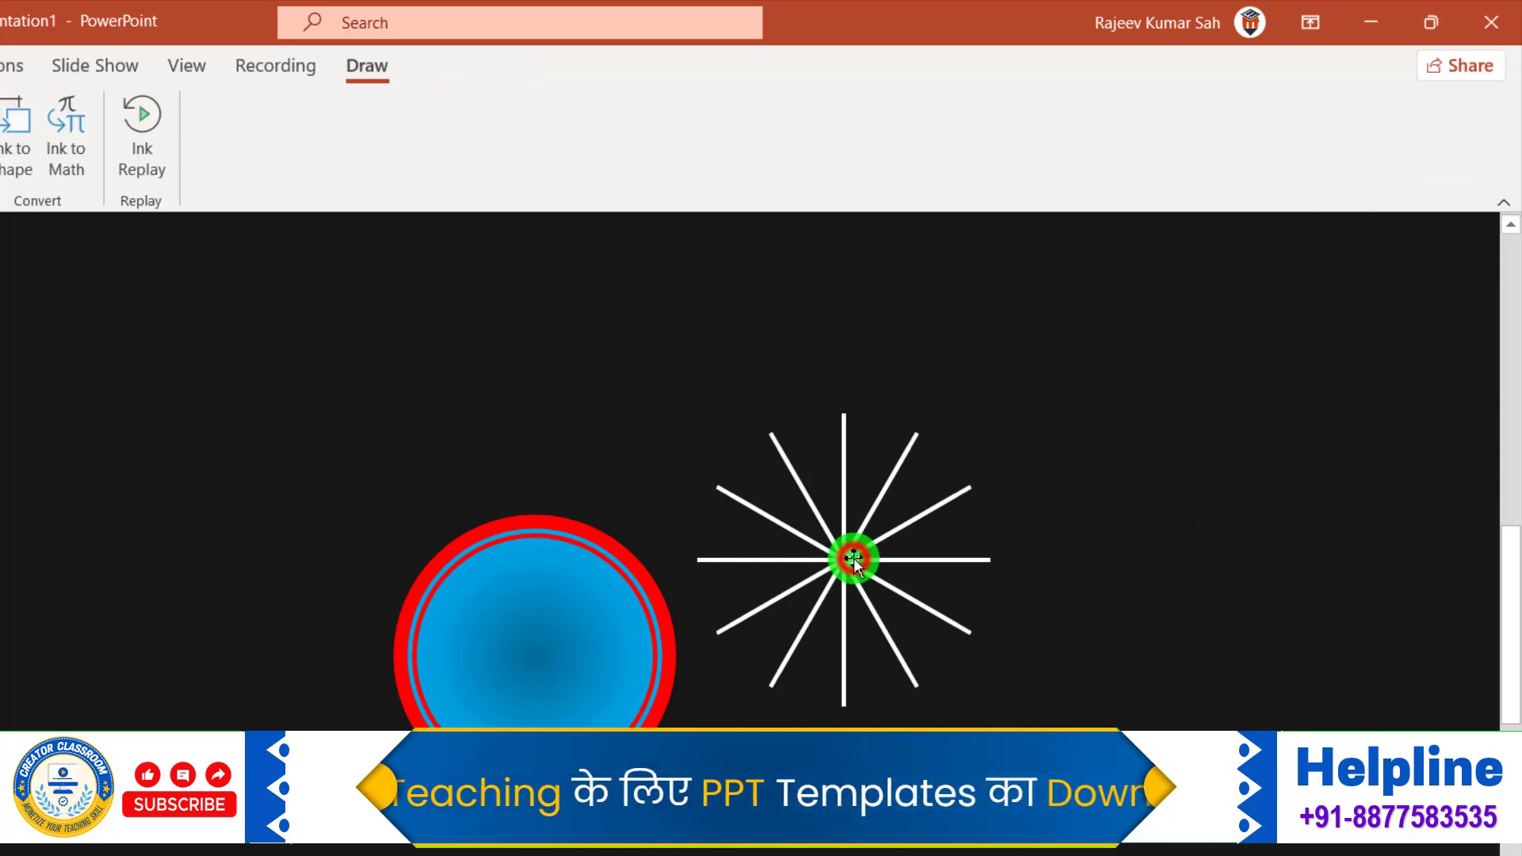
pyautogui.moveTo(844, 559); pyautogui.dragTo(580, 648)
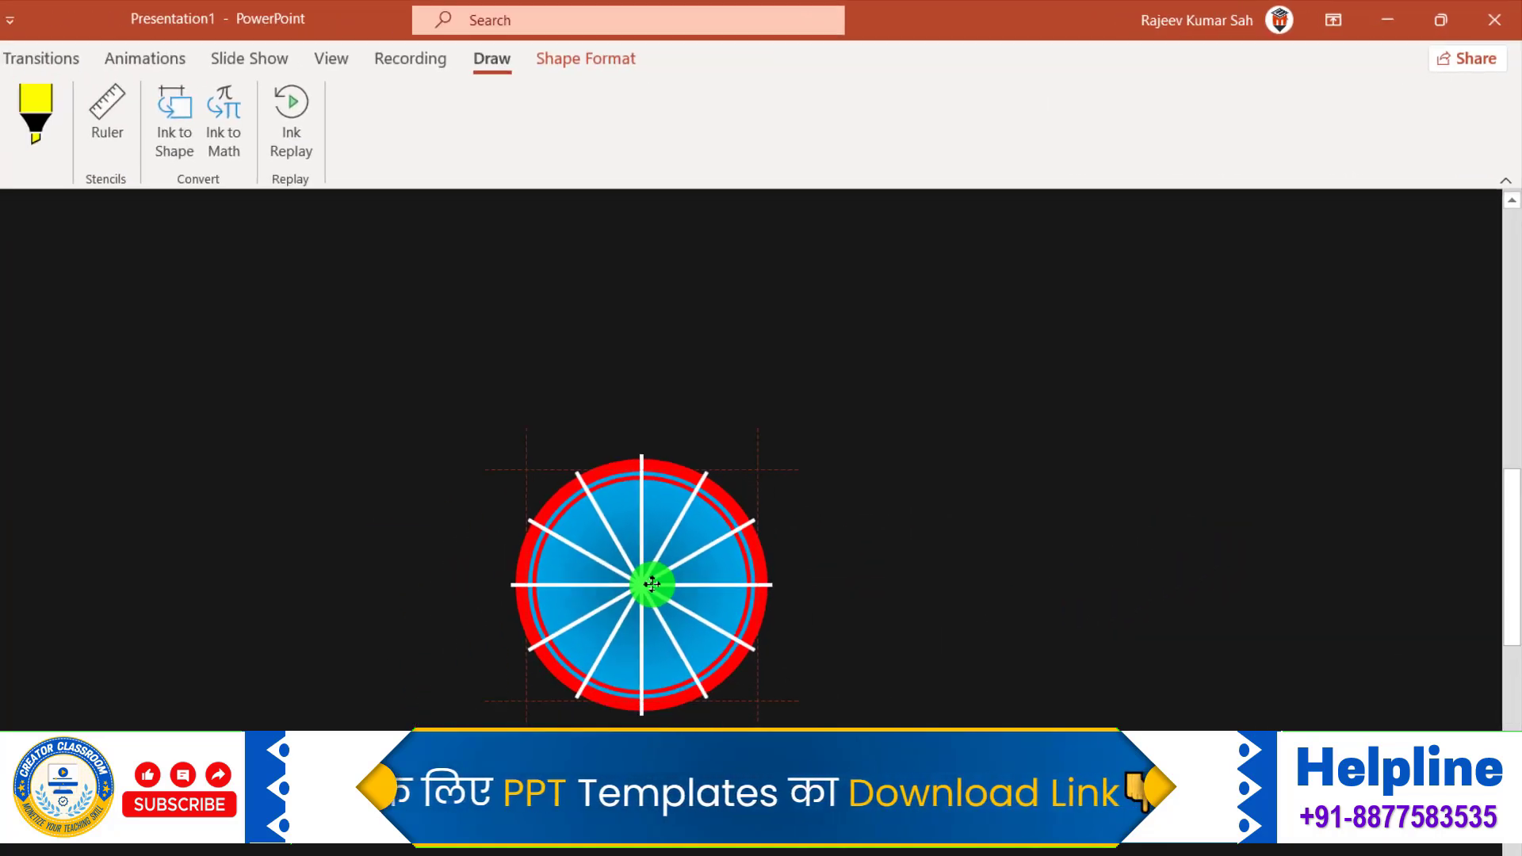
pyautogui.press('Escape')
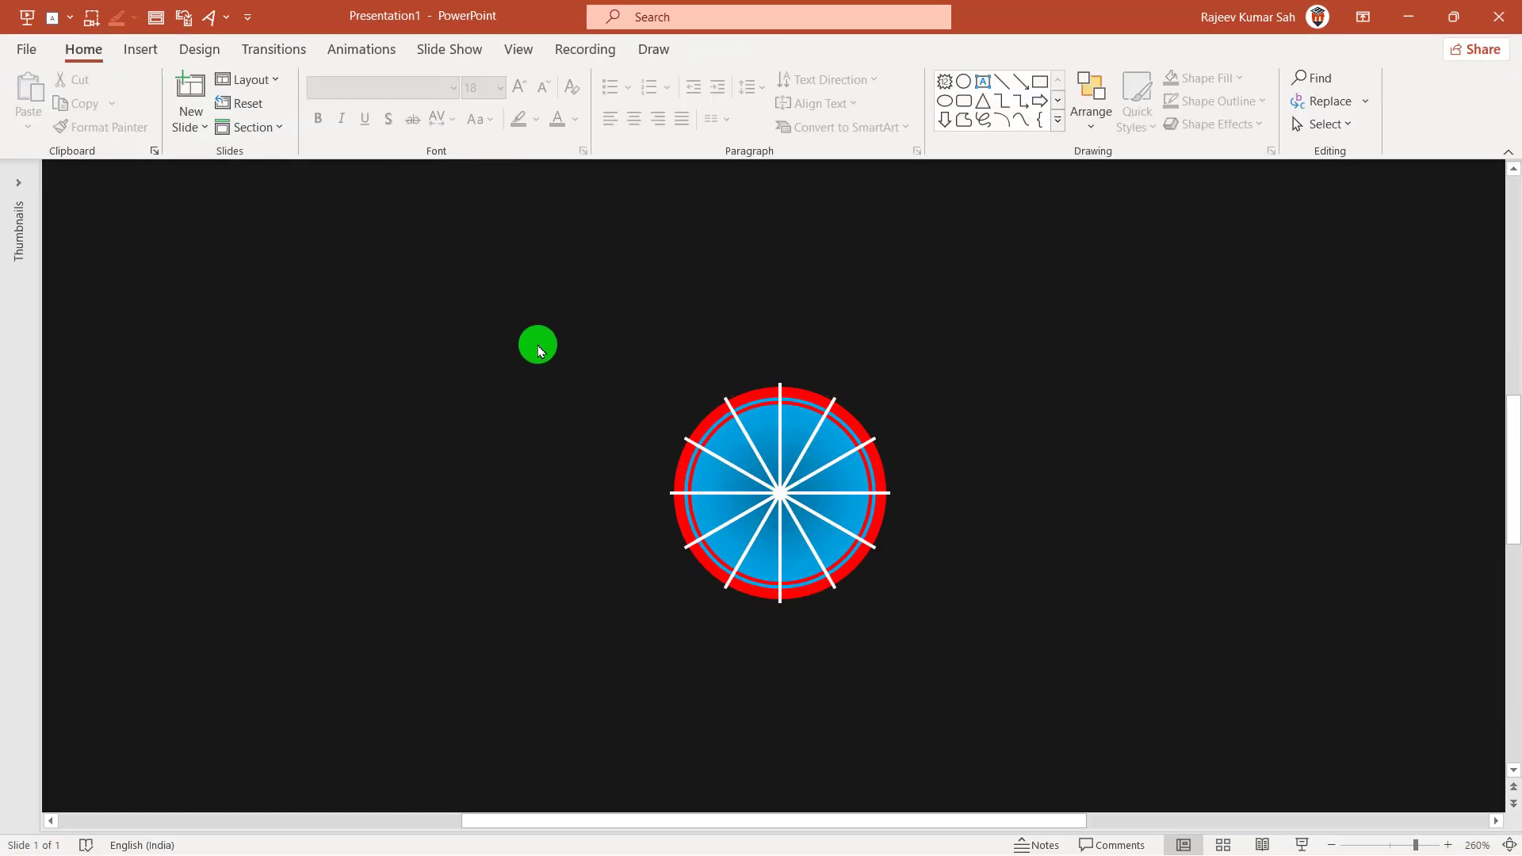
# Align the circle and starburst with Align Center and Align Middle
pyautogui.moveTo(491, 311); pyautogui.dragTo(1210, 730)
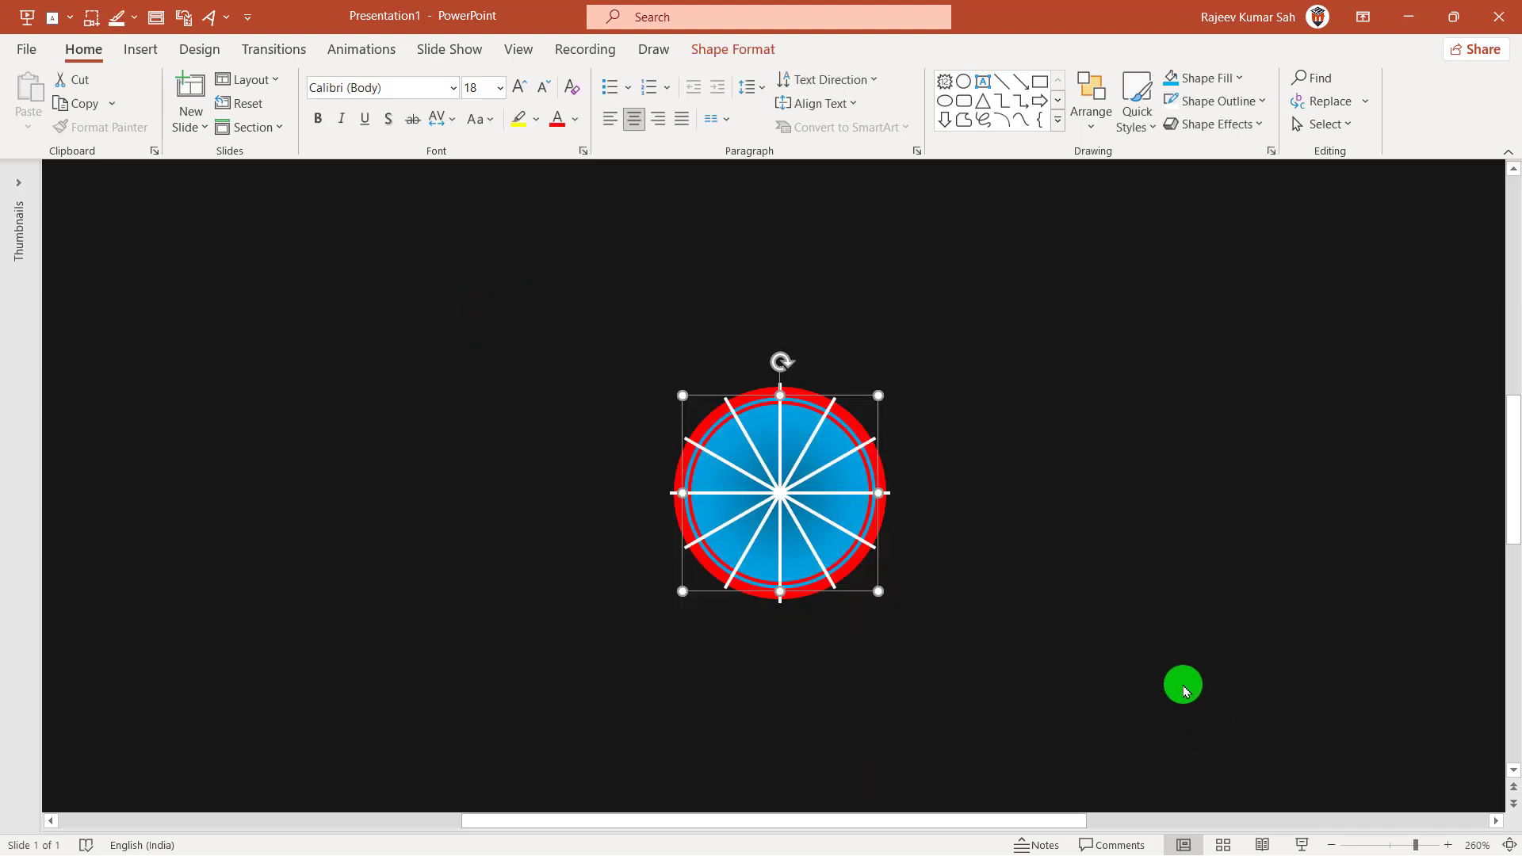
pyautogui.click(737, 50)
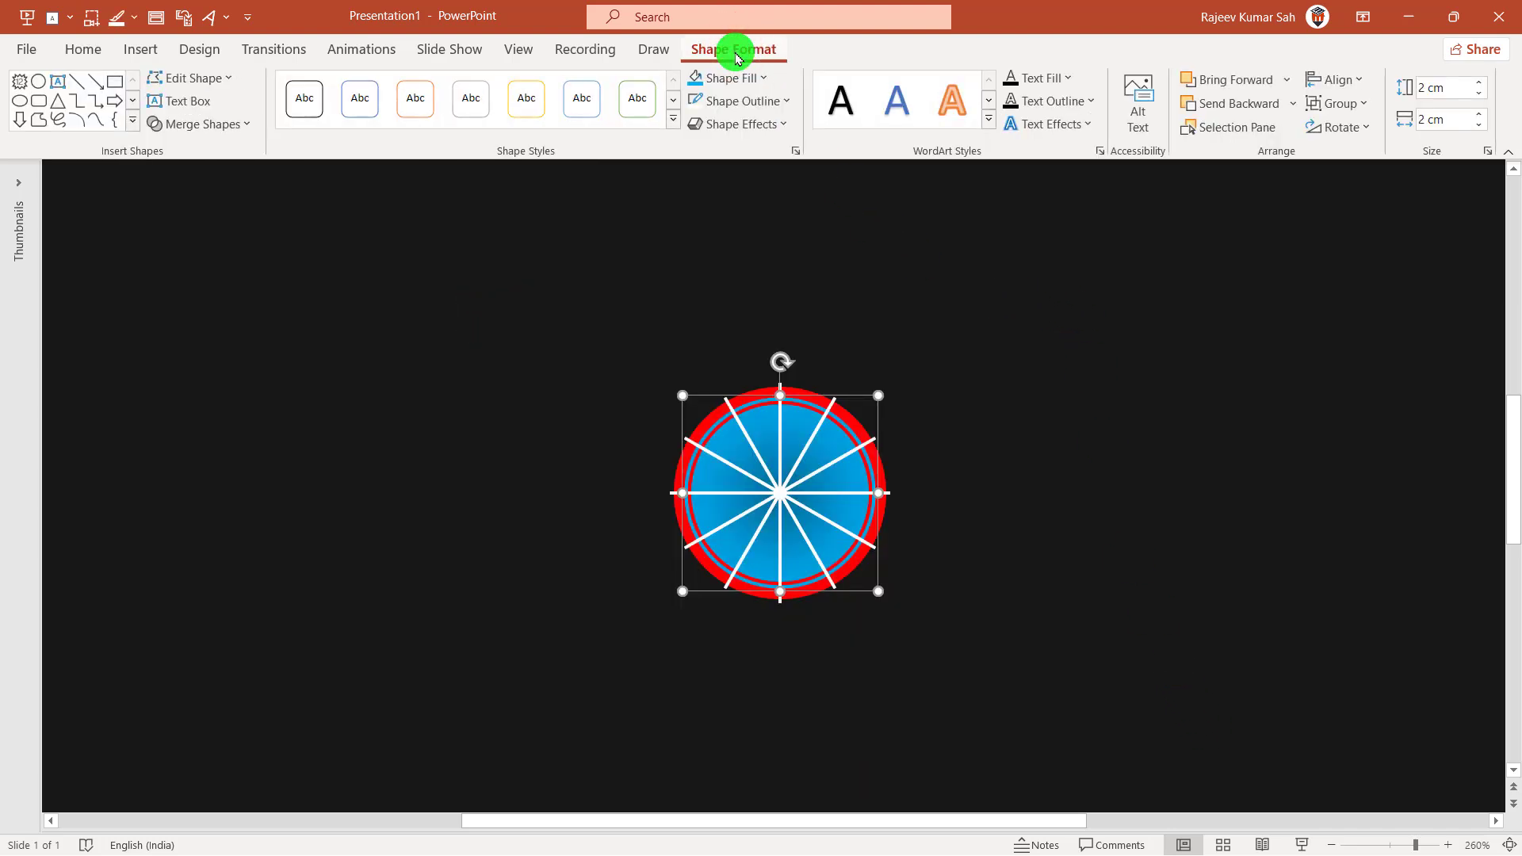
pyautogui.click(1361, 80)
pyautogui.click(1356, 129)
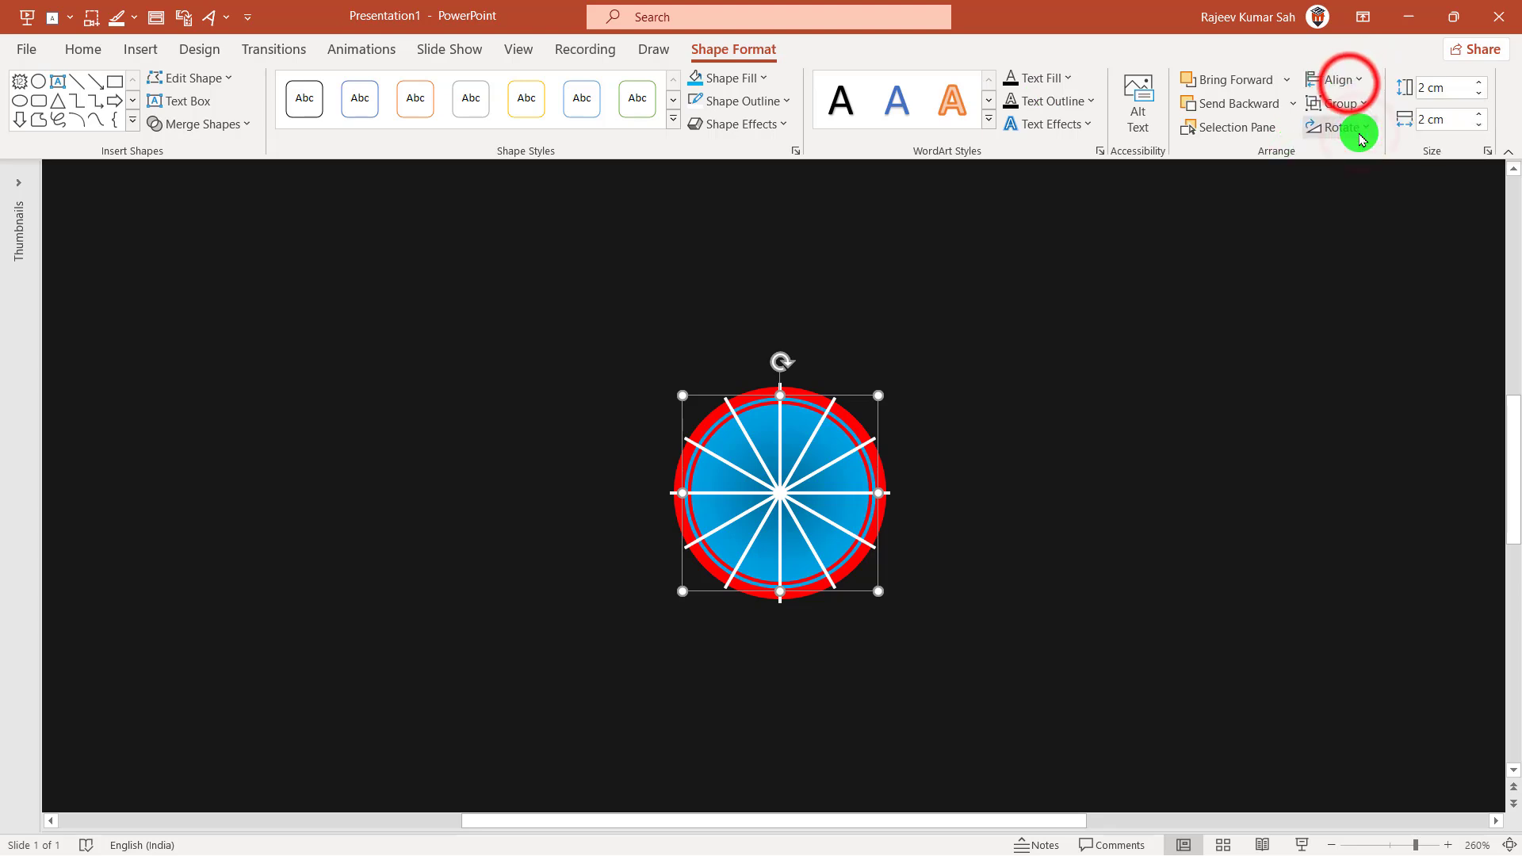
pyautogui.click(1350, 80)
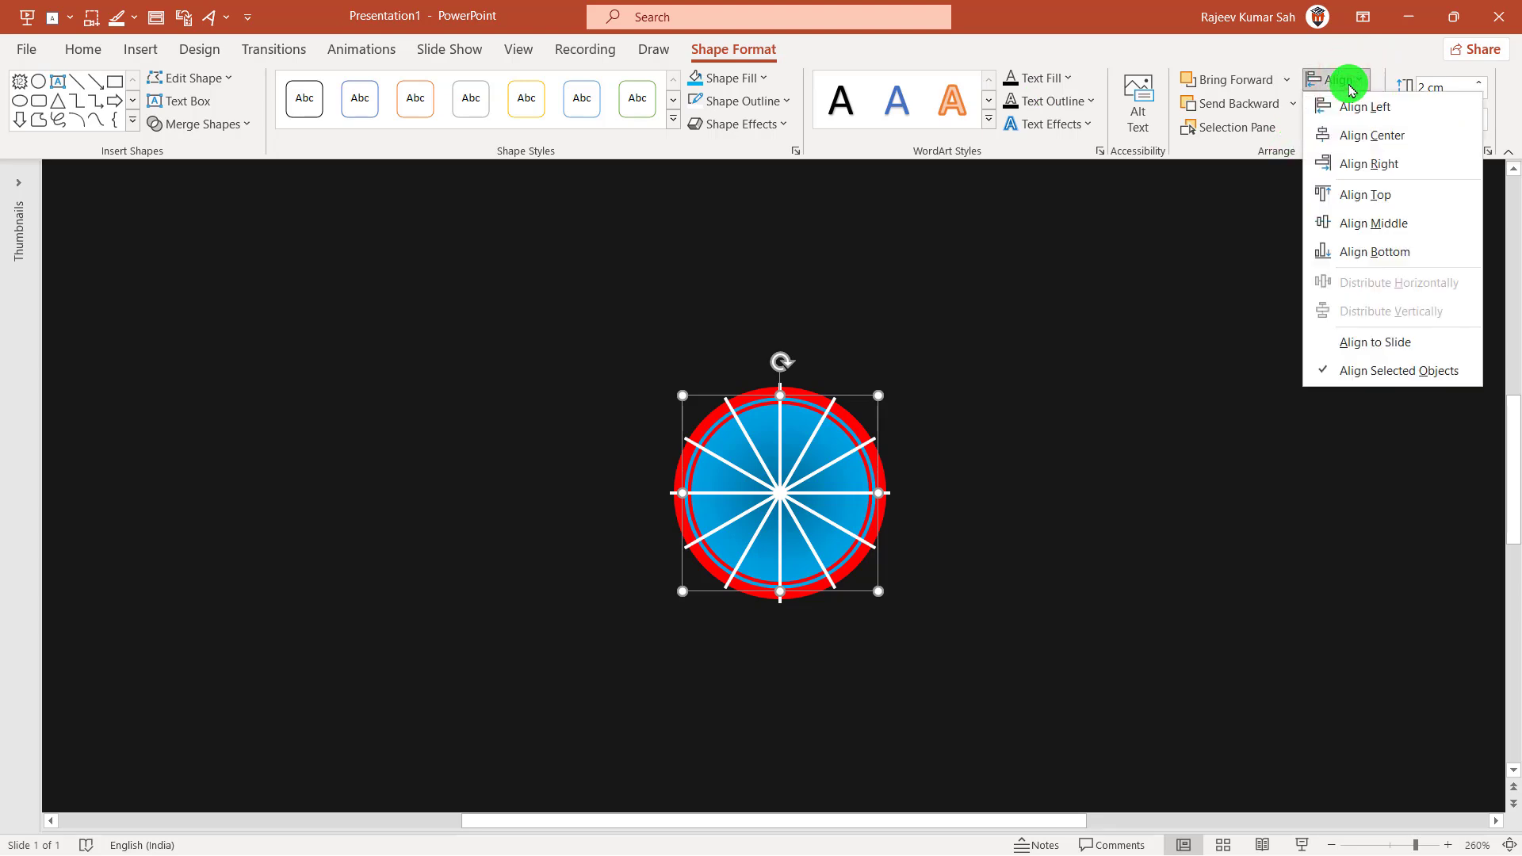
pyautogui.click(1393, 226)
pyautogui.click(1281, 418)
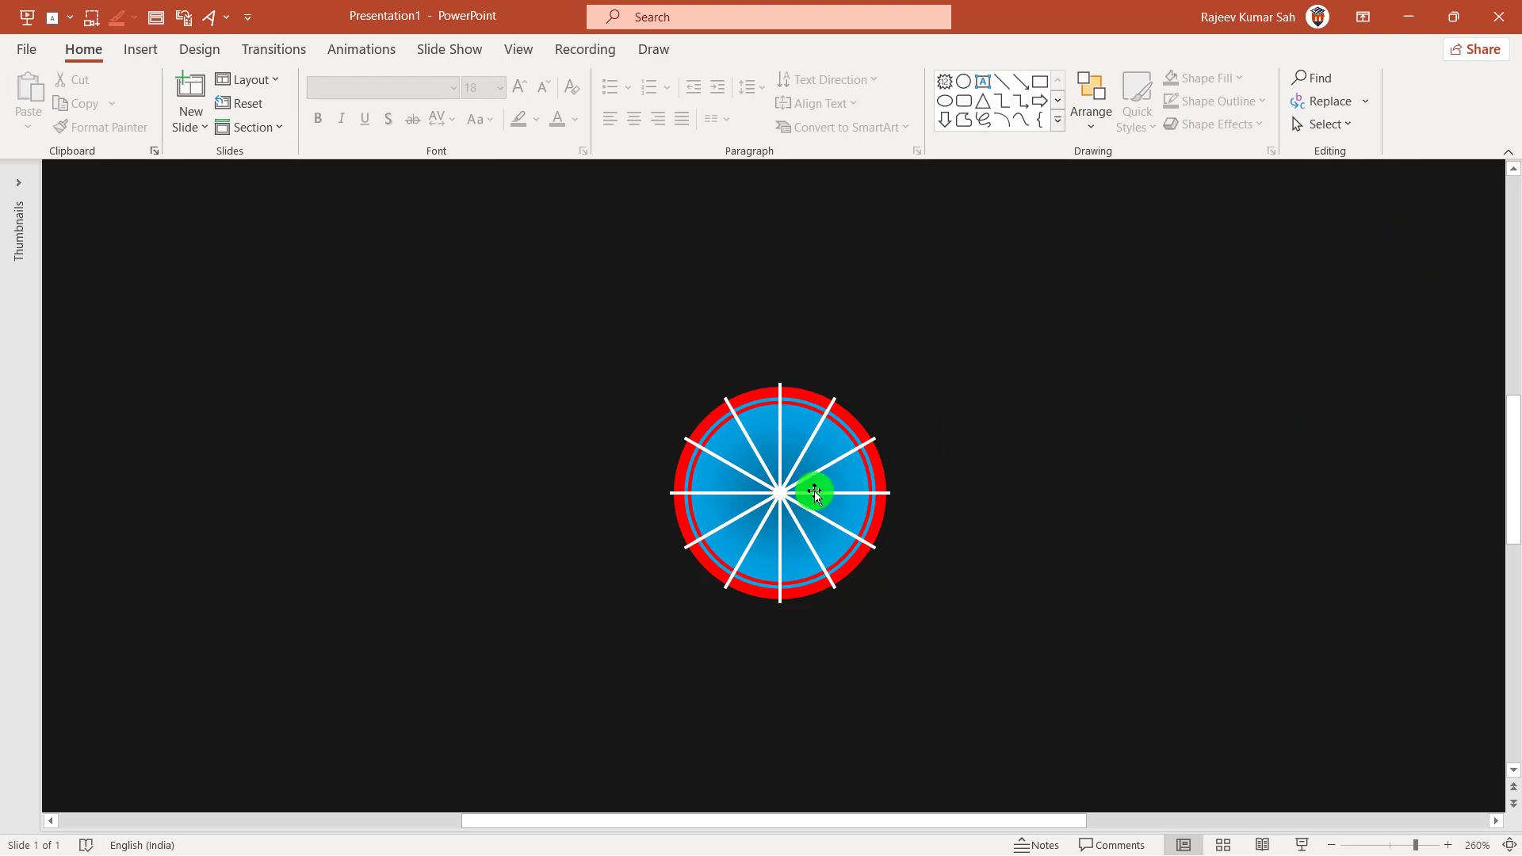
# Shrink the starburst from a corner so its spokes fit inside the dial
pyautogui.click(781, 501)
pyautogui.click(780, 496)
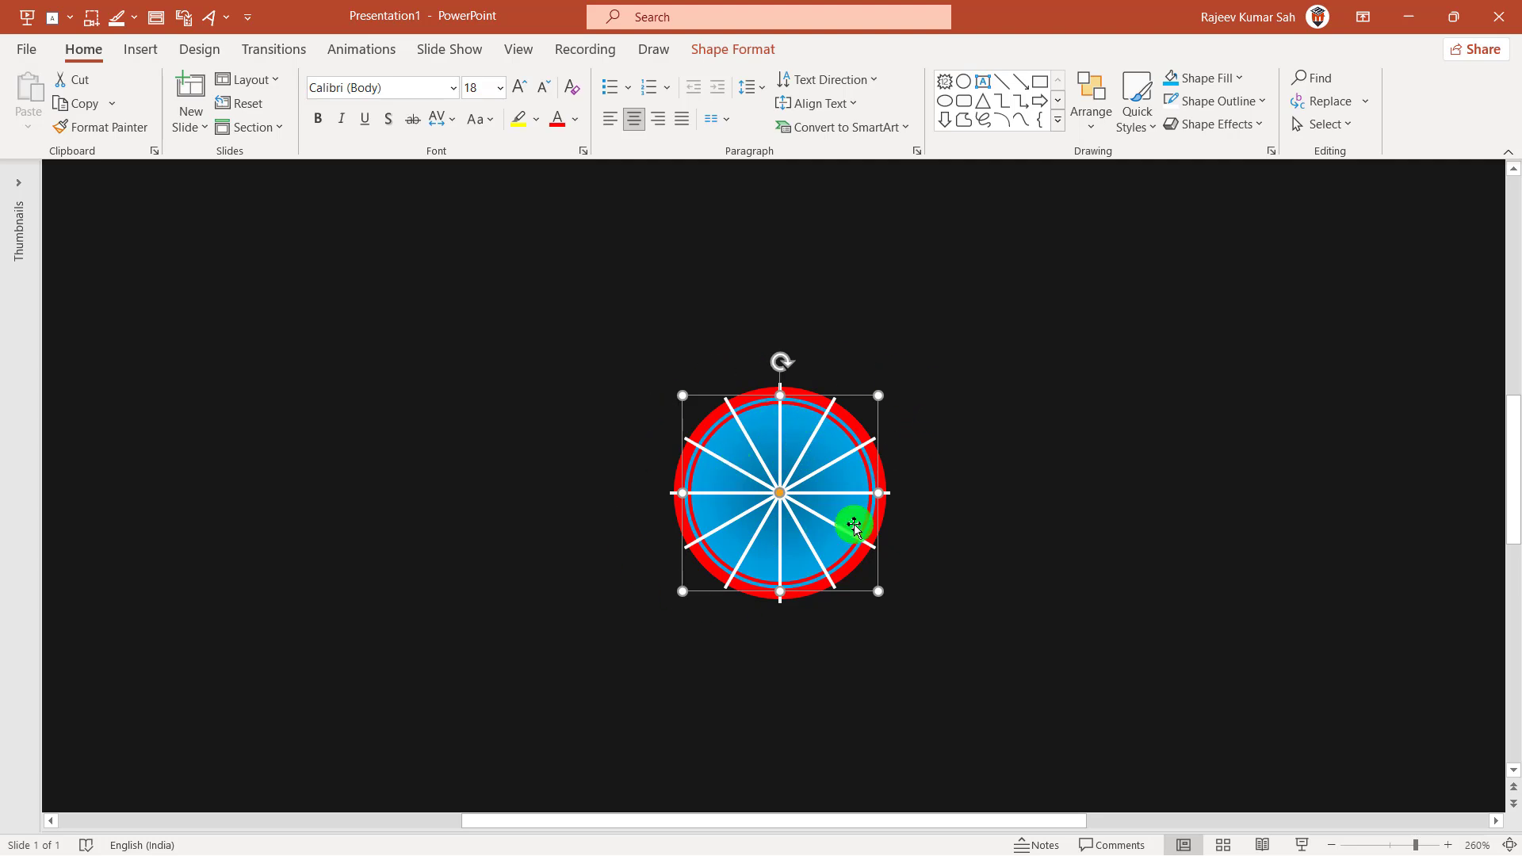
pyautogui.moveTo(878, 395); pyautogui.dragTo(878, 396)
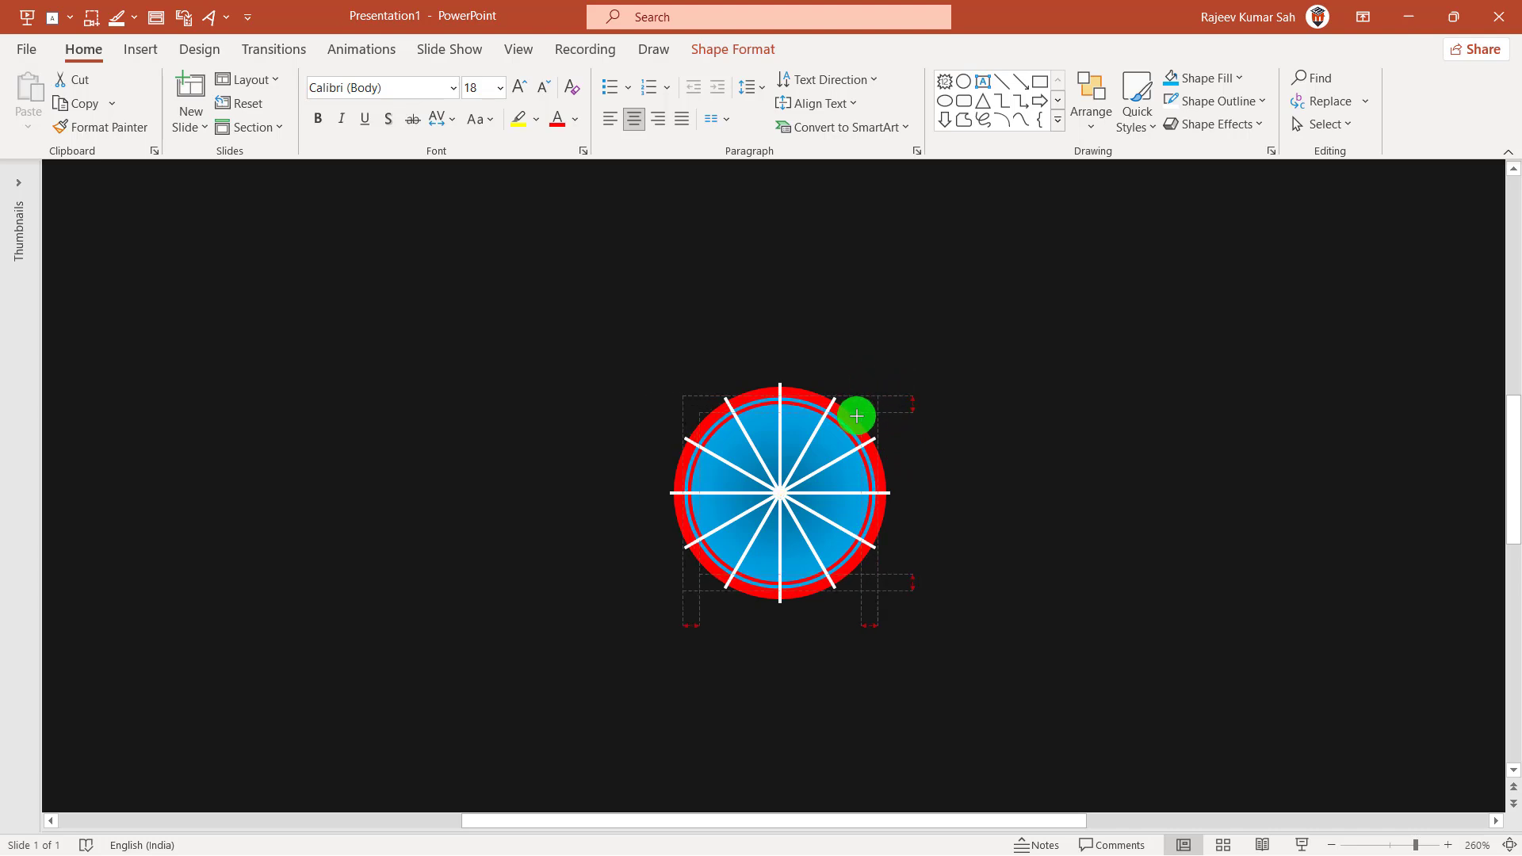
pyautogui.moveTo(853, 420); pyautogui.dragTo(840, 432)
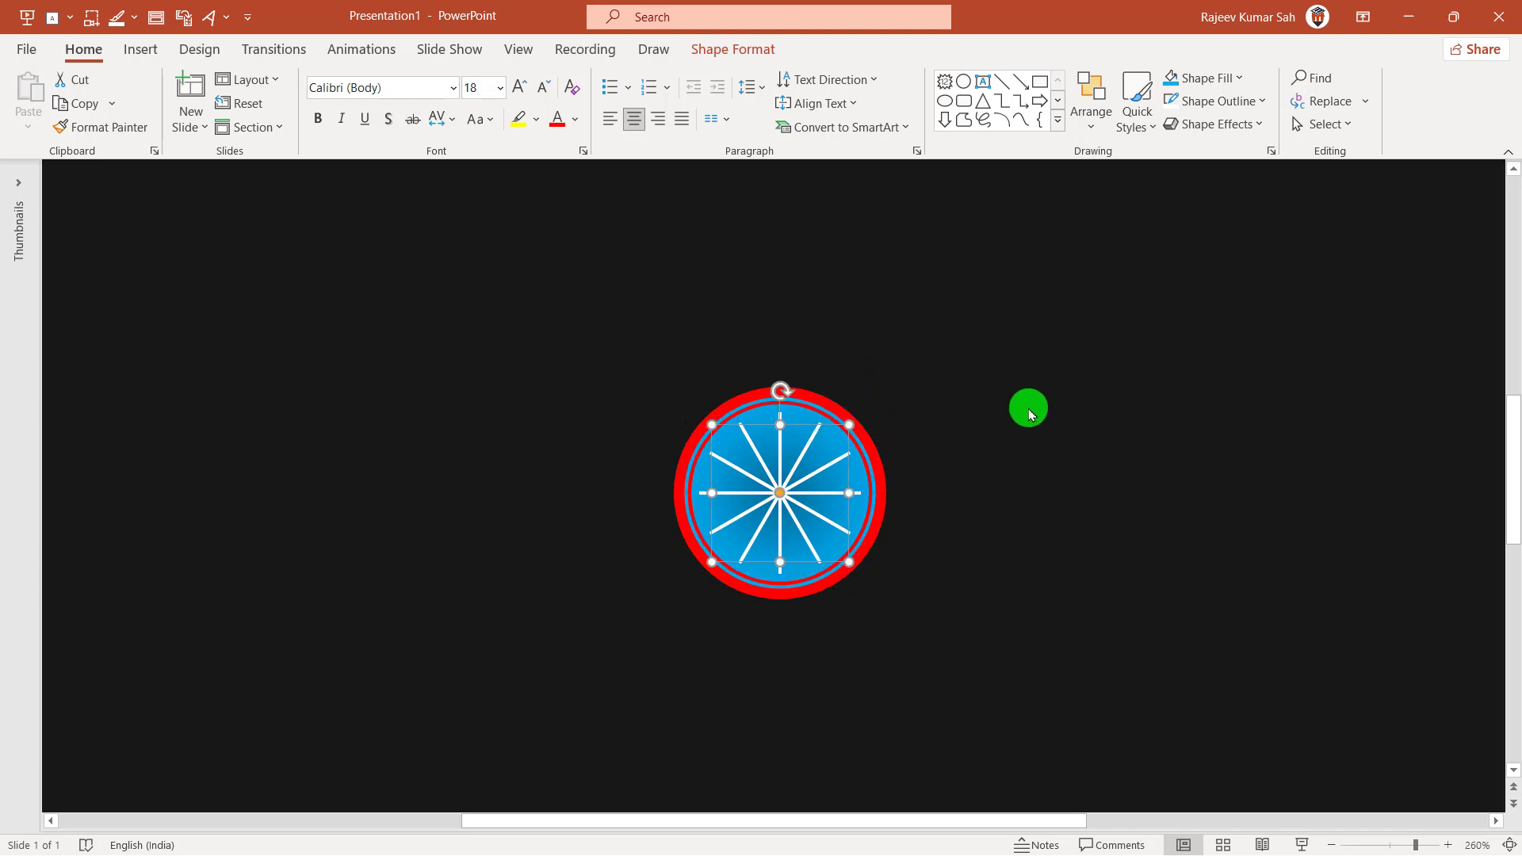
pyautogui.click(1060, 384)
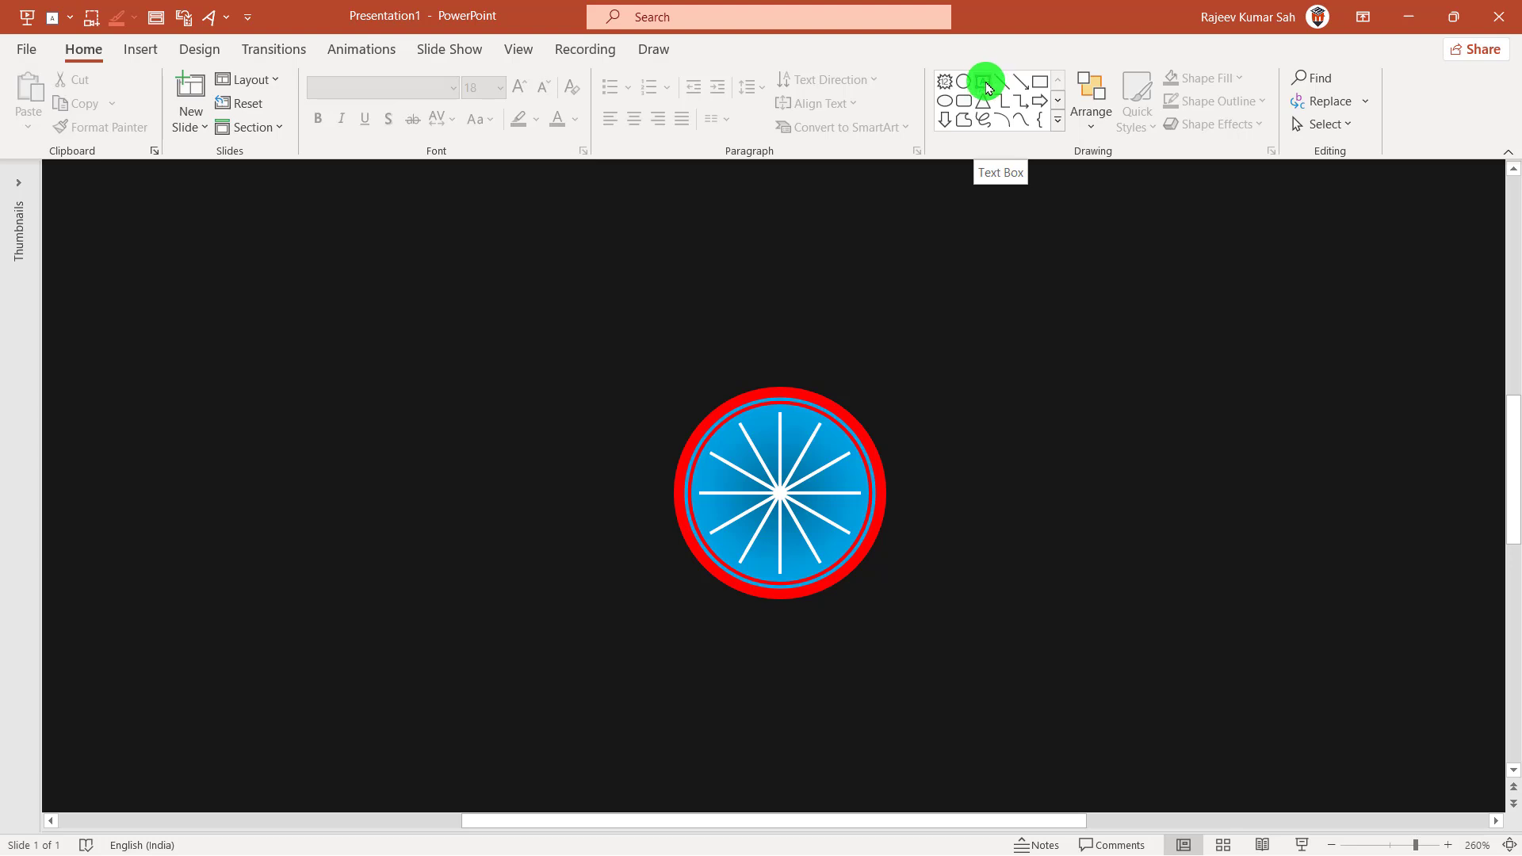
# Draw a text box above the dial containing '12' and widen it
pyautogui.click(983, 84)
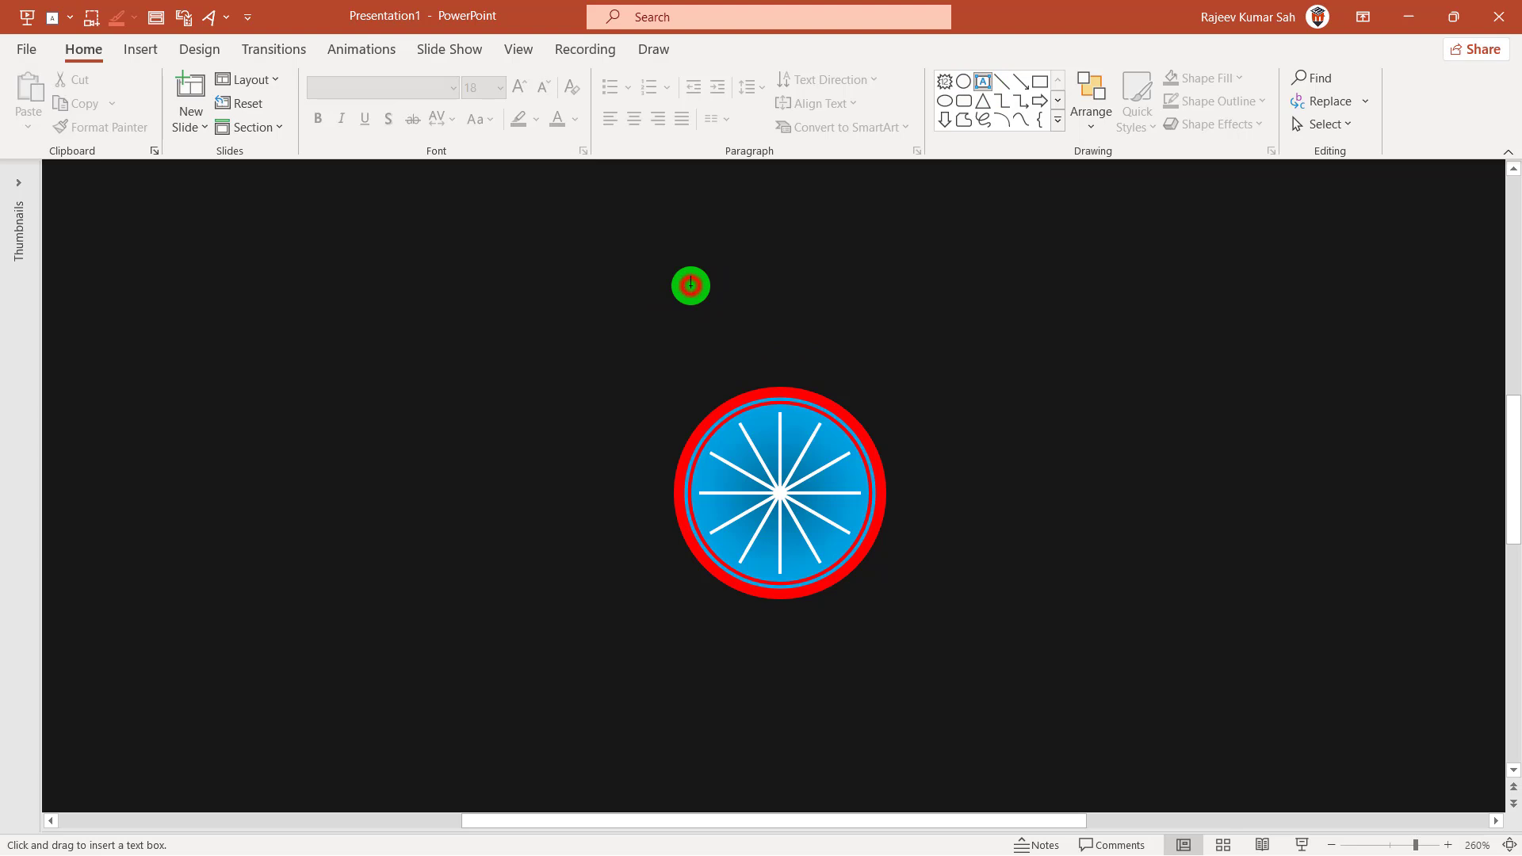
pyautogui.moveTo(690, 286); pyautogui.dragTo(735, 309)
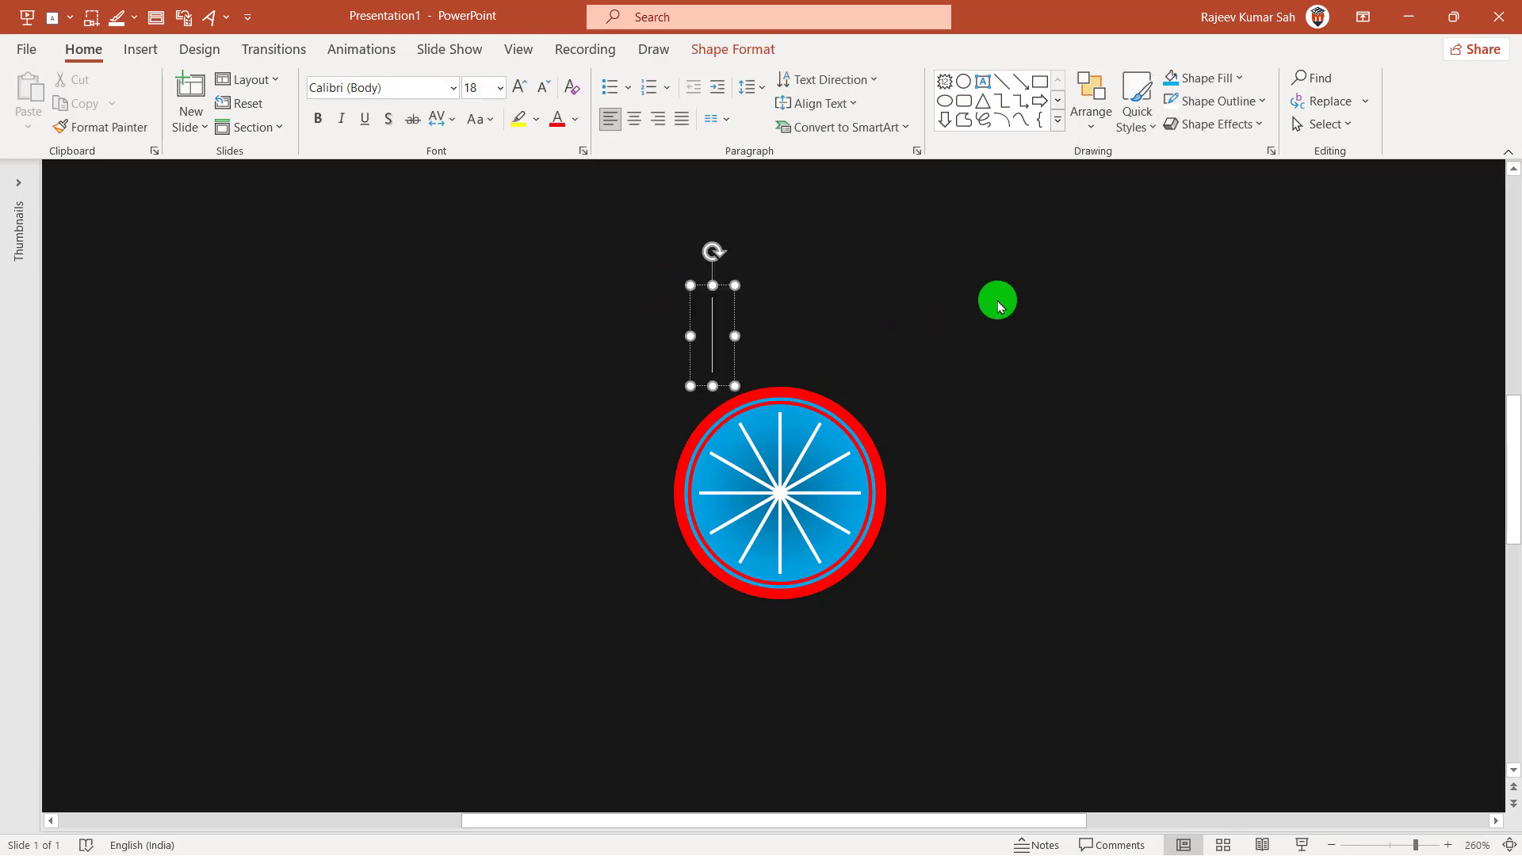
pyautogui.write('12')
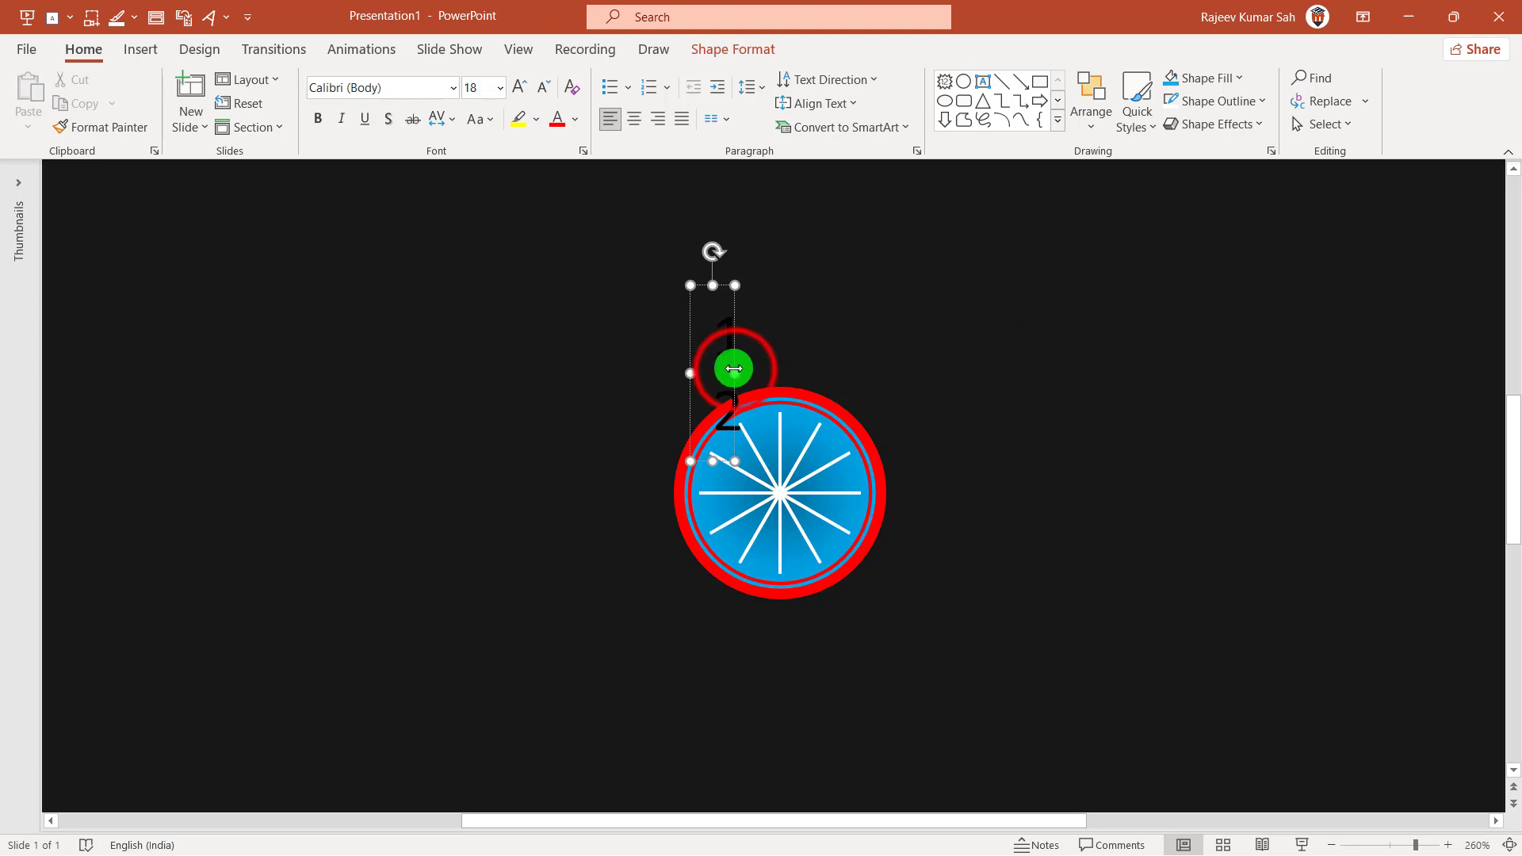
pyautogui.moveTo(735, 370); pyautogui.dragTo(805, 333)
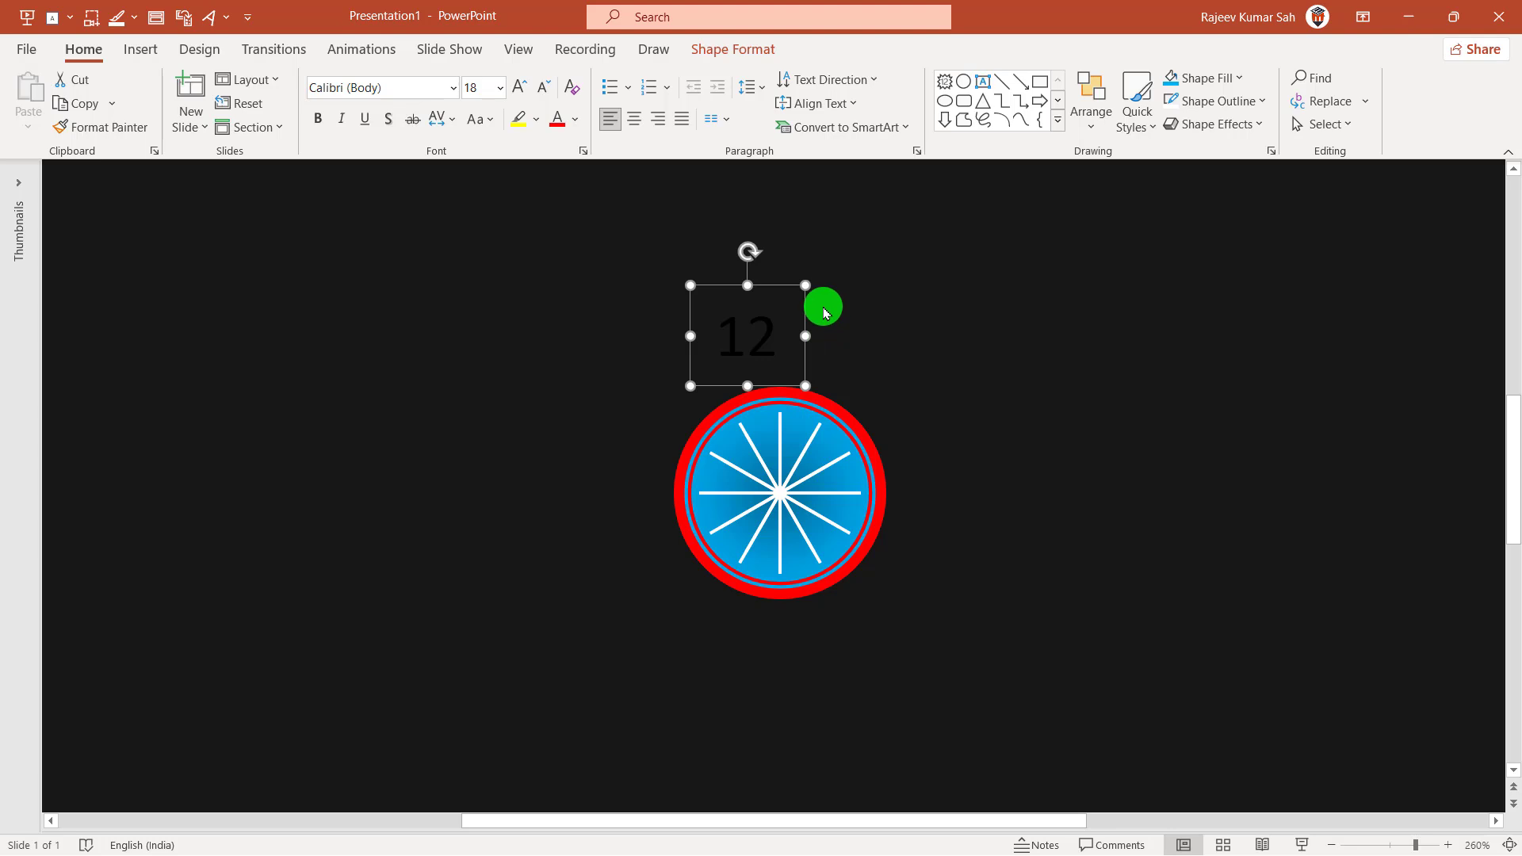
# Shrink the 12 text's font size down to 10
pyautogui.click(543, 90)
pyautogui.click(542, 91)
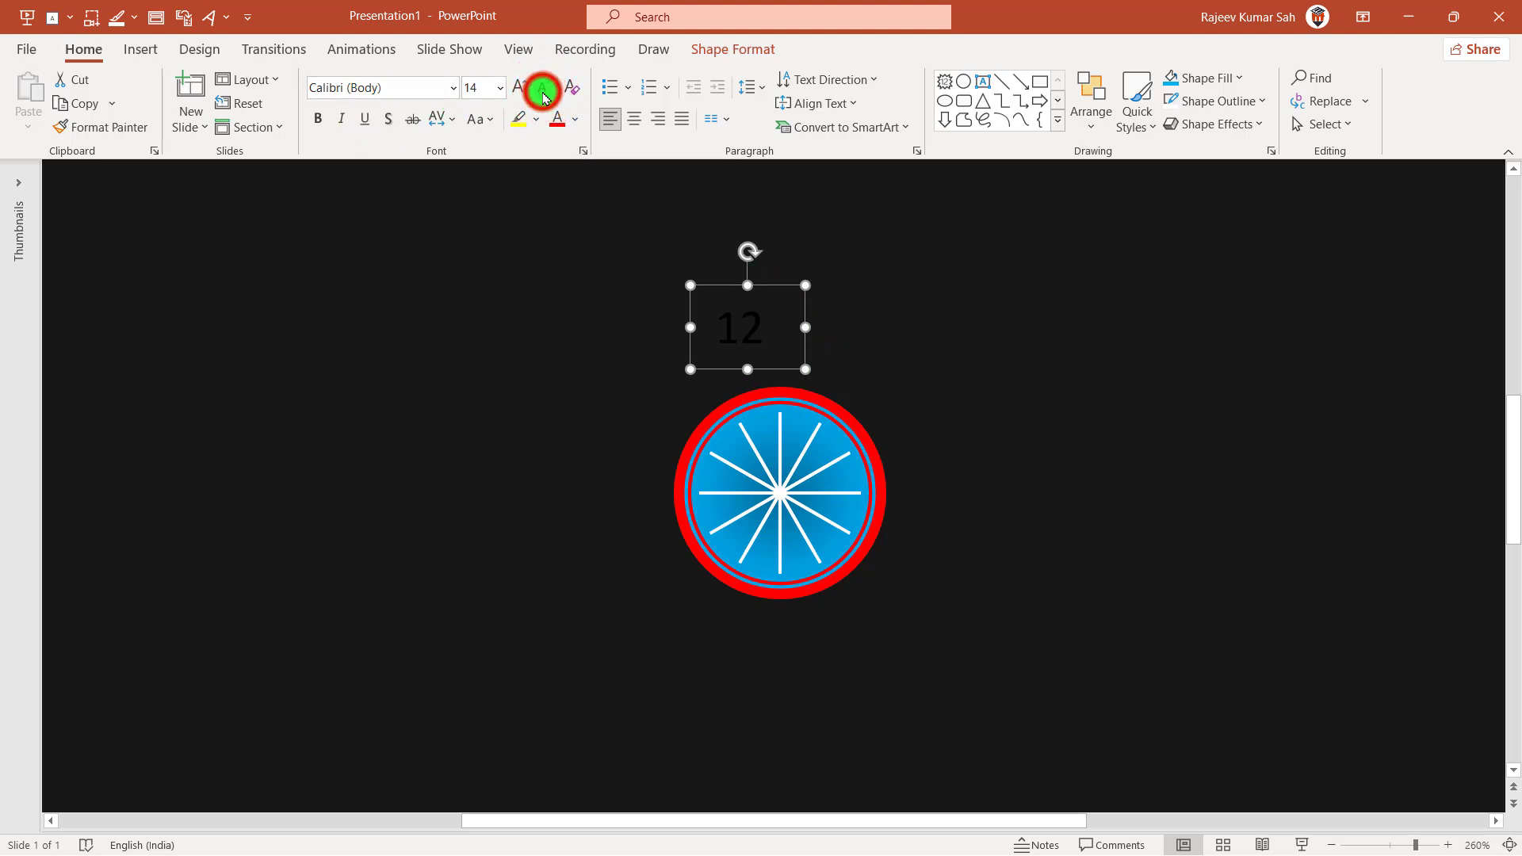
pyautogui.click(543, 91)
pyautogui.click(542, 91)
pyautogui.click(543, 90)
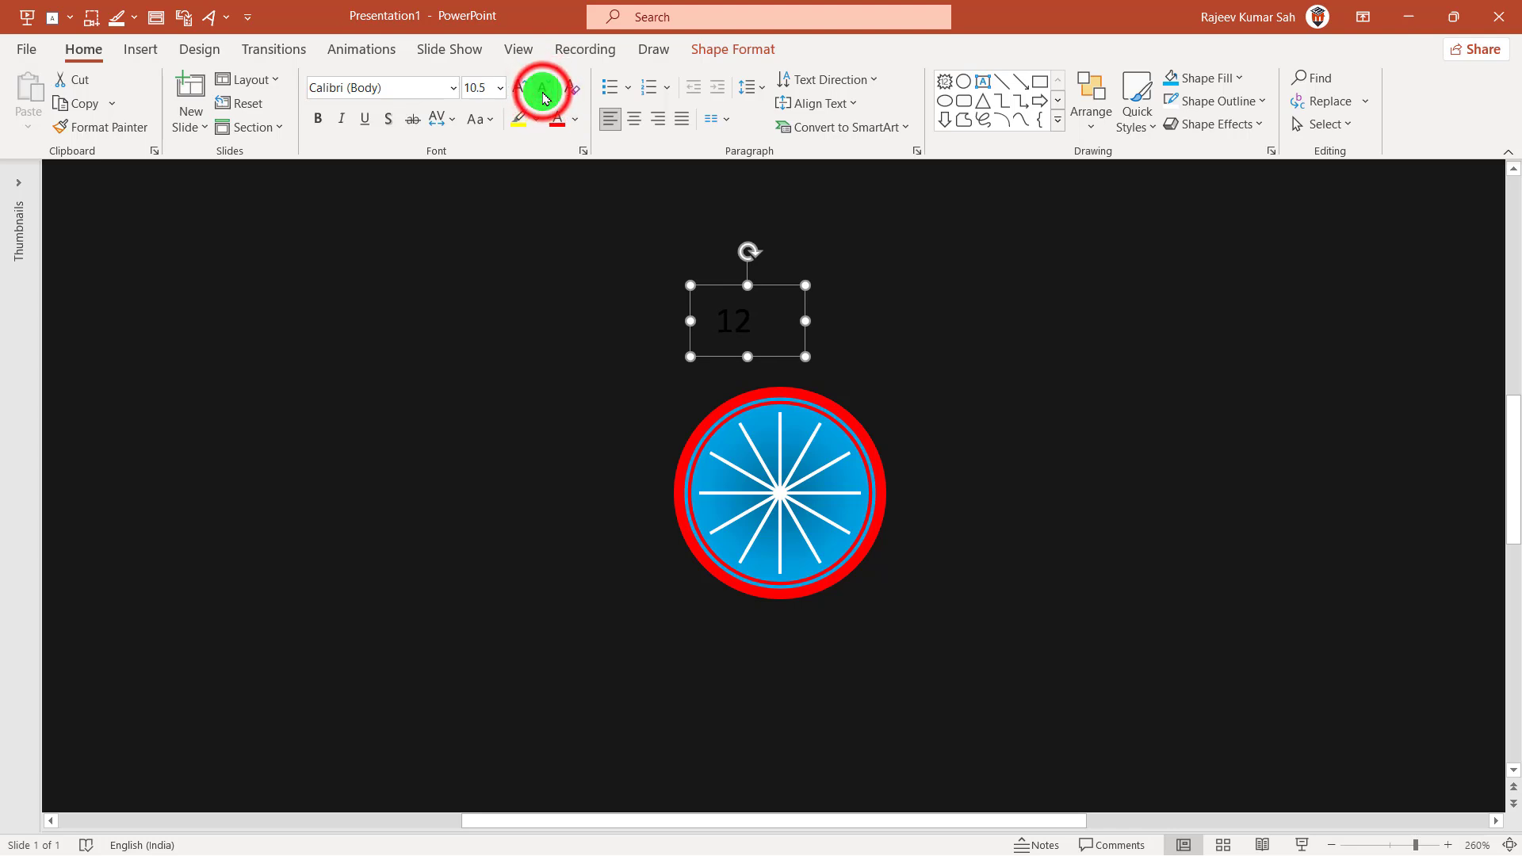
pyautogui.click(543, 90)
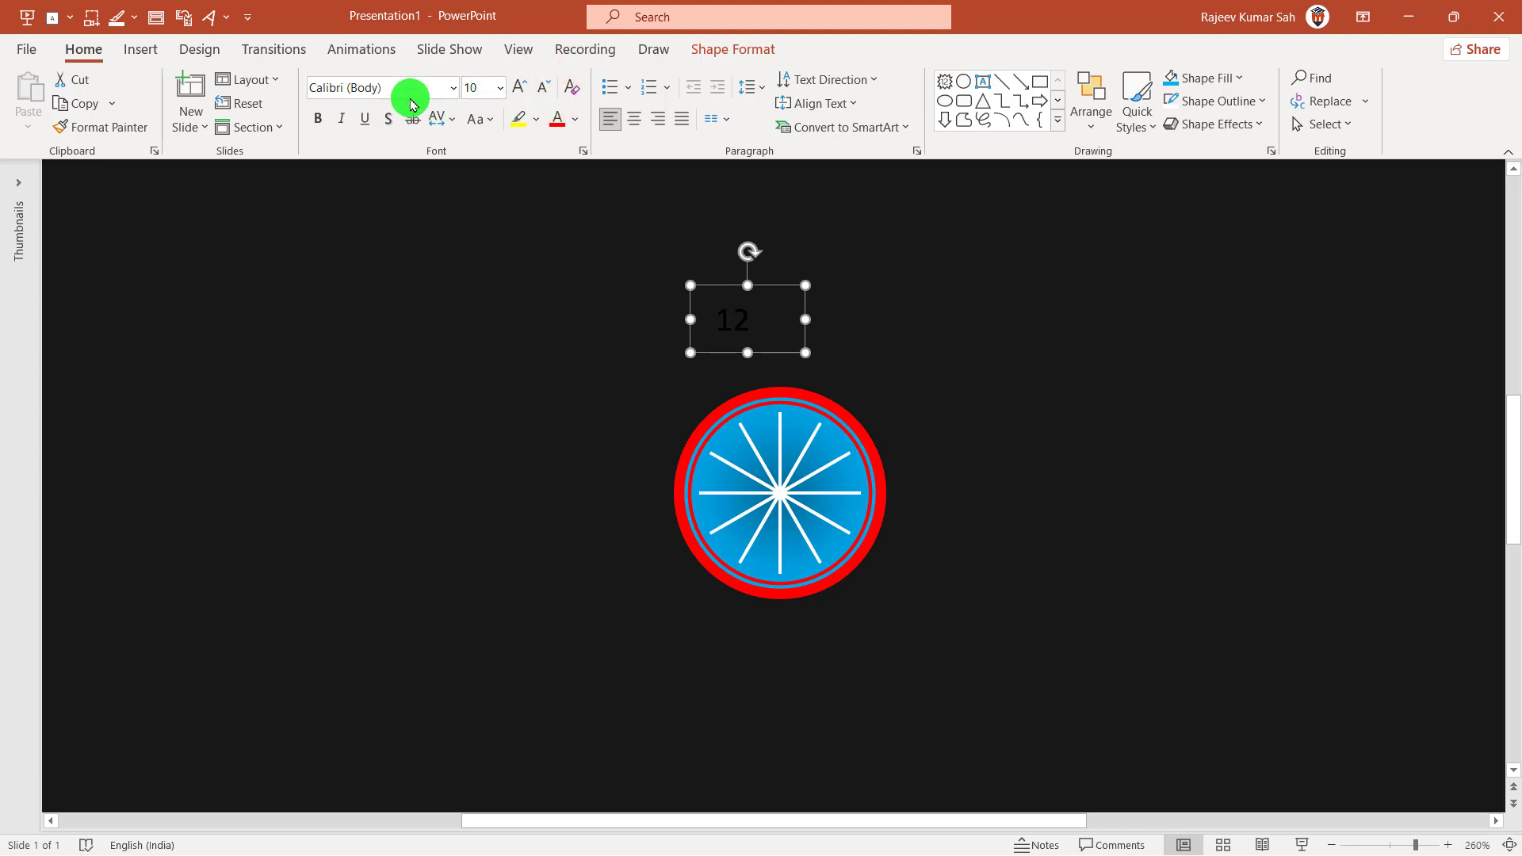
# Make the 12 text white in the Tw Cen MT font
pyautogui.click(573, 125)
pyautogui.click(574, 124)
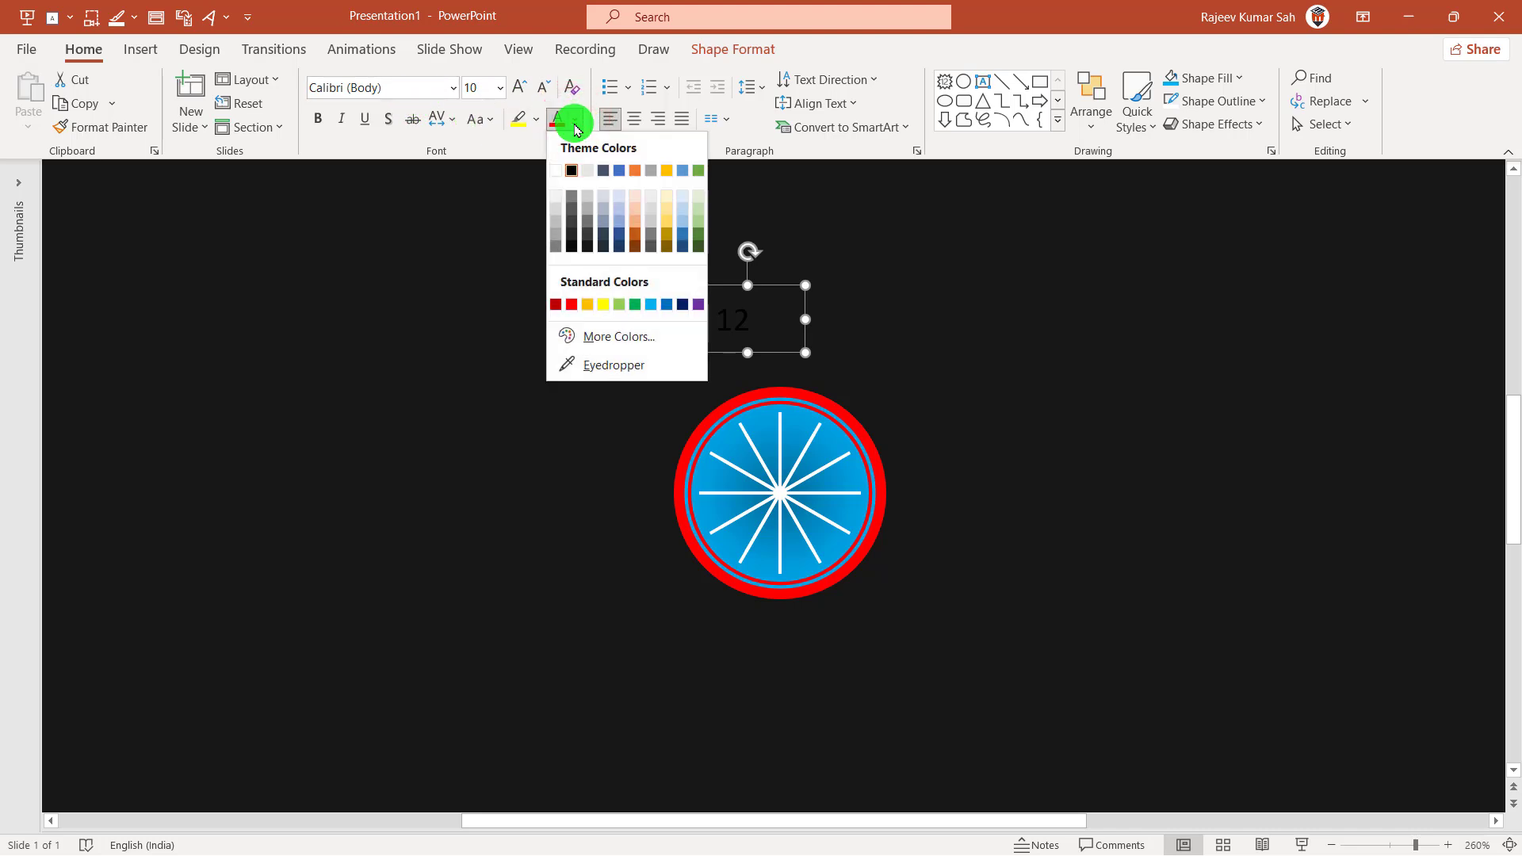
pyautogui.click(556, 177)
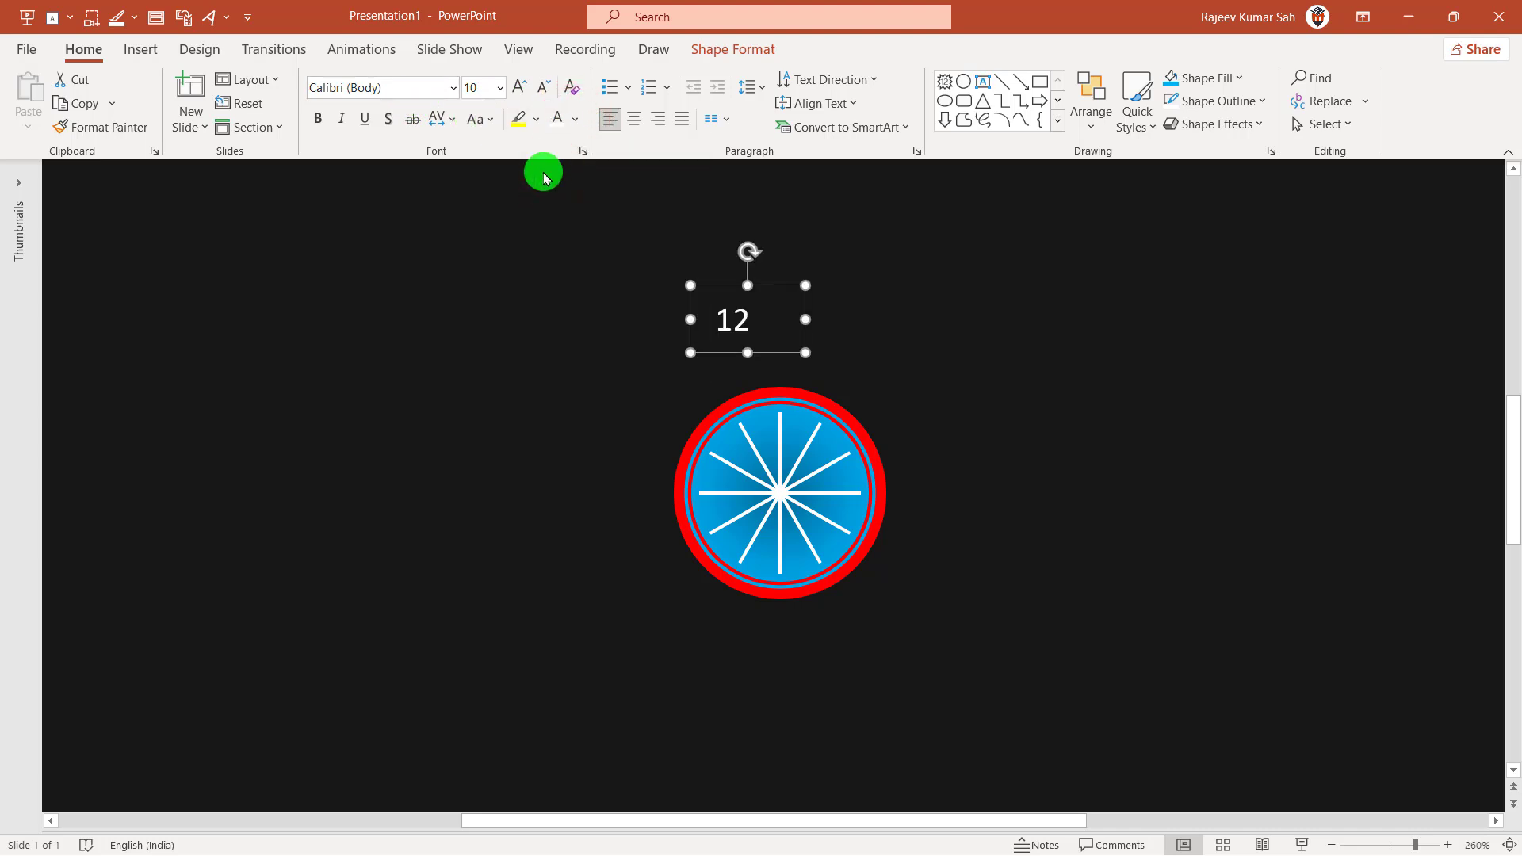
pyautogui.click(411, 89)
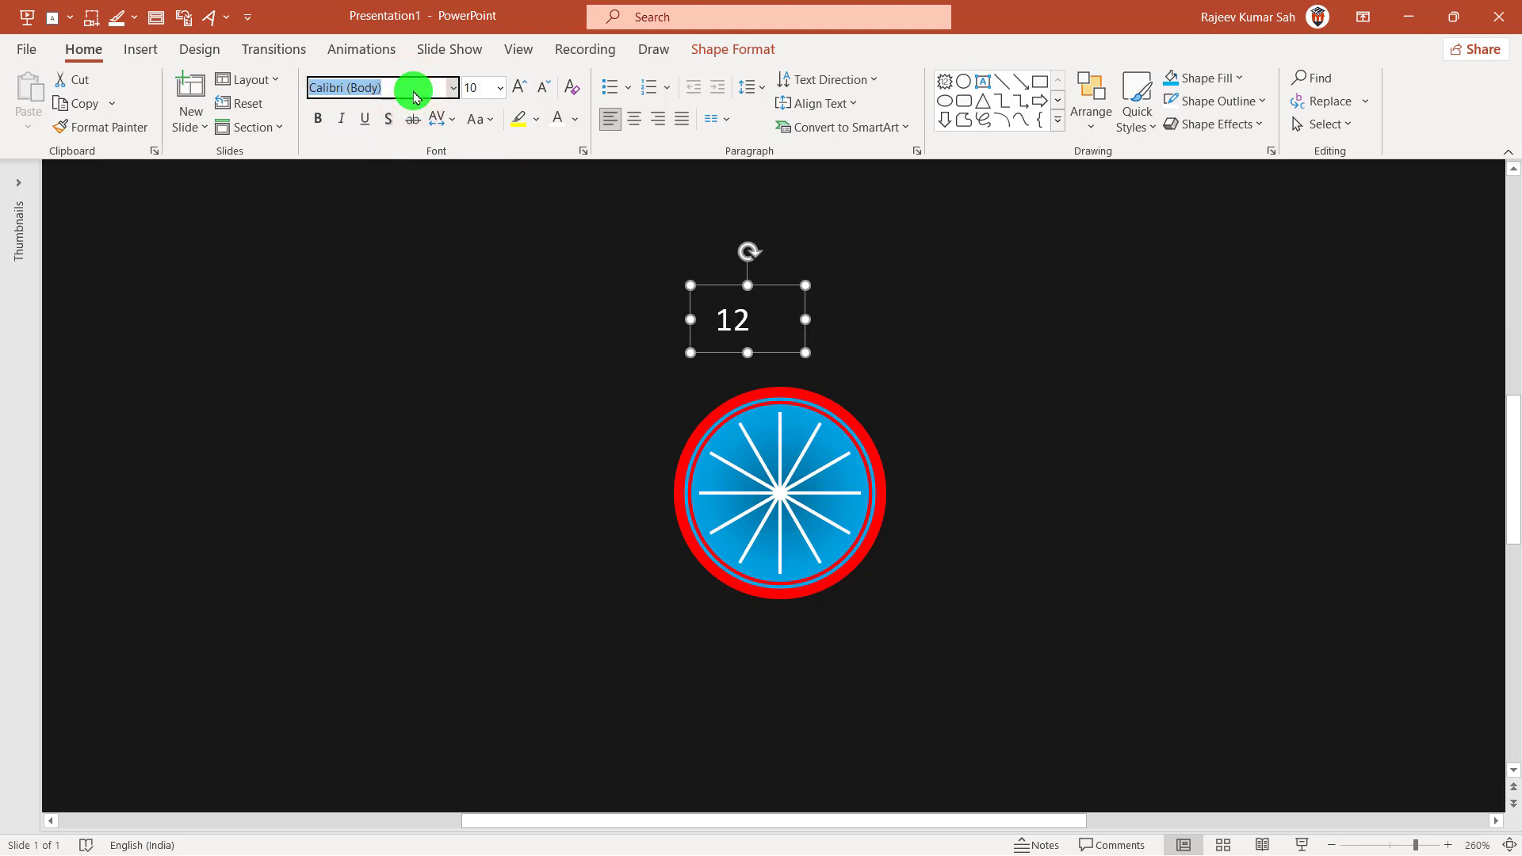
pyautogui.write('Tw')
pyautogui.press('Return')
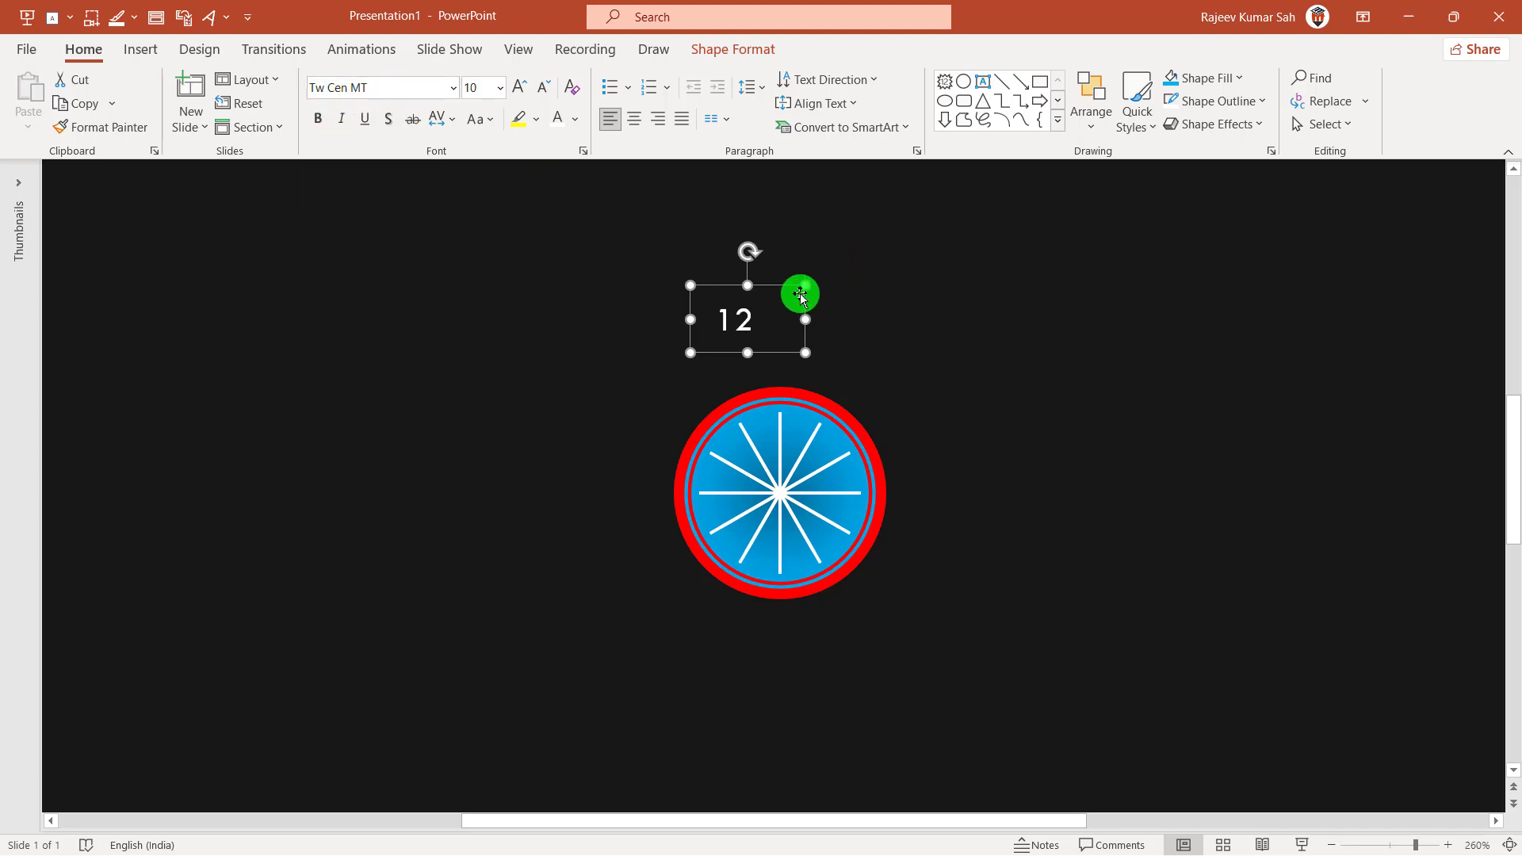
# Centre the 12 in a narrower box and place it at the dial's top
pyautogui.moveTo(802, 304)
pyautogui.mouseDown()
pyautogui.moveTo(752, 302)
pyautogui.moveTo(771, 299)
pyautogui.mouseUp()
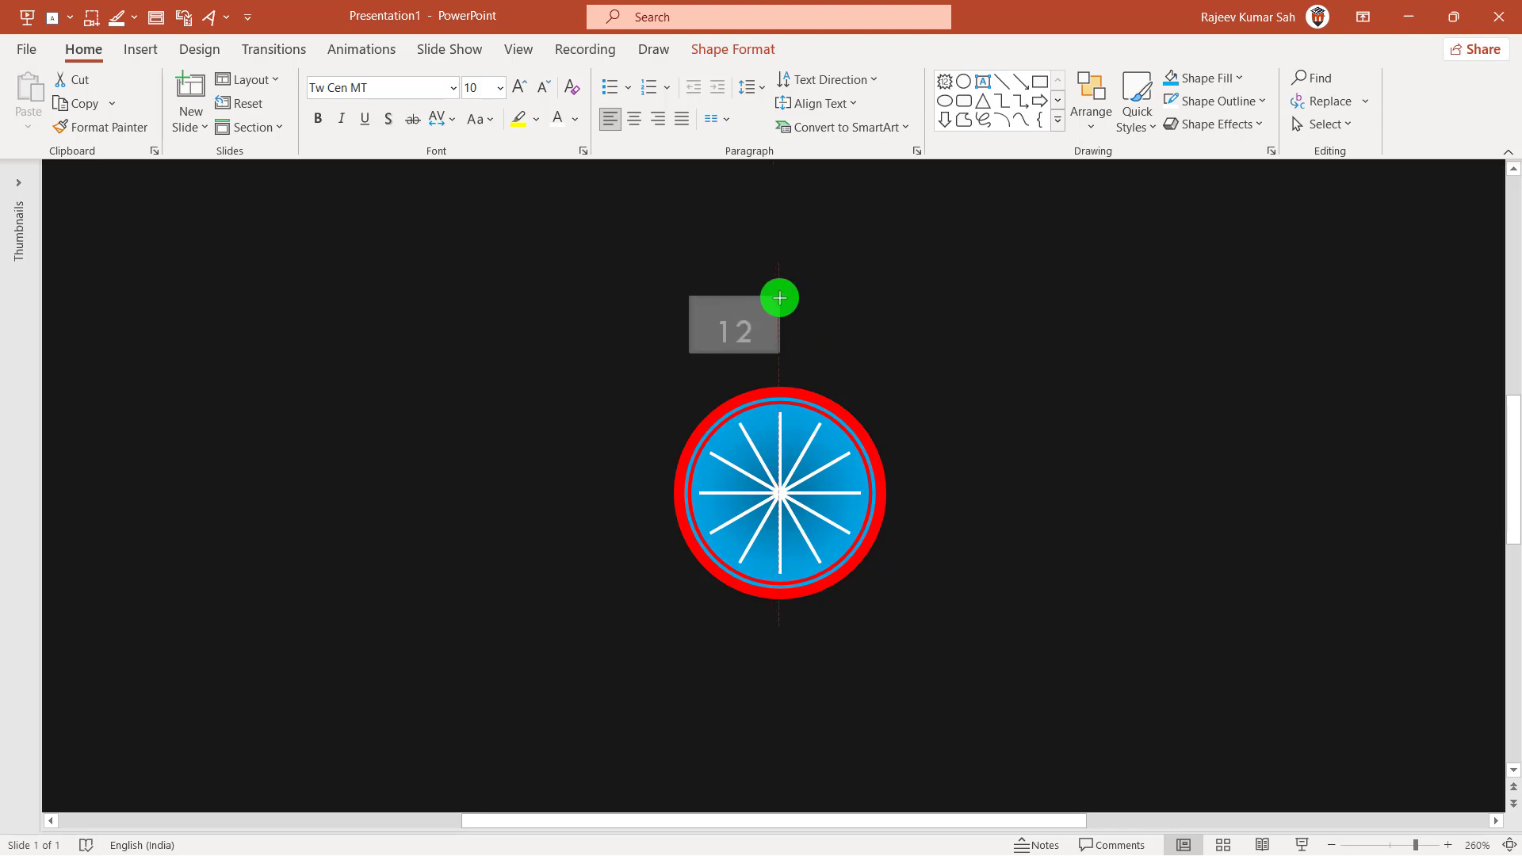
pyautogui.click(634, 119)
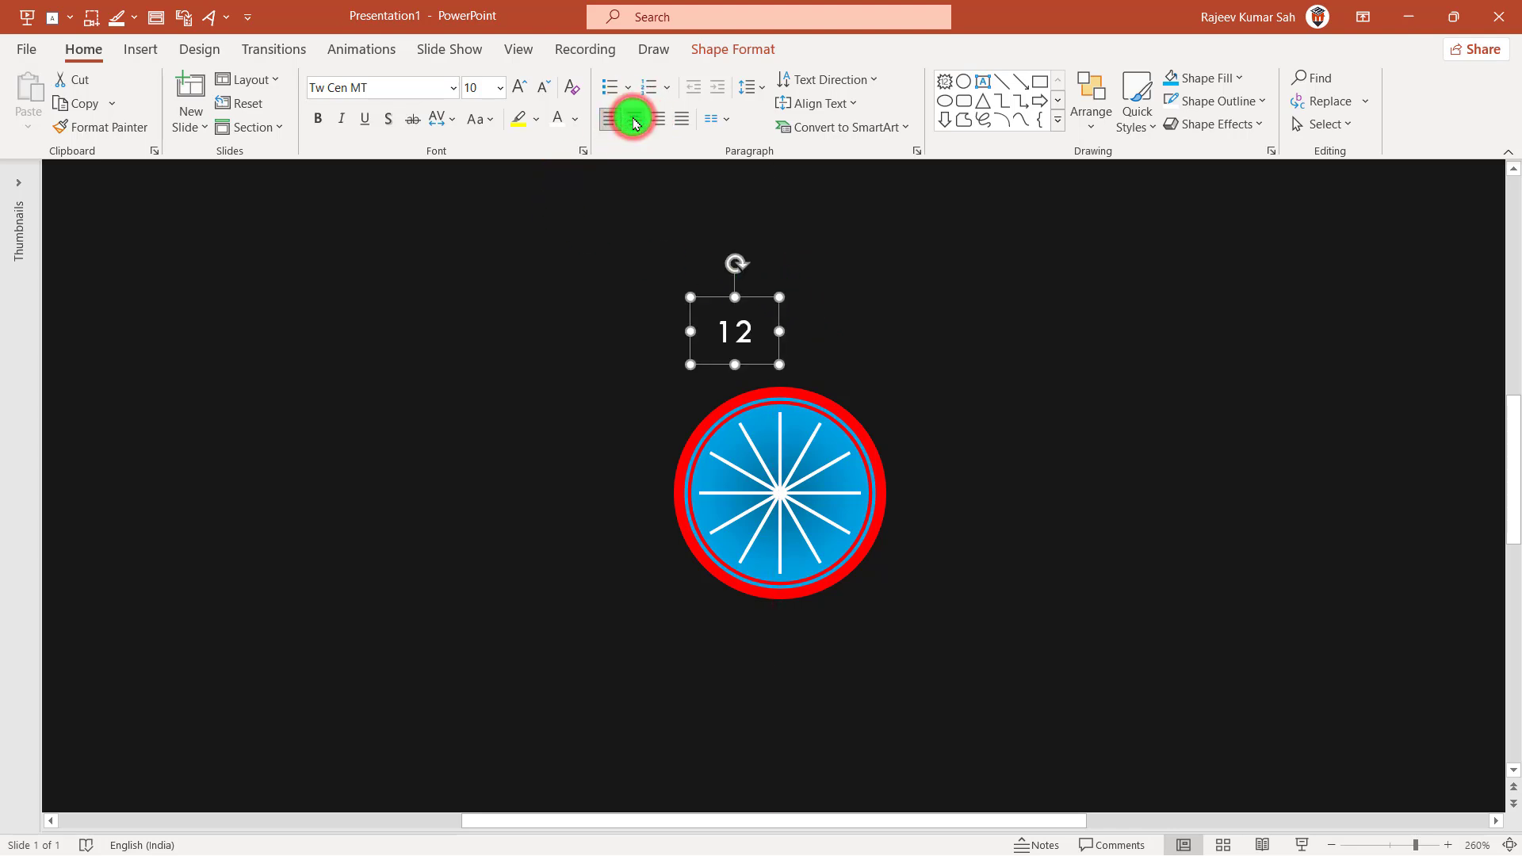
pyautogui.moveTo(781, 361); pyautogui.dragTo(766, 325)
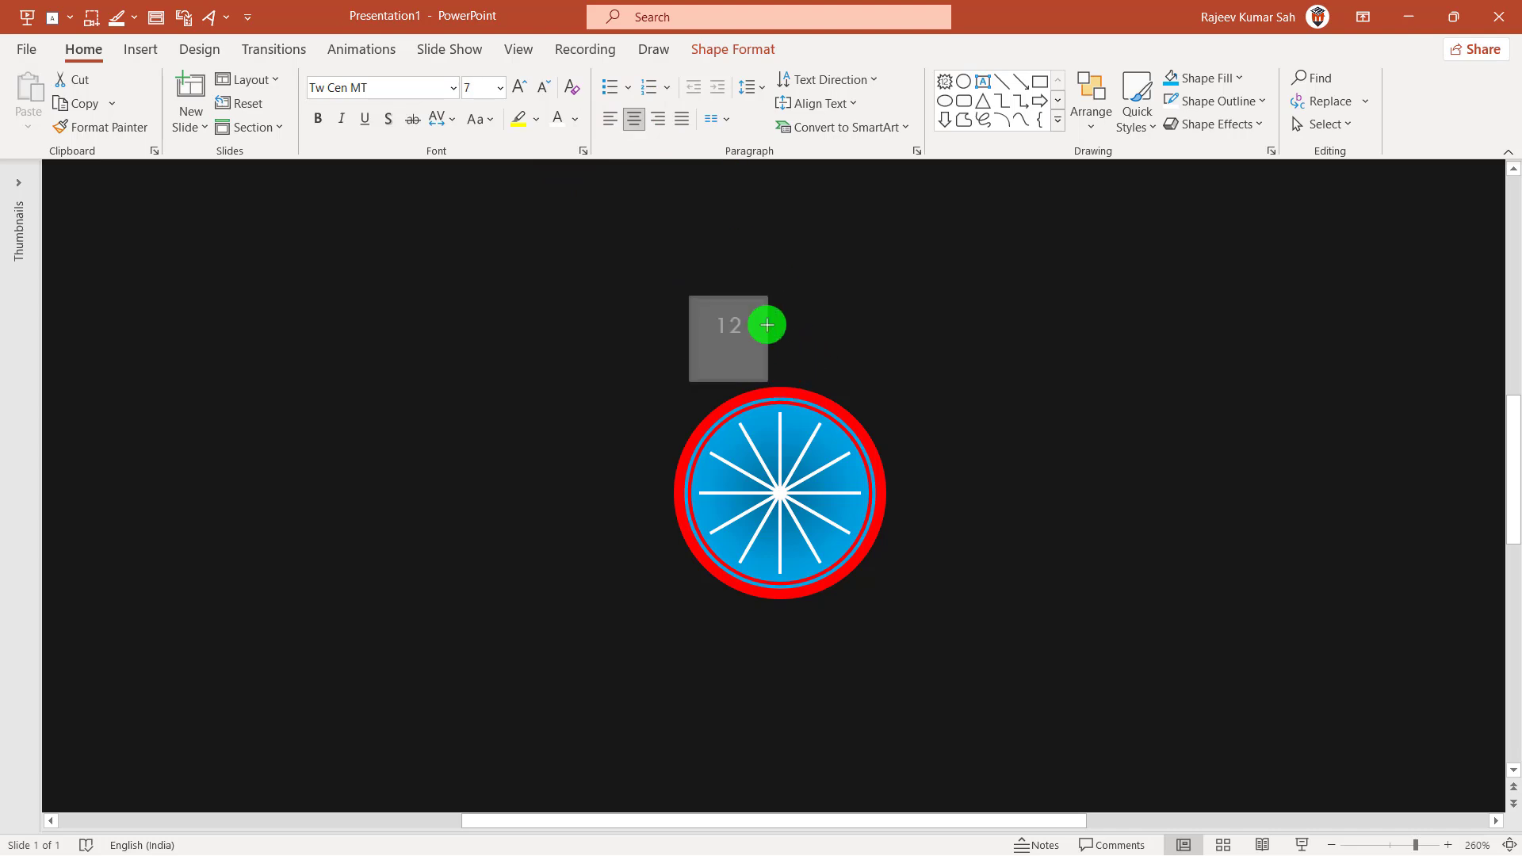
pyautogui.click(760, 294)
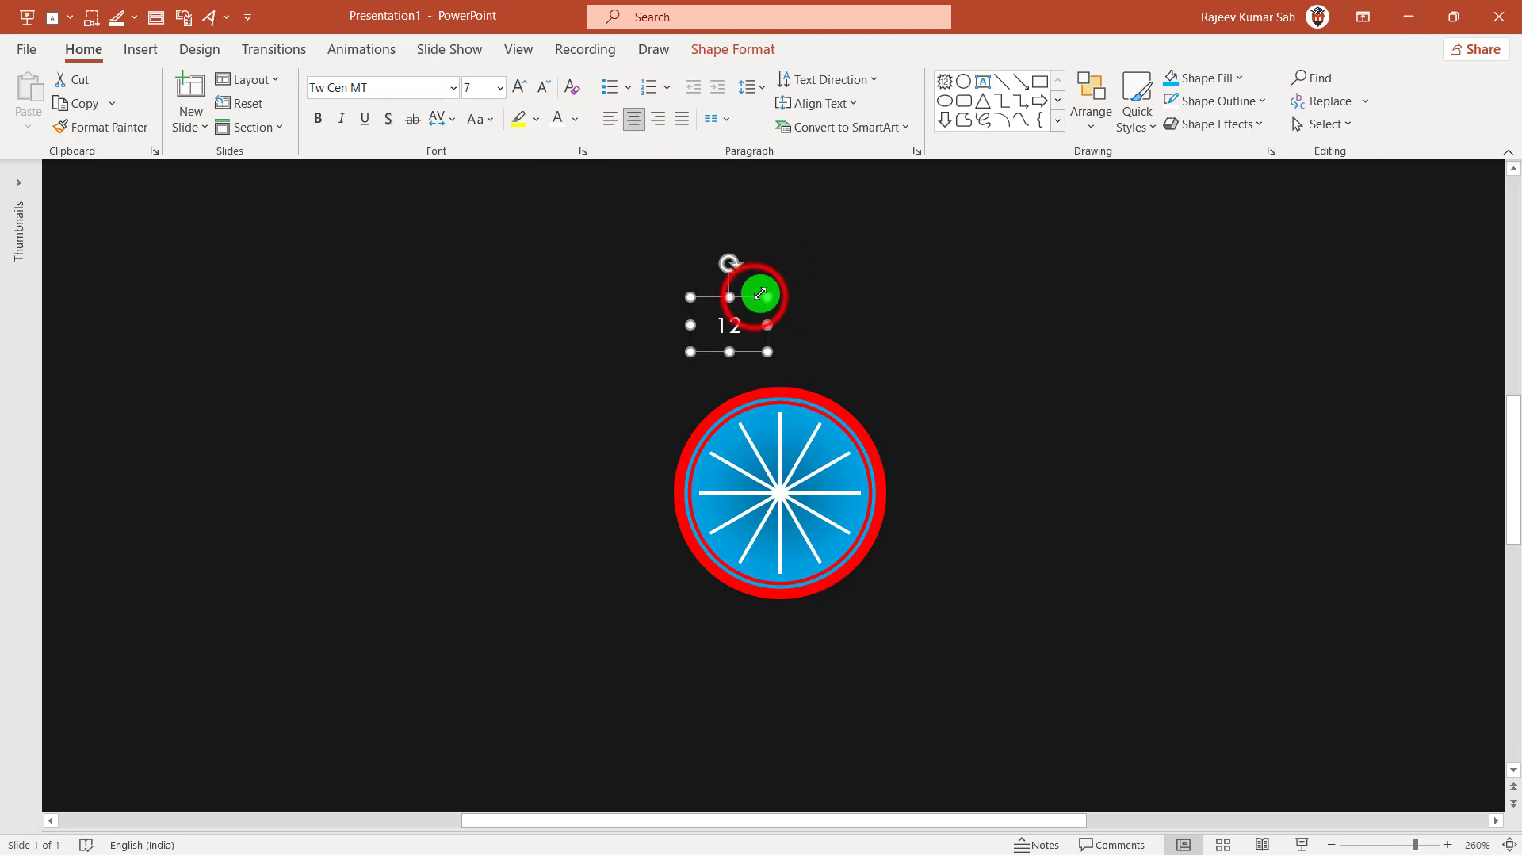
pyautogui.moveTo(753, 295); pyautogui.dragTo(798, 373)
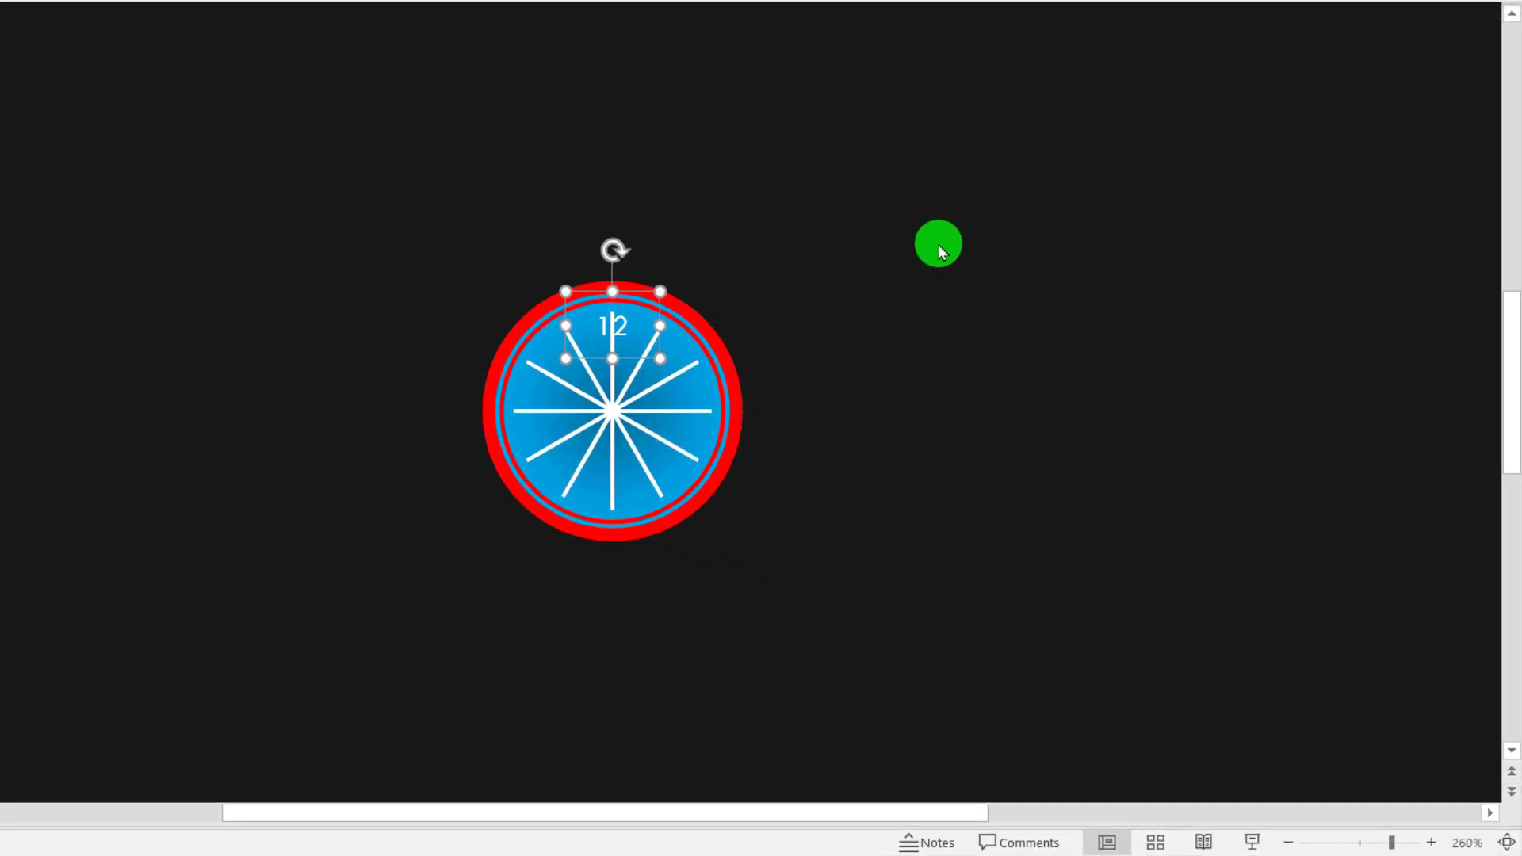
# Duplicate the 12 label twice with Ctrl+D, placing copies at 1 and 2 o'clock
pyautogui.hotkey('ctrl', 'd')
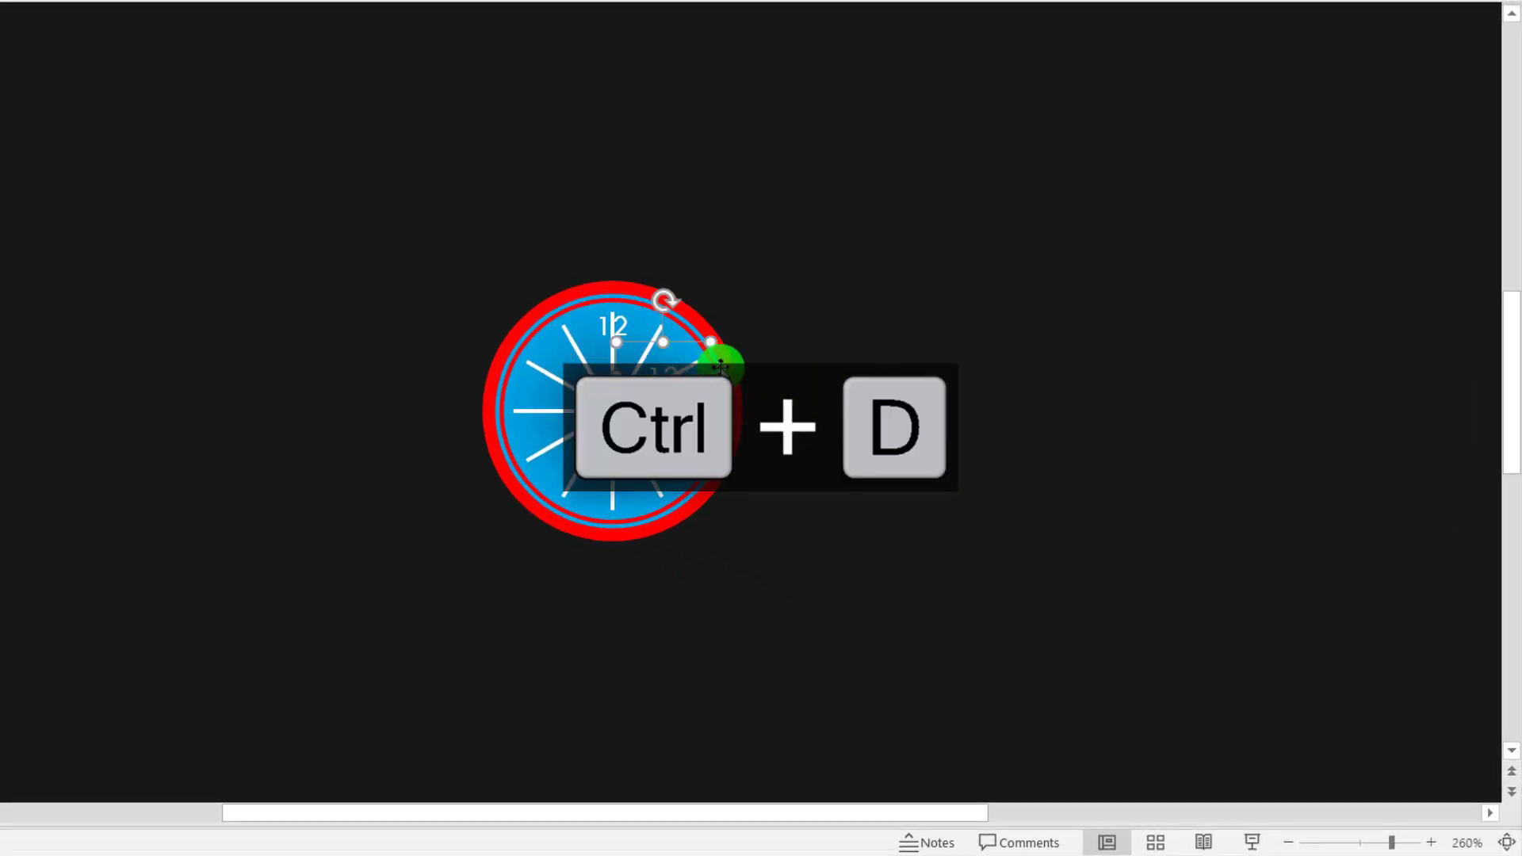
pyautogui.moveTo(720, 366)
pyautogui.mouseDown()
pyautogui.moveTo(688, 341)
pyautogui.moveTo(682, 299)
pyautogui.mouseUp()
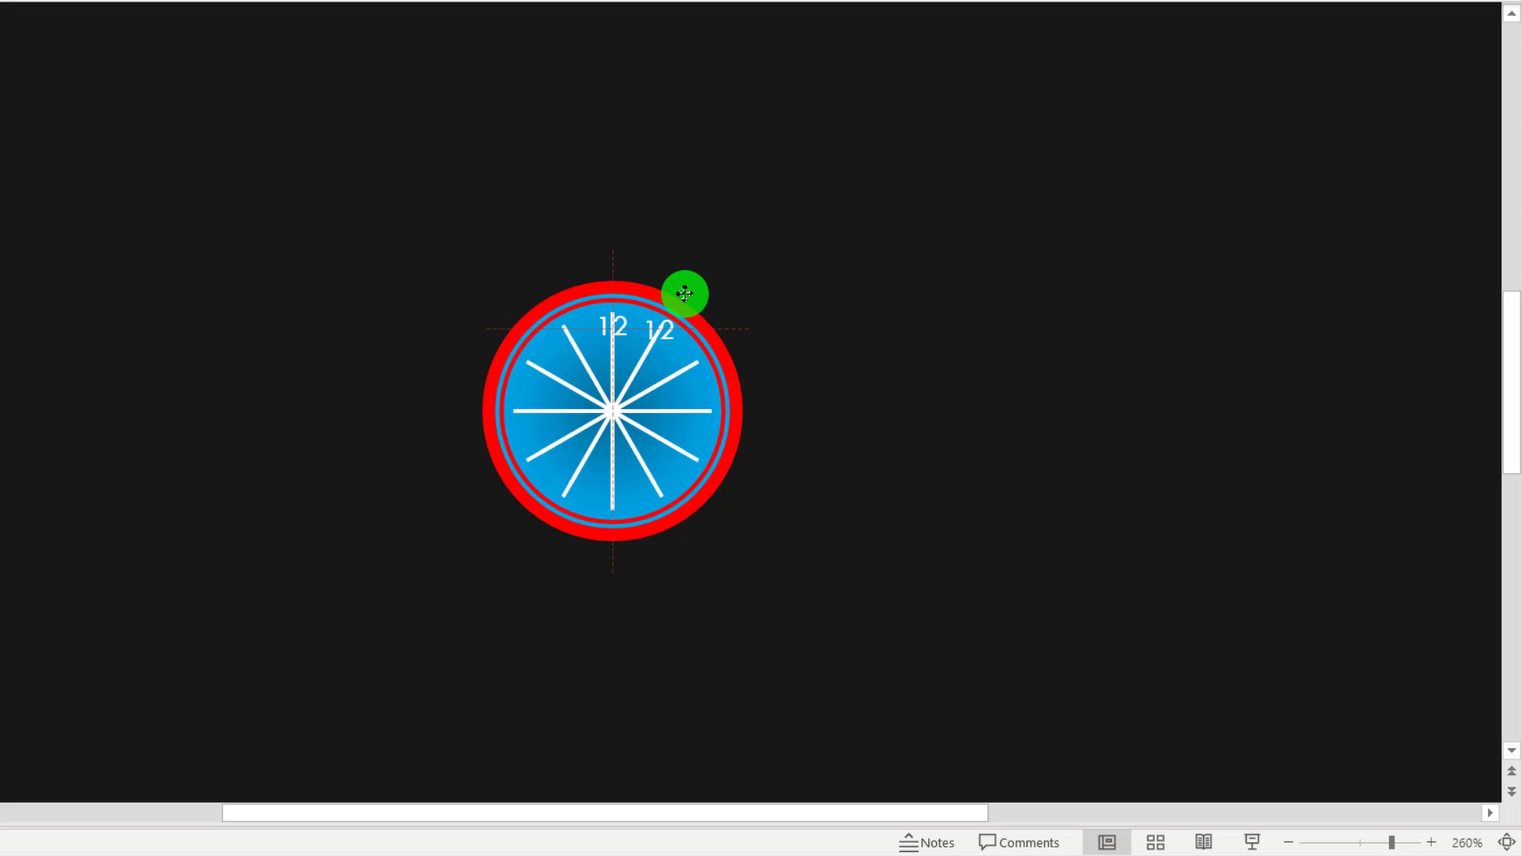
pyautogui.moveTo(684, 294); pyautogui.dragTo(678, 302)
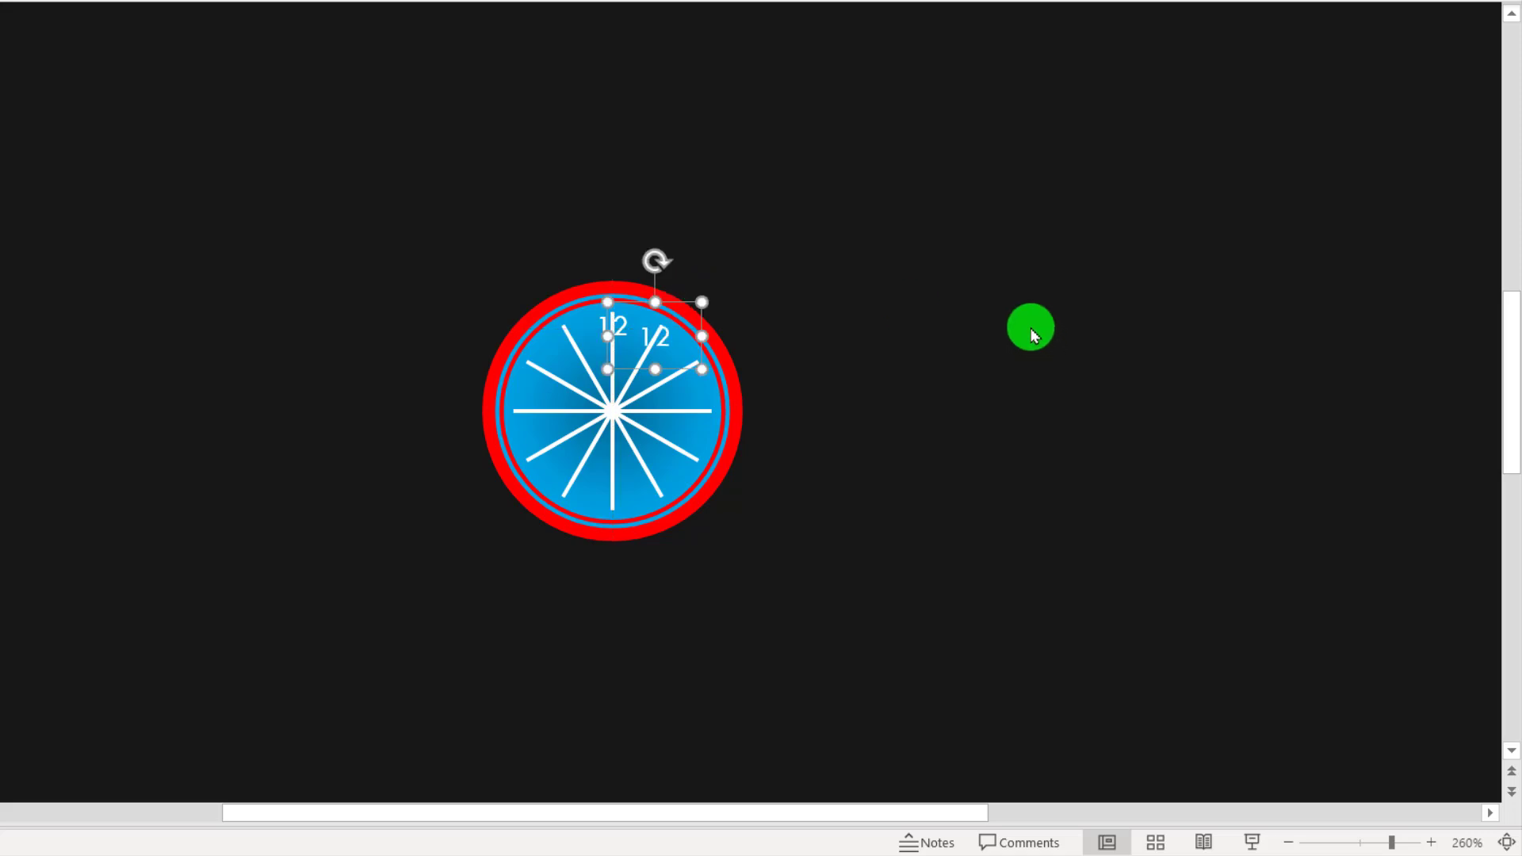
pyautogui.hotkey('ctrl', 'd')
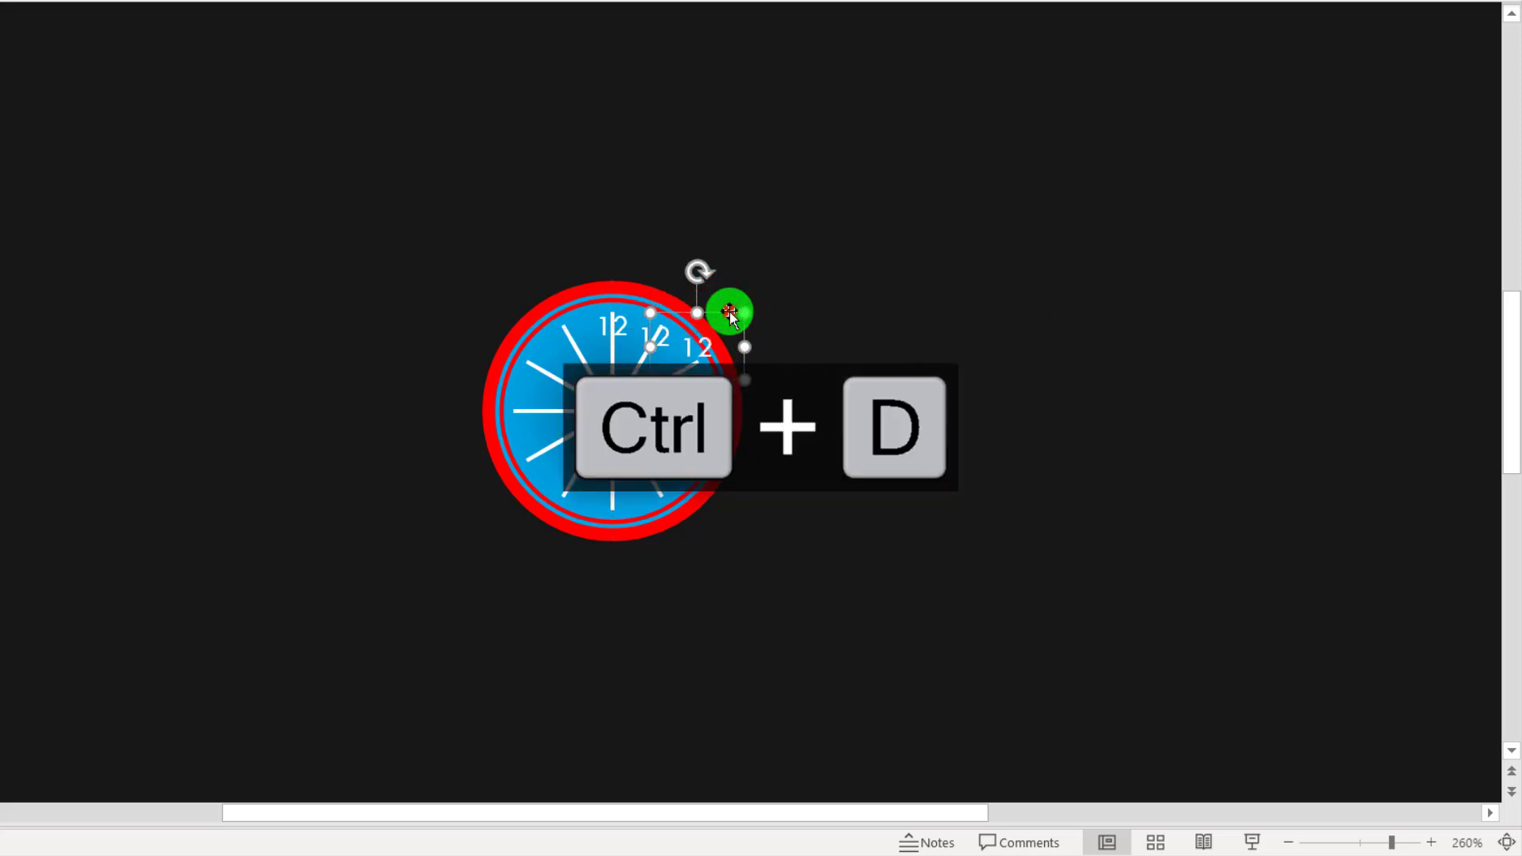
pyautogui.moveTo(729, 313); pyautogui.dragTo(732, 326)
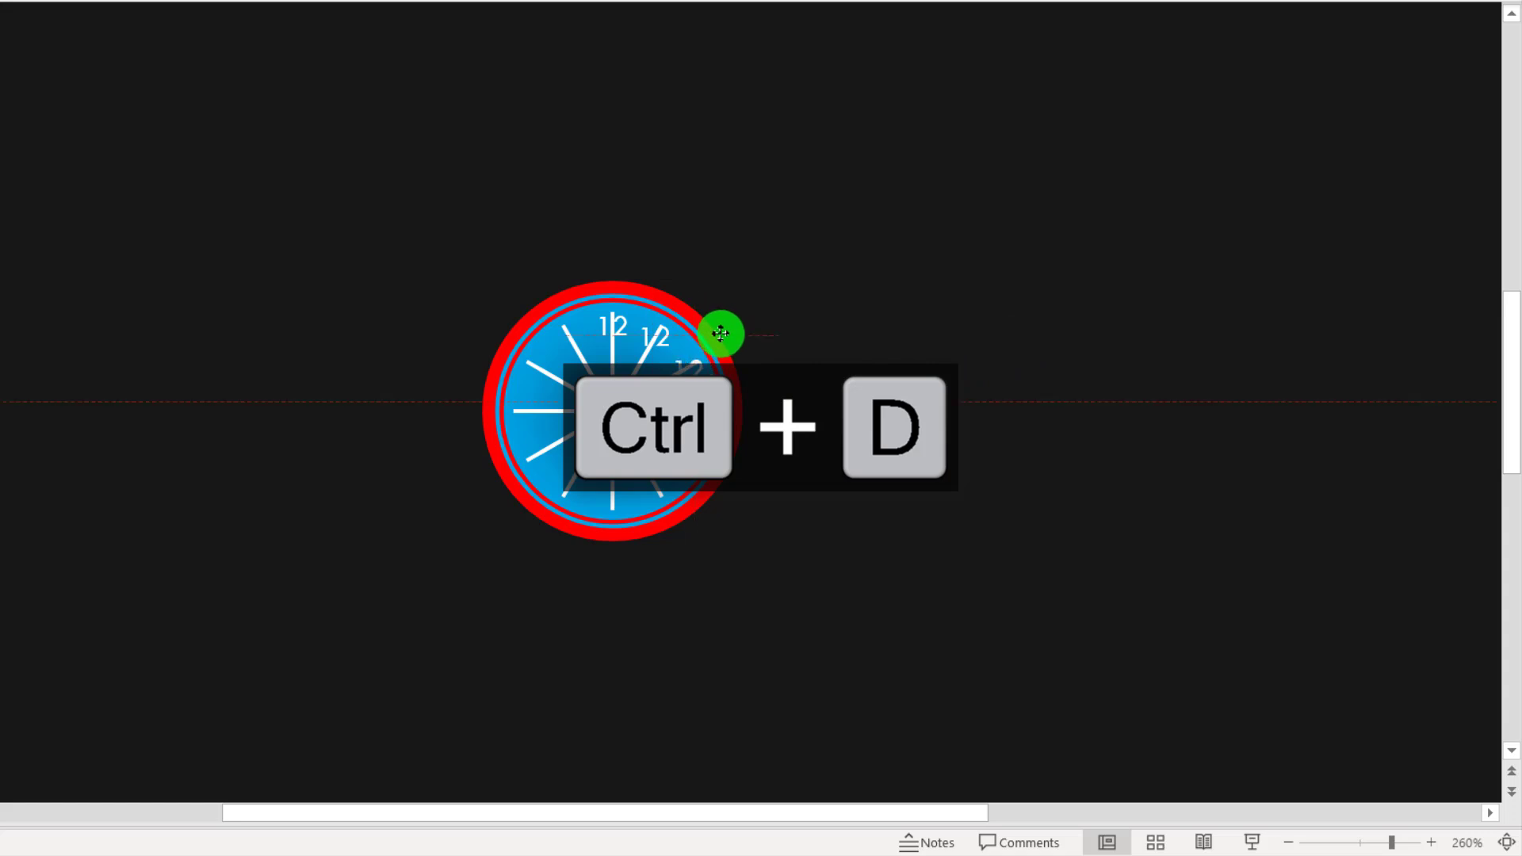
pyautogui.moveTo(720, 332); pyautogui.dragTo(720, 336)
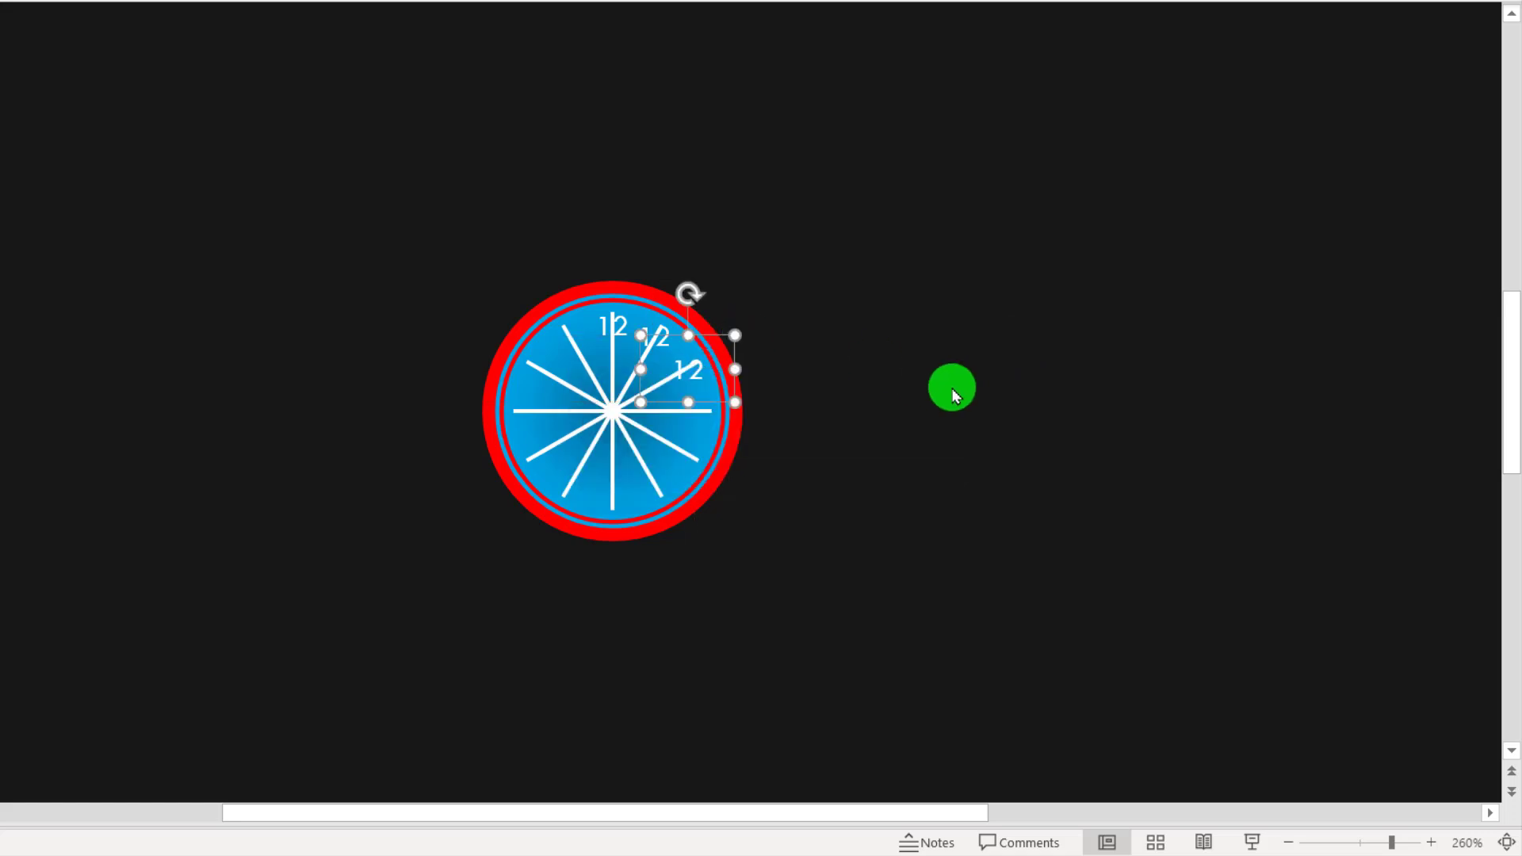
# Add two more label copies at the 3 and 4 o'clock positions
pyautogui.hotkey('ctrl', 'd')
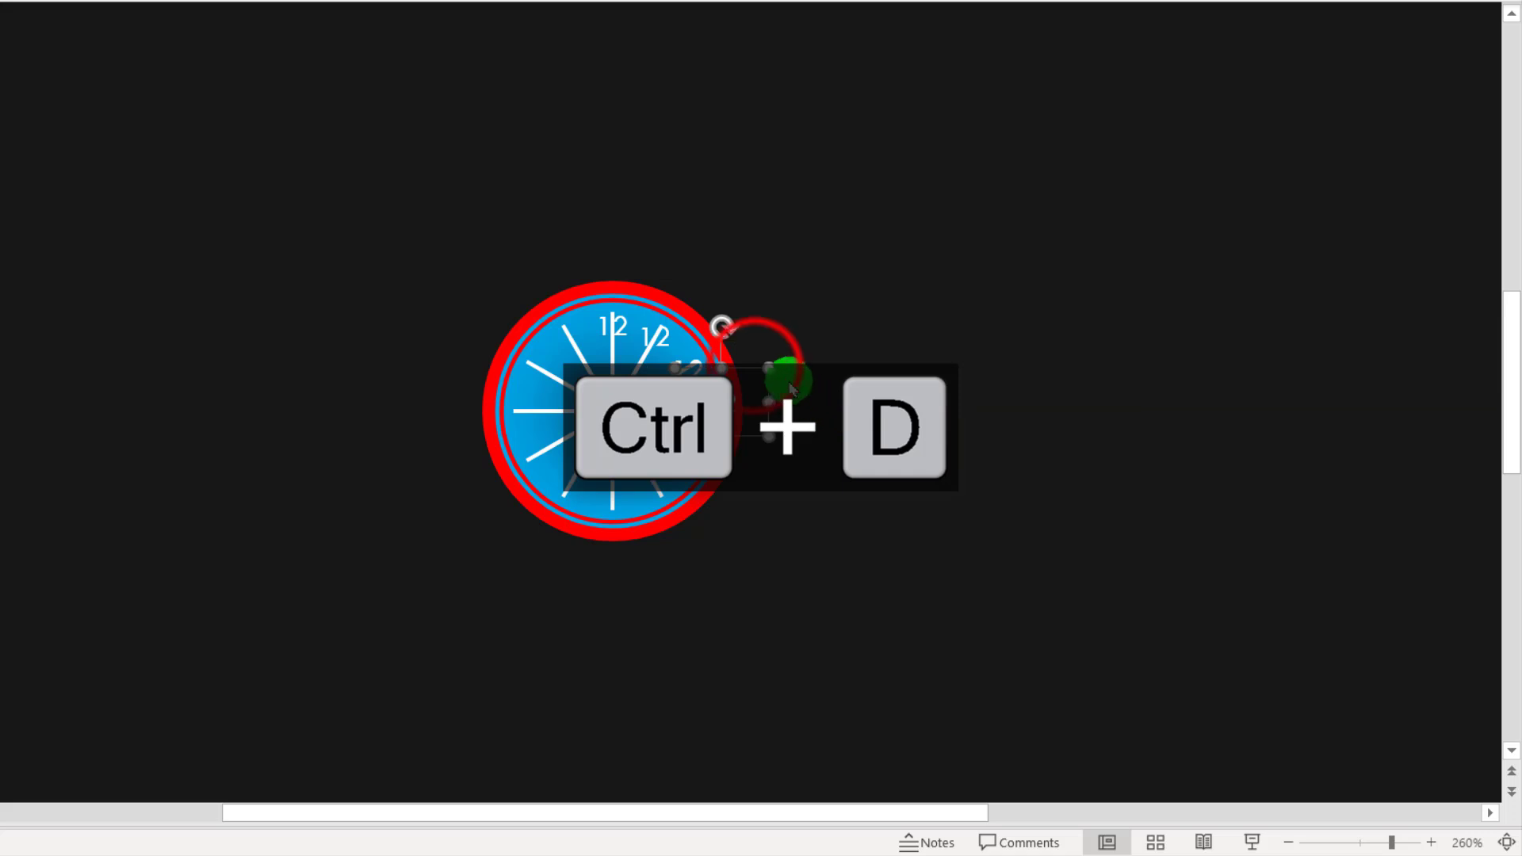
pyautogui.moveTo(752, 364); pyautogui.dragTo(742, 371)
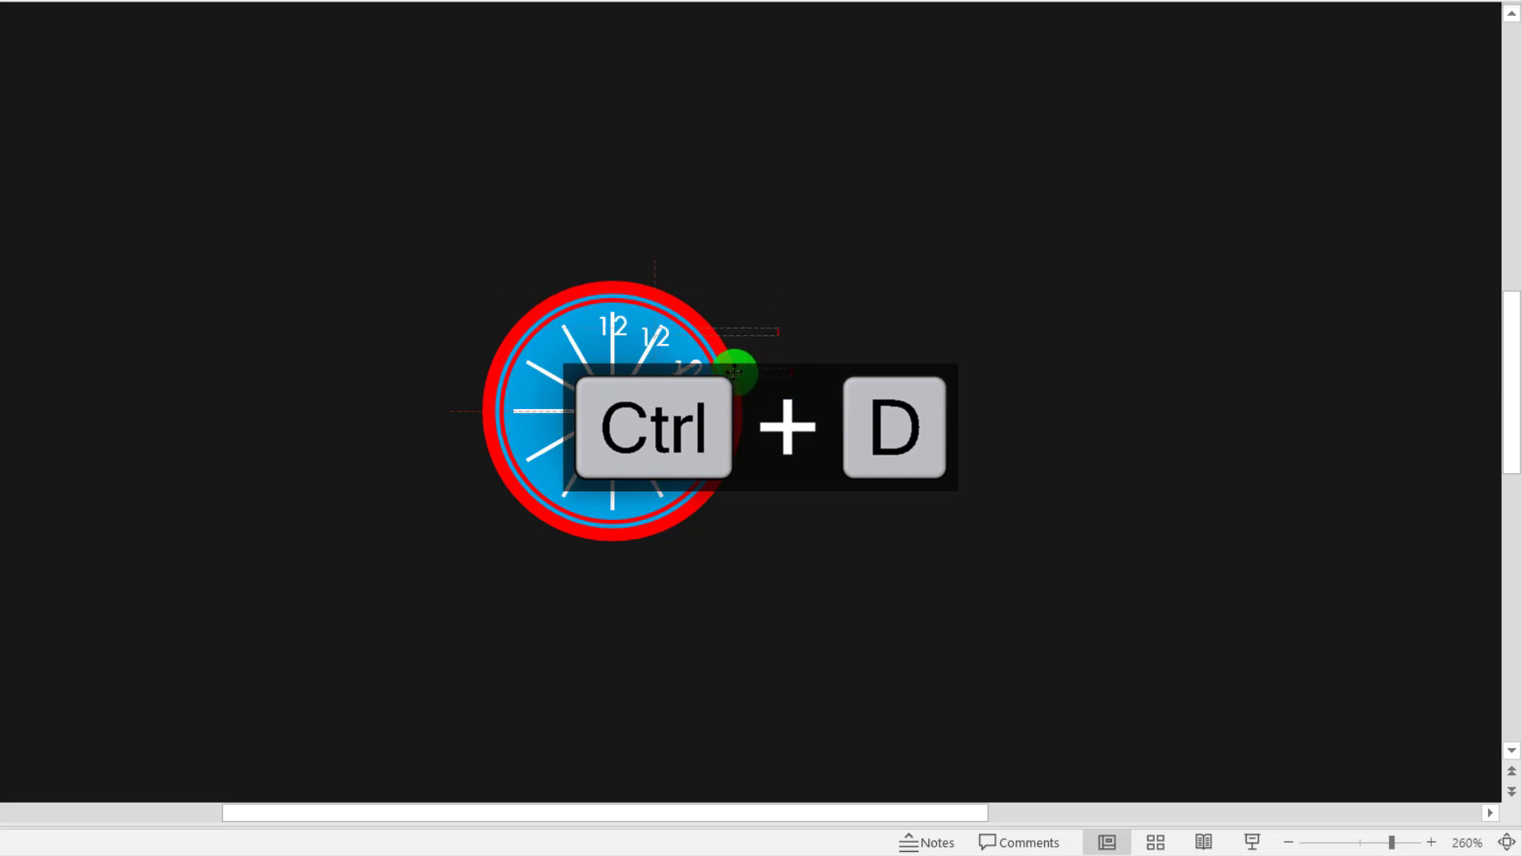
pyautogui.moveTo(734, 372); pyautogui.dragTo(733, 373)
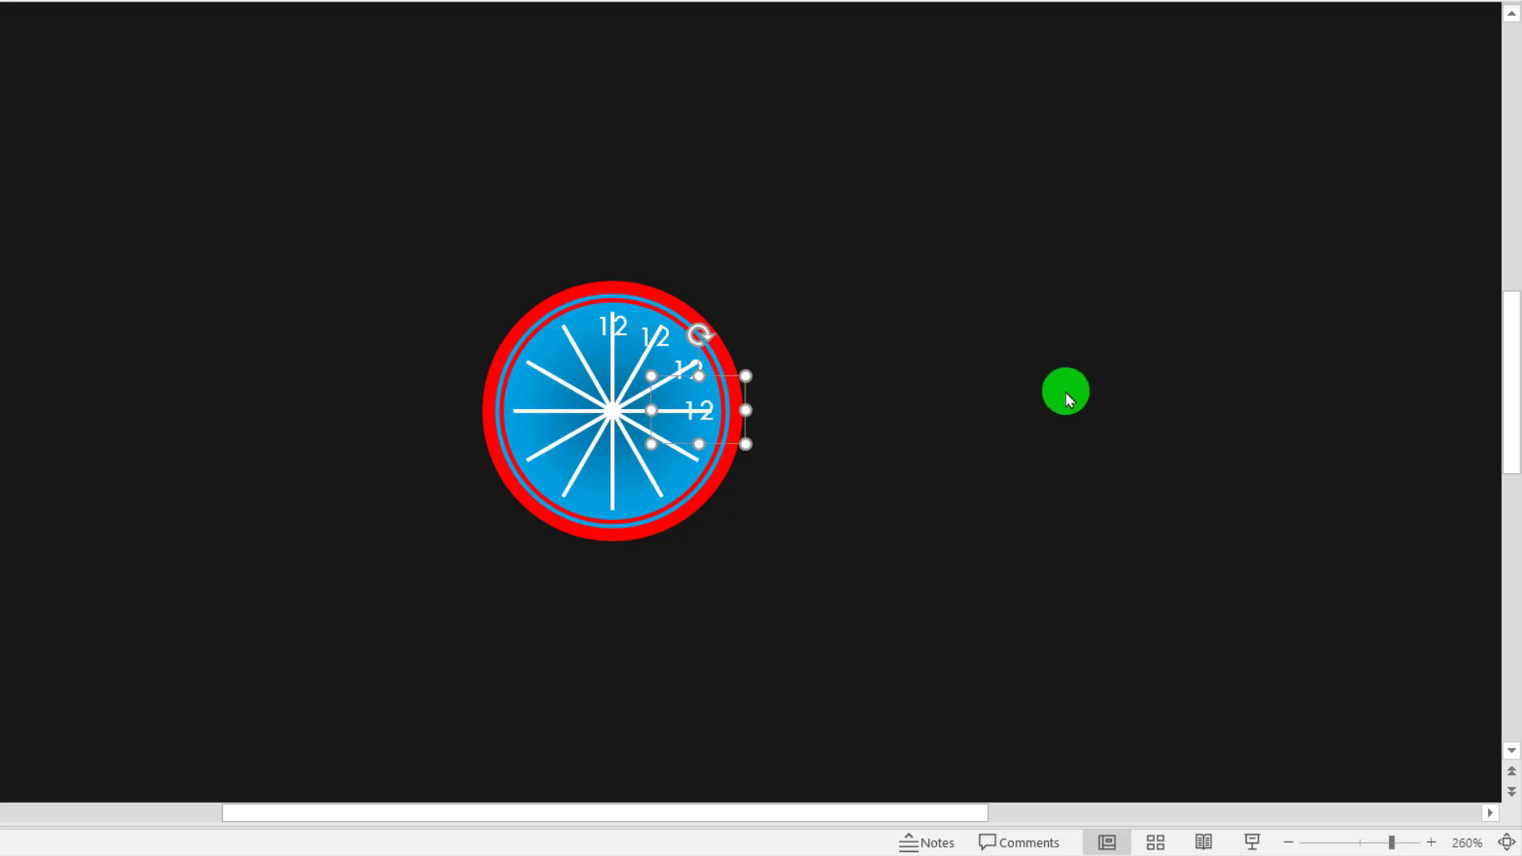
pyautogui.hotkey('ctrl', 'd')
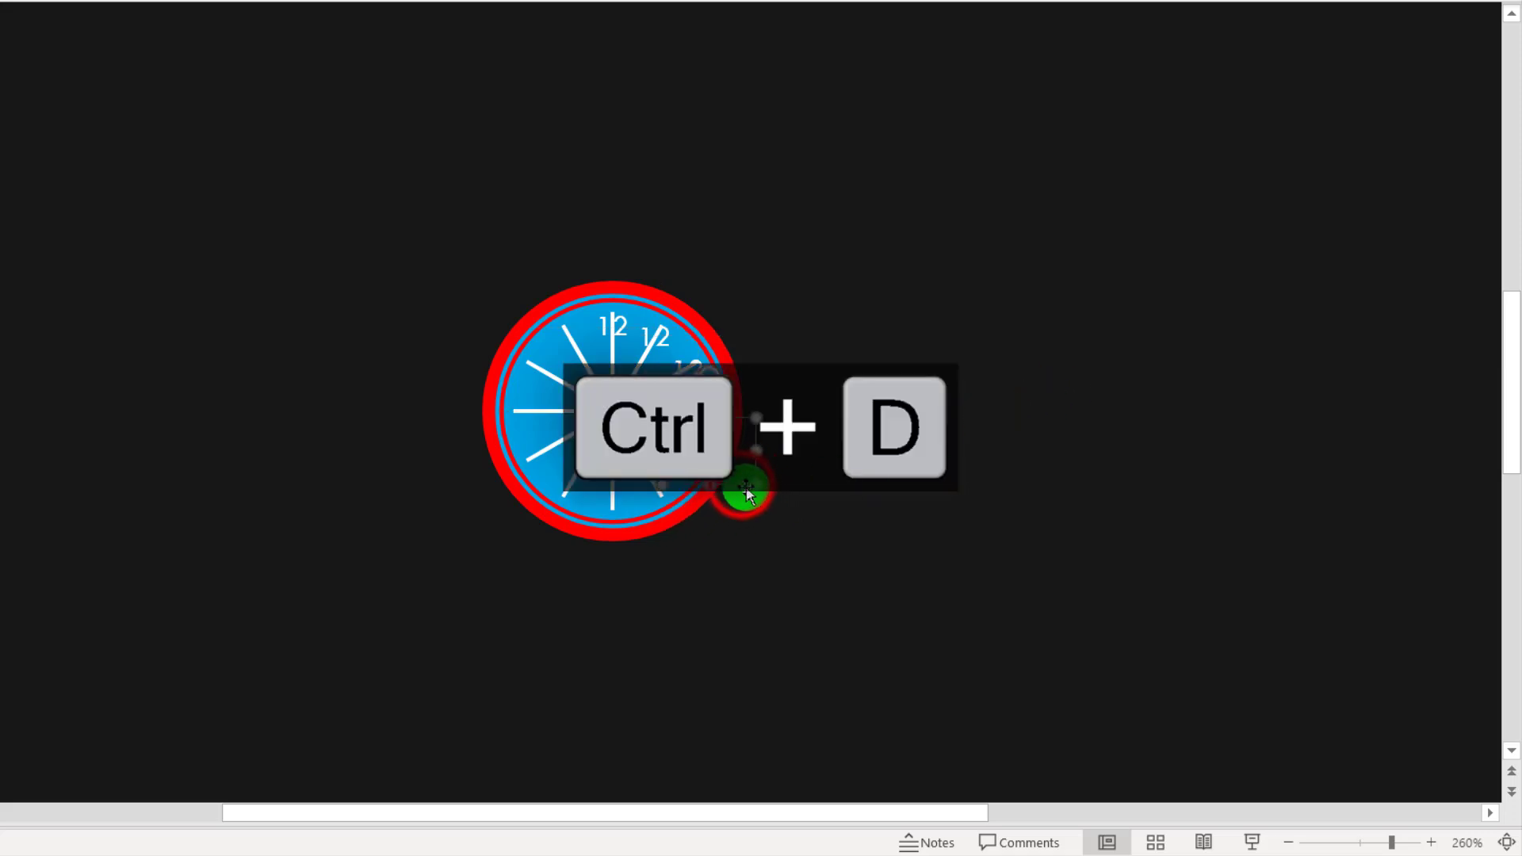
pyautogui.moveTo(747, 493); pyautogui.dragTo(717, 489)
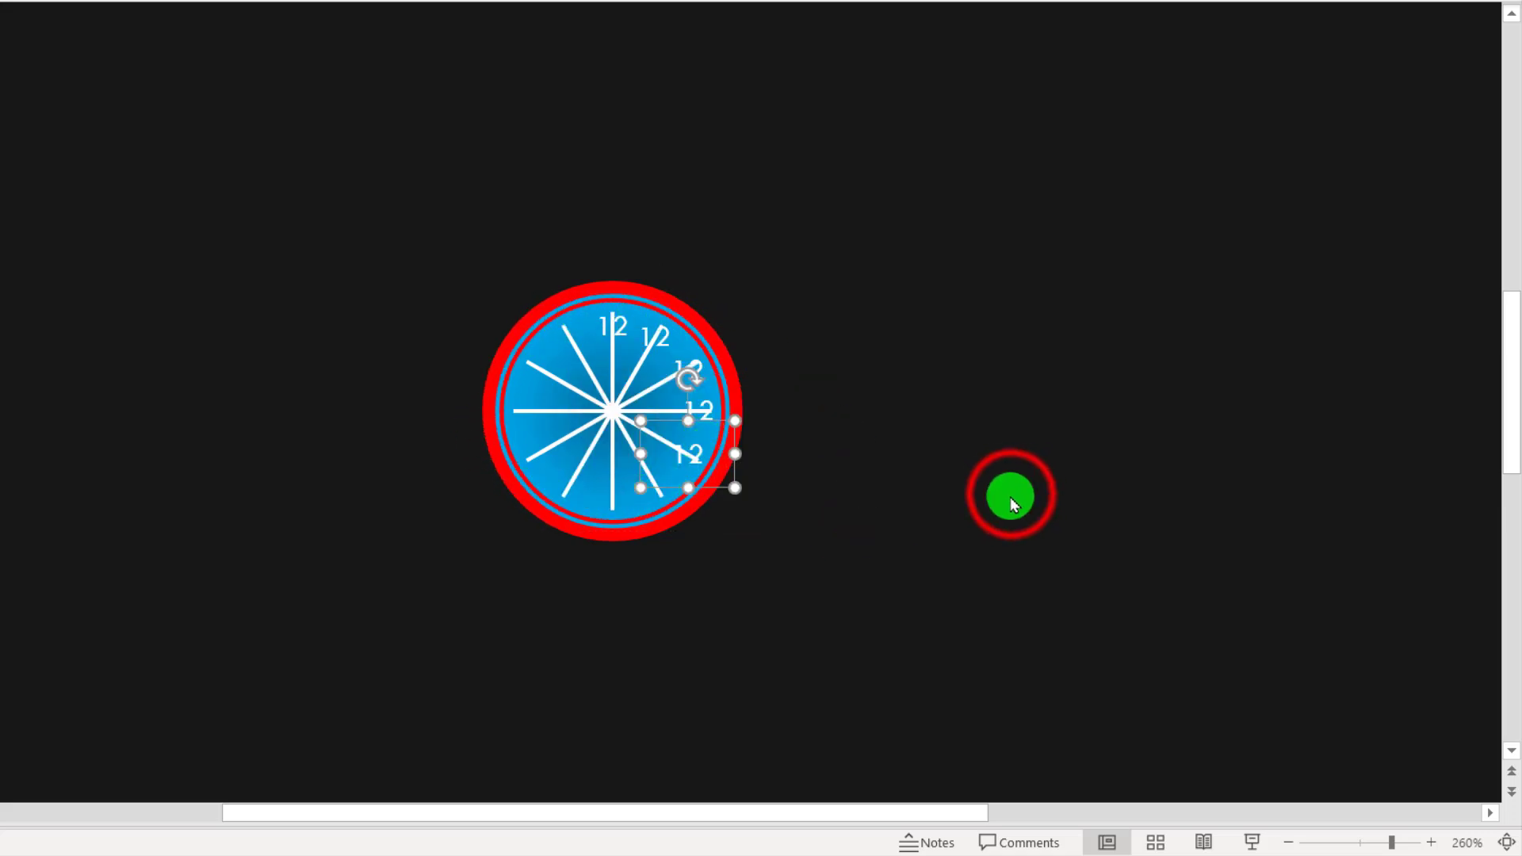
pyautogui.click(1008, 497)
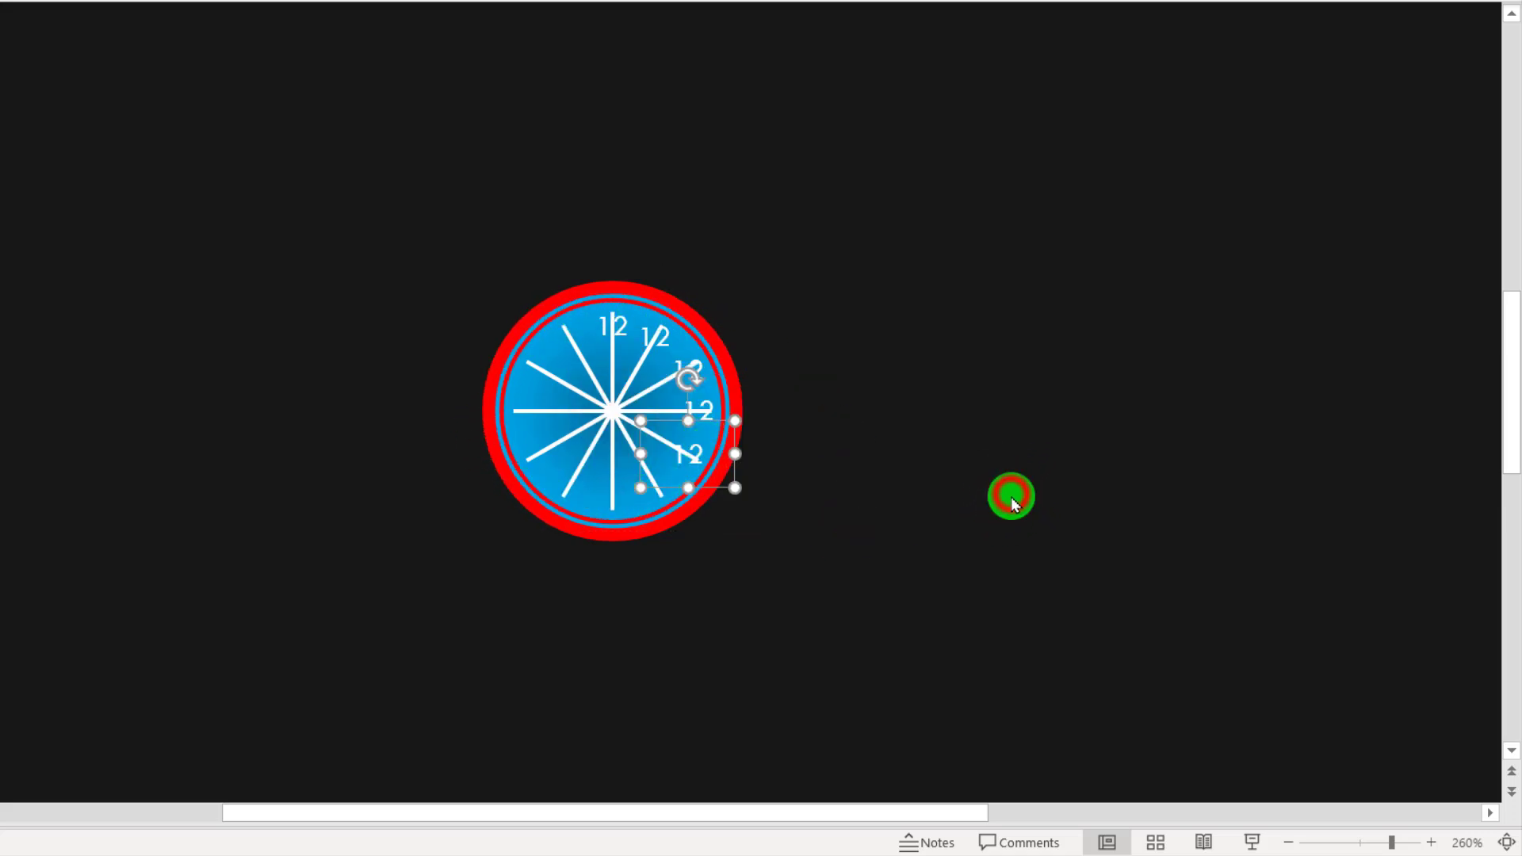
pyautogui.click(667, 333)
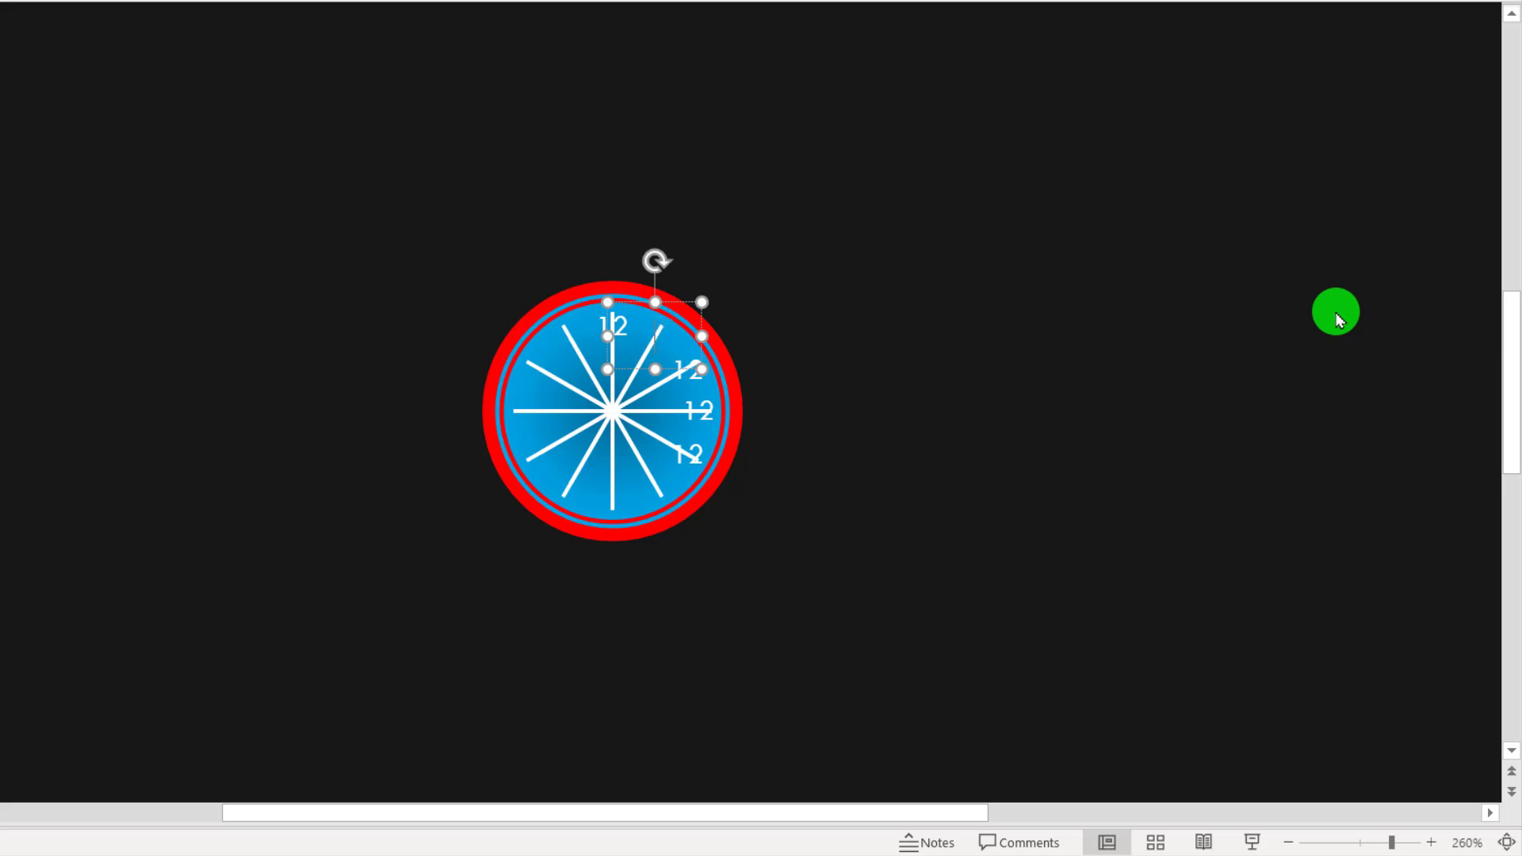
# Renumber the copied labels 01, 02, 03 and 04
pyautogui.write('01')
pyautogui.click(1170, 349)
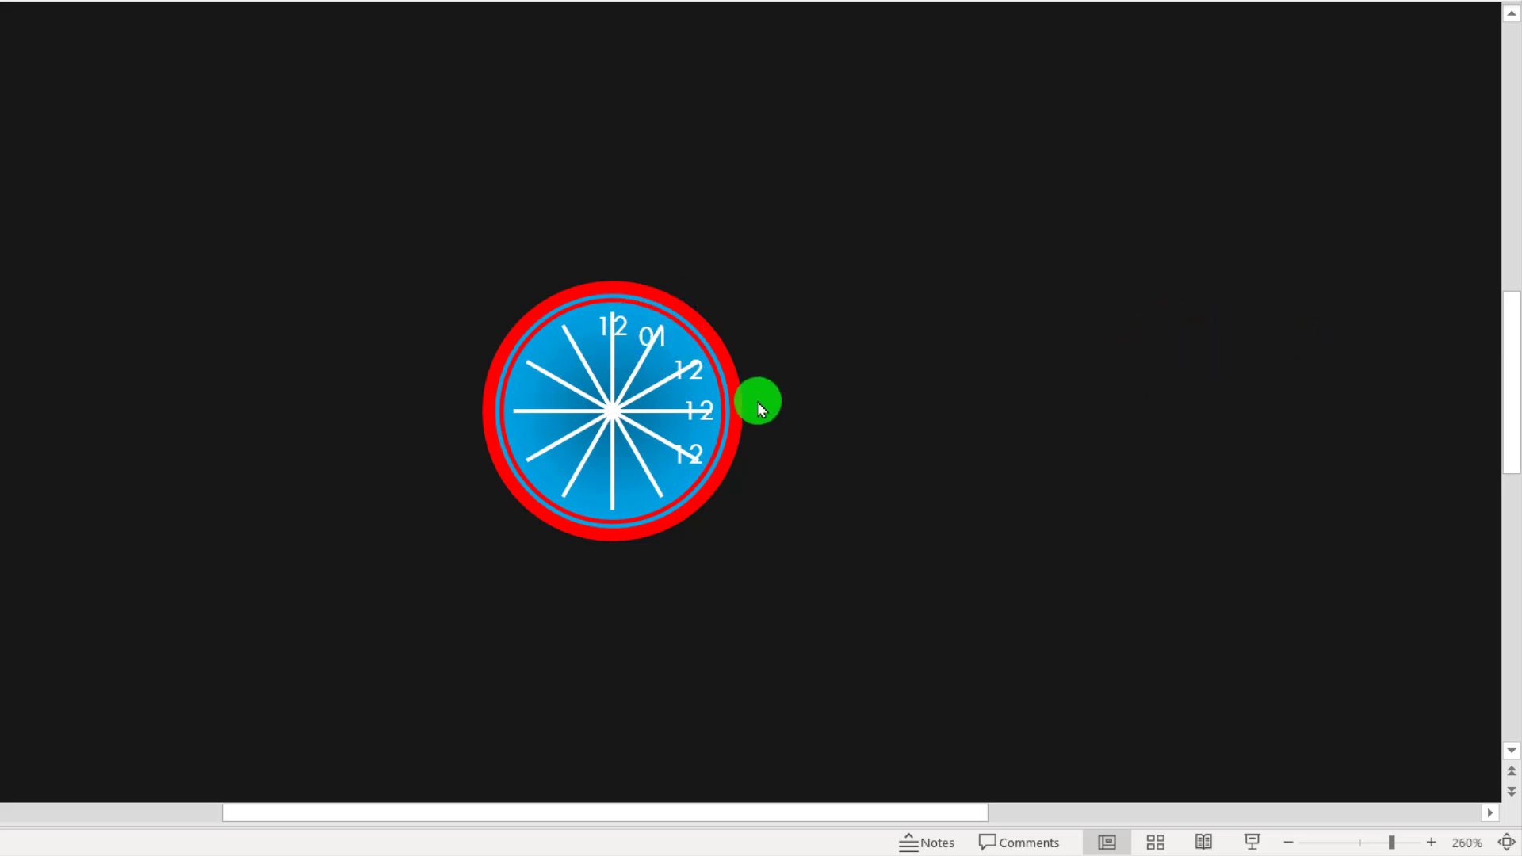
pyautogui.click(688, 368)
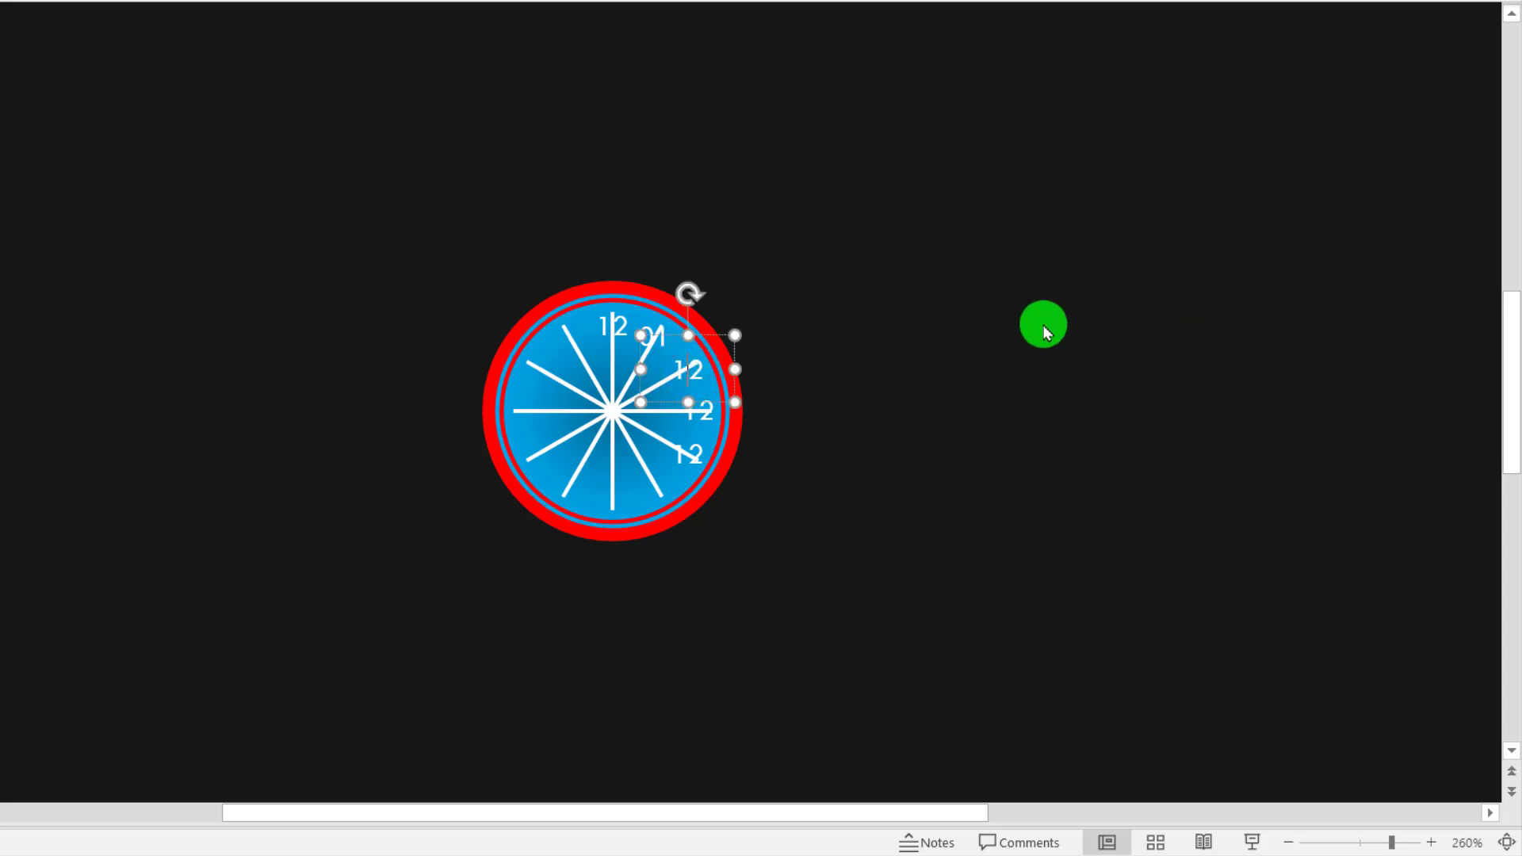
pyautogui.write('02')
pyautogui.click(701, 410)
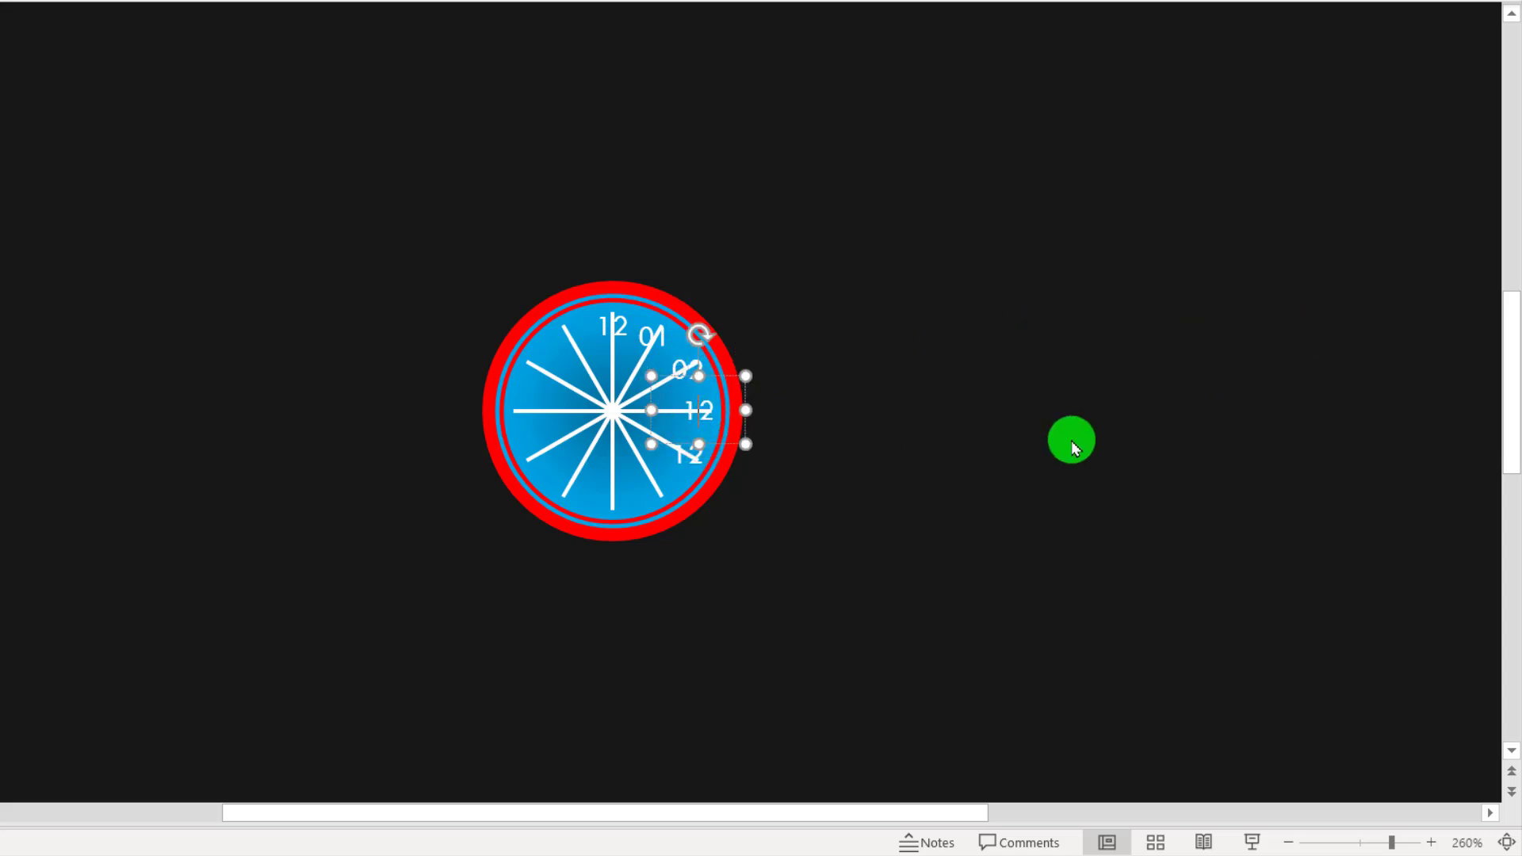
pyautogui.hotkey('ctrl', 'a')
pyautogui.write('03')
pyautogui.click(701, 454)
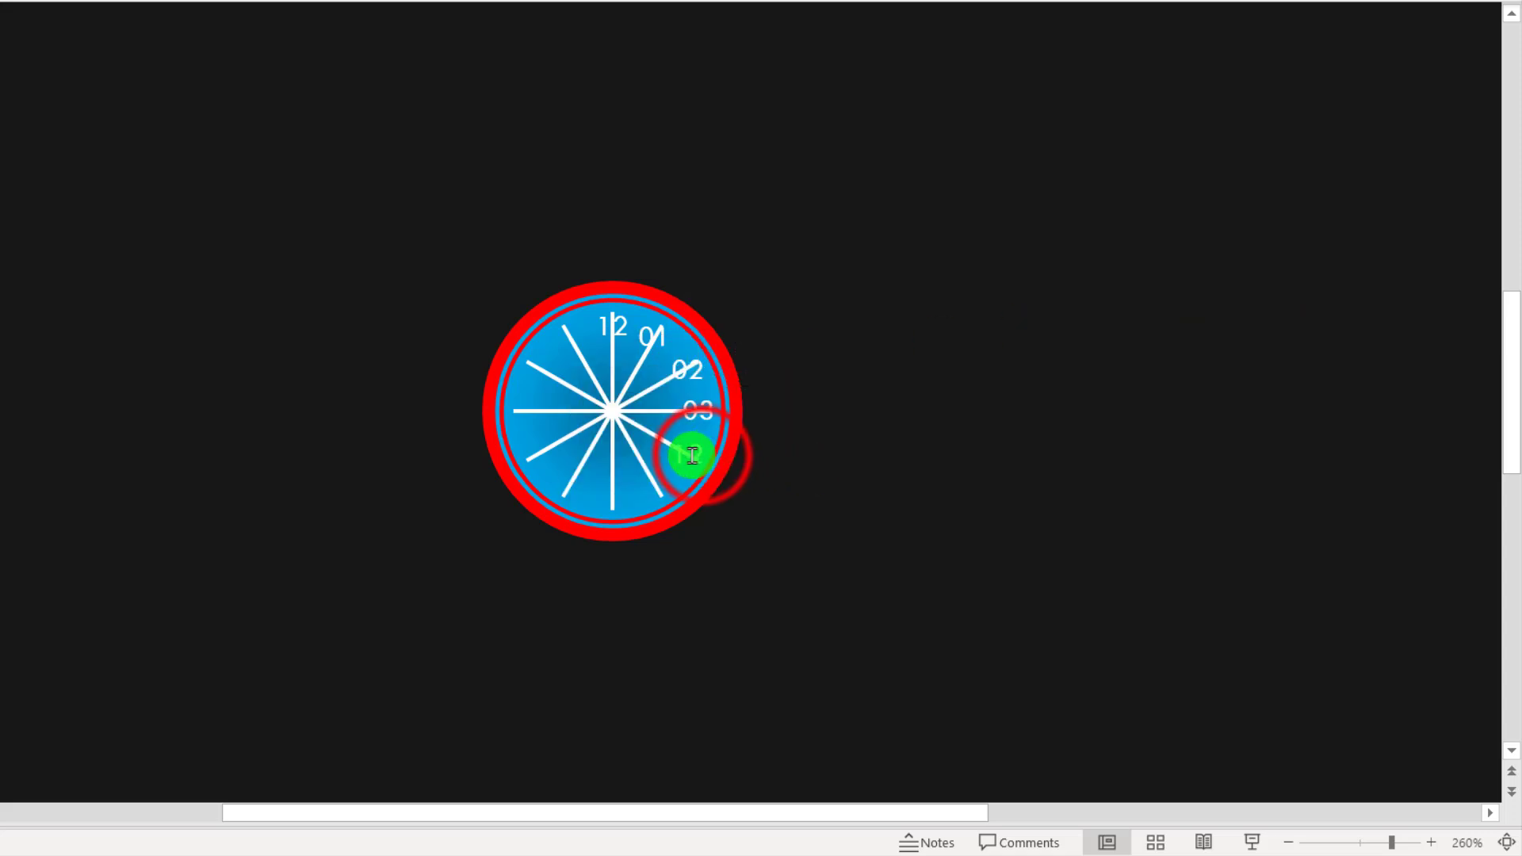
pyautogui.write('04')
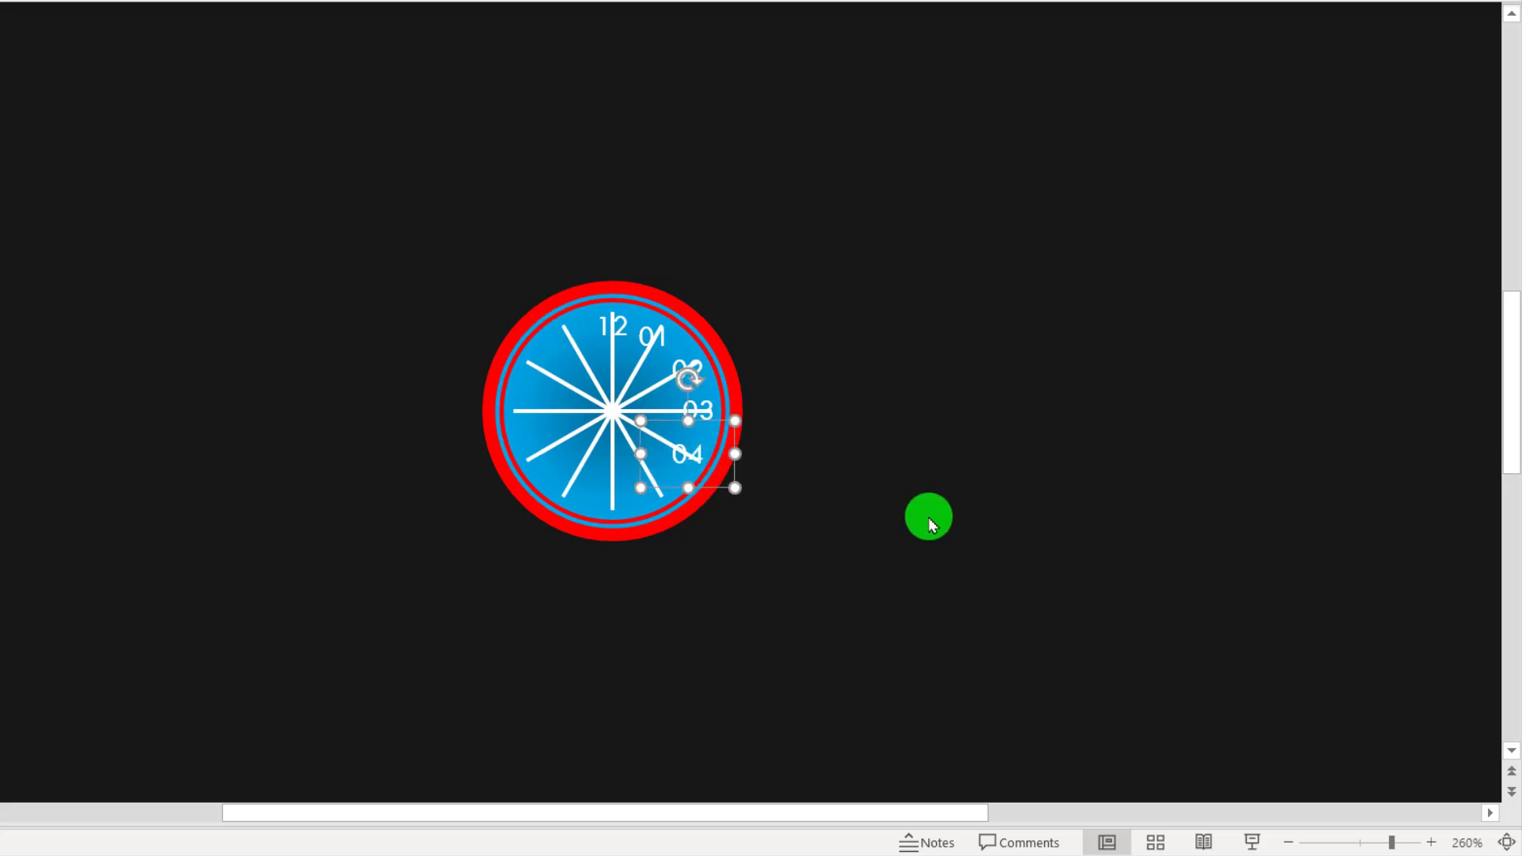
# Duplicate more labels around the lower and left dial, numbering them through 11
pyautogui.hotkey('ctrl', 'd')
pyautogui.moveTo(678, 496)
pyautogui.mouseDown()
pyautogui.moveTo(543, 486)
pyautogui.moveTo(500, 442)
pyautogui.moveTo(486, 333)
pyautogui.mouseUp()
pyautogui.hotkey('ctrl', 'd')
pyautogui.write('09')
pyautogui.hotkey('ctrl', 'd')
pyautogui.write('10')
pyautogui.hotkey('ctrl', 'd')
pyautogui.moveTo(598, 354); pyautogui.dragTo(520, 296)
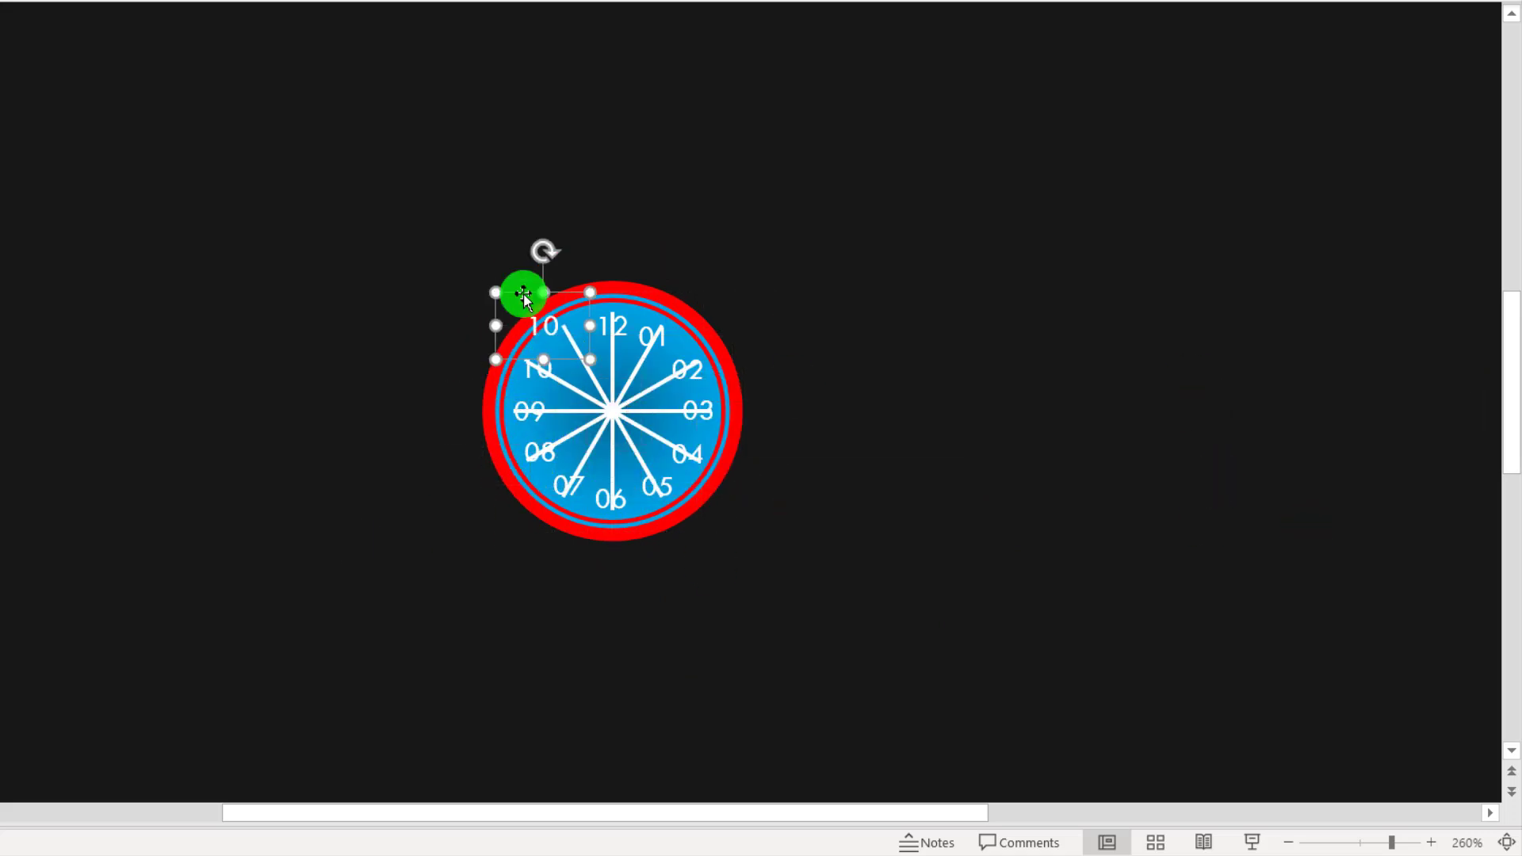
pyautogui.write('1')
pyautogui.hotkey('ctrl', 'd')
pyautogui.moveTo(605, 326); pyautogui.dragTo(686, 301)
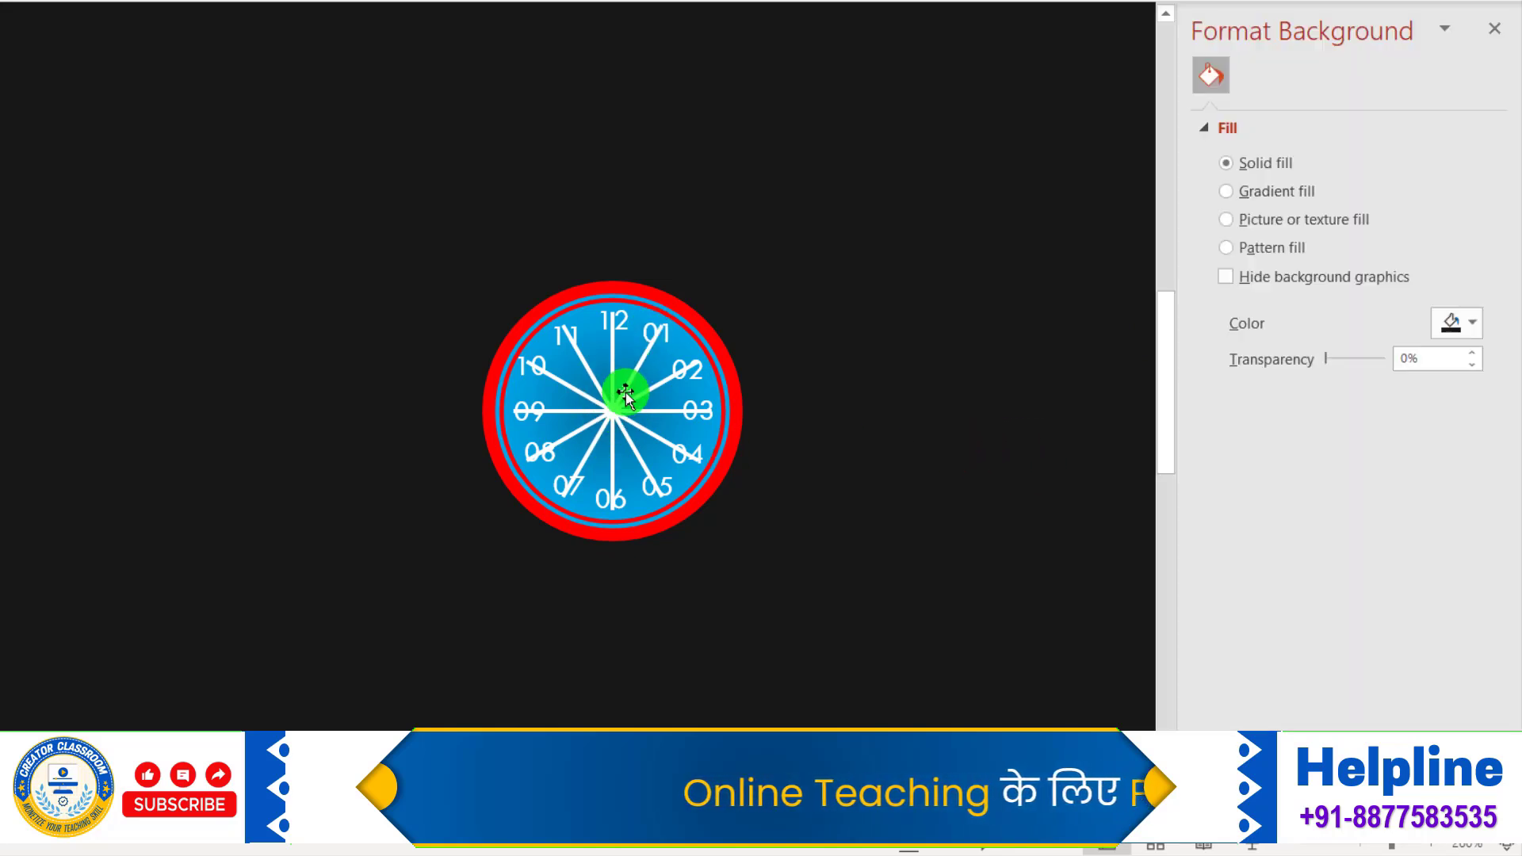
# Delete the selected spoke shape and close the Format Background pane
pyautogui.click(615, 416)
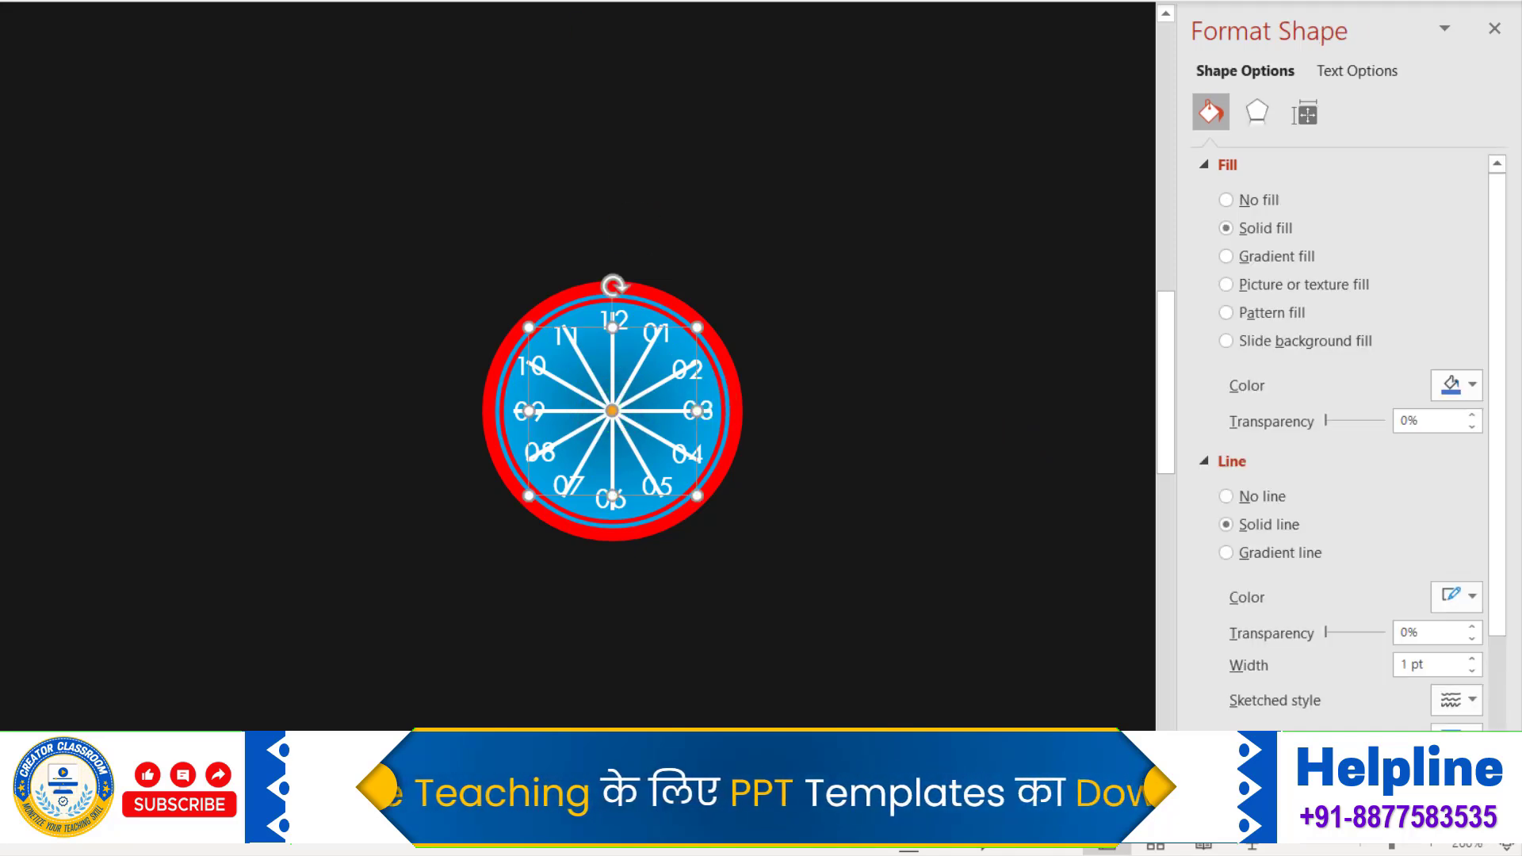
pyautogui.press('Delete')
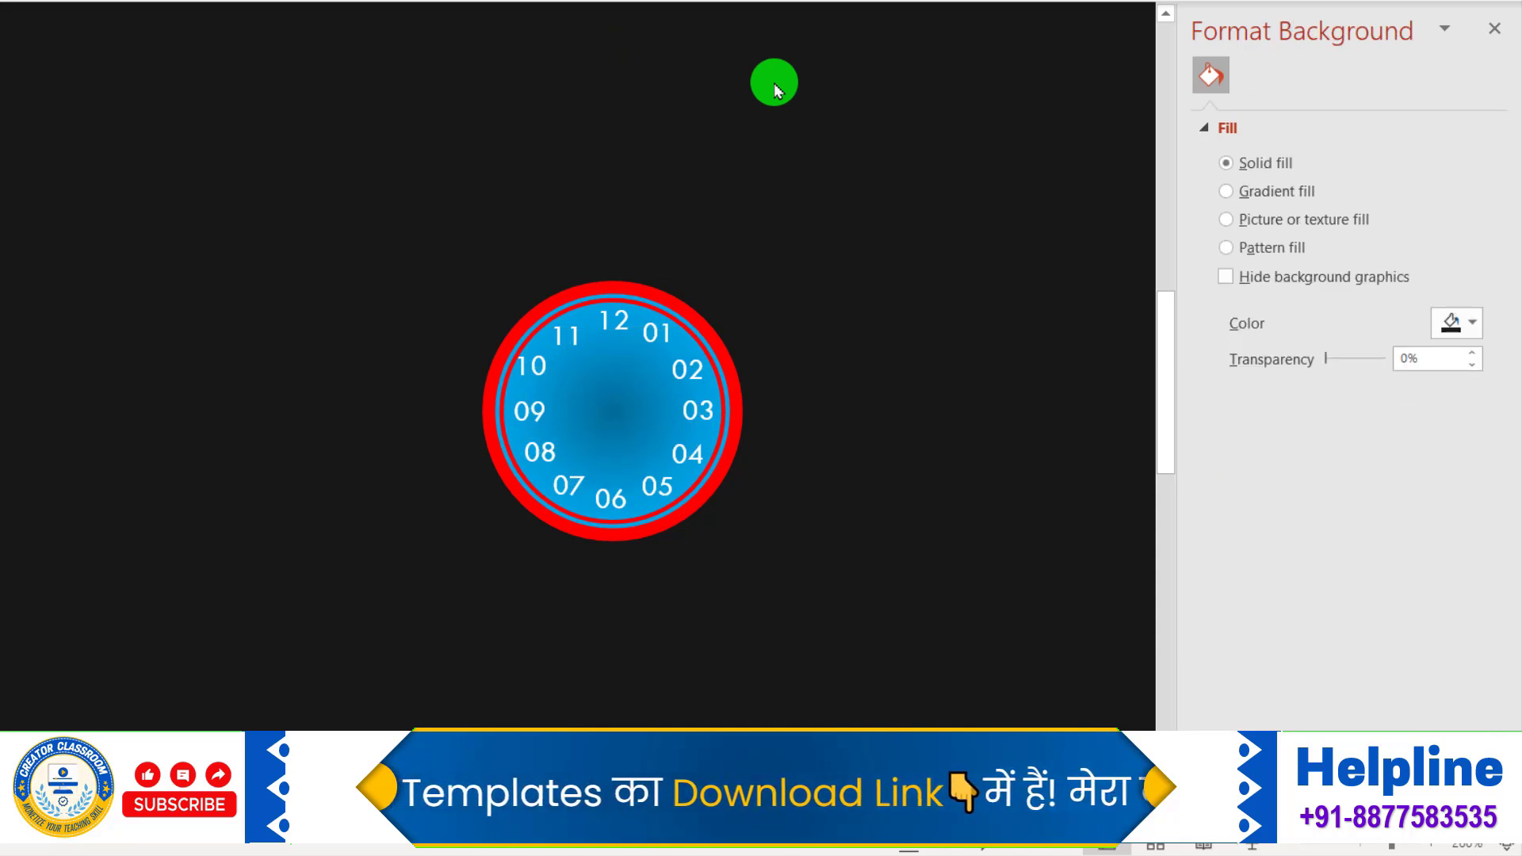
pyautogui.click(1494, 29)
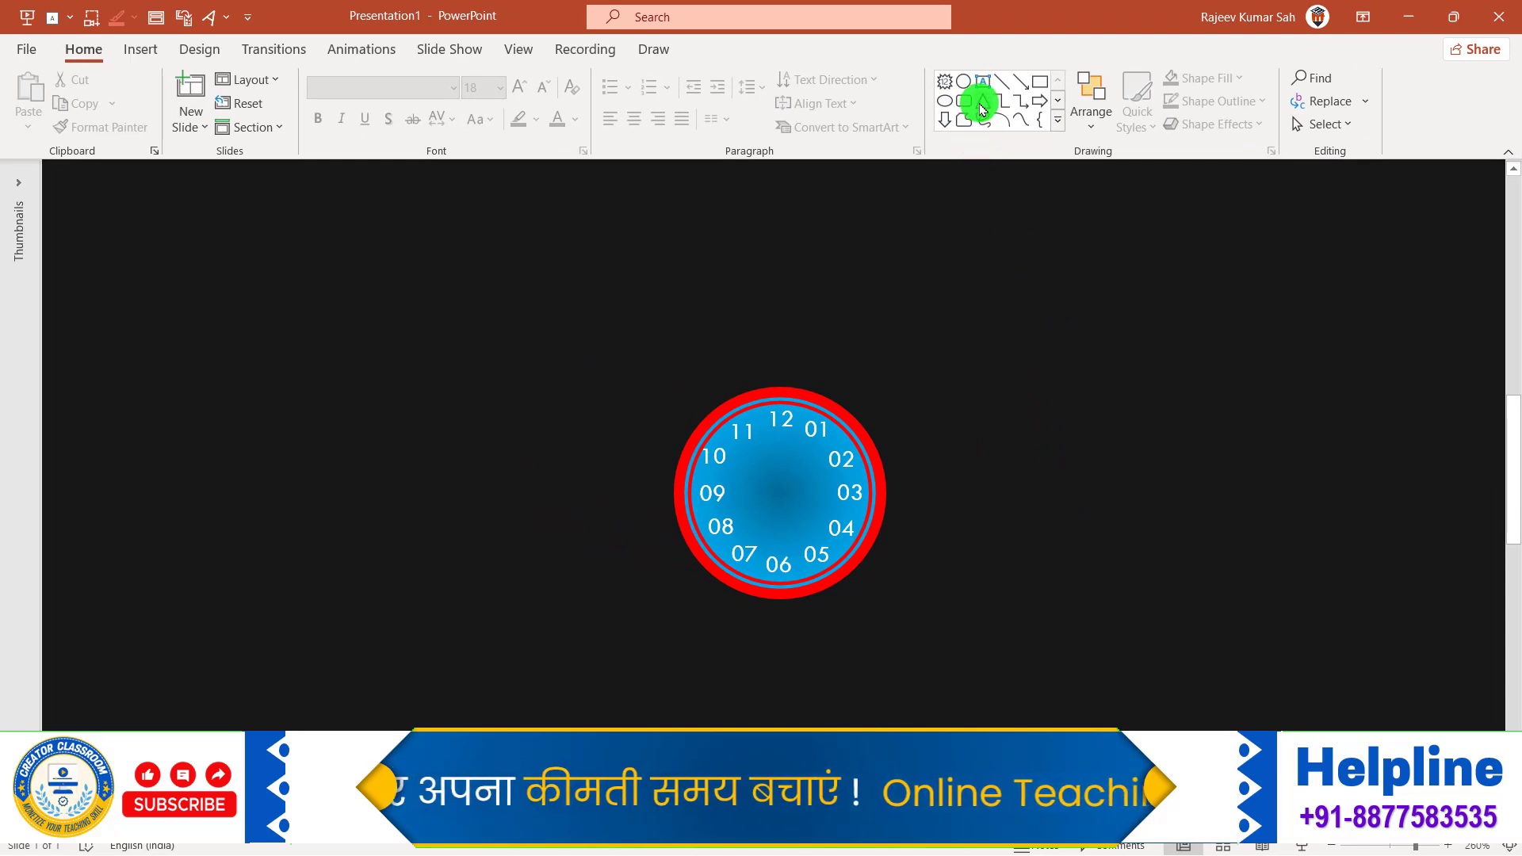
# Draw a thin, tall isosceles triangle beside the clock as a needle
pyautogui.click(988, 106)
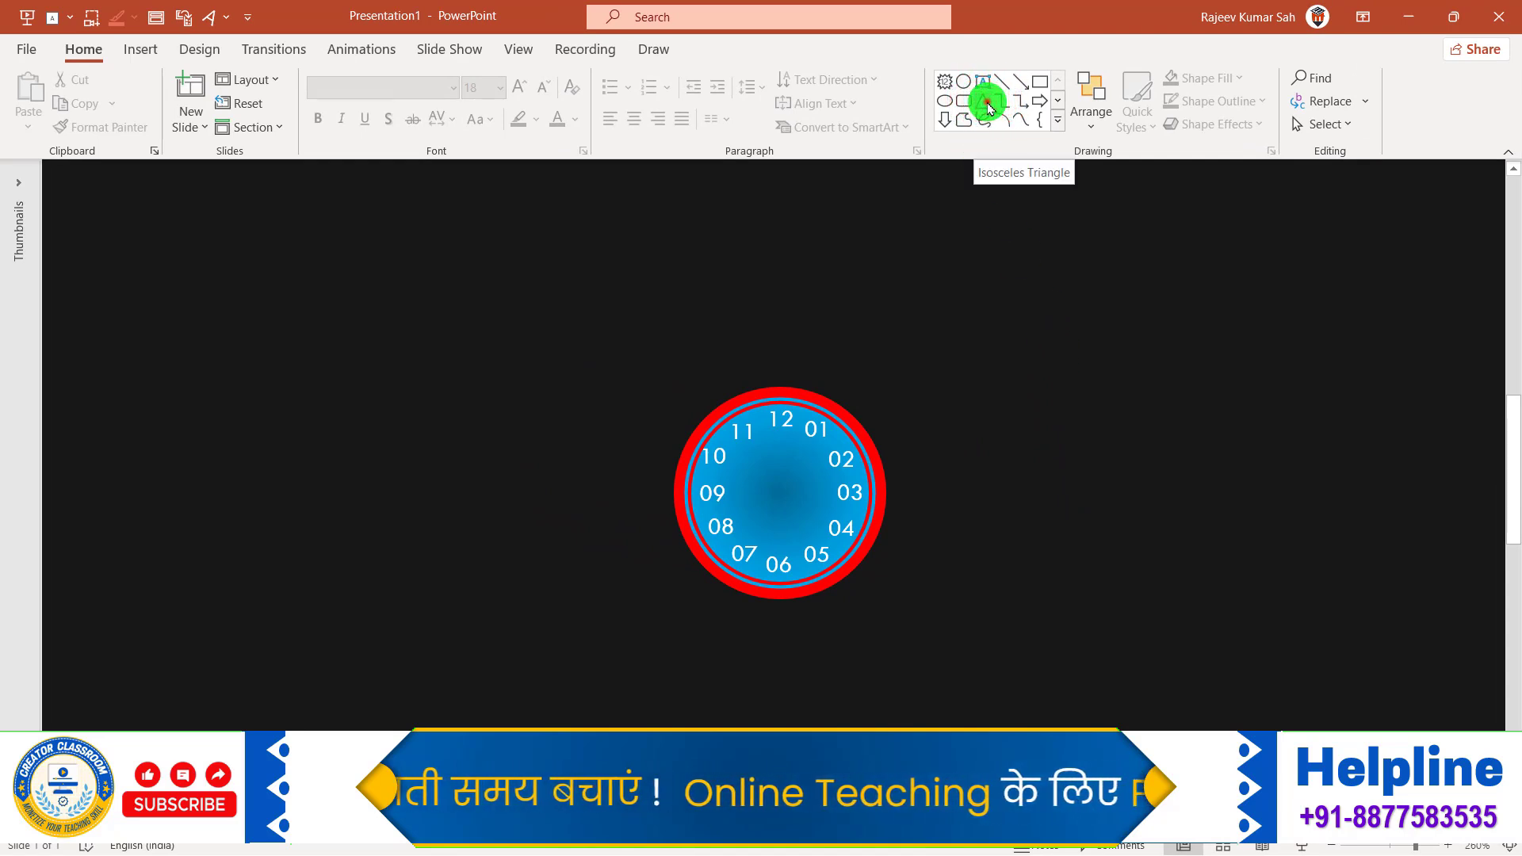
pyautogui.moveTo(955, 302); pyautogui.dragTo(1029, 365)
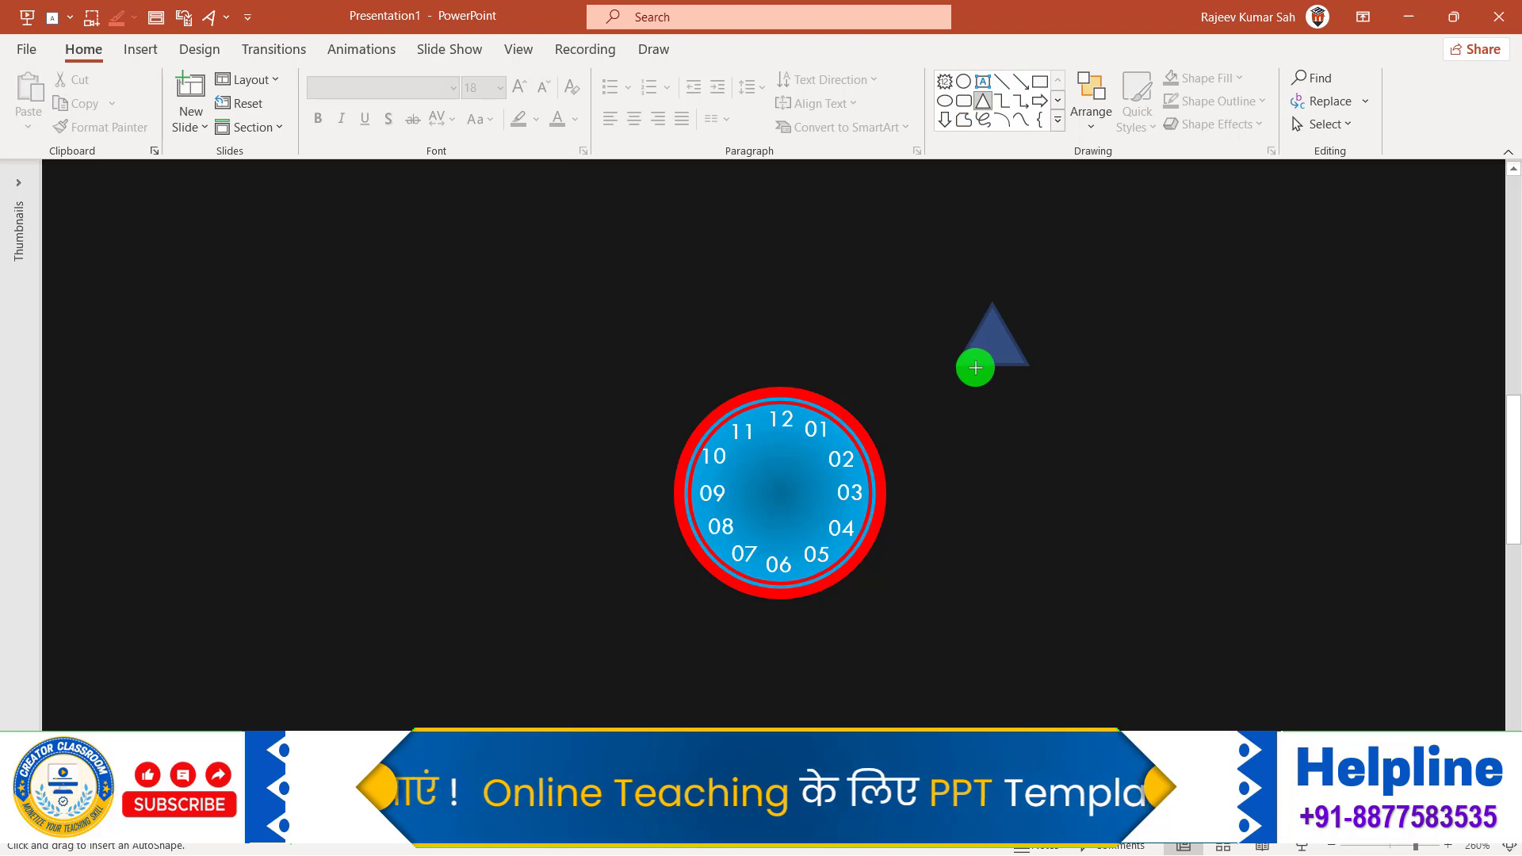
pyautogui.moveTo(975, 368); pyautogui.dragTo(974, 368)
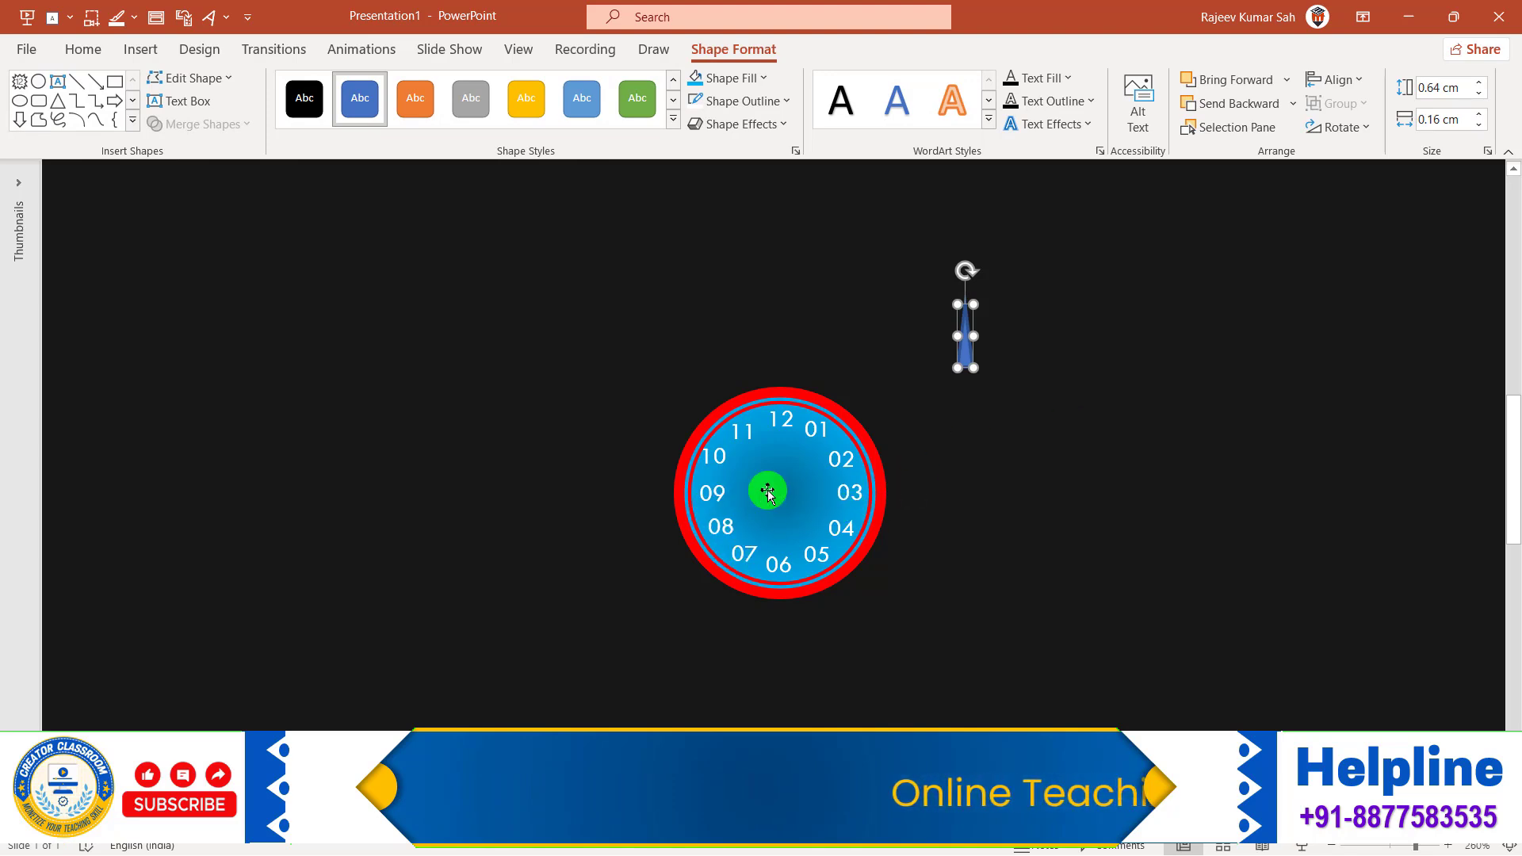
# Turn on slide Guides from View and reselect the triangle
pyautogui.click(519, 50)
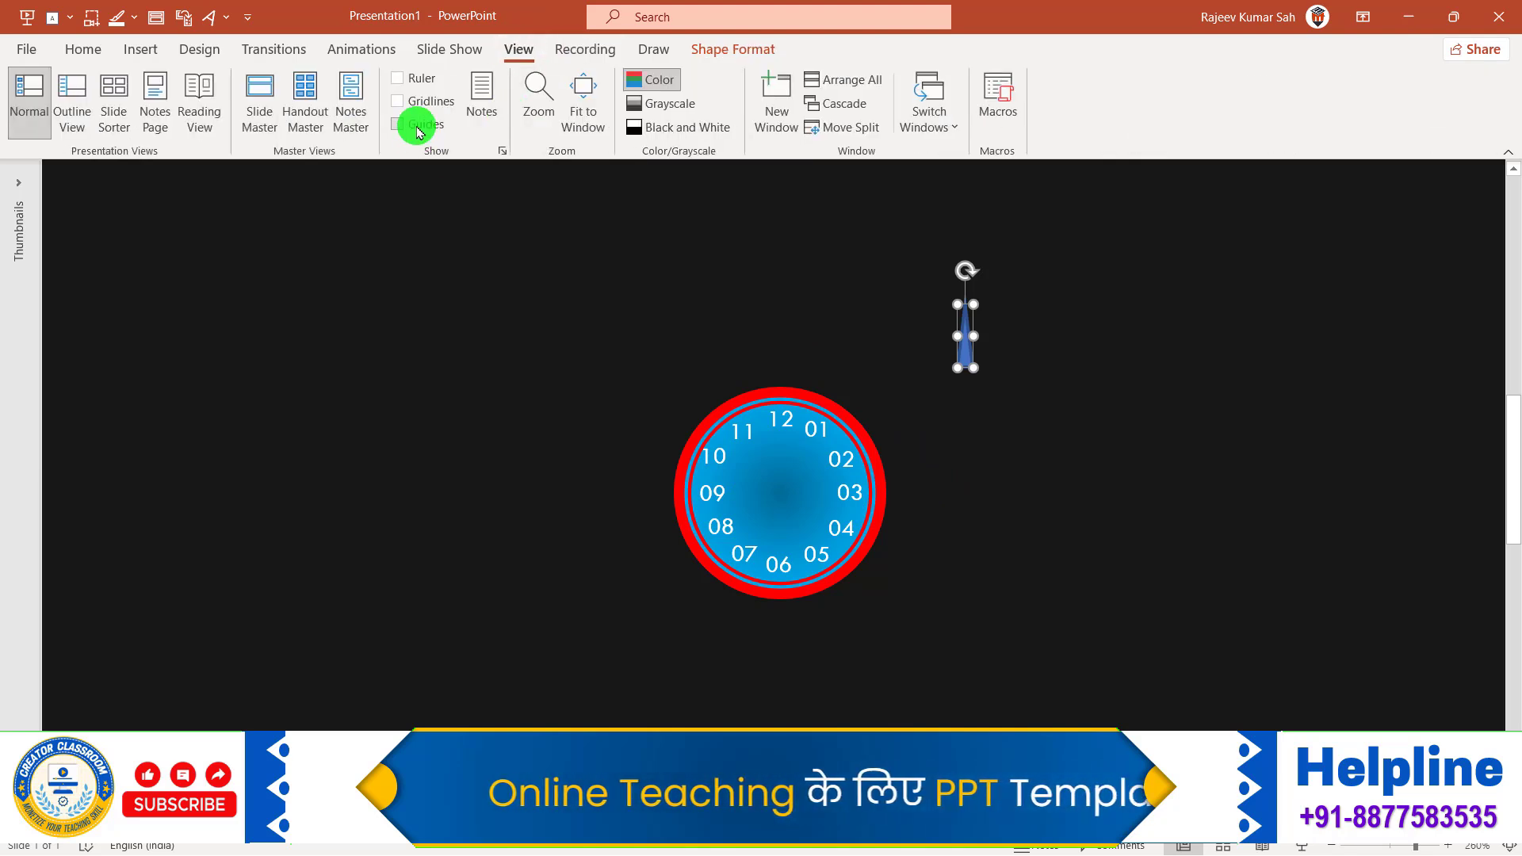
pyautogui.click(397, 125)
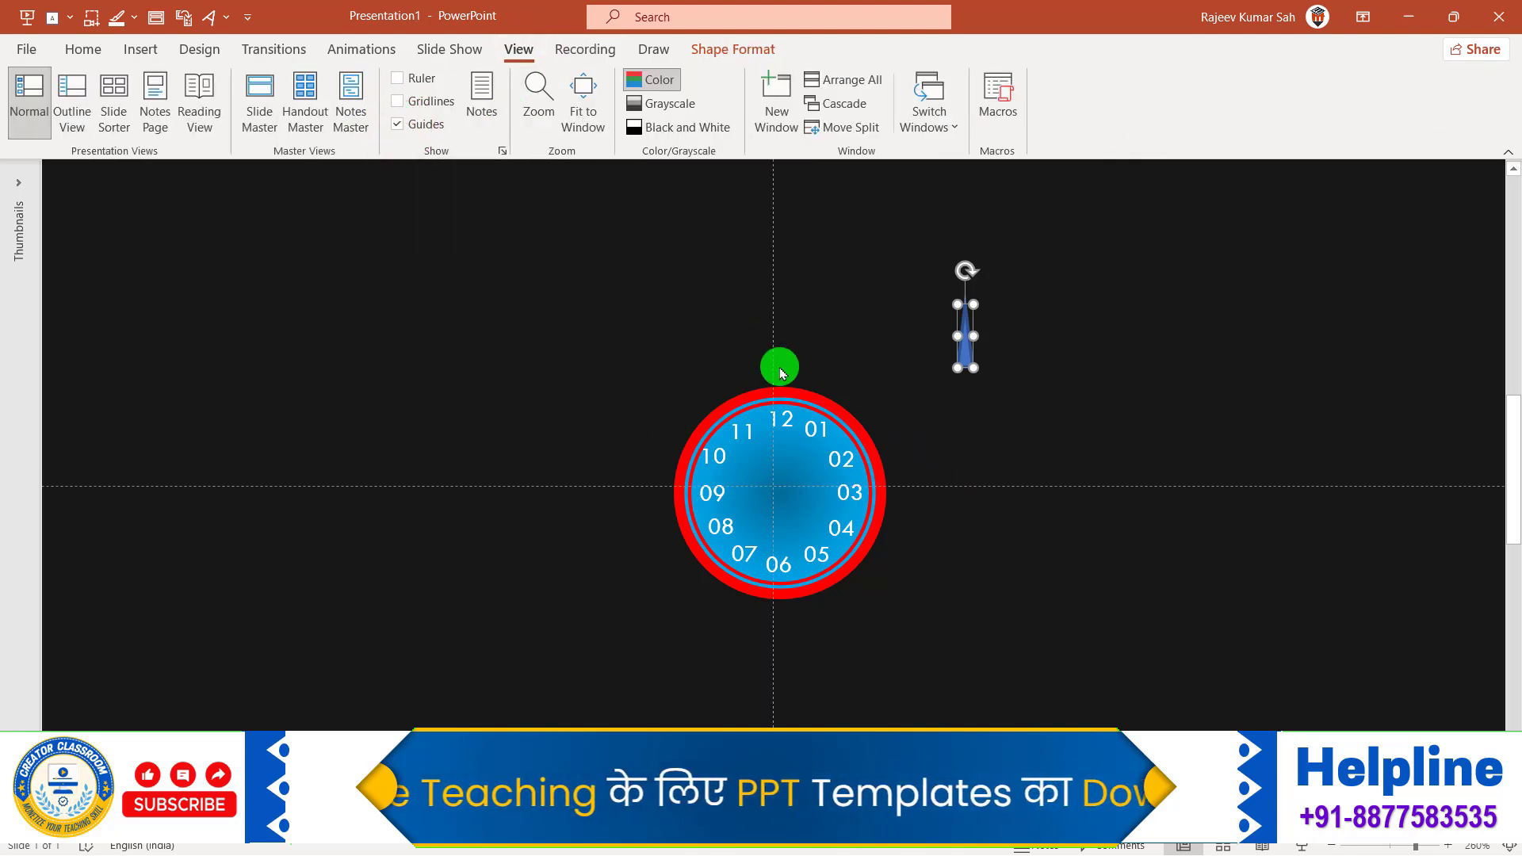
pyautogui.click(1036, 358)
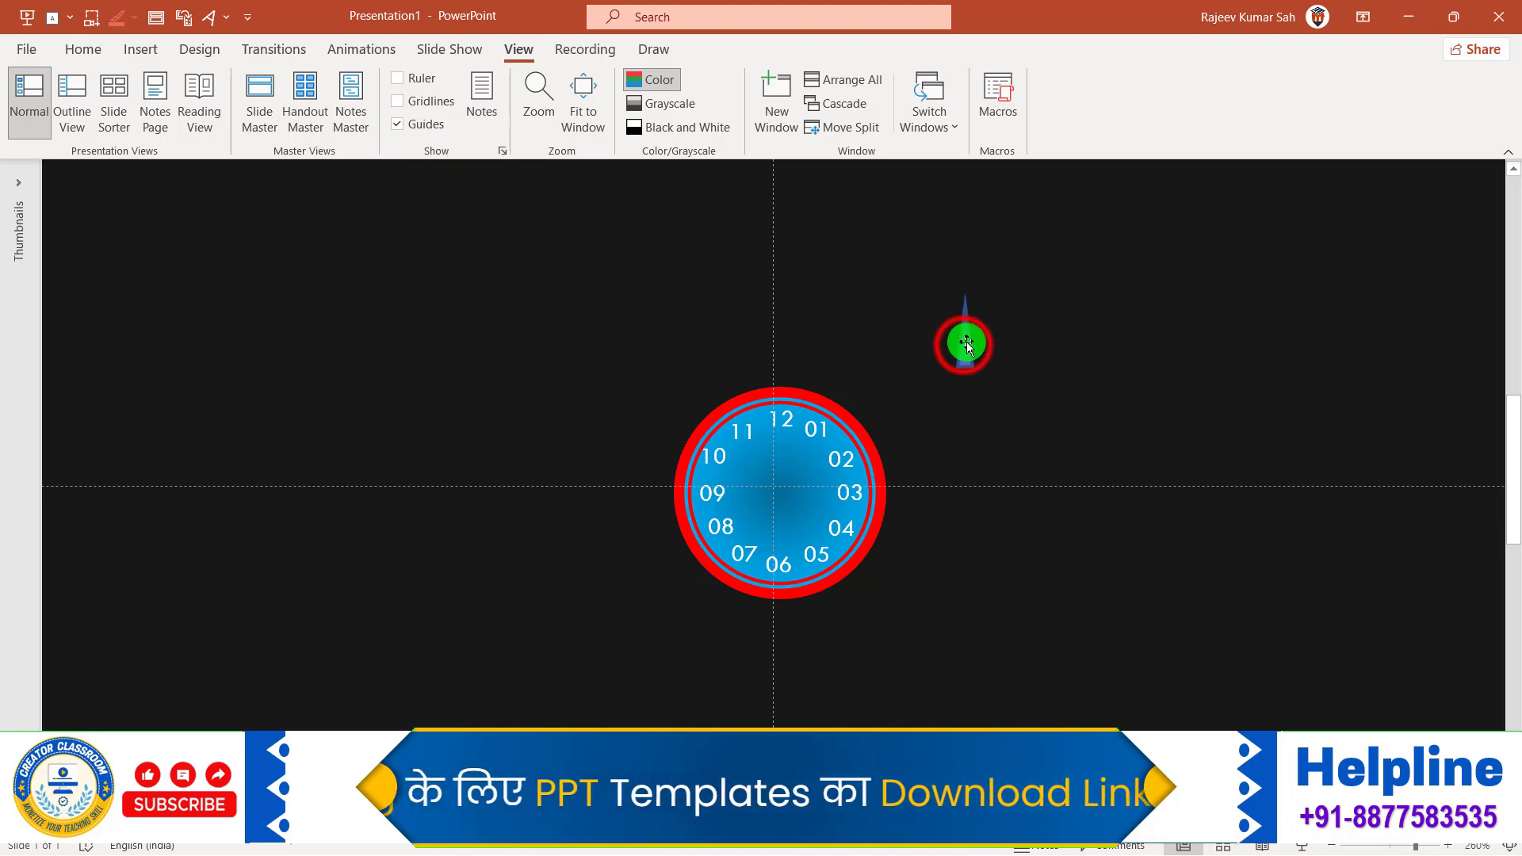
pyautogui.click(963, 347)
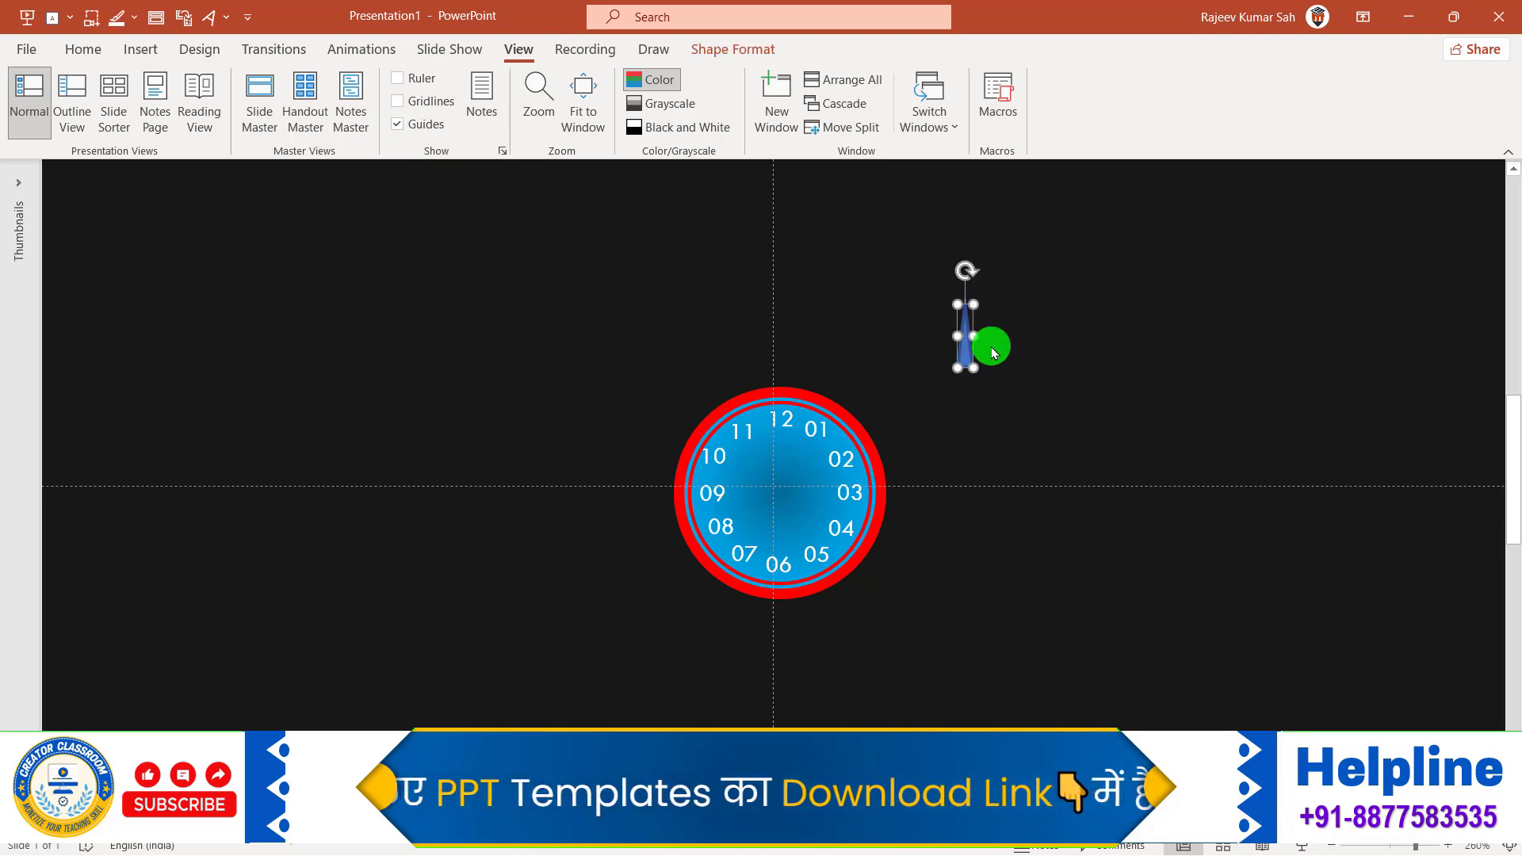
# Fill the triangle needle solid red with No Outline
pyautogui.click(733, 49)
pyautogui.click(729, 78)
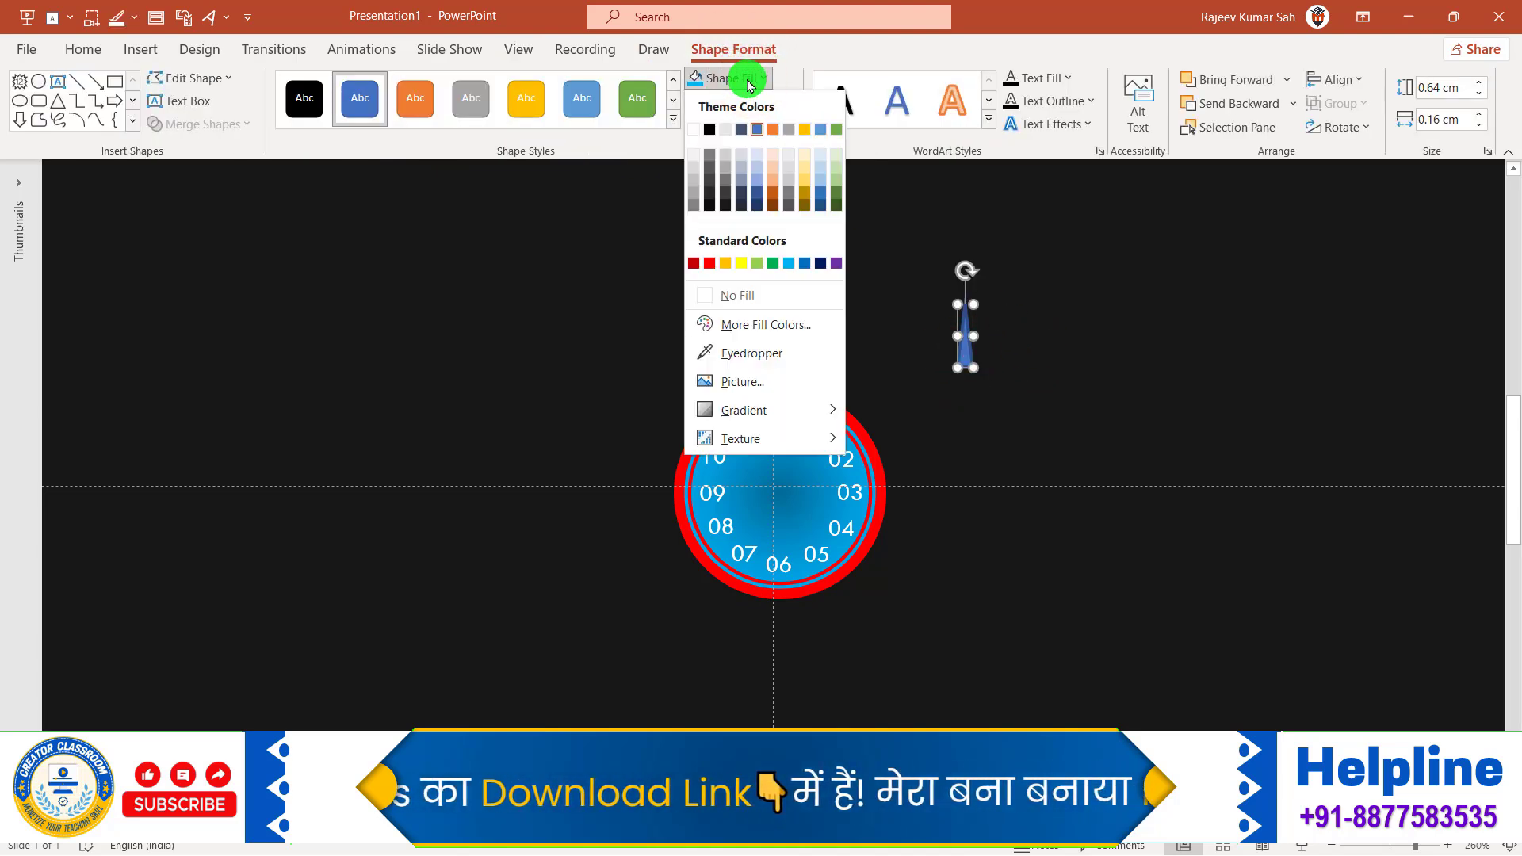
pyautogui.click(709, 263)
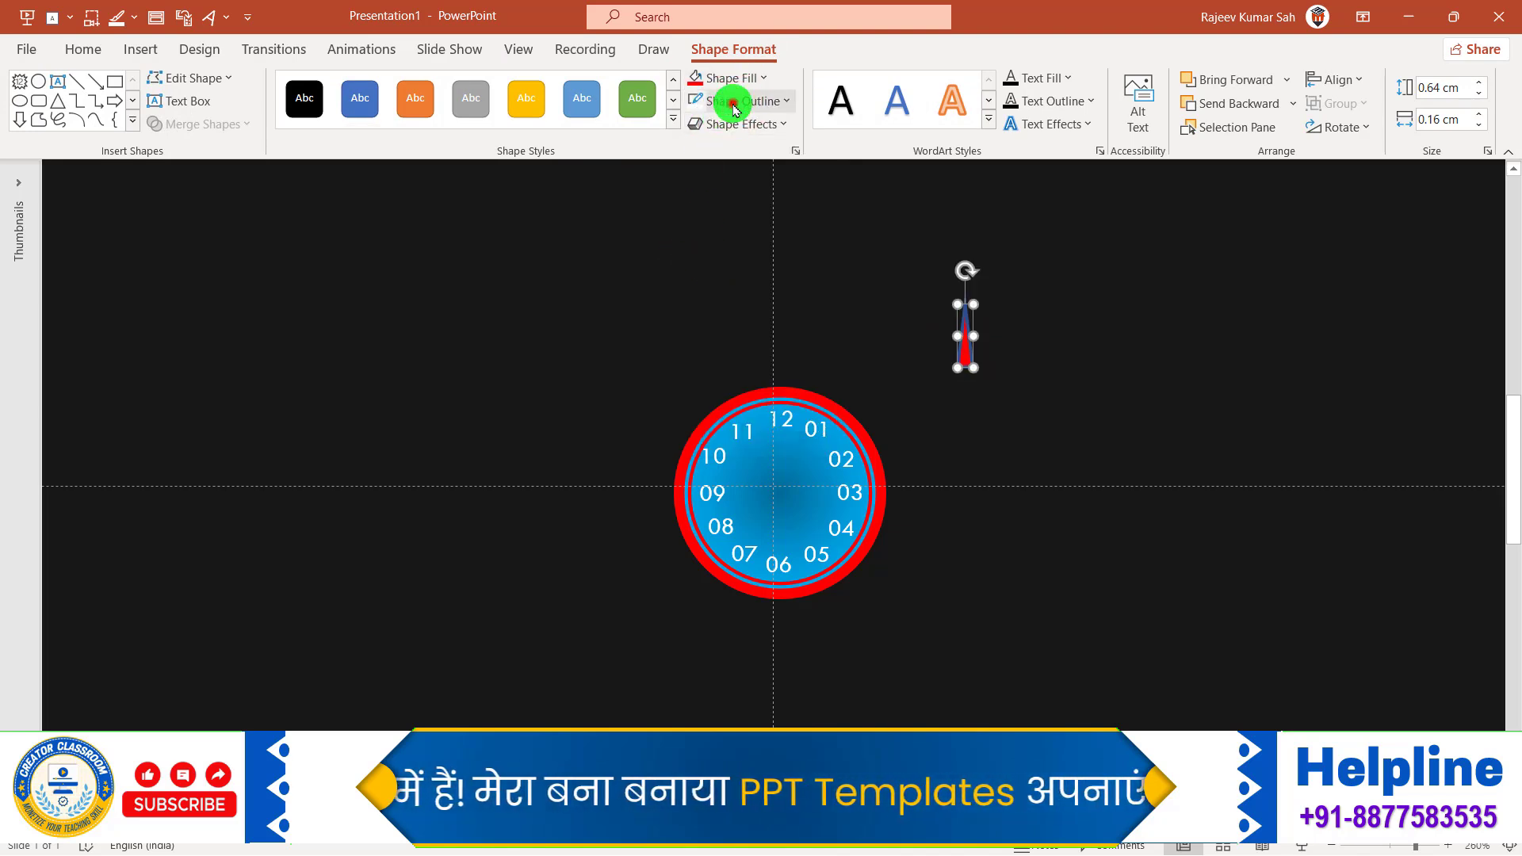
pyautogui.click(737, 101)
pyautogui.click(749, 318)
pyautogui.click(1162, 364)
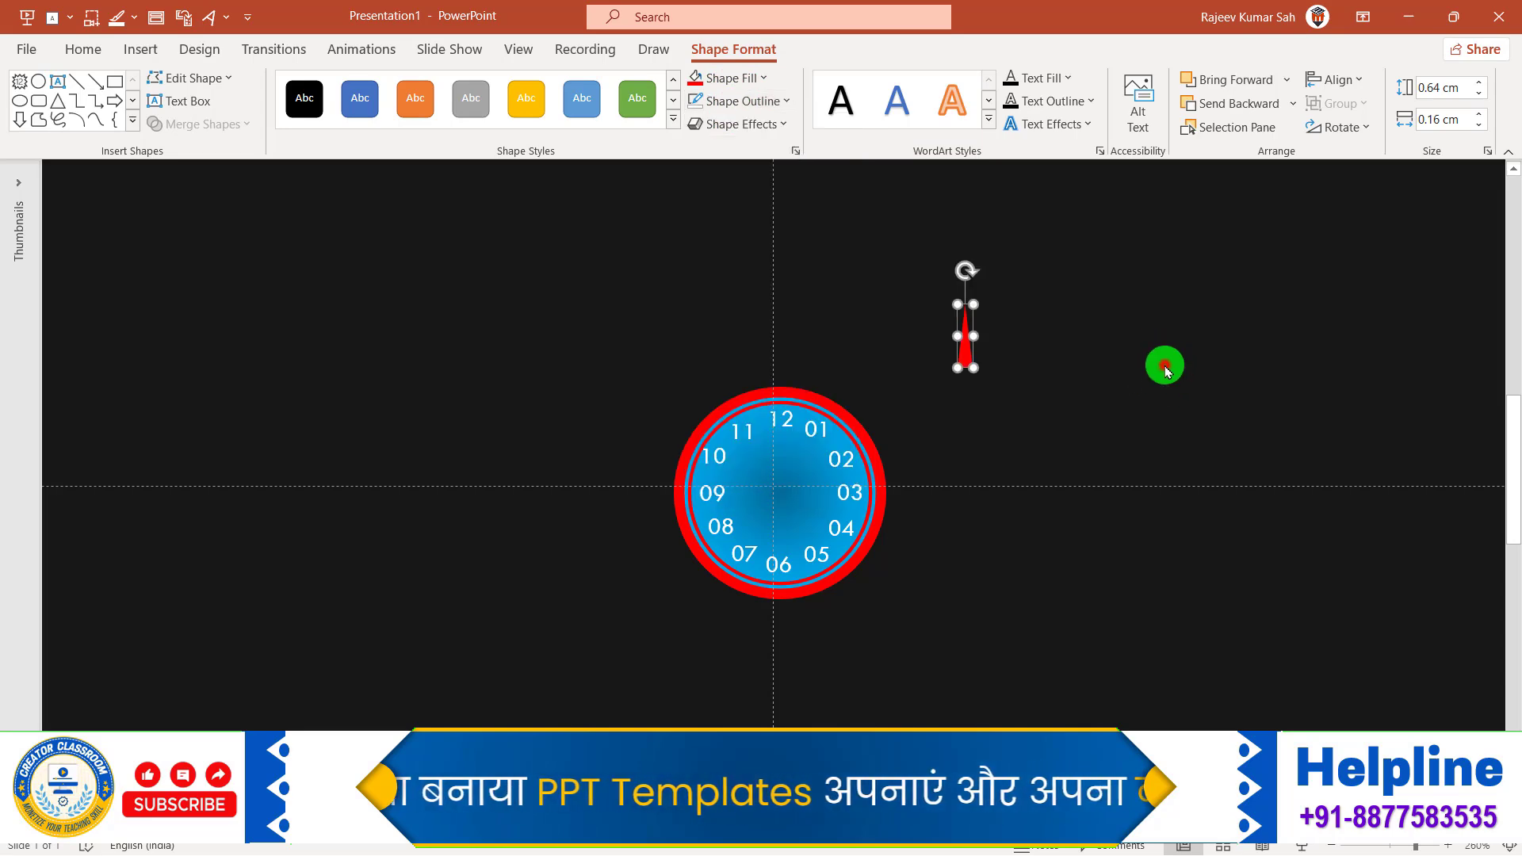
# Try the needle at the dial centre, undo, and move it to the upper right
pyautogui.moveTo(1014, 369)
pyautogui.mouseDown()
pyautogui.moveTo(970, 358)
pyautogui.moveTo(771, 468)
pyautogui.mouseUp()
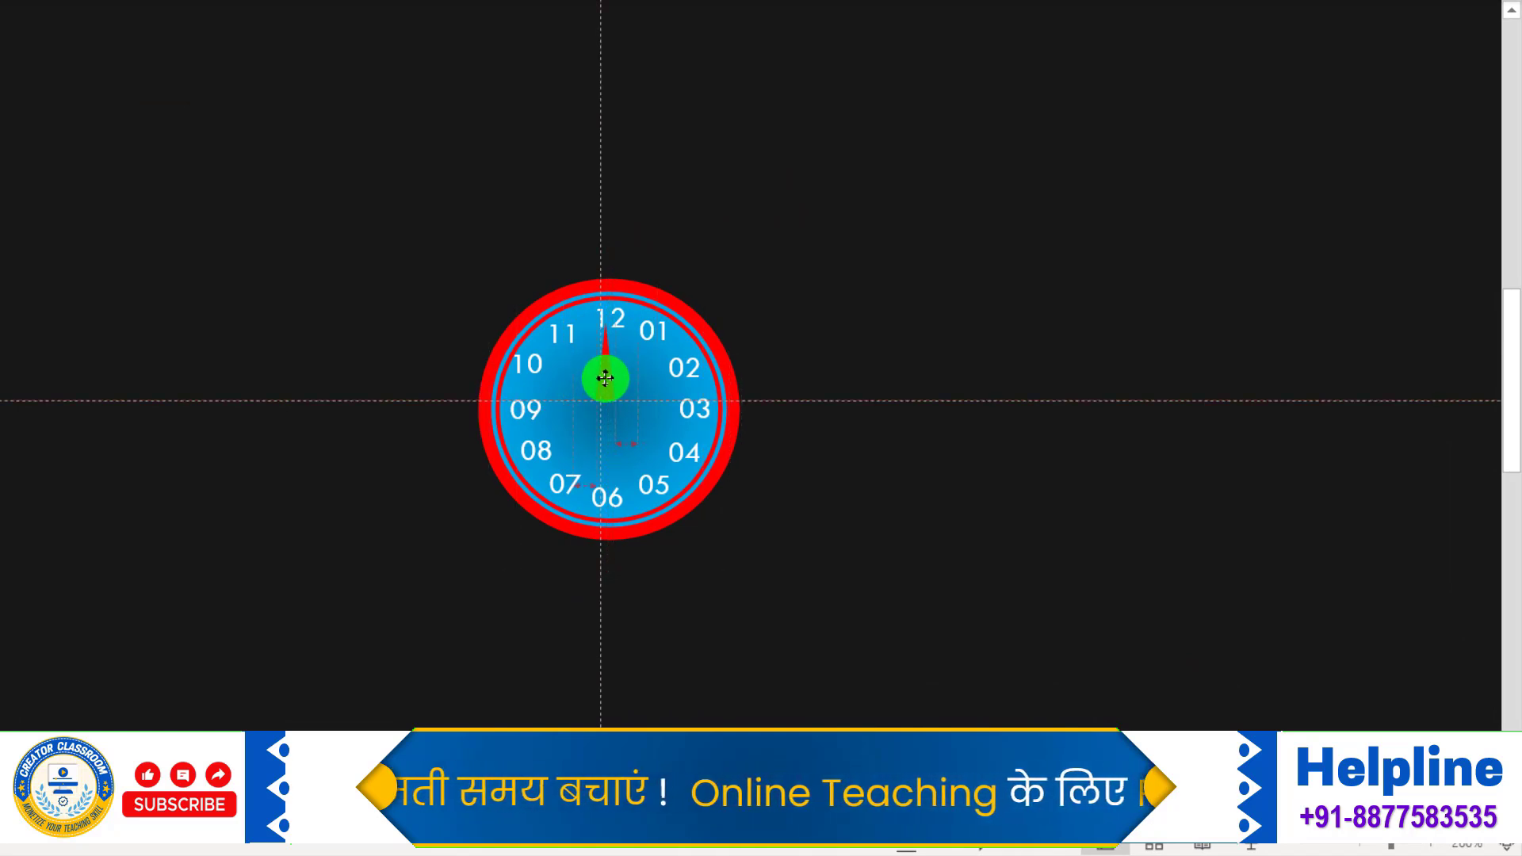
pyautogui.moveTo(605, 379)
pyautogui.mouseDown()
pyautogui.moveTo(616, 285)
pyautogui.moveTo(618, 405)
pyautogui.moveTo(608, 383)
pyautogui.mouseUp()
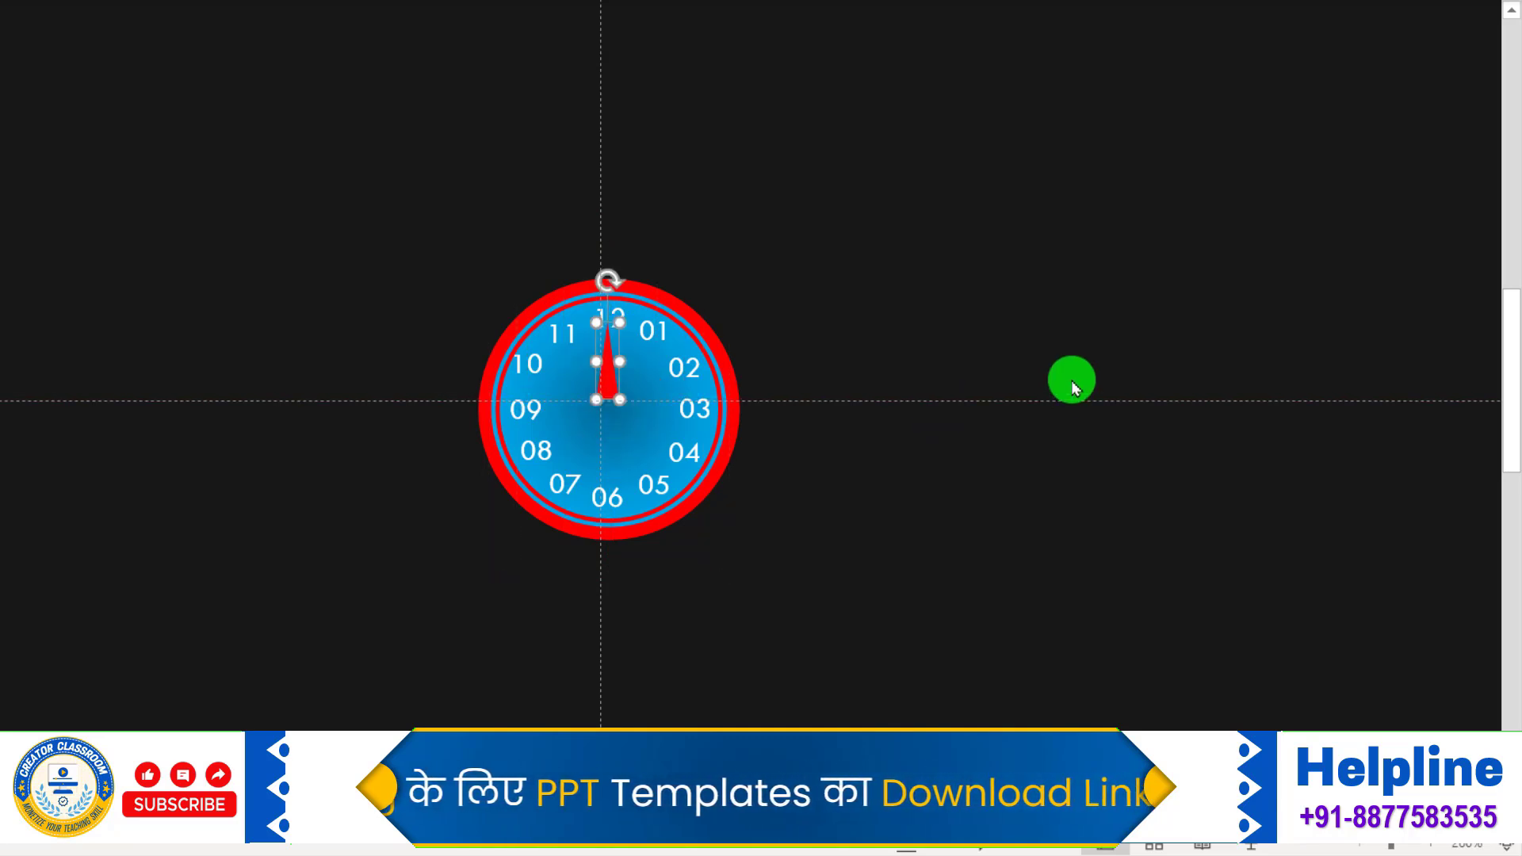
pyautogui.click(1070, 377)
pyautogui.hotkey('ctrl', 'z')
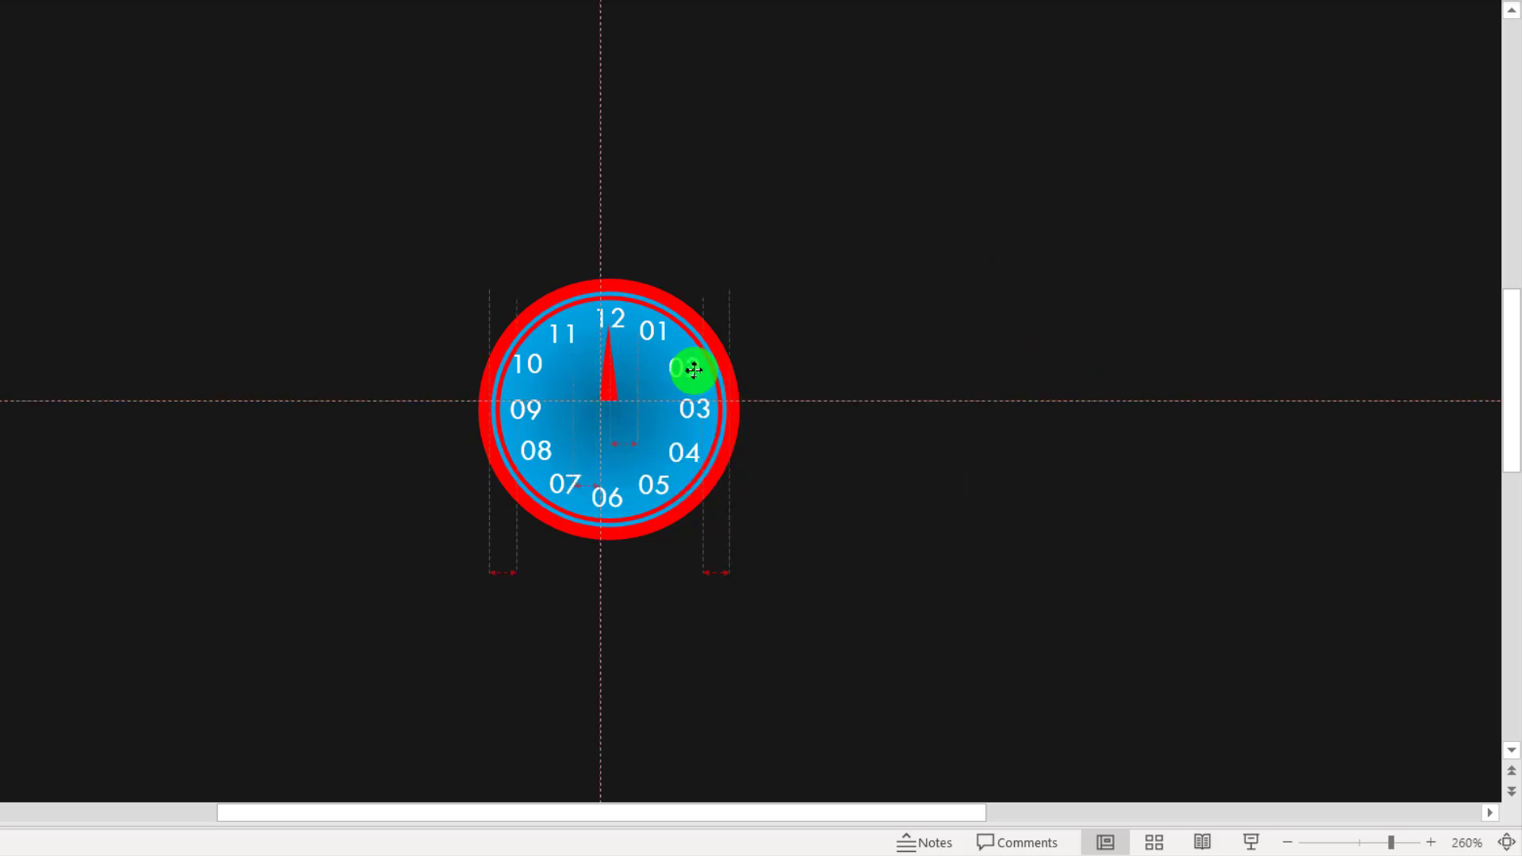
pyautogui.moveTo(607, 365); pyautogui.dragTo(927, 288)
pyautogui.click(1068, 340)
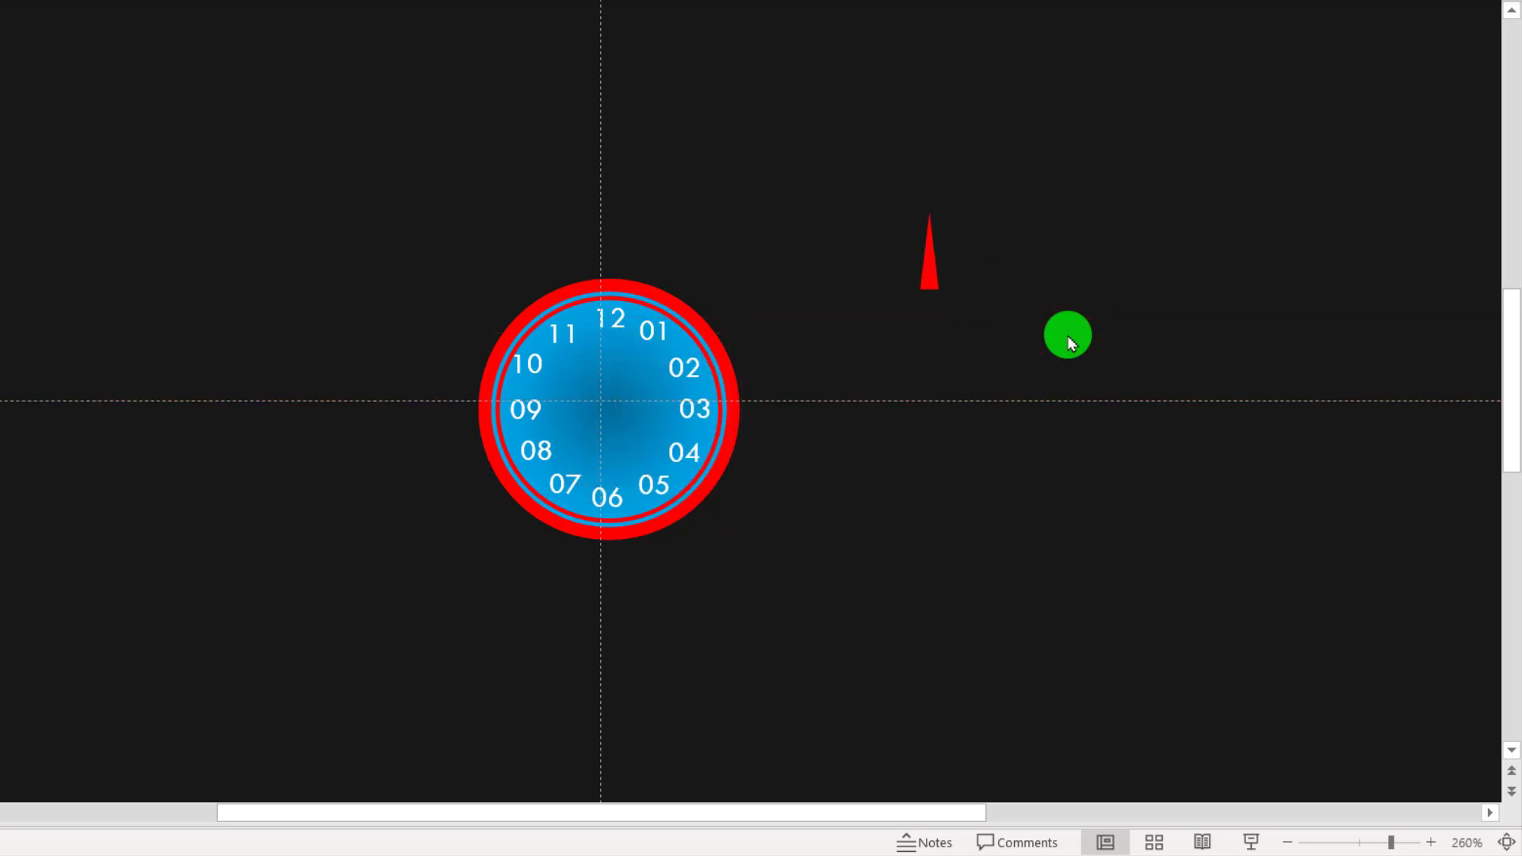
# Duplicate the red needle with Ctrl+D and flip the copy vertically
pyautogui.click(929, 260)
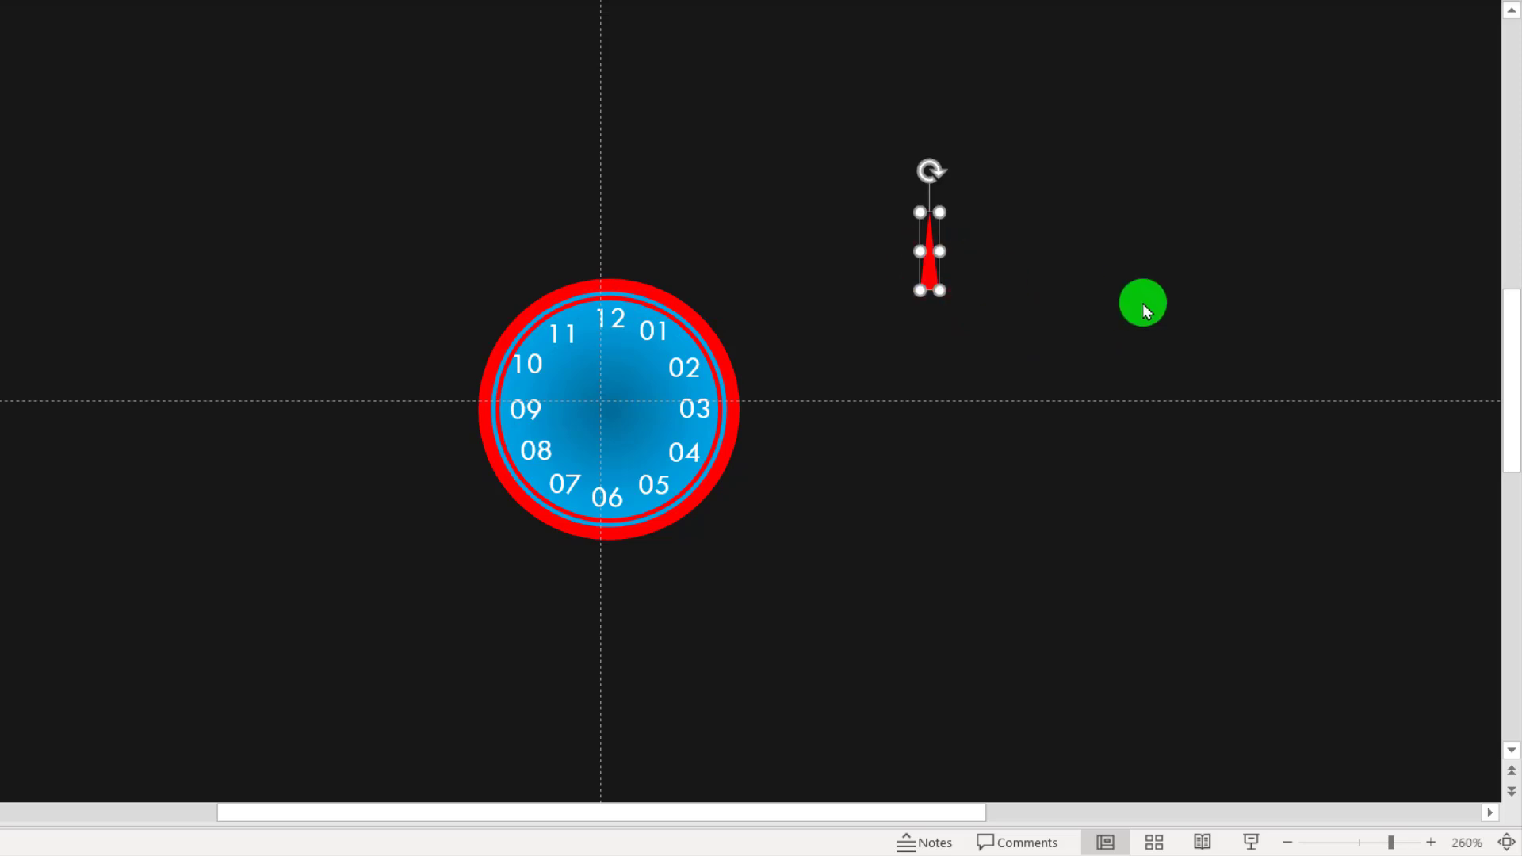
pyautogui.hotkey('ctrl', 'd')
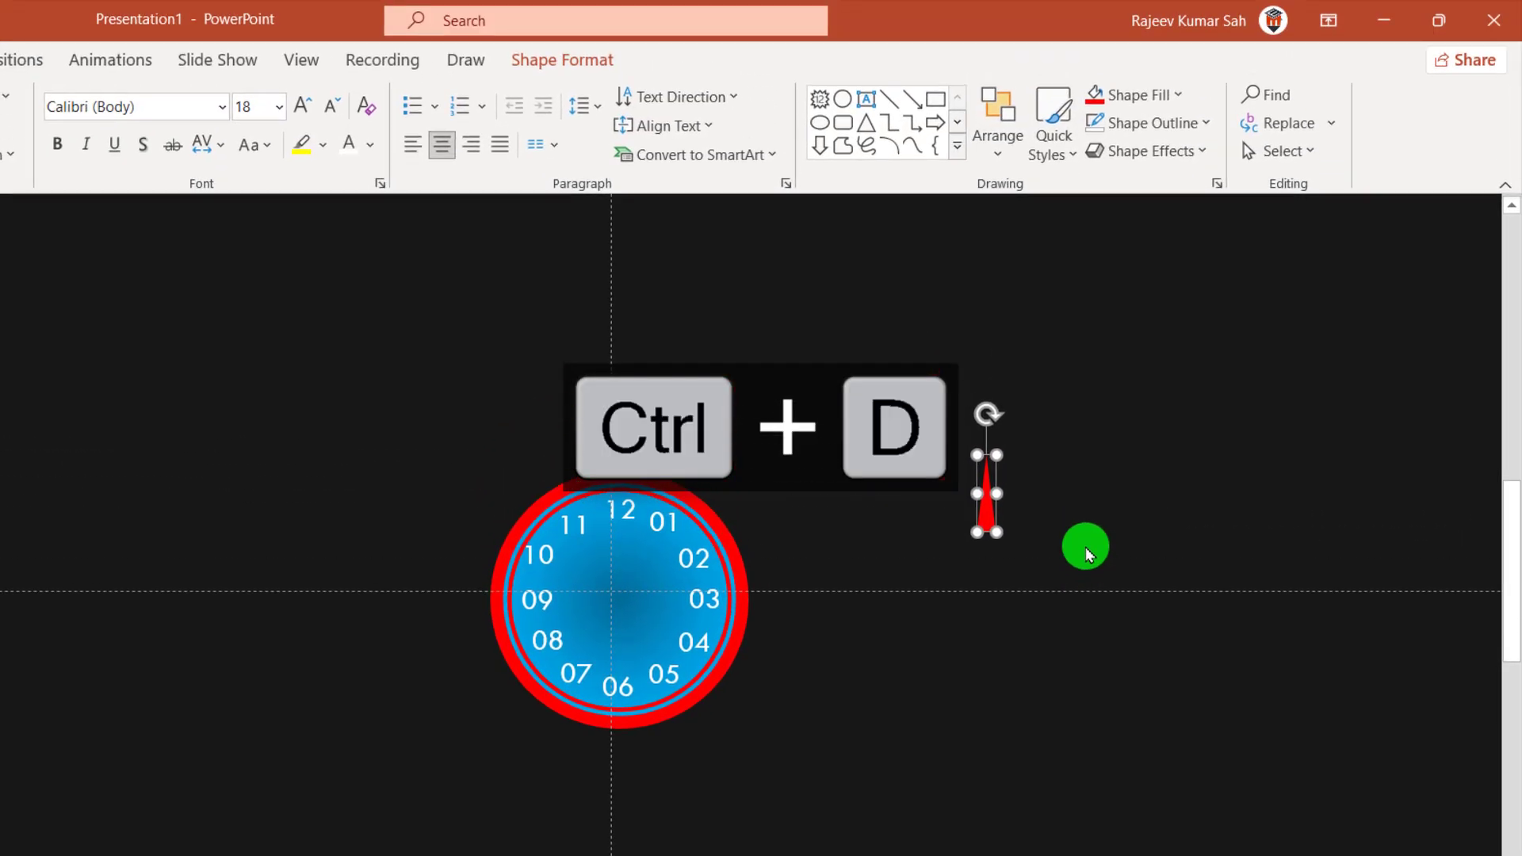
pyautogui.click(565, 61)
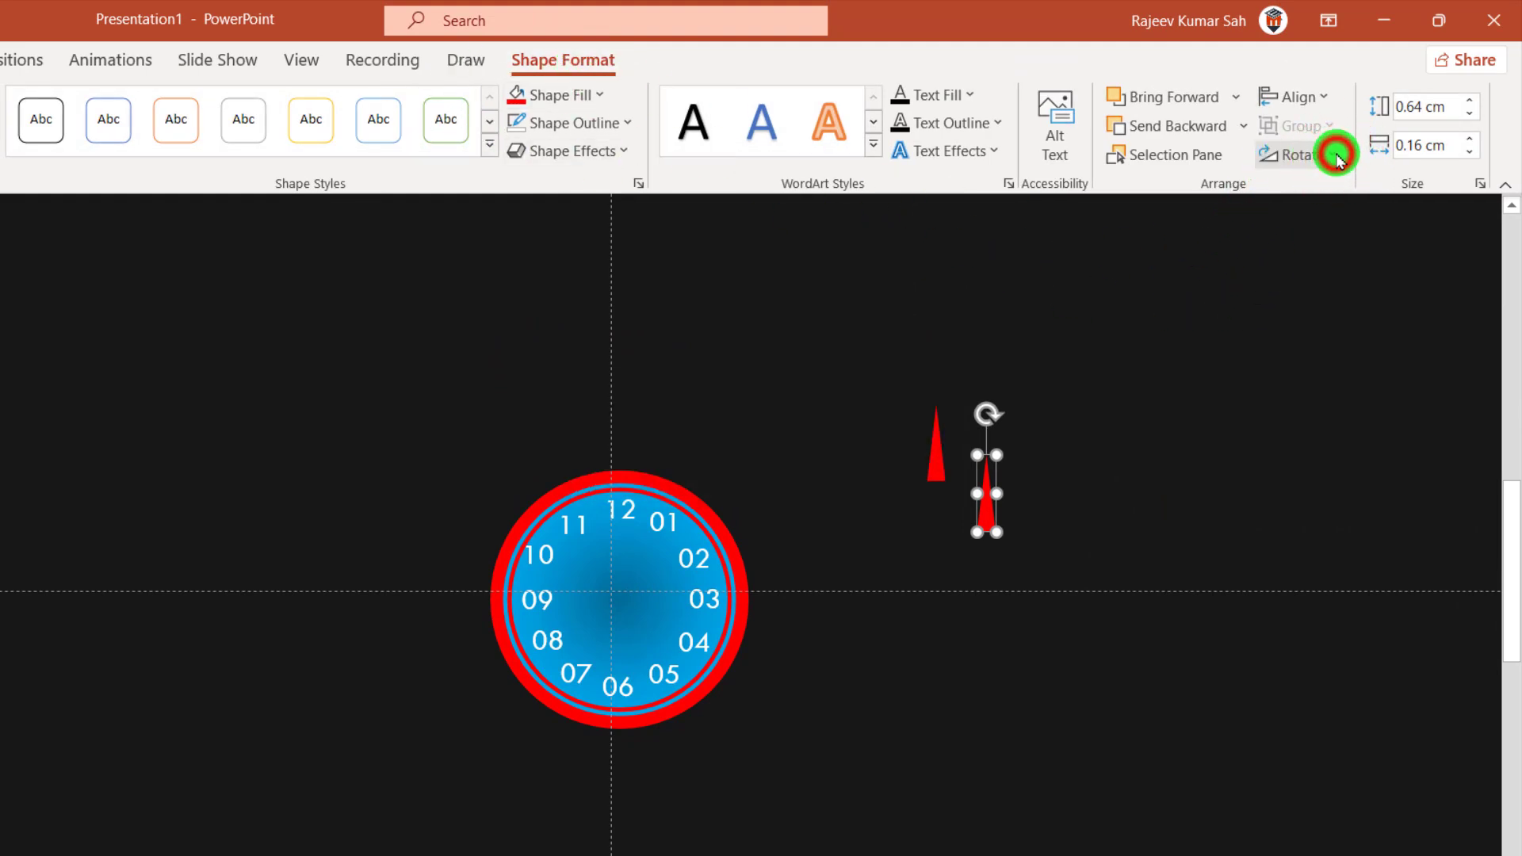
pyautogui.click(1336, 156)
pyautogui.click(1268, 250)
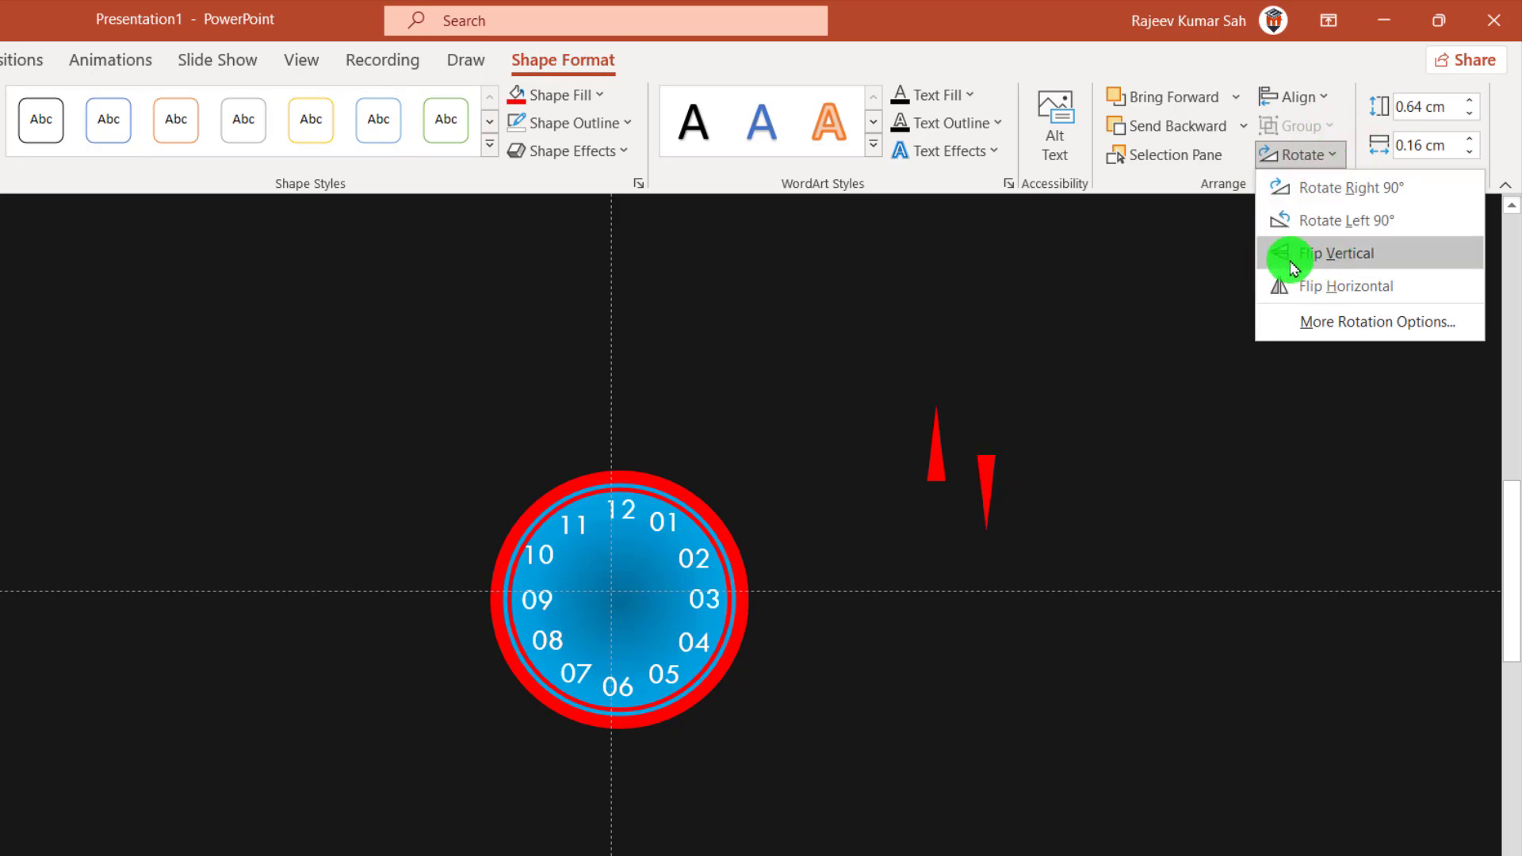
pyautogui.click(1358, 265)
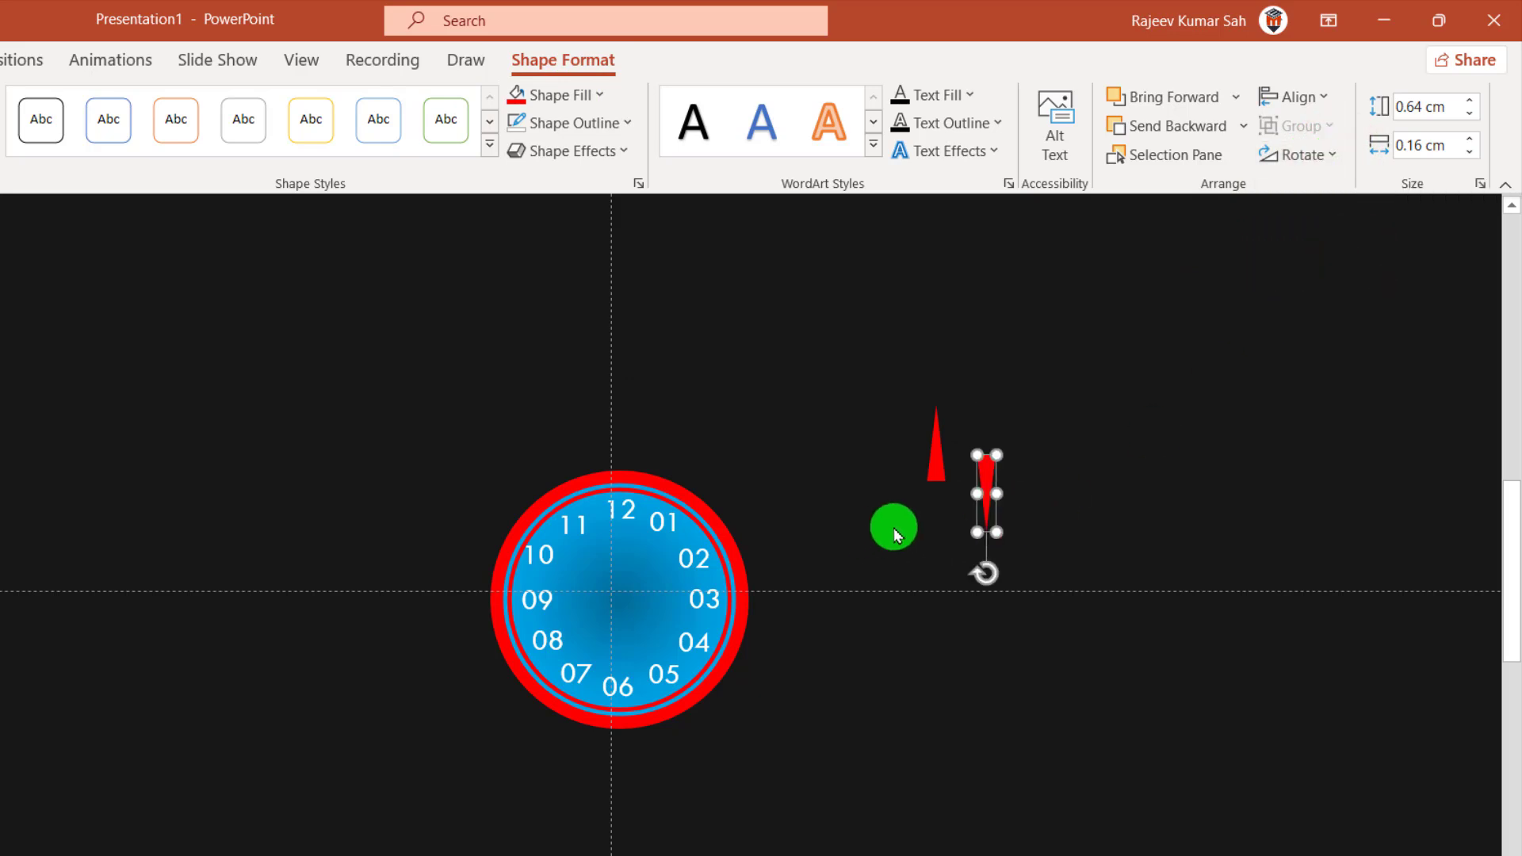
pyautogui.click(1192, 444)
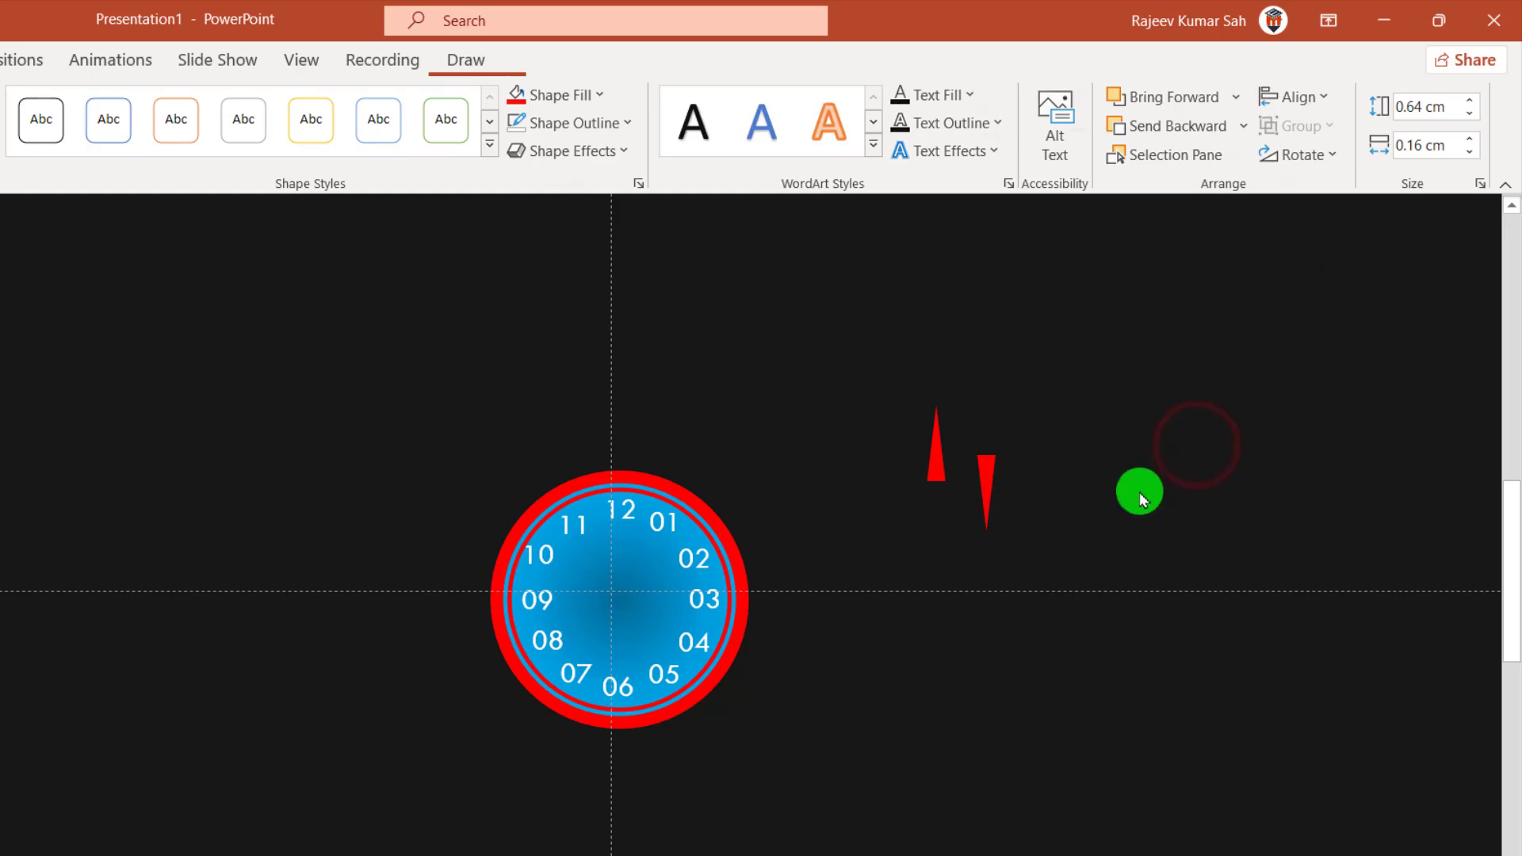
# Position the flipped copy directly beneath the original needle
pyautogui.moveTo(983, 477); pyautogui.dragTo(933, 516)
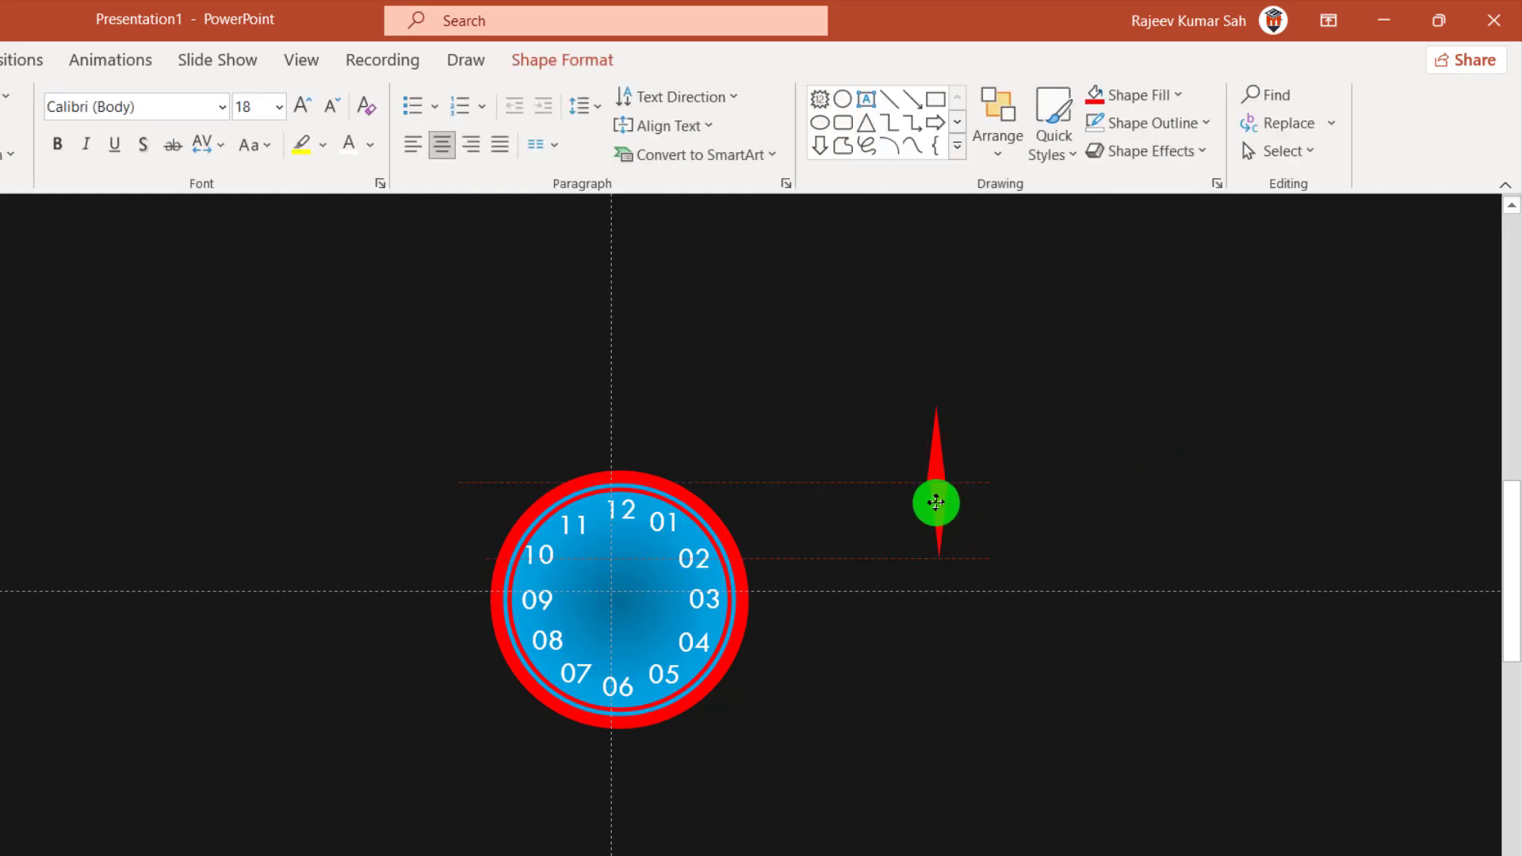
pyautogui.click(1145, 497)
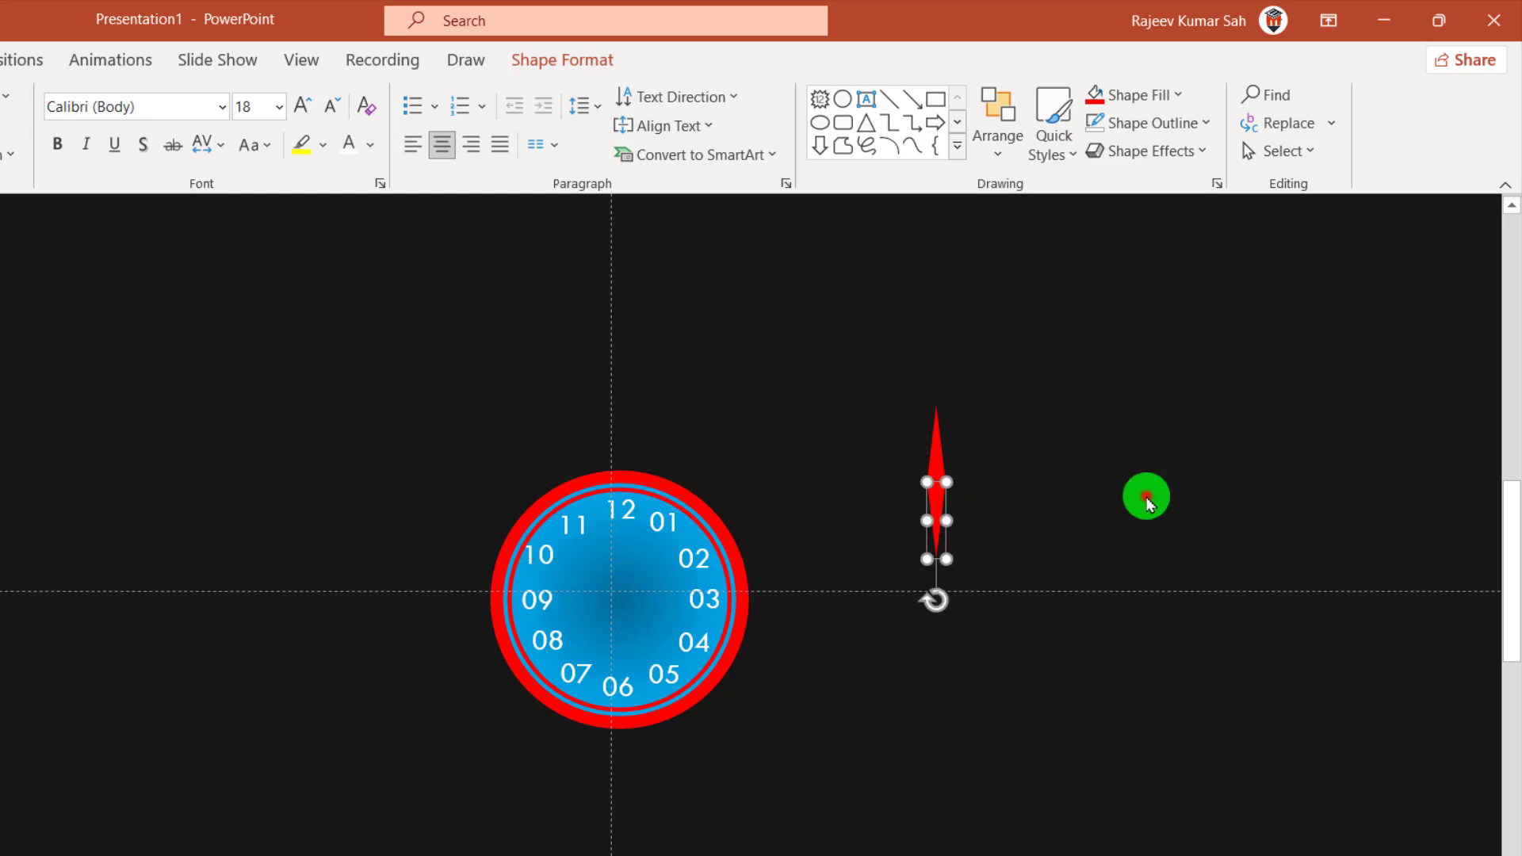
pyautogui.click(938, 501)
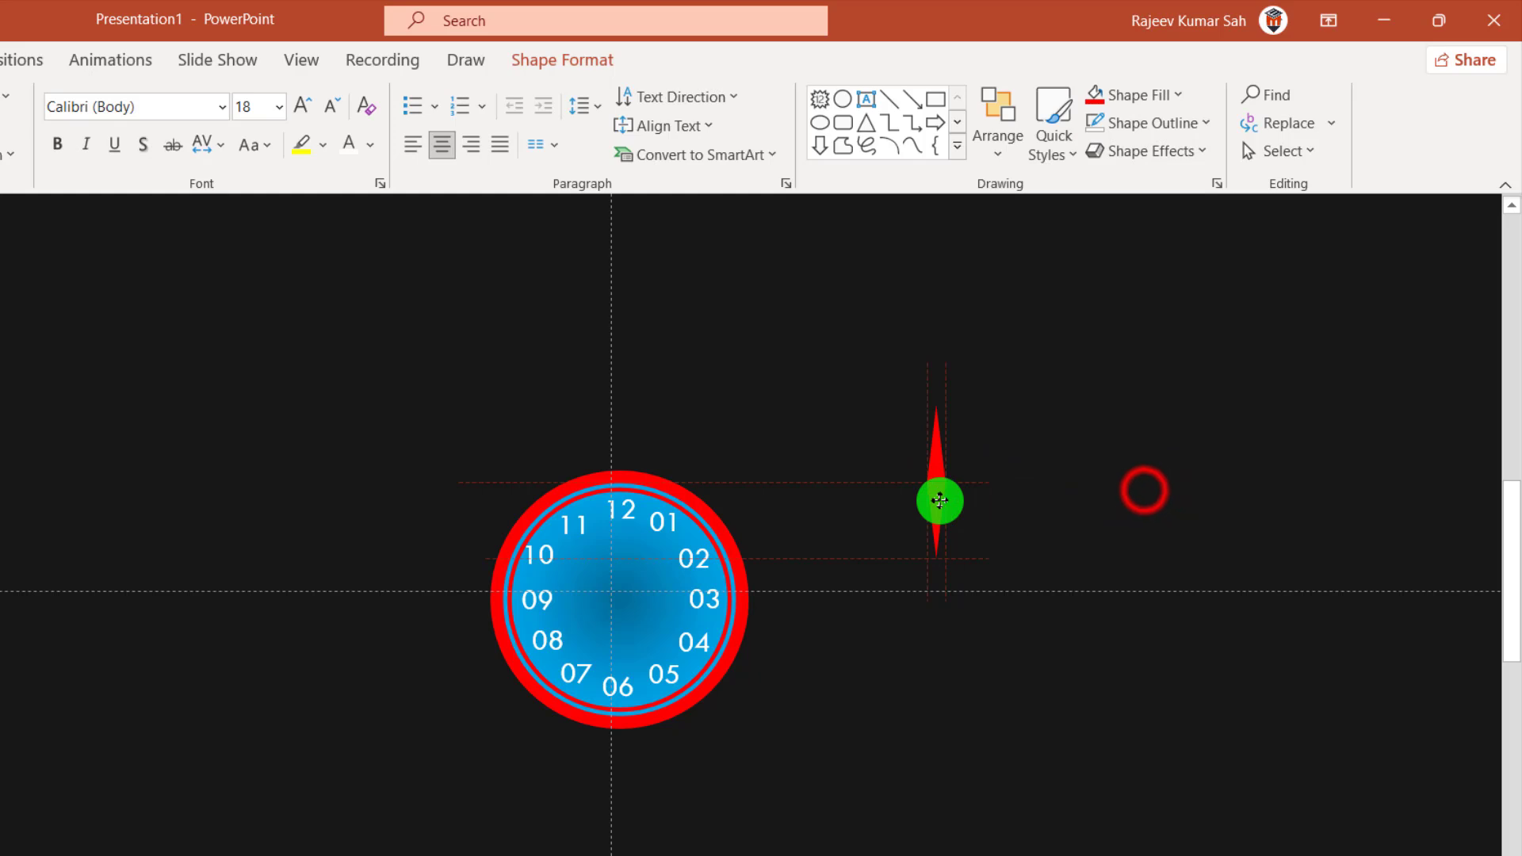
pyautogui.click(836, 325)
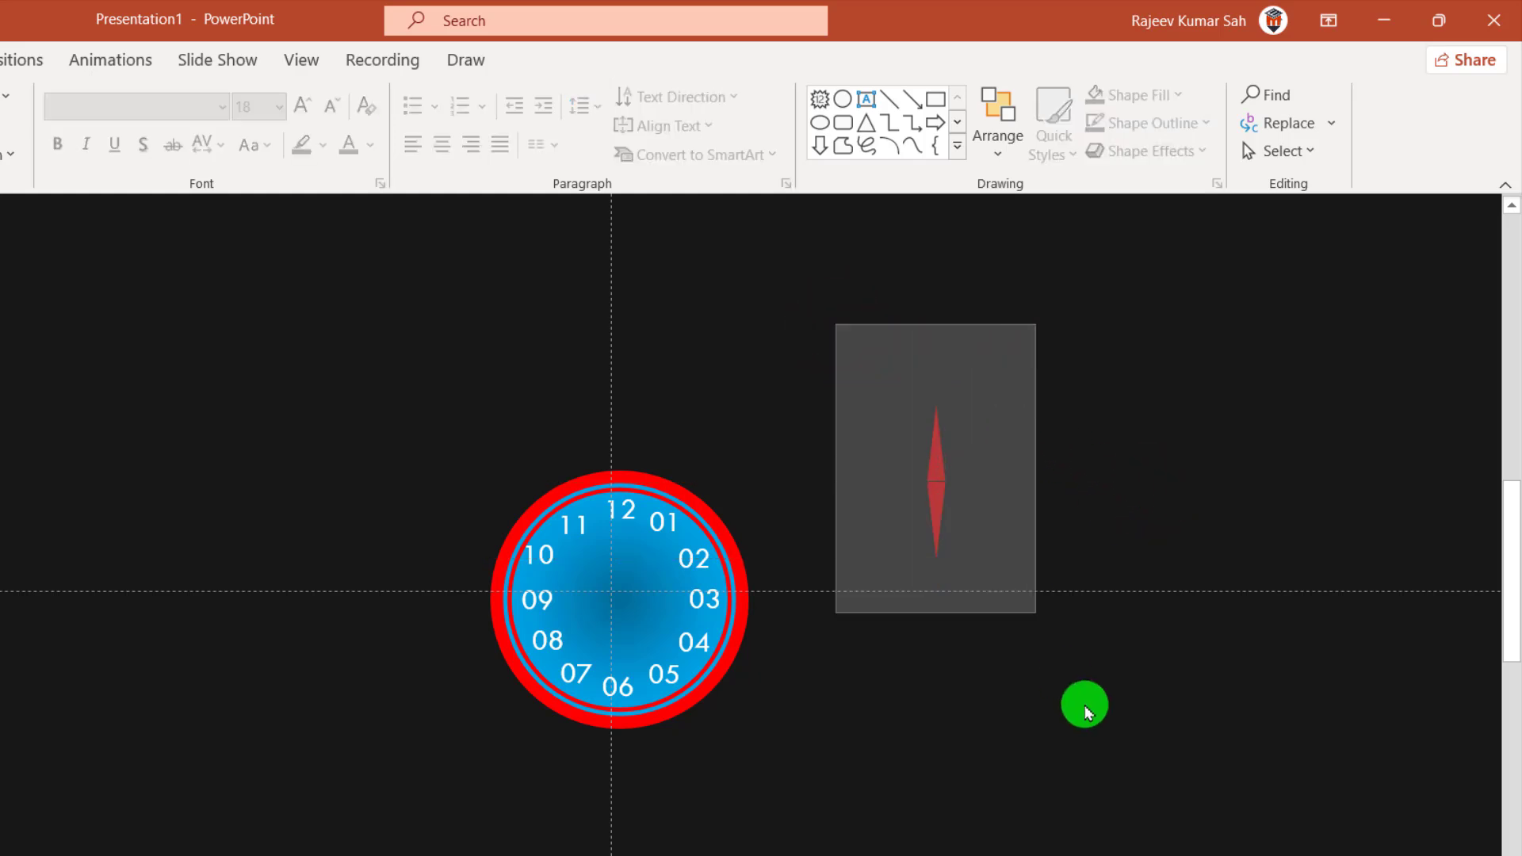
# Centre-align both needle halves and group them with Ctrl+G
pyautogui.moveTo(835, 325); pyautogui.dragTo(1084, 705)
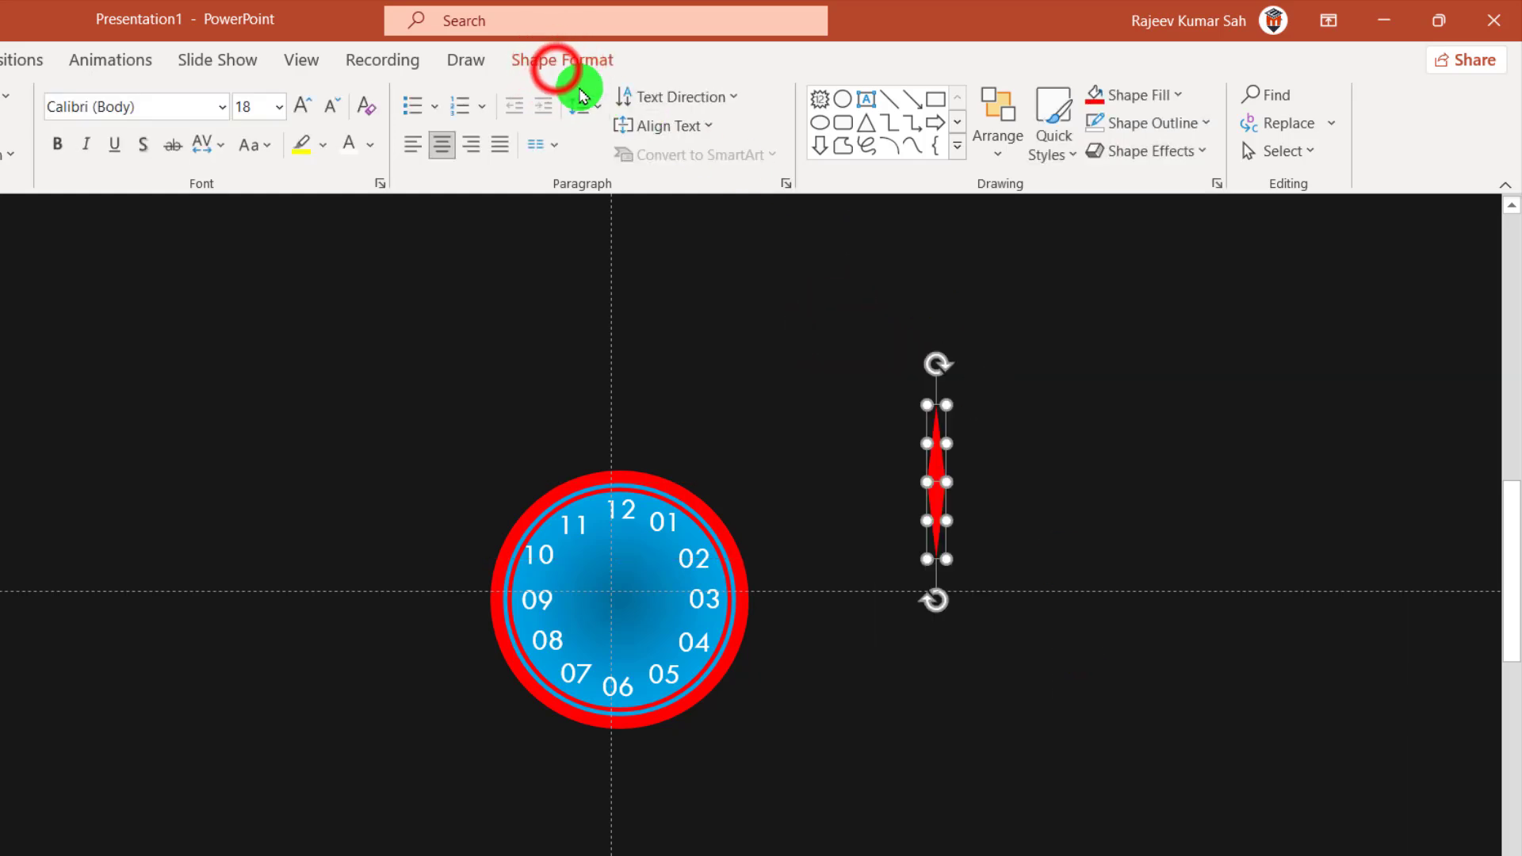
pyautogui.click(559, 70)
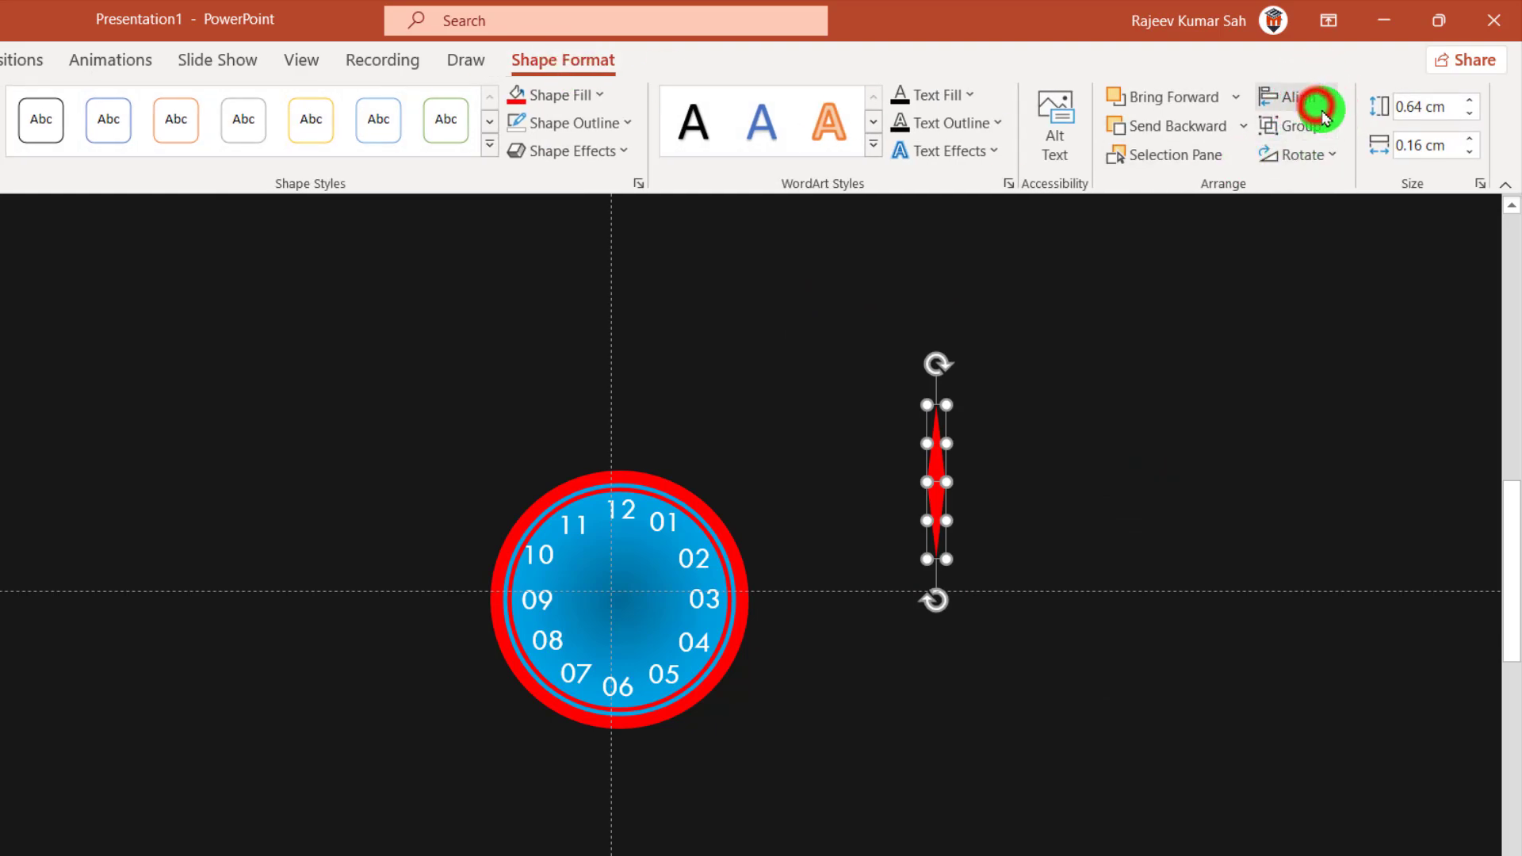
pyautogui.click(1300, 97)
pyautogui.click(1348, 165)
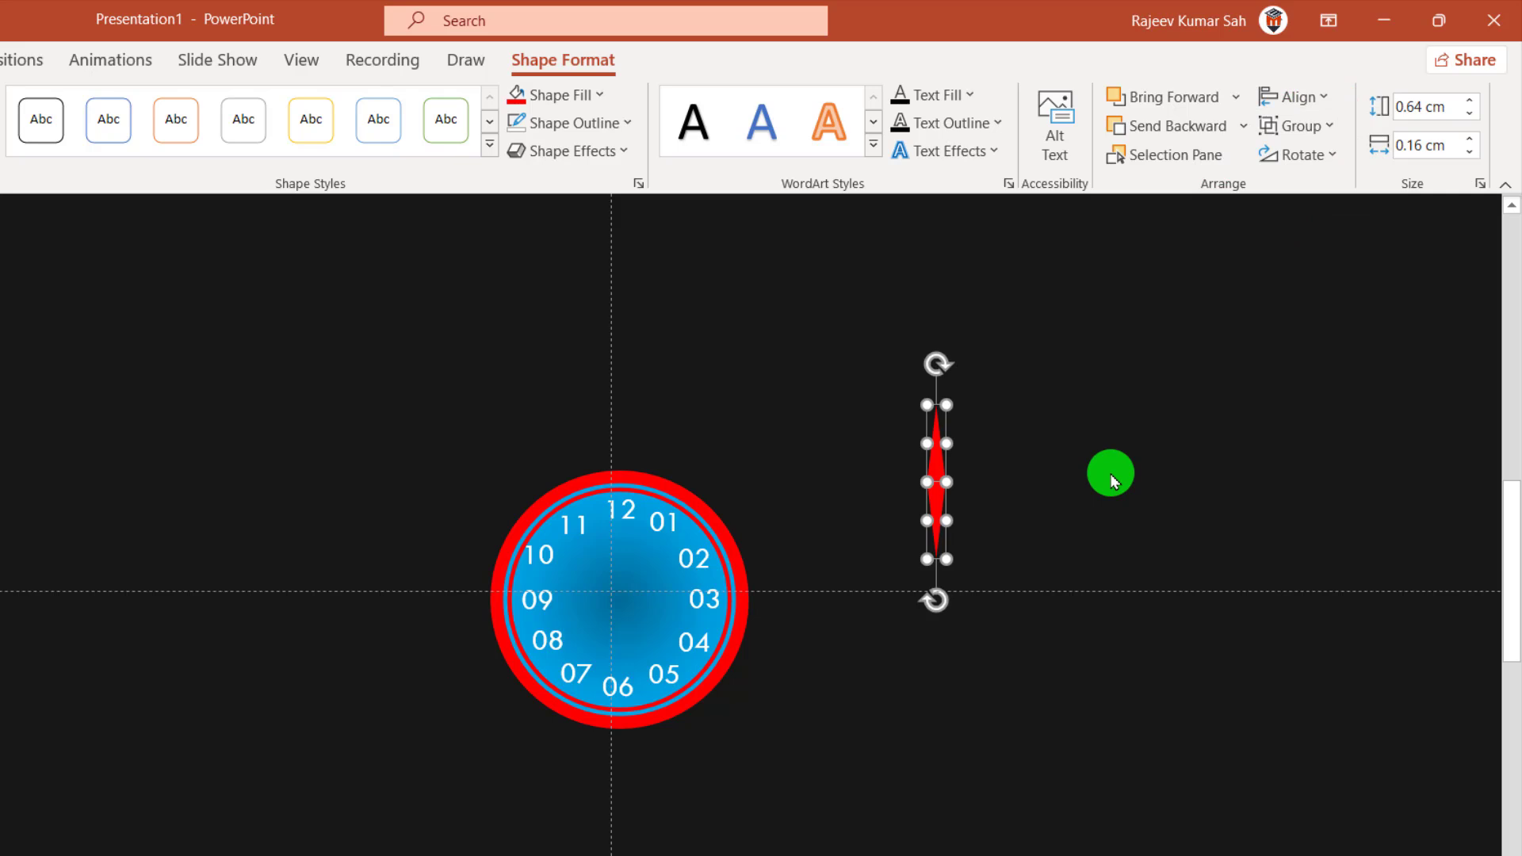
pyautogui.hotkey('ctrl', 'g')
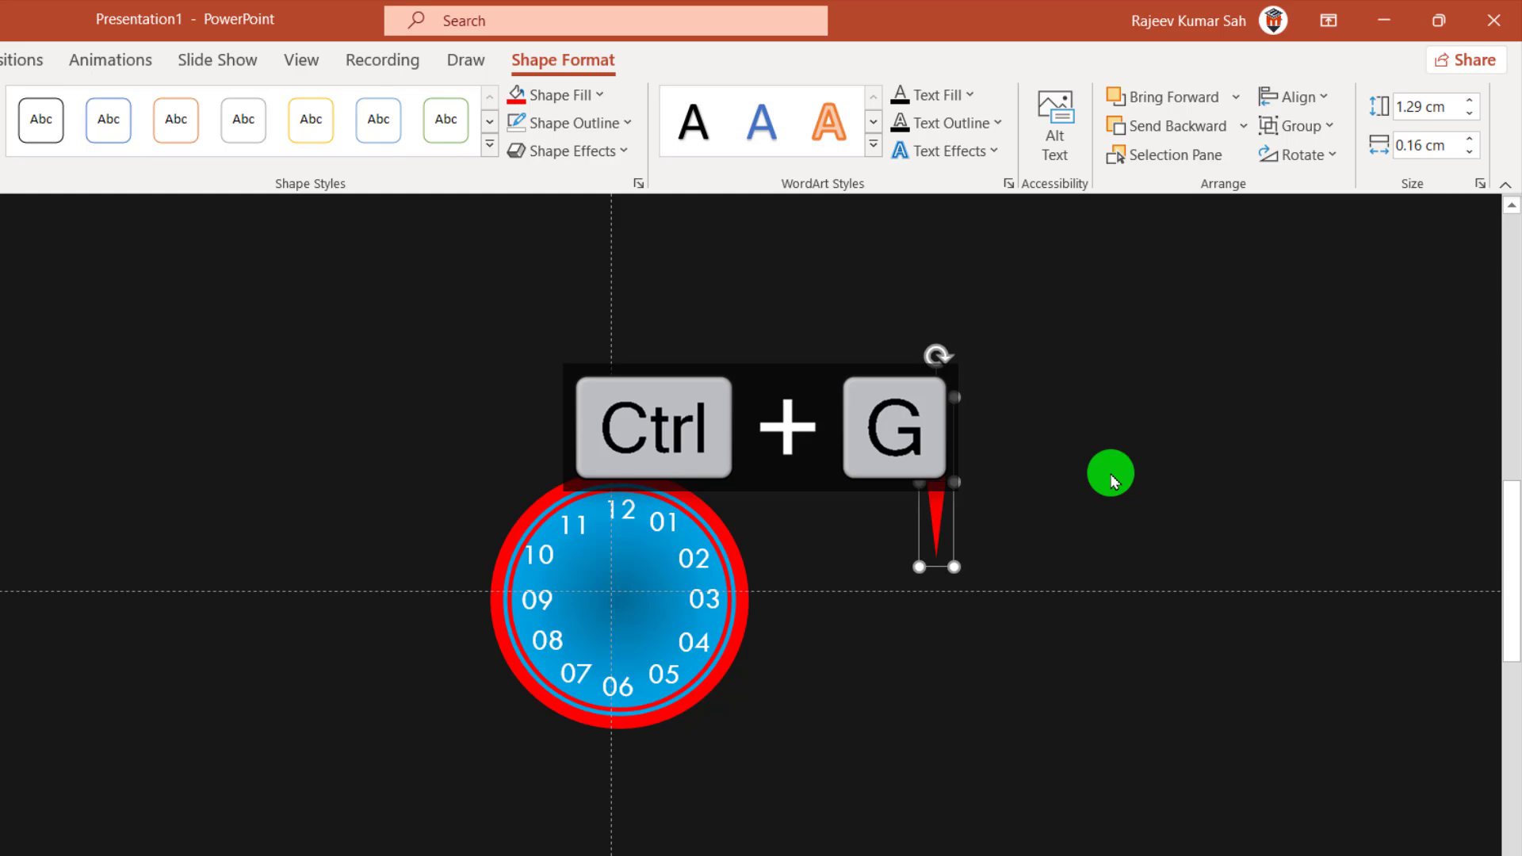
pyautogui.click(1112, 481)
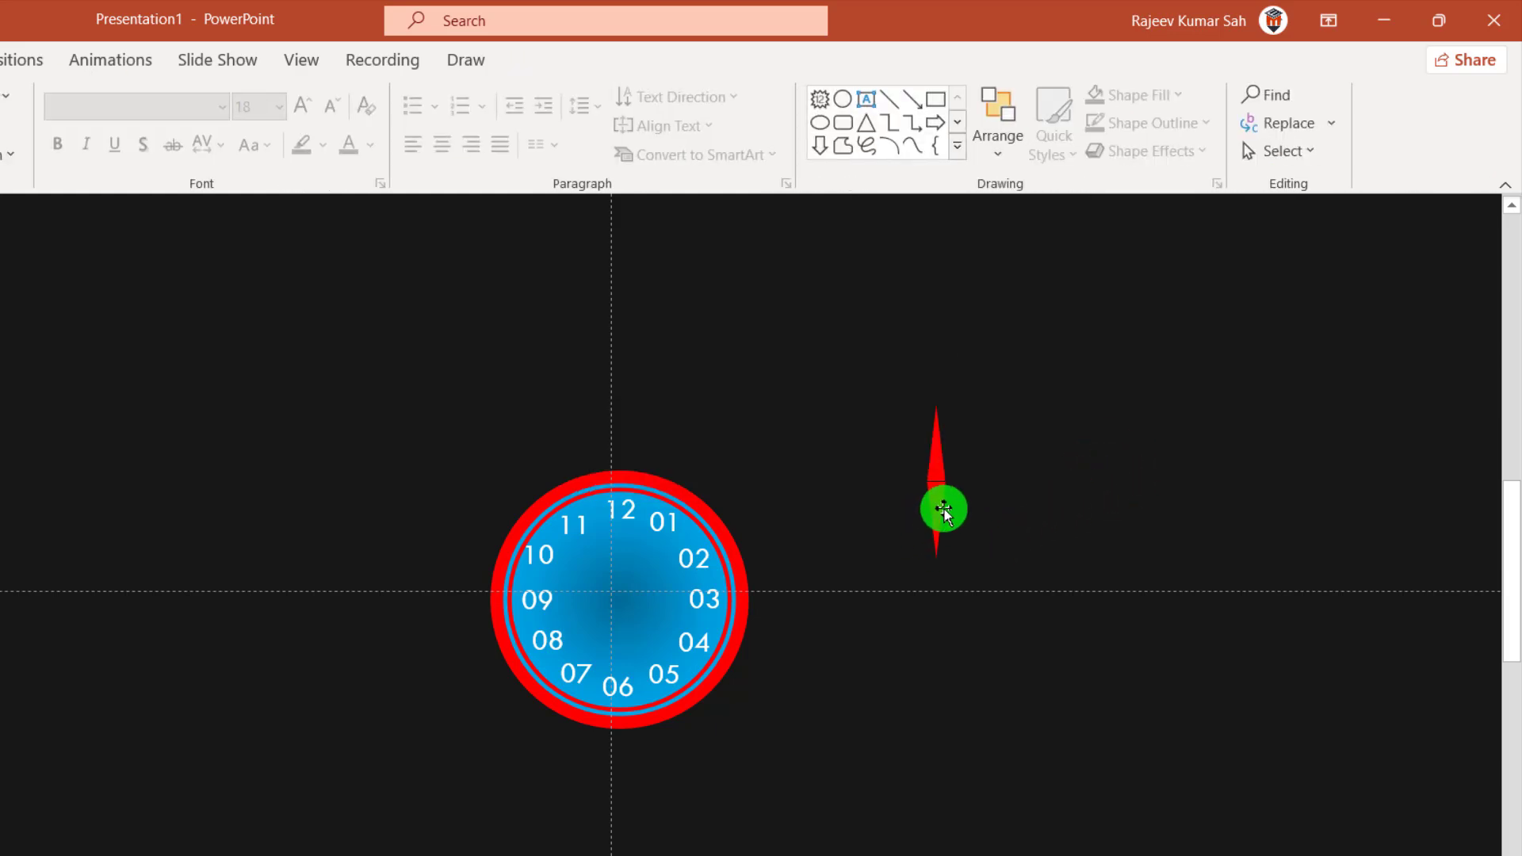
pyautogui.click(934, 493)
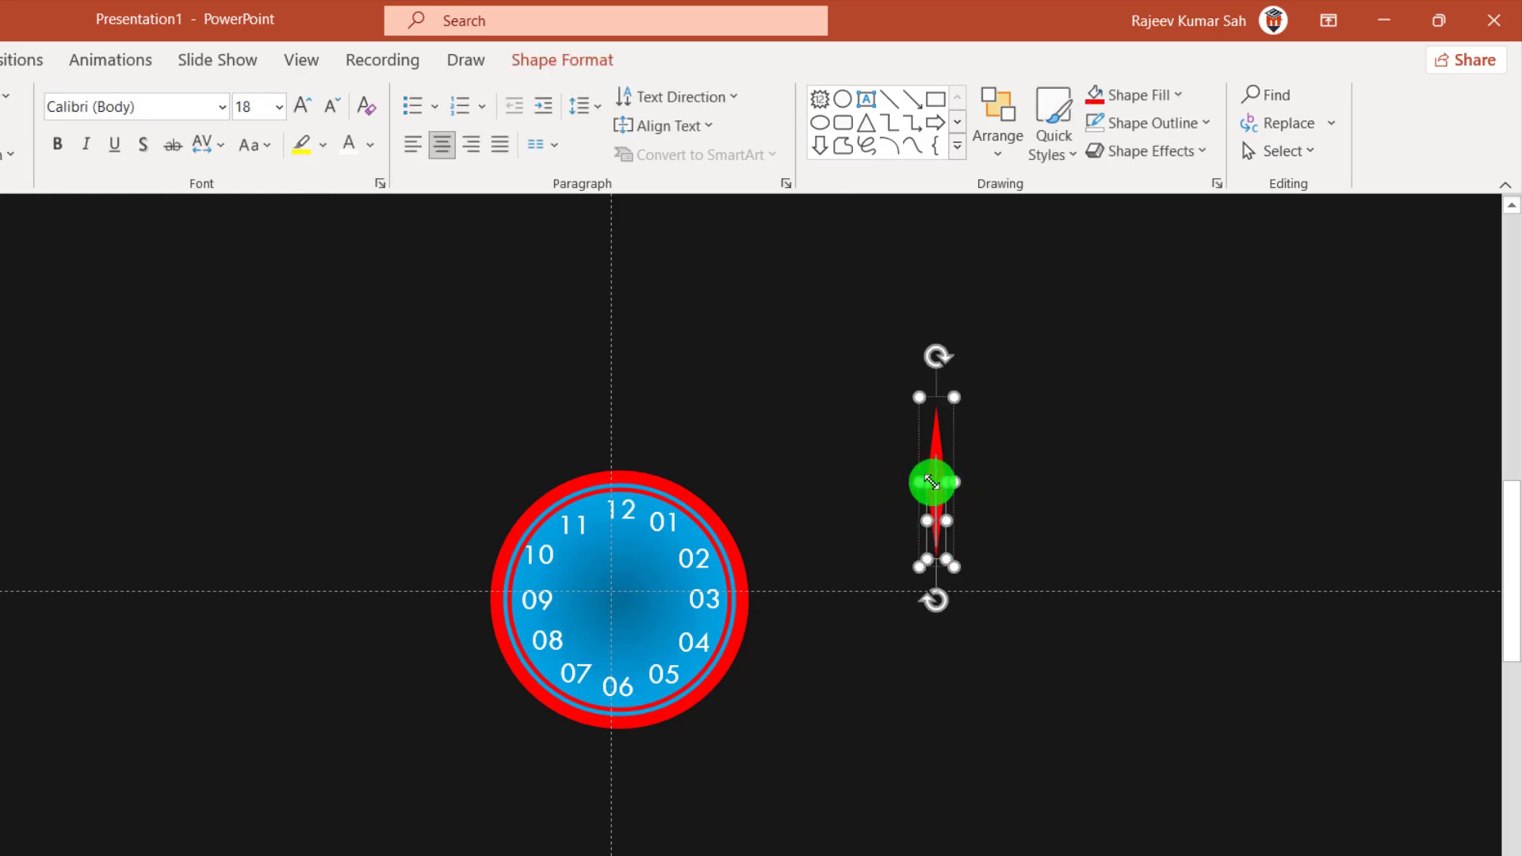
# Set the needle's lower half to No Fill, leaving only the red tip visible
pyautogui.click(940, 522)
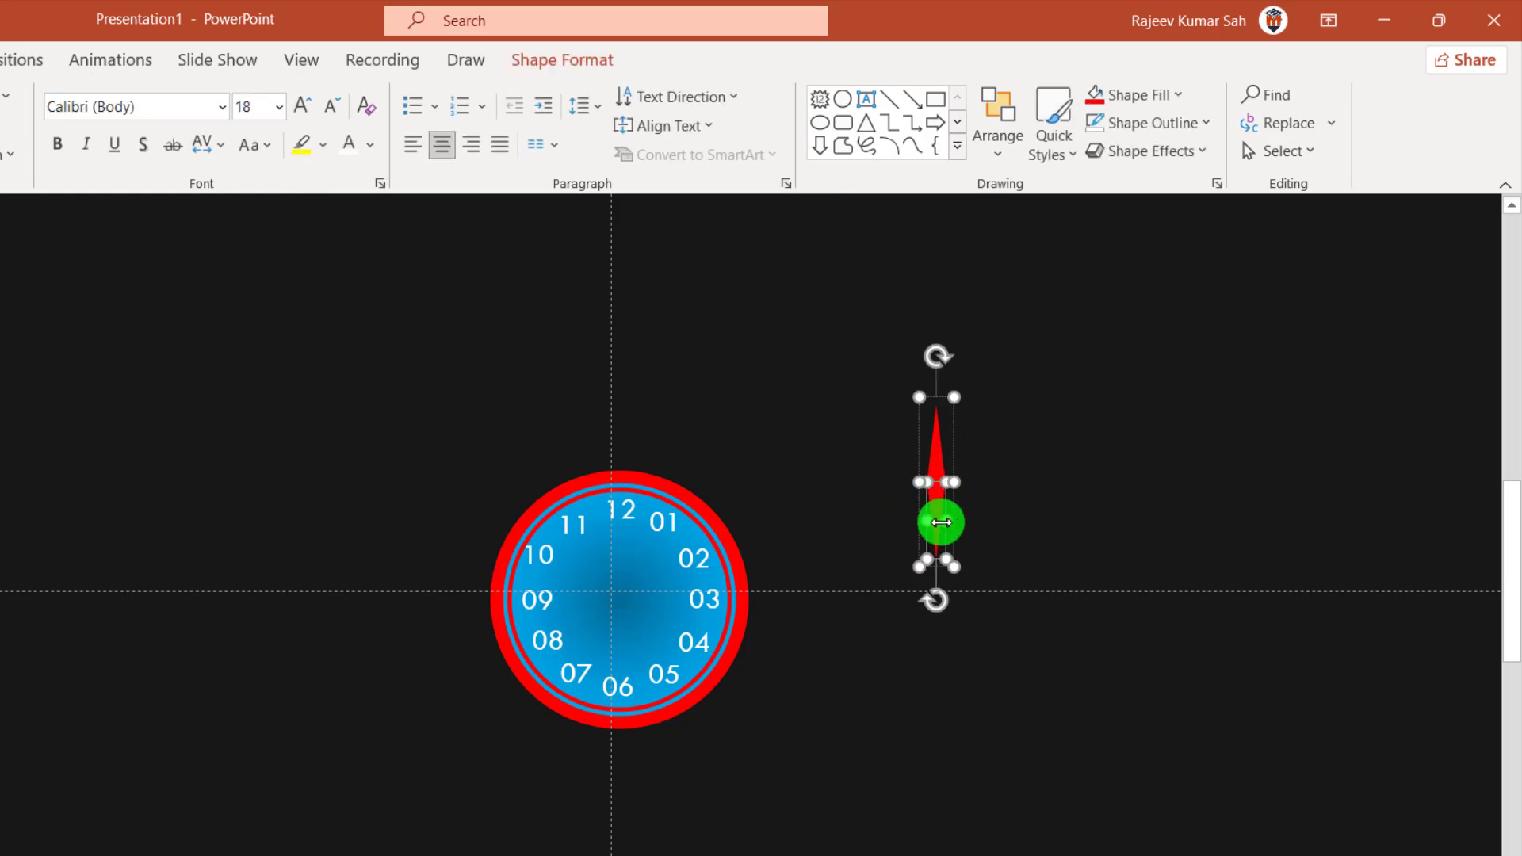
pyautogui.moveTo(941, 522); pyautogui.dragTo(935, 525)
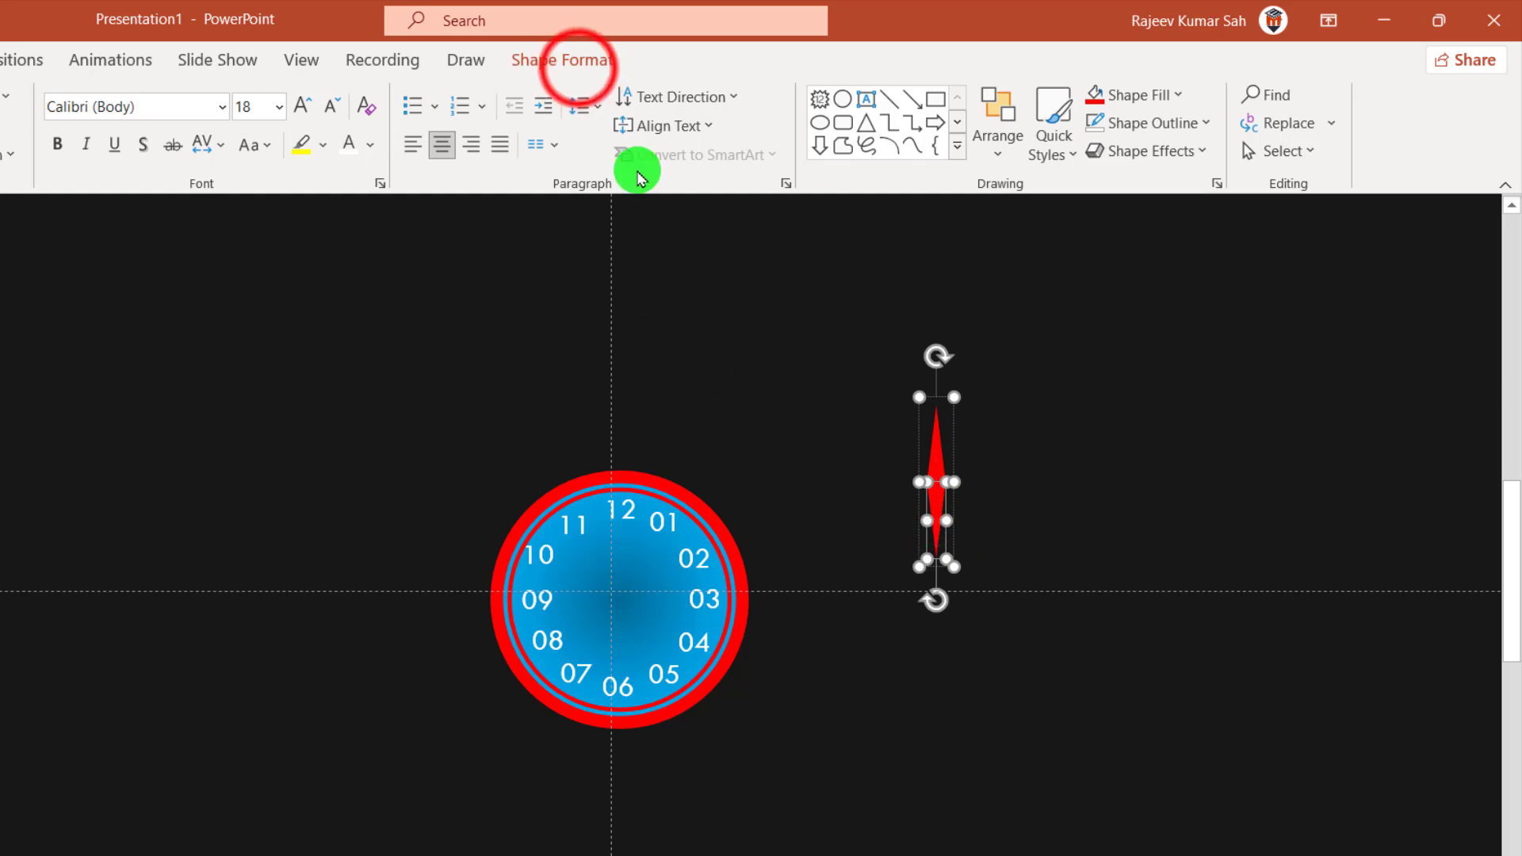
pyautogui.click(578, 62)
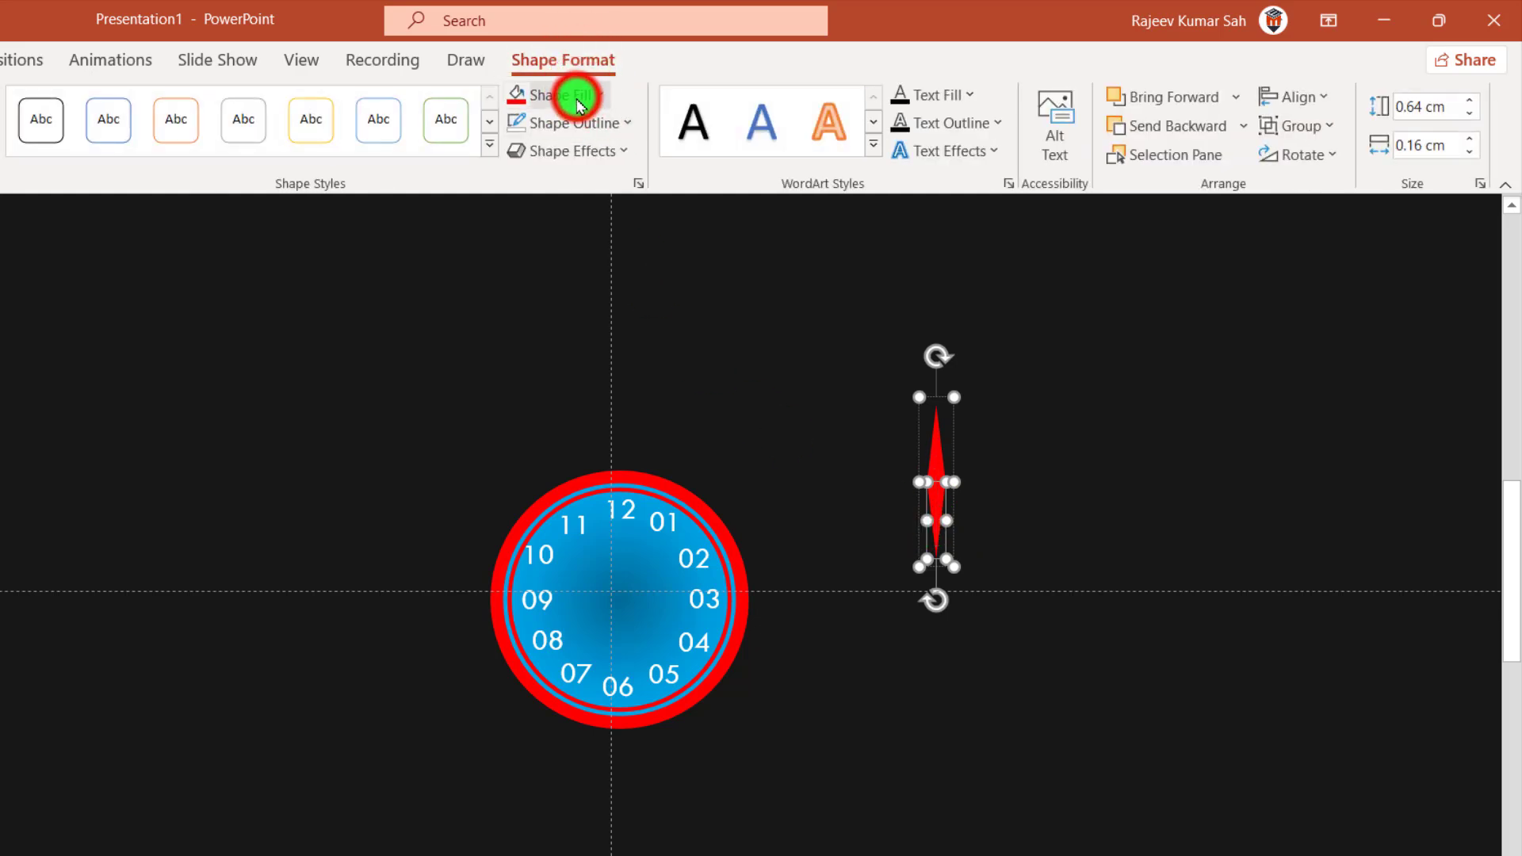
pyautogui.click(578, 103)
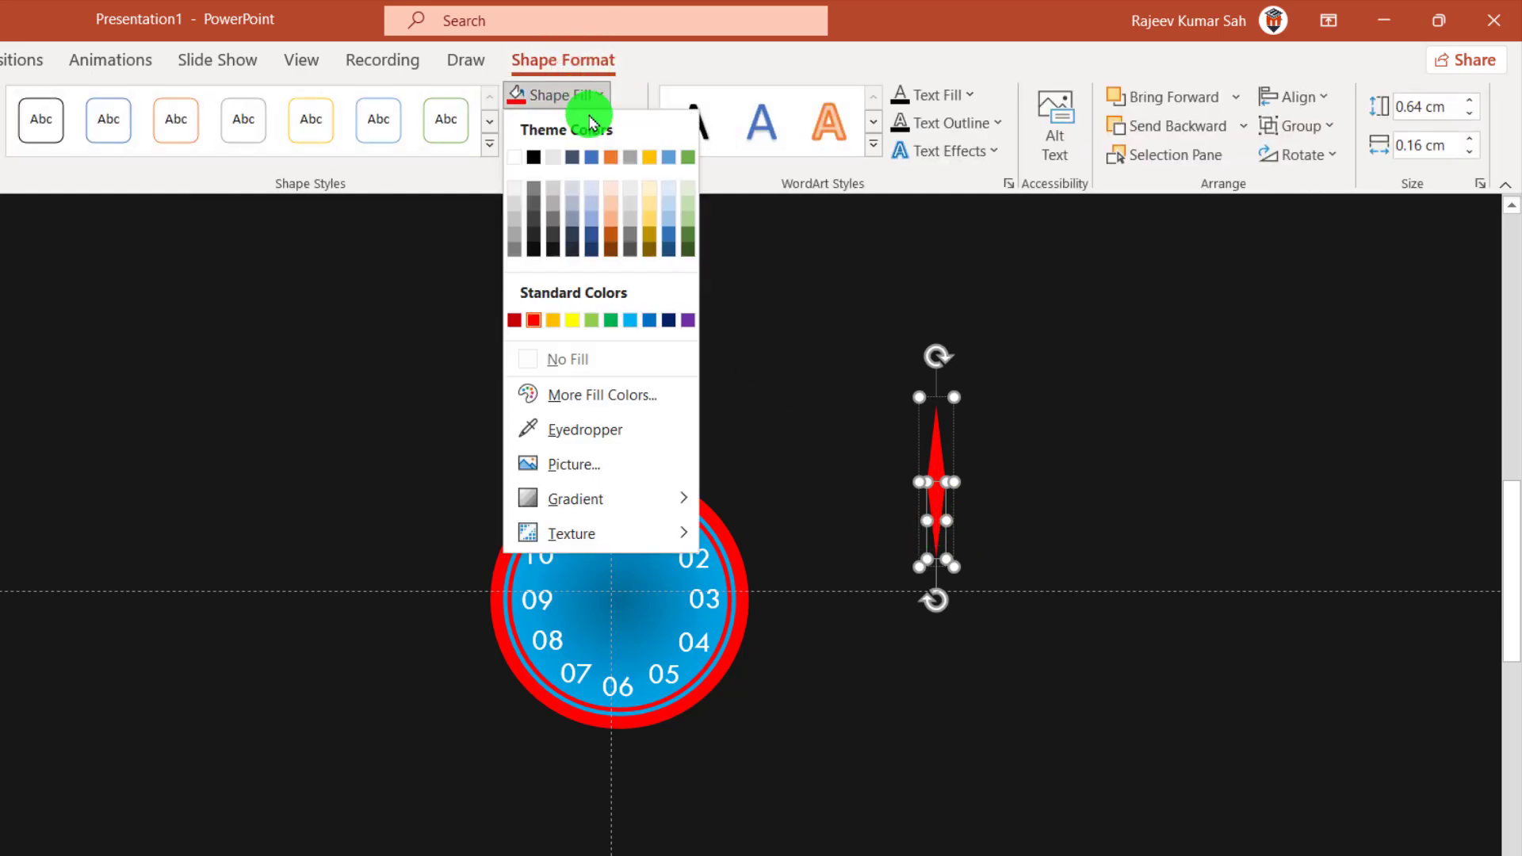
pyautogui.click(574, 358)
pyautogui.click(1097, 465)
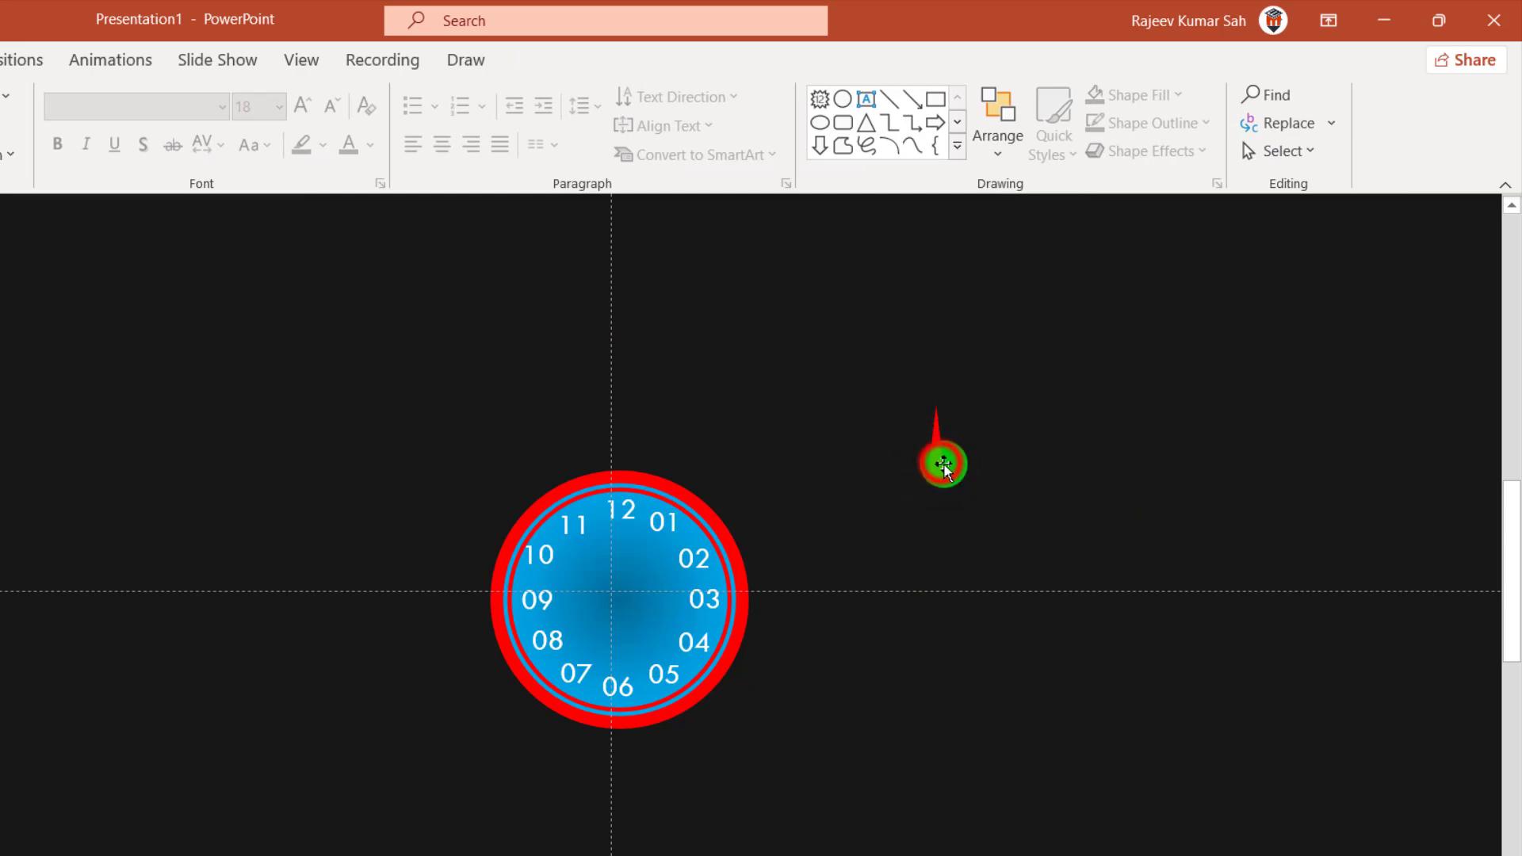
pyautogui.click(938, 456)
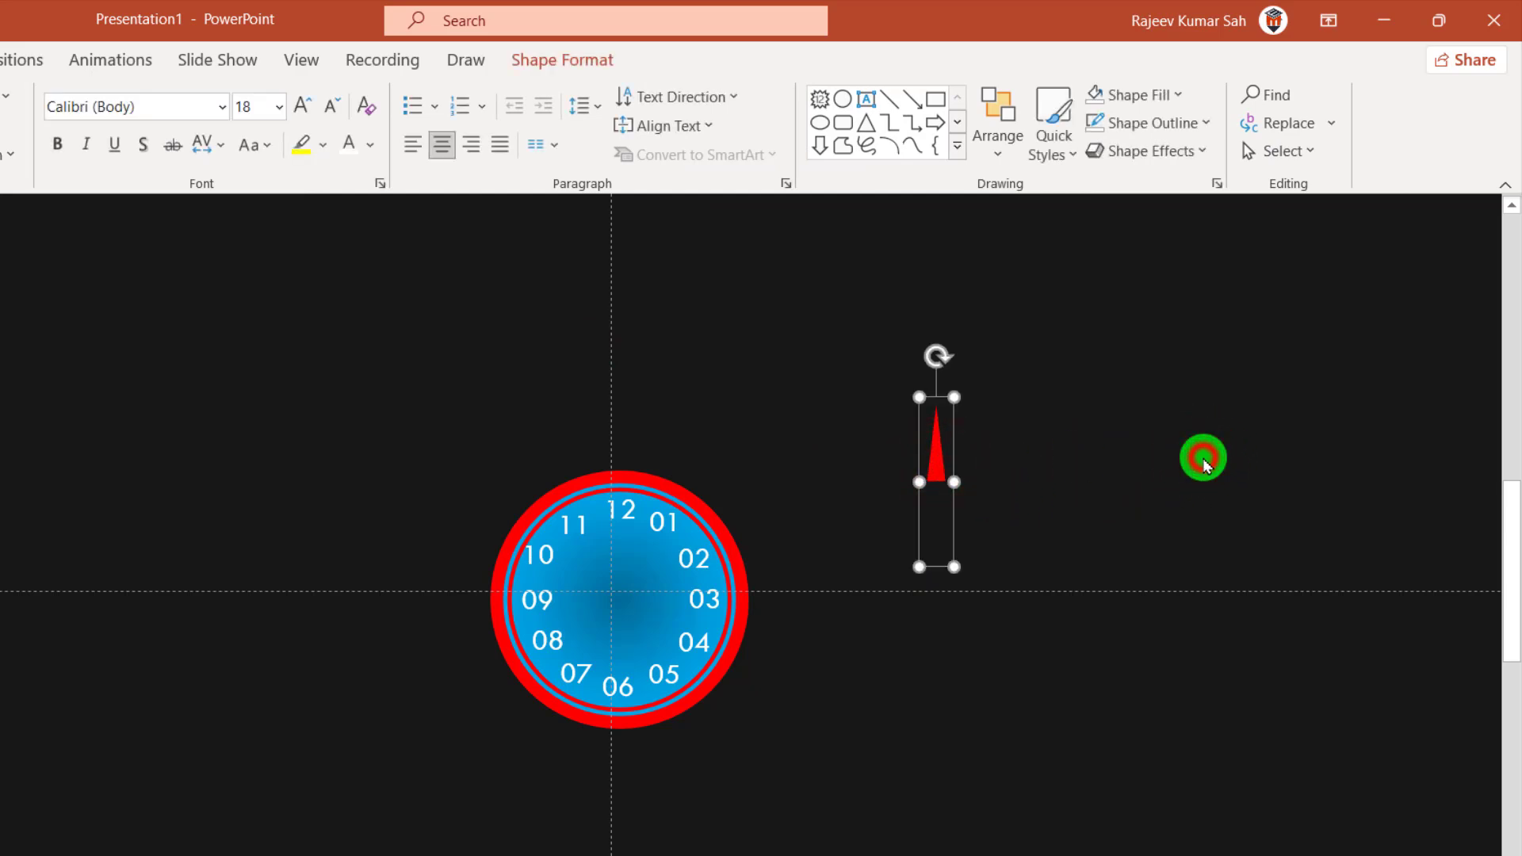
pyautogui.click(1203, 465)
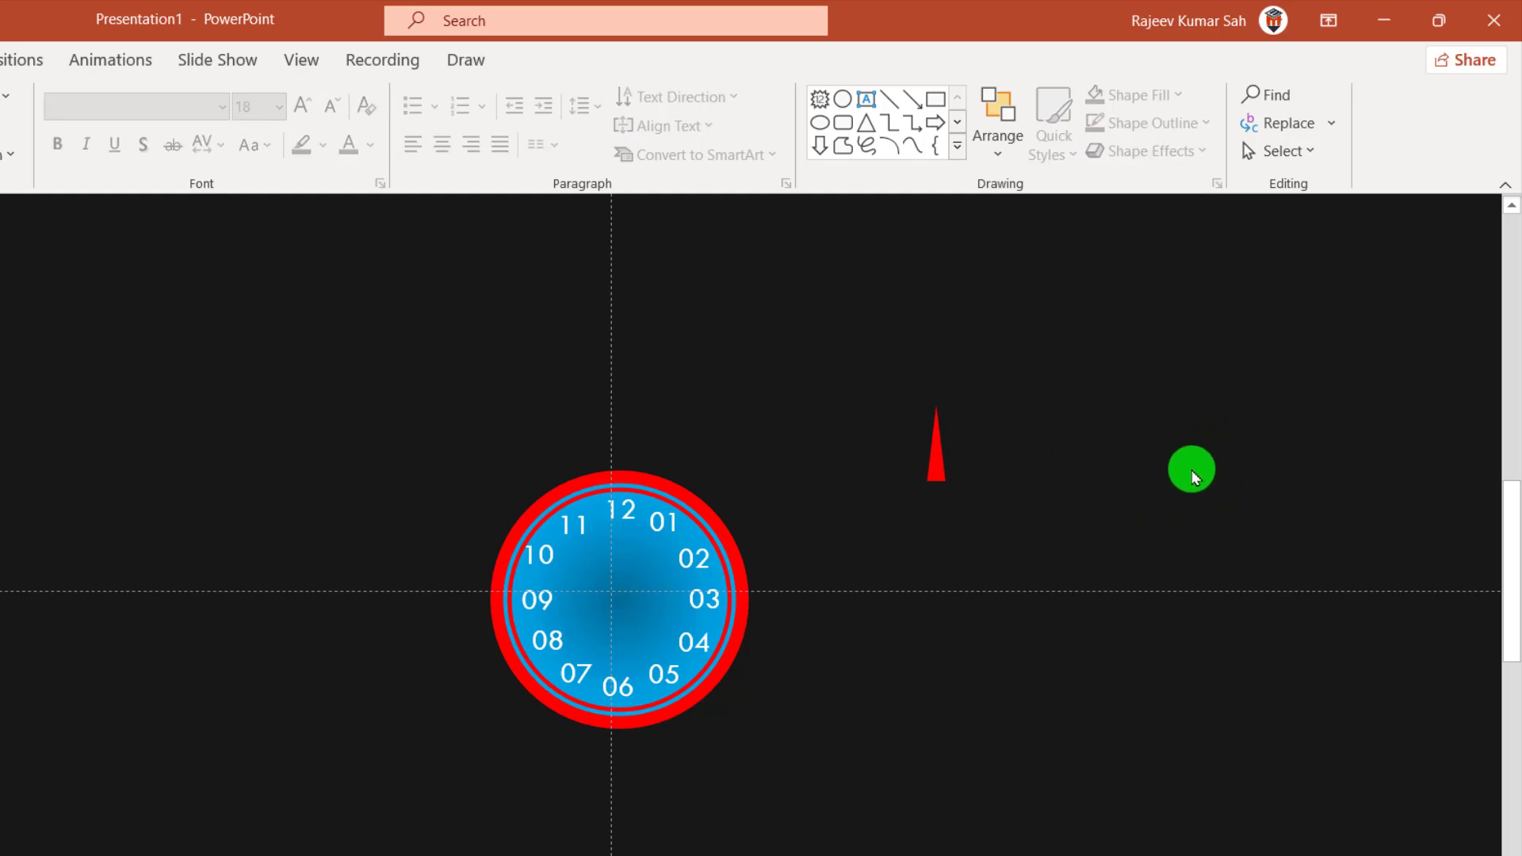
# Reselect the red needle group and add a Spin emphasis effect, with the Animation Pane showing it
pyautogui.press('Tab')
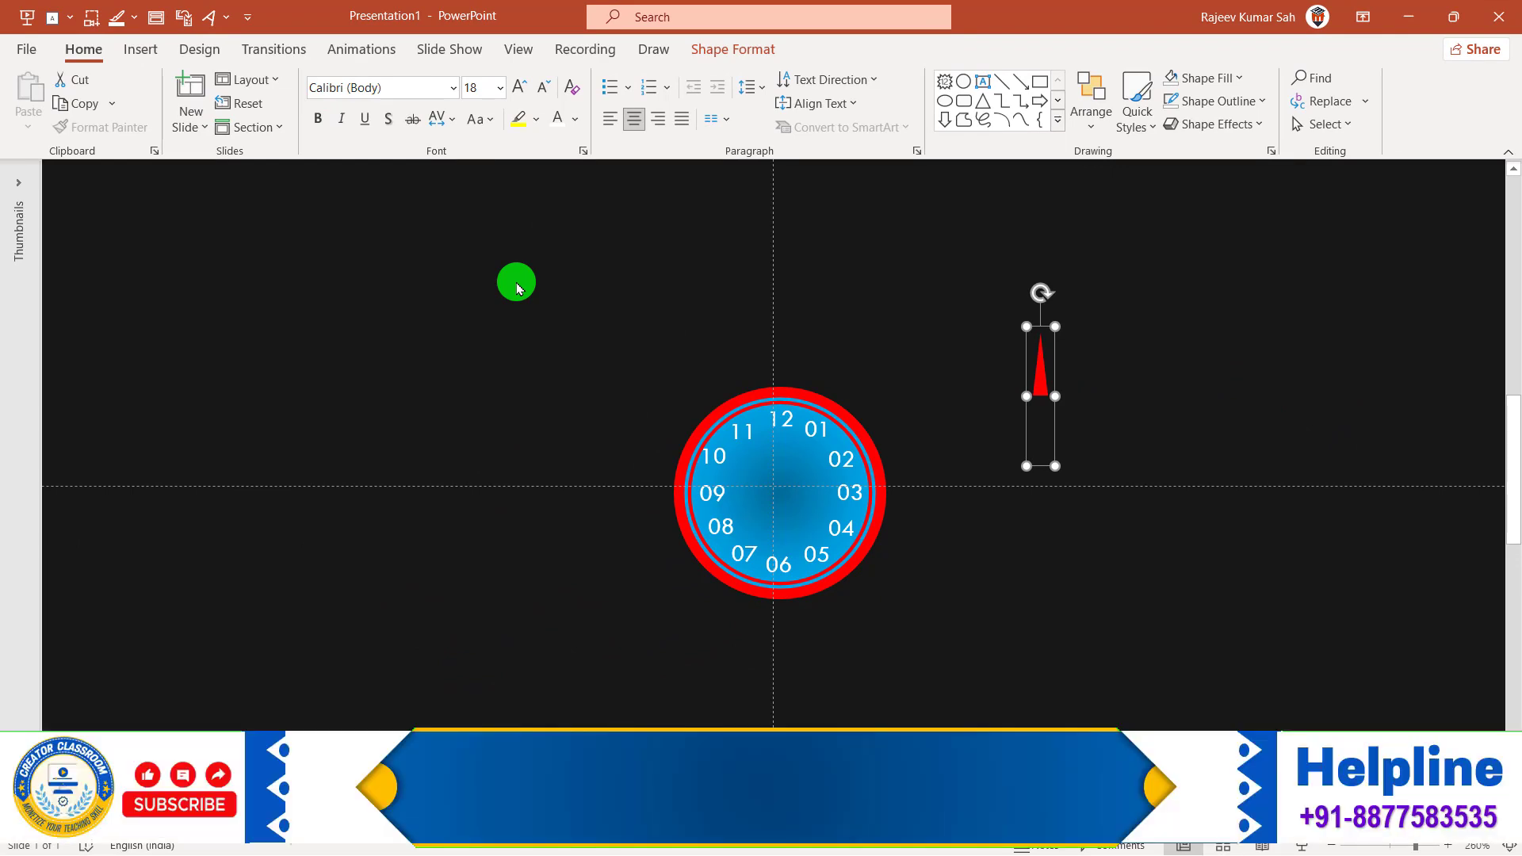
pyautogui.click(382, 51)
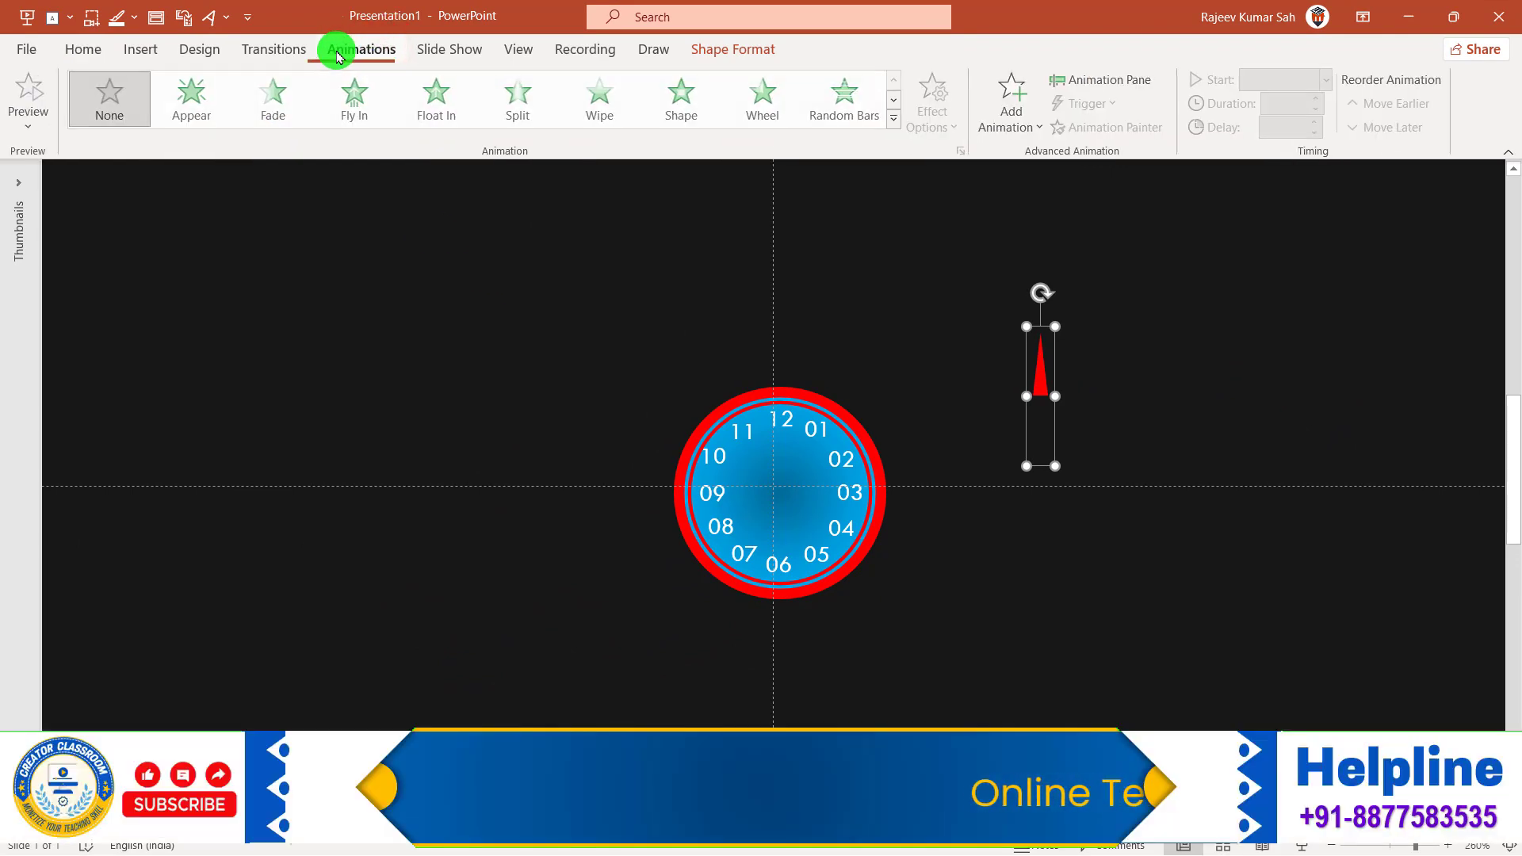
pyautogui.click(1111, 80)
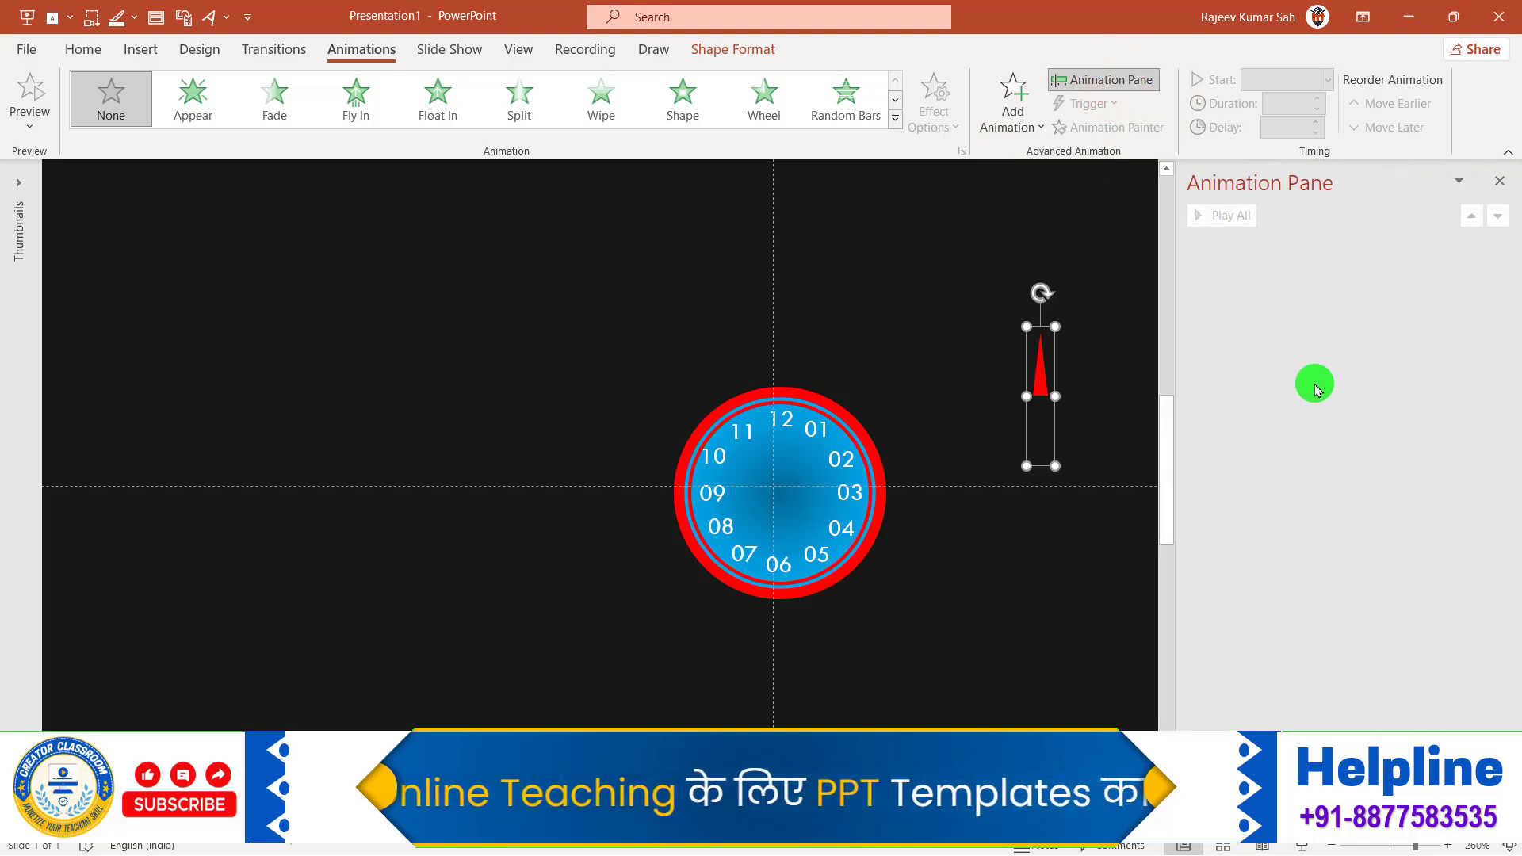
pyautogui.click(1004, 127)
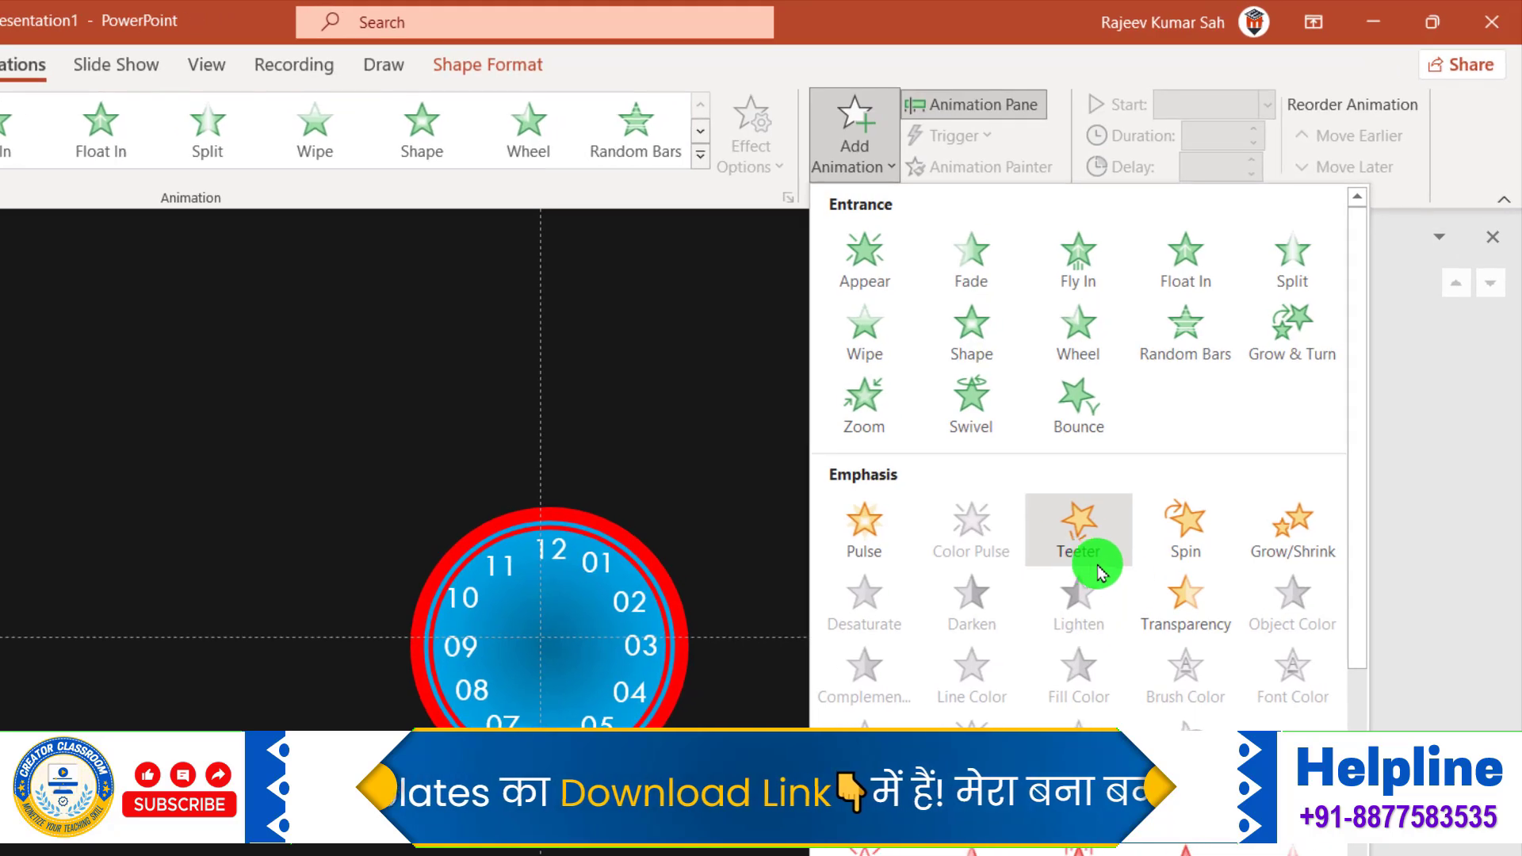
pyautogui.click(1206, 519)
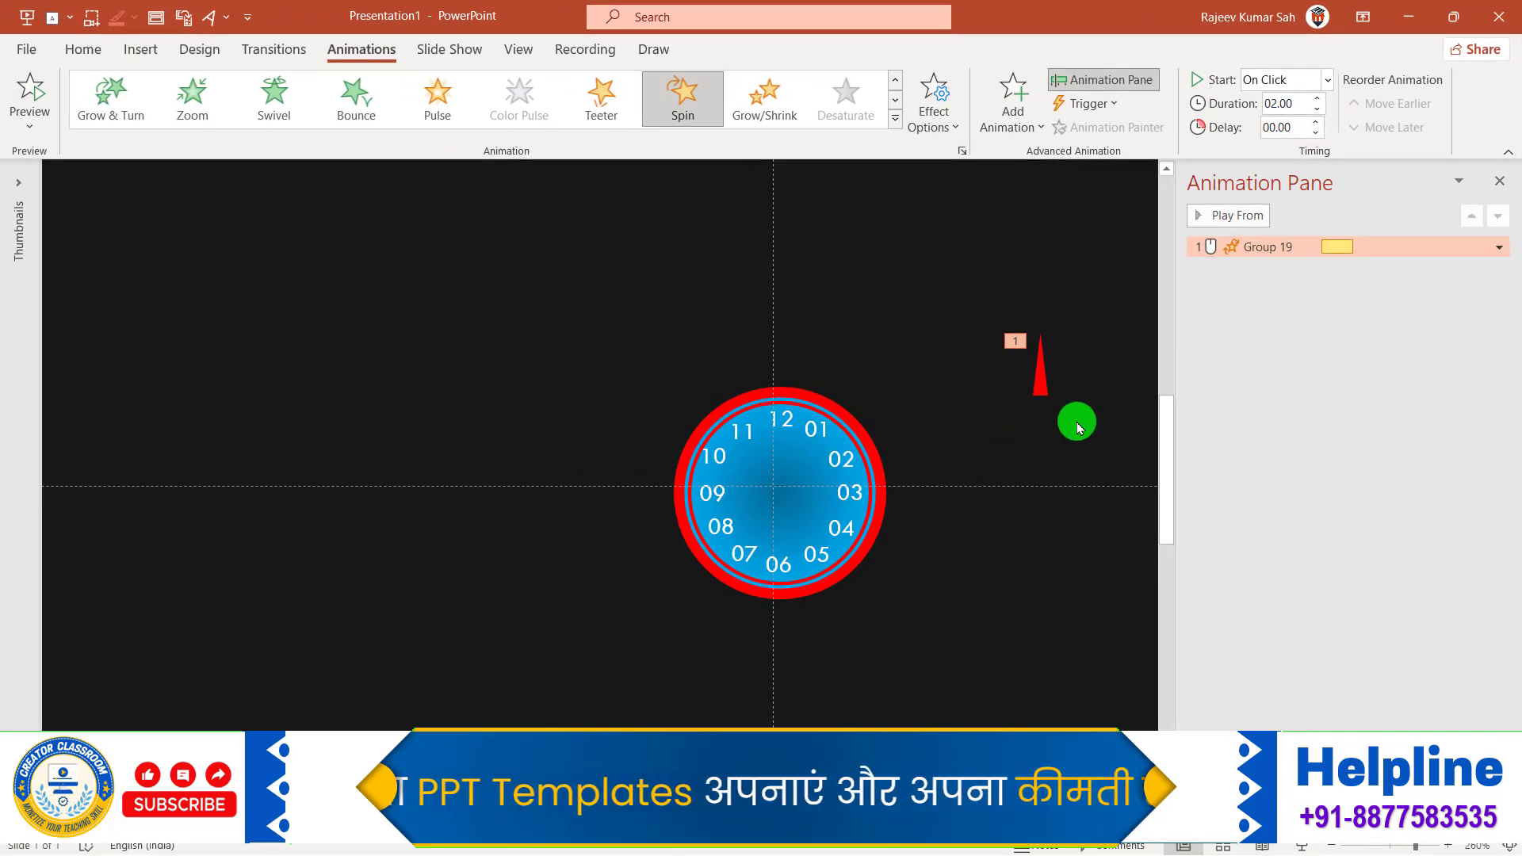
pyautogui.click(1039, 384)
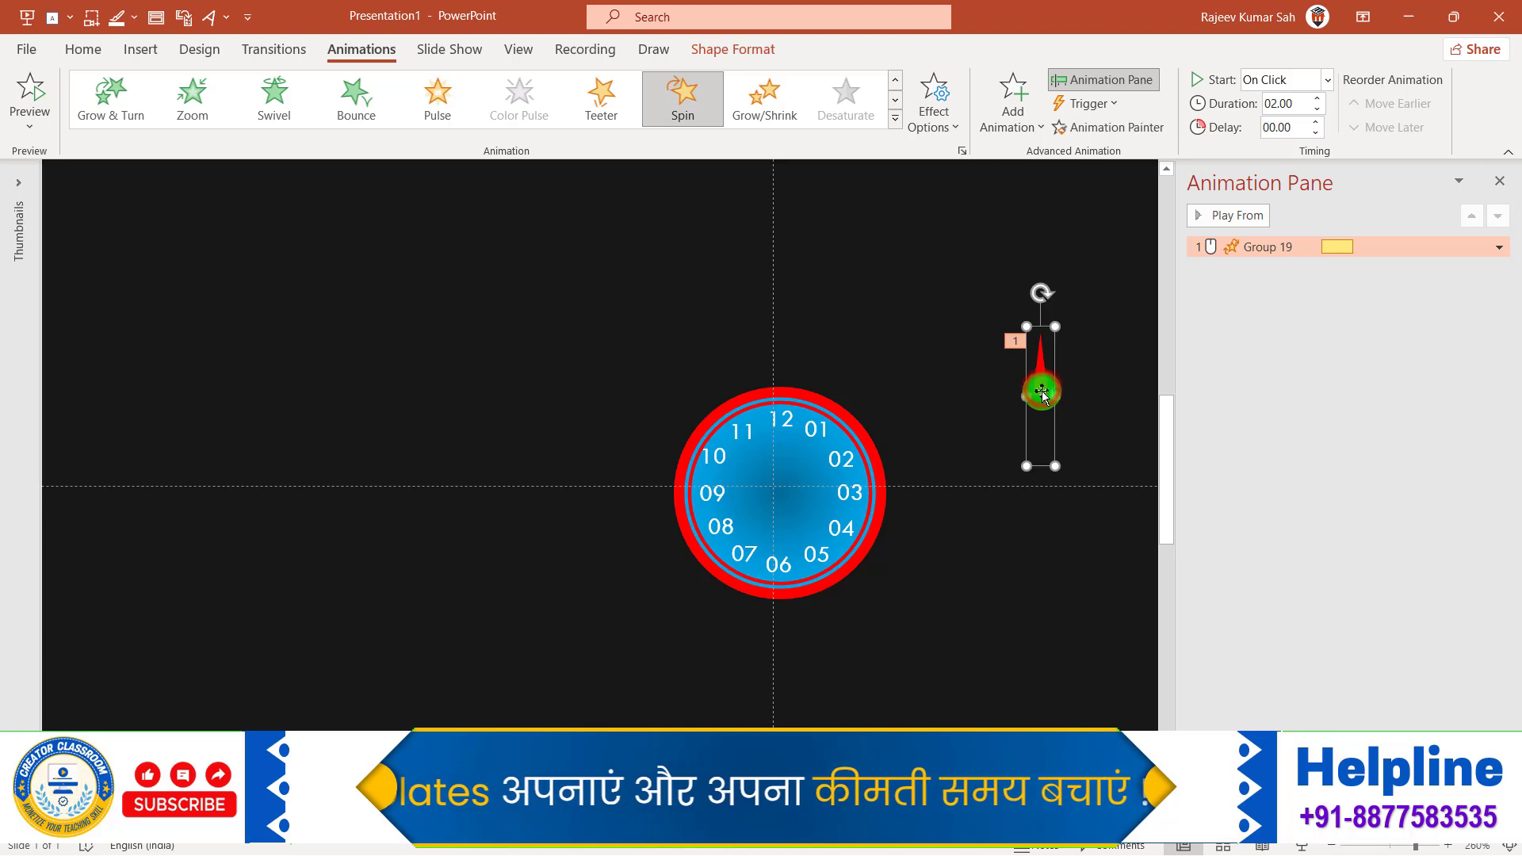
pyautogui.click(1294, 250)
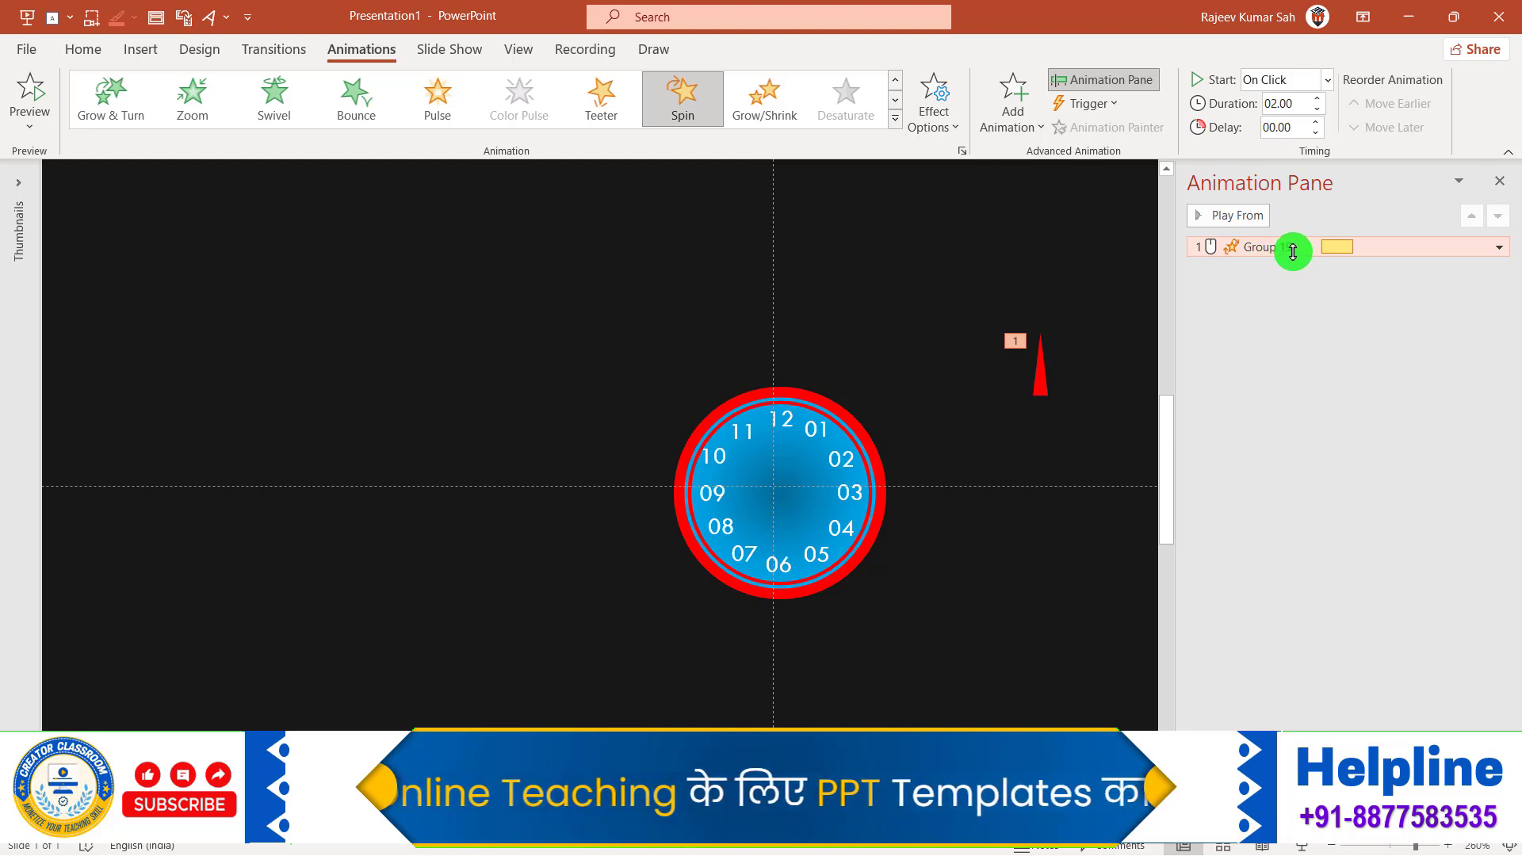
# In Group 19's Spin timing, set Start to With Previous, Duration to 10 seconds and Repeat to none
pyautogui.click(1301, 248)
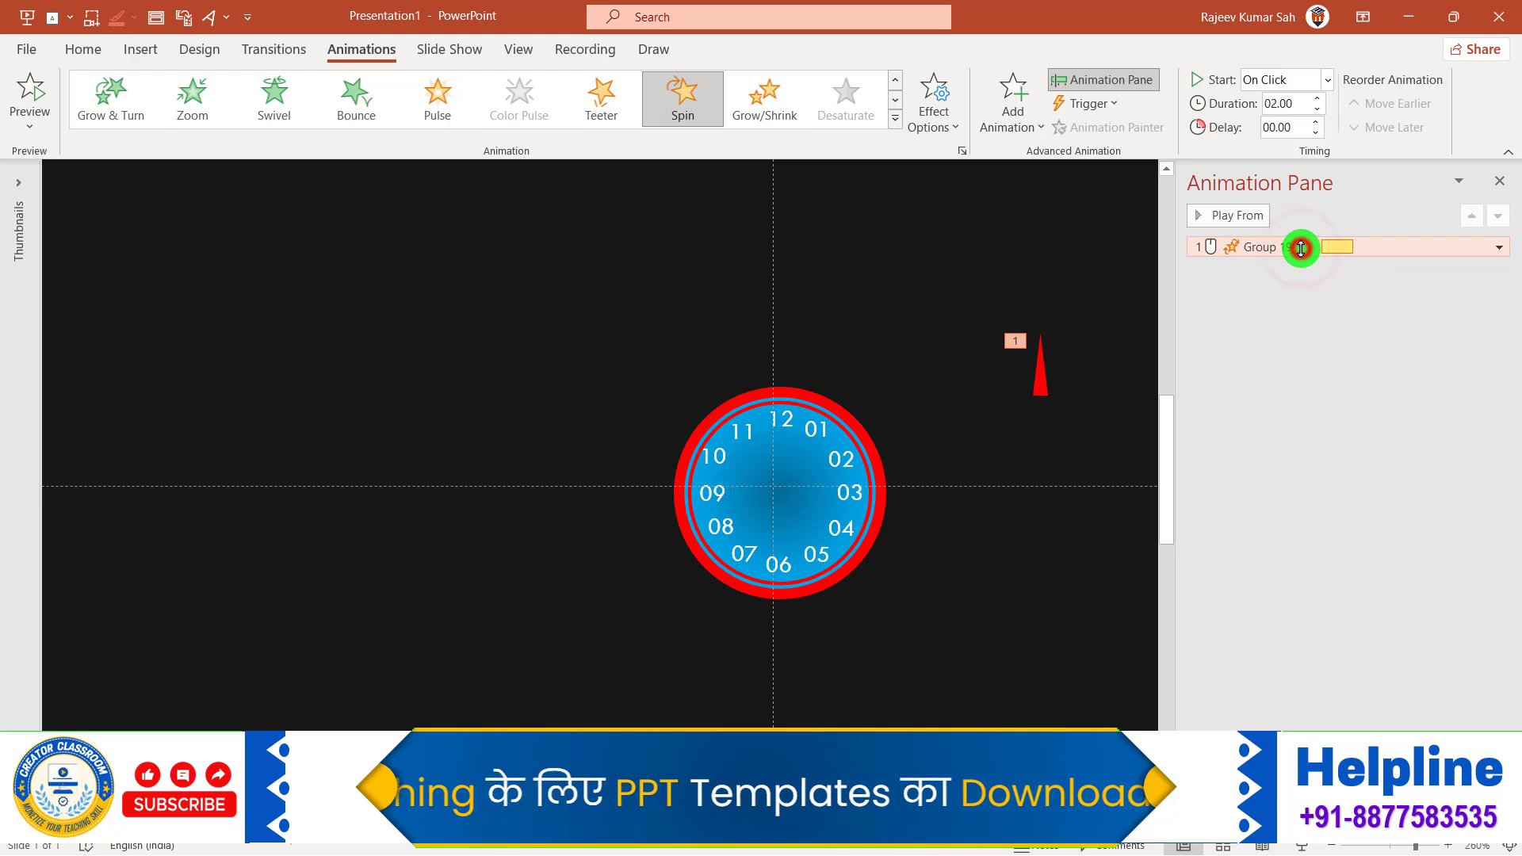
pyautogui.doubleClick(1301, 248)
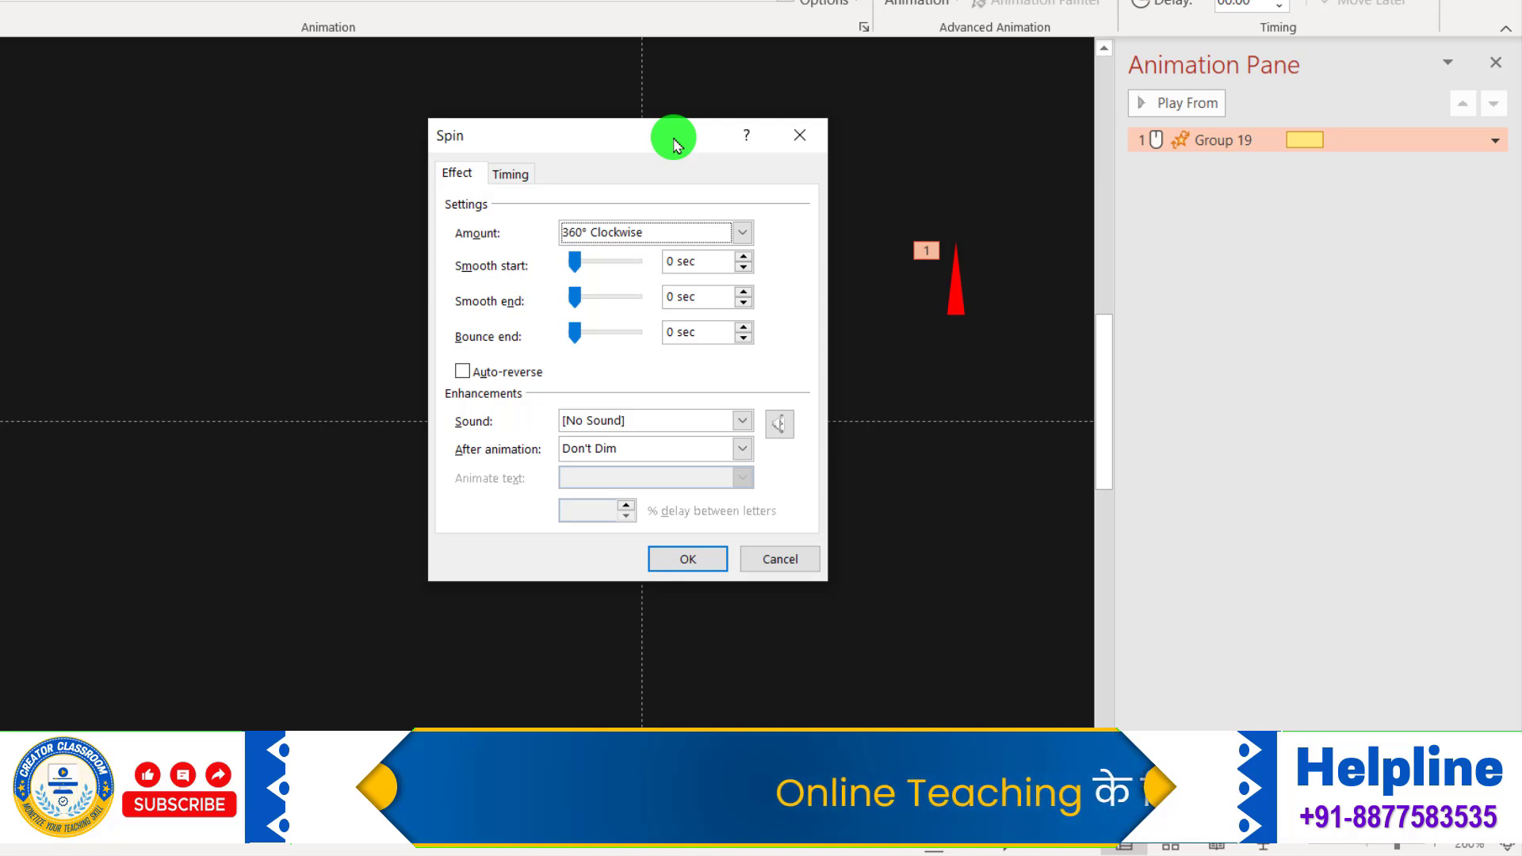
pyautogui.click(515, 176)
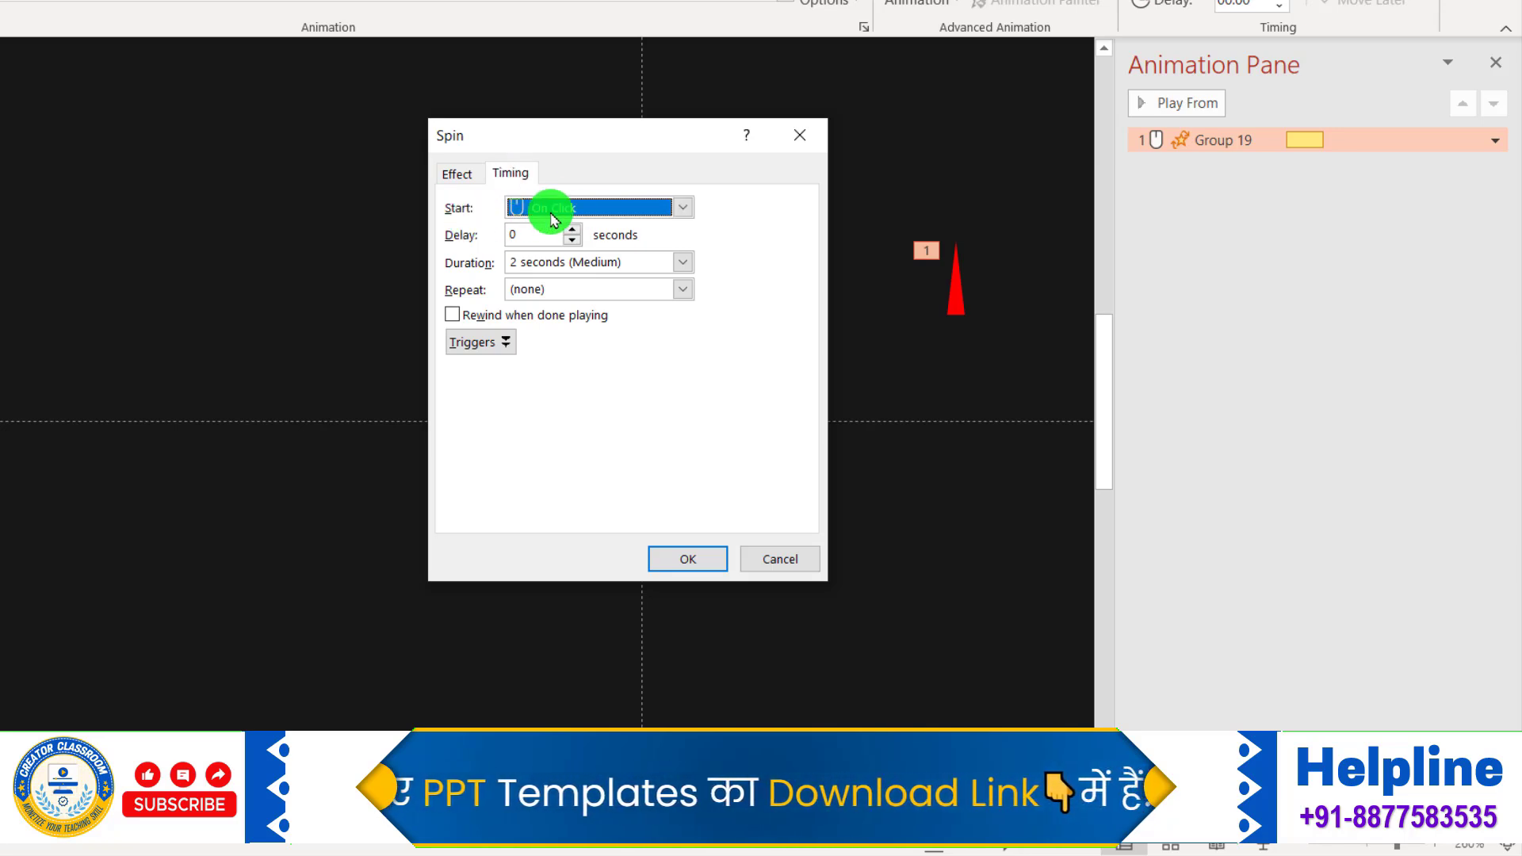
pyautogui.click(684, 209)
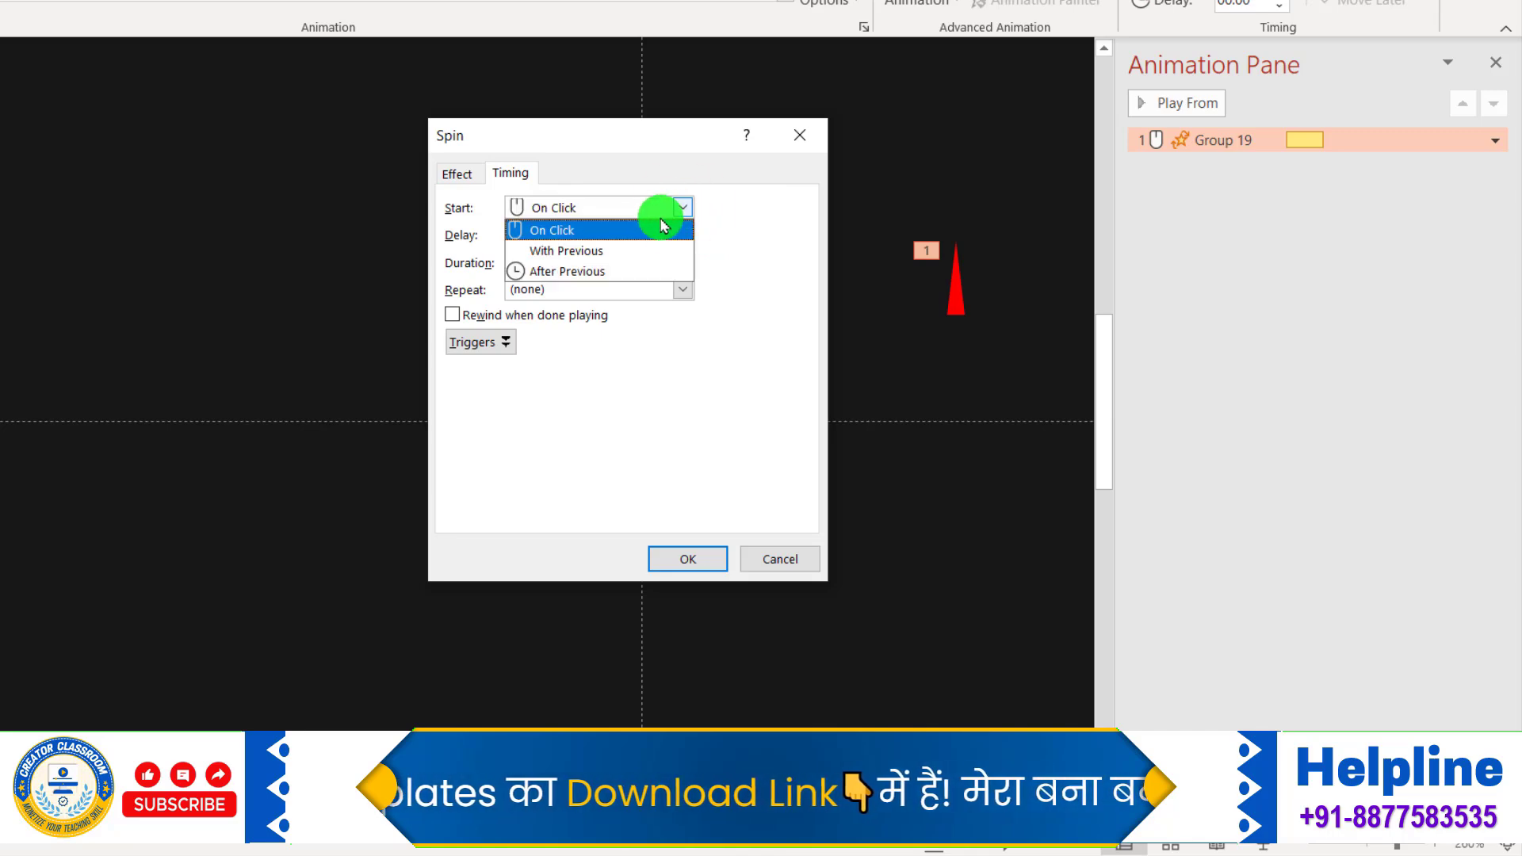
pyautogui.click(596, 249)
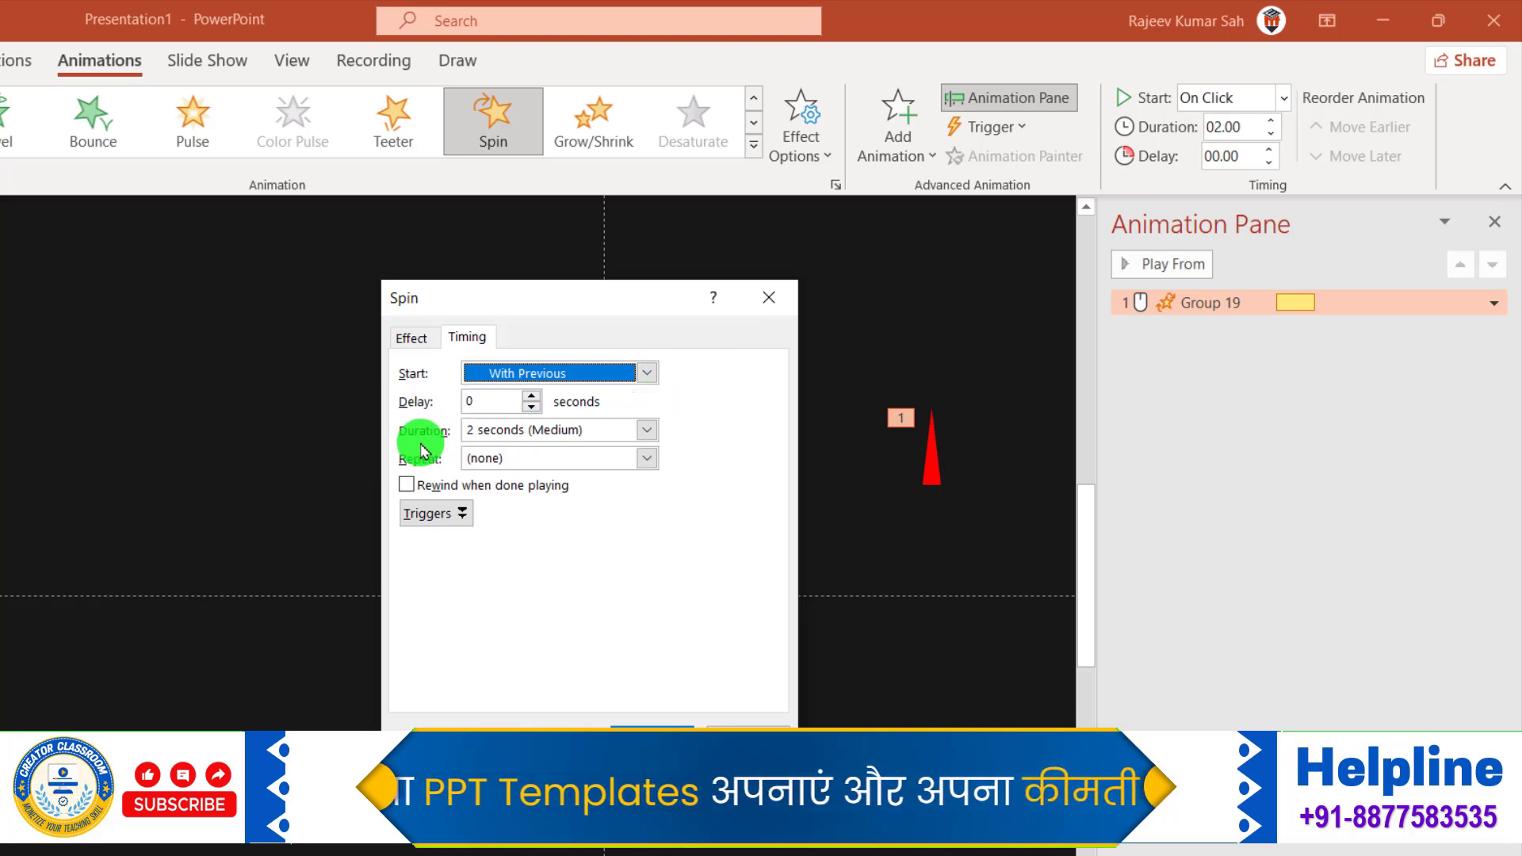
pyautogui.click(646, 303)
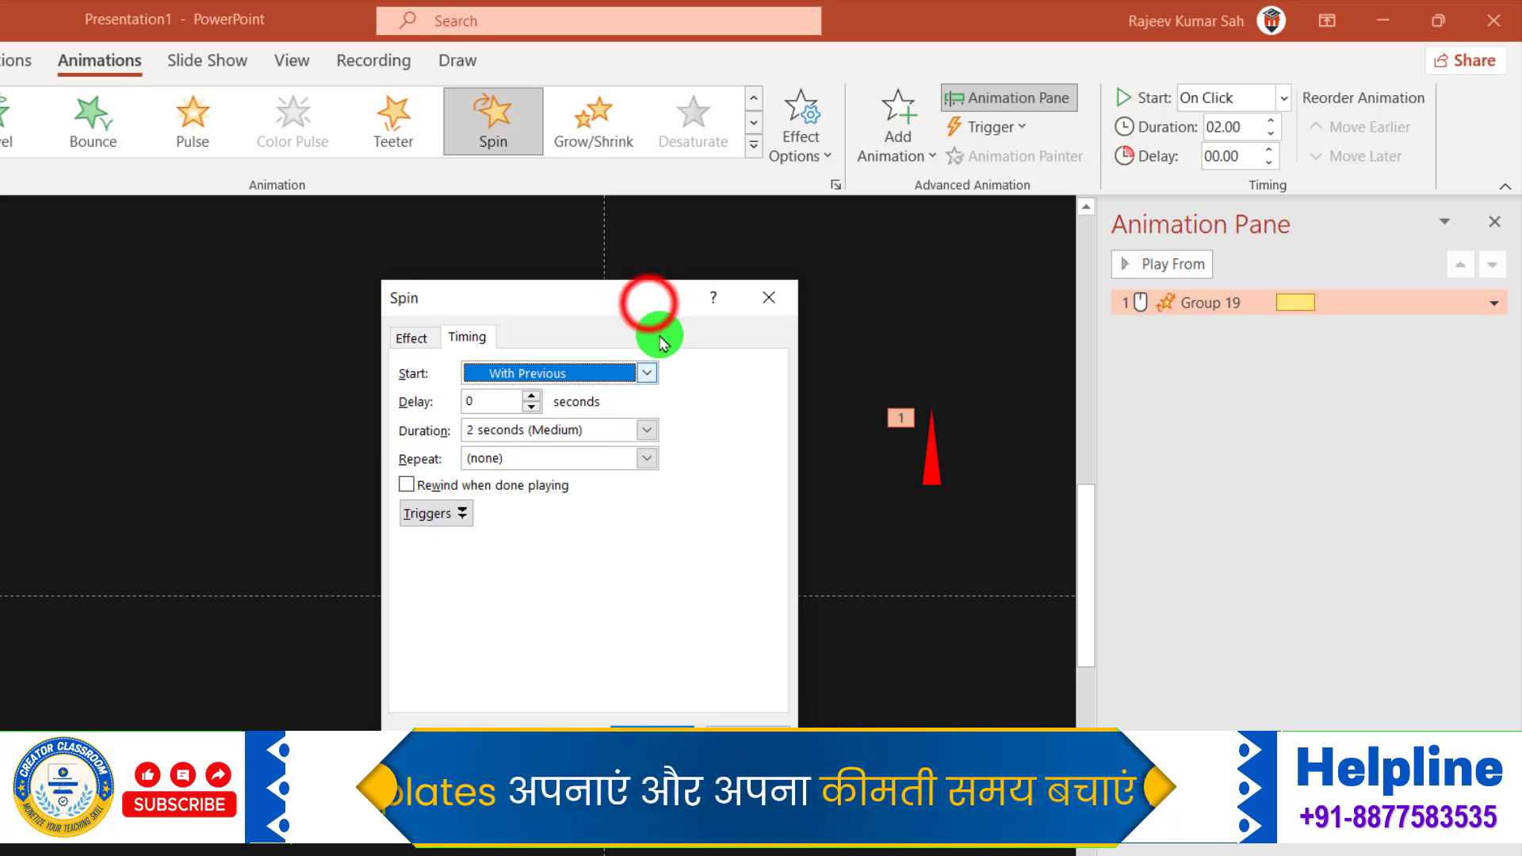
pyautogui.moveTo(648, 309); pyautogui.dragTo(263, 295)
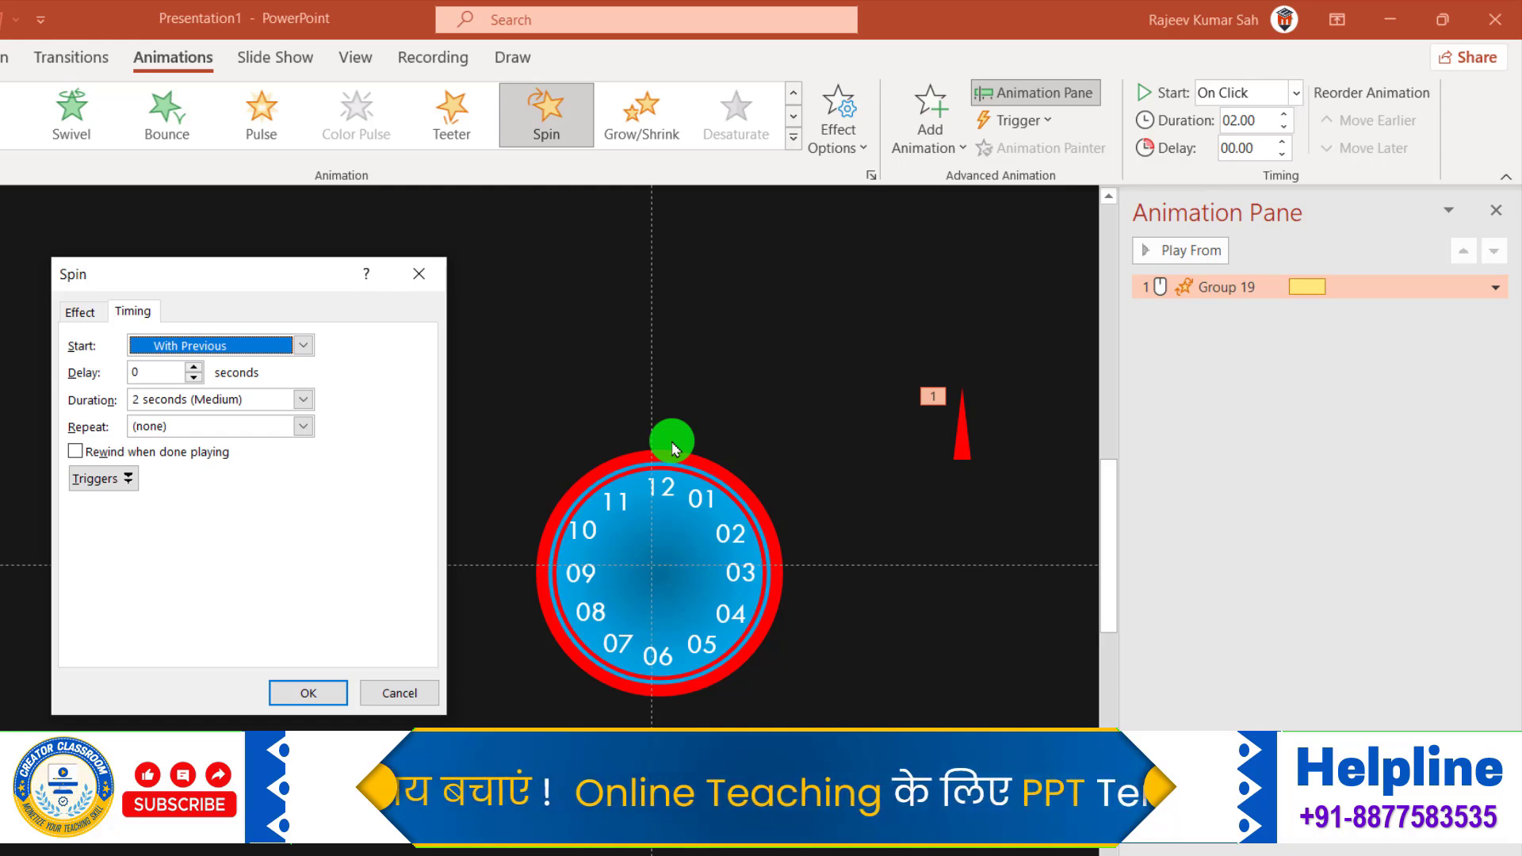
pyautogui.click(261, 401)
pyautogui.write('10')
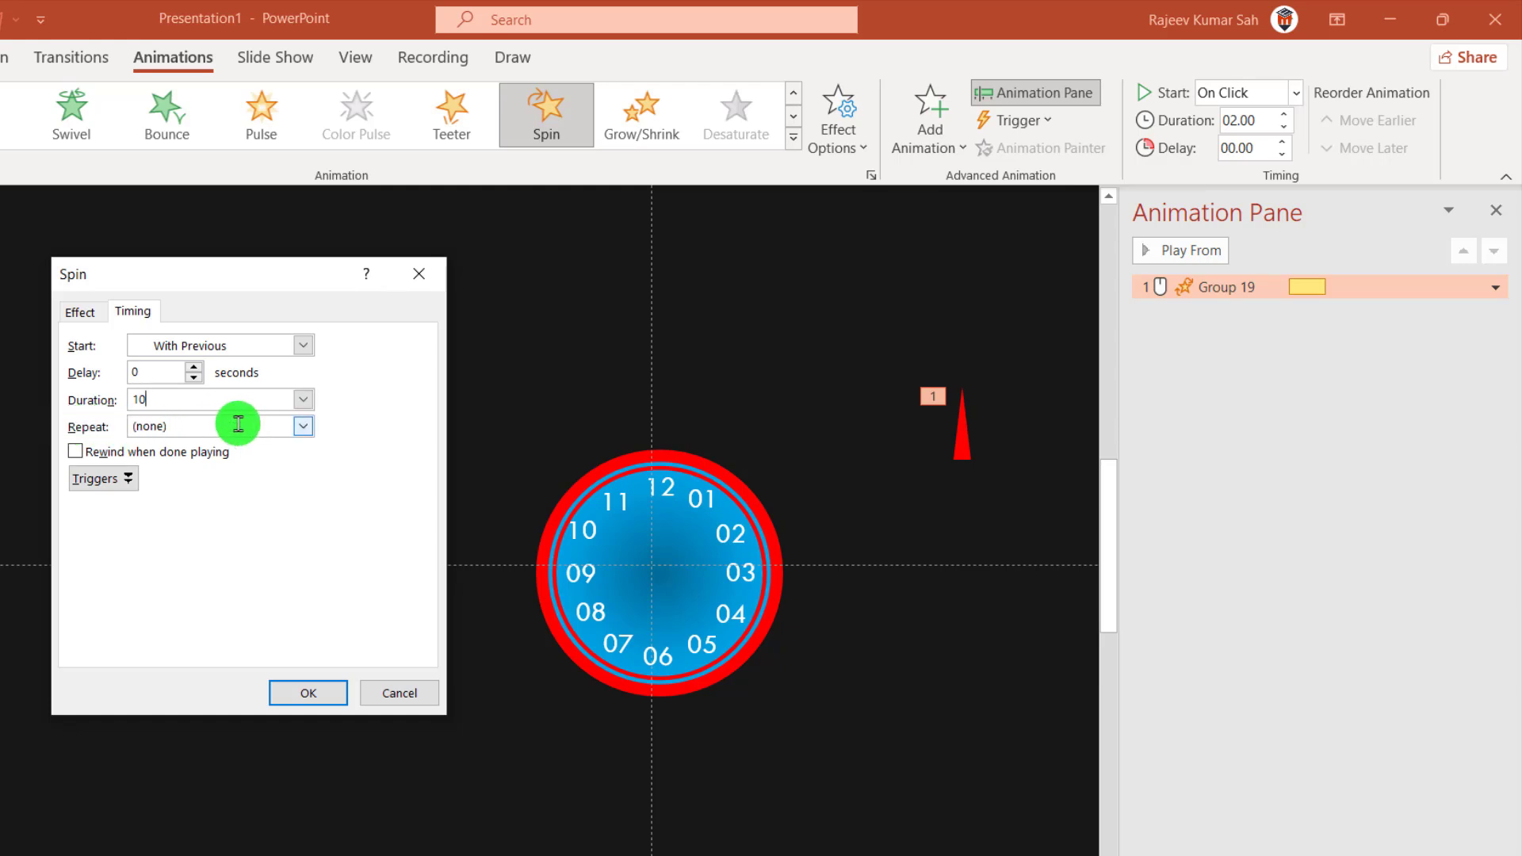
pyautogui.click(305, 427)
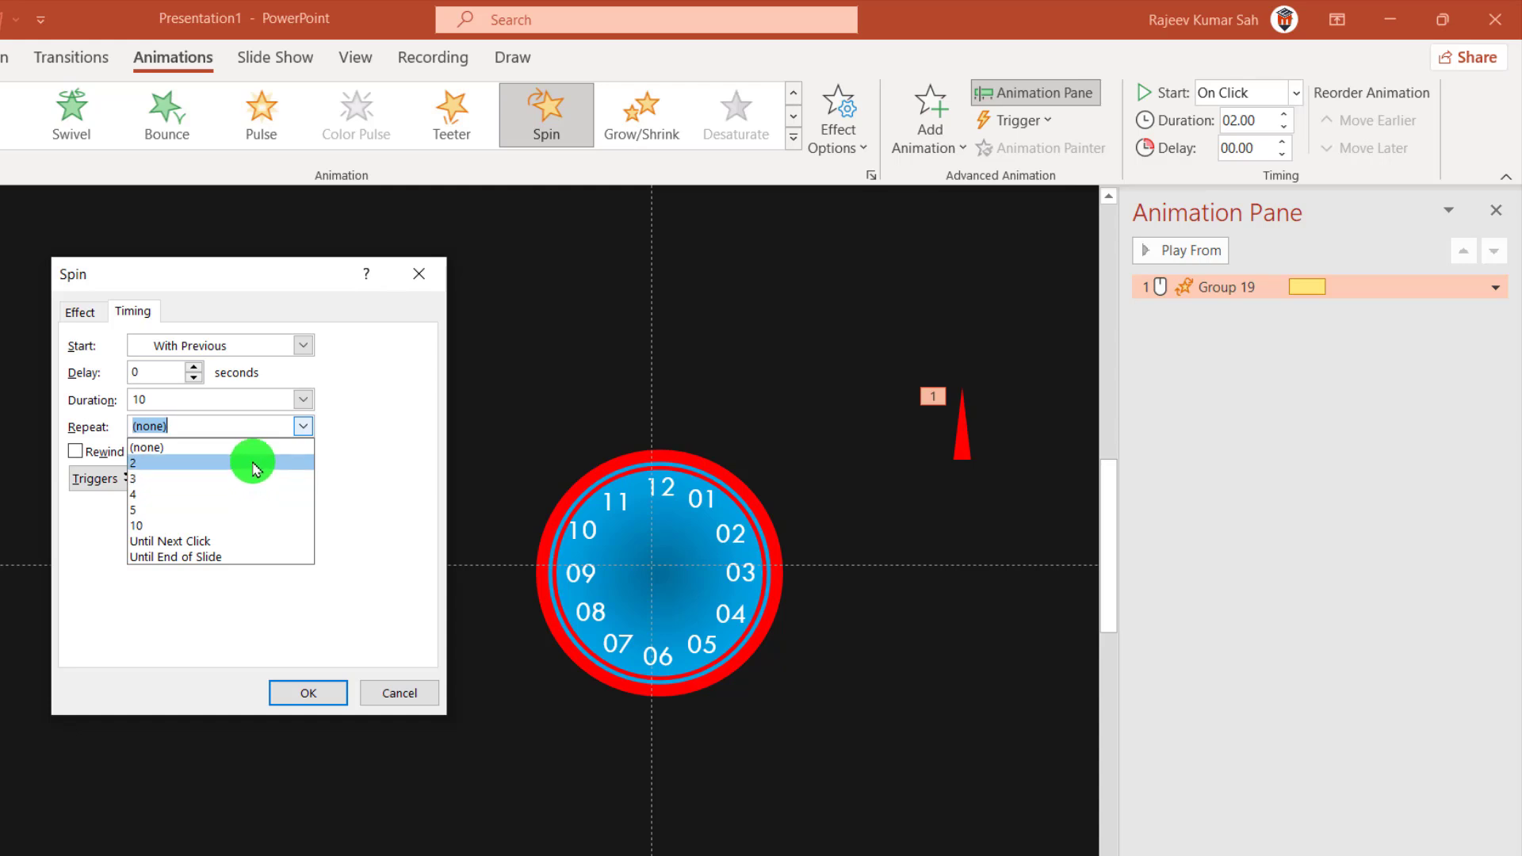
pyautogui.click(250, 446)
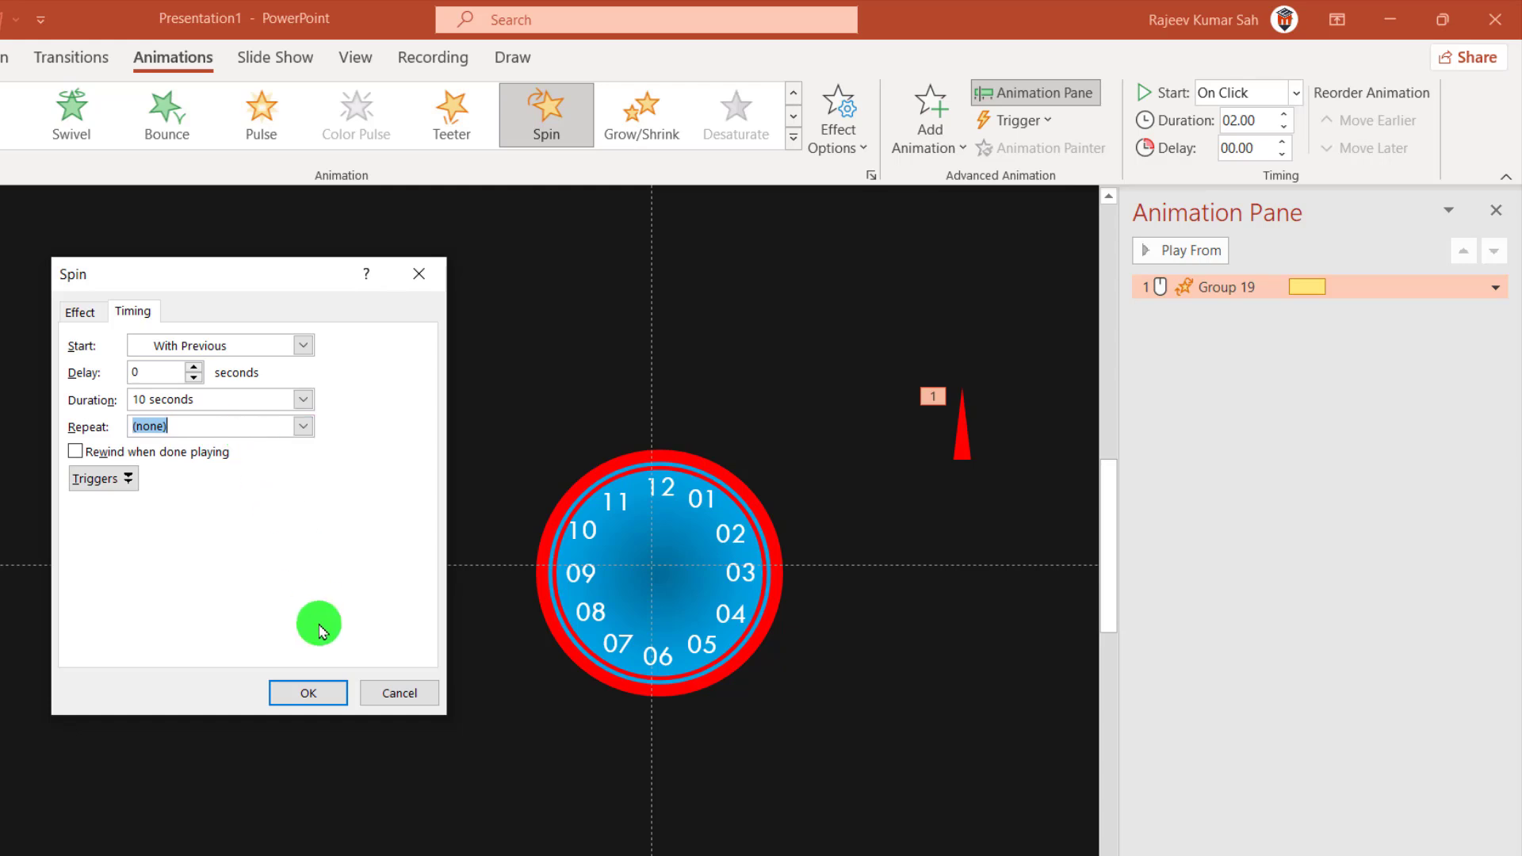
pyautogui.click(302, 698)
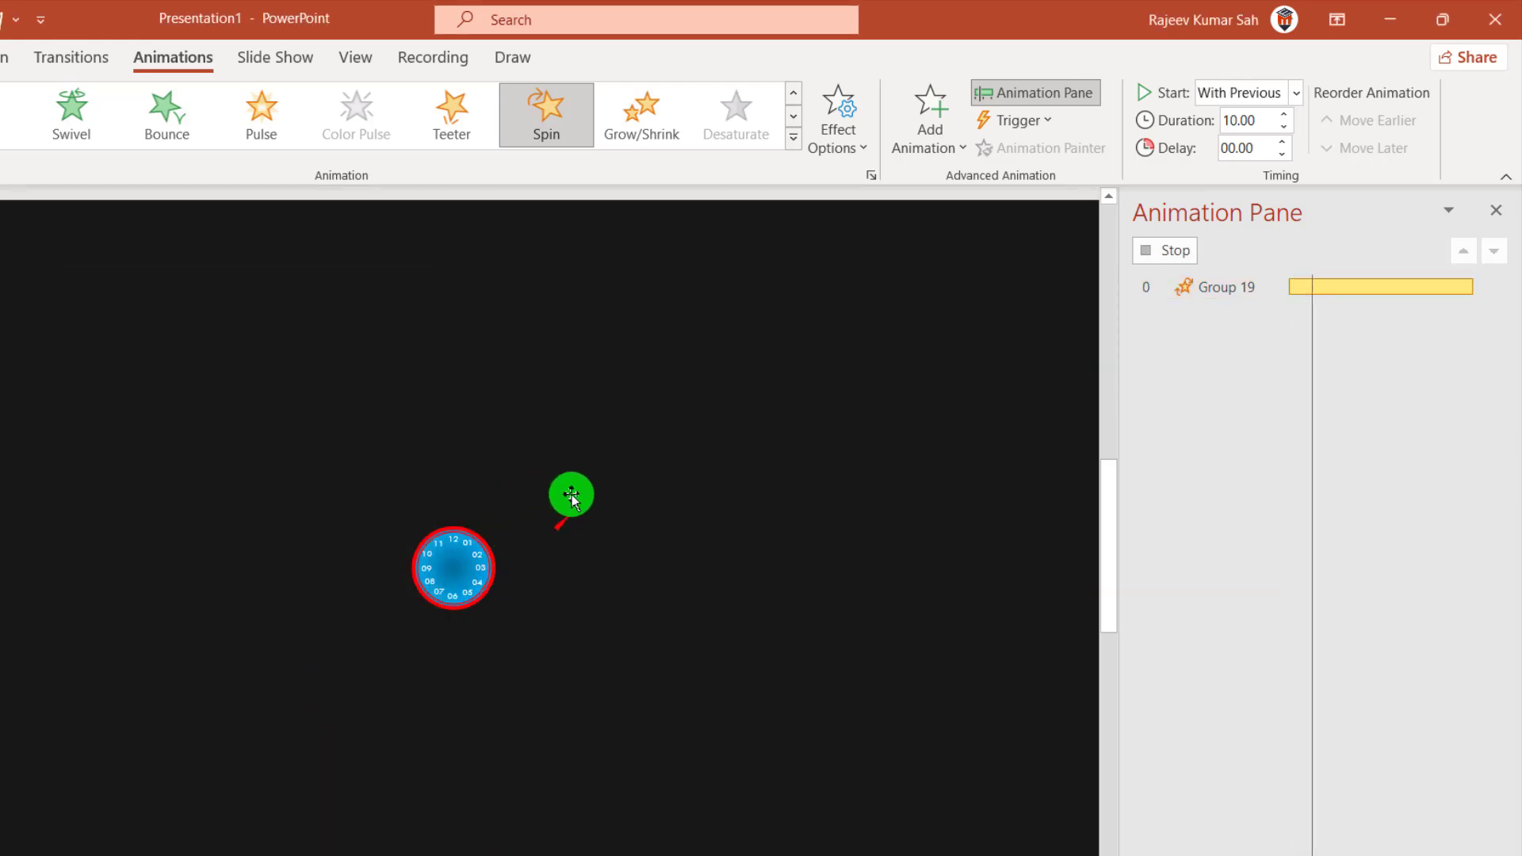
# Stop the preview and duplicate the red needle group with Ctrl+D
pyautogui.click(784, 463)
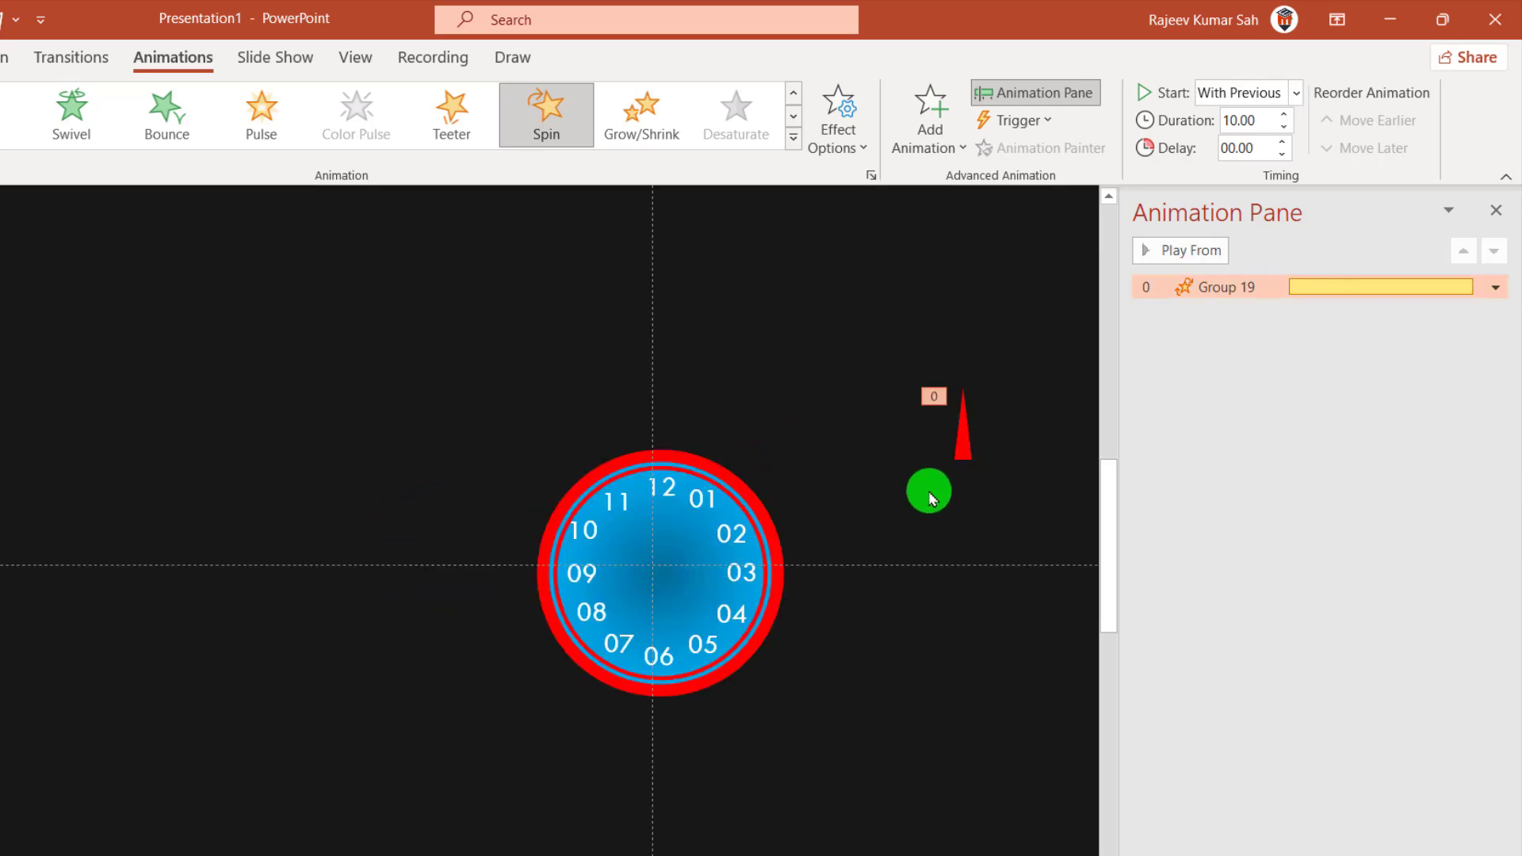
pyautogui.click(964, 450)
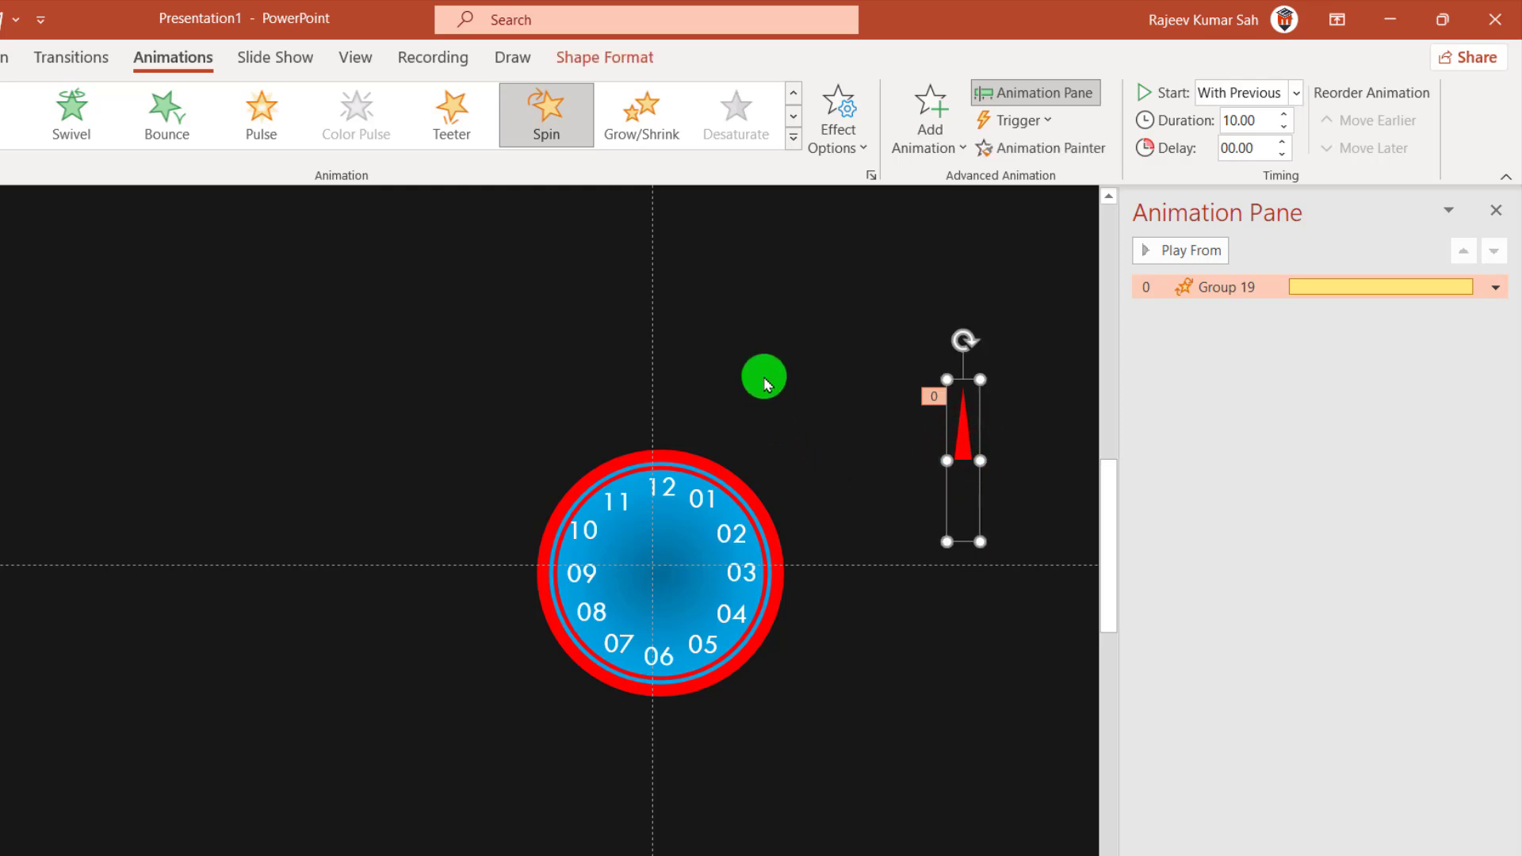
pyautogui.hotkey('ctrl', 'd')
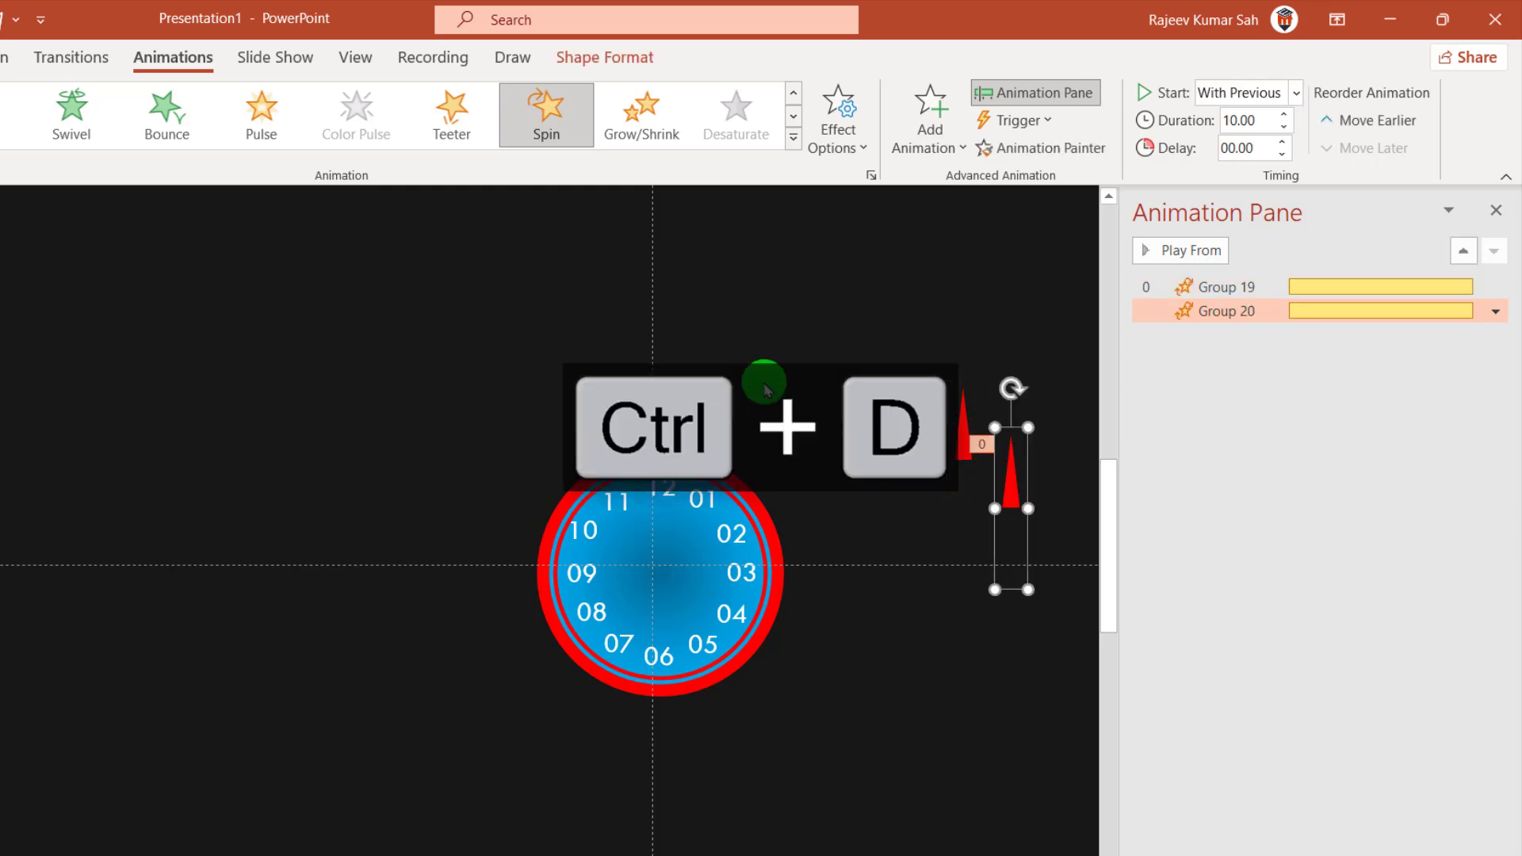
# Move the copy left of the original and shrink it into a shorter hand
pyautogui.click(1008, 497)
pyautogui.moveTo(1007, 497); pyautogui.dragTo(920, 444)
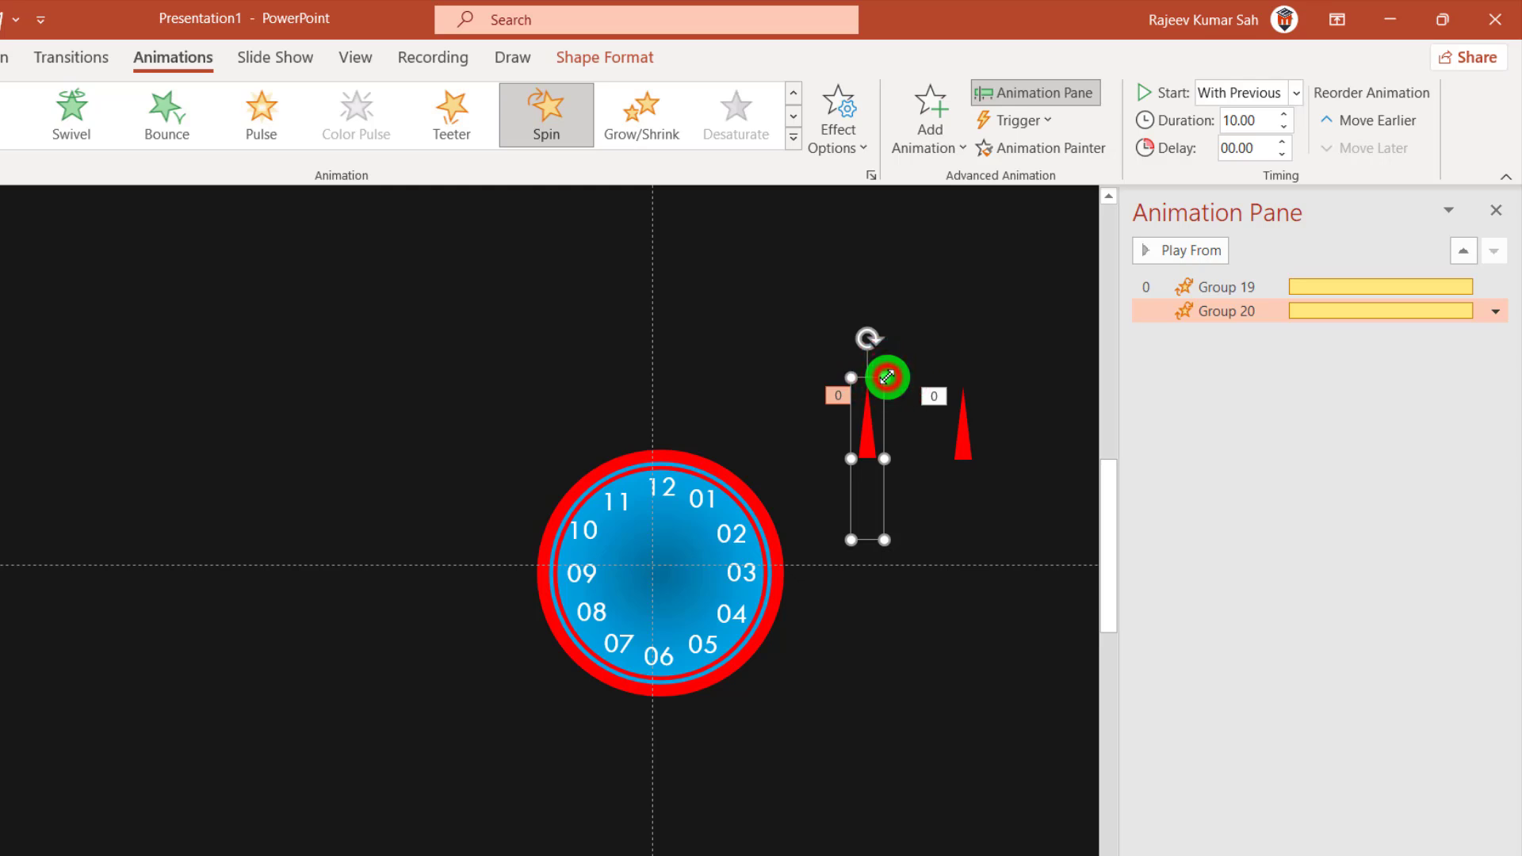
pyautogui.moveTo(887, 380)
pyautogui.mouseDown()
pyautogui.moveTo(851, 450)
pyautogui.moveTo(938, 441)
pyautogui.moveTo(880, 452)
pyautogui.mouseUp()
pyautogui.click(934, 485)
pyautogui.click(964, 498)
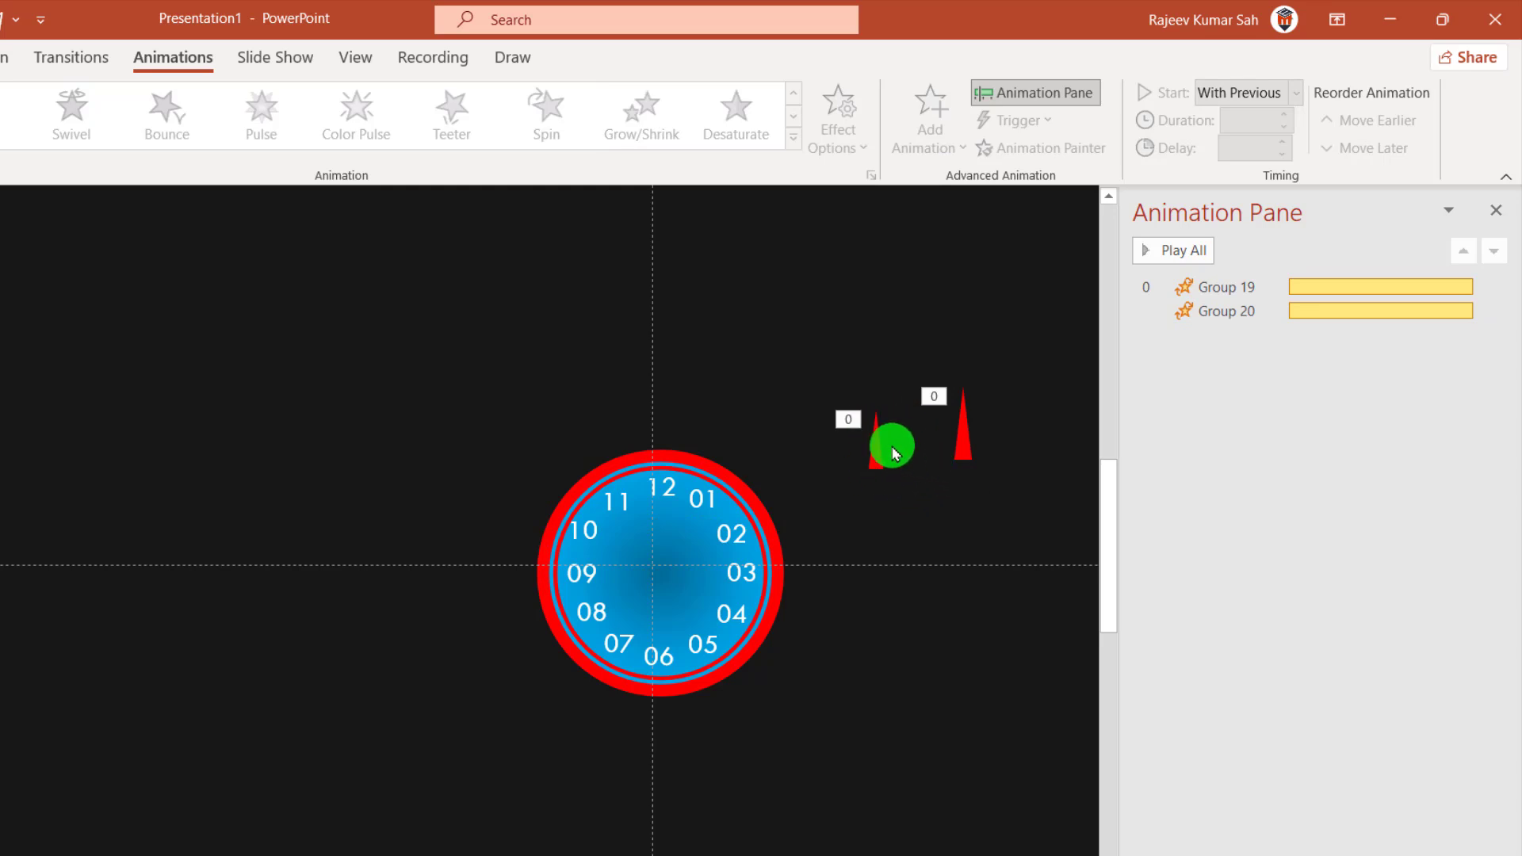
pyautogui.click(876, 449)
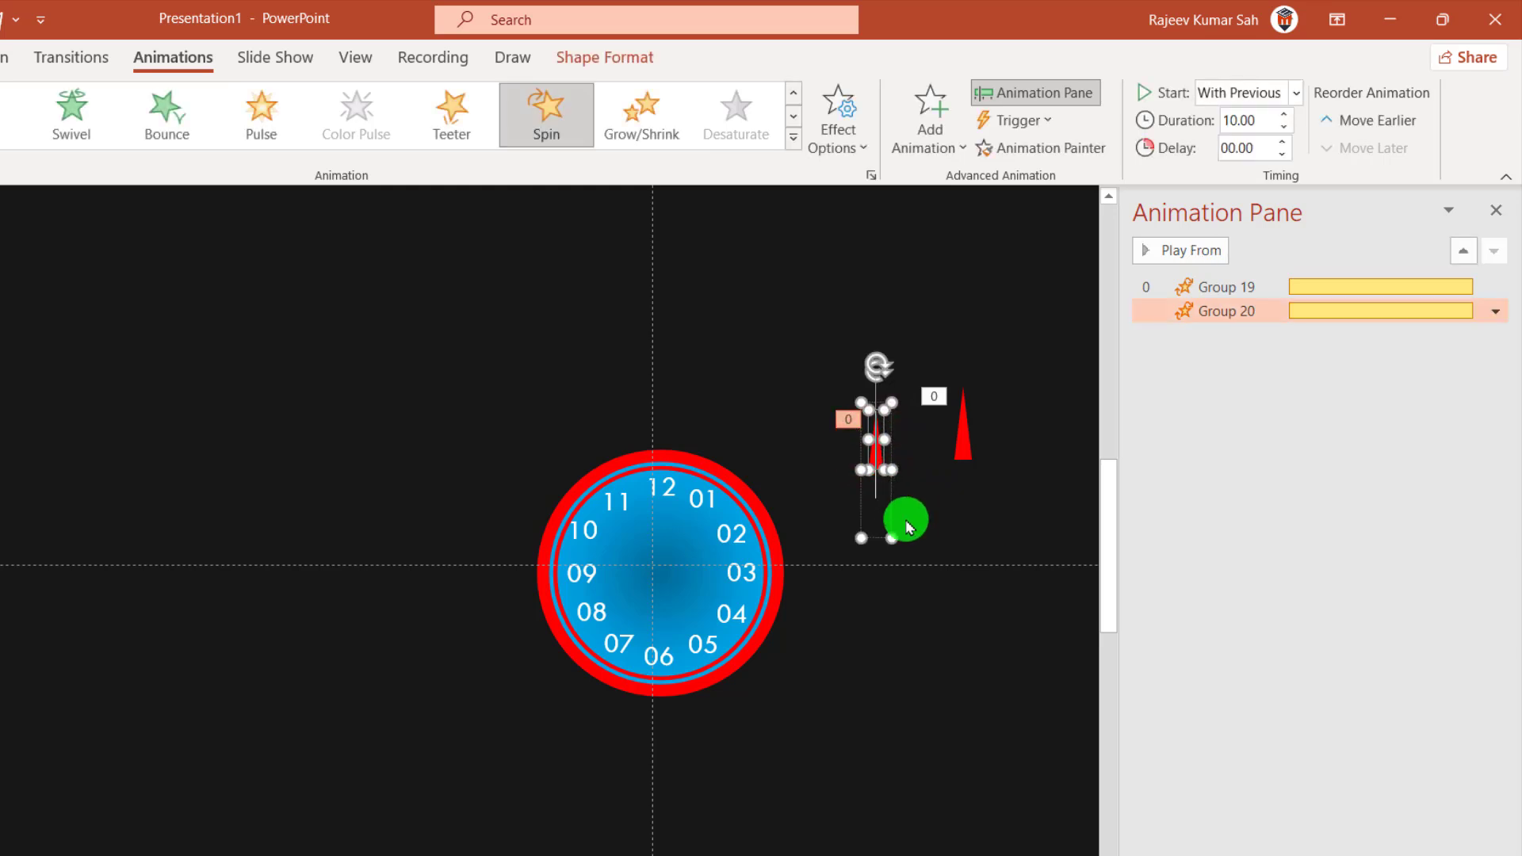
# Fill the shorter hand Light Green from Shape Format's Shape Fill
pyautogui.click(601, 64)
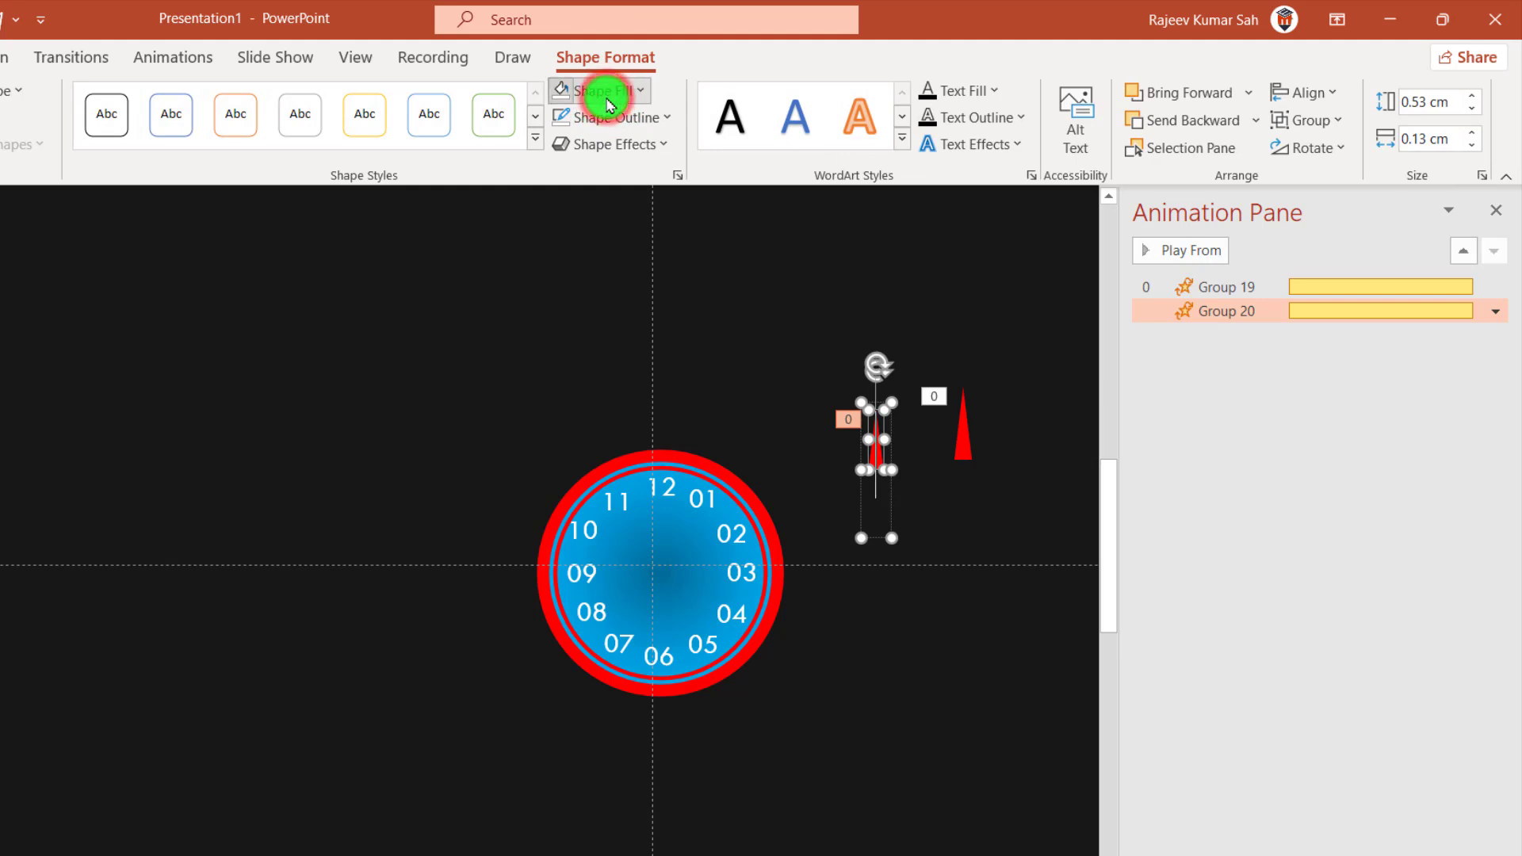
pyautogui.click(607, 101)
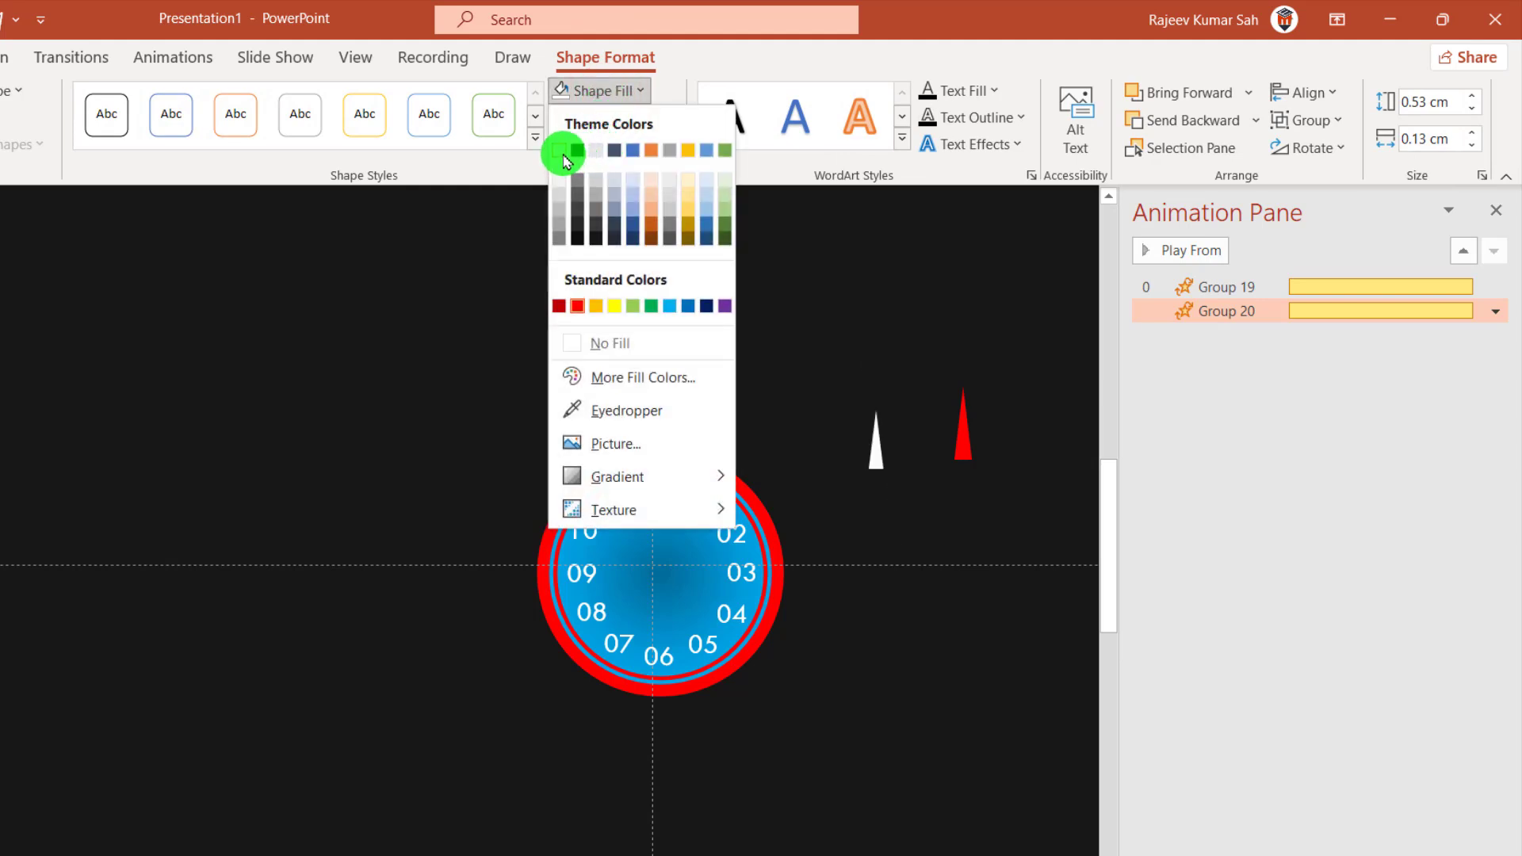
pyautogui.click(634, 306)
pyautogui.click(793, 301)
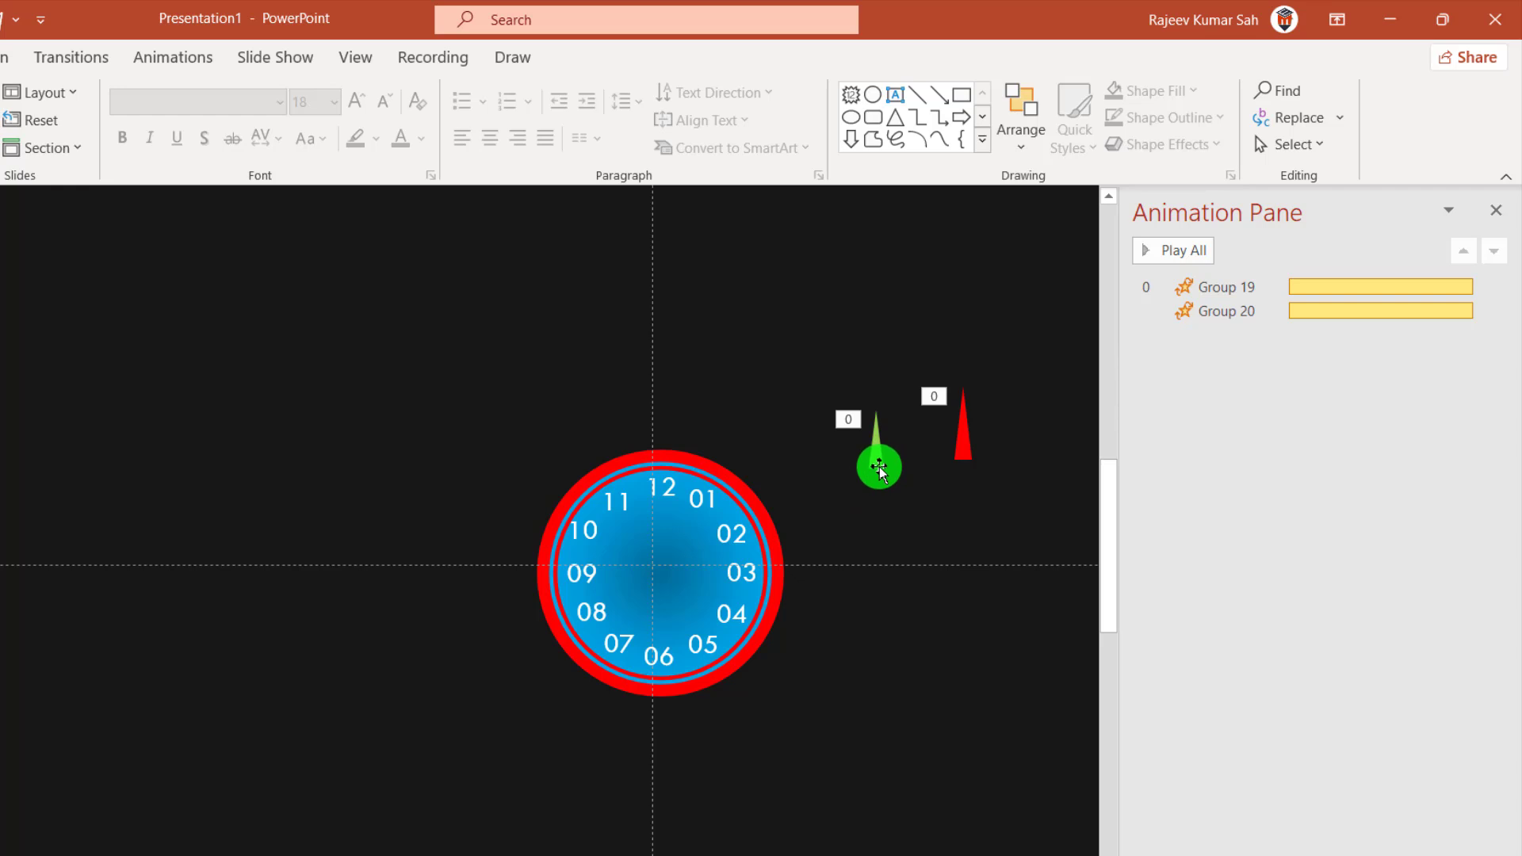
# Adjust the red hand with two small drags, then reselect the green hand
pyautogui.click(949, 496)
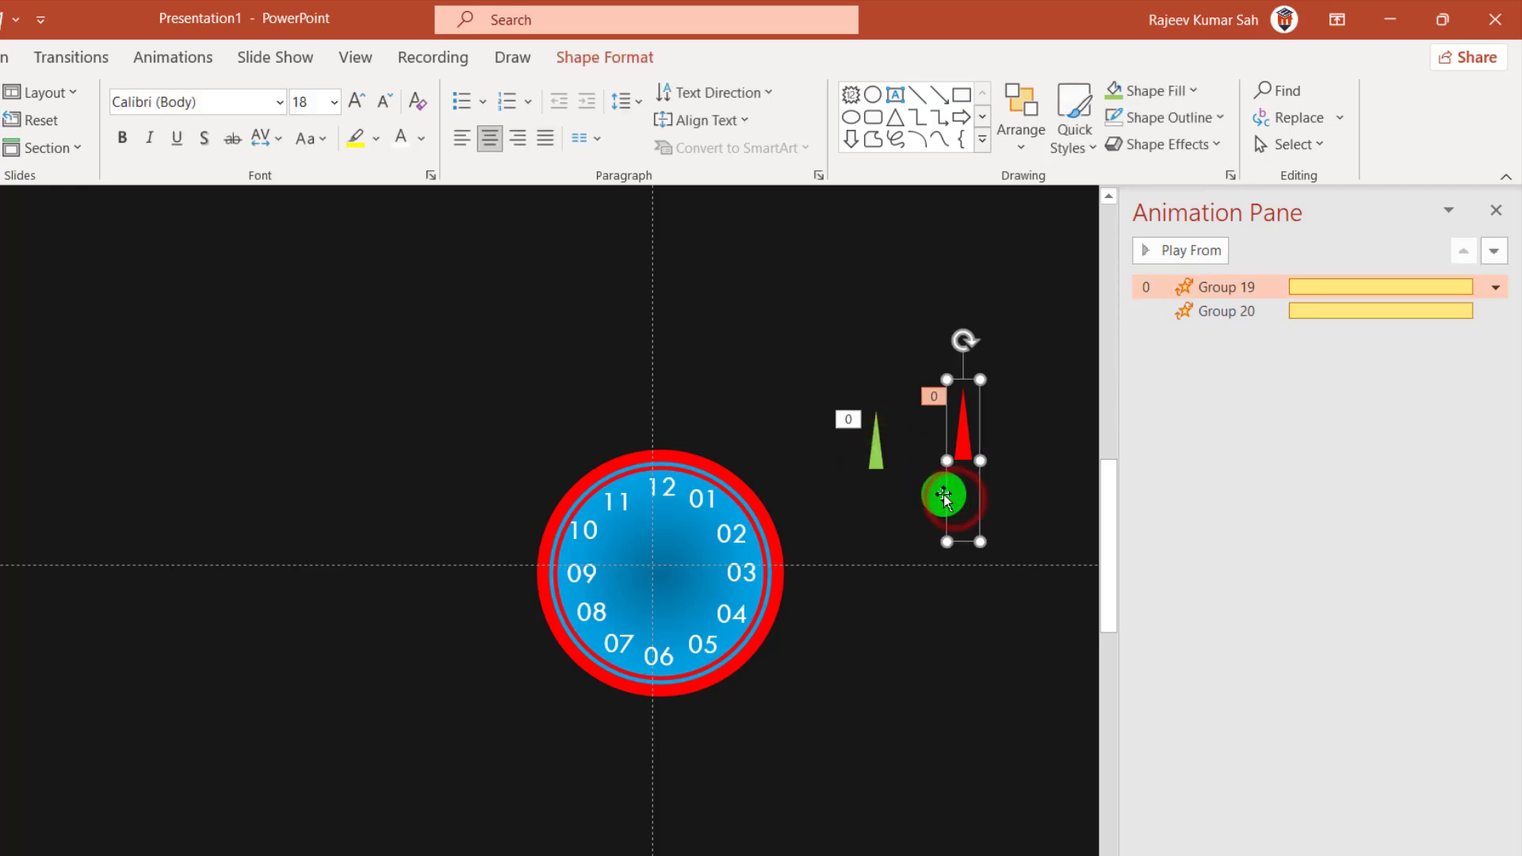
pyautogui.click(856, 546)
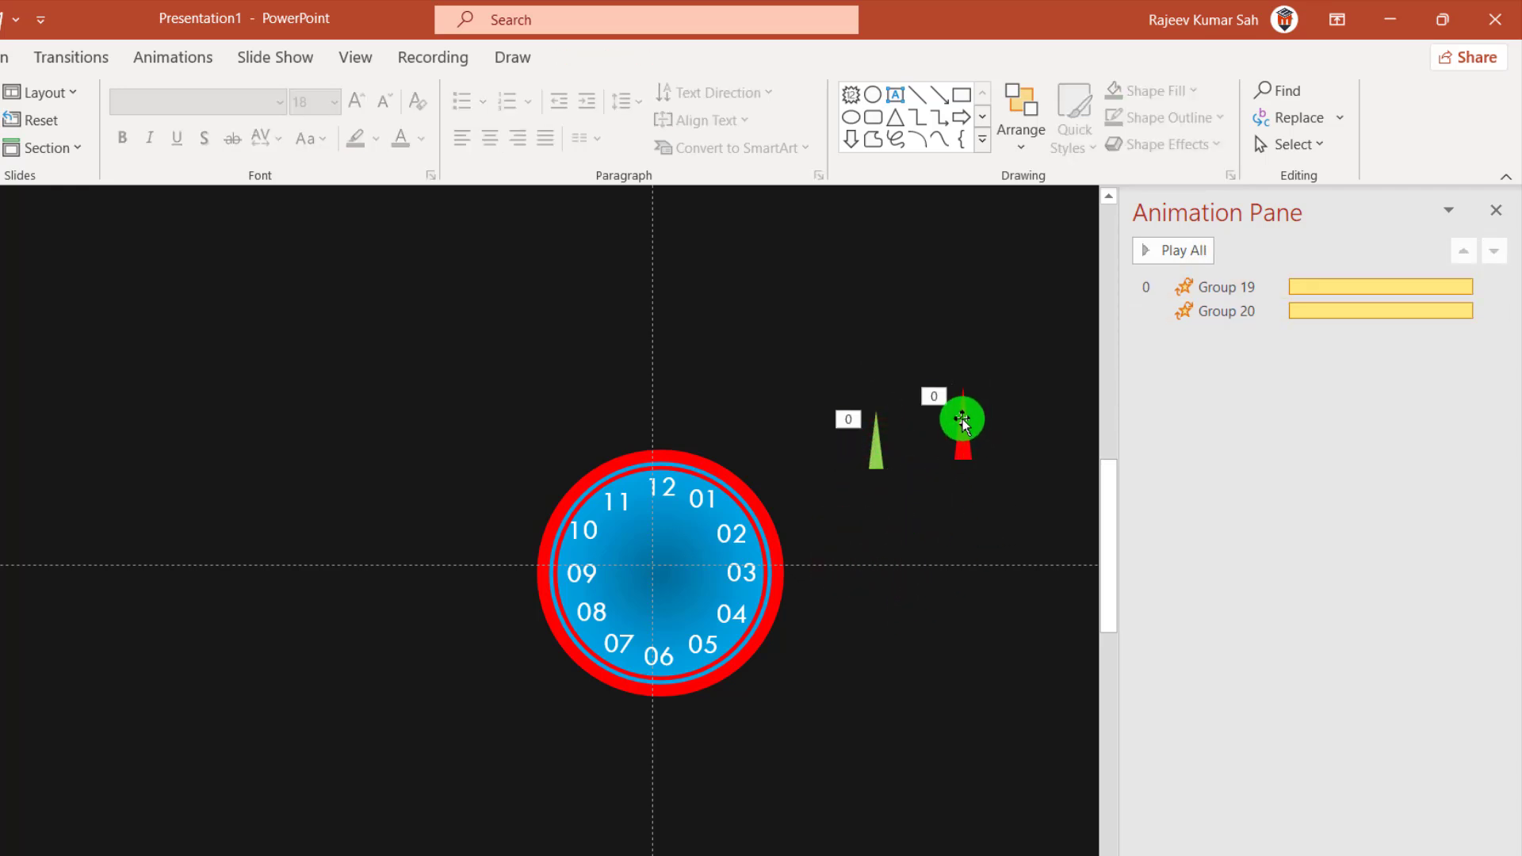
pyautogui.moveTo(962, 423); pyautogui.dragTo(956, 441)
pyautogui.moveTo(967, 424); pyautogui.dragTo(966, 442)
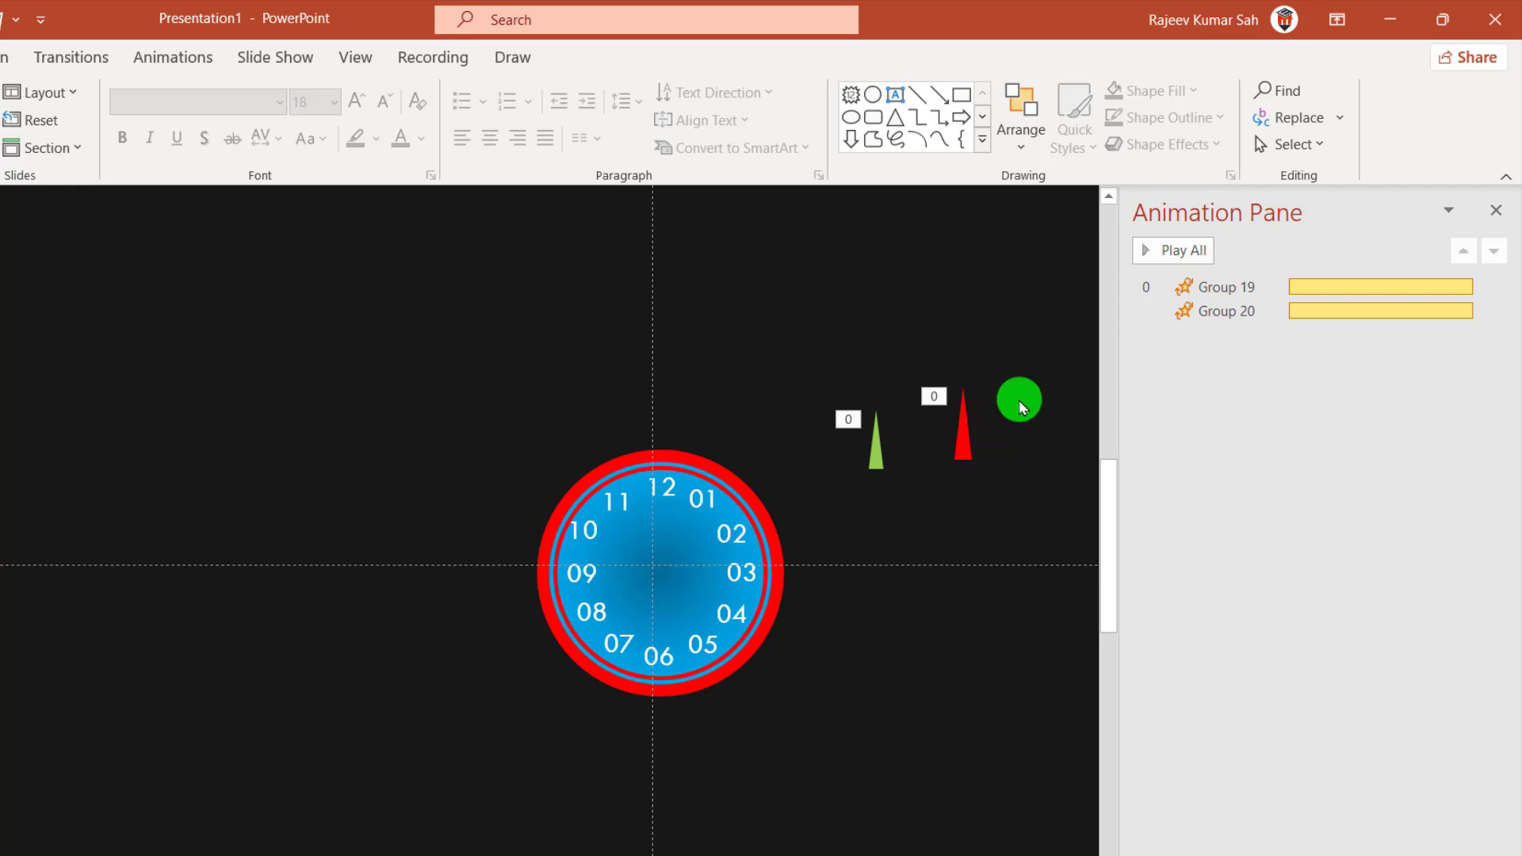
pyautogui.click(875, 448)
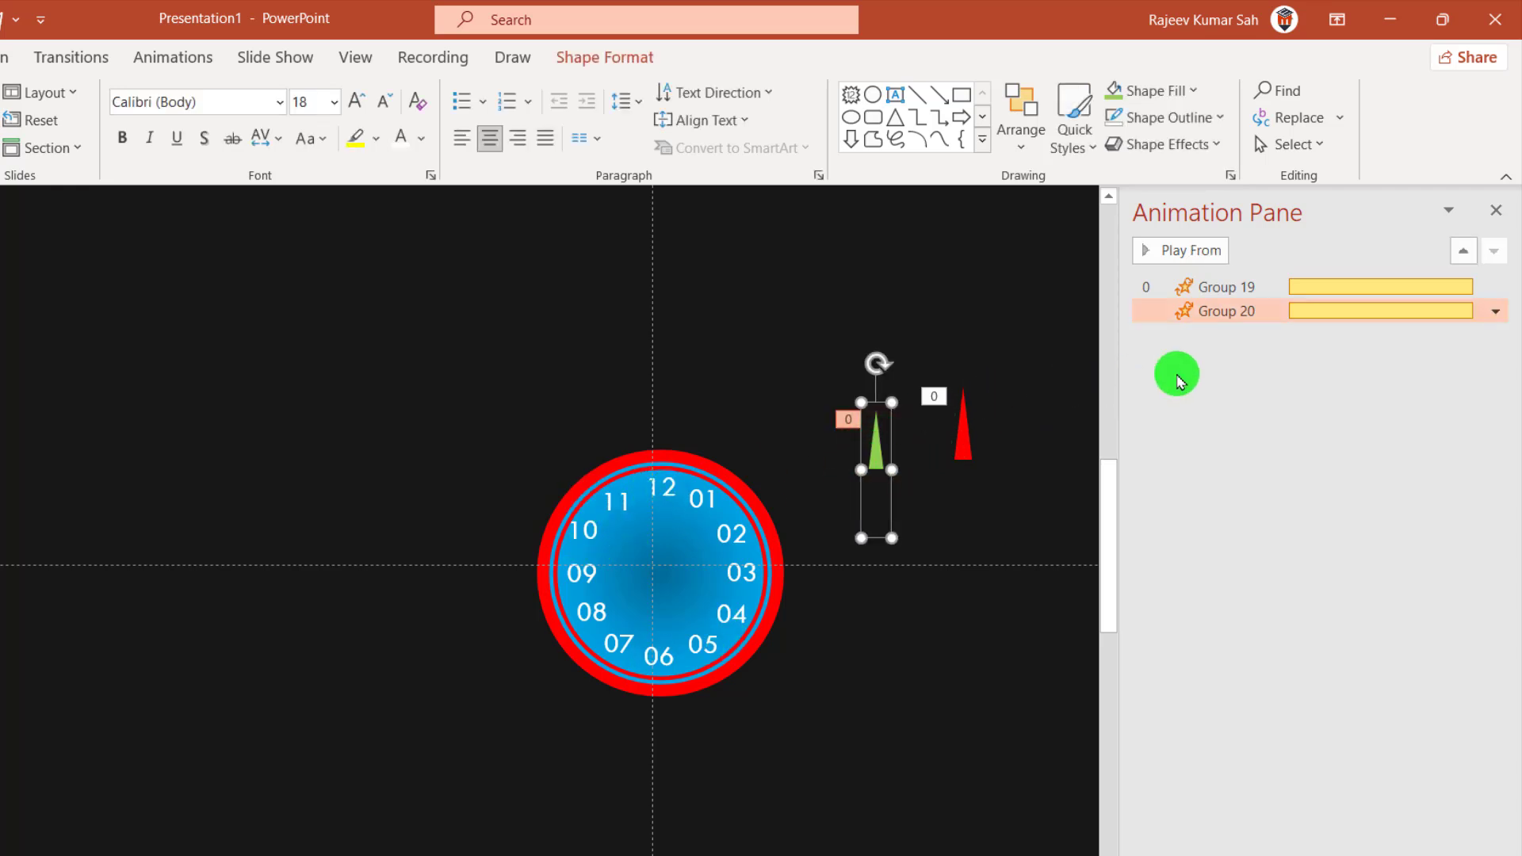
pyautogui.doubleClick(1228, 311)
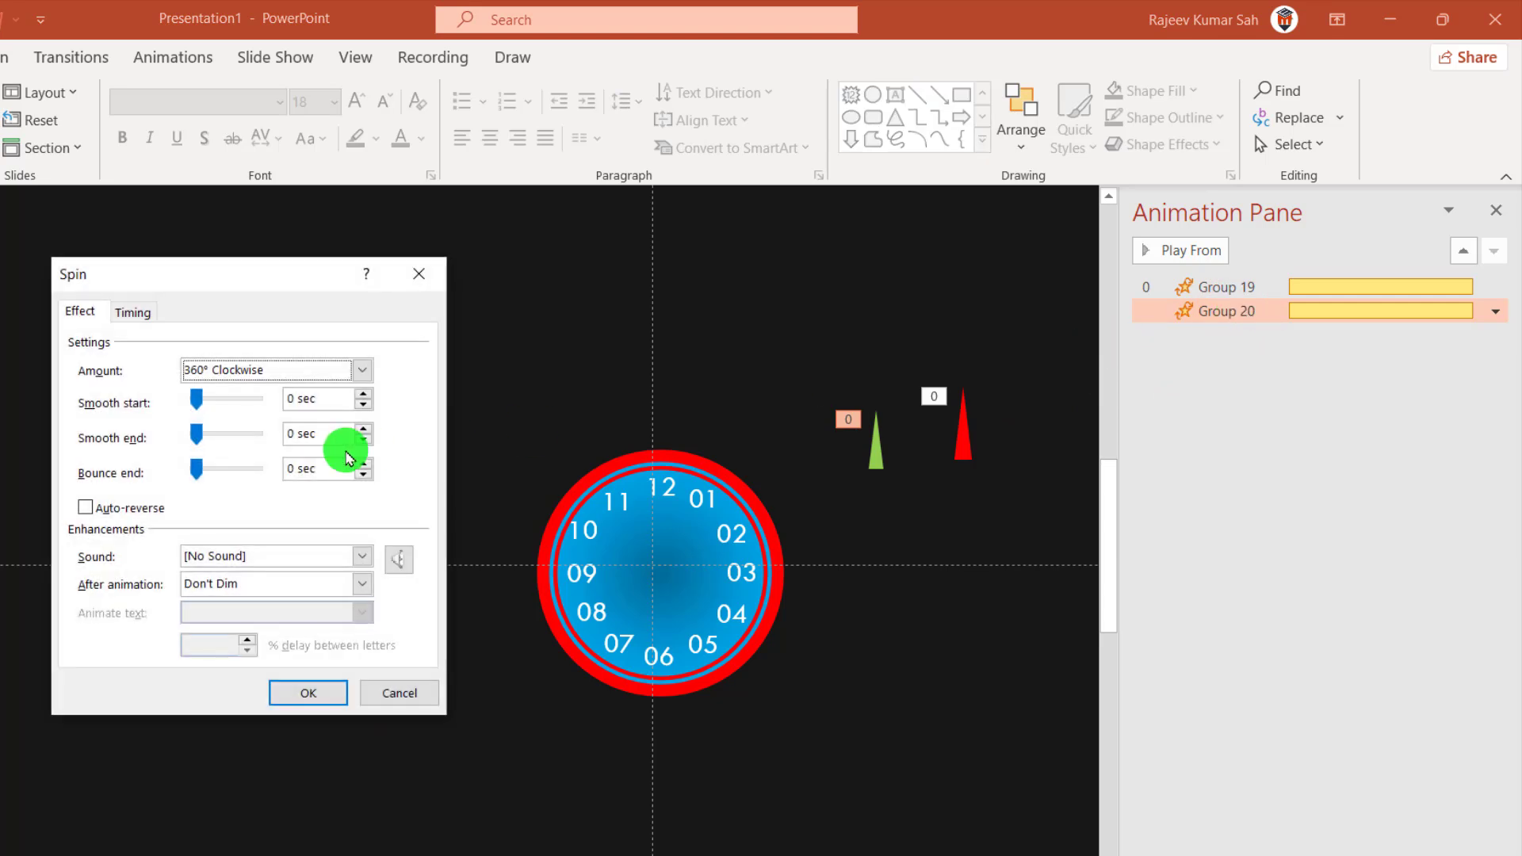
pyautogui.click(133, 311)
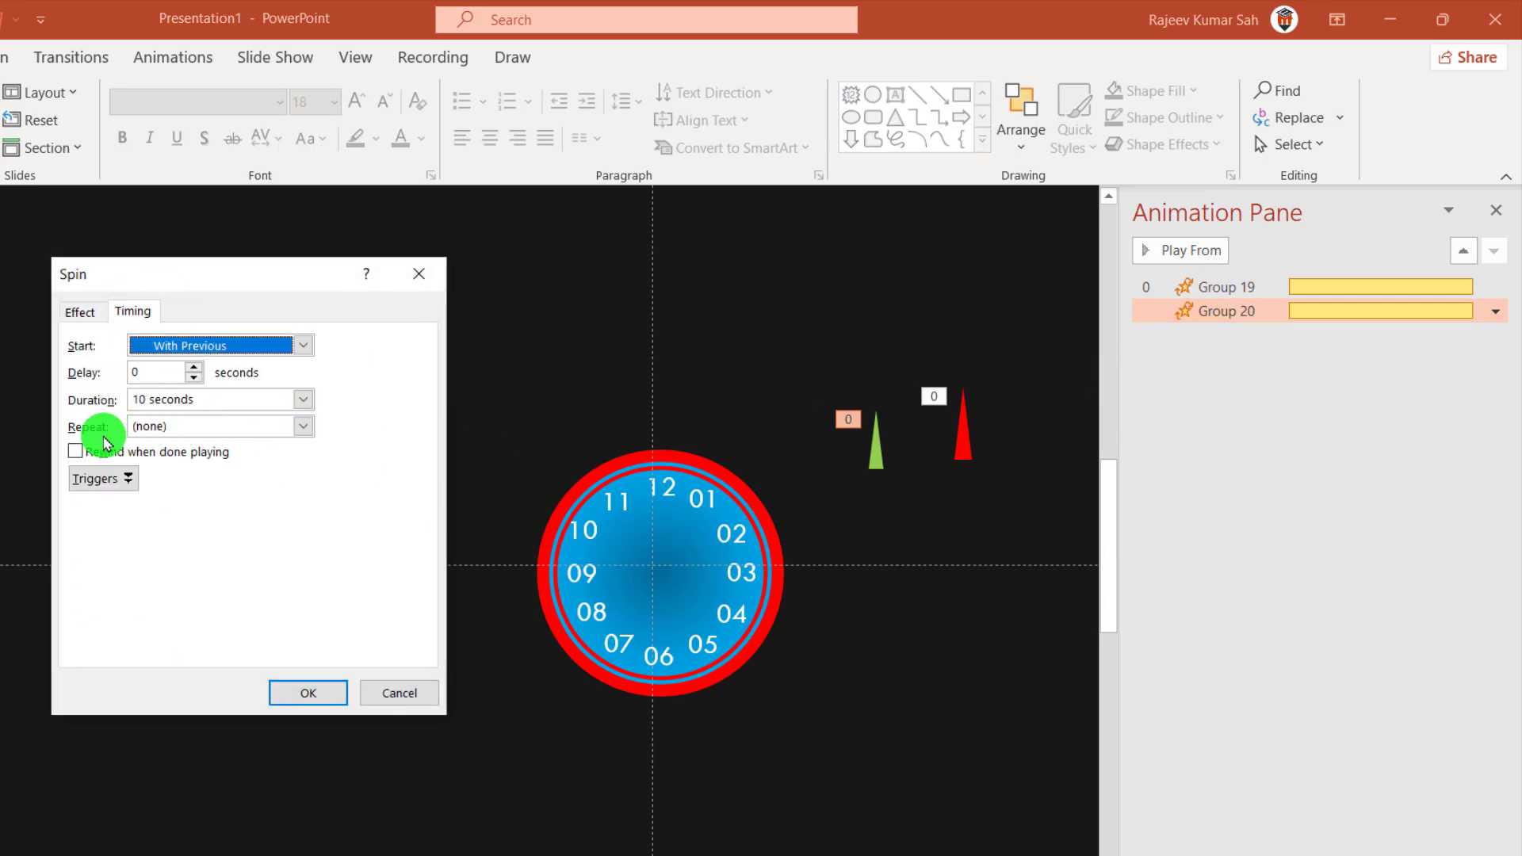
pyautogui.click(289, 695)
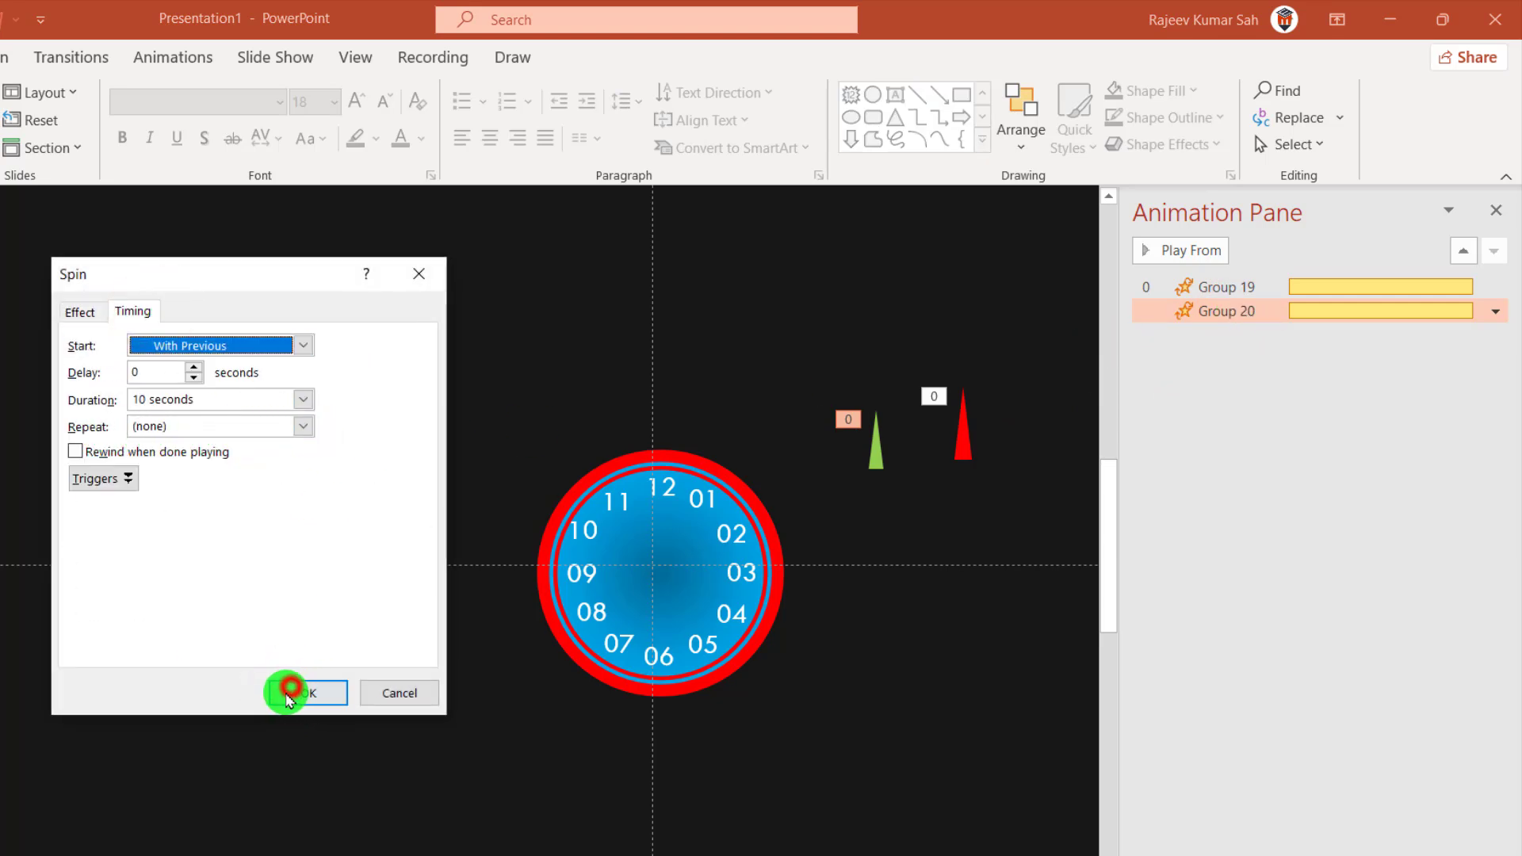
pyautogui.click(958, 434)
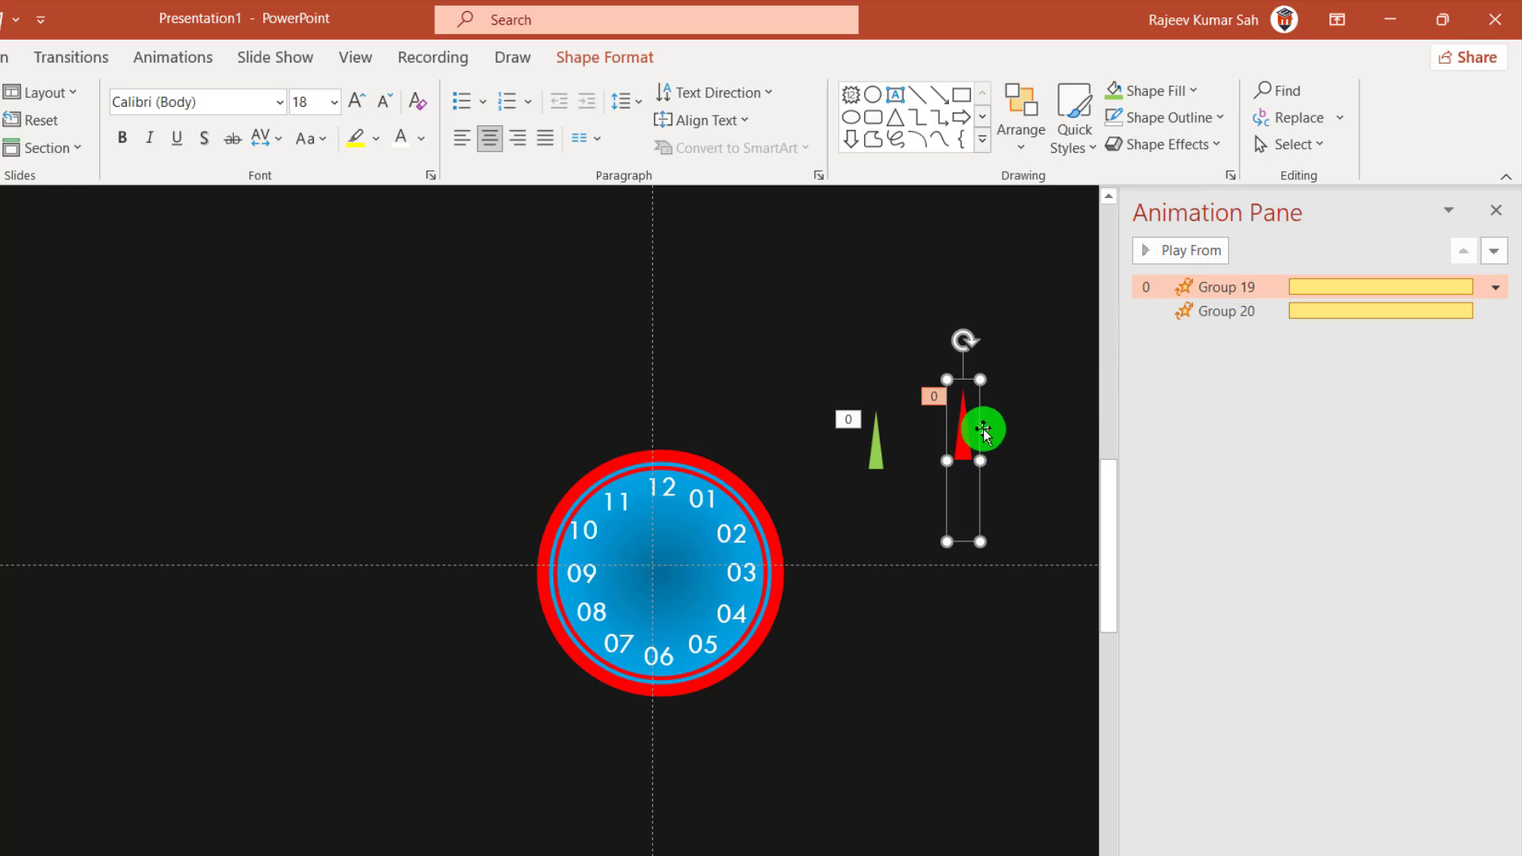
# Select both hands and apply Align Center and Align Middle so they overlap
pyautogui.click(1231, 289)
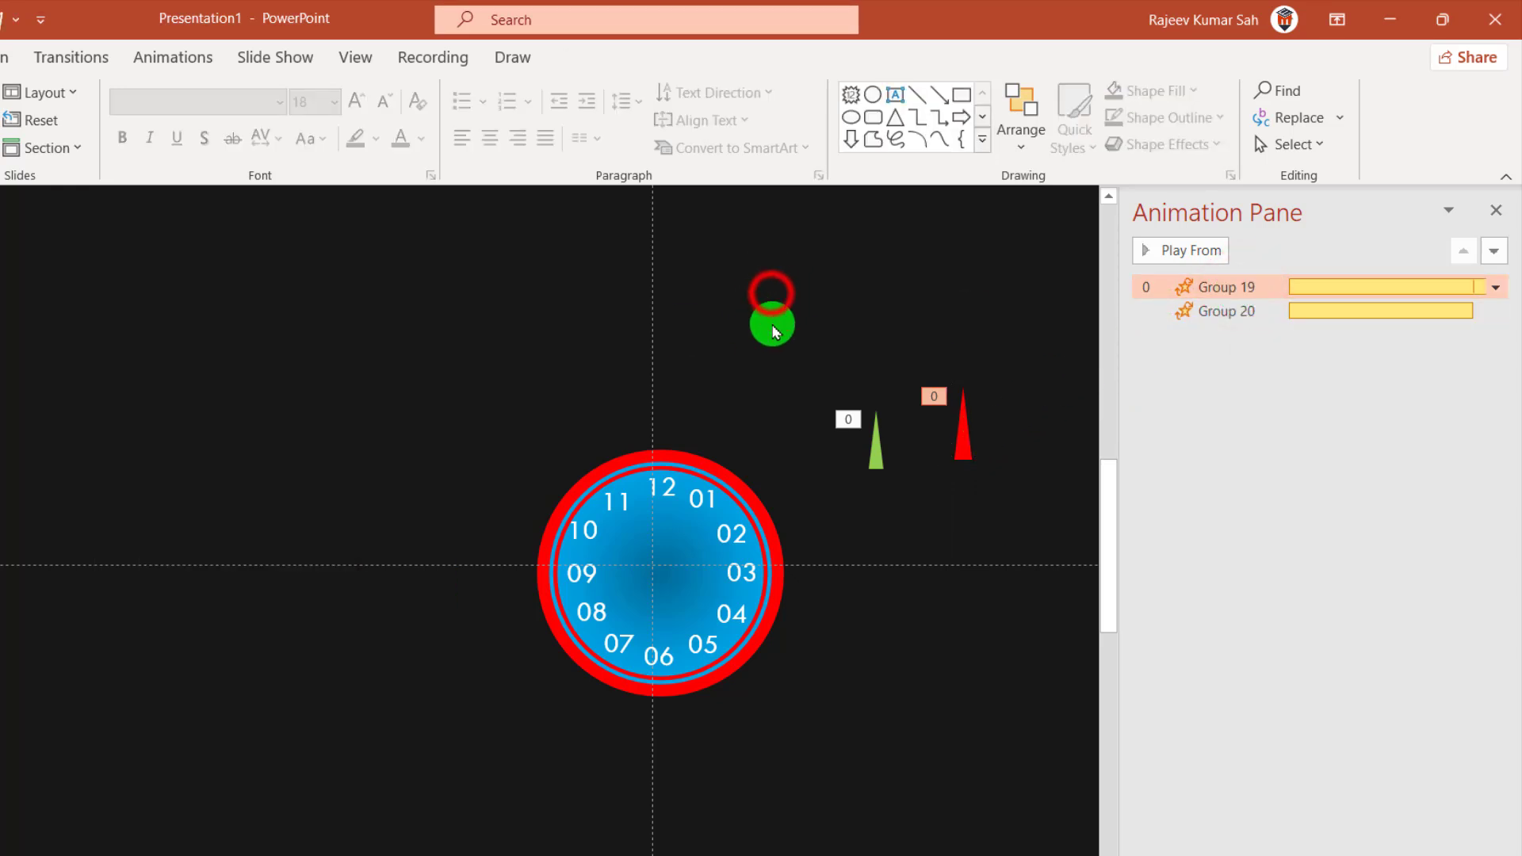
pyautogui.moveTo(769, 293); pyautogui.dragTo(1091, 654)
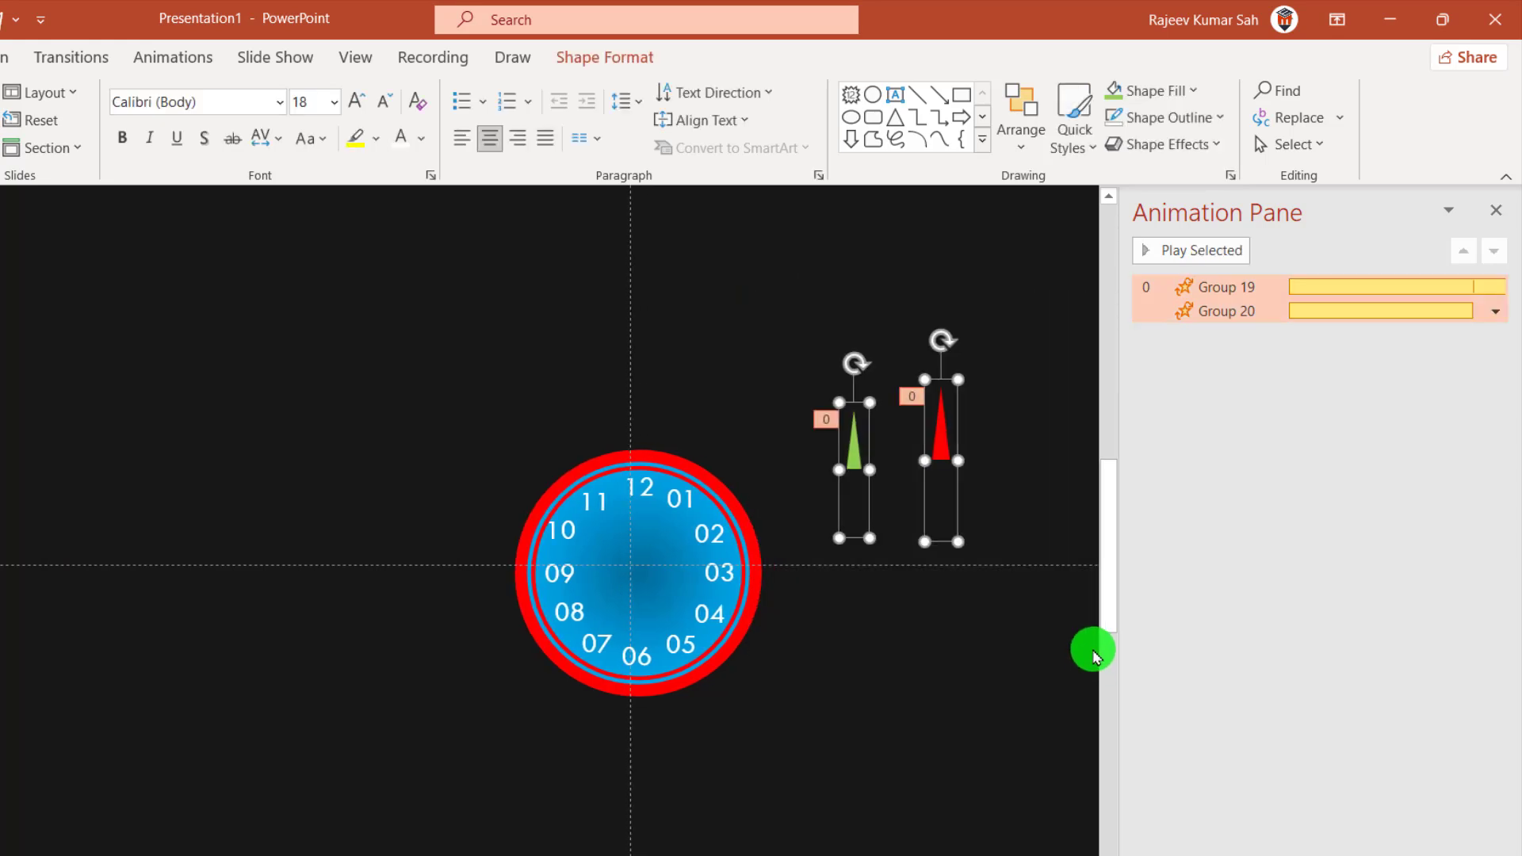
pyautogui.click(622, 57)
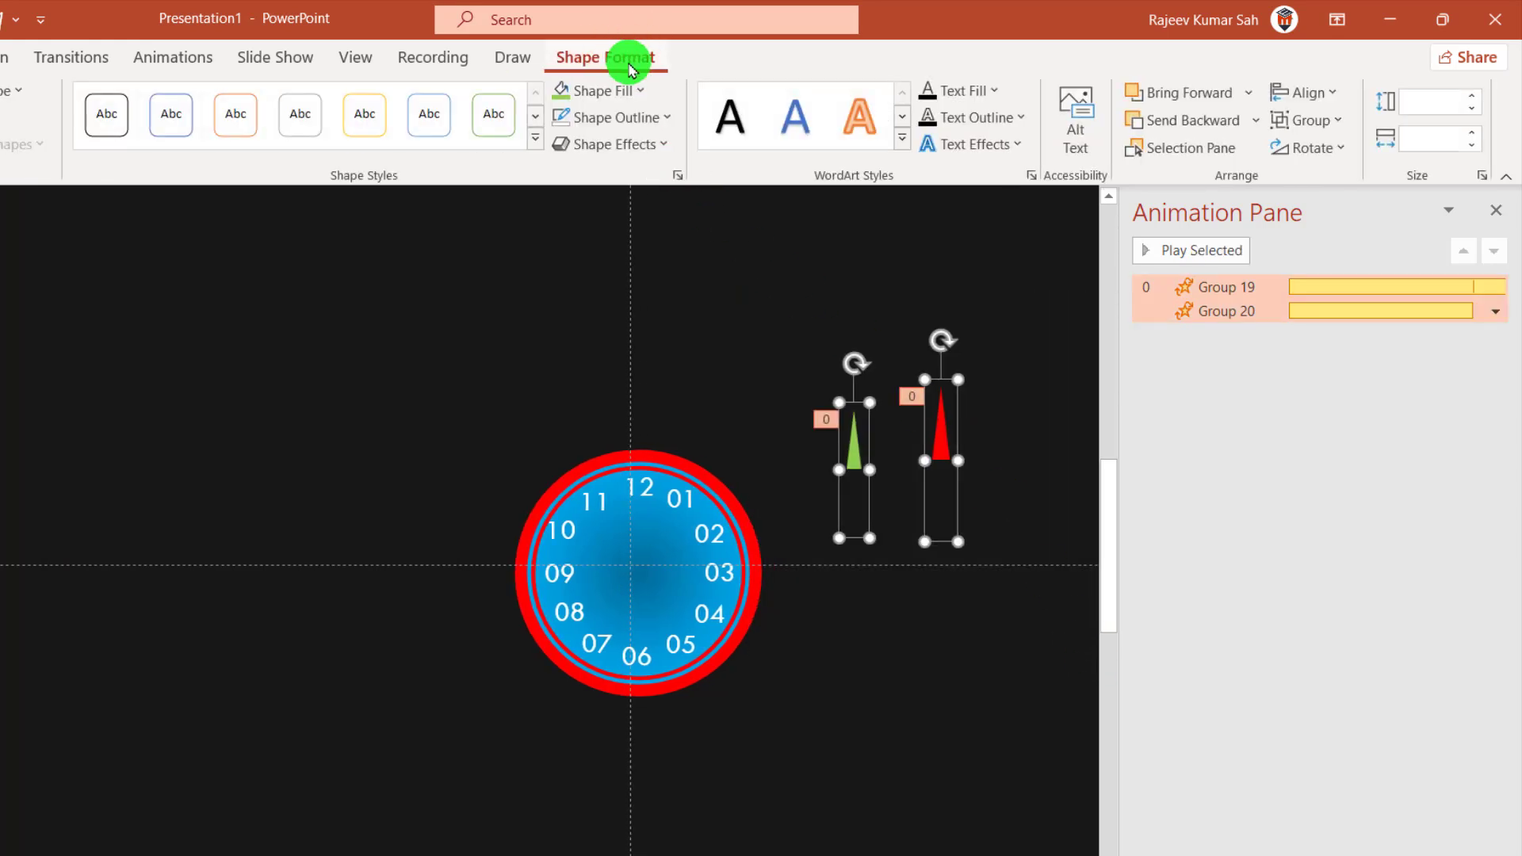
pyautogui.click(1306, 102)
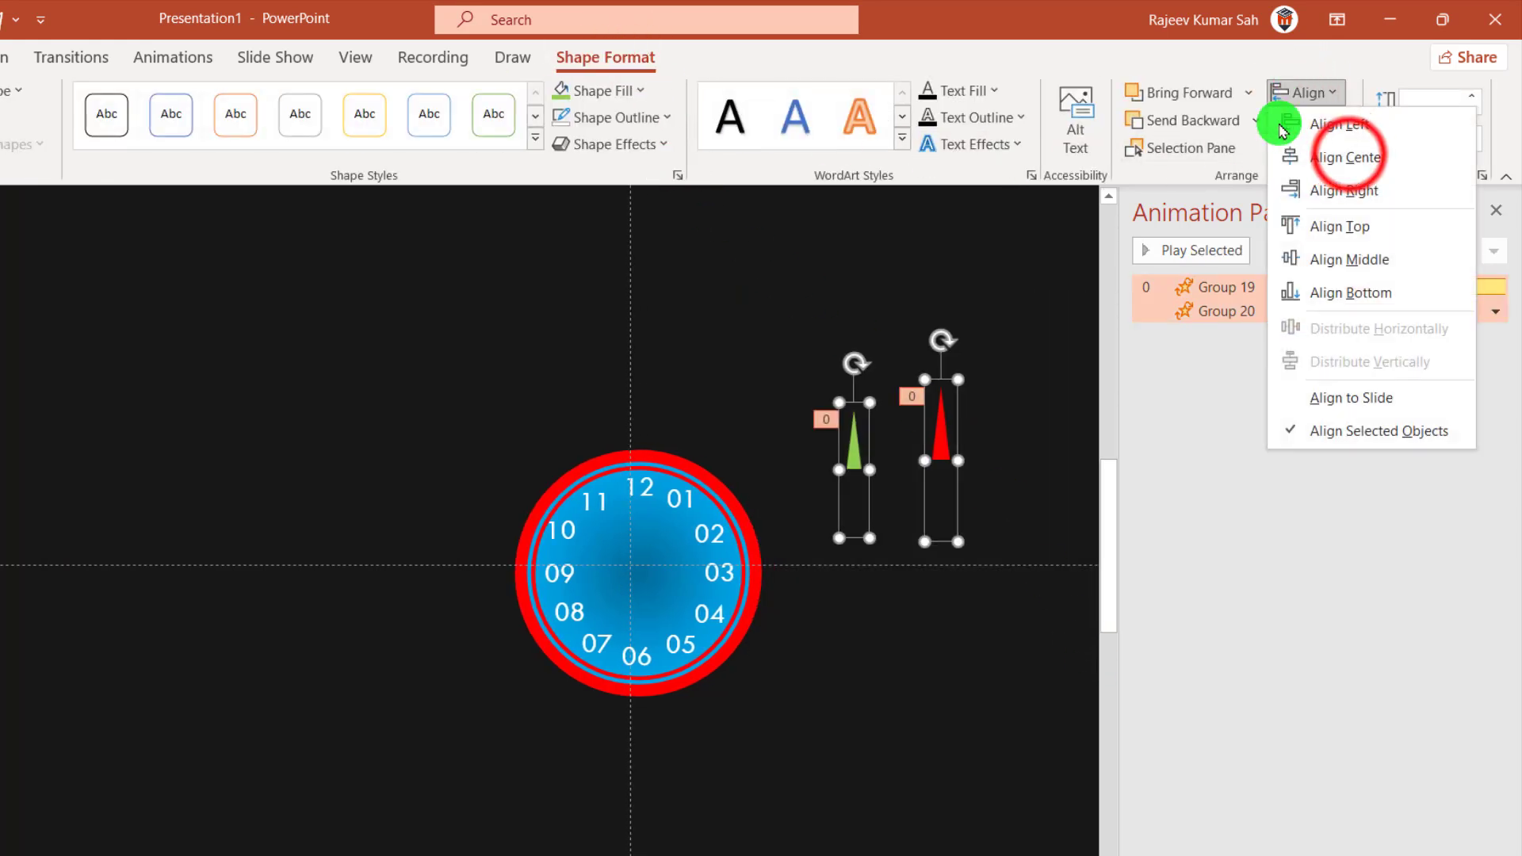
pyautogui.click(1347, 154)
pyautogui.click(1297, 101)
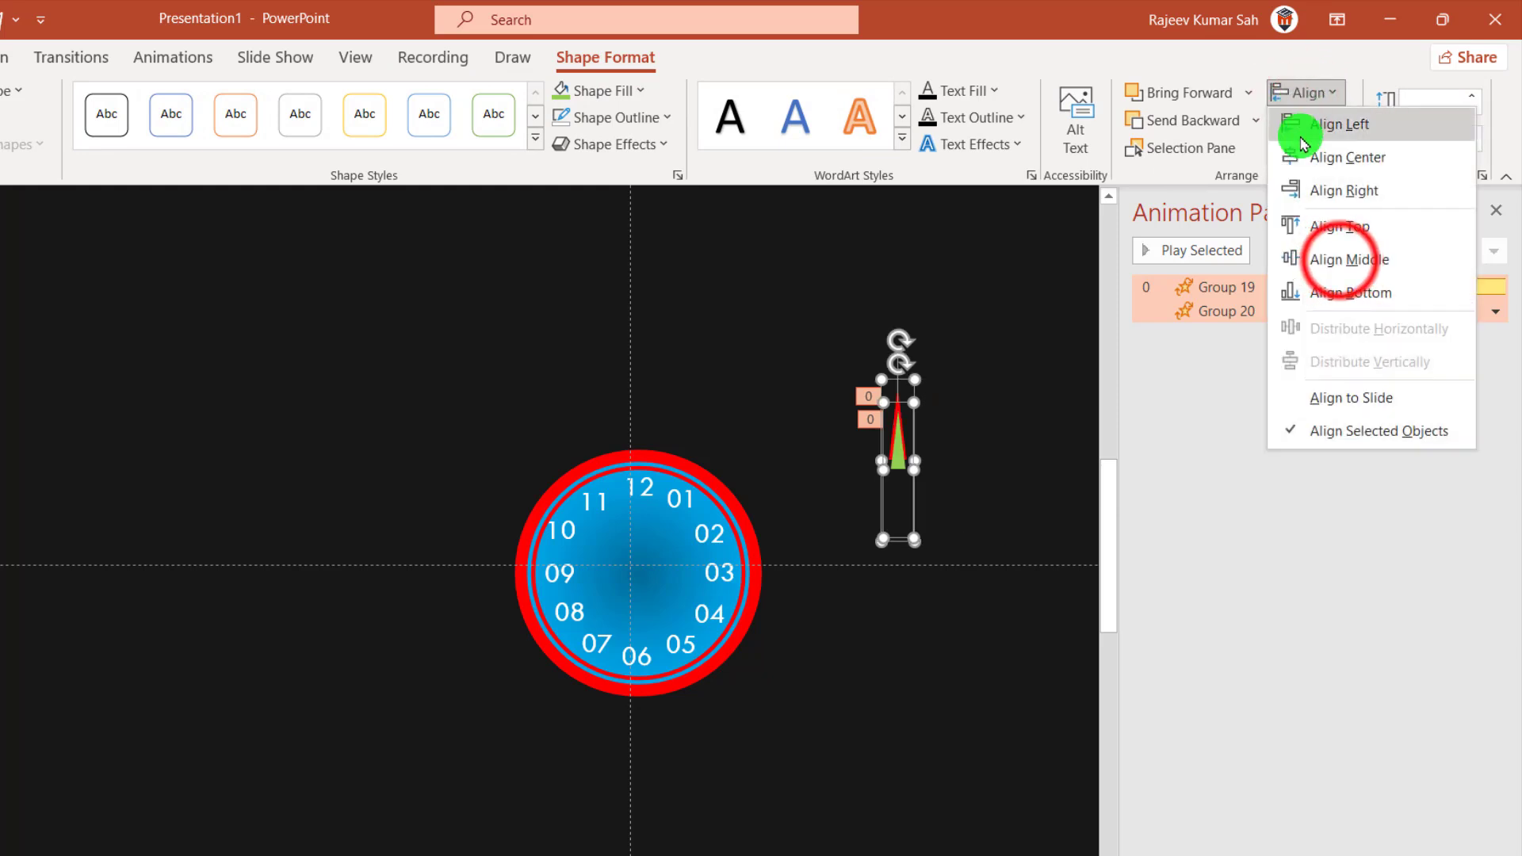
pyautogui.click(1339, 257)
pyautogui.click(1005, 367)
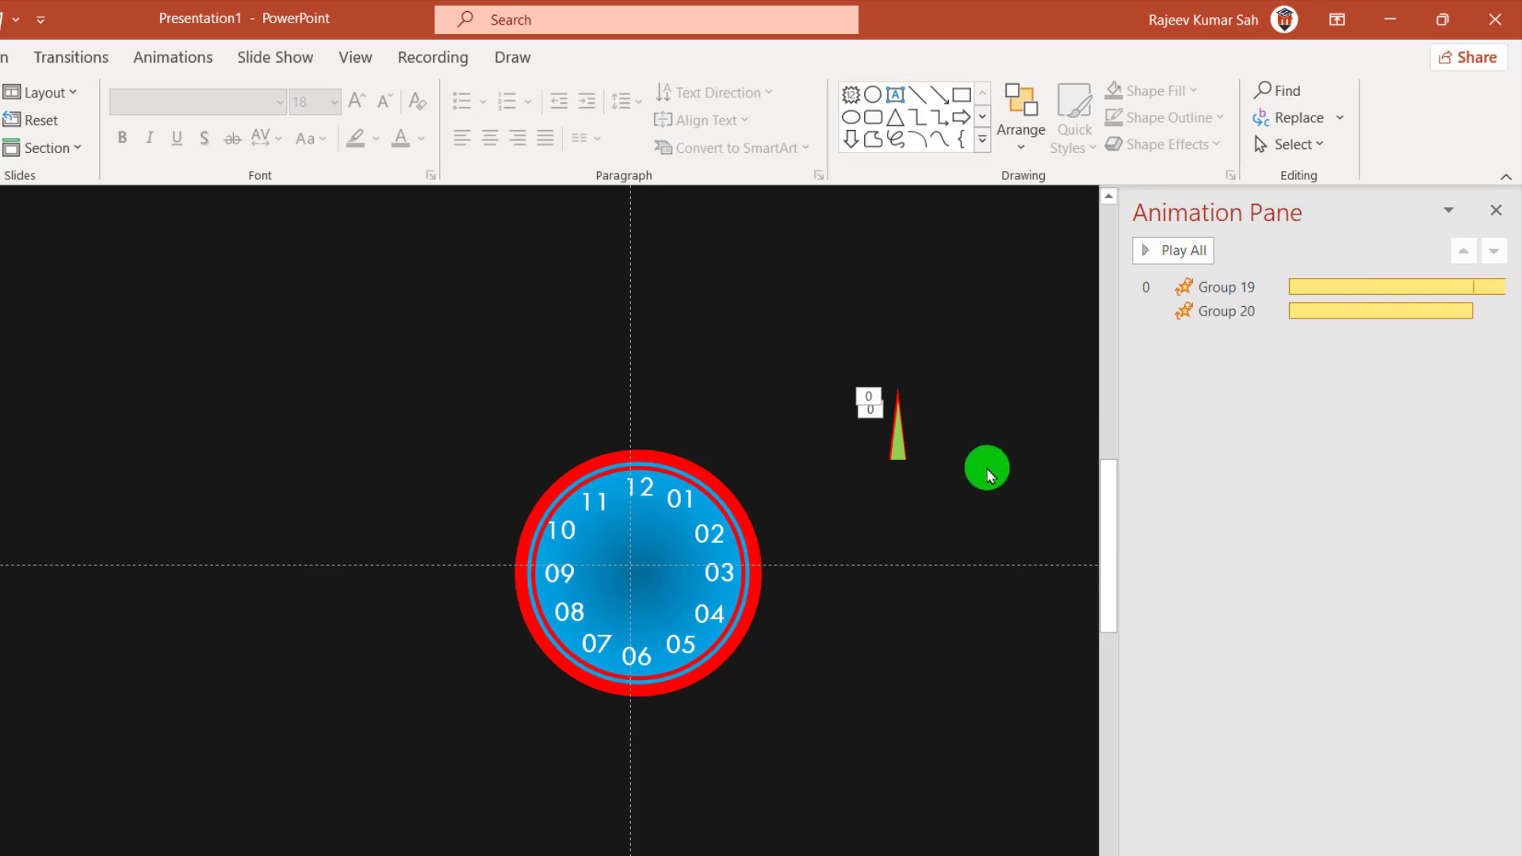
# Draw a small oval above the dial, fill it orange-yellow and remove its outline
pyautogui.click(982, 141)
pyautogui.click(876, 101)
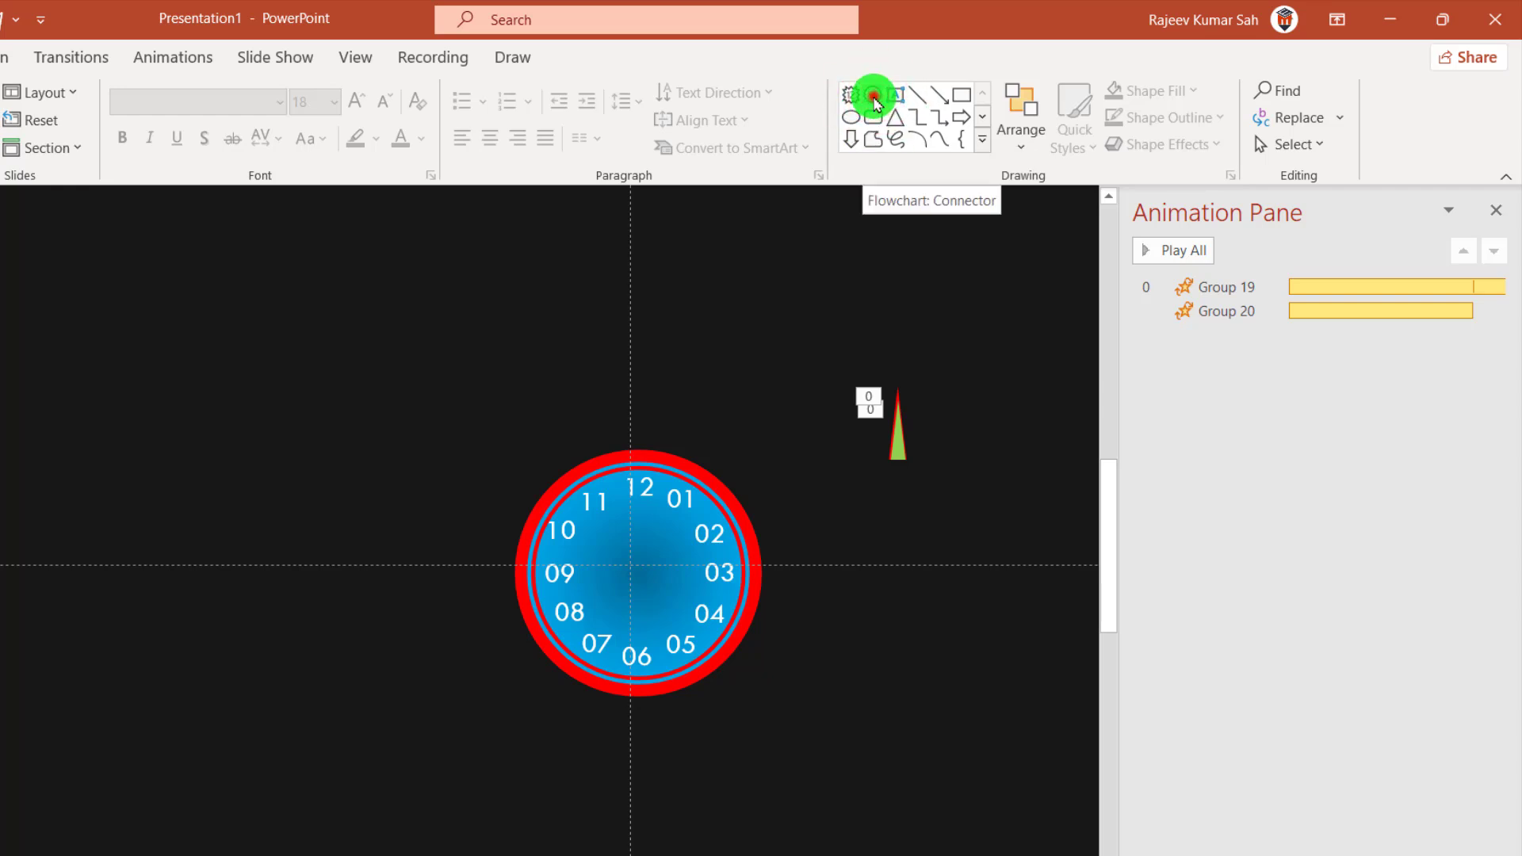
pyautogui.moveTo(444, 337)
pyautogui.mouseDown()
pyautogui.moveTo(482, 357)
pyautogui.moveTo(464, 365)
pyautogui.mouseUp()
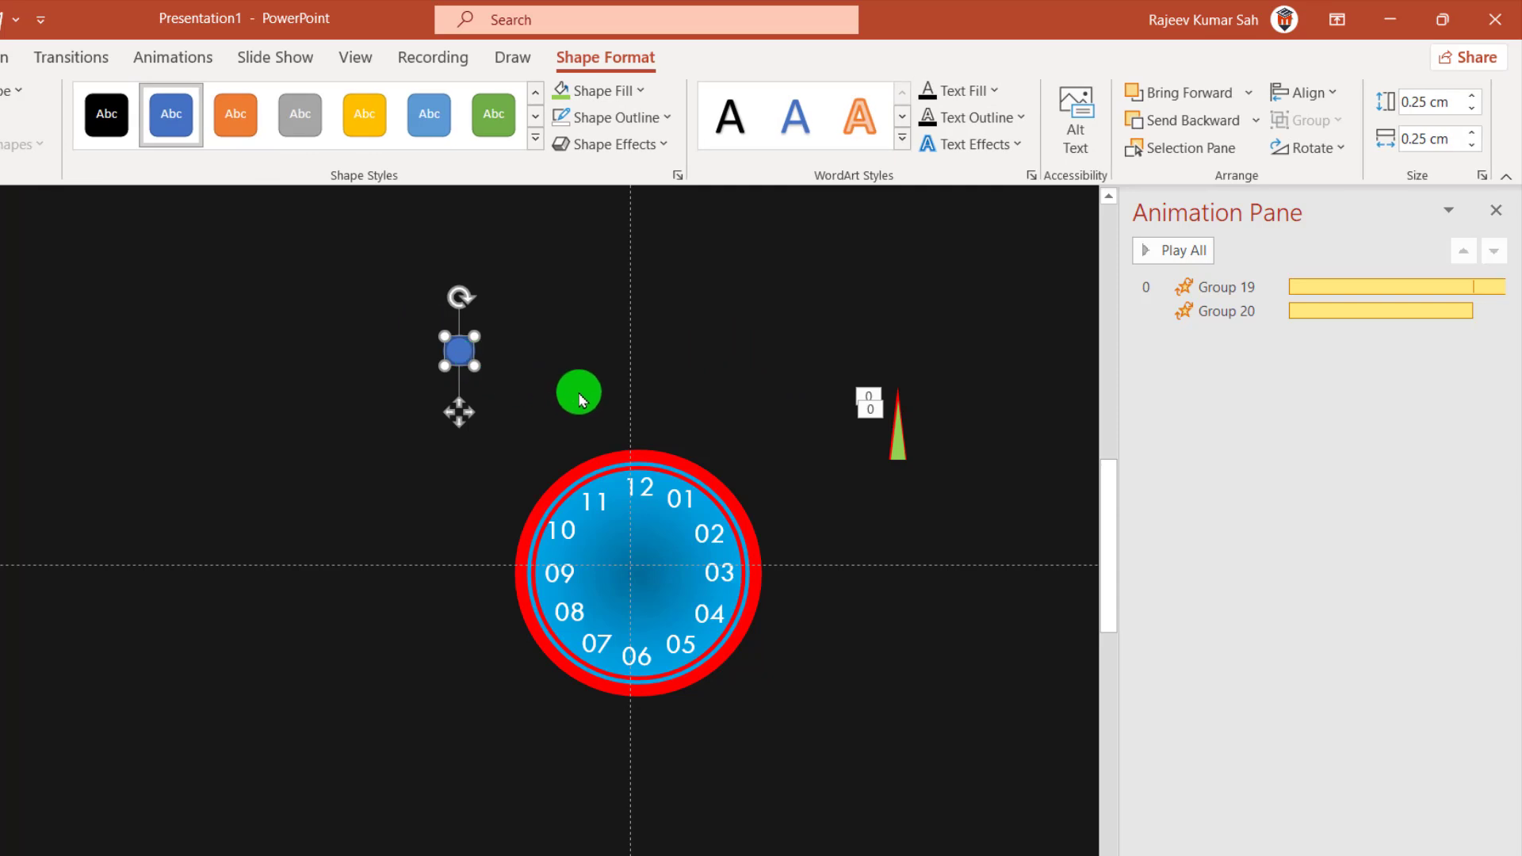
pyautogui.click(609, 89)
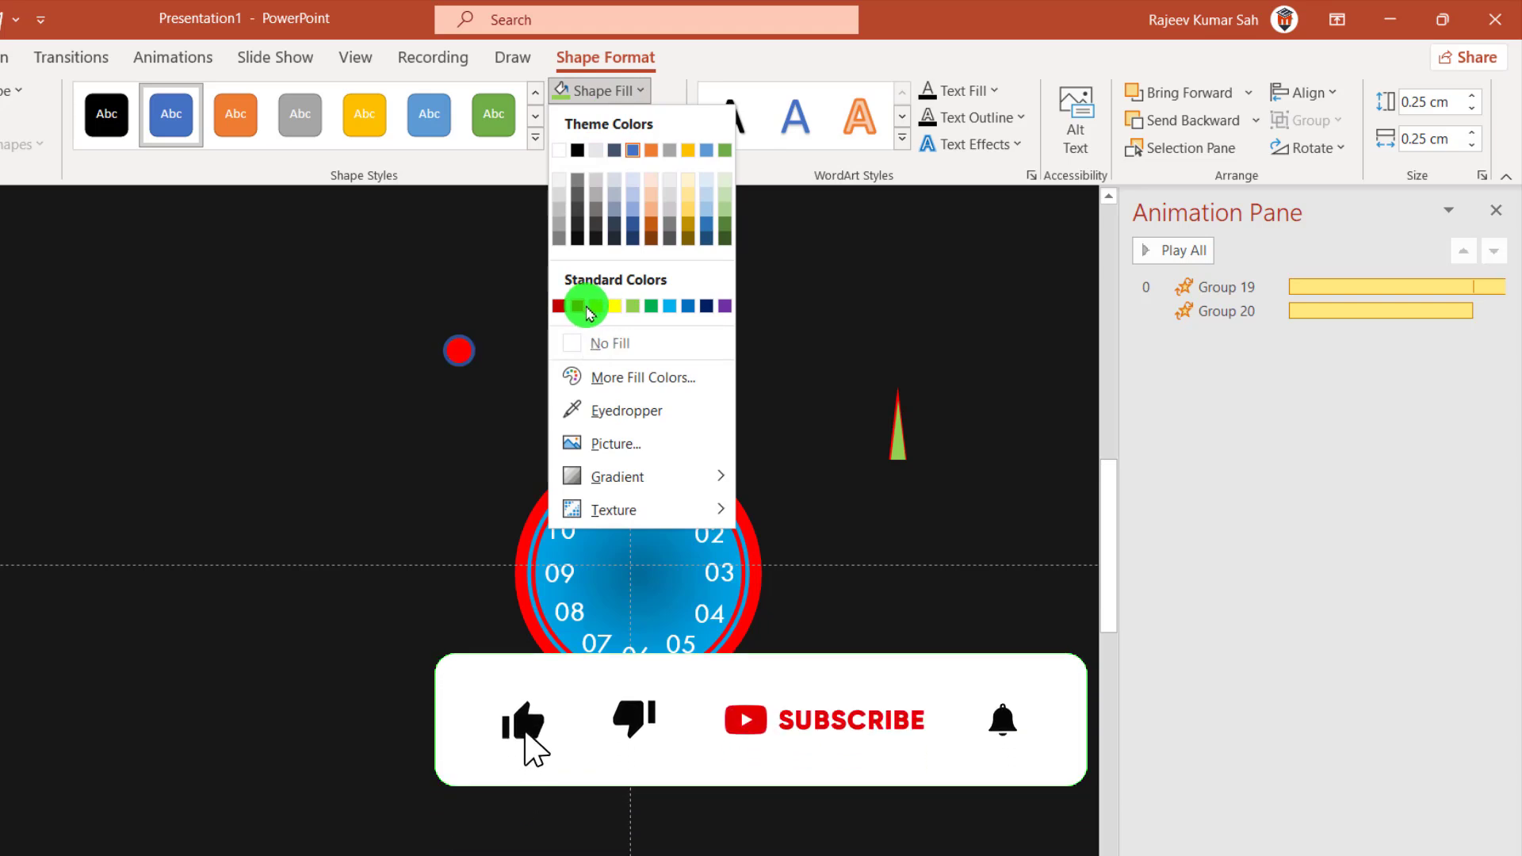
pyautogui.click(587, 308)
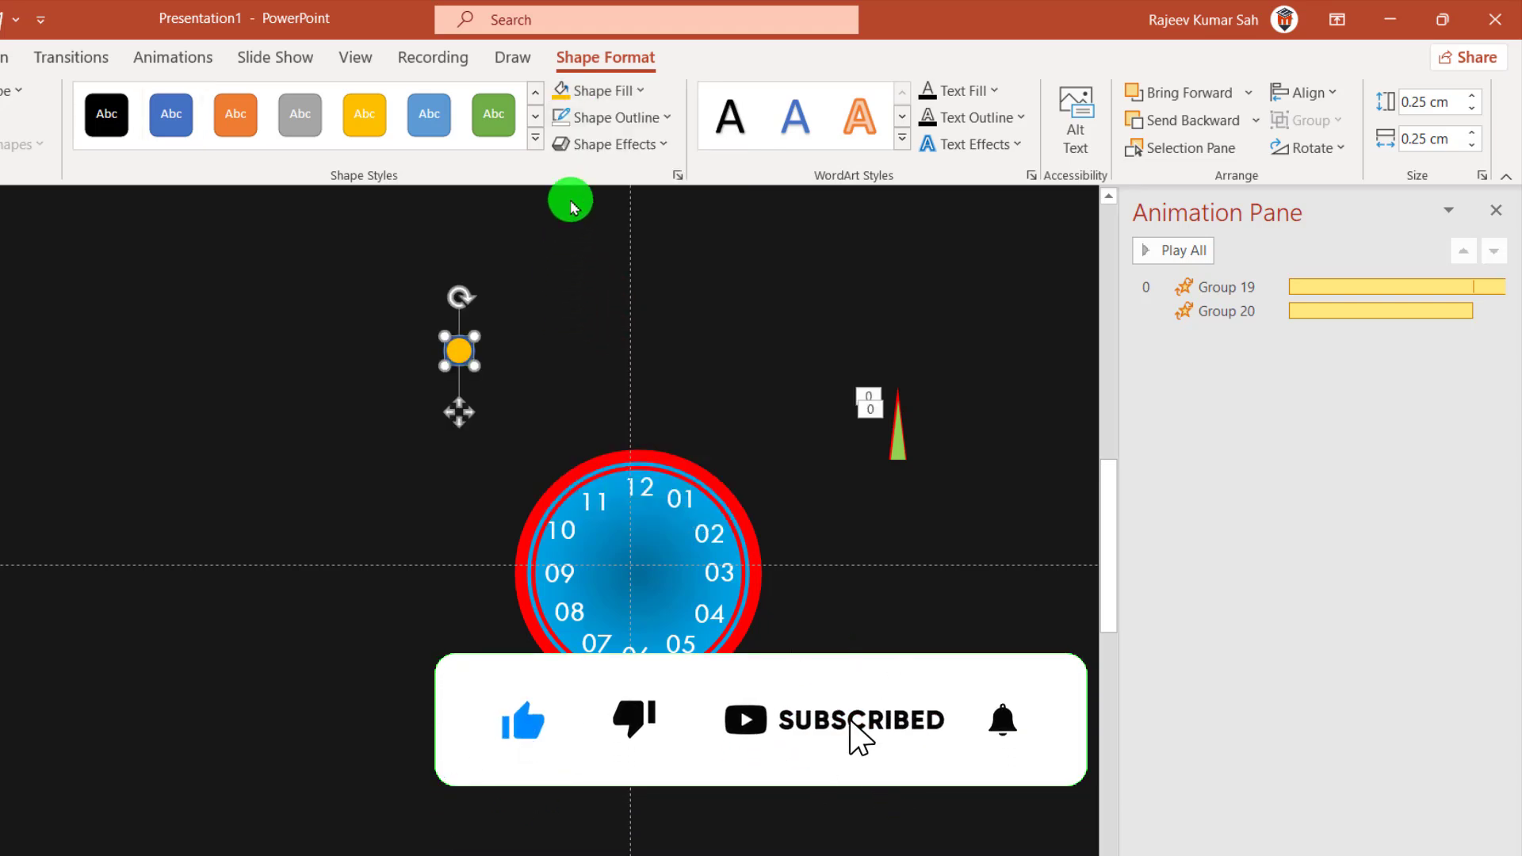
pyautogui.click(610, 117)
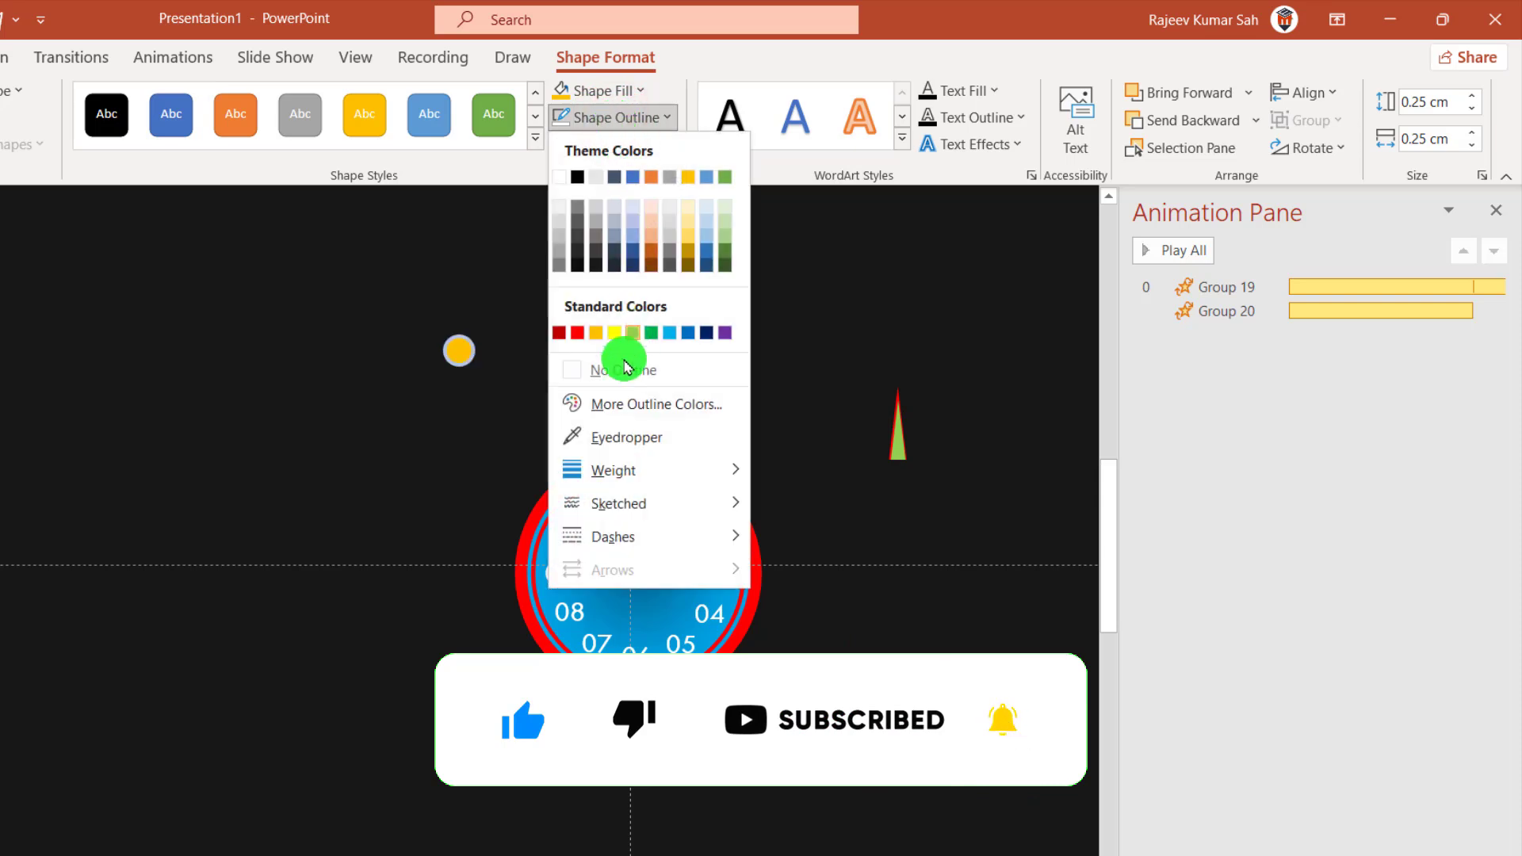
pyautogui.click(623, 369)
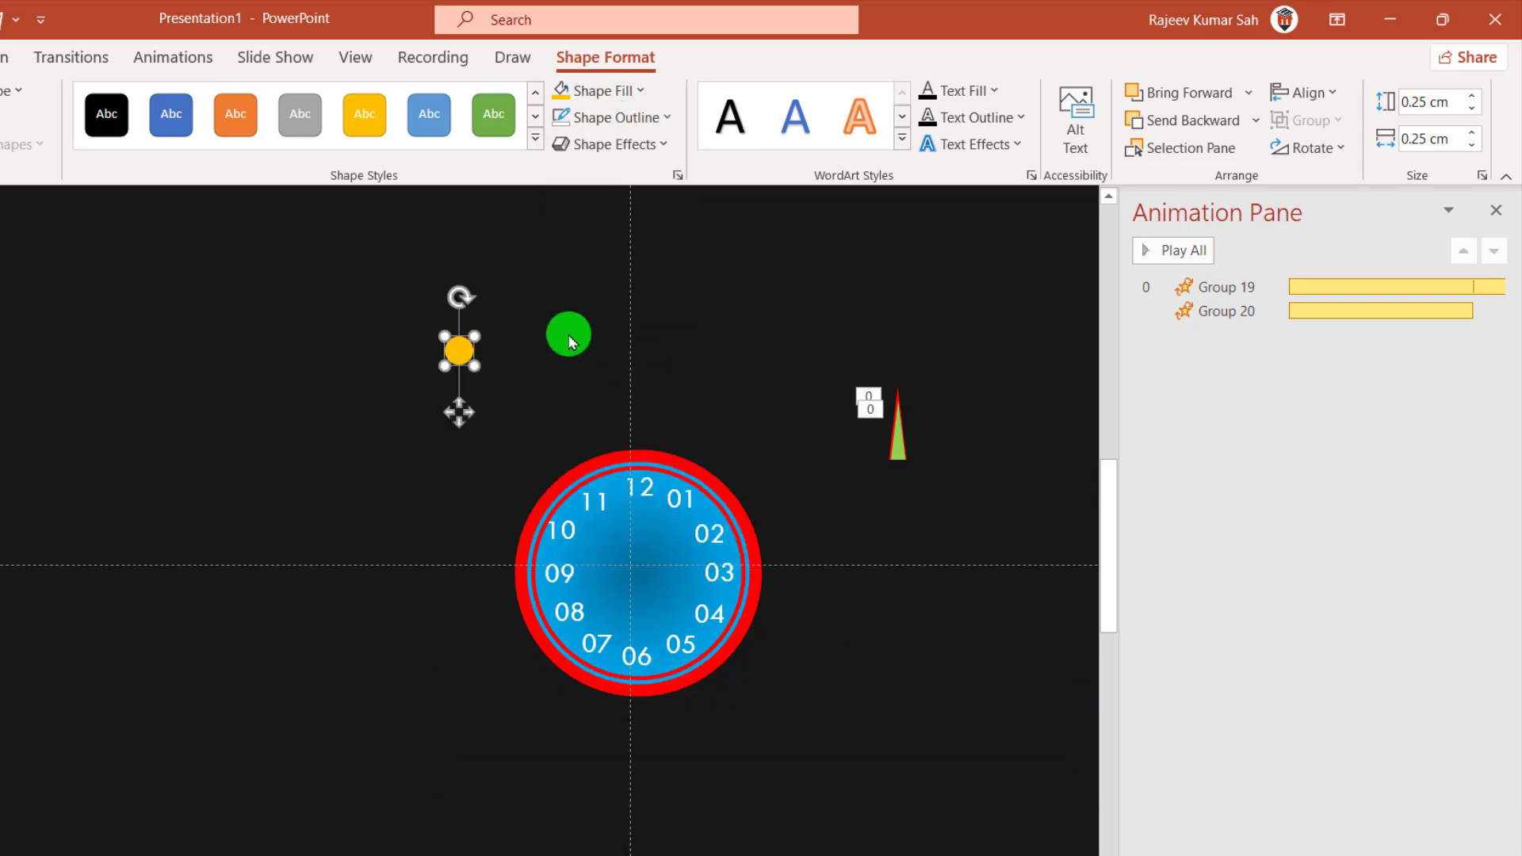
# Give the circle a row-two bevel preset effect and drag it onto the needle's base
pyautogui.click(614, 144)
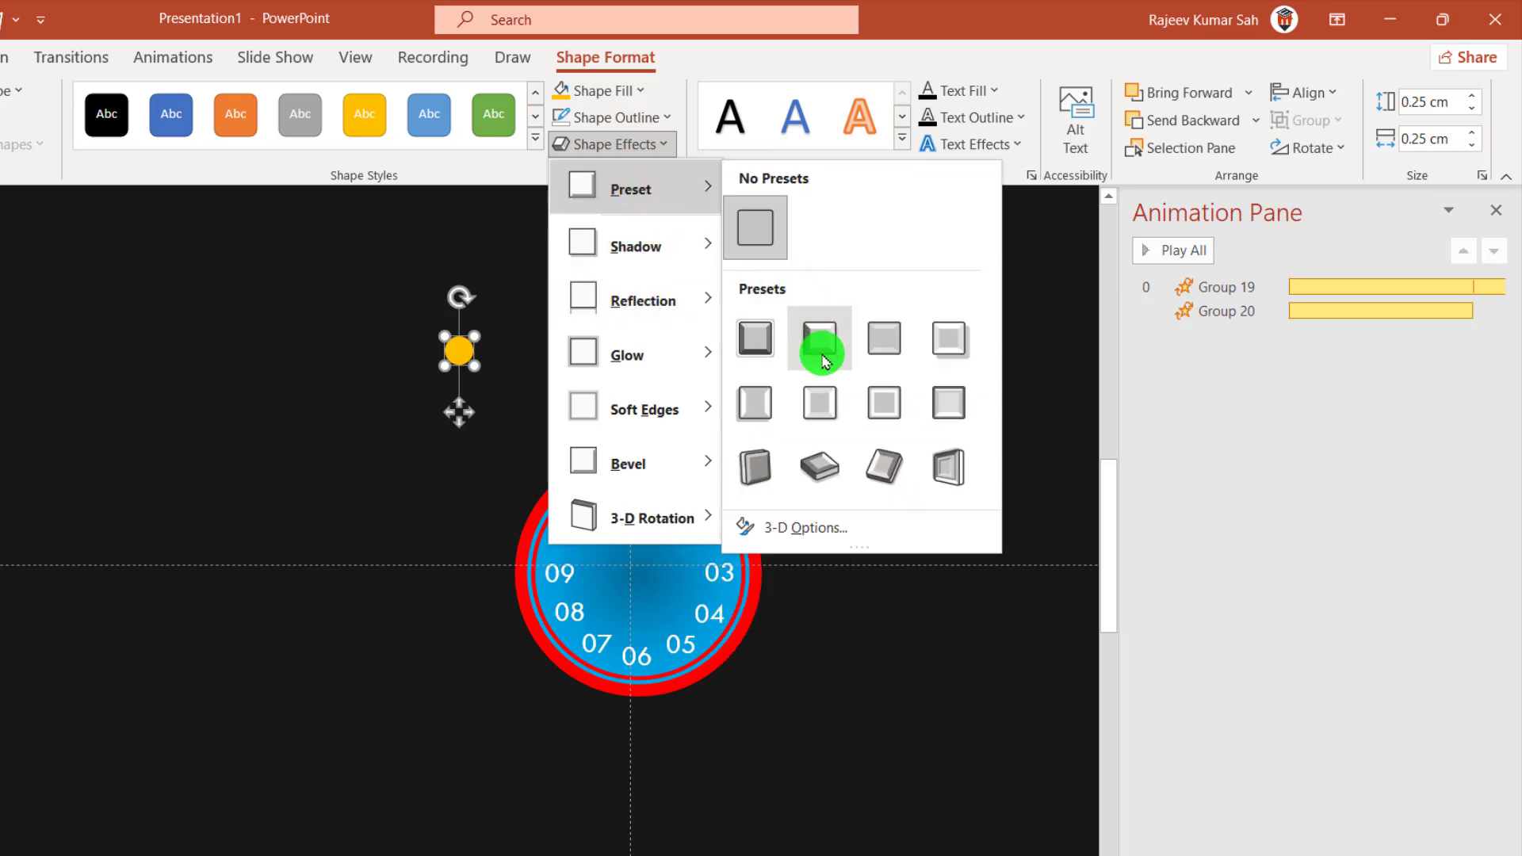
pyautogui.moveTo(631, 188)
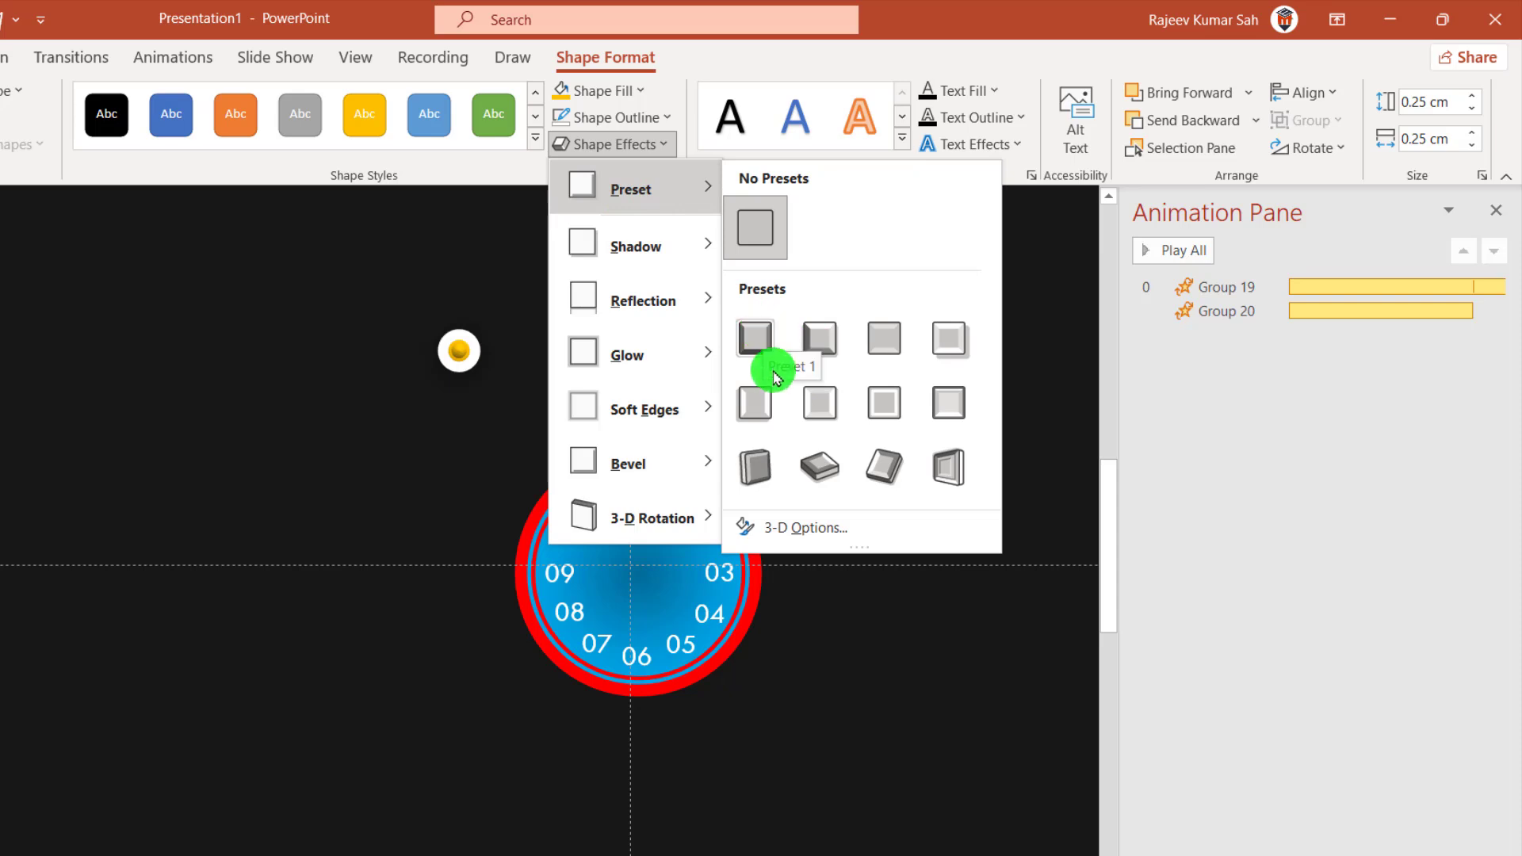
pyautogui.click(757, 408)
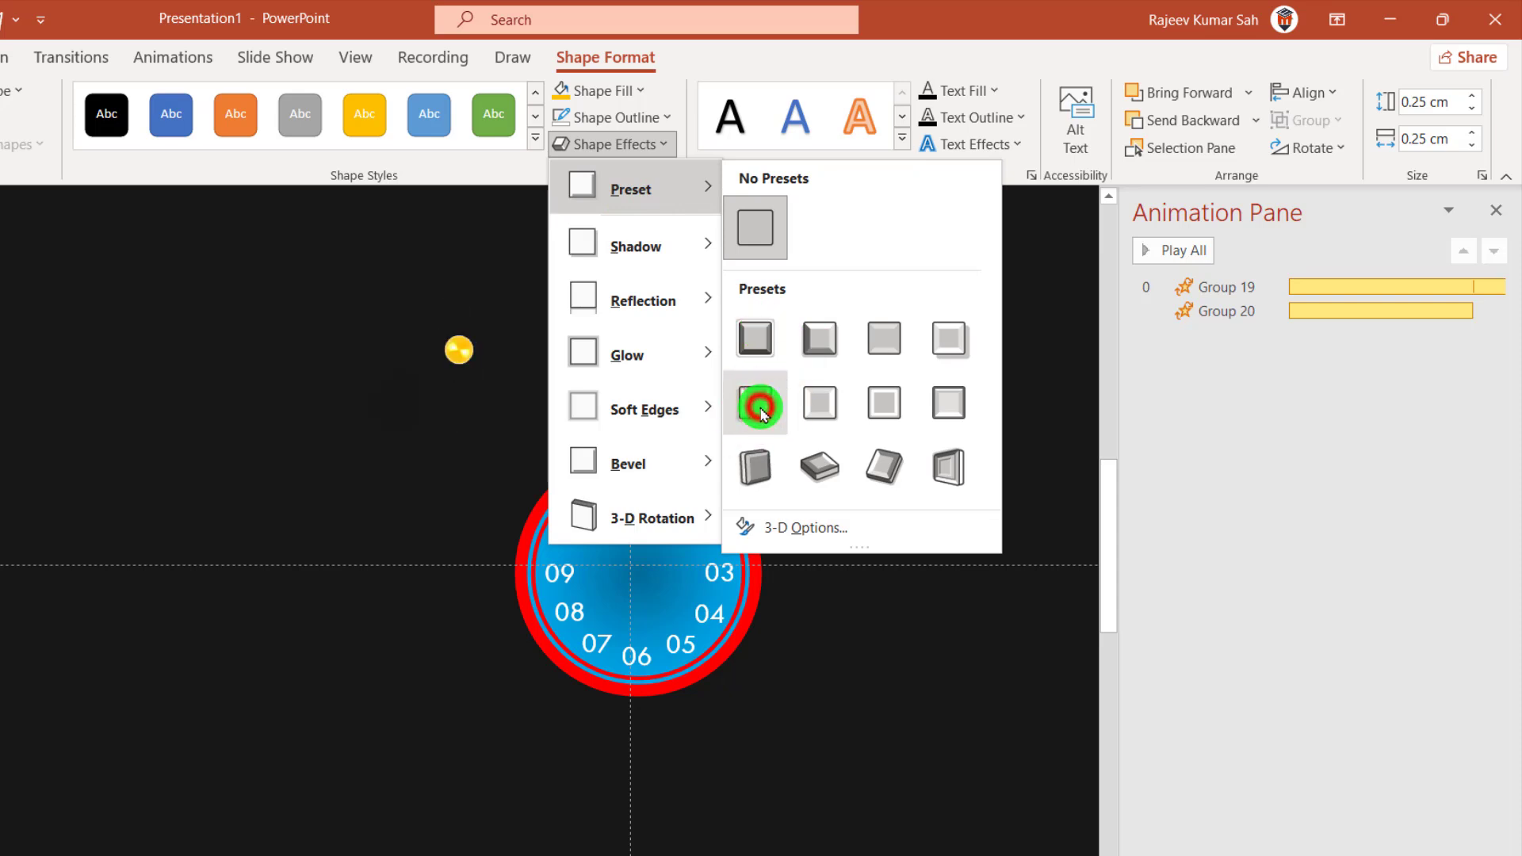
pyautogui.click(843, 498)
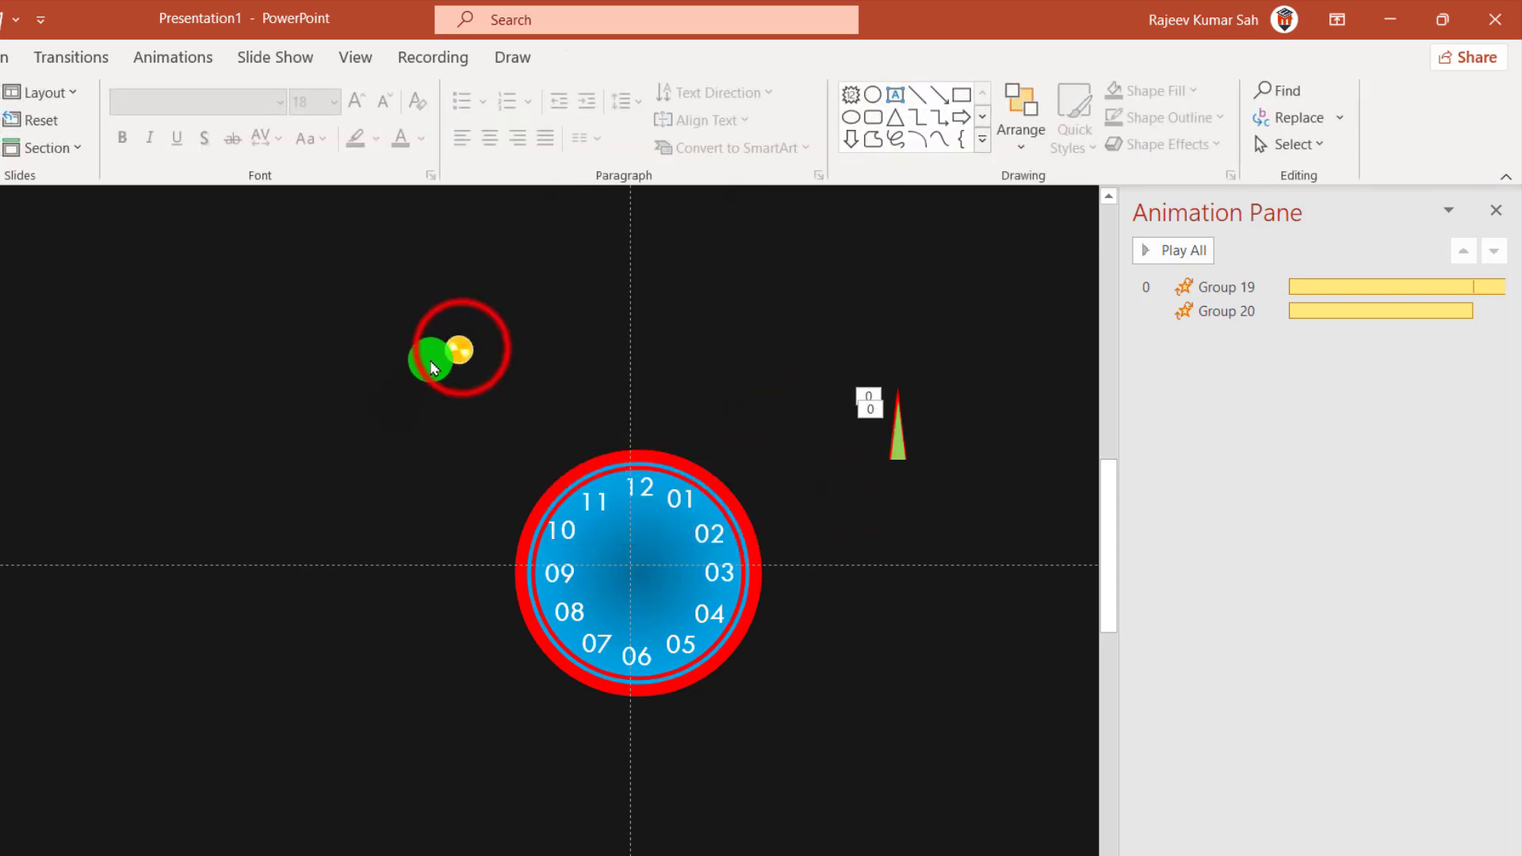
pyautogui.moveTo(459, 349)
pyautogui.mouseDown()
pyautogui.moveTo(706, 433)
pyautogui.moveTo(893, 460)
pyautogui.mouseUp()
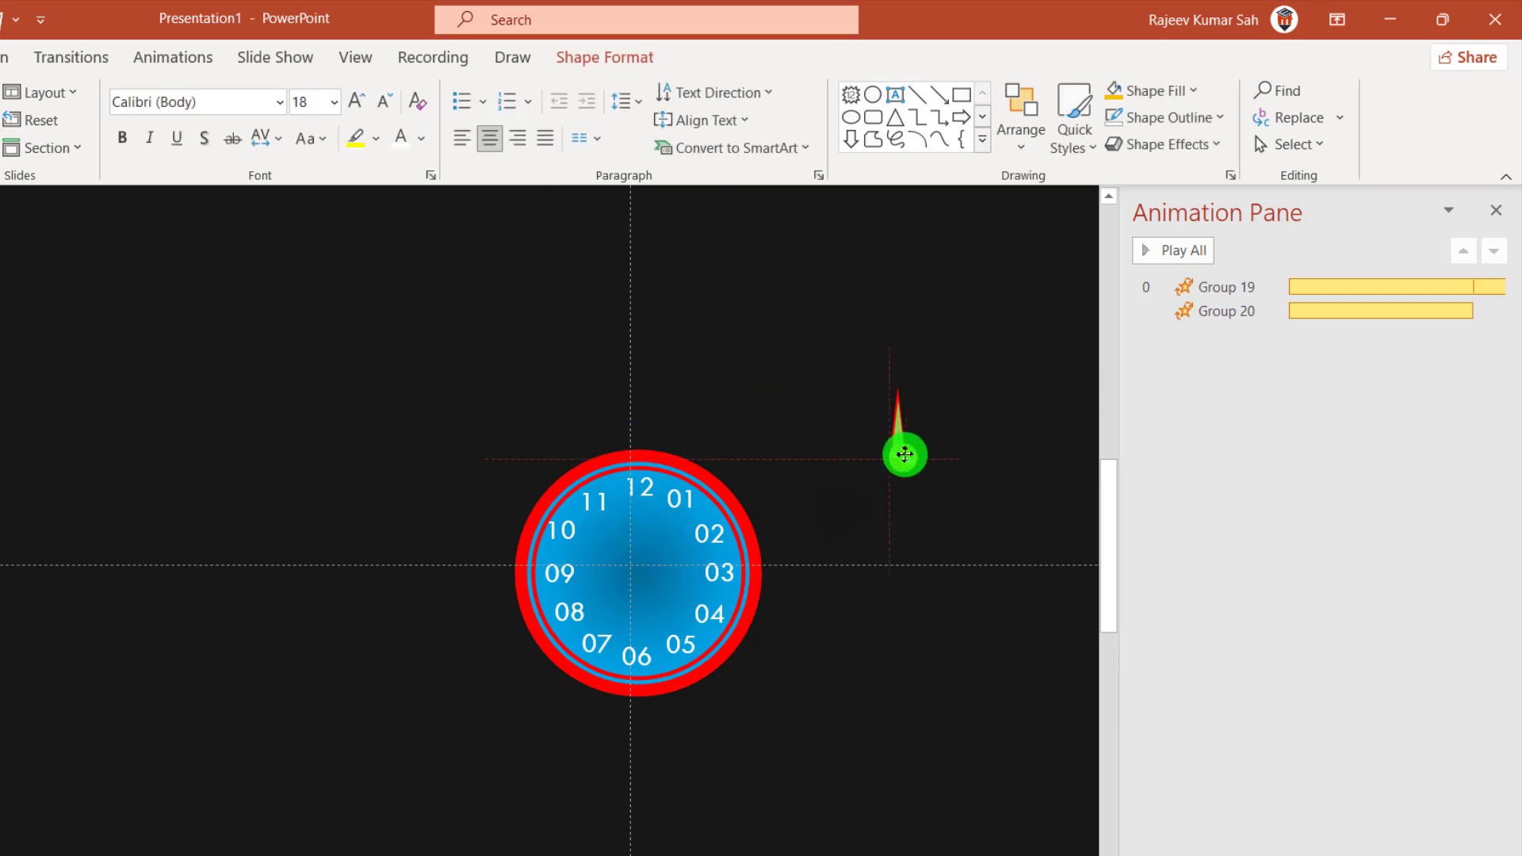
# Marquee-select the needle and yellow circle, apply Align Center, then reselect them together
pyautogui.click(985, 496)
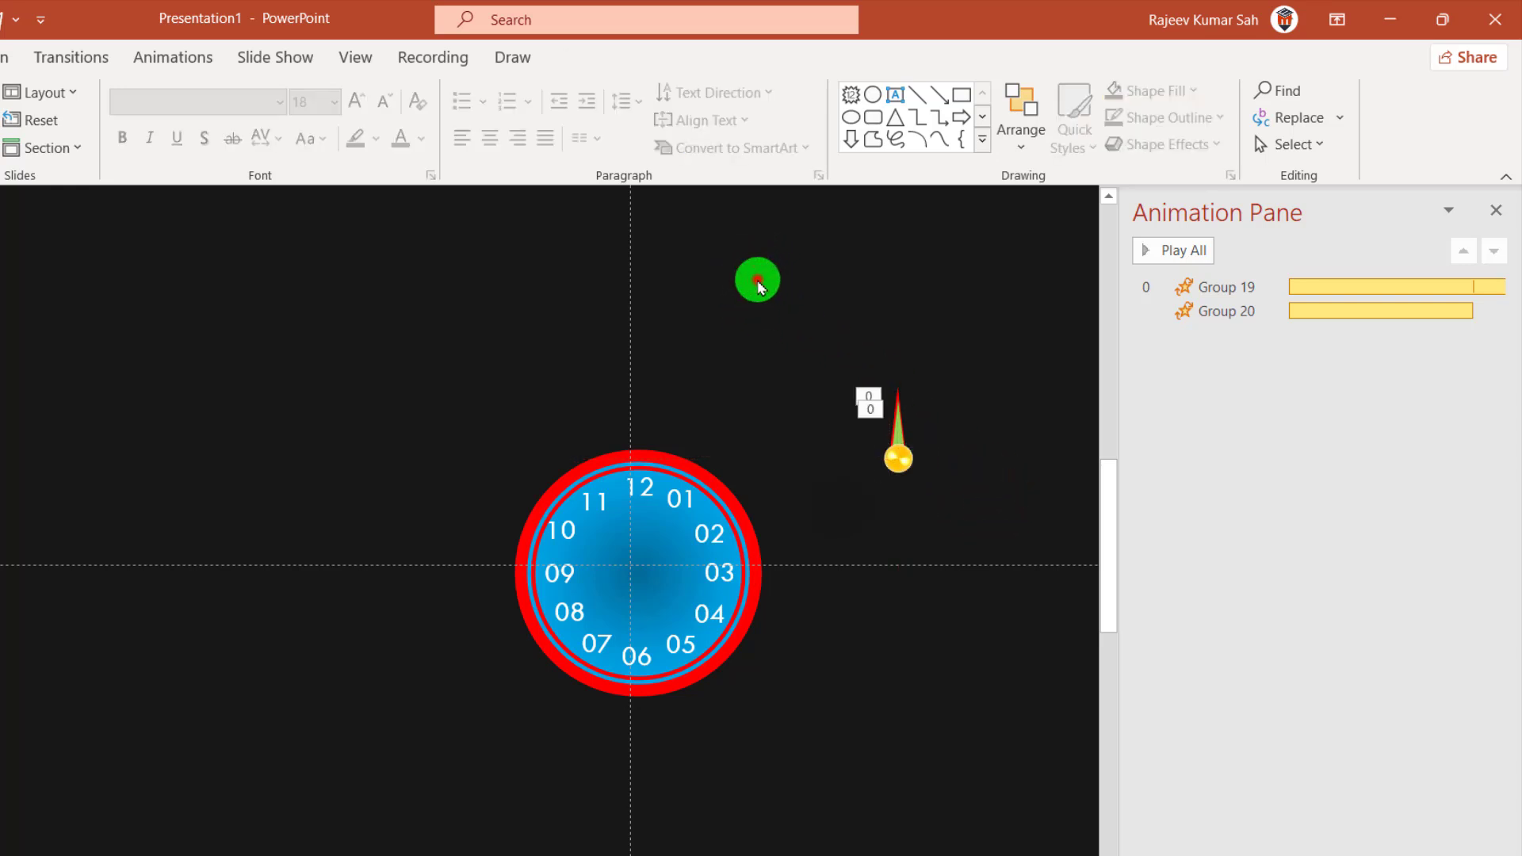
pyautogui.moveTo(759, 287); pyautogui.dragTo(1046, 646)
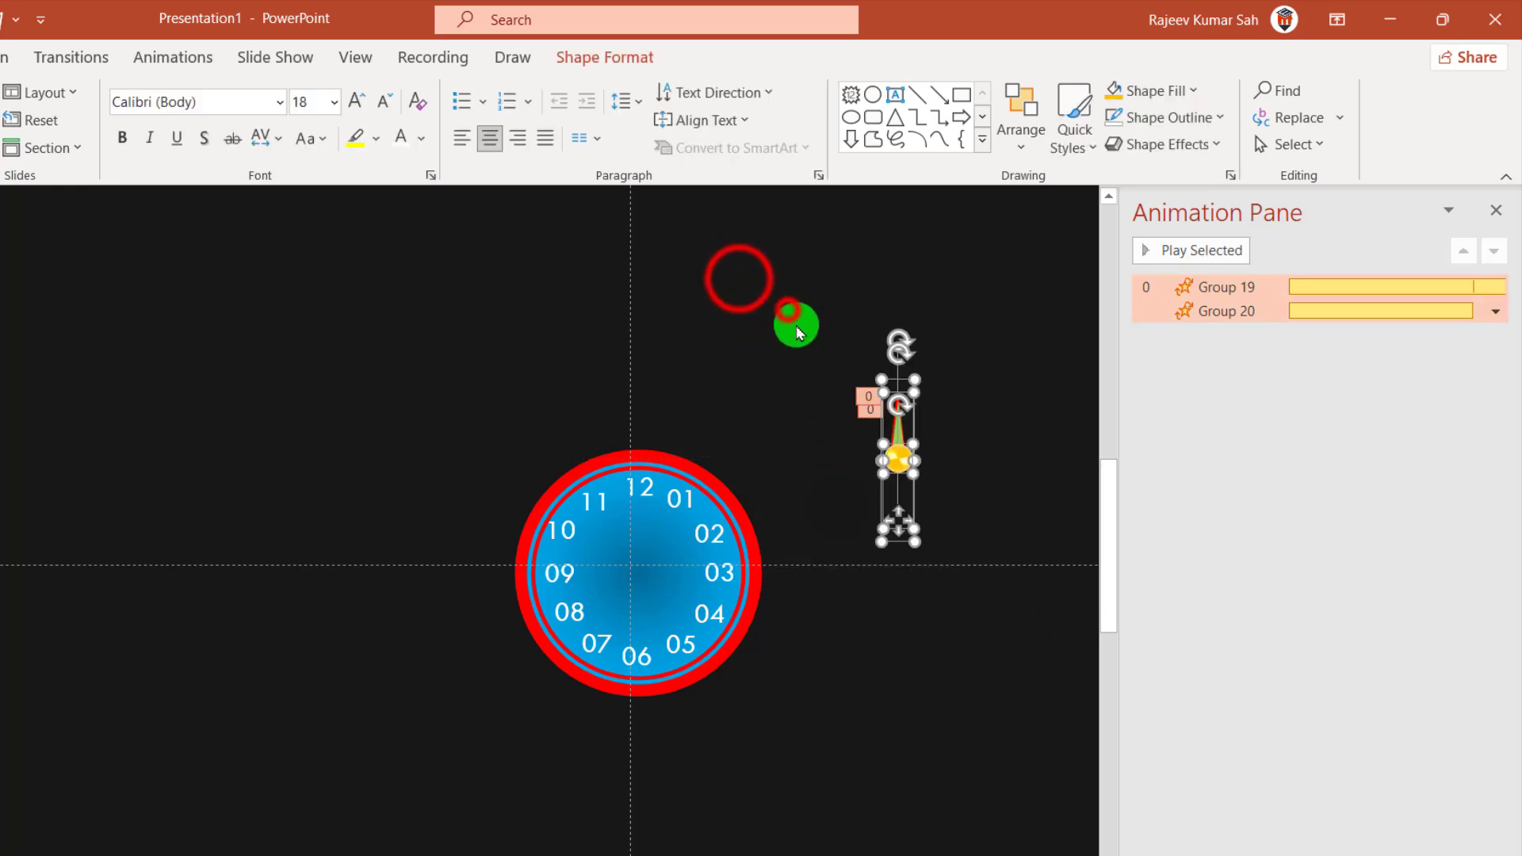
pyautogui.moveTo(735, 279); pyautogui.dragTo(1129, 705)
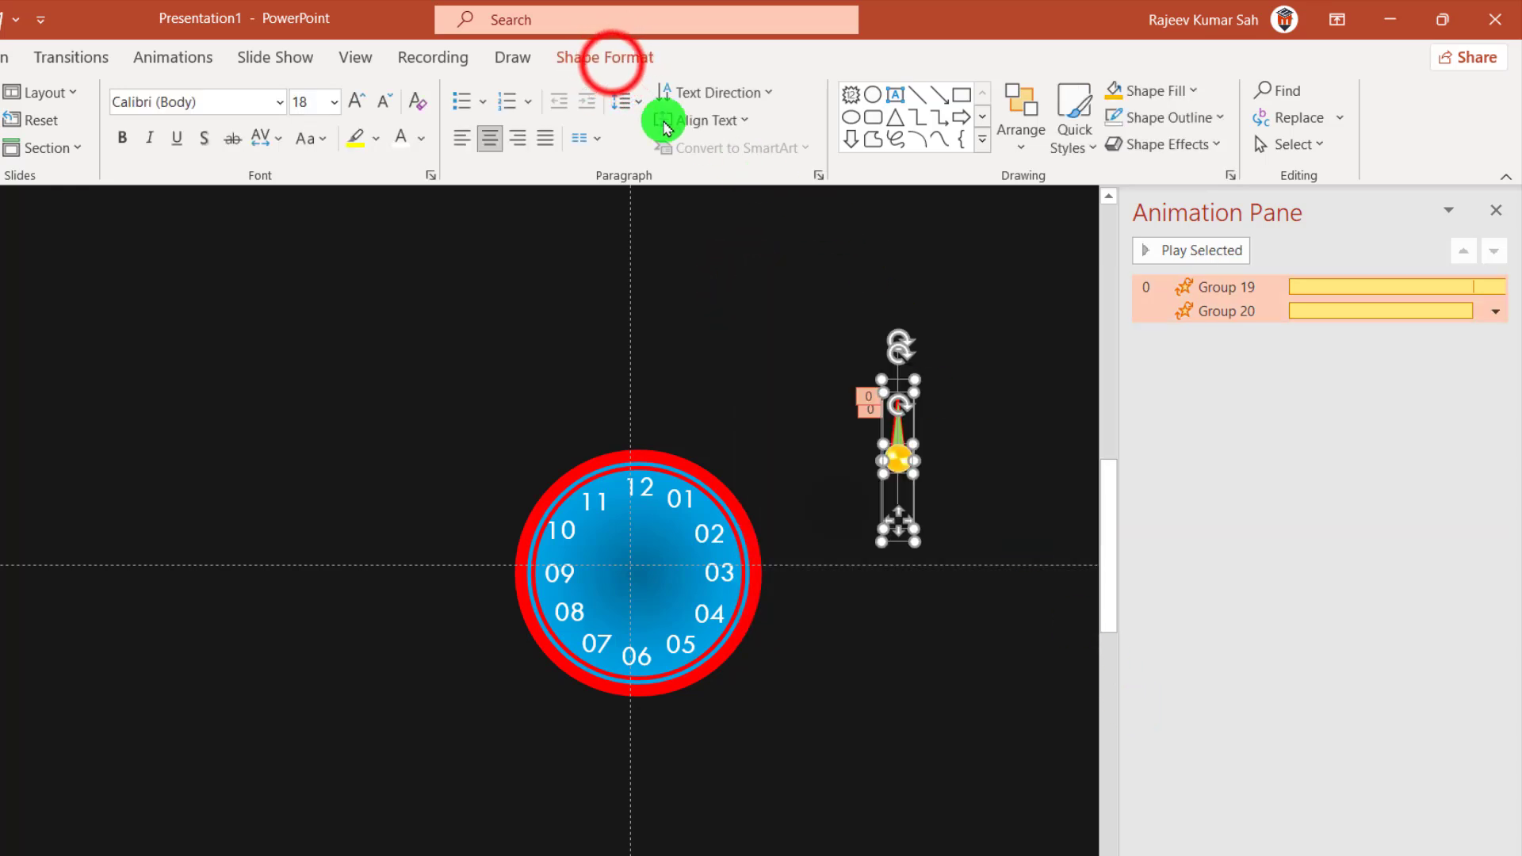
pyautogui.click(605, 57)
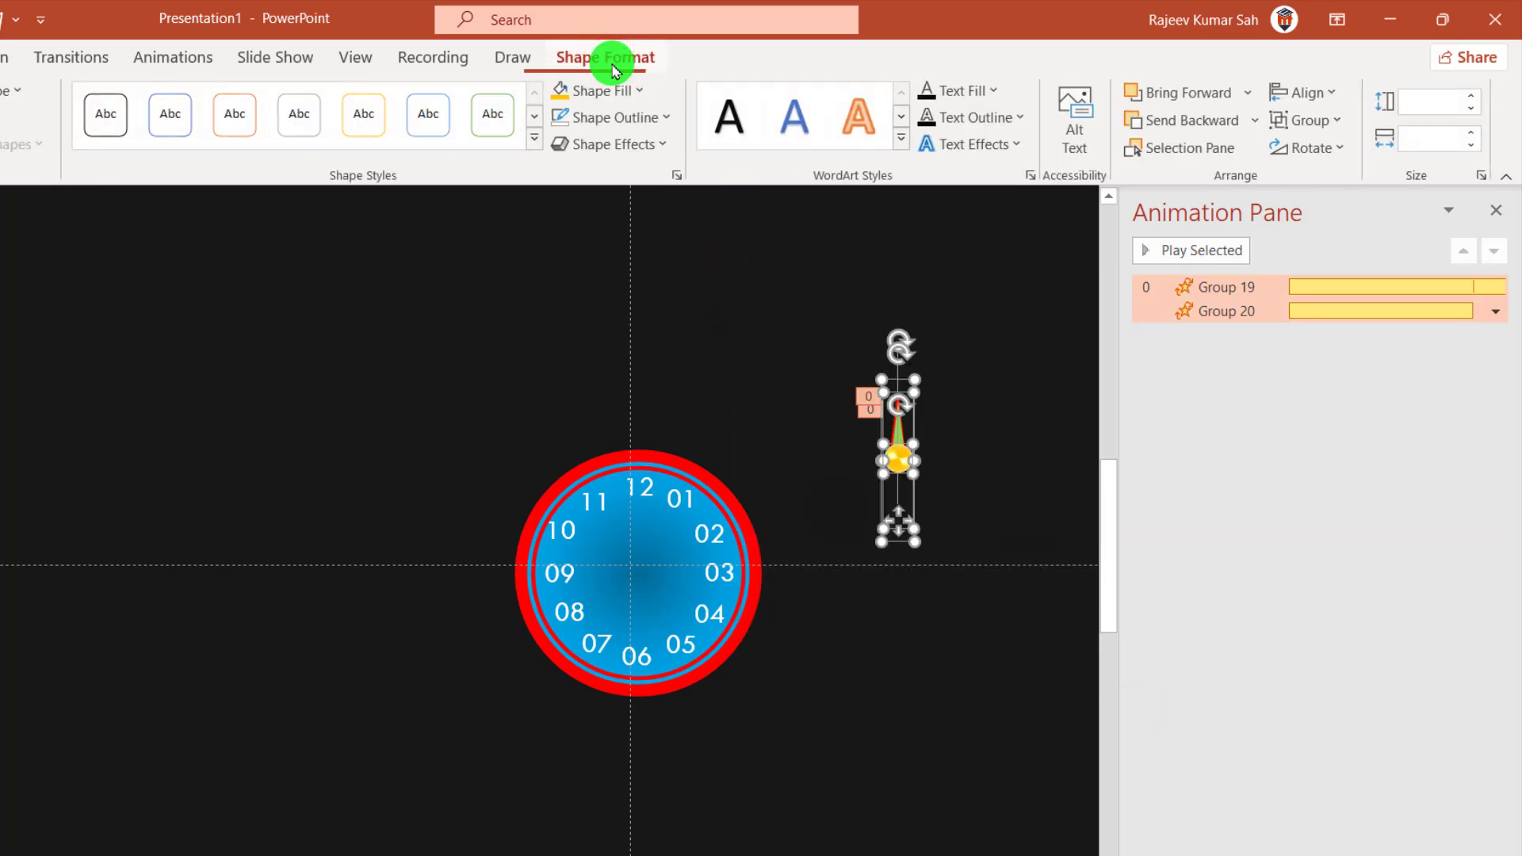
pyautogui.click(1312, 95)
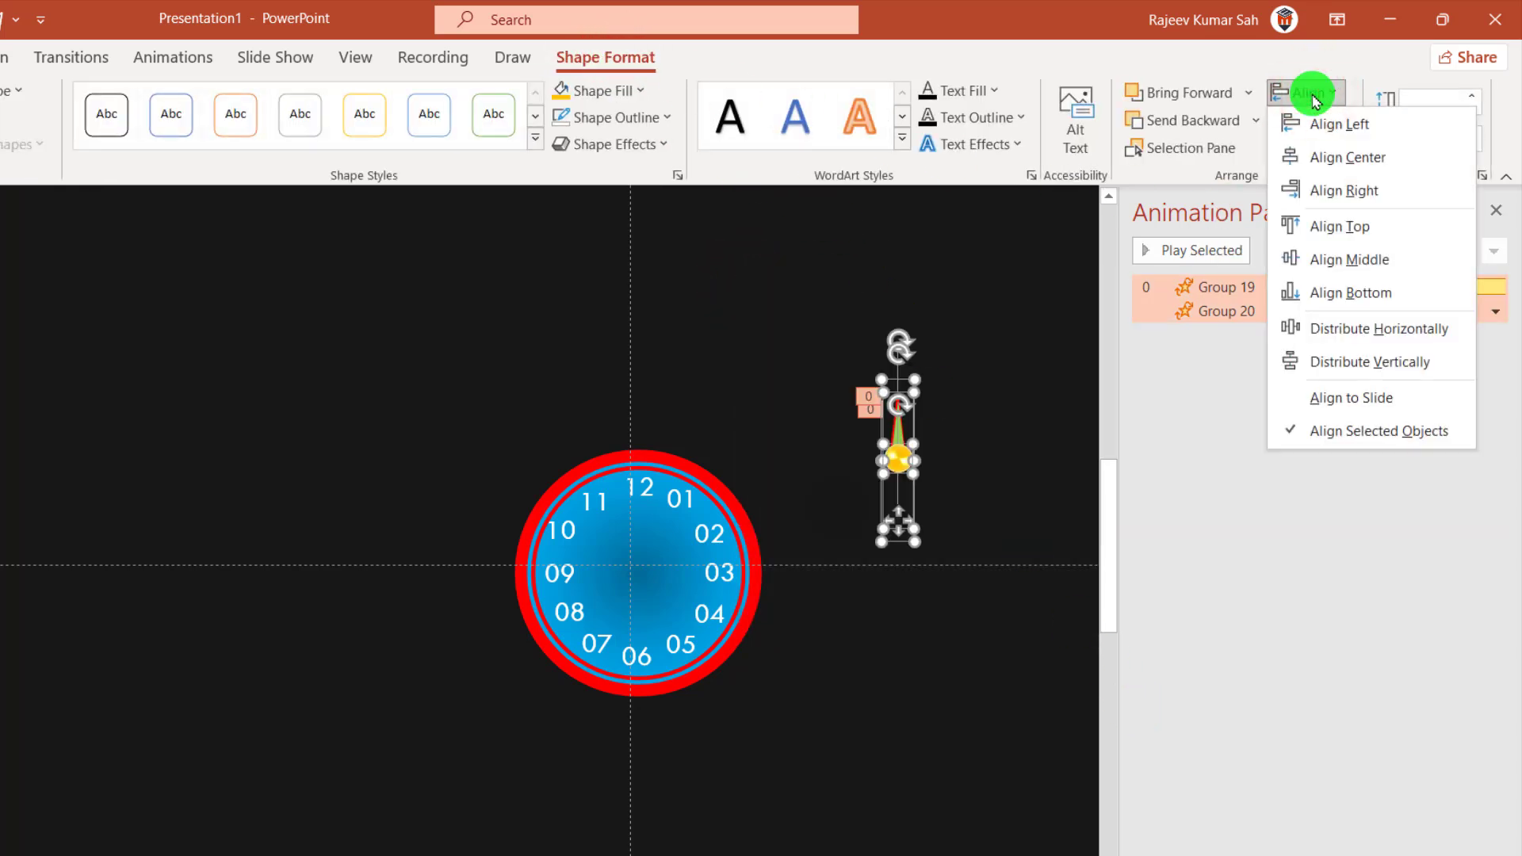
pyautogui.click(1374, 163)
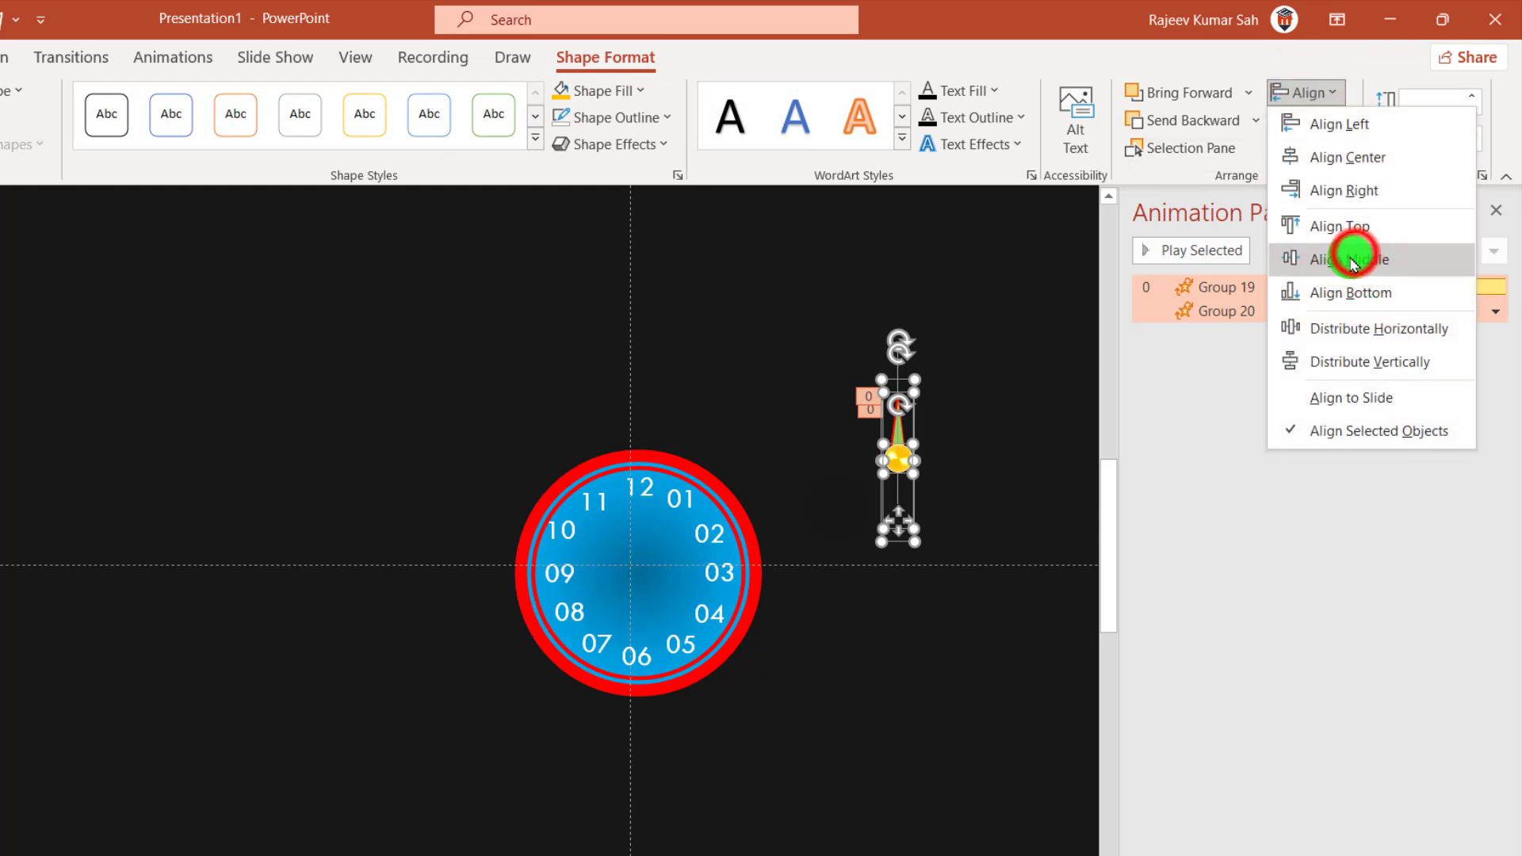
pyautogui.click(1352, 255)
pyautogui.click(754, 315)
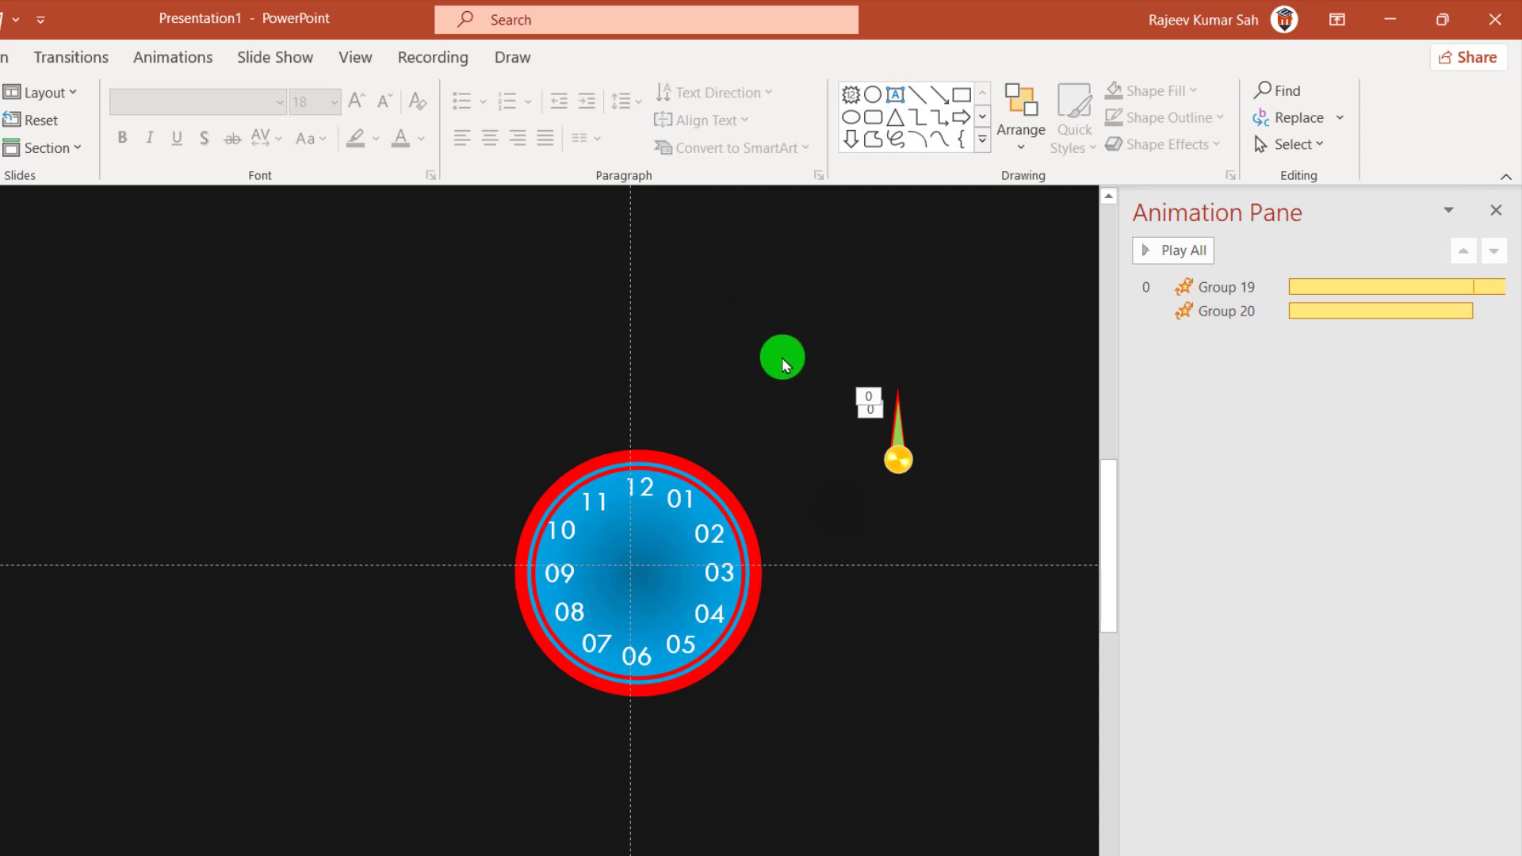
pyautogui.click(769, 317)
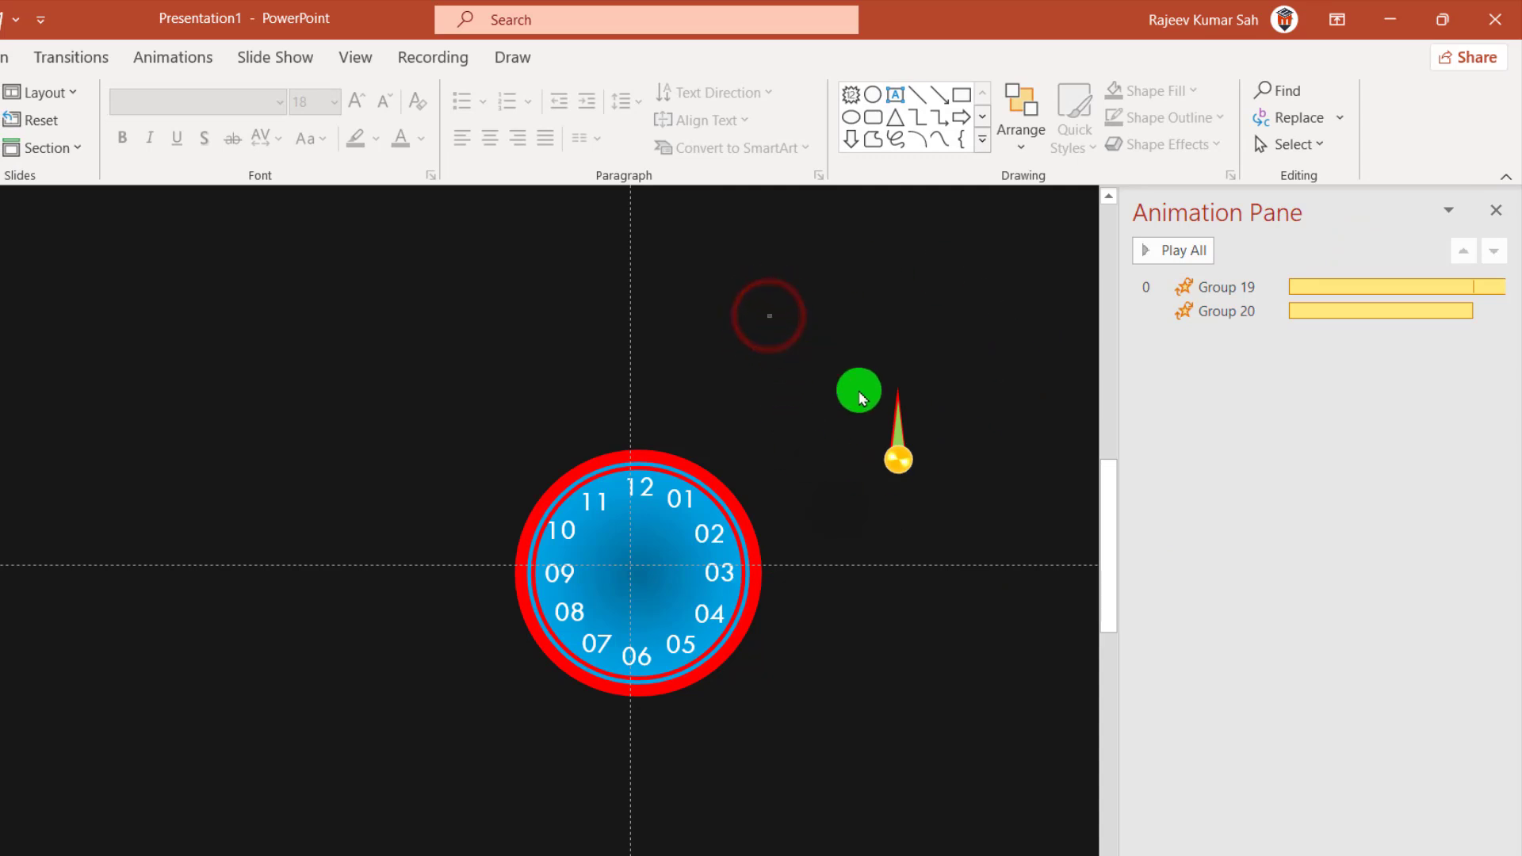
pyautogui.moveTo(863, 398); pyautogui.dragTo(1084, 626)
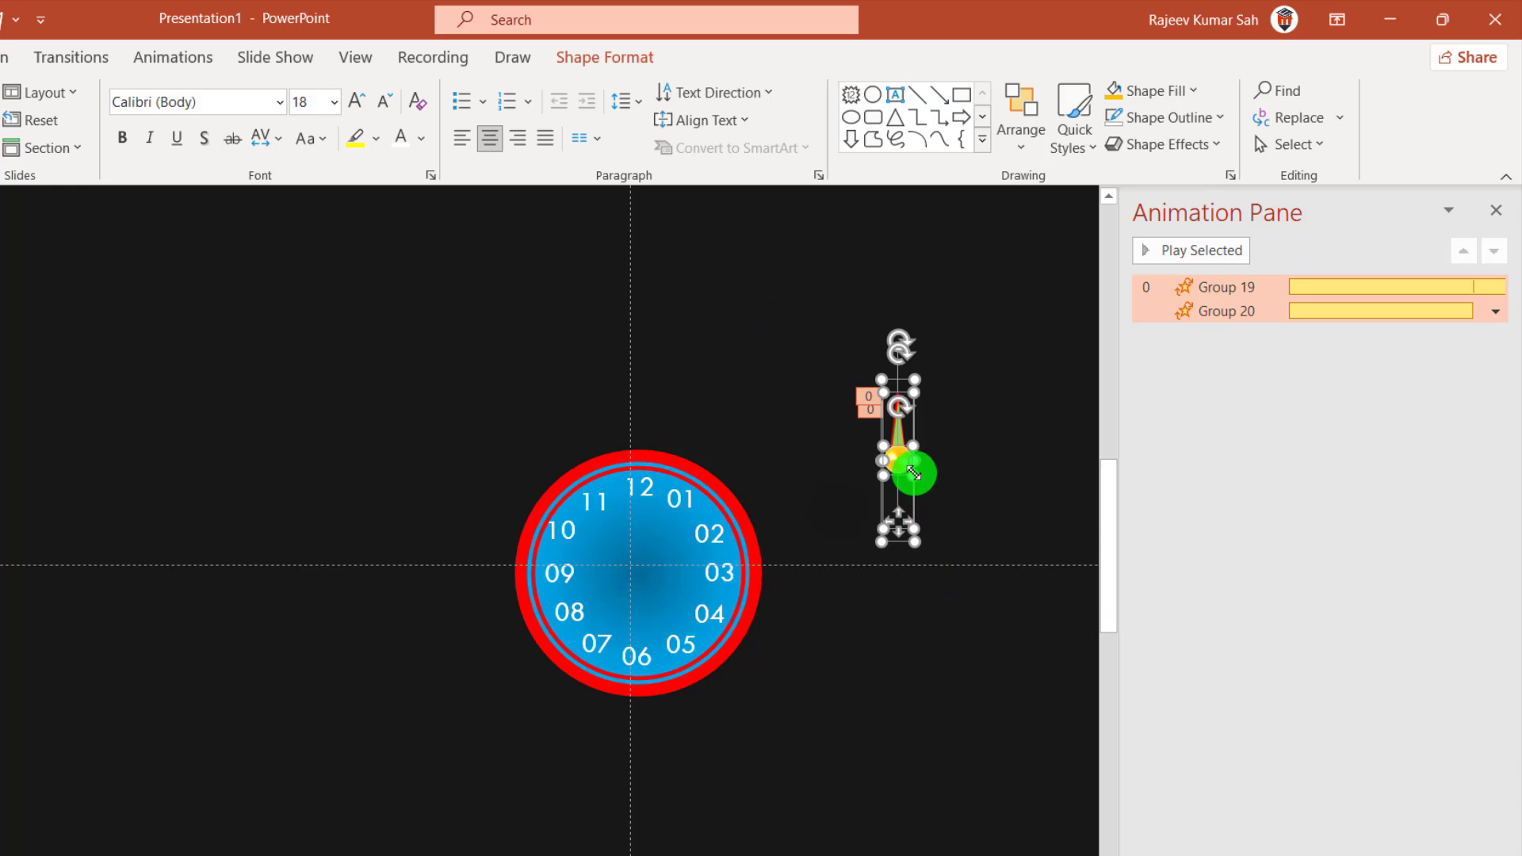
# Drag the needle and hub to the dial's centre pointing at 12, then preview with Play All
pyautogui.moveTo(904, 465); pyautogui.dragTo(635, 566)
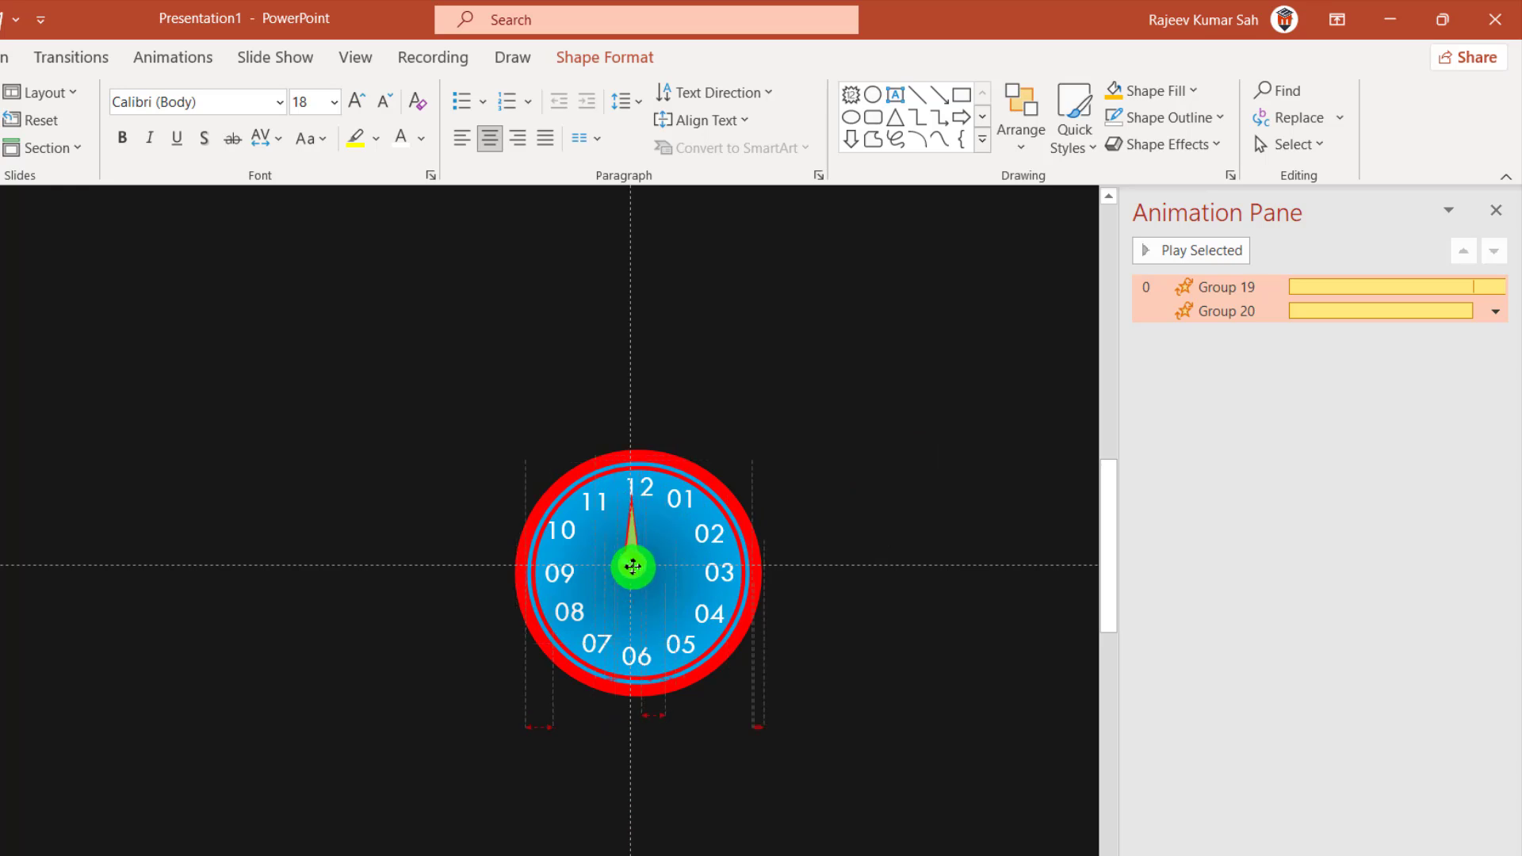
pyautogui.click(931, 412)
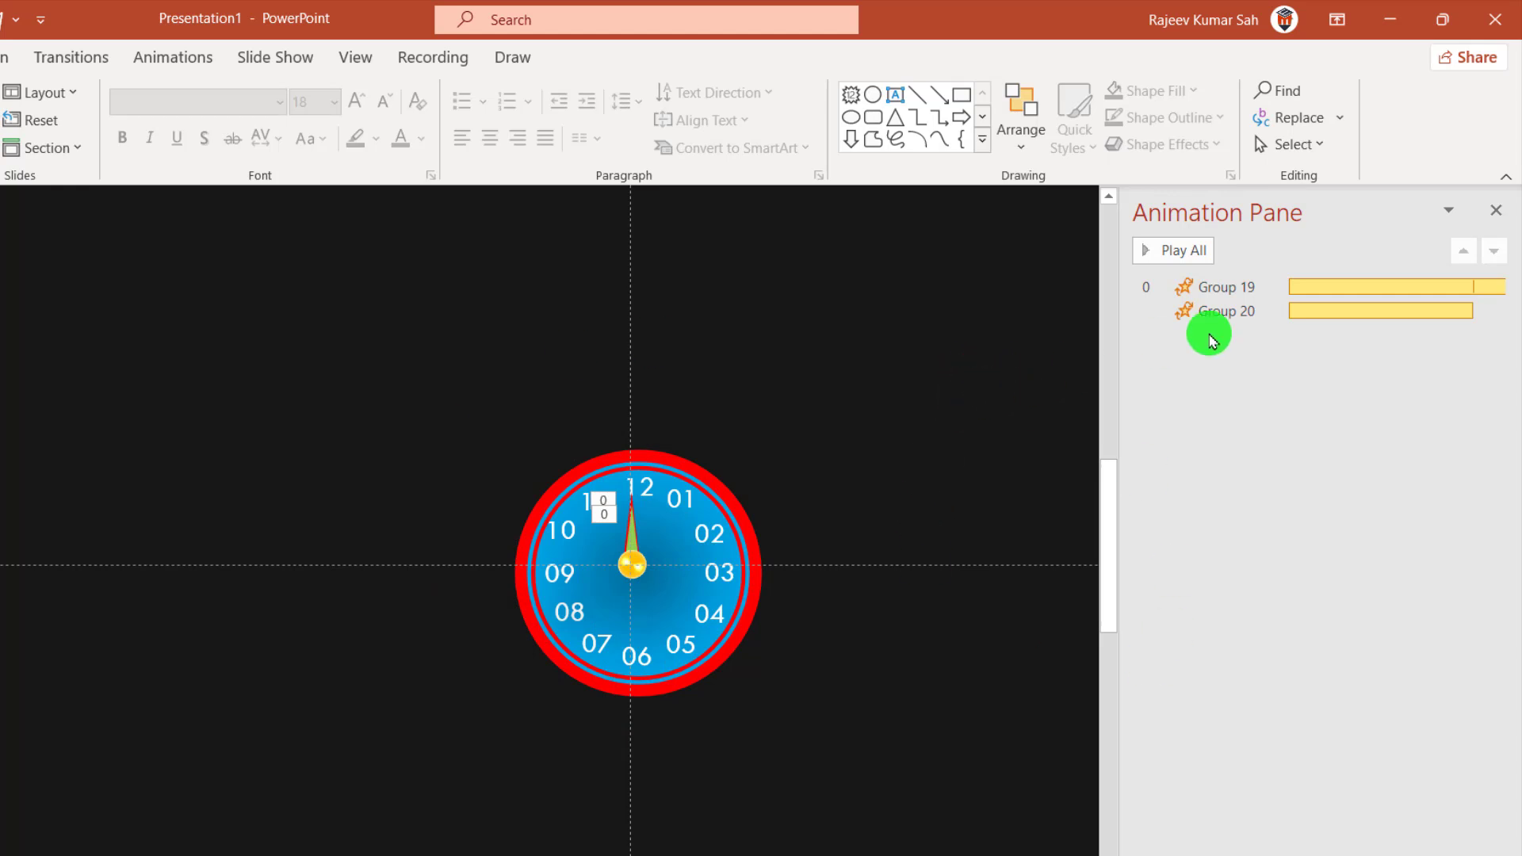
pyautogui.click(1189, 249)
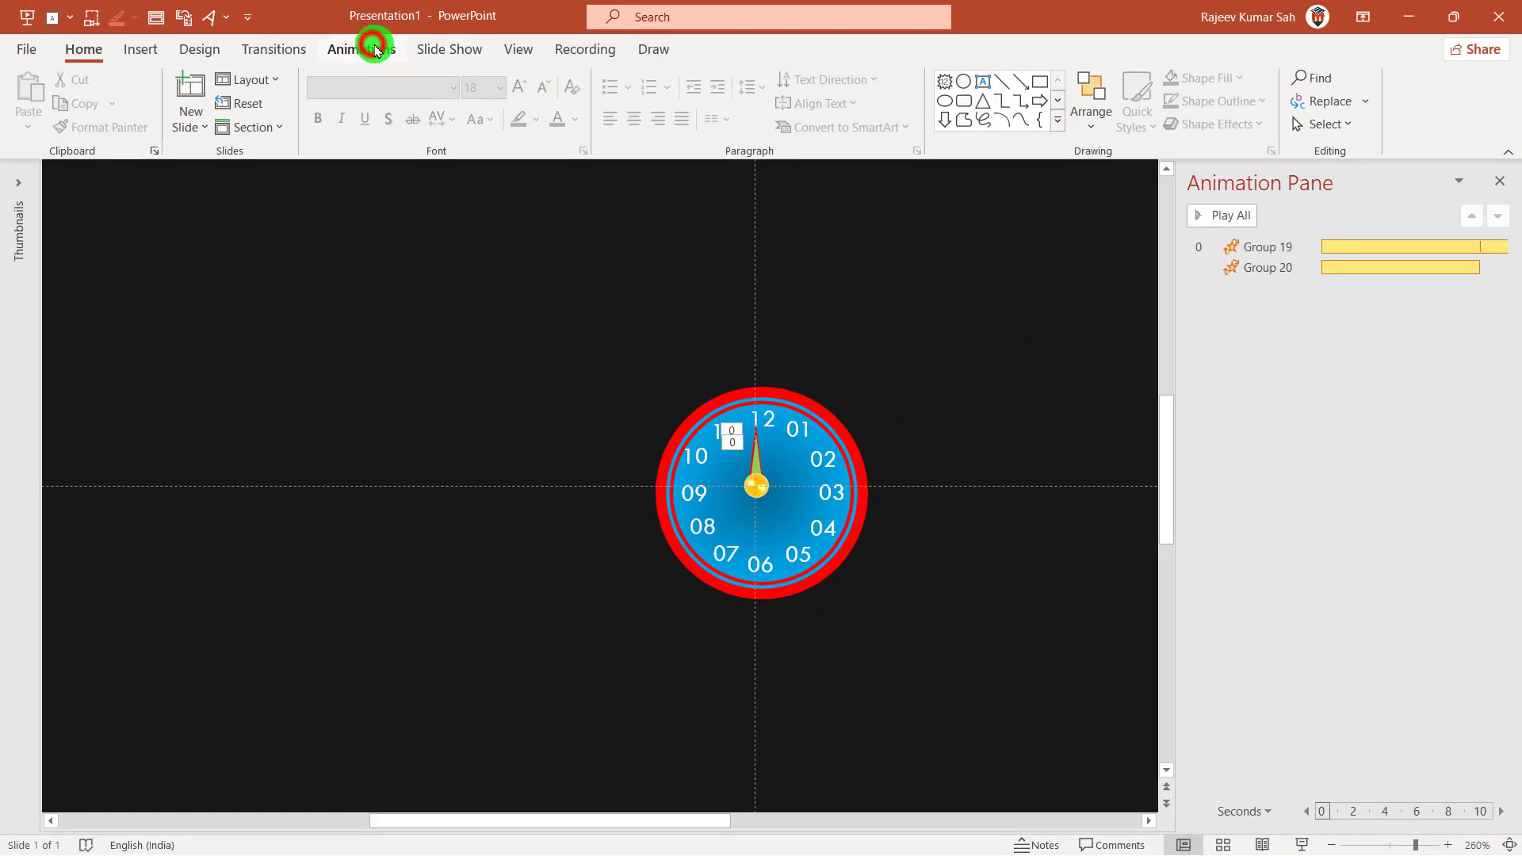
pyautogui.click(376, 50)
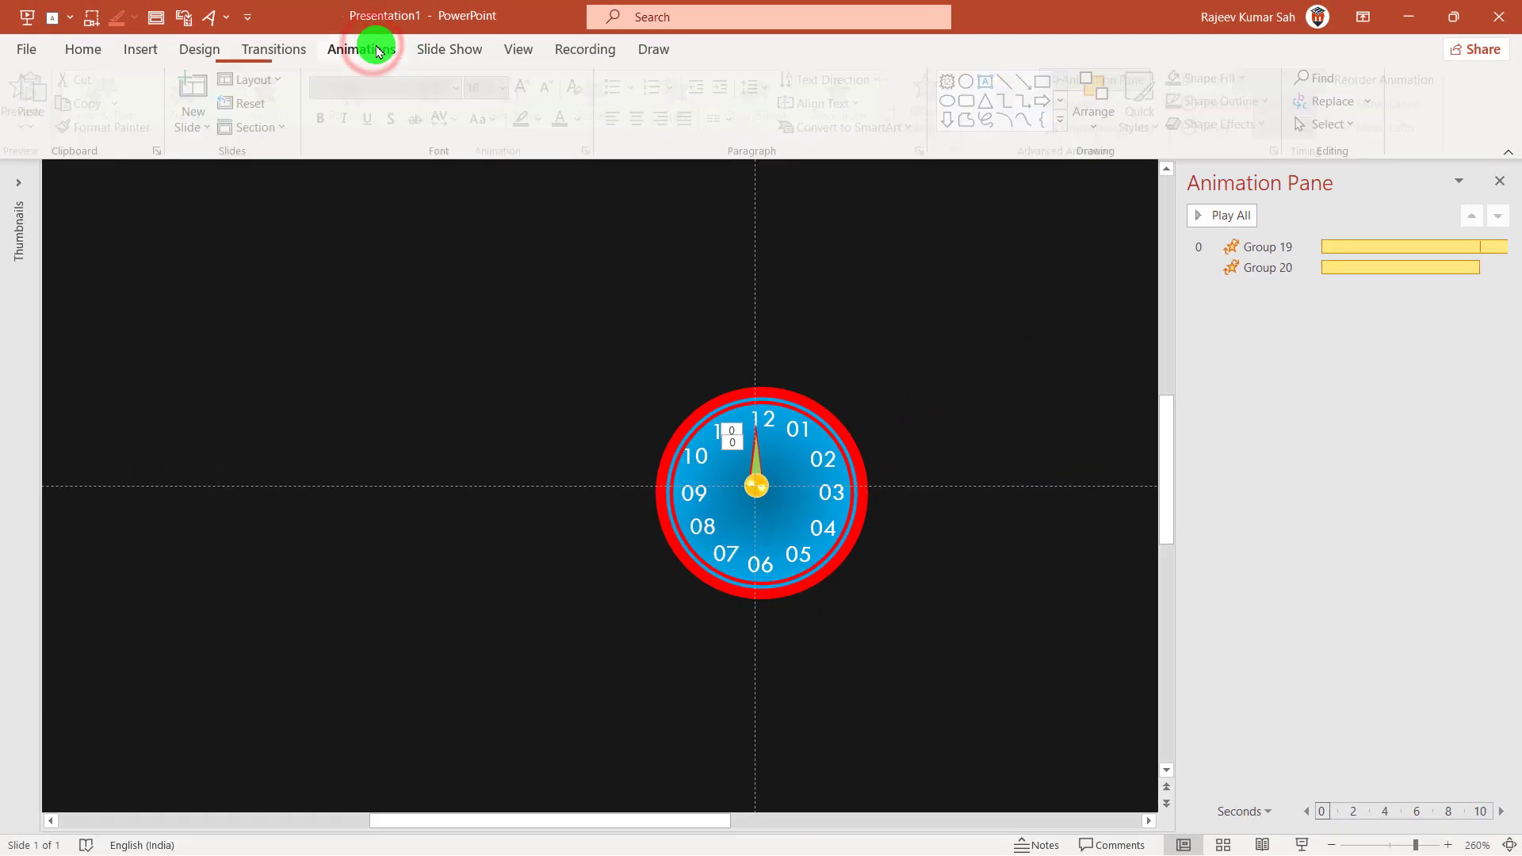
pyautogui.click(1295, 251)
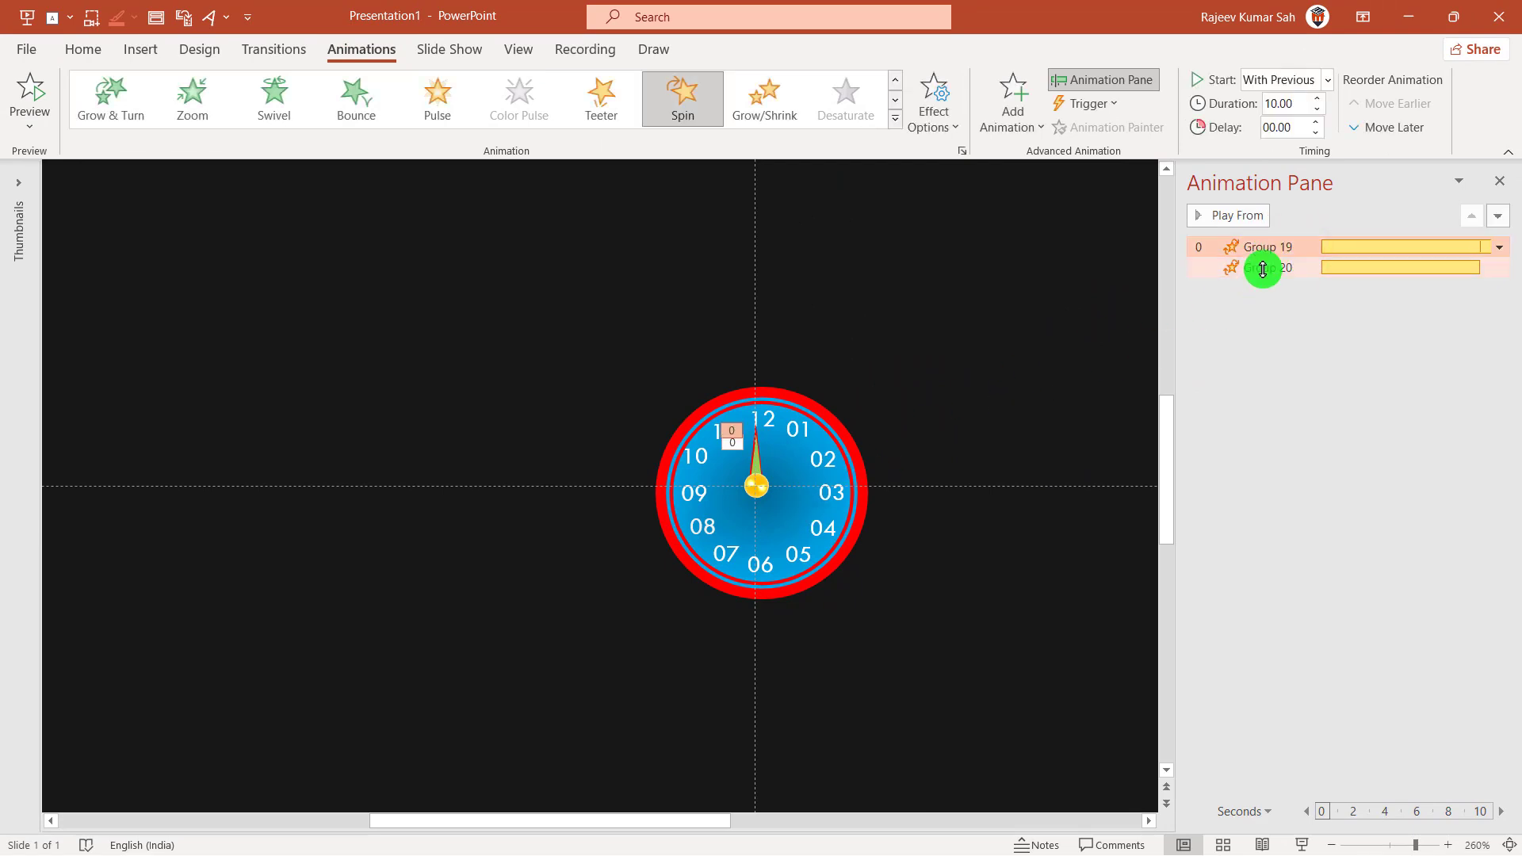
pyautogui.click(1287, 270)
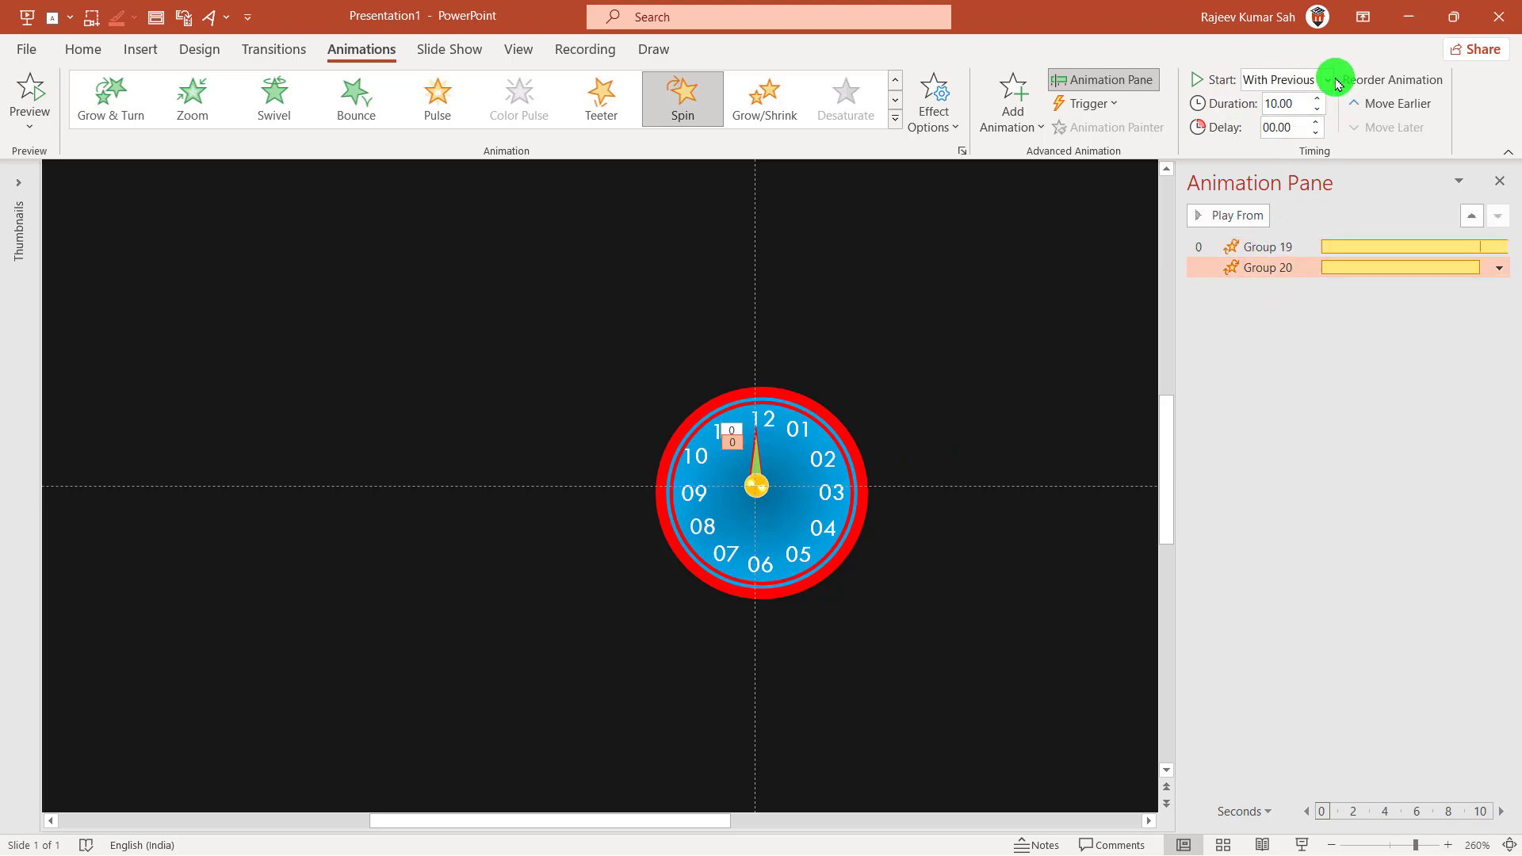
pyautogui.click(967, 339)
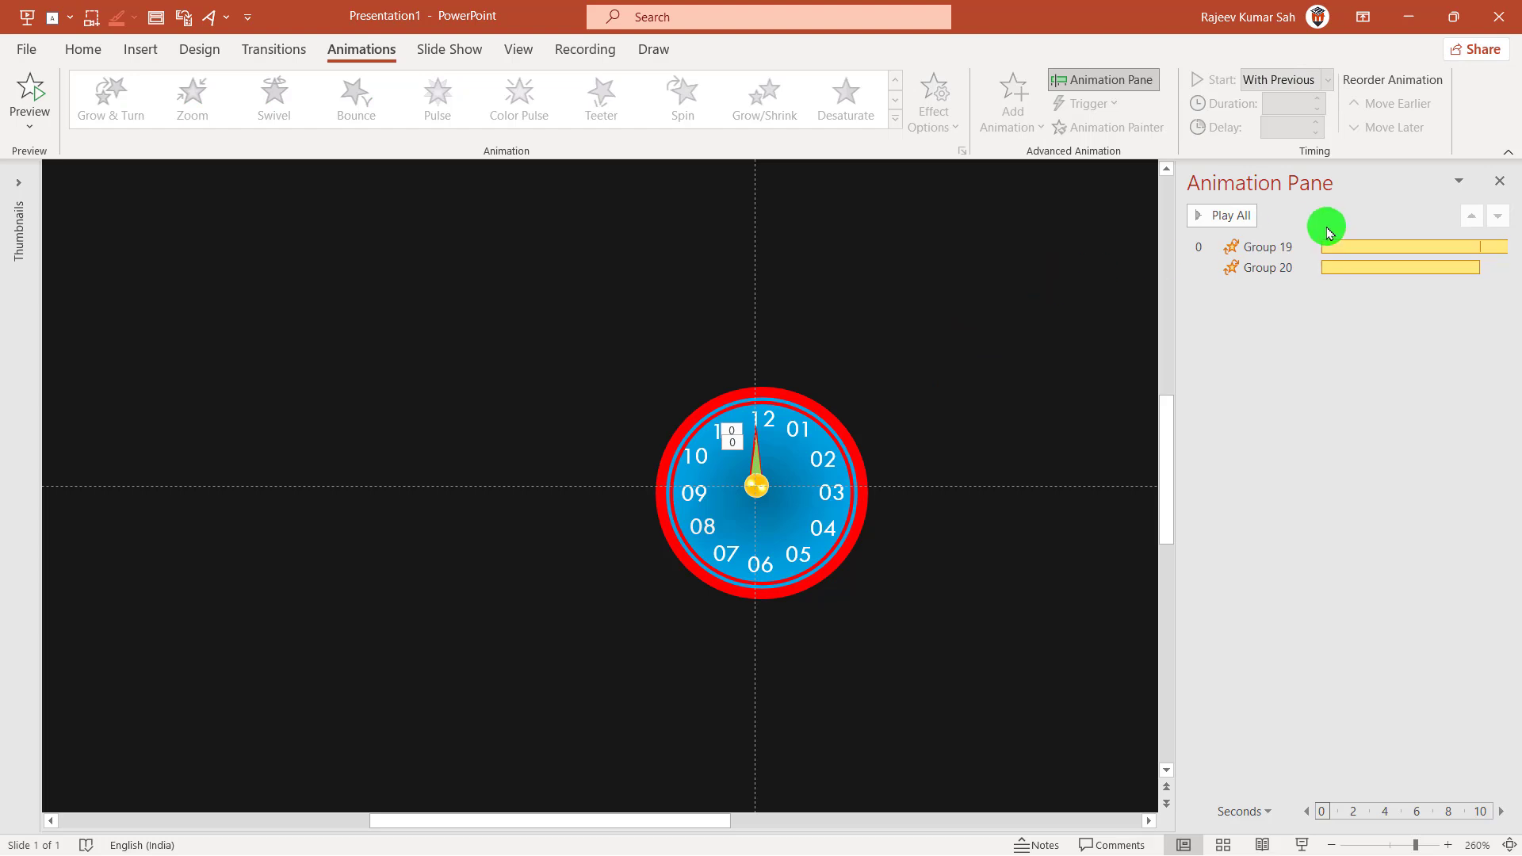
# Attach the timer-10-sec audio file as Group 19's Spin sound via Other Sound
pyautogui.doubleClick(1286, 244)
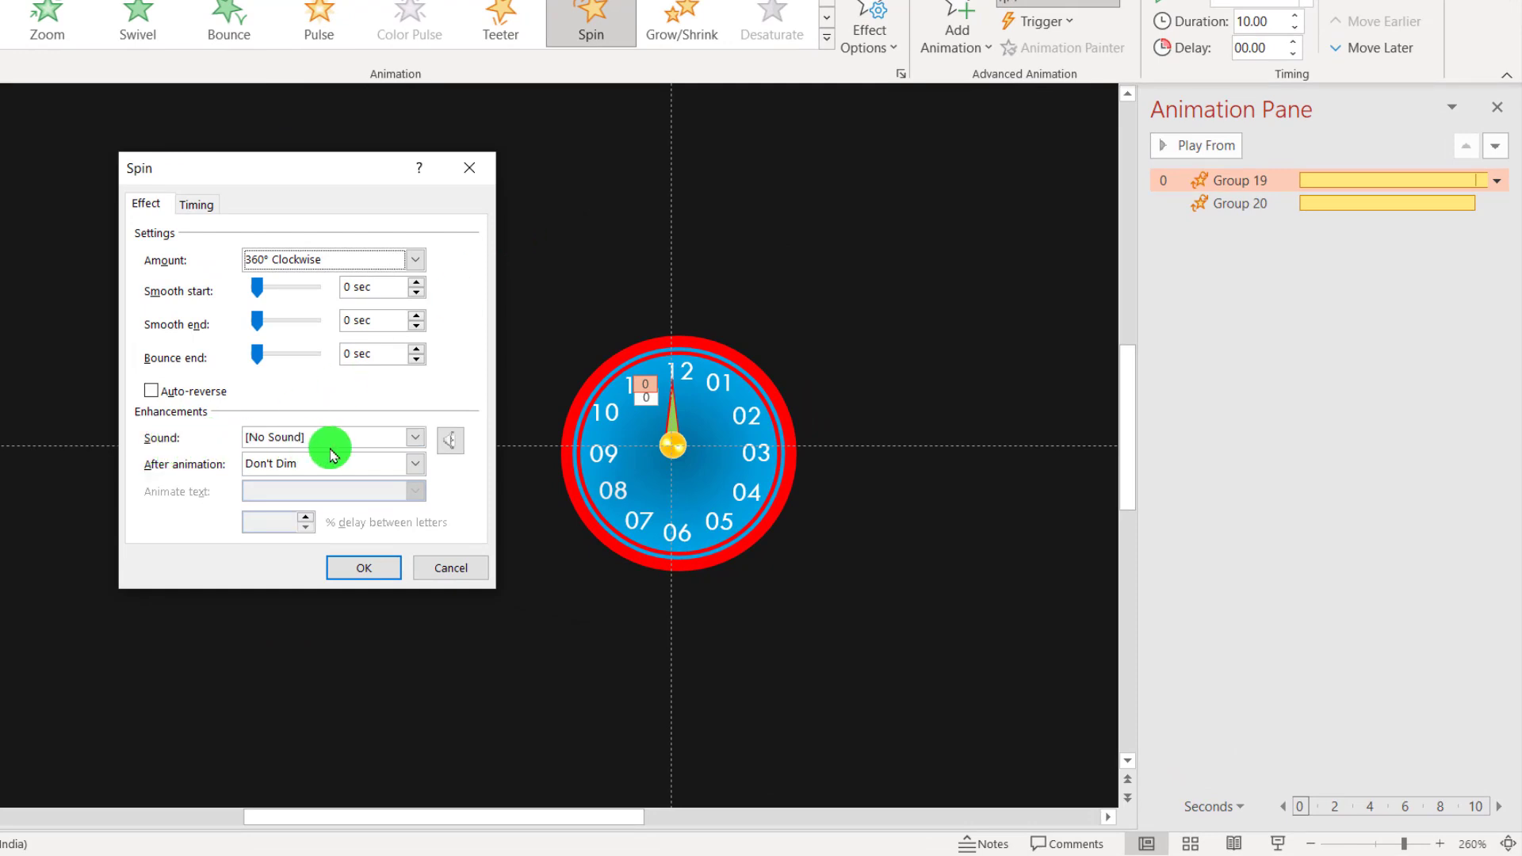
pyautogui.click(415, 437)
pyautogui.scroll(-2, 322, 508)
pyautogui.scroll(-1, 312, 519)
pyautogui.scroll(-2, 265, 531)
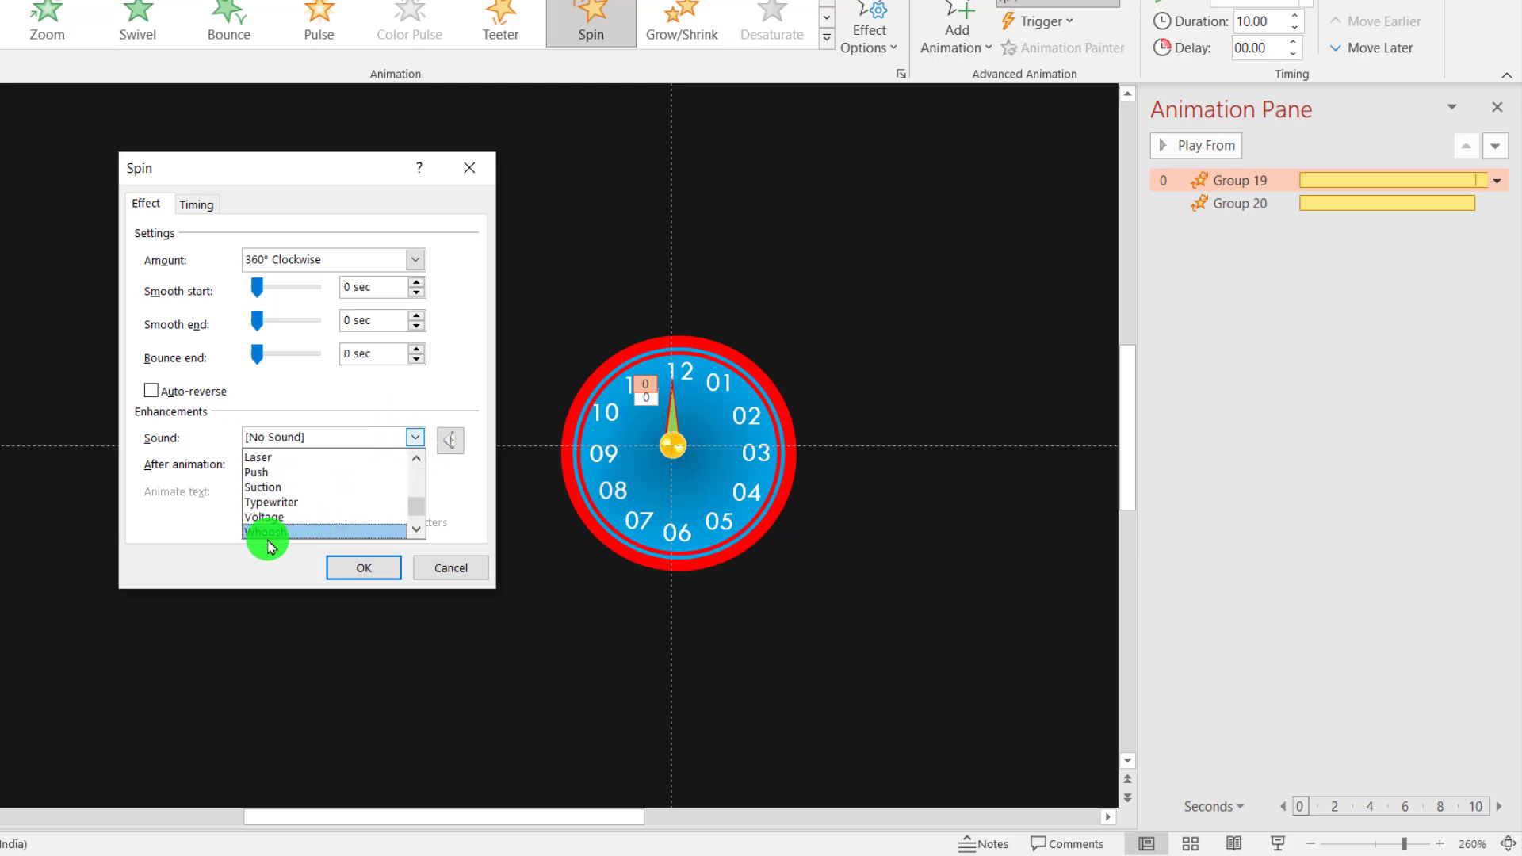
pyautogui.scroll(-1, 311, 536)
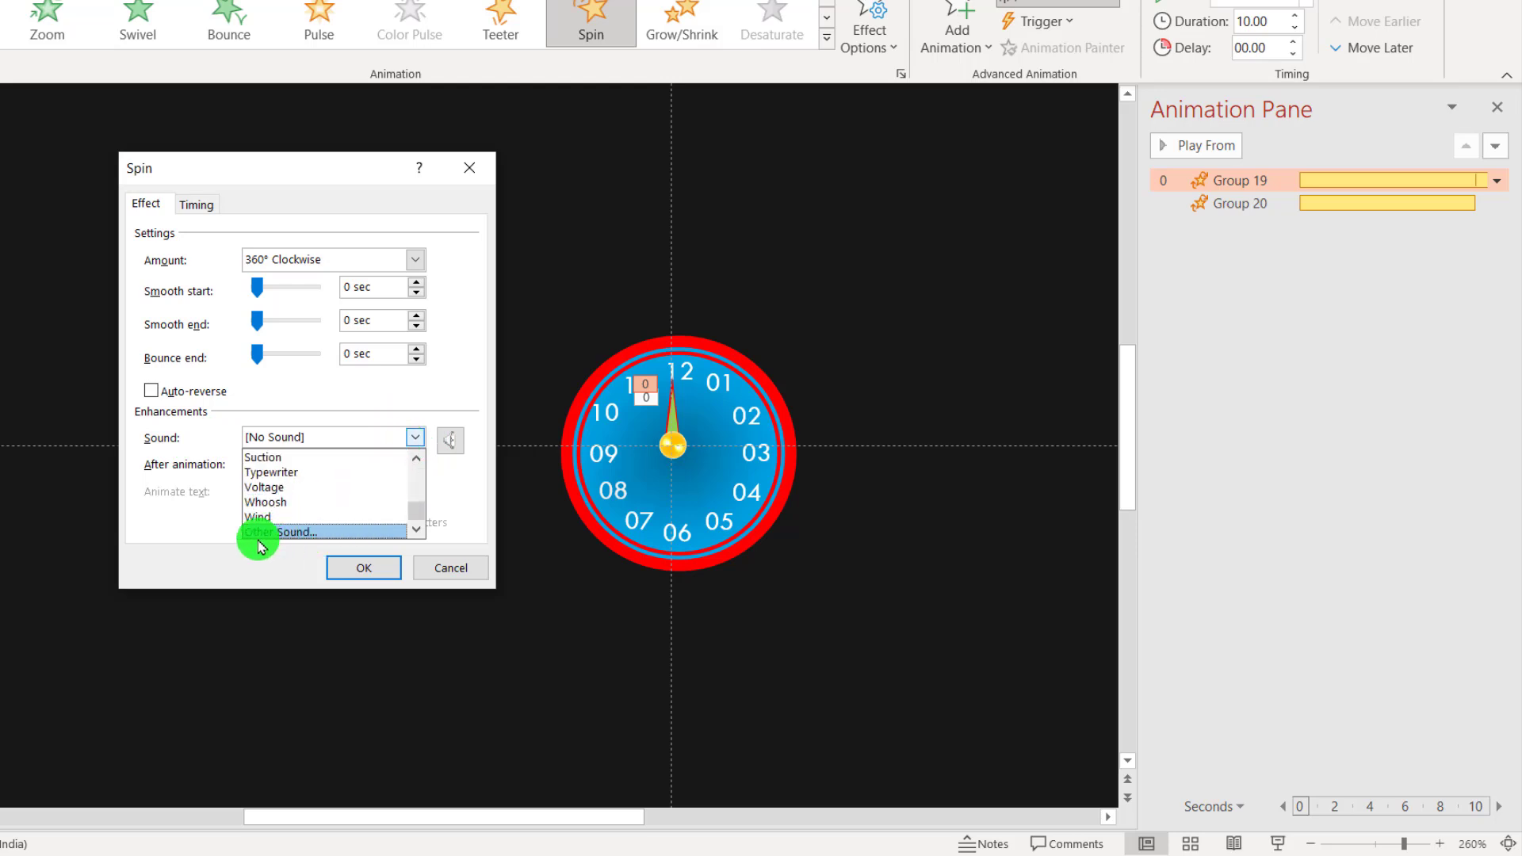
pyautogui.click(315, 536)
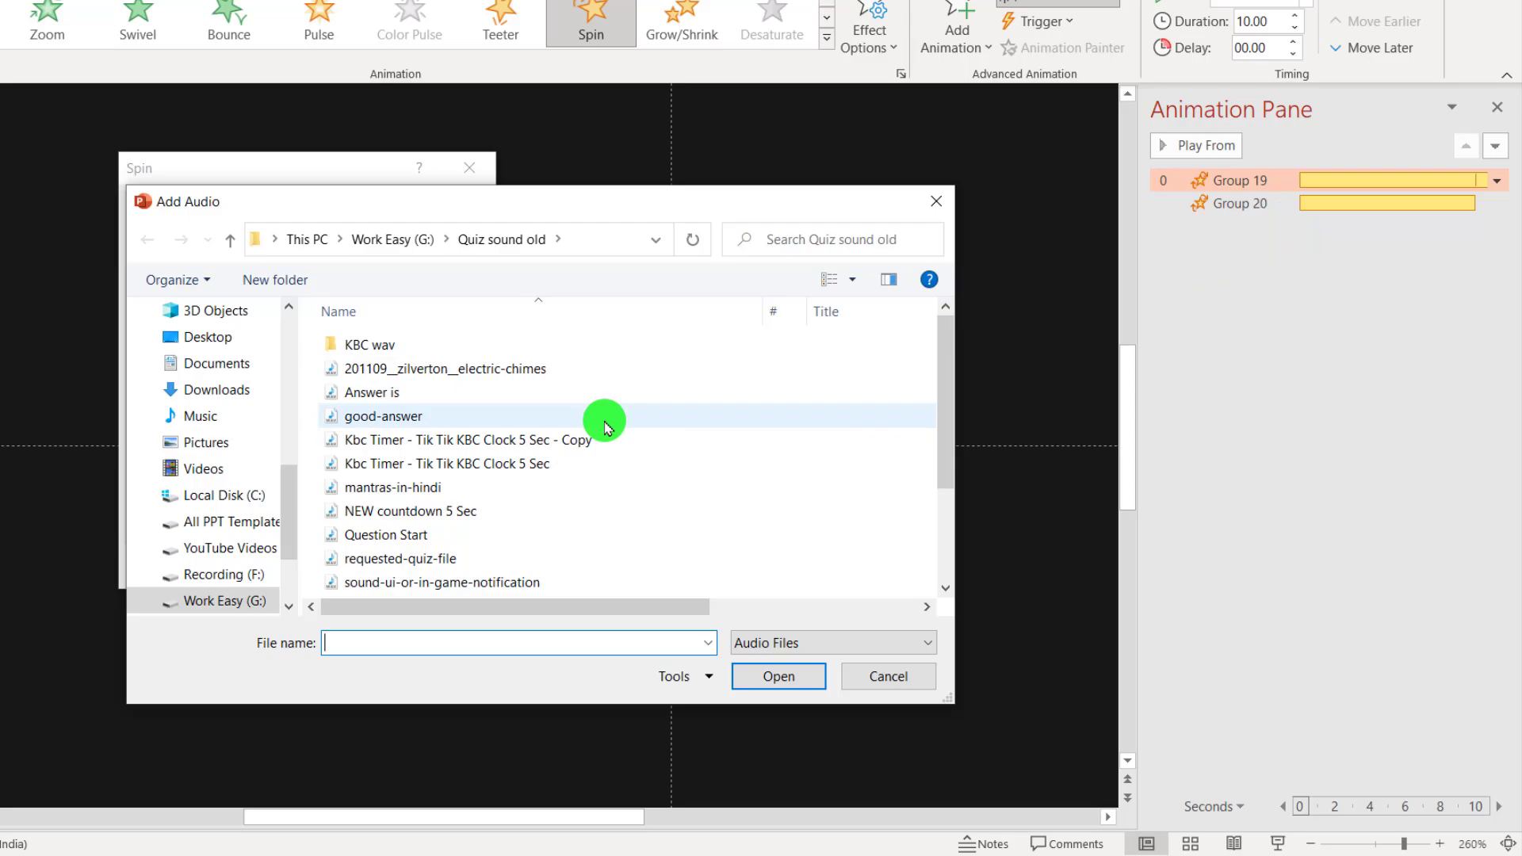
pyautogui.scroll(-2, 554, 391)
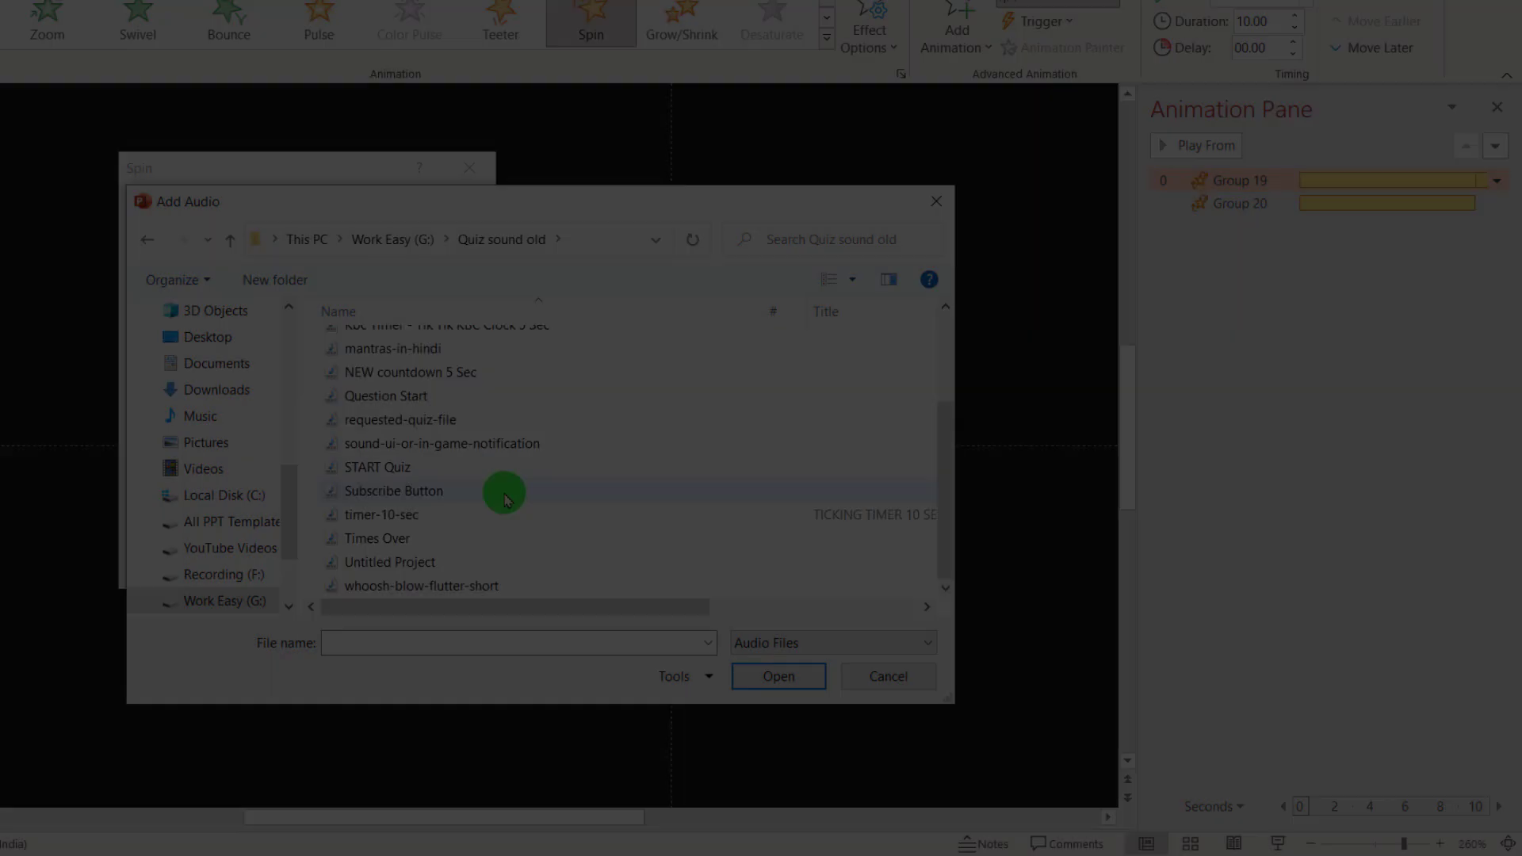
pyautogui.click(421, 516)
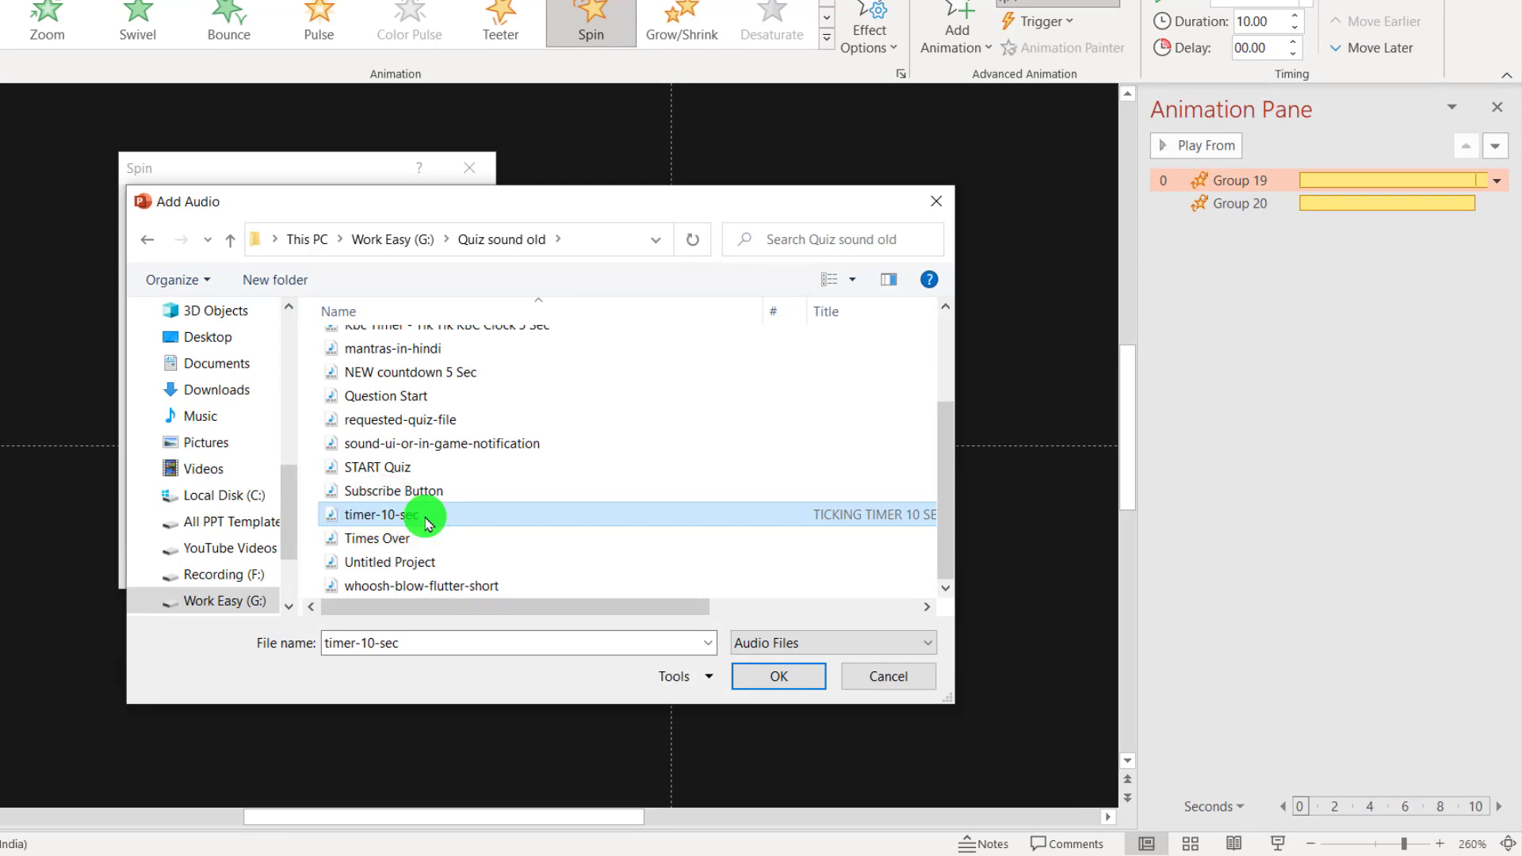
pyautogui.click(775, 679)
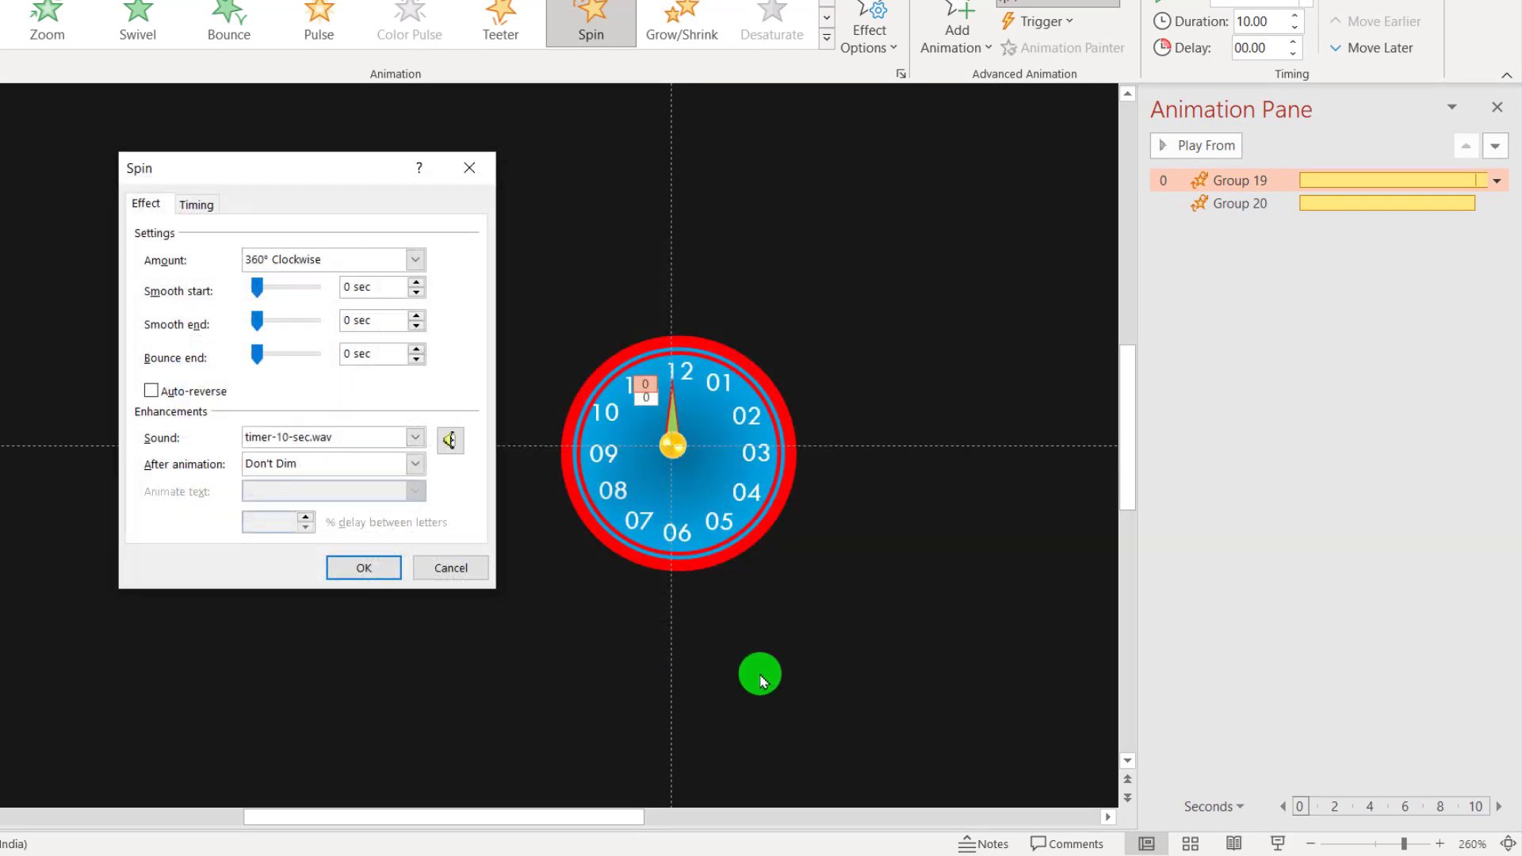
pyautogui.click(364, 568)
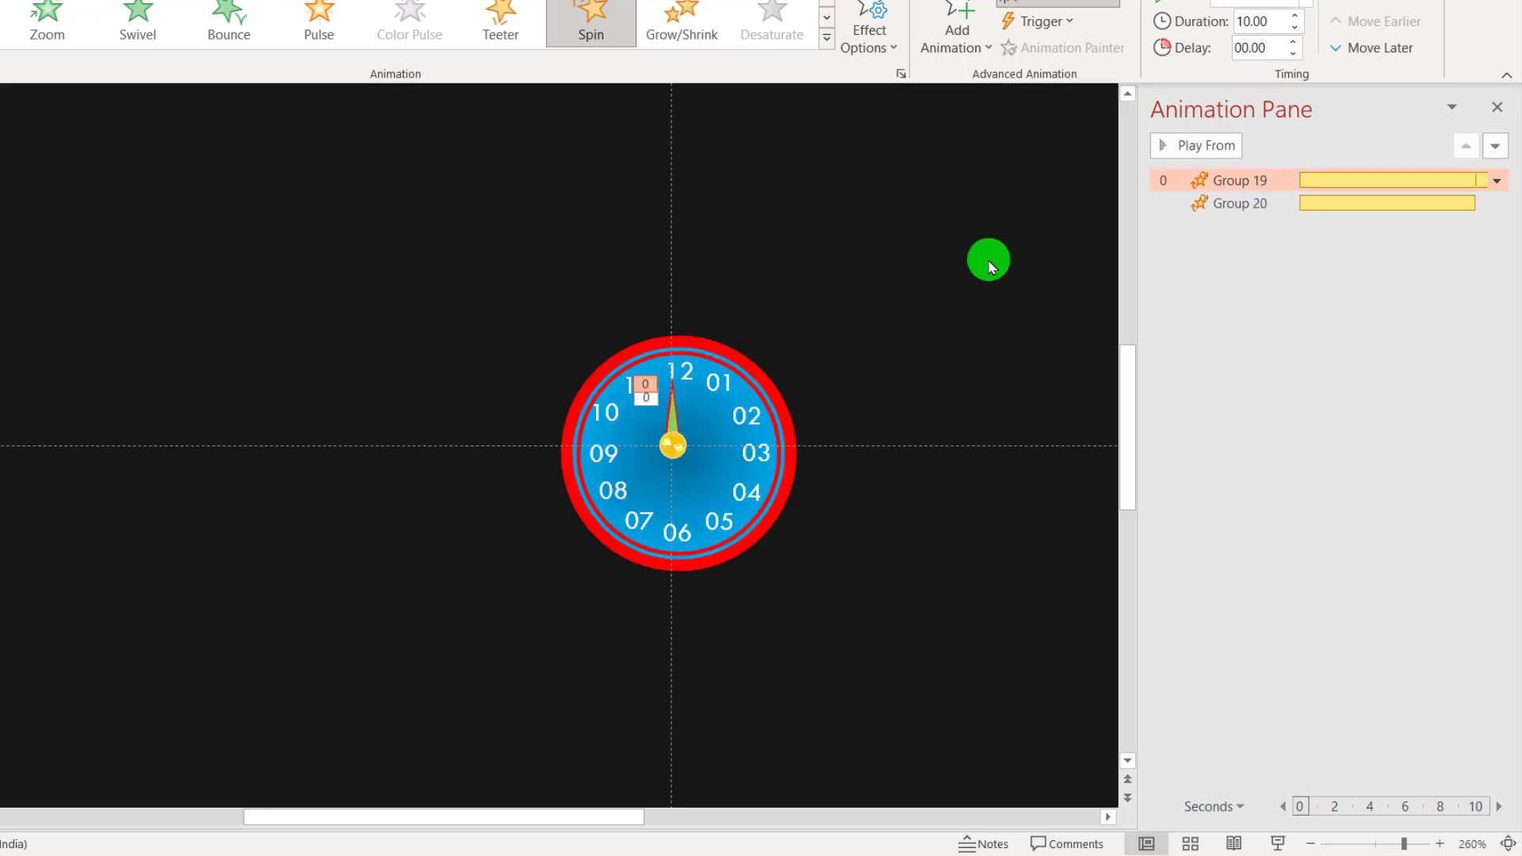
# Play the slide show from the current slide, exit with Esc, and return to the Animations tab
pyautogui.click(1498, 106)
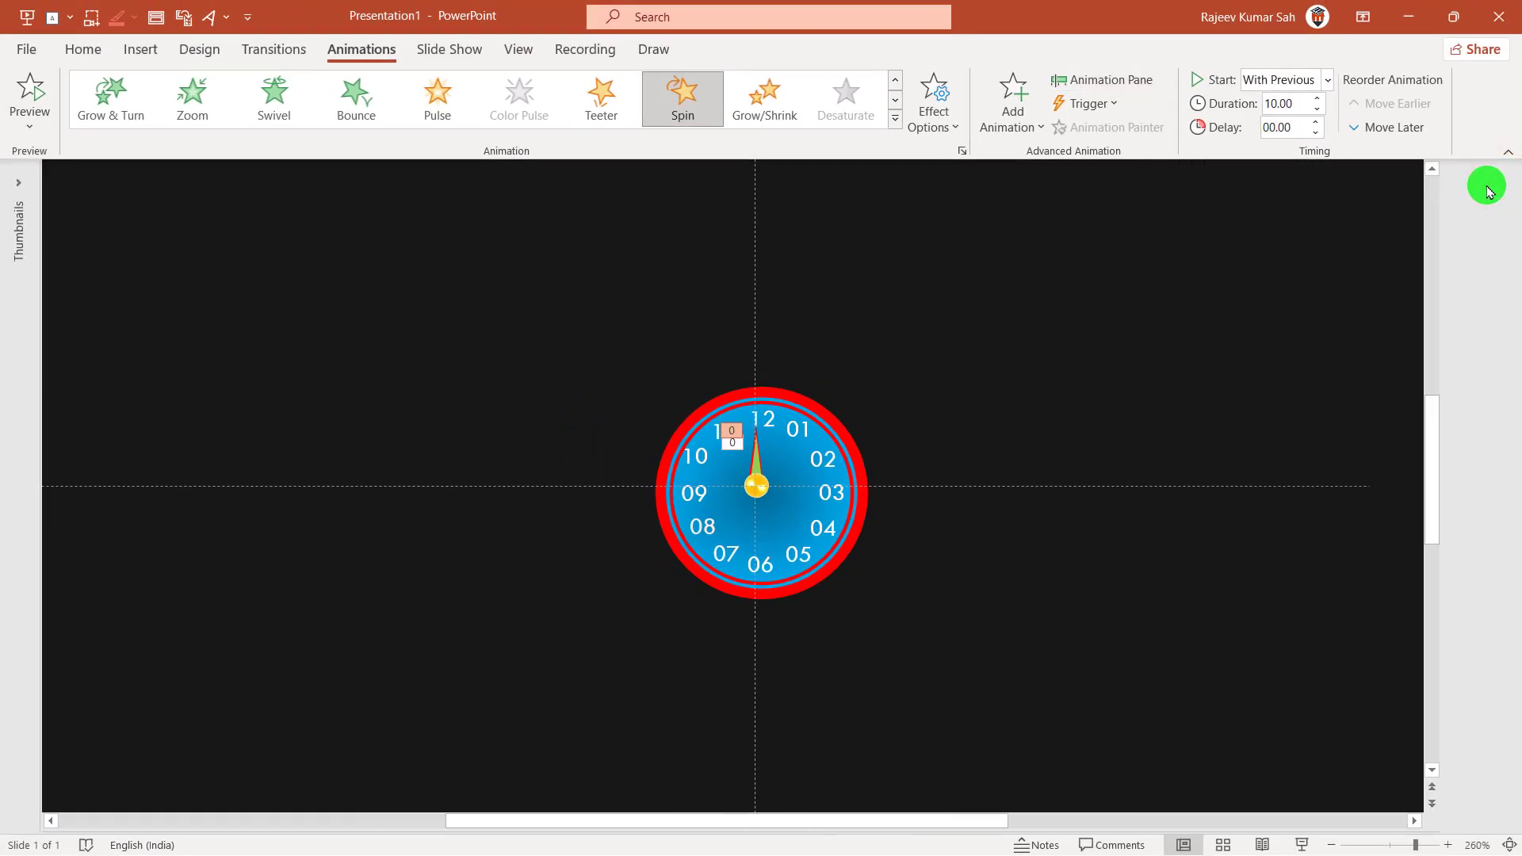
pyautogui.click(447, 54)
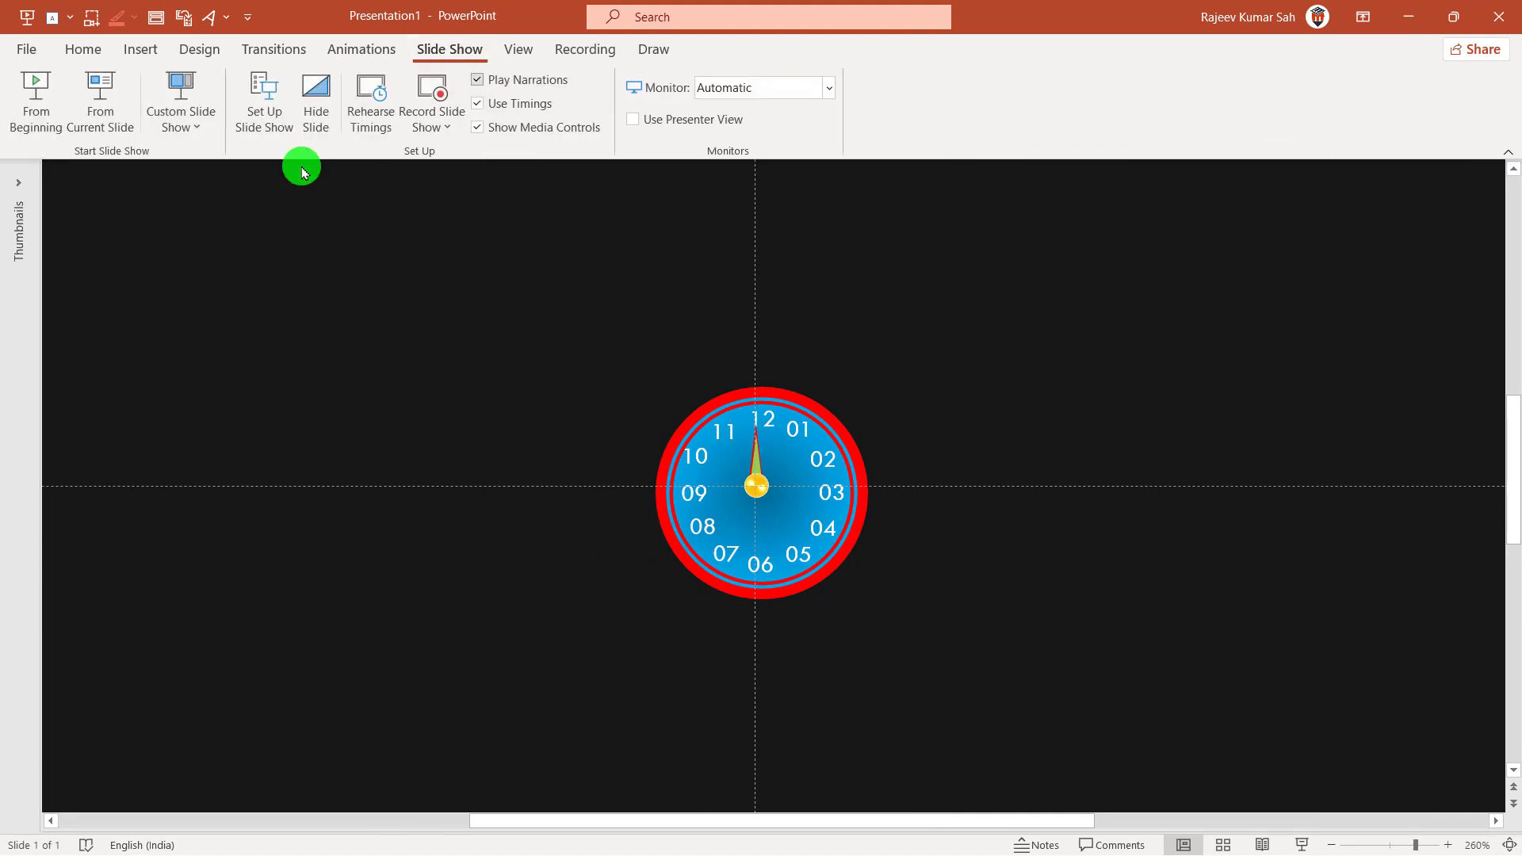
pyautogui.click(77, 115)
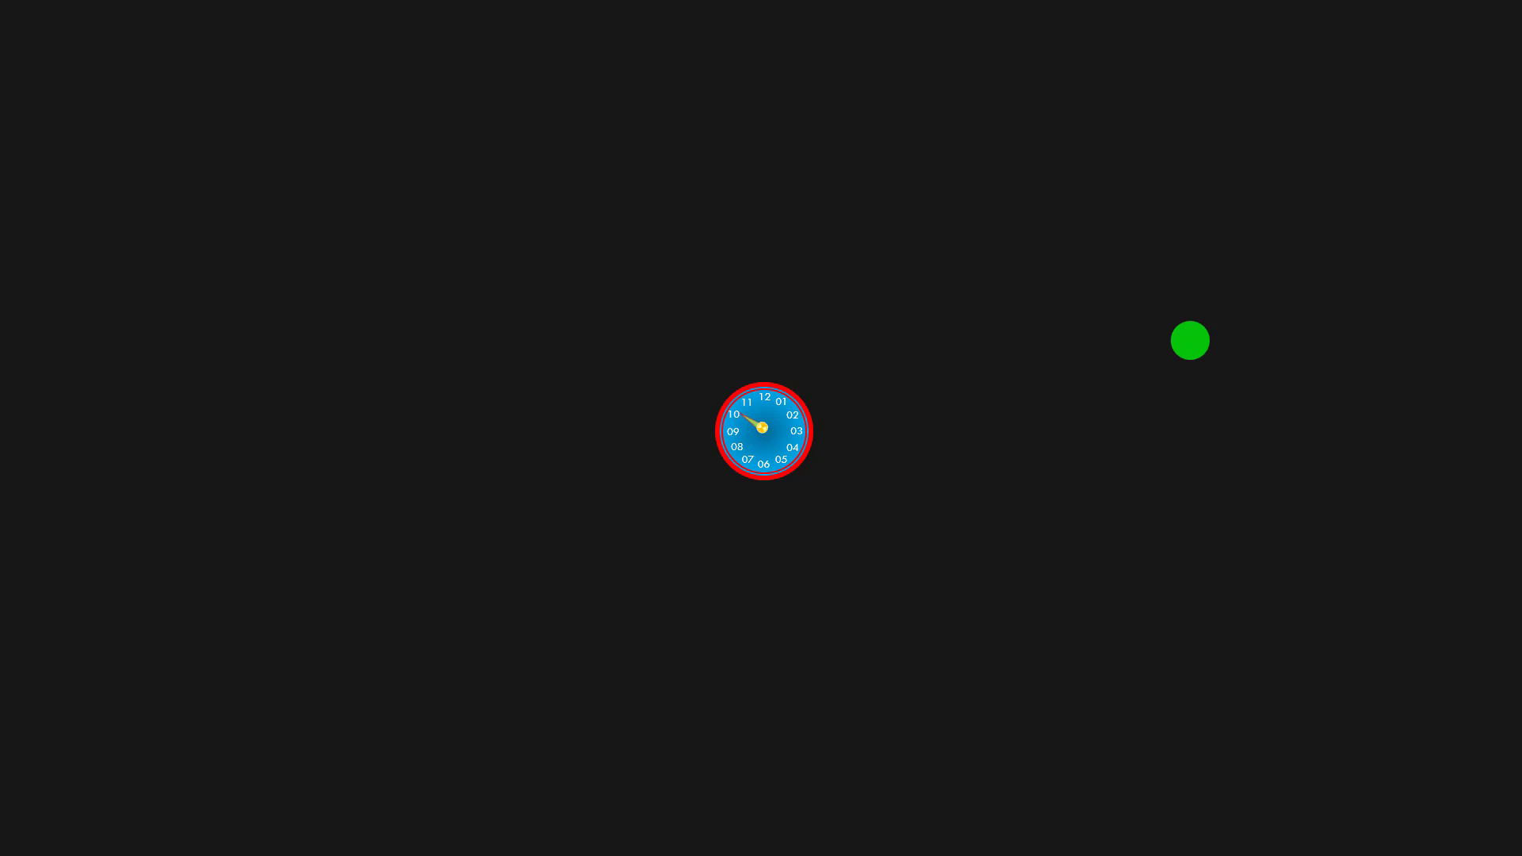
pyautogui.press('Escape')
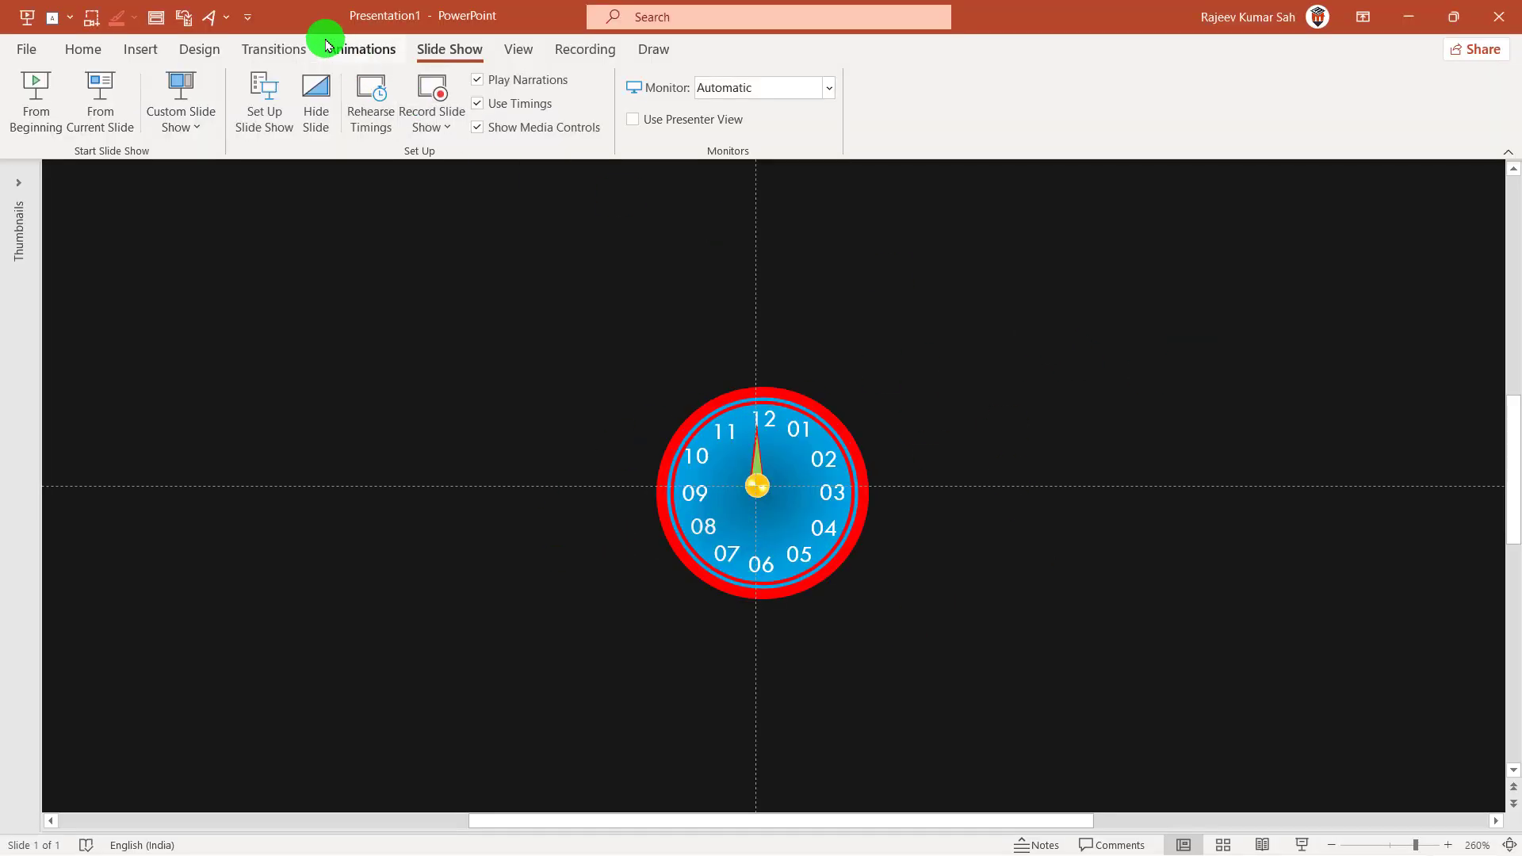
pyautogui.click(361, 51)
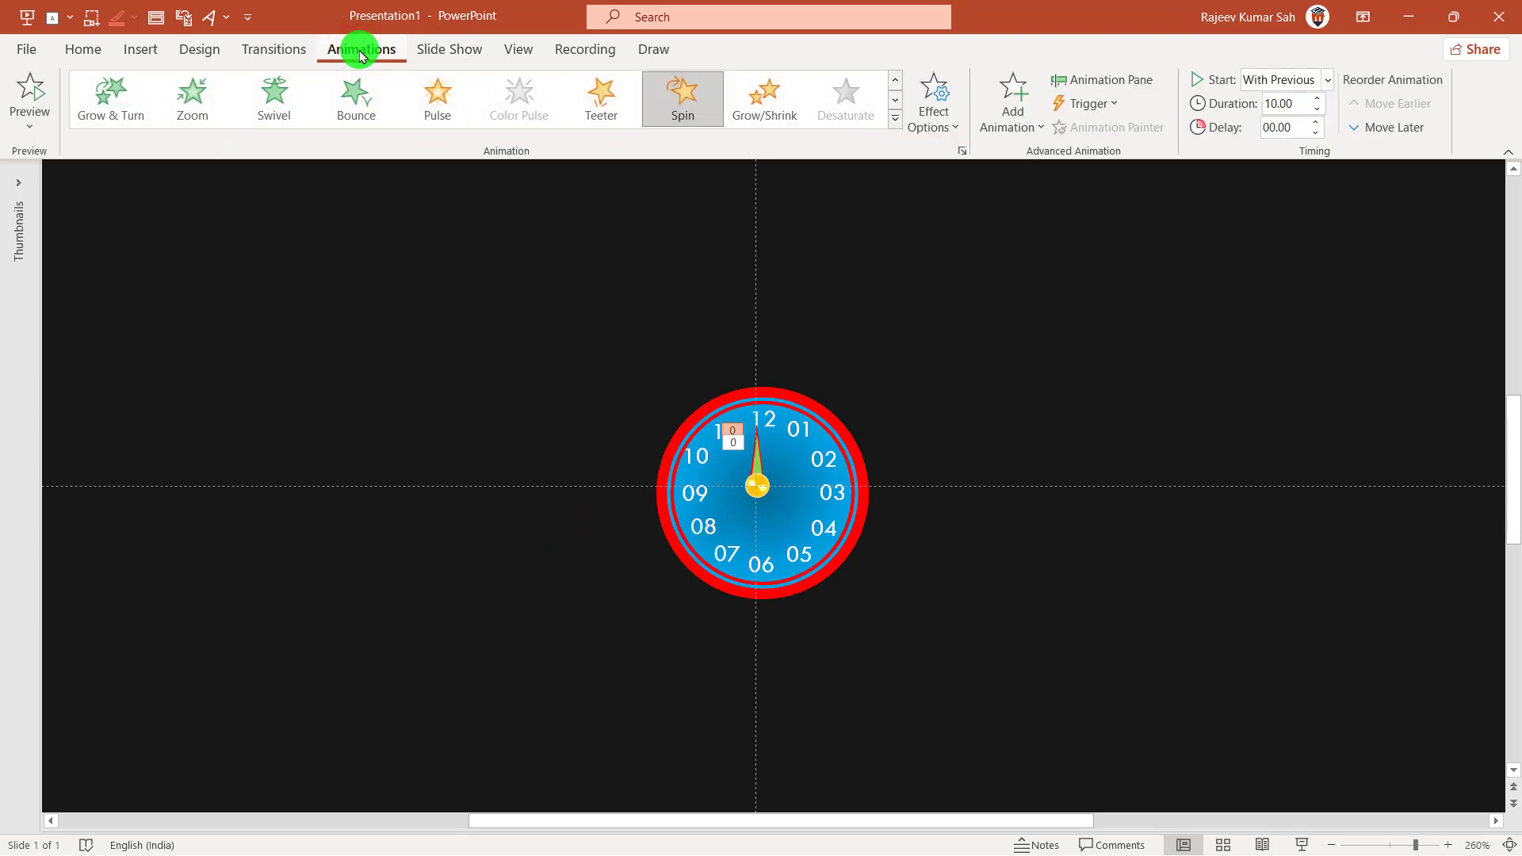
# Check the Group 20 clock hand's spin timing and leave its repeat at (none)
pyautogui.click(1106, 80)
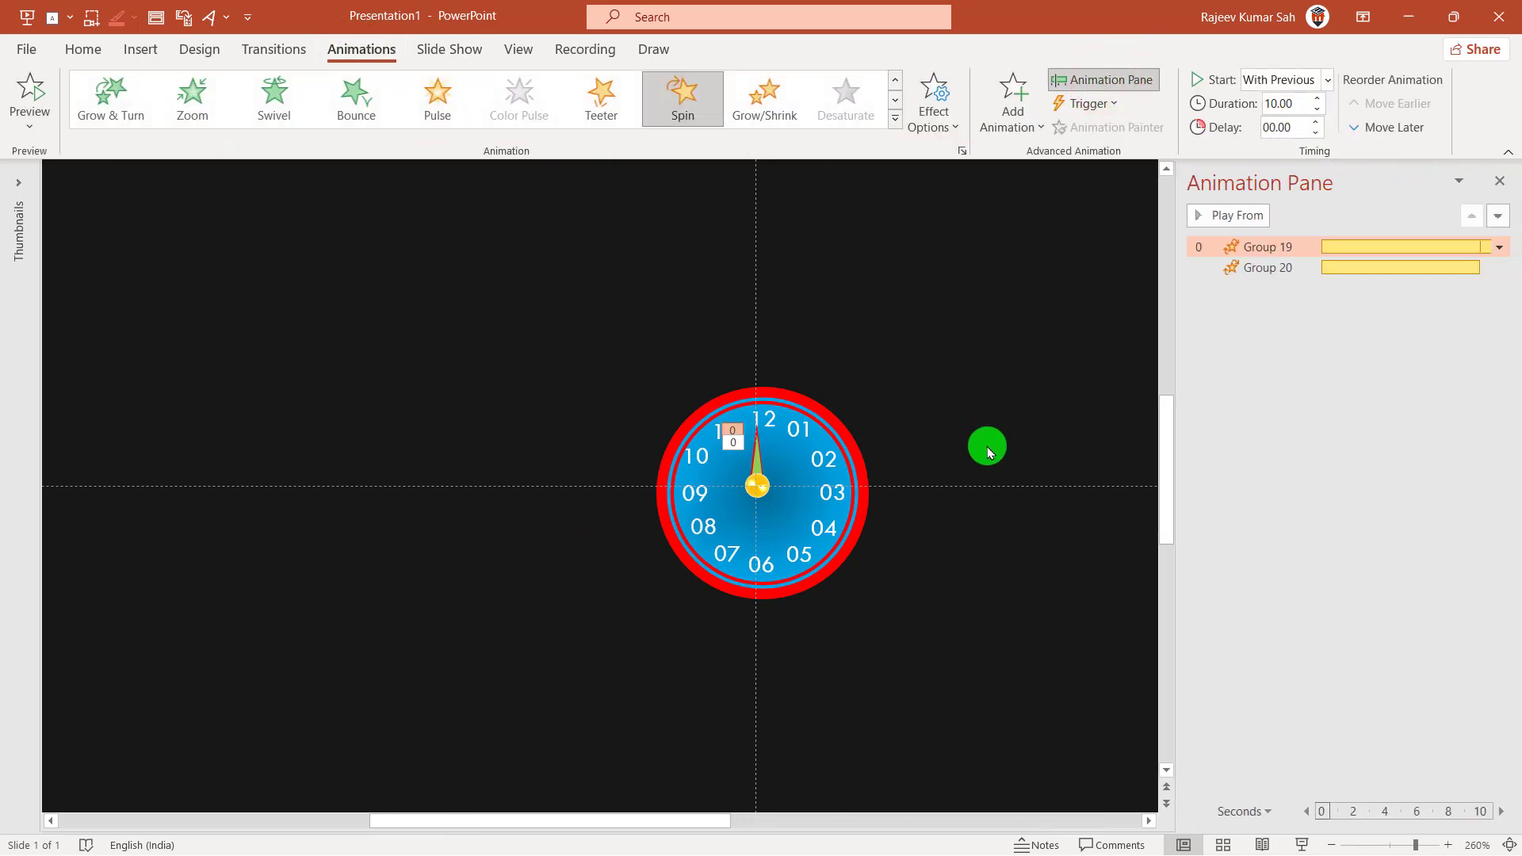
pyautogui.click(757, 473)
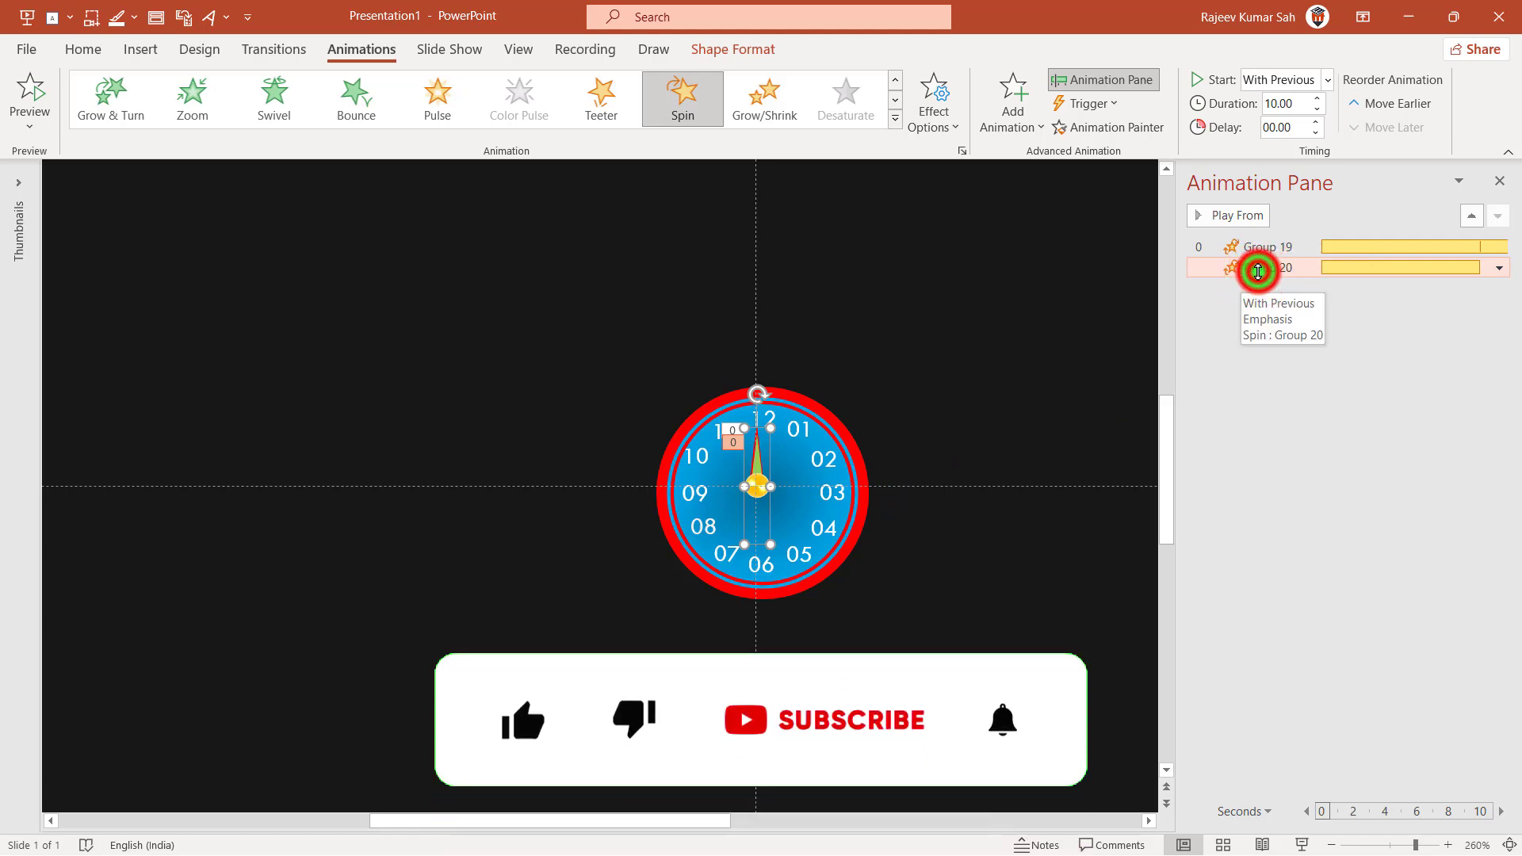
pyautogui.click(1258, 270)
pyautogui.doubleClick(1258, 270)
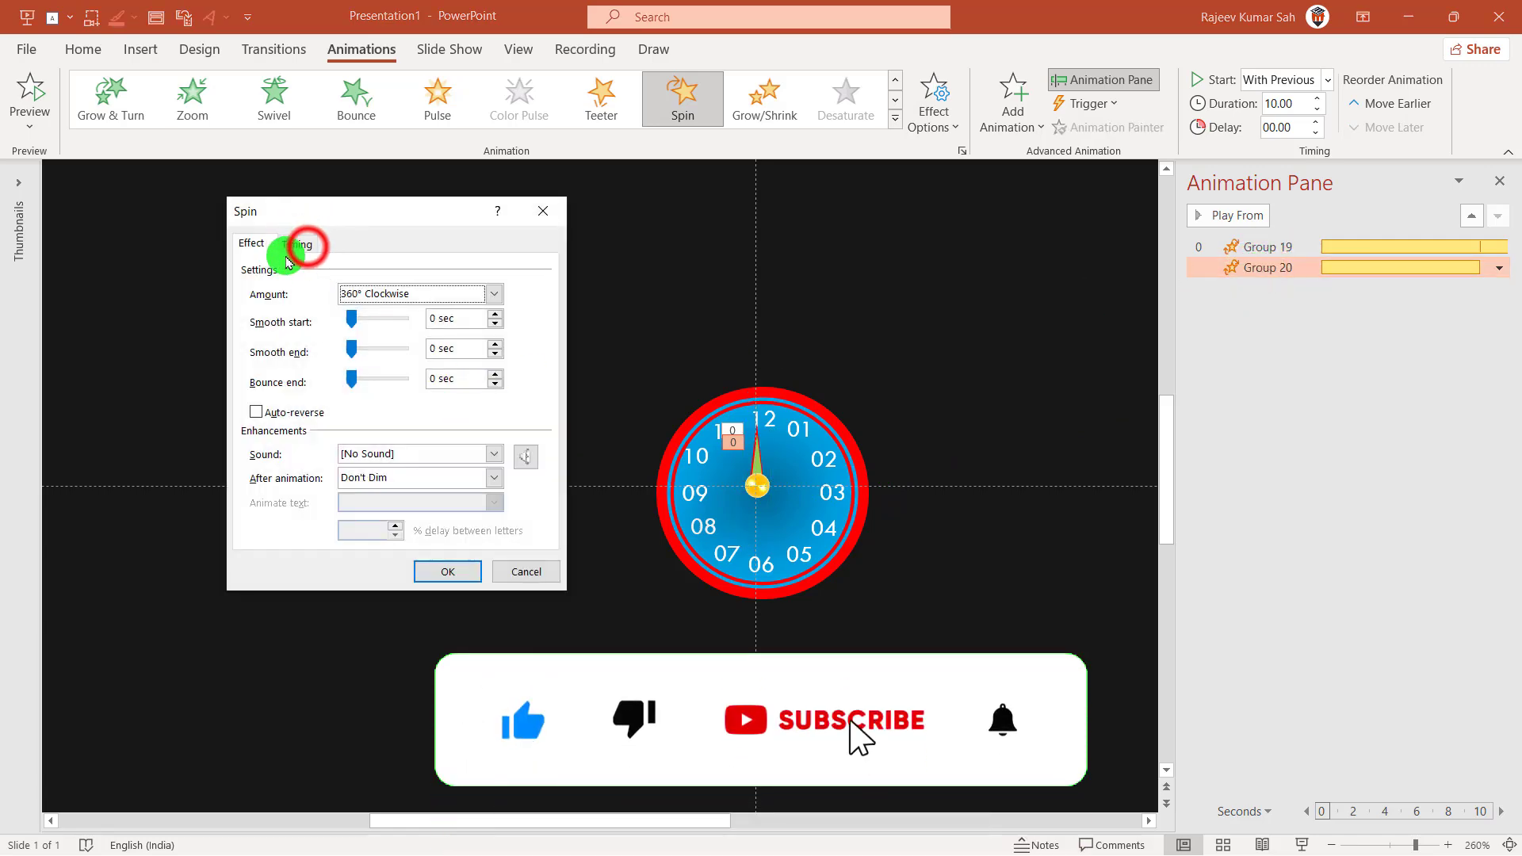
pyautogui.click(307, 247)
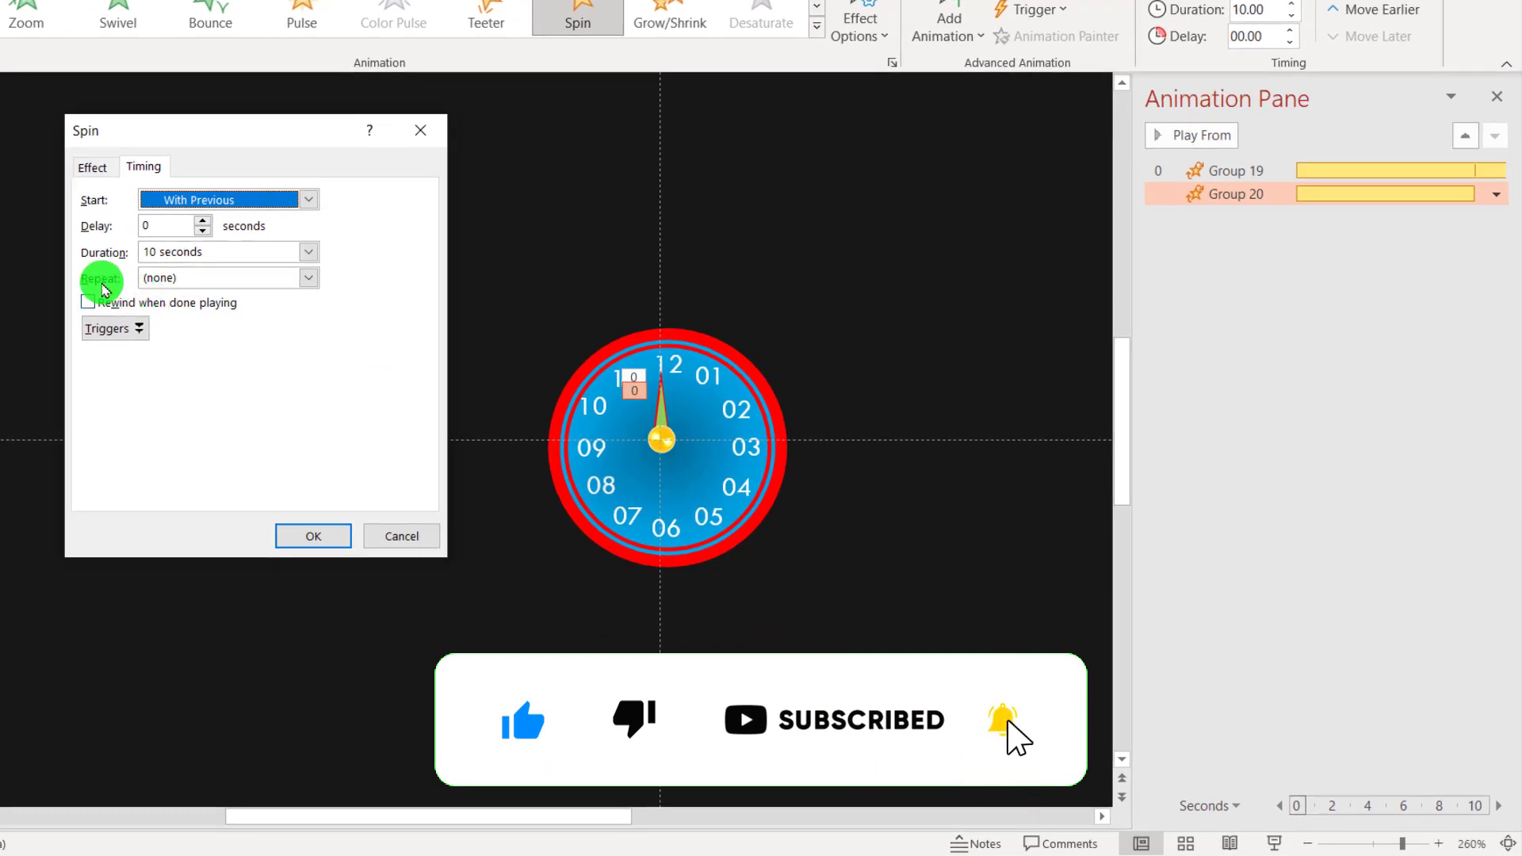
pyautogui.click(308, 277)
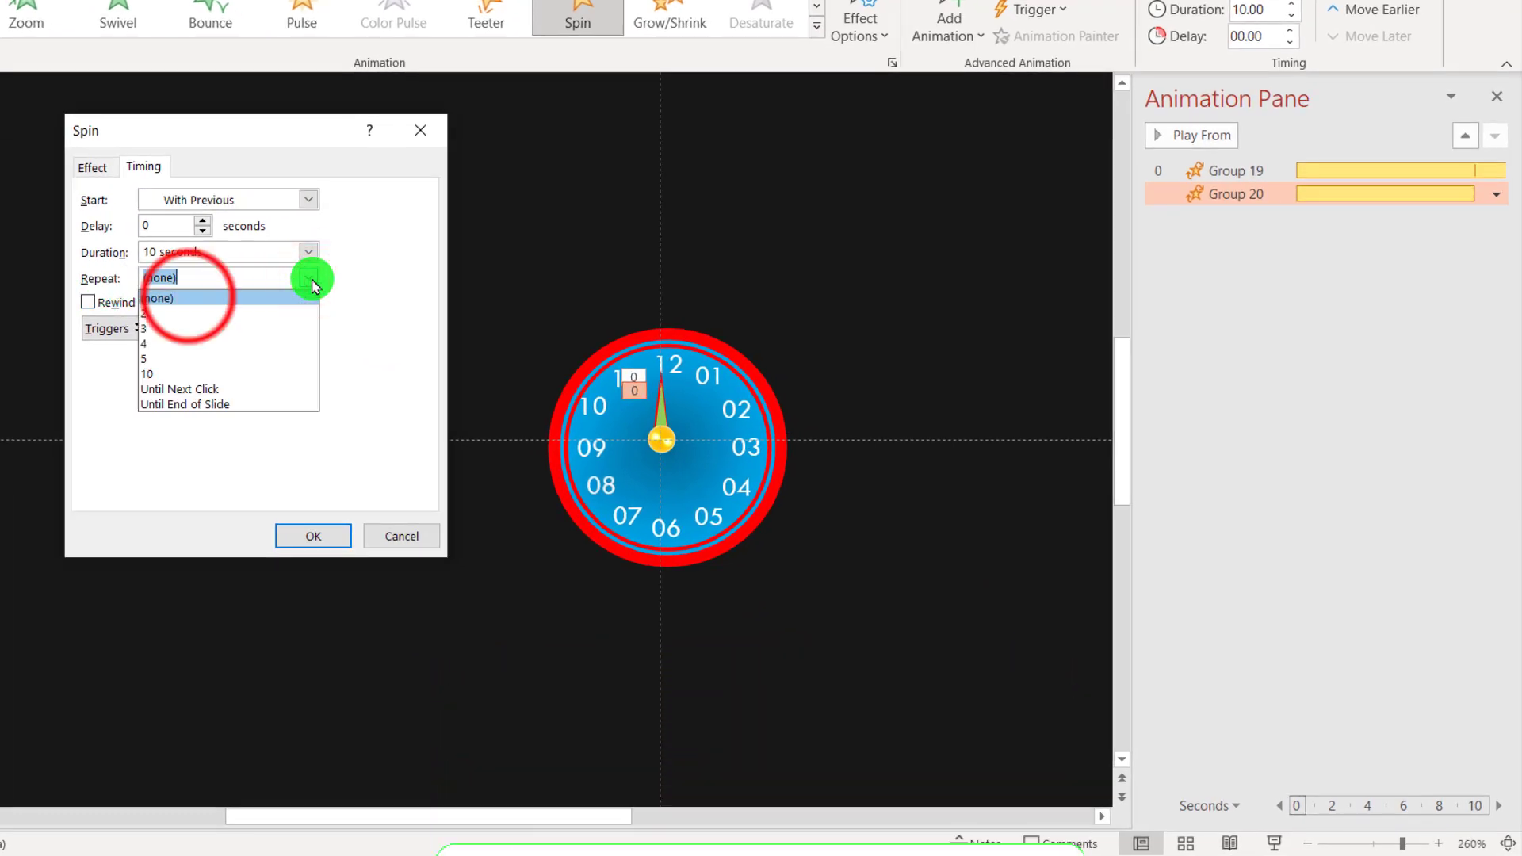
pyautogui.click(190, 300)
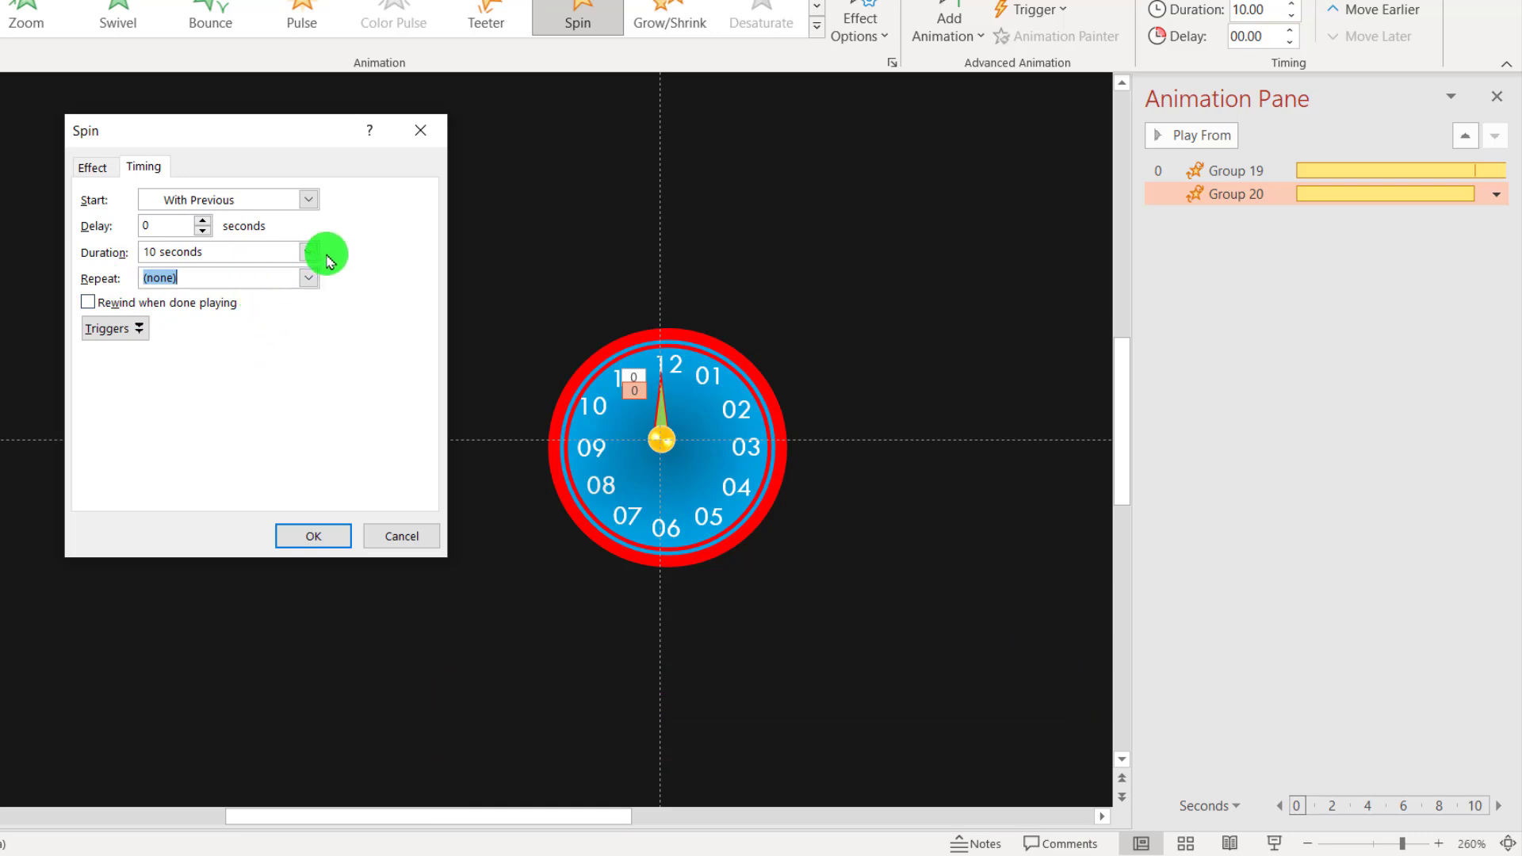
pyautogui.click(309, 536)
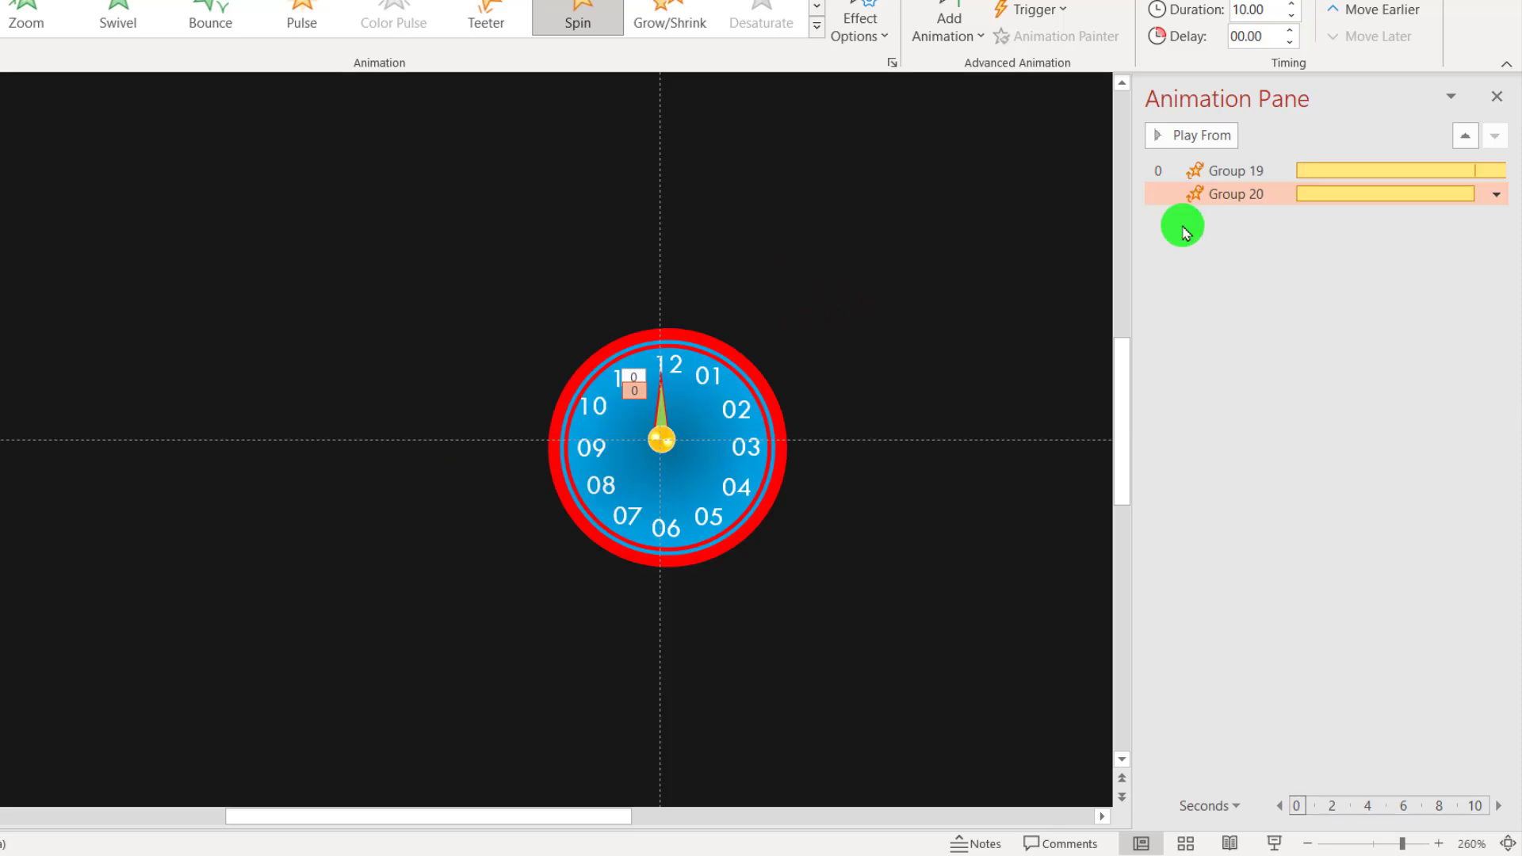
# Give Group 19's spin a 1-second duration repeating 10 times, then preview it
pyautogui.click(1240, 173)
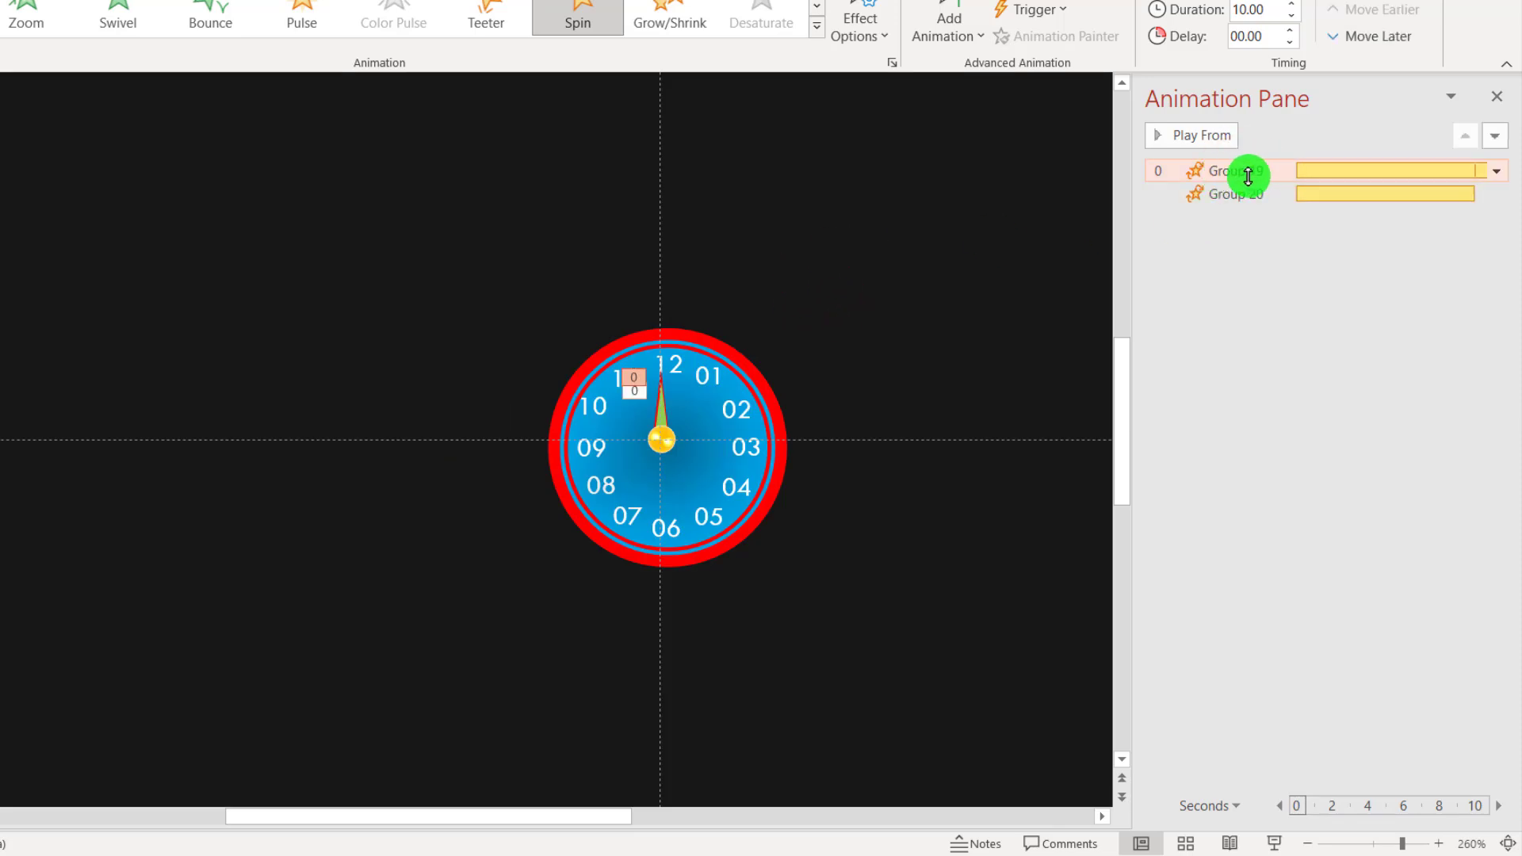
pyautogui.click(1244, 176)
pyautogui.doubleClick(1243, 176)
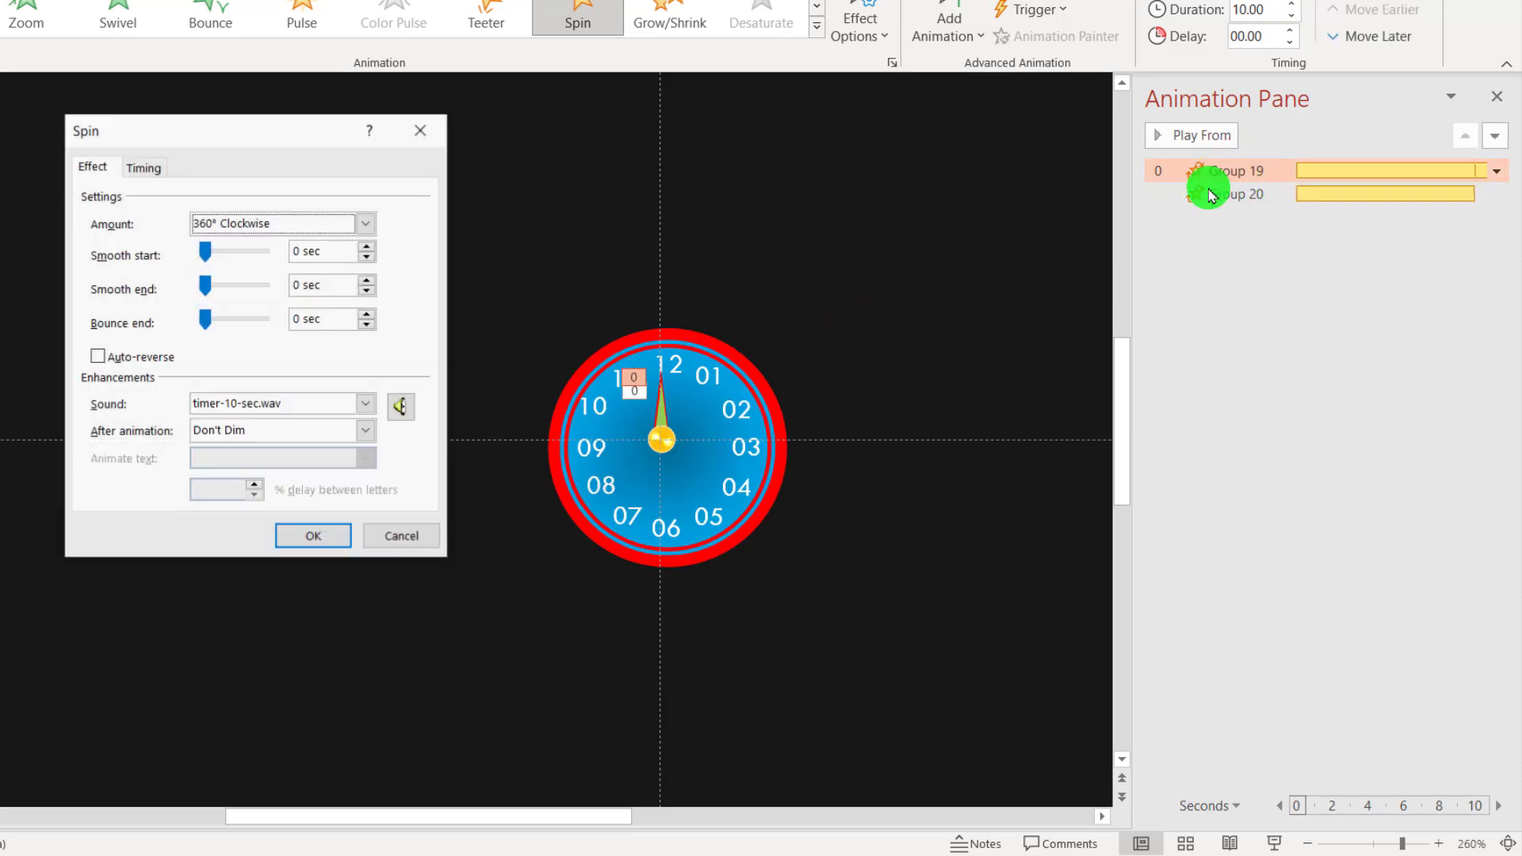
pyautogui.click(143, 176)
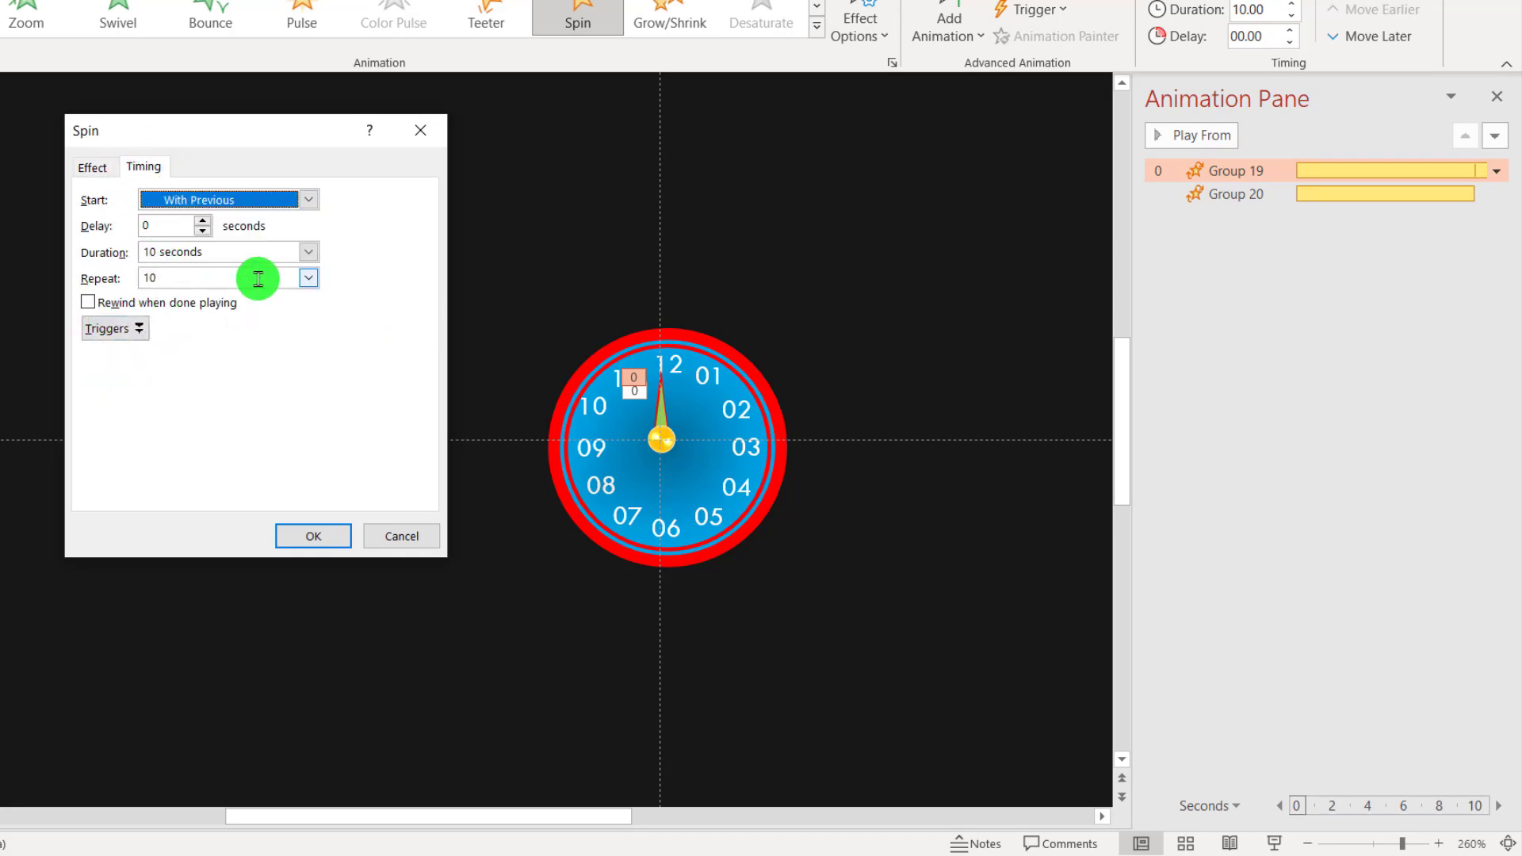
pyautogui.click(309, 278)
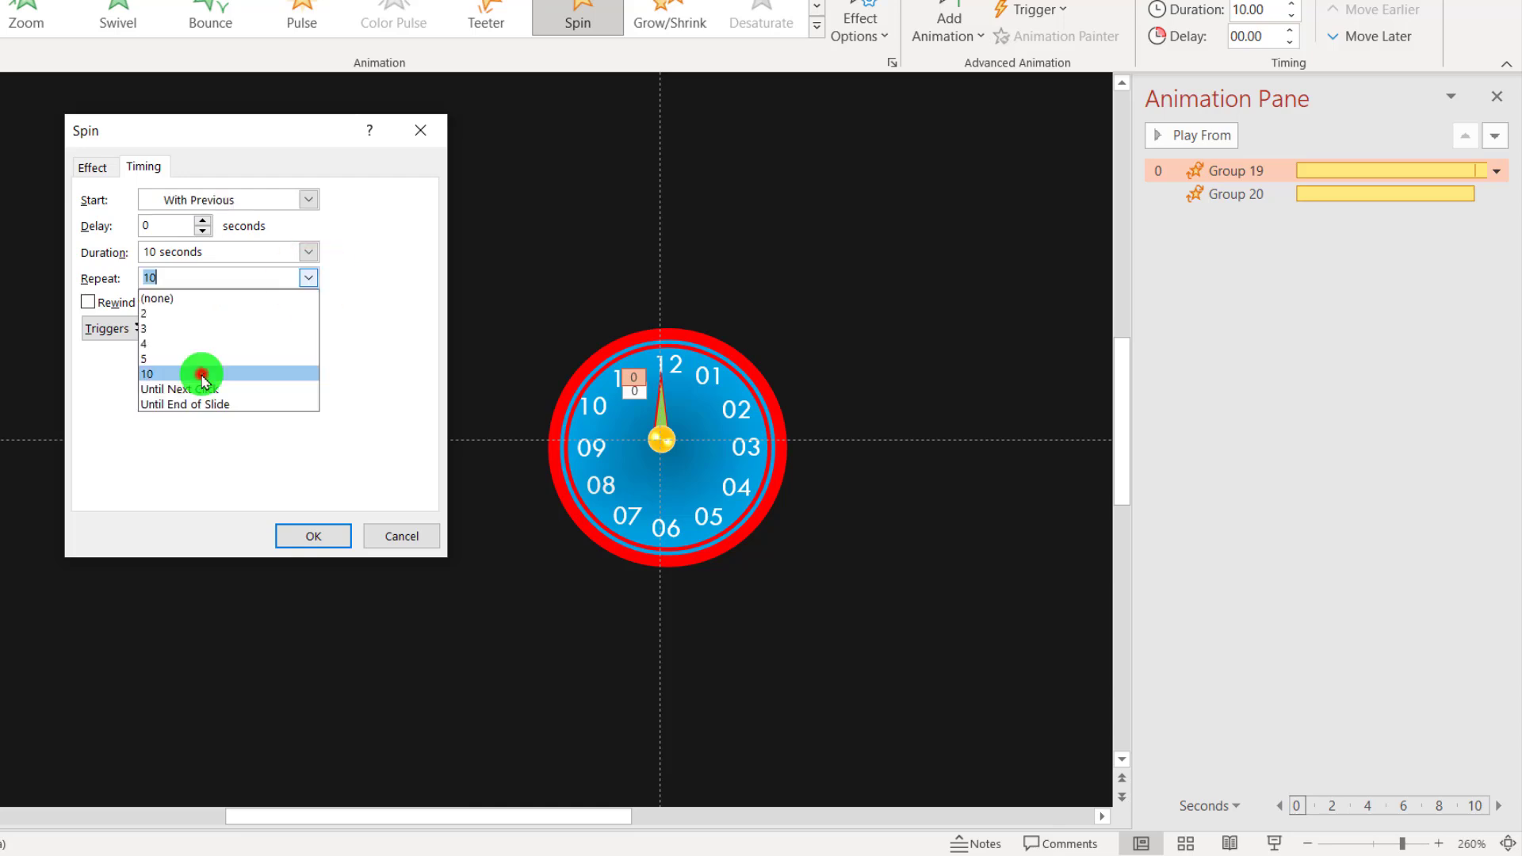
pyautogui.click(203, 374)
pyautogui.click(157, 256)
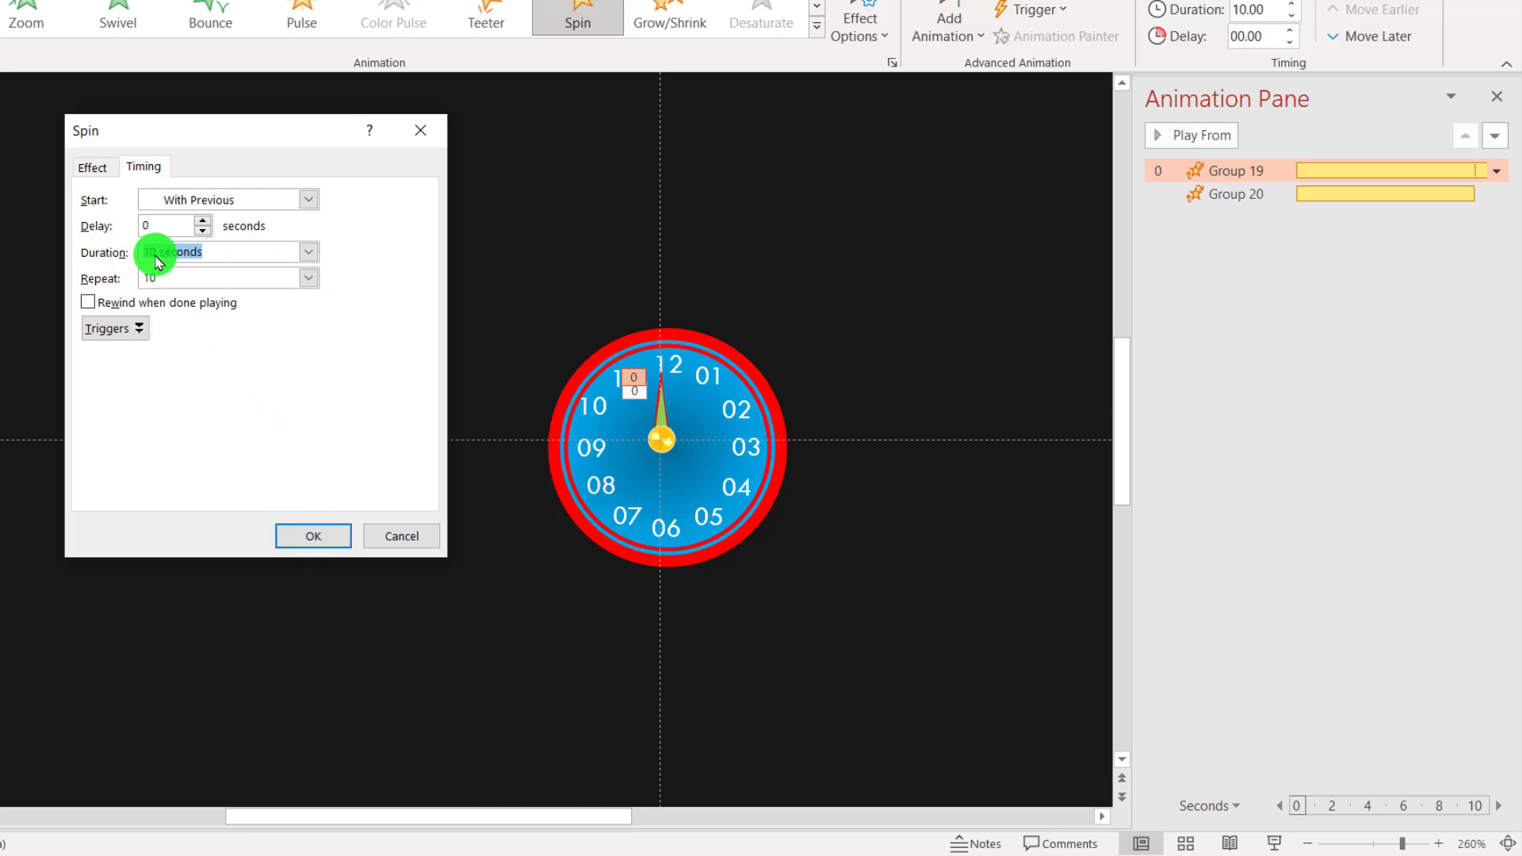
pyautogui.moveTo(157, 262); pyautogui.dragTo(250, 249)
pyautogui.write('1')
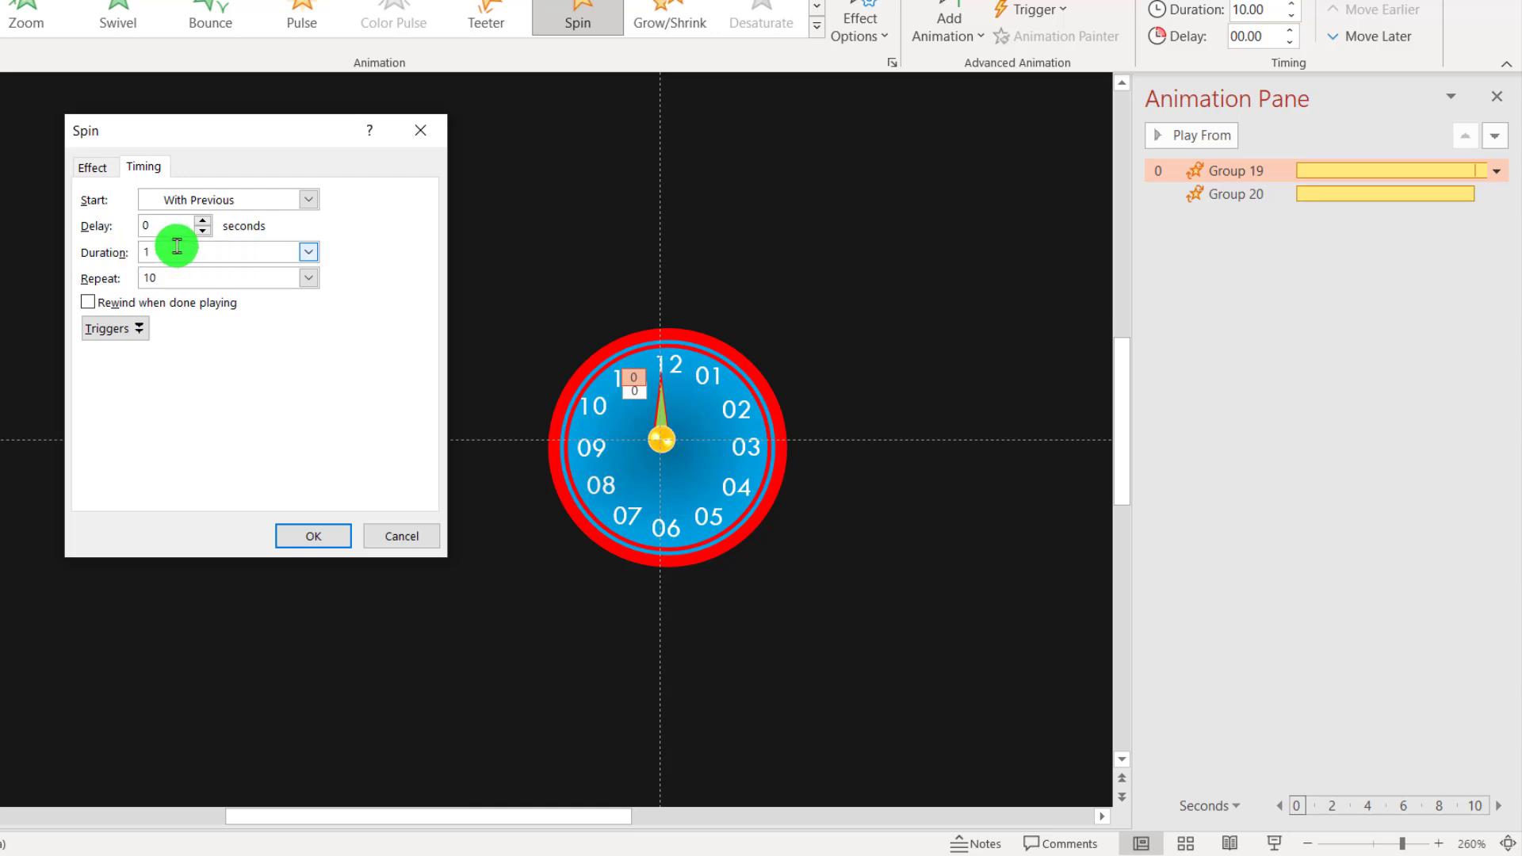
pyautogui.click(314, 538)
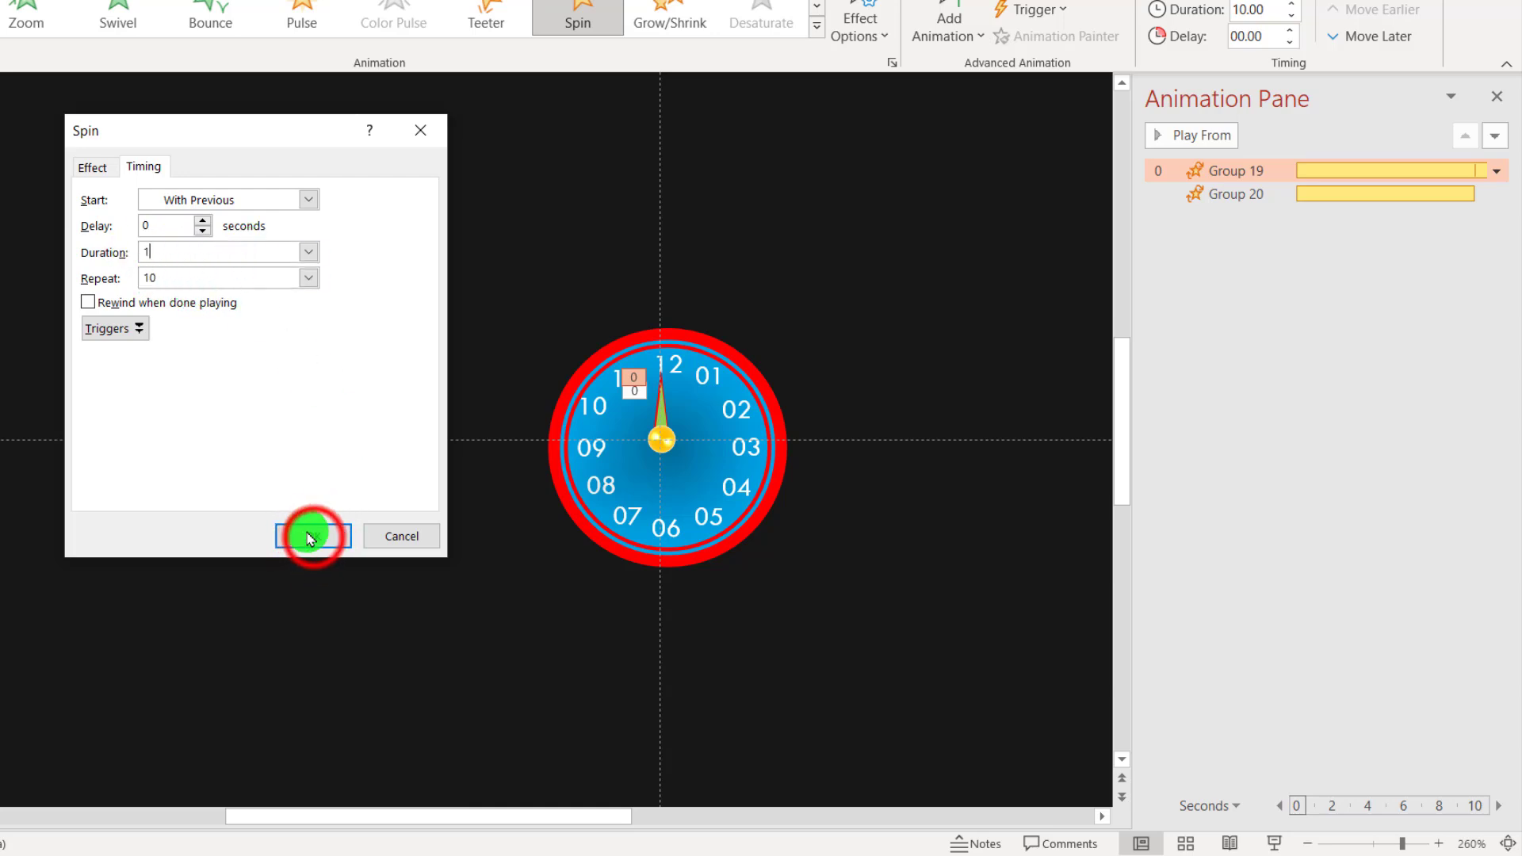
pyautogui.click(759, 281)
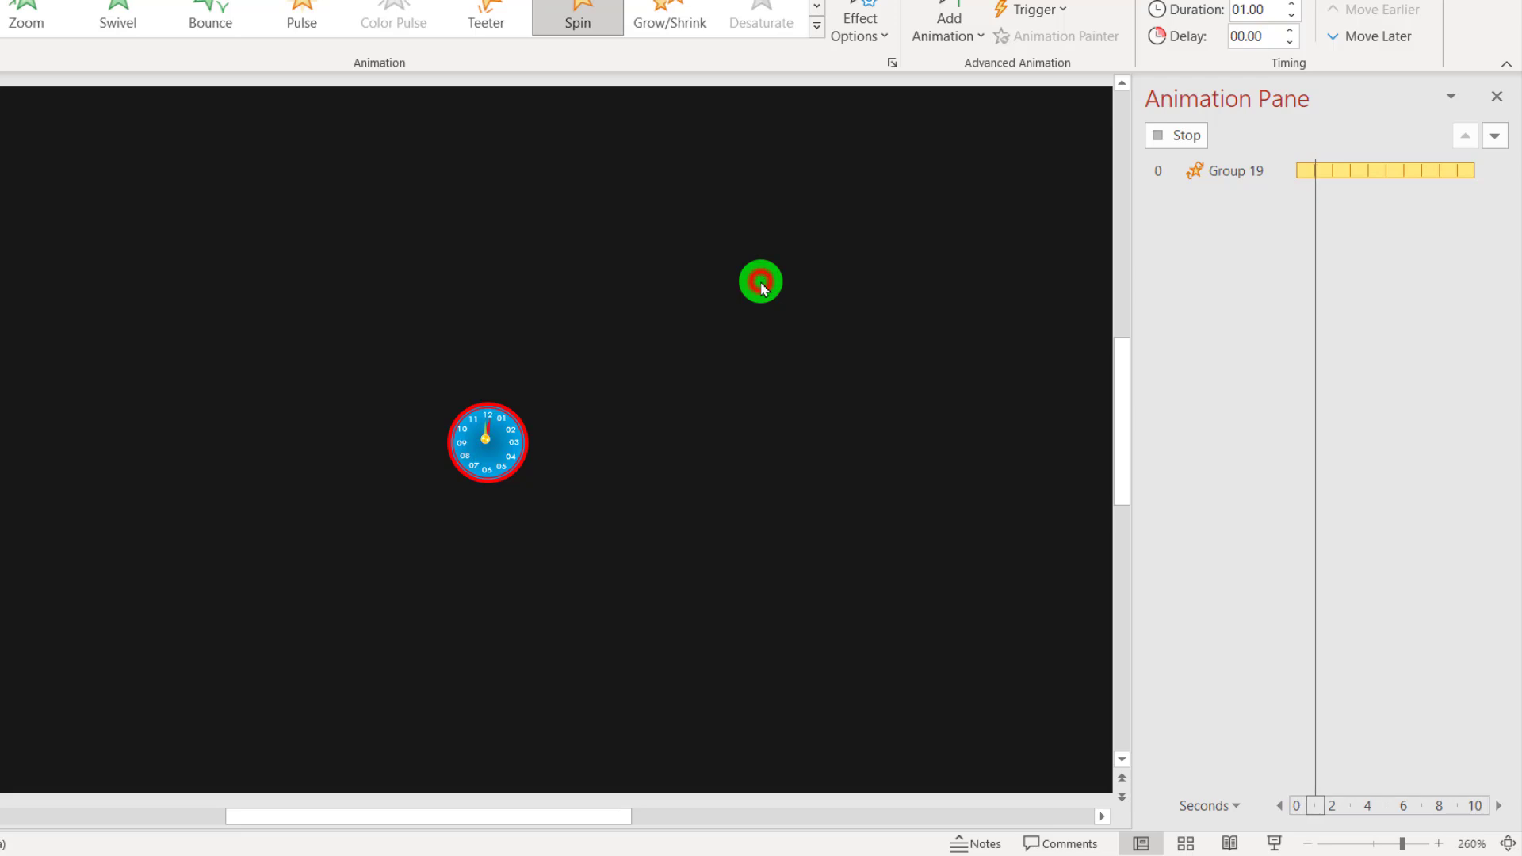
pyautogui.doubleClick(1251, 171)
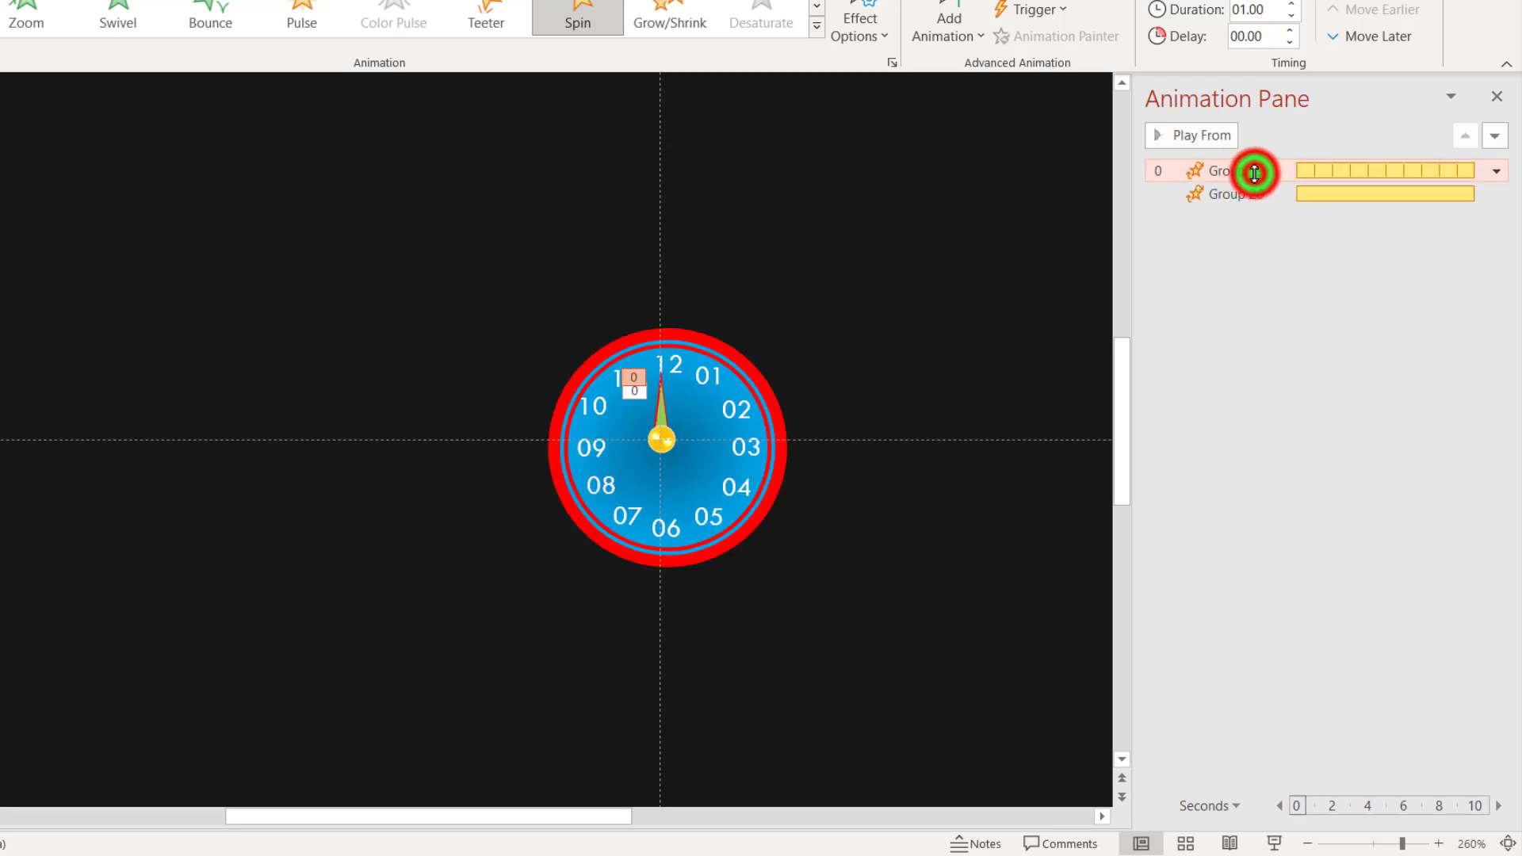
pyautogui.click(420, 132)
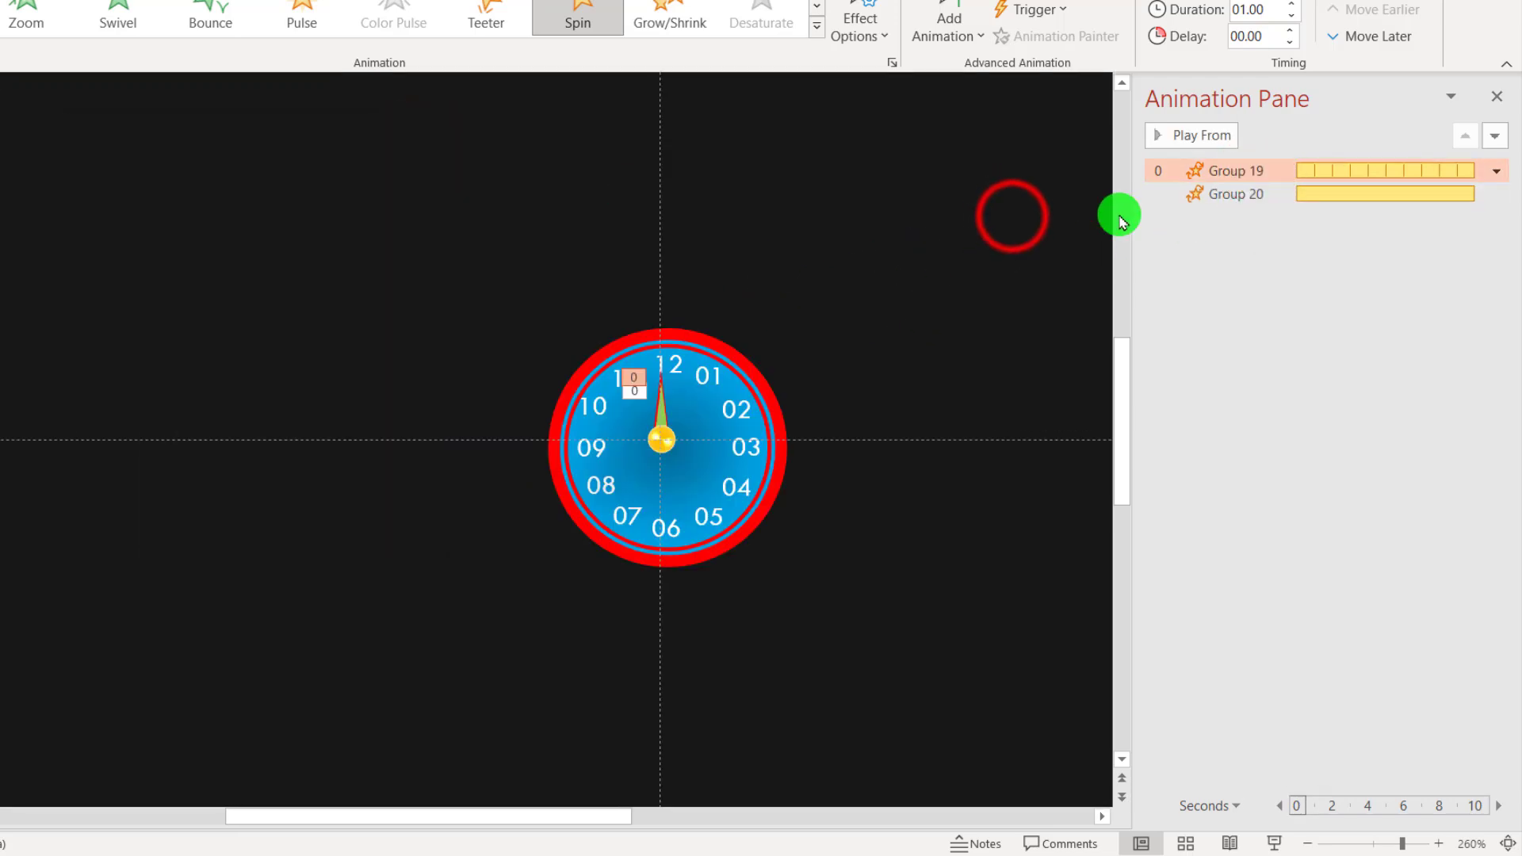
pyautogui.click(1012, 219)
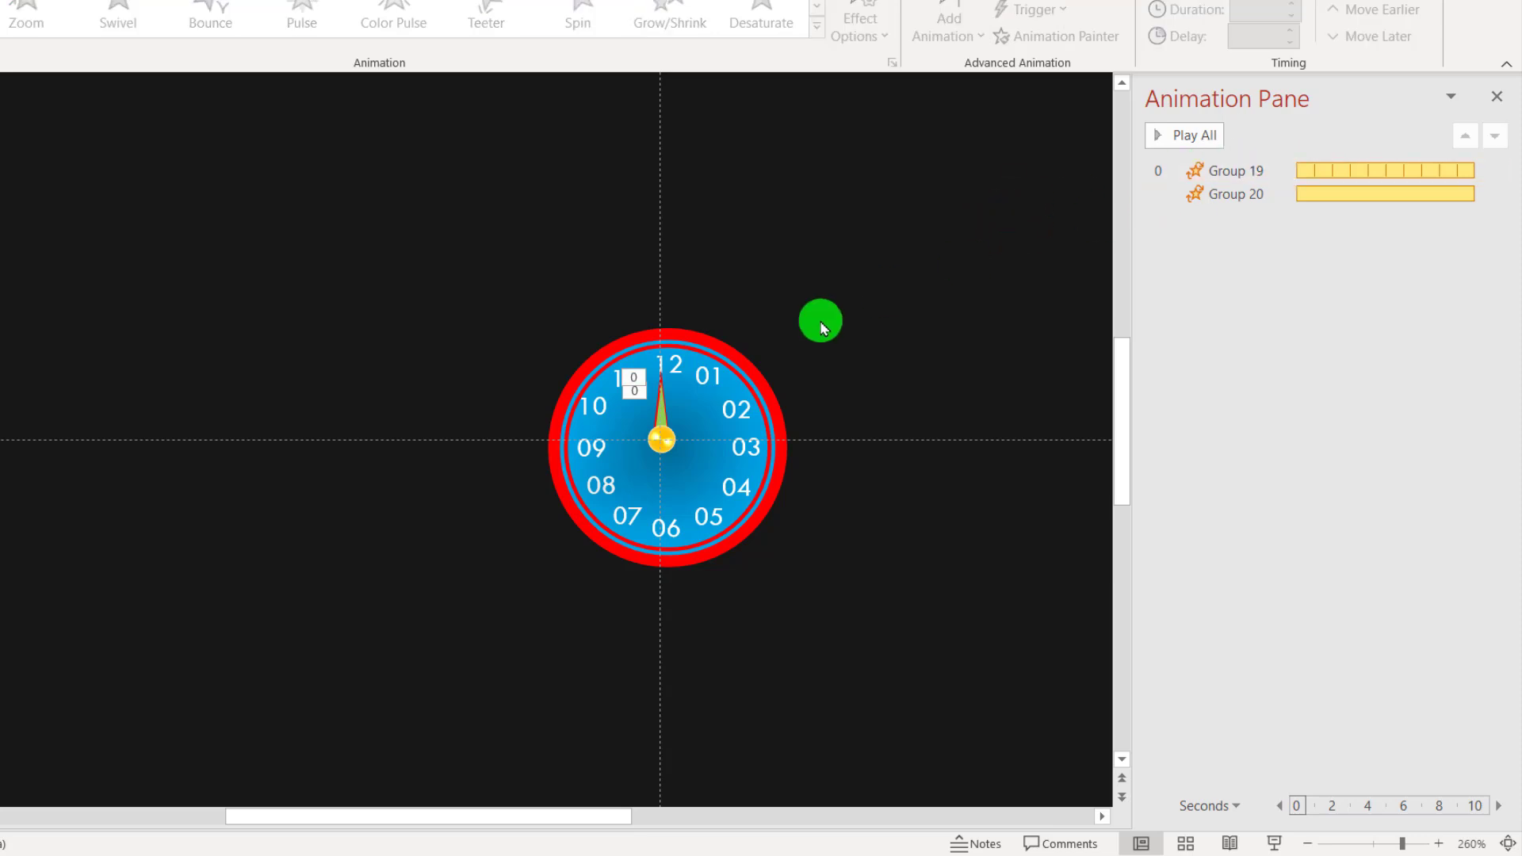
pyautogui.click(663, 434)
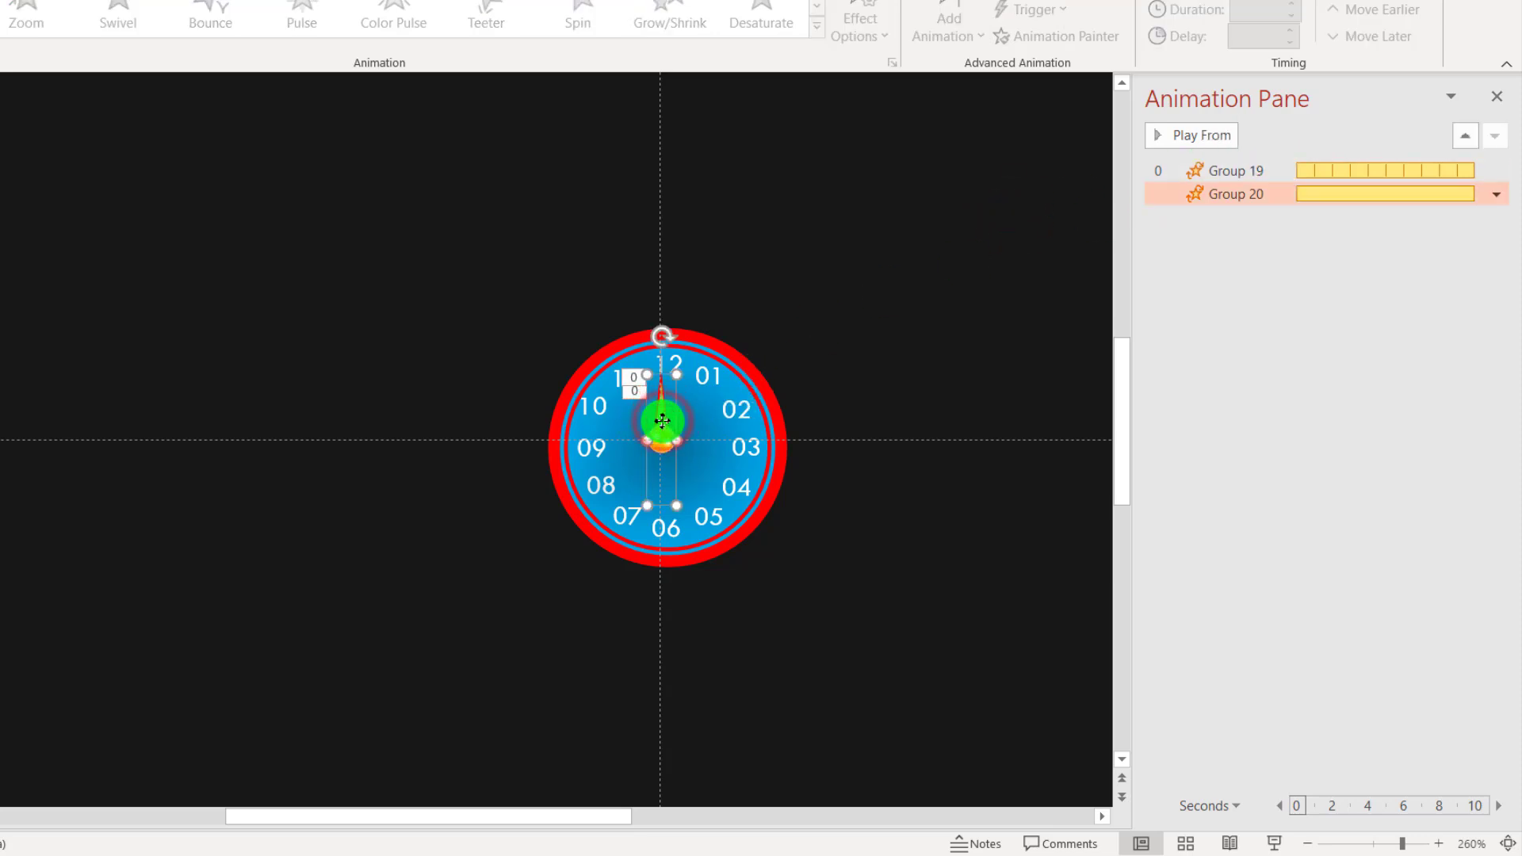
pyautogui.click(877, 385)
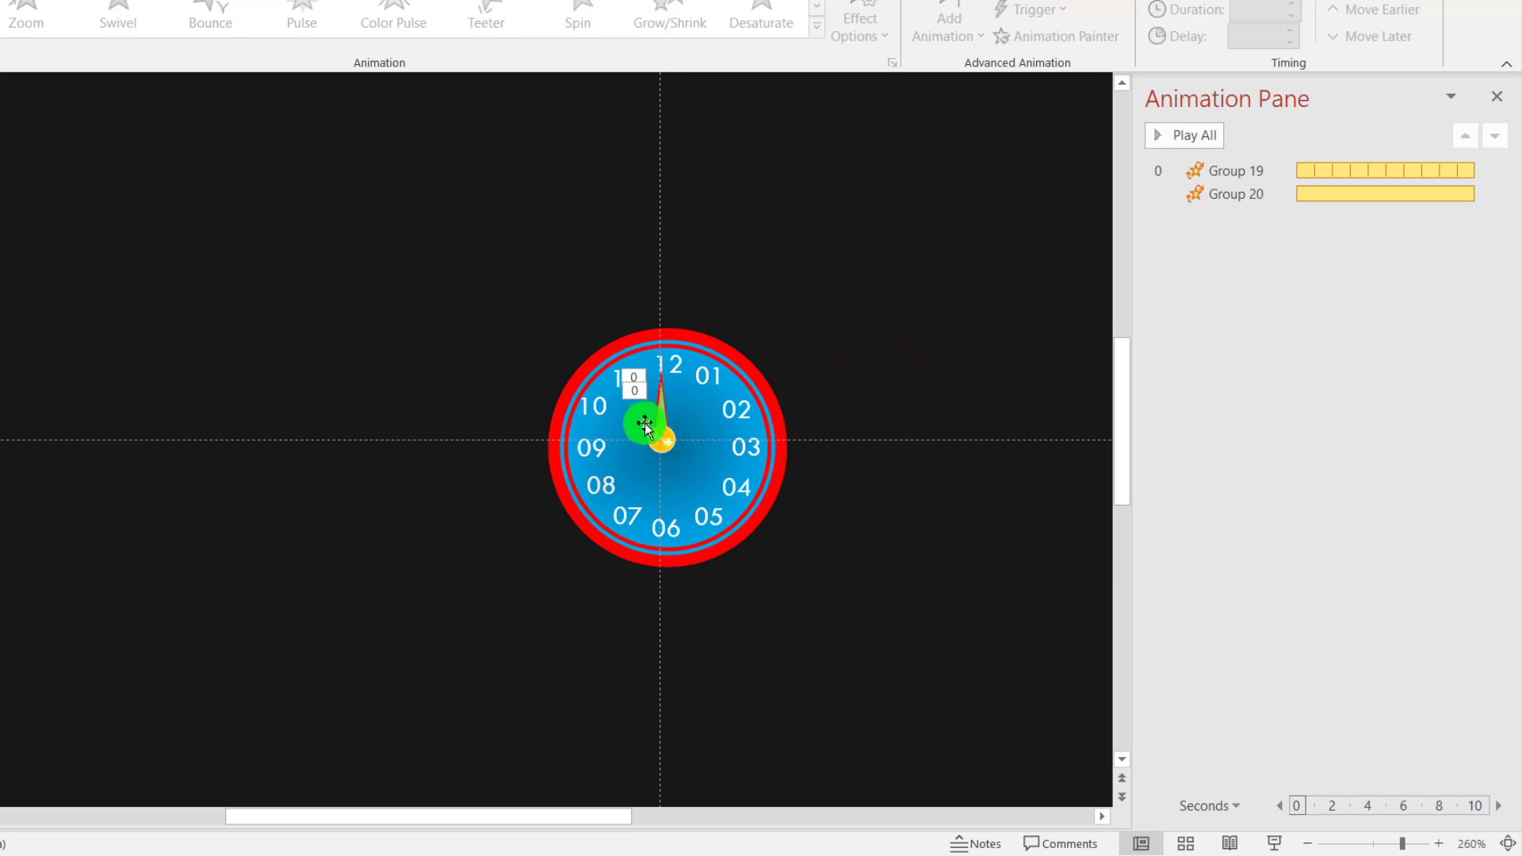
pyautogui.click(663, 420)
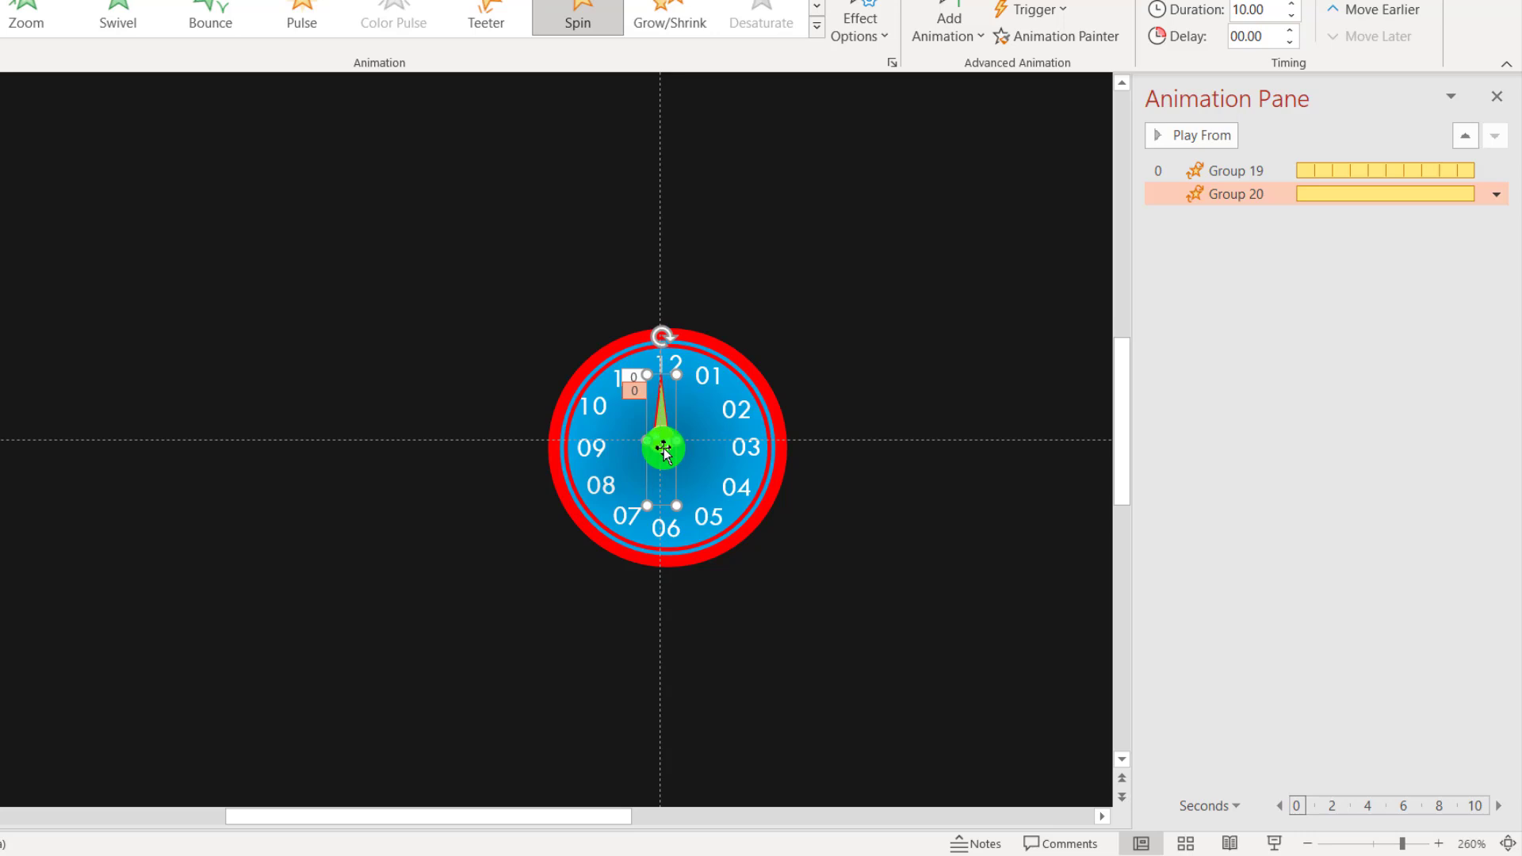
pyautogui.doubleClick(1237, 193)
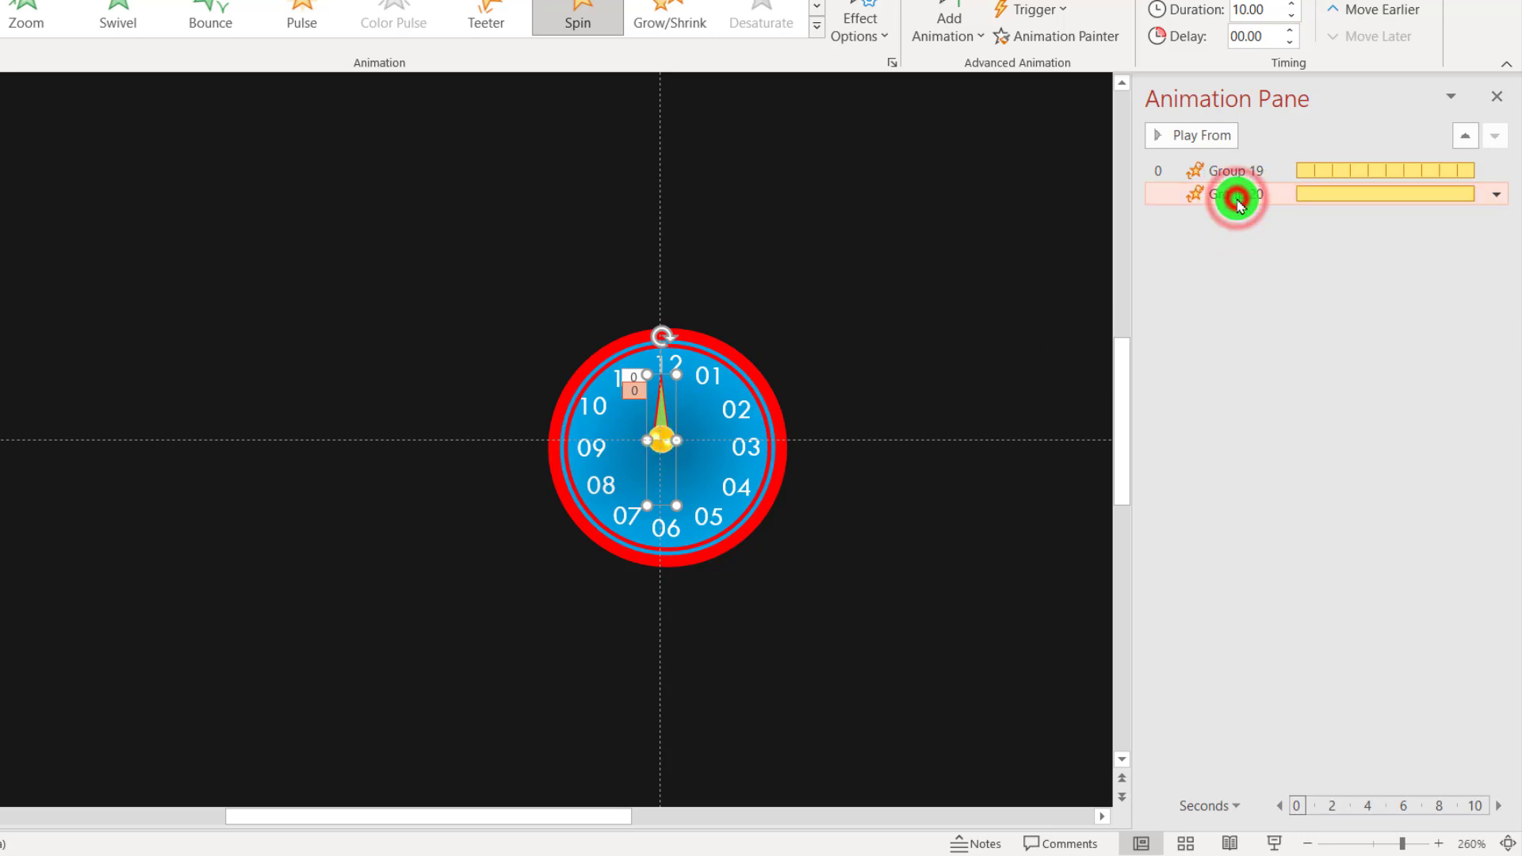
pyautogui.click(146, 167)
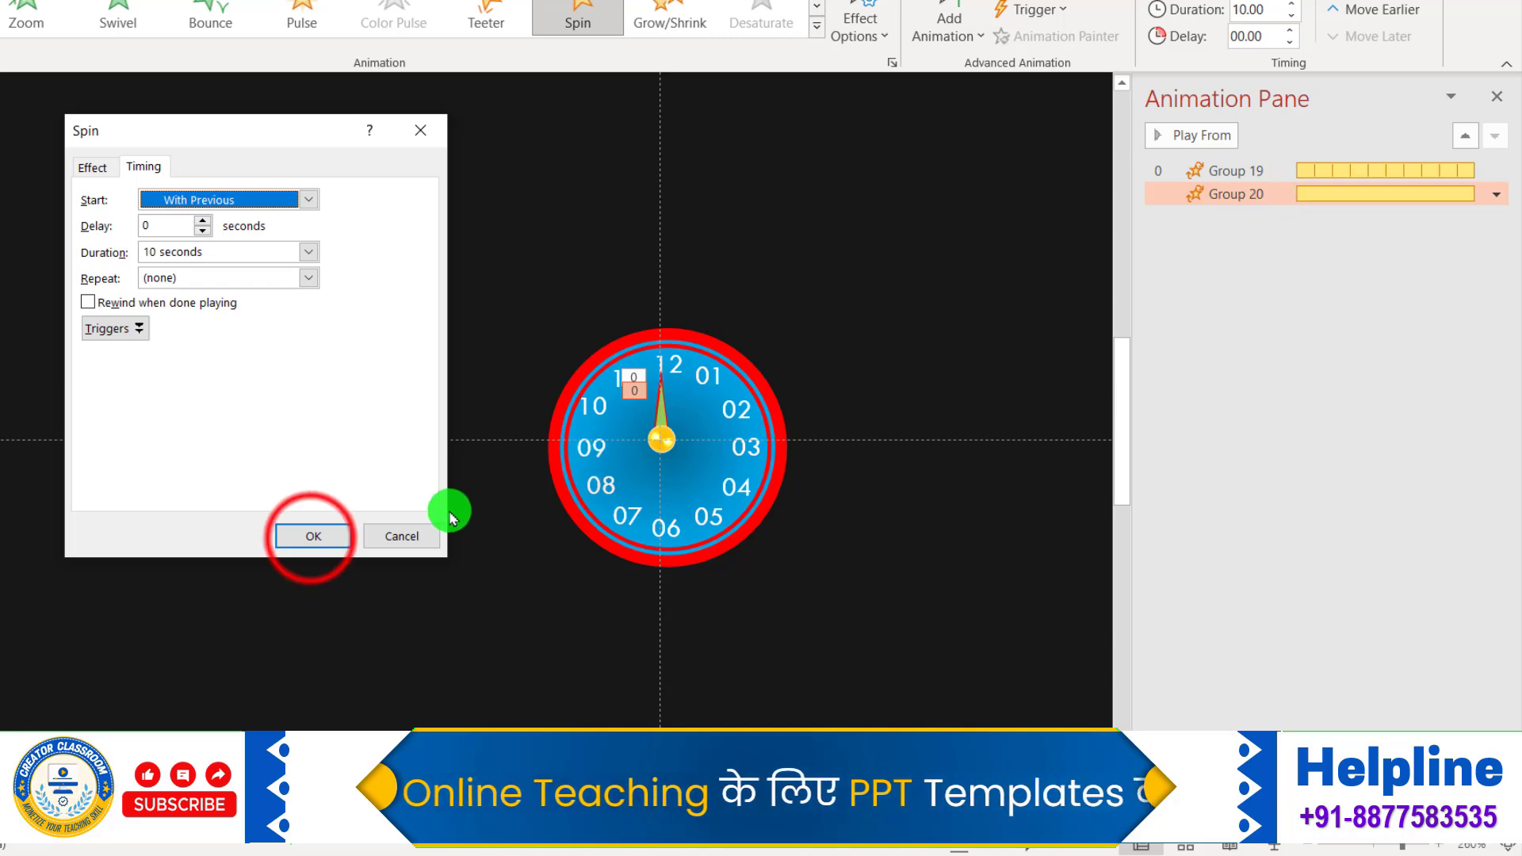
pyautogui.click(313, 536)
pyautogui.click(997, 241)
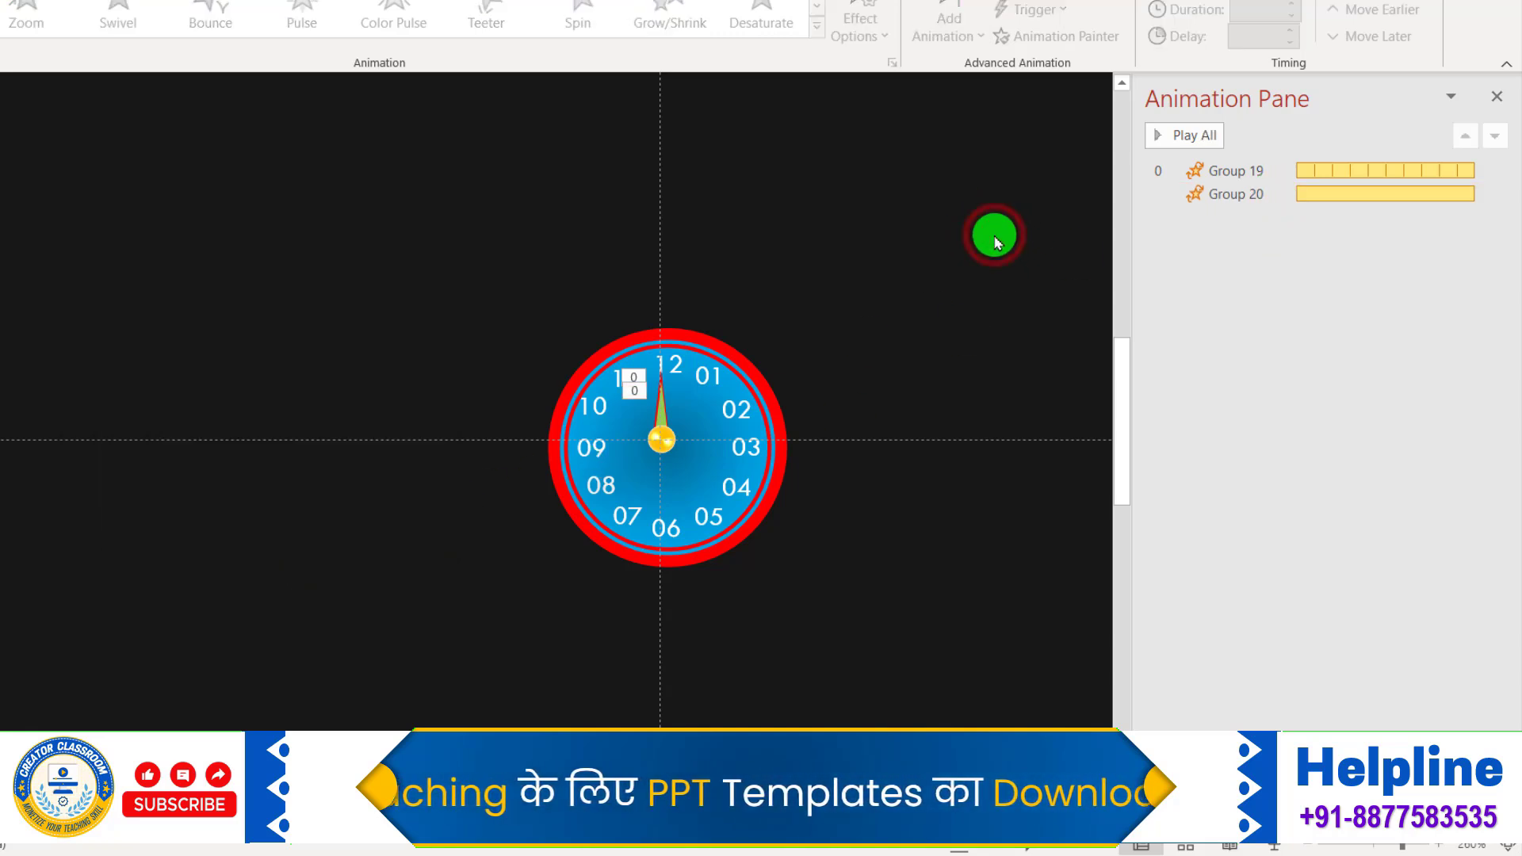
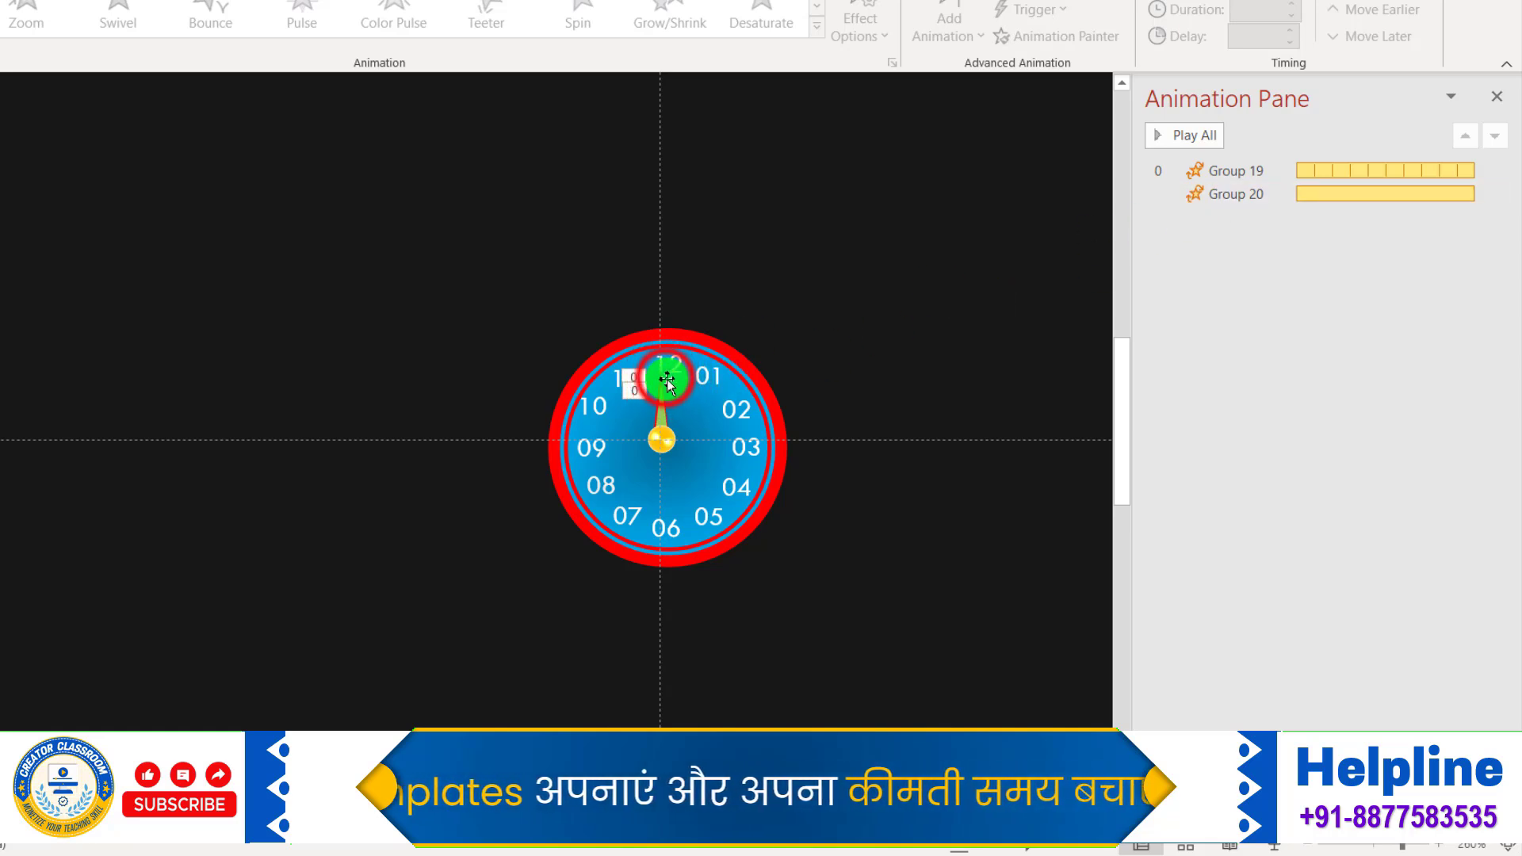
# Set Group 19's Spin to start With Previous, last 1 second (Fast) and repeat 10 times
pyautogui.click(927, 315)
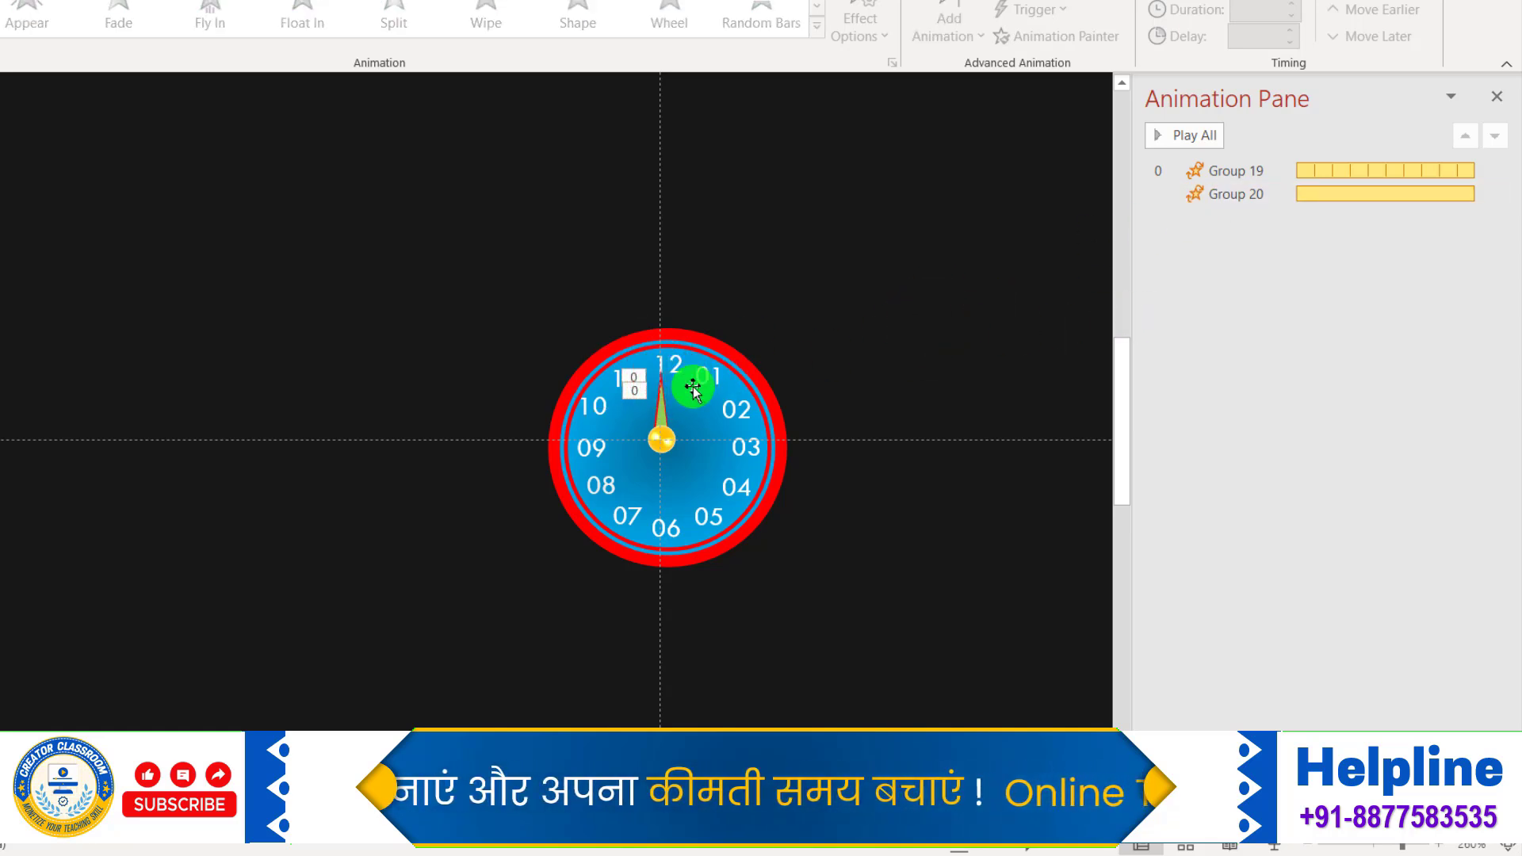
pyautogui.click(1237, 174)
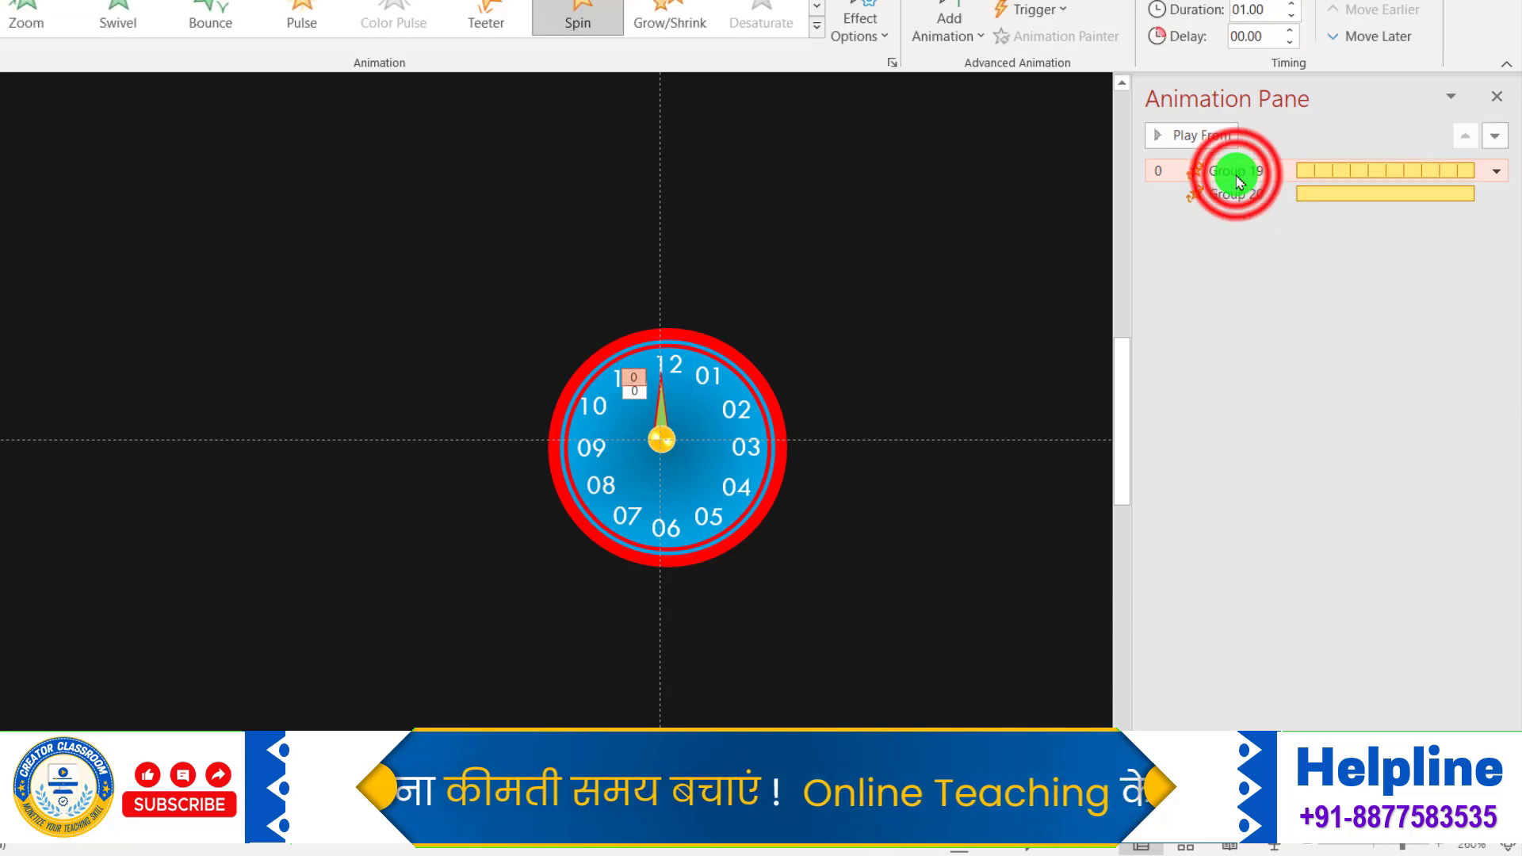
pyautogui.doubleClick(1234, 173)
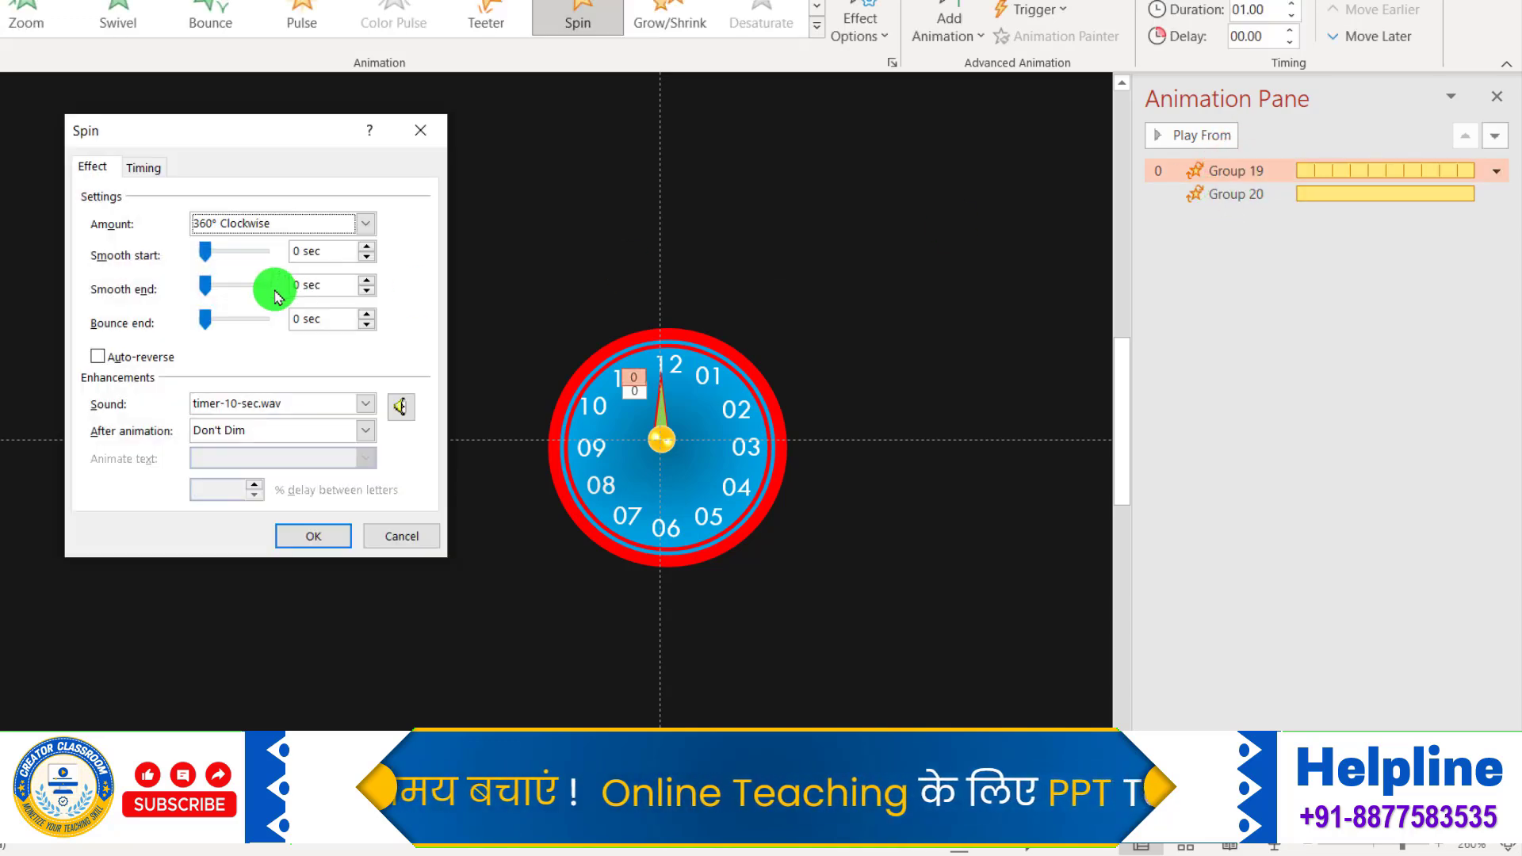
pyautogui.click(143, 168)
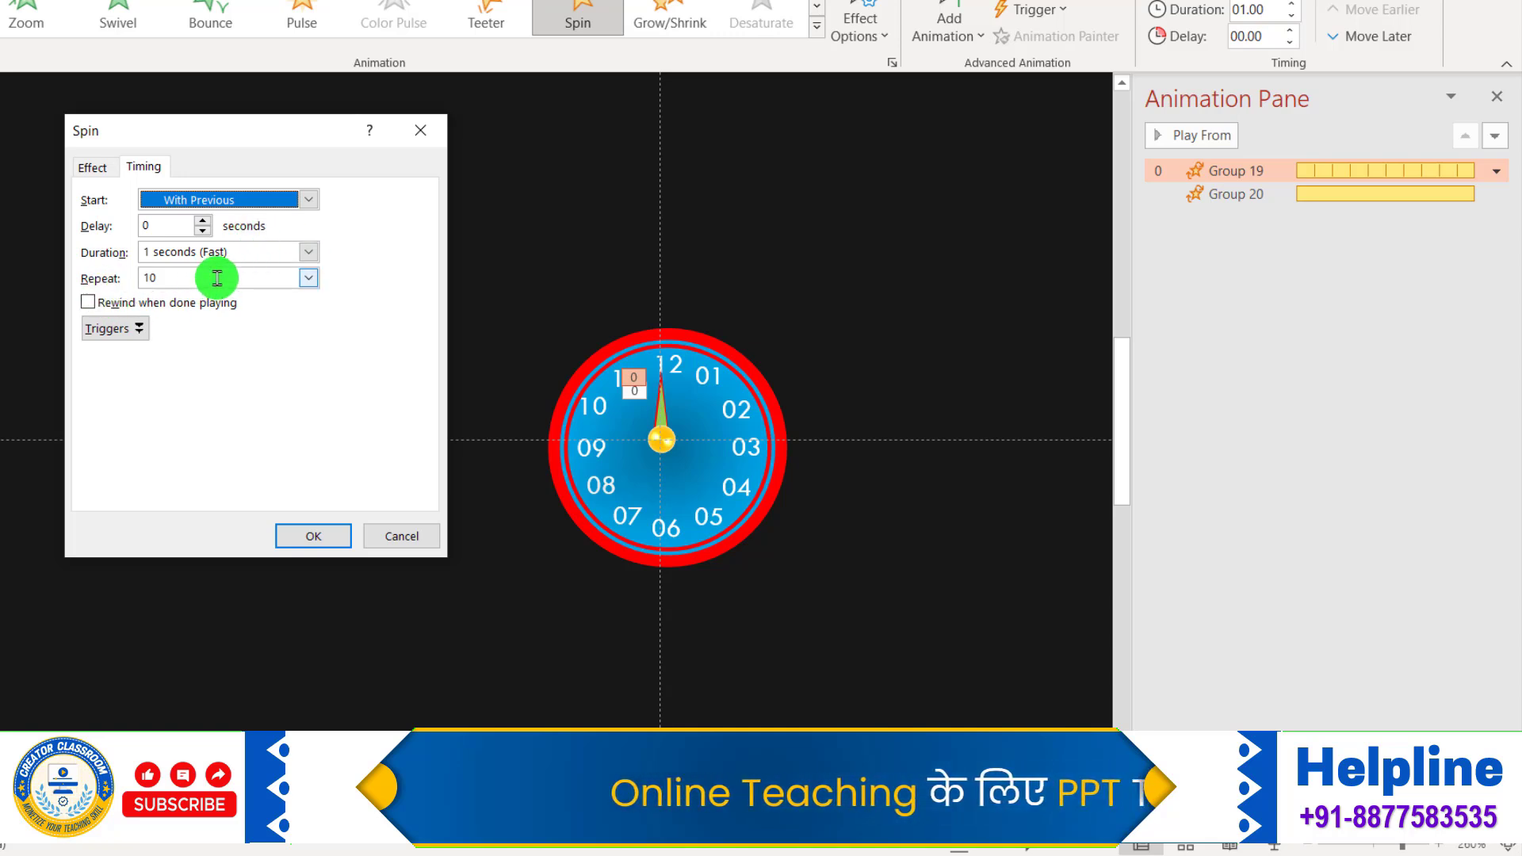
pyautogui.click(315, 535)
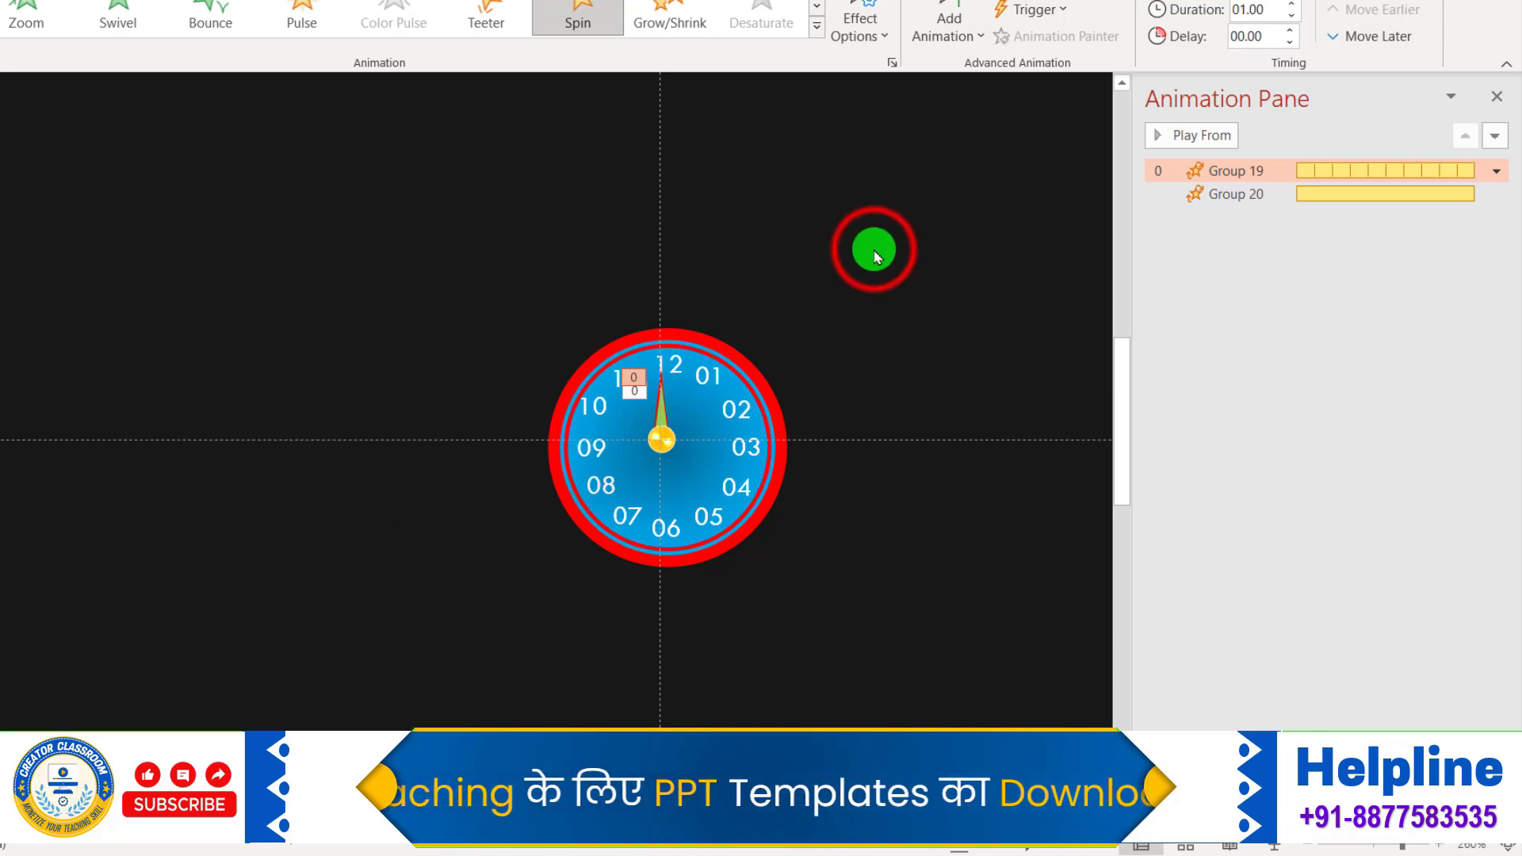
pyautogui.click(877, 255)
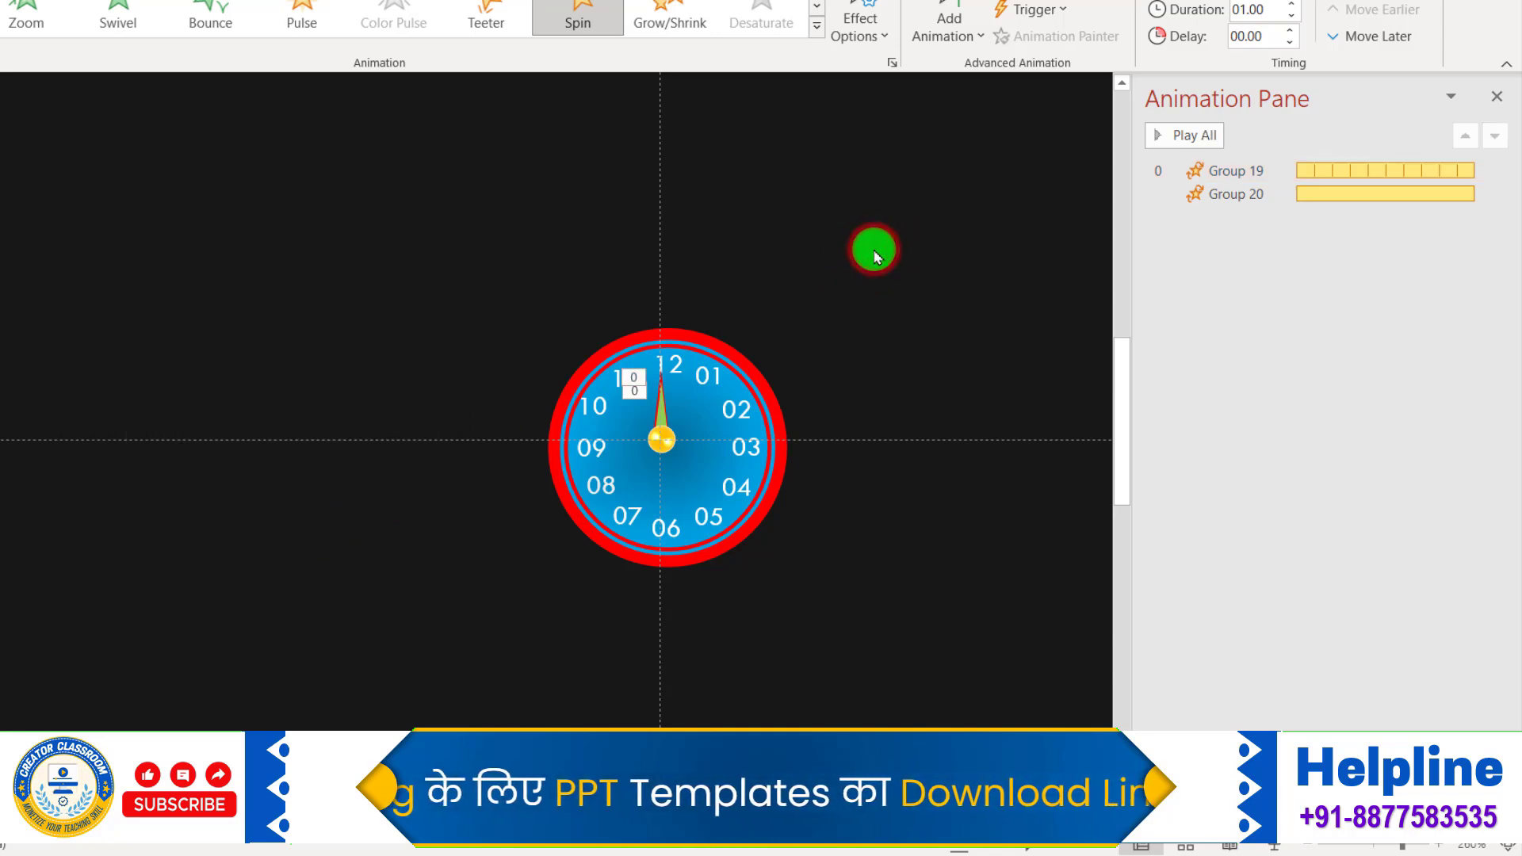
# Close the Animation Pane, run the slide show from the beginning to watch the hand spin, then end it
pyautogui.click(1506, 98)
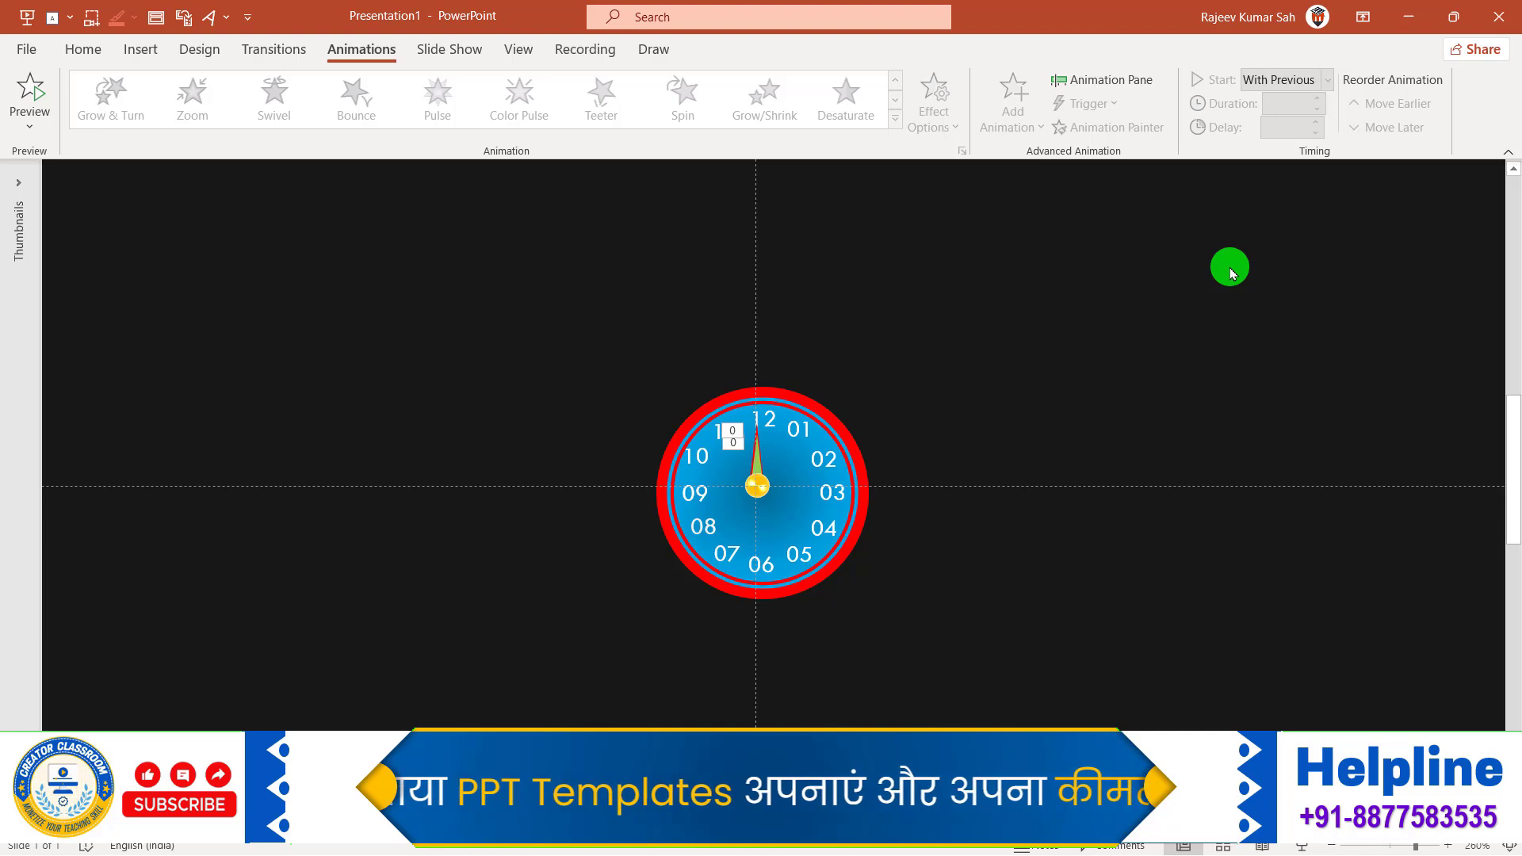
pyautogui.click(449, 57)
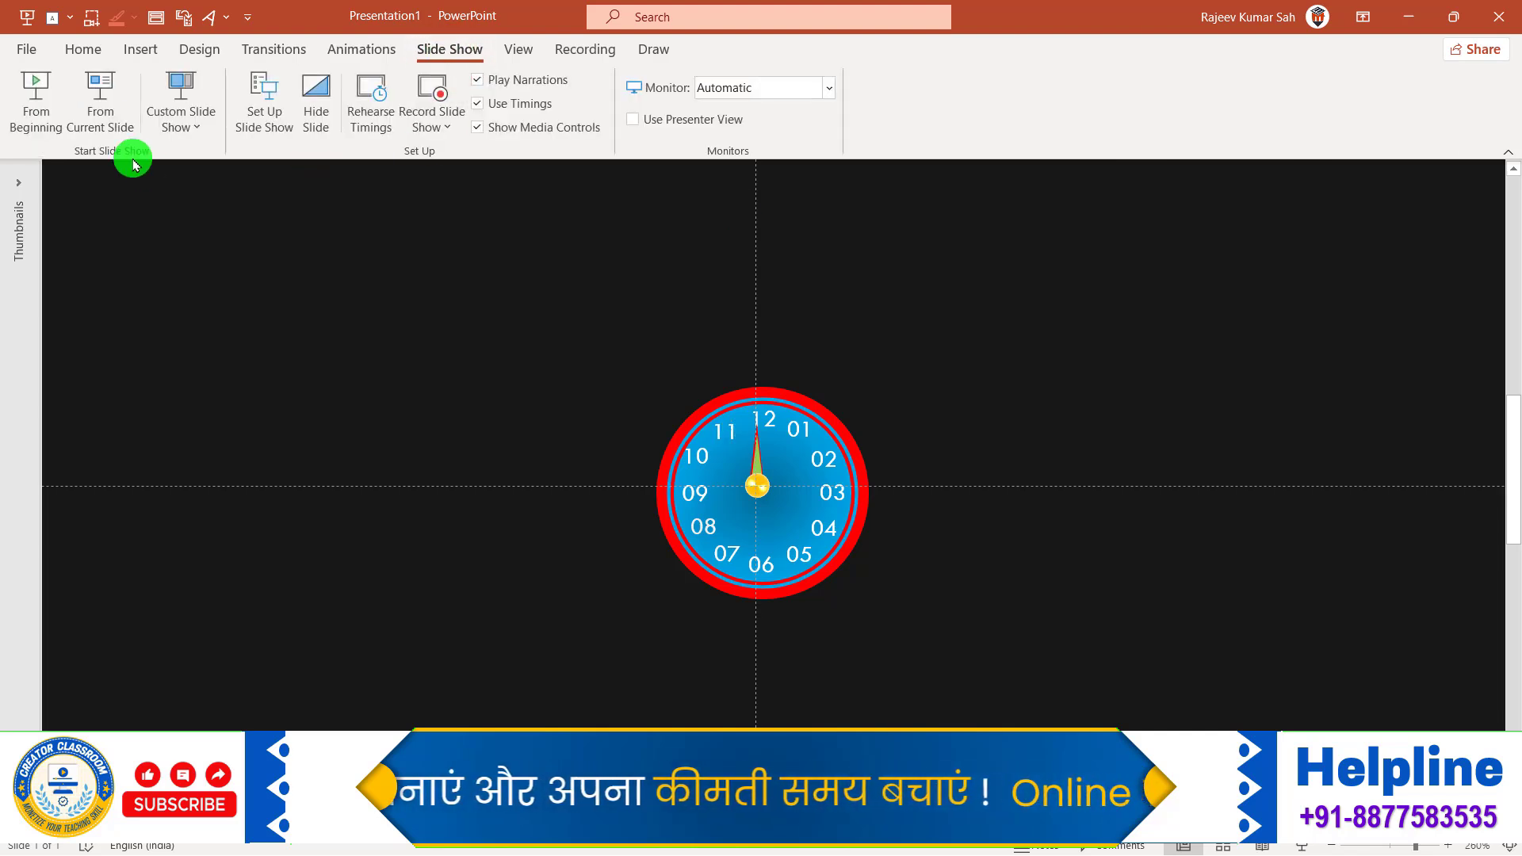
pyautogui.click(33, 95)
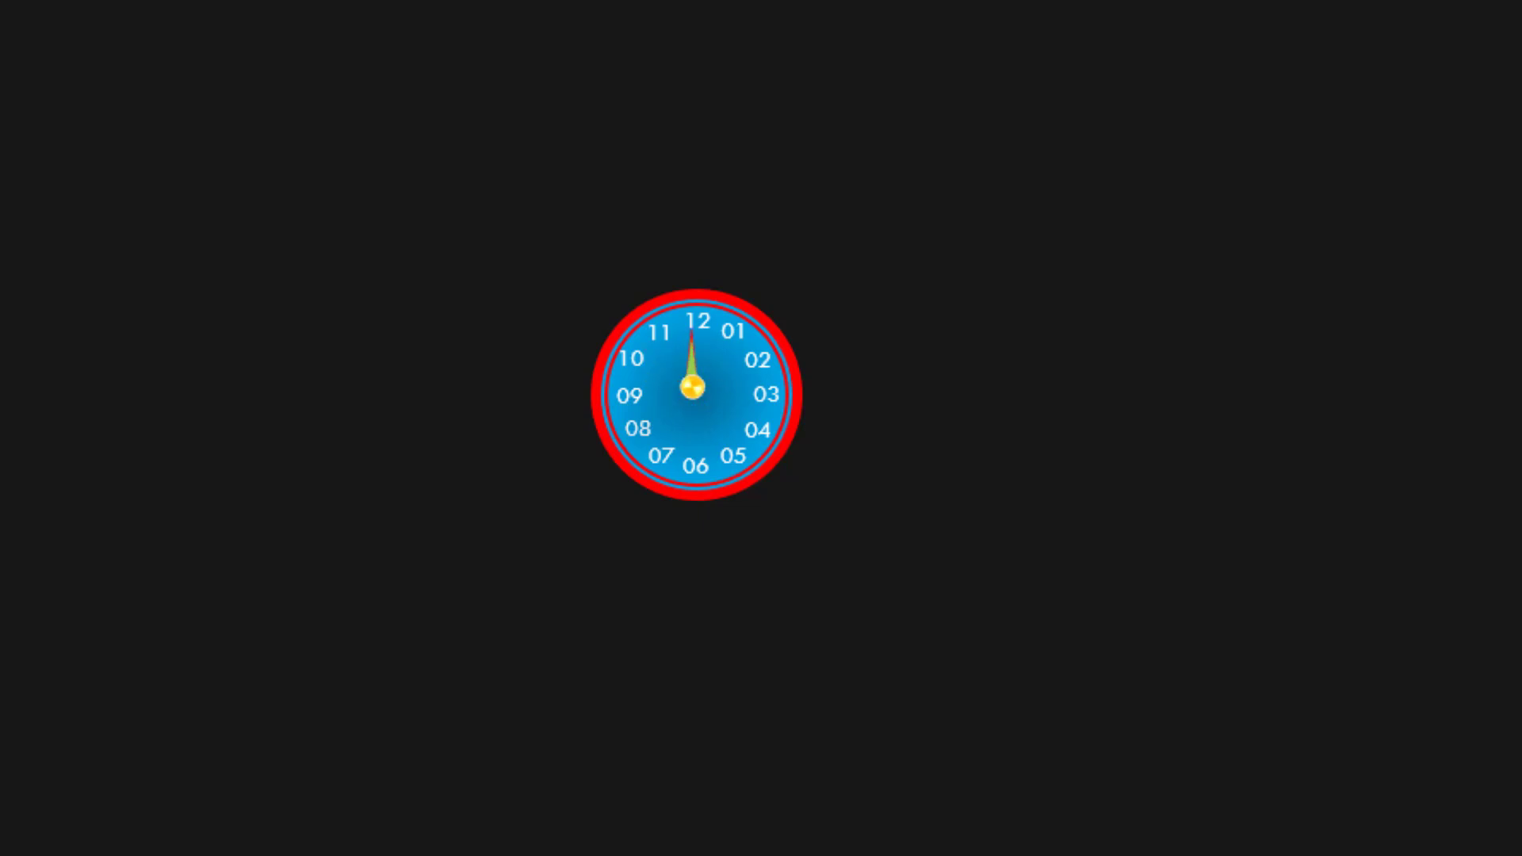
pyautogui.click(942, 310)
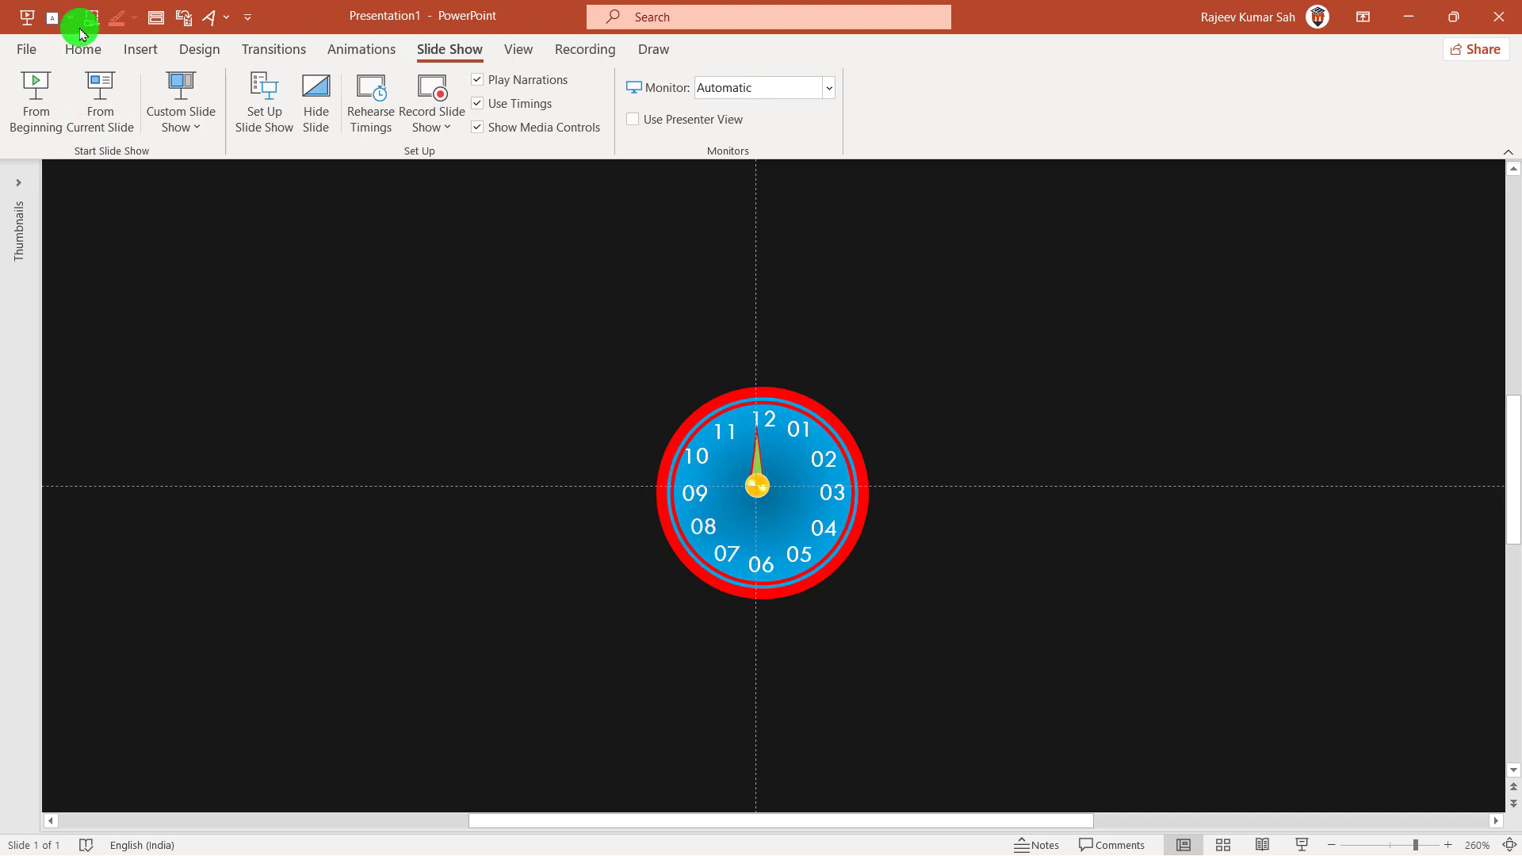
# Hide the twelve clock numerals 01–12 from view using the Selection Pane
pyautogui.click(91, 54)
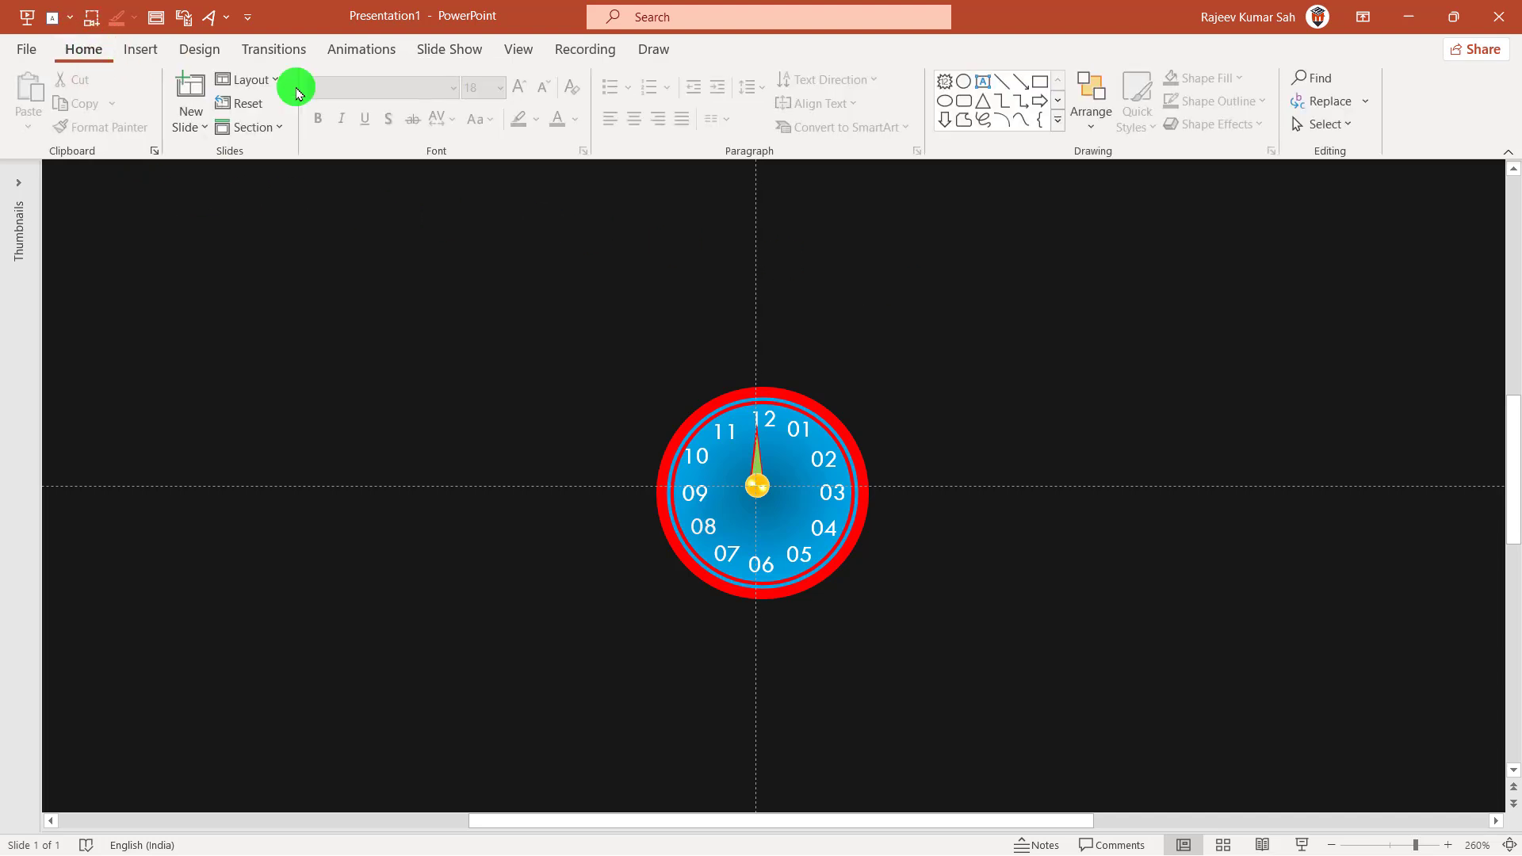
pyautogui.click(1322, 127)
pyautogui.click(1322, 125)
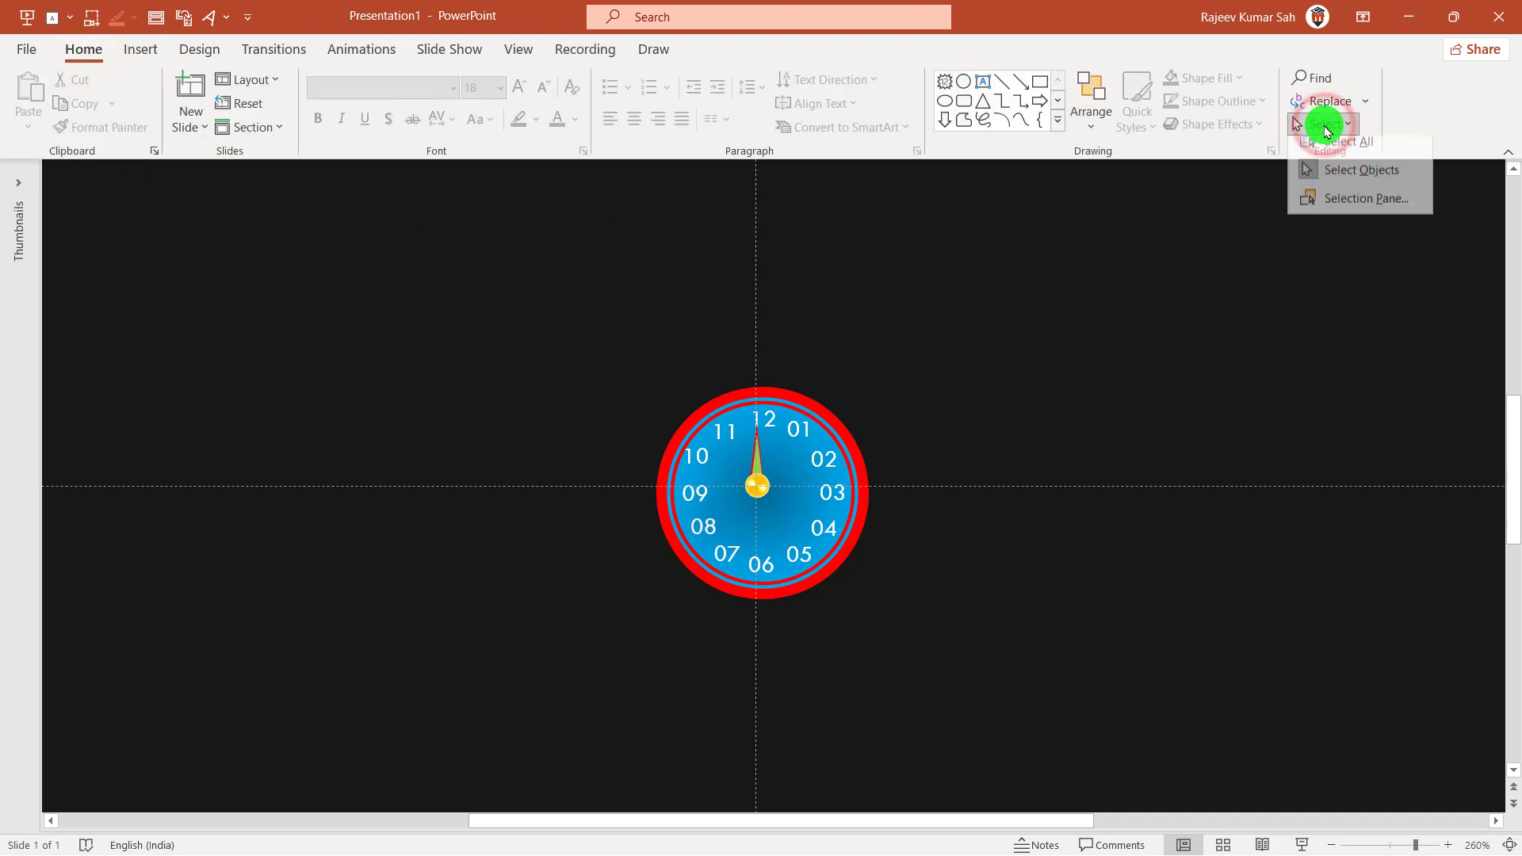
pyautogui.click(1371, 212)
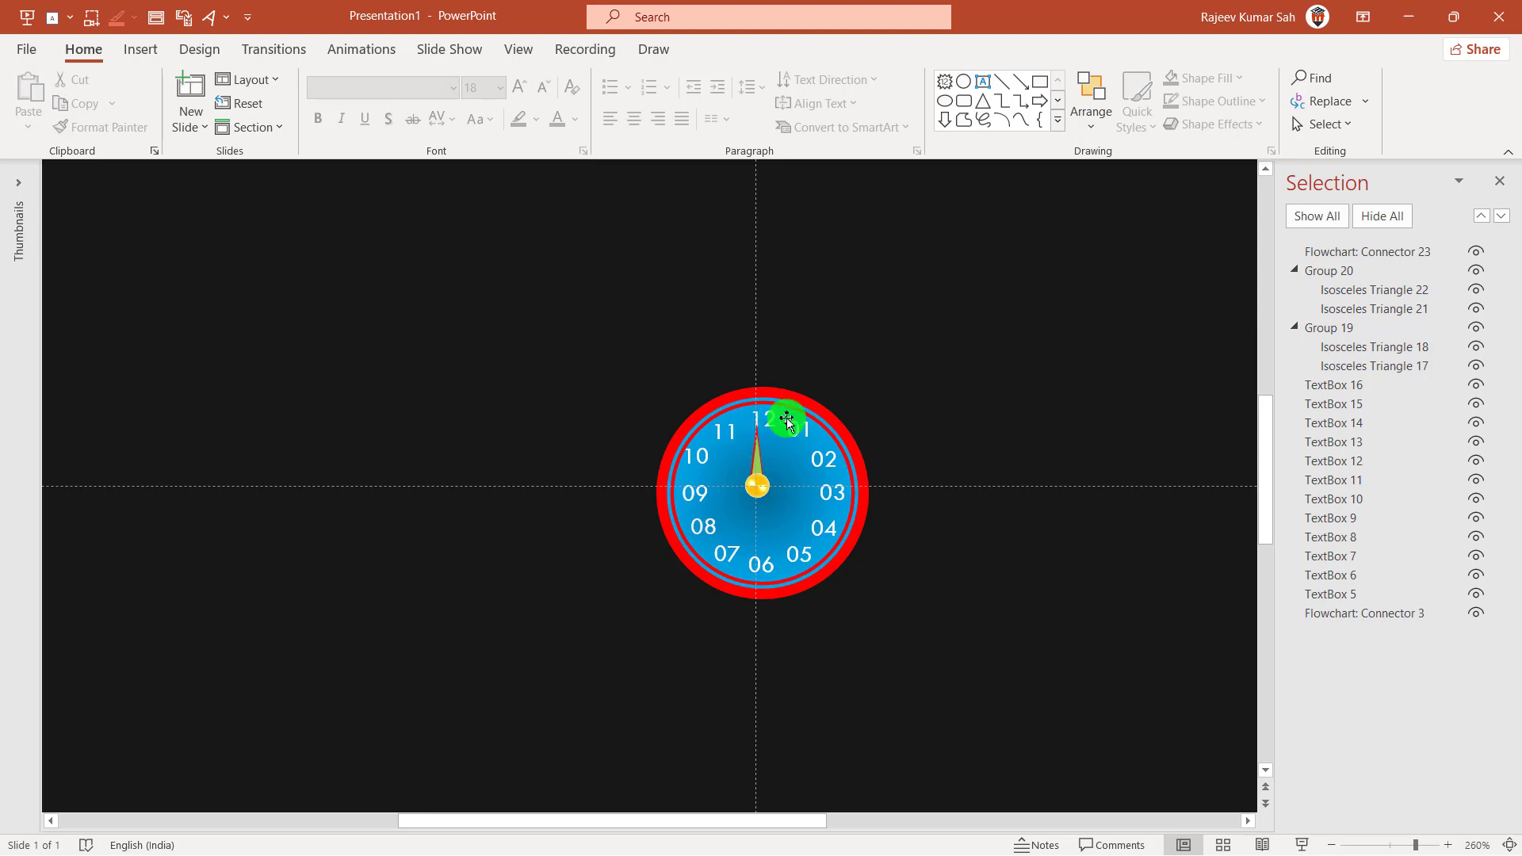
pyautogui.click(809, 428)
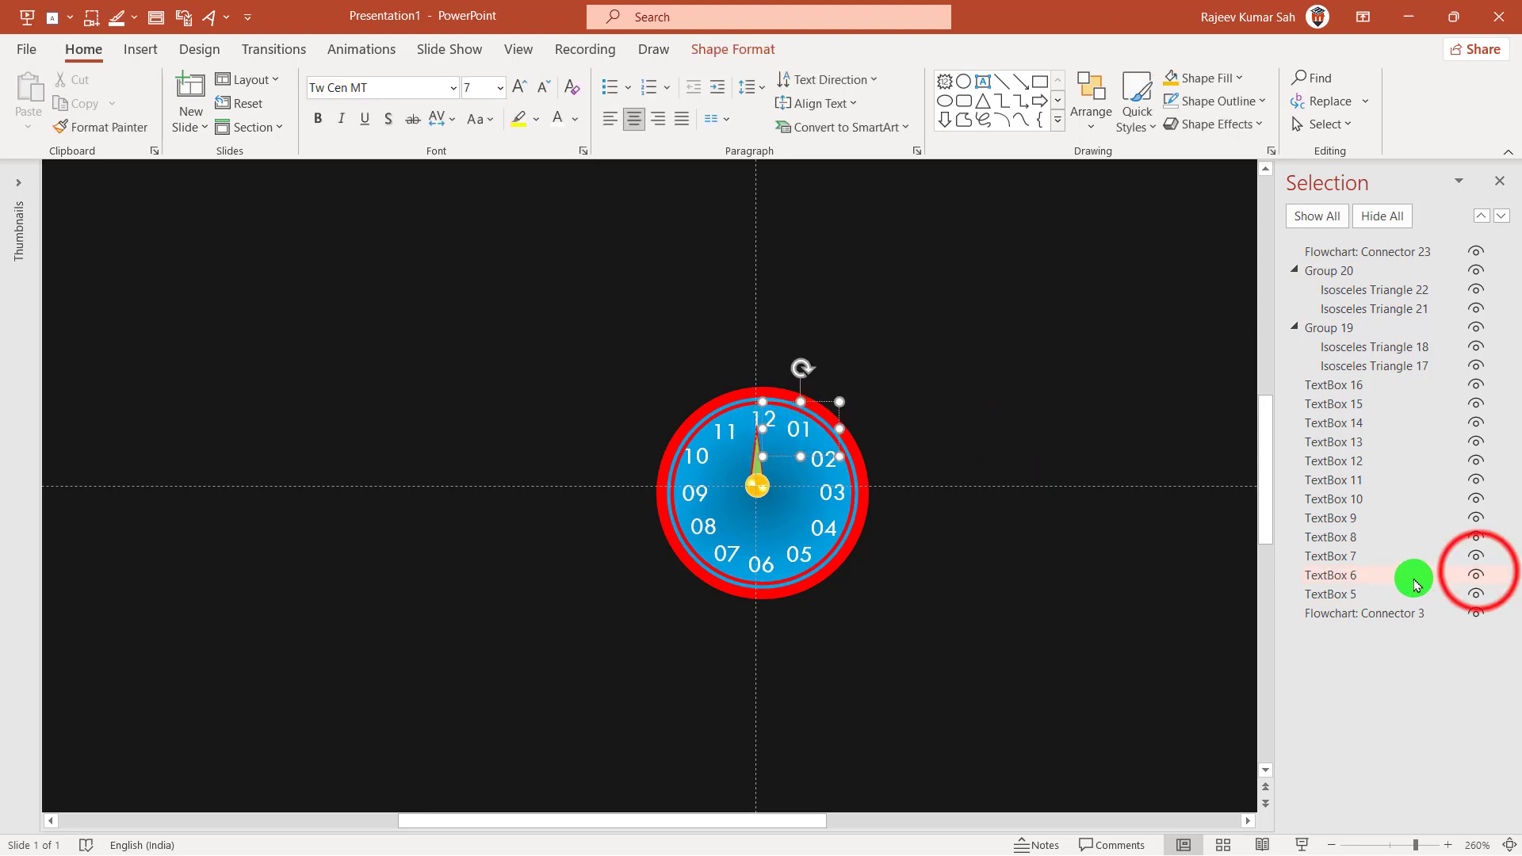
pyautogui.click(1479, 579)
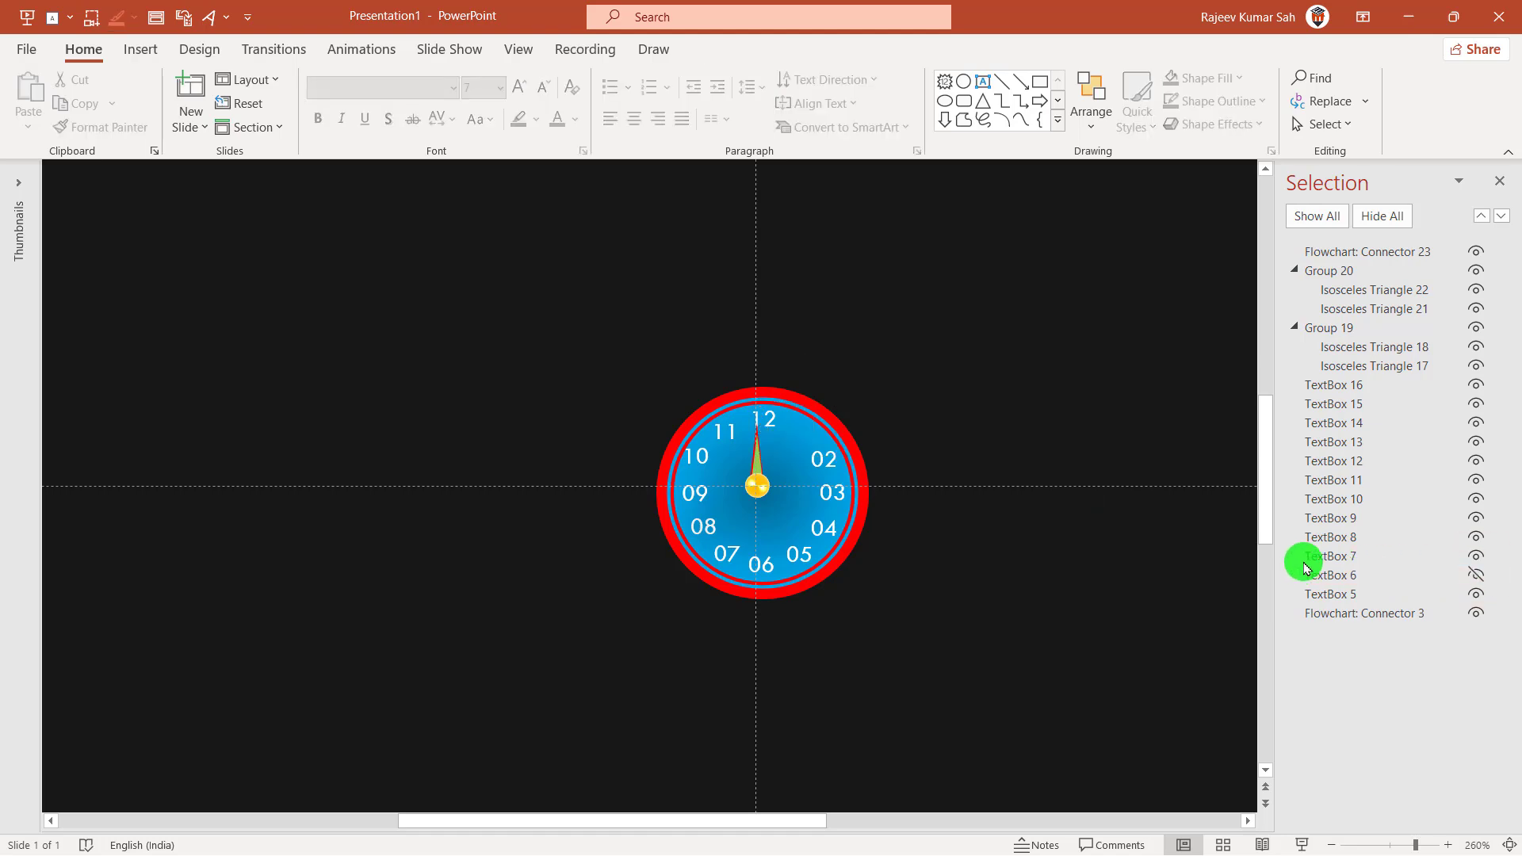
pyautogui.click(1476, 555)
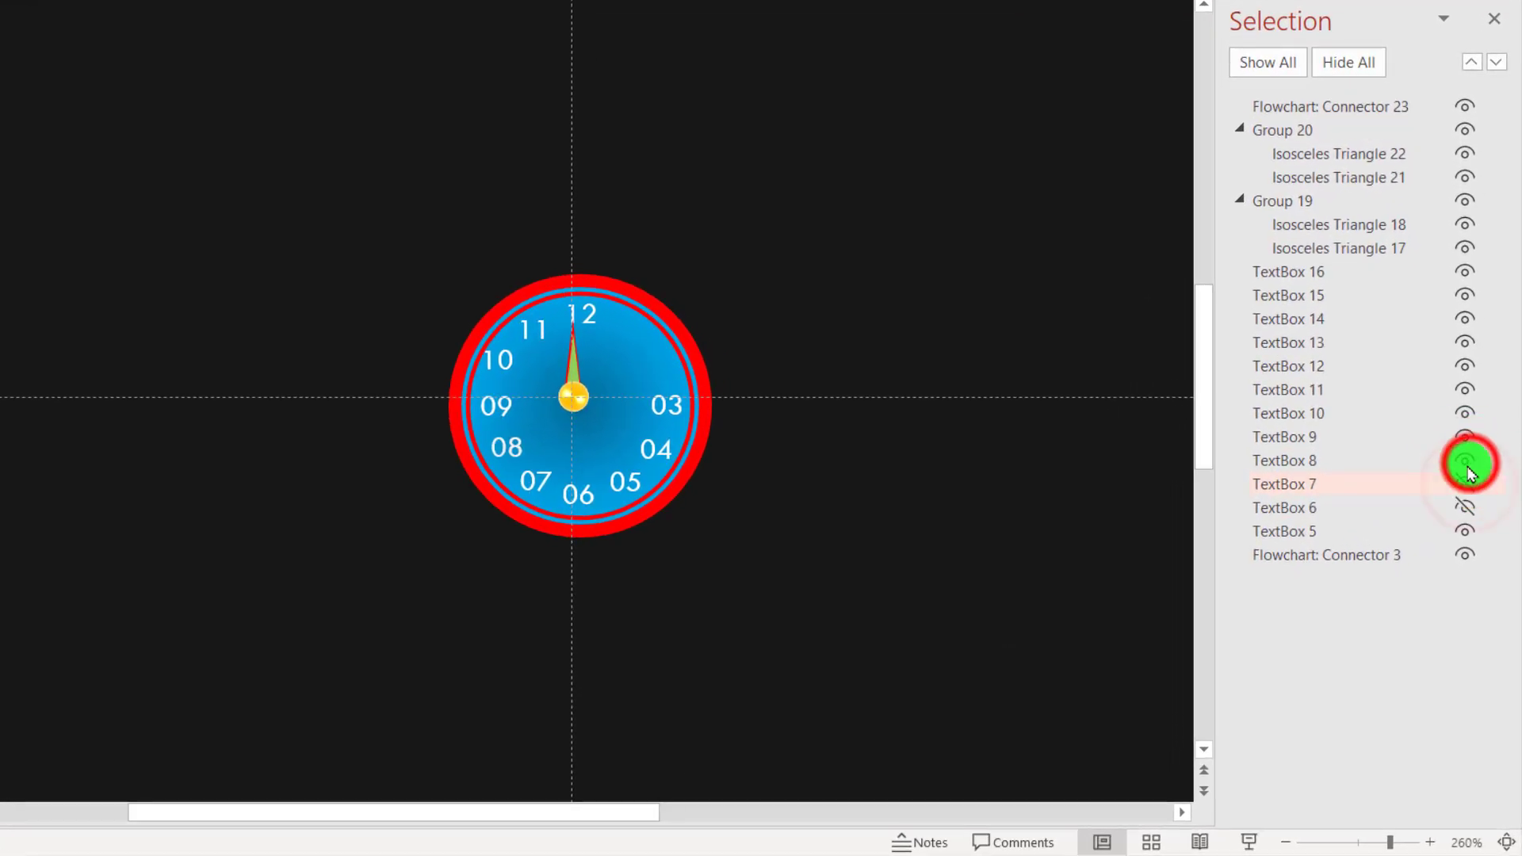
pyautogui.click(1466, 463)
pyautogui.click(1471, 438)
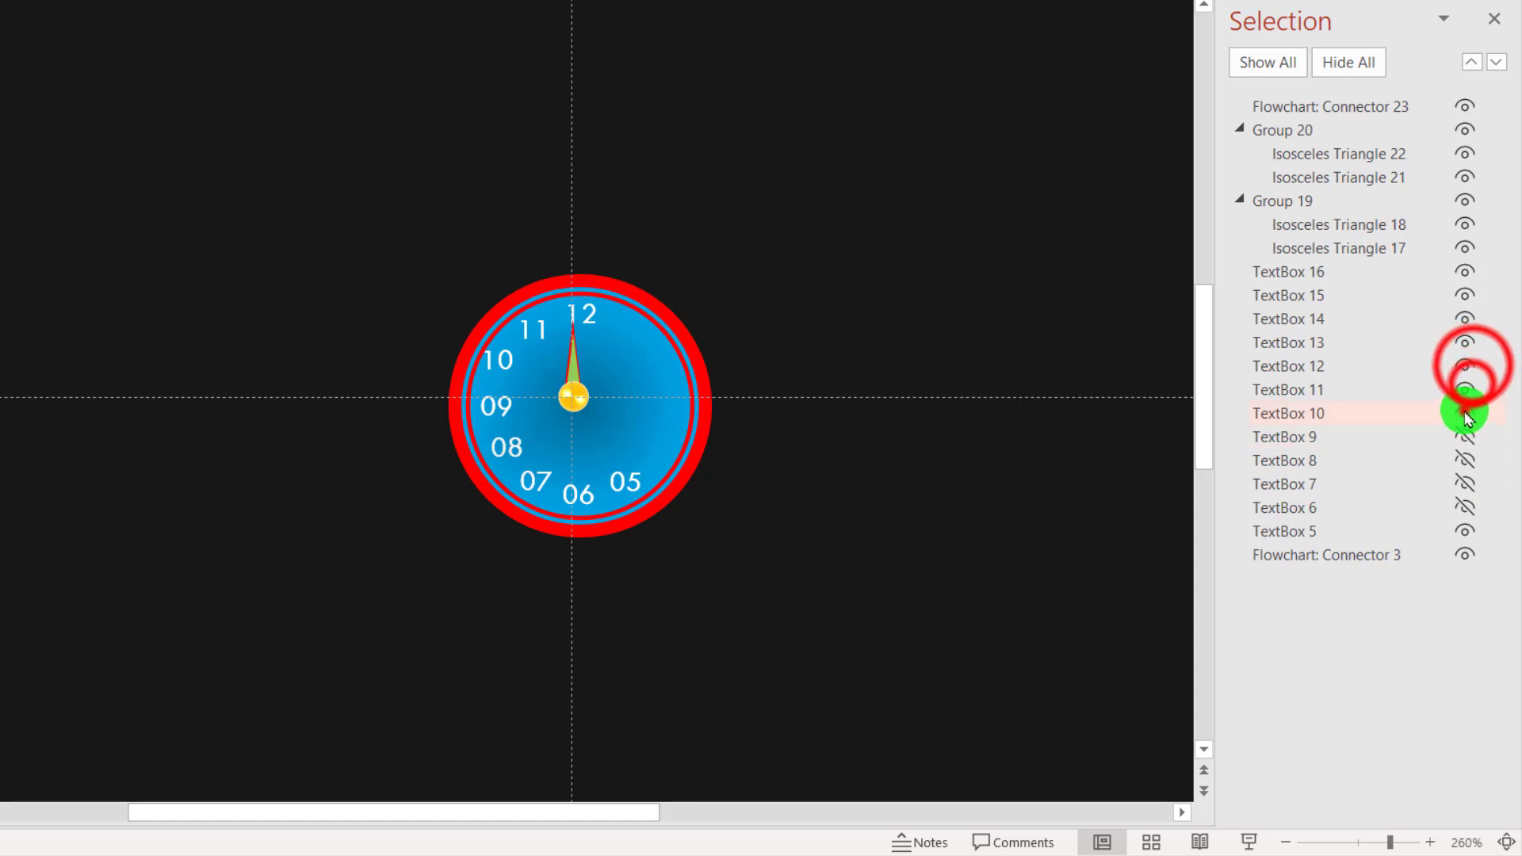
pyautogui.click(1467, 413)
pyautogui.click(1466, 389)
pyautogui.click(1466, 365)
pyautogui.click(1467, 342)
pyautogui.click(1467, 318)
pyautogui.click(1465, 297)
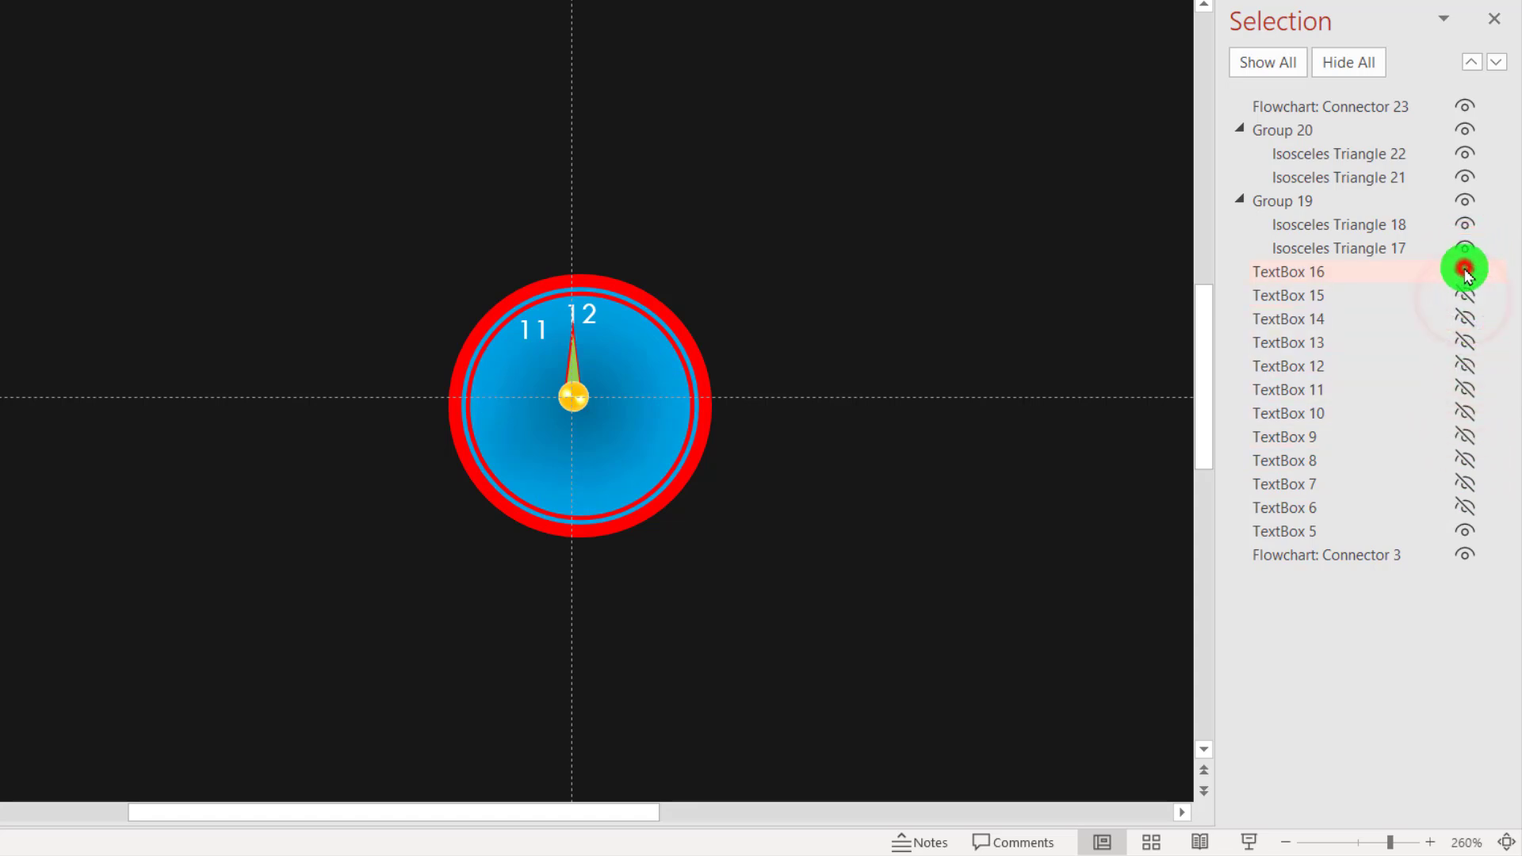
pyautogui.click(1464, 272)
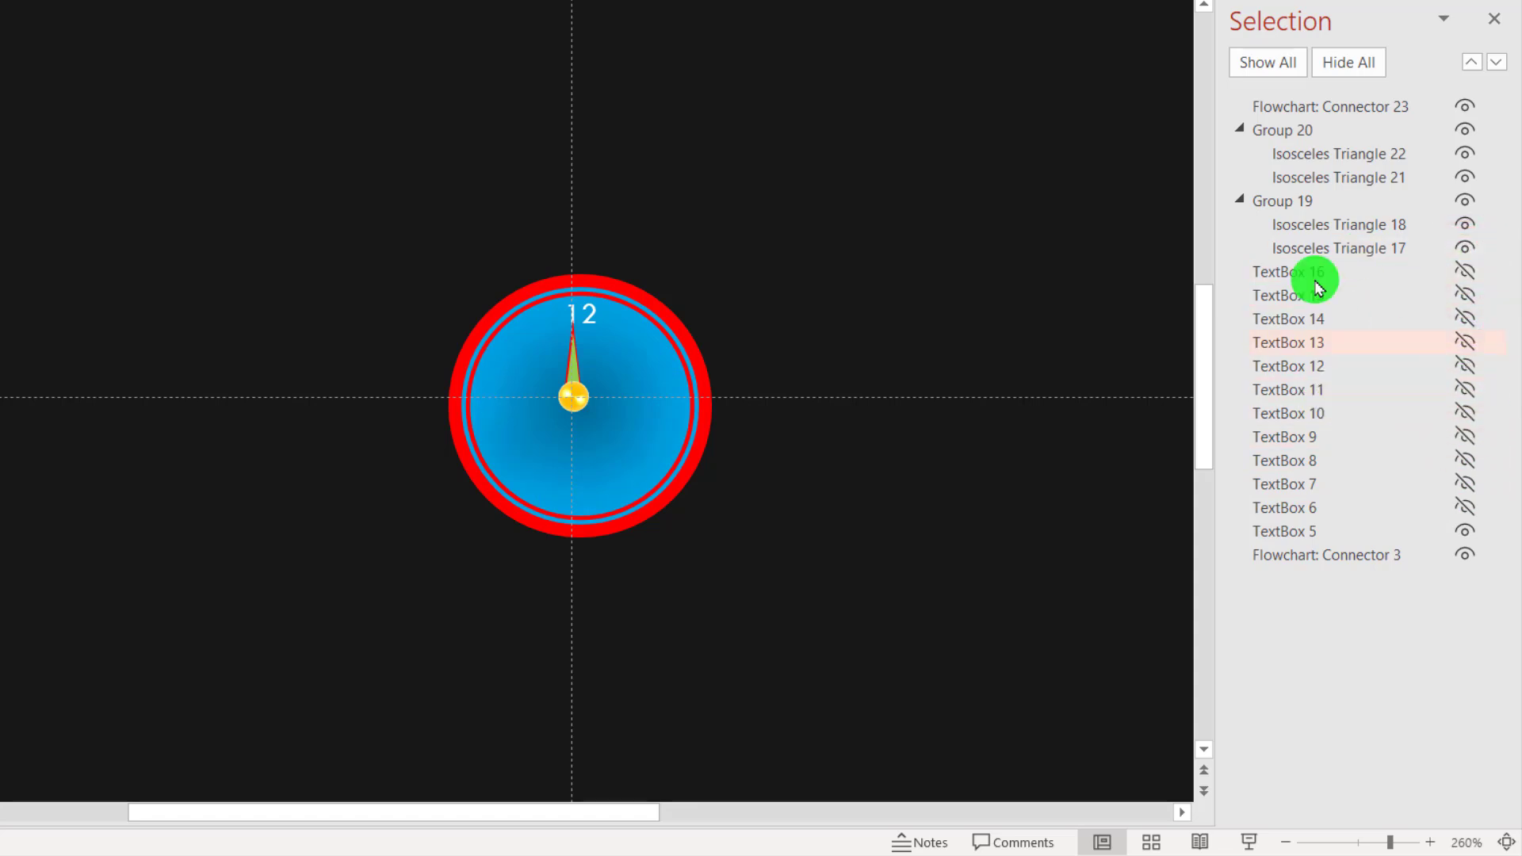
pyautogui.click(1465, 531)
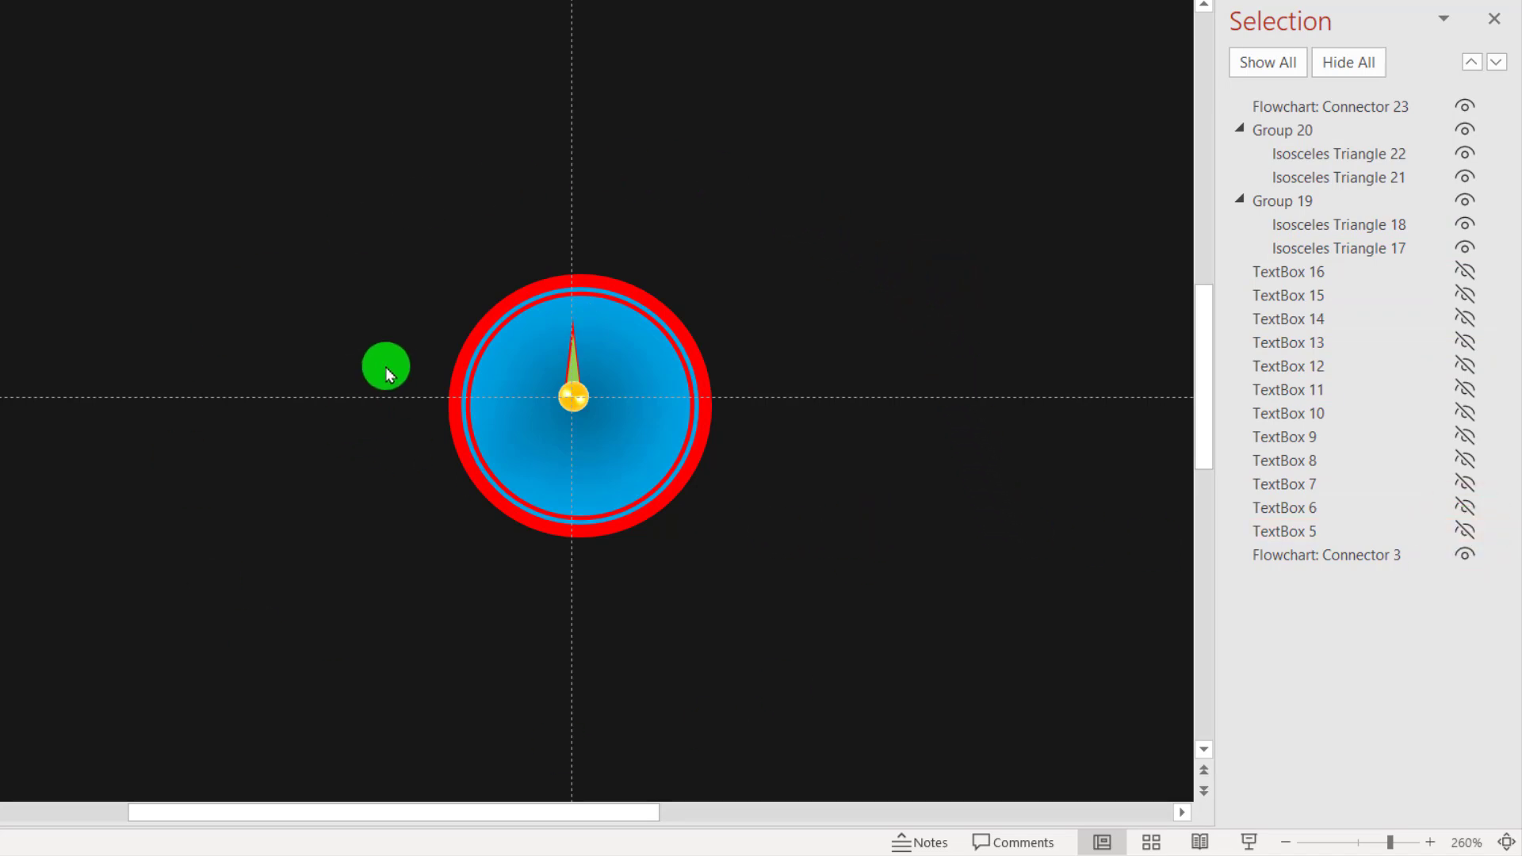
# Align the clock face, hand groups and pivot dot to Center and Middle
pyautogui.moveTo(188, 151); pyautogui.dragTo(963, 638)
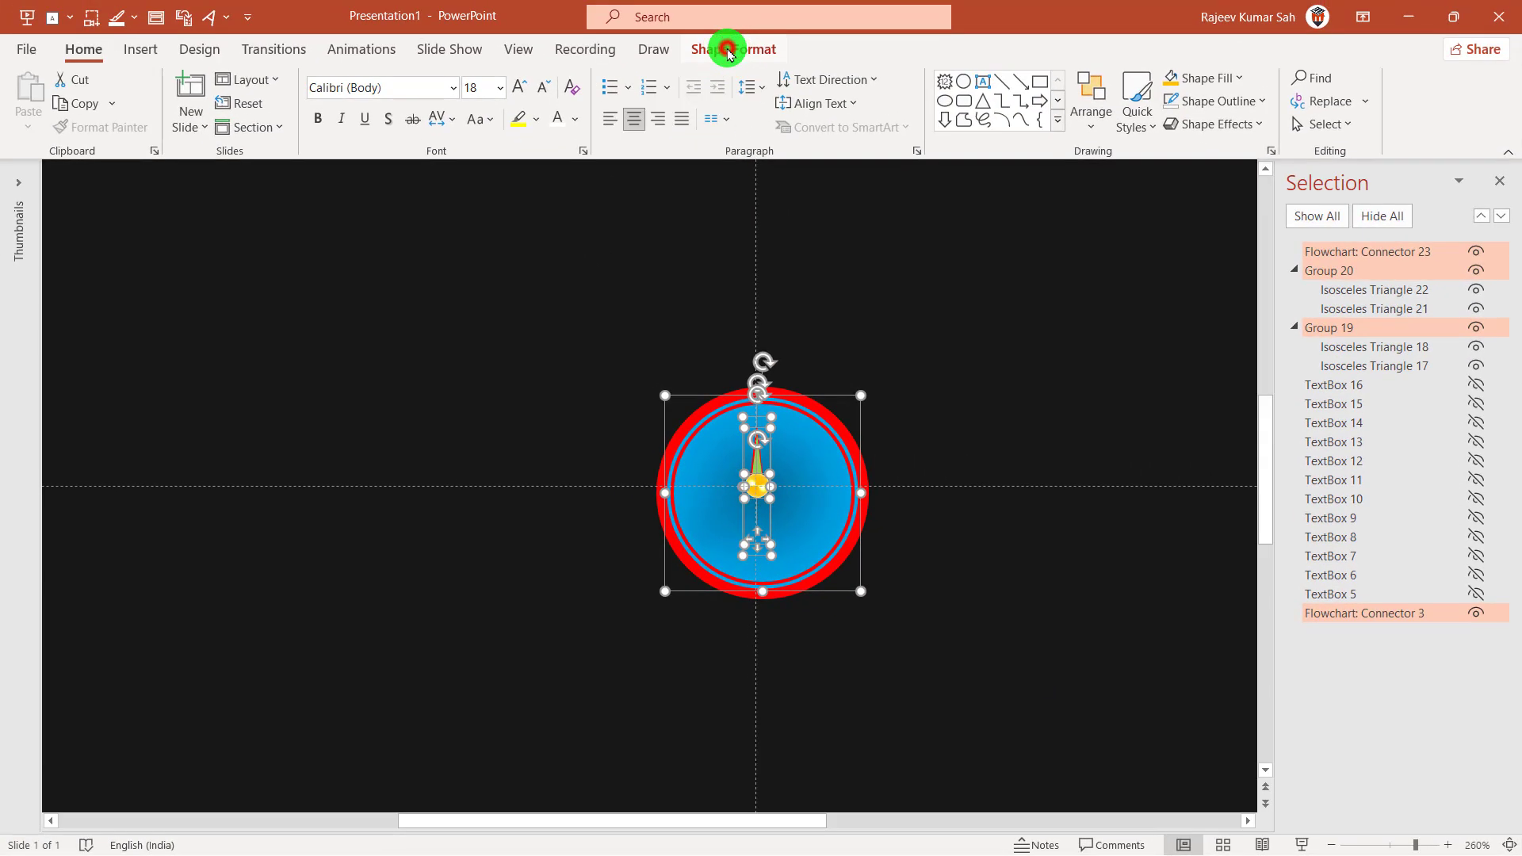
pyautogui.click(724, 48)
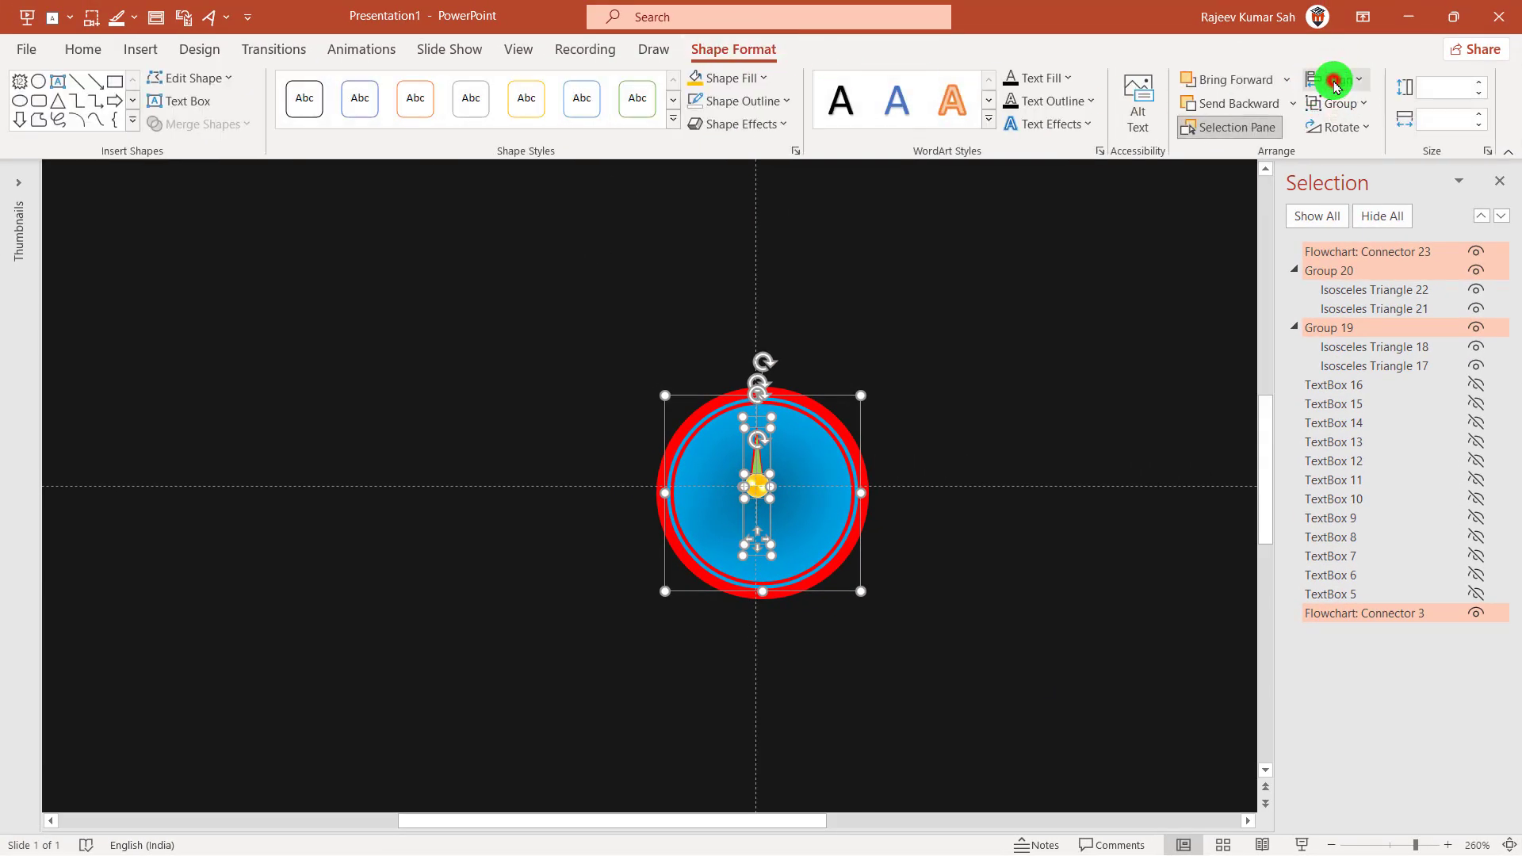
pyautogui.click(1333, 80)
pyautogui.click(1375, 141)
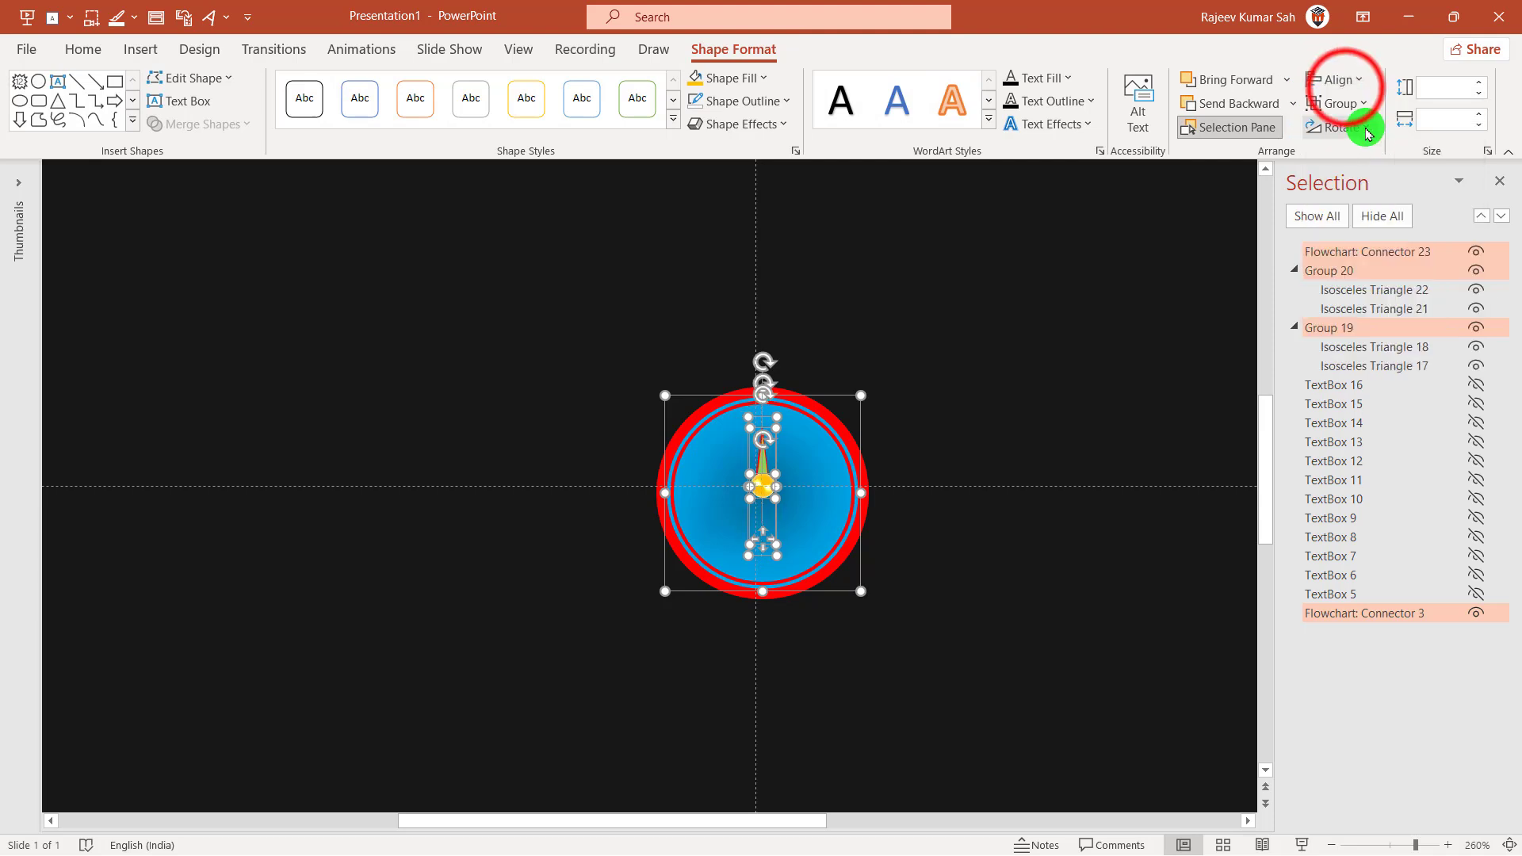
pyautogui.click(1346, 91)
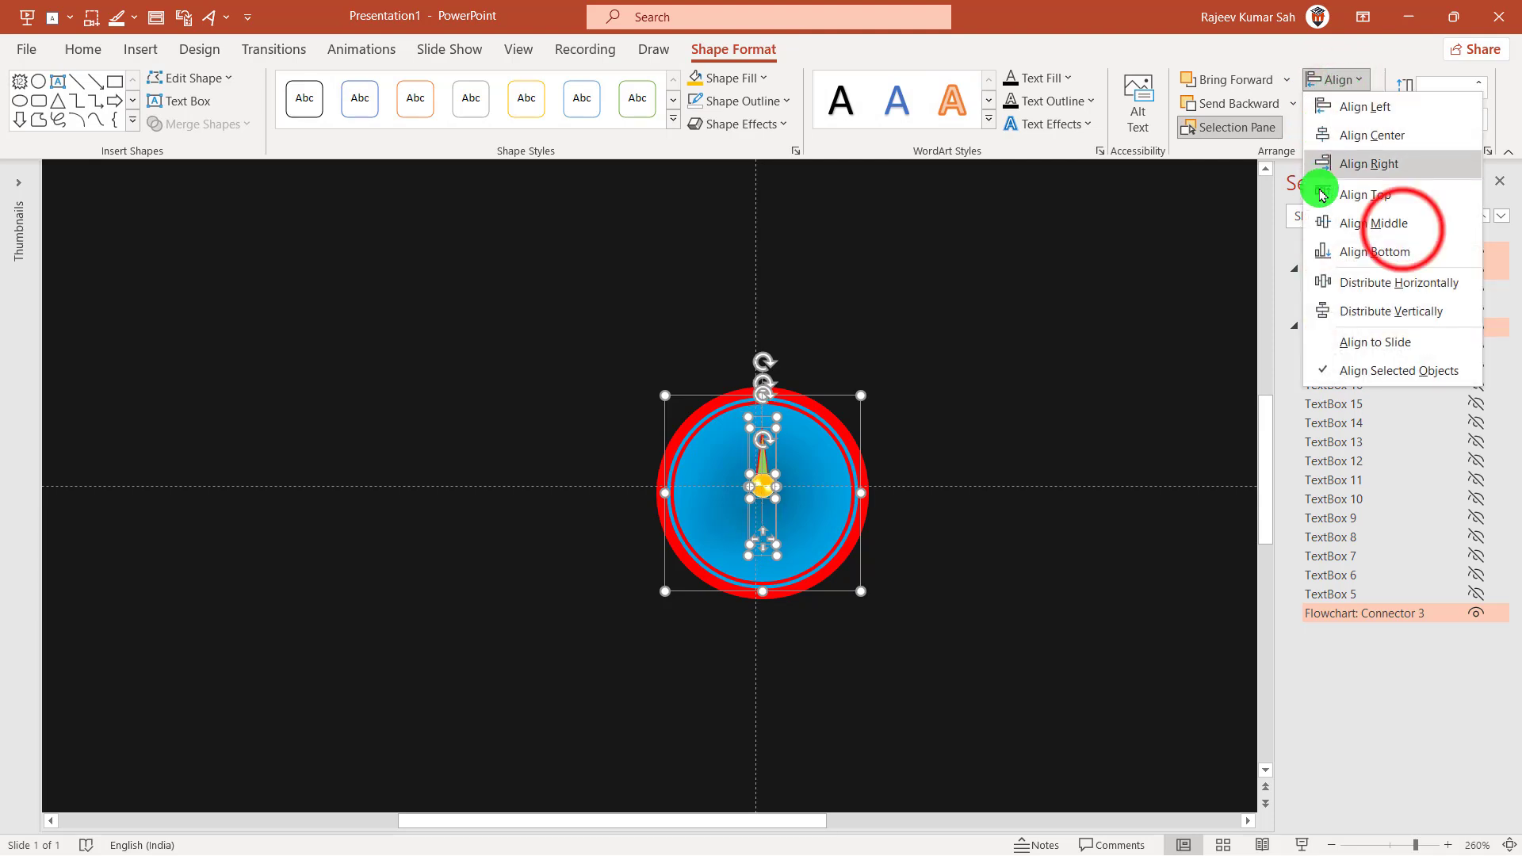
pyautogui.click(1403, 231)
pyautogui.click(1031, 344)
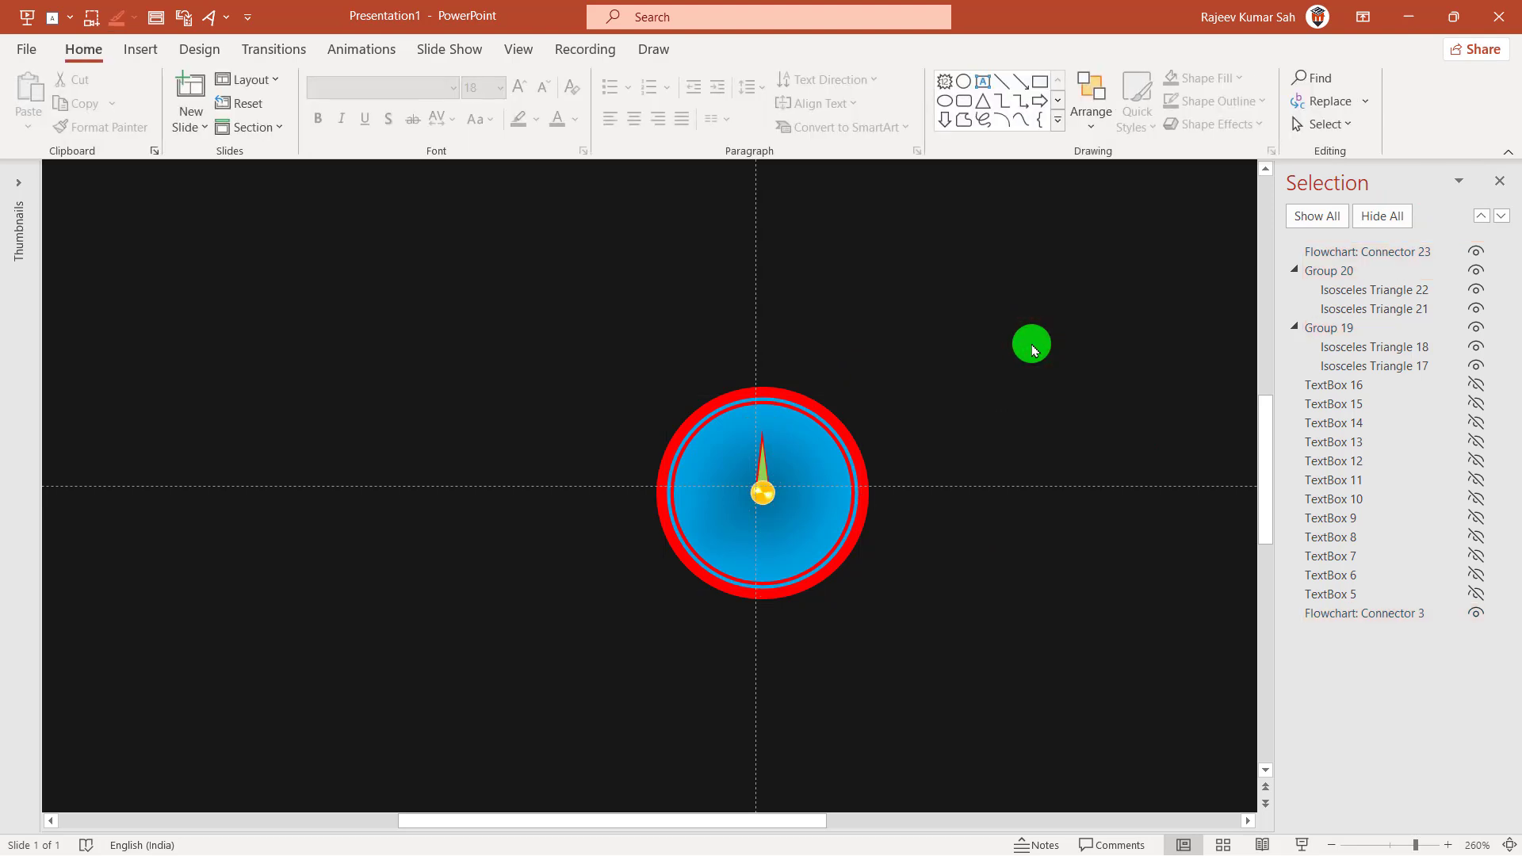
pyautogui.click(1476, 386)
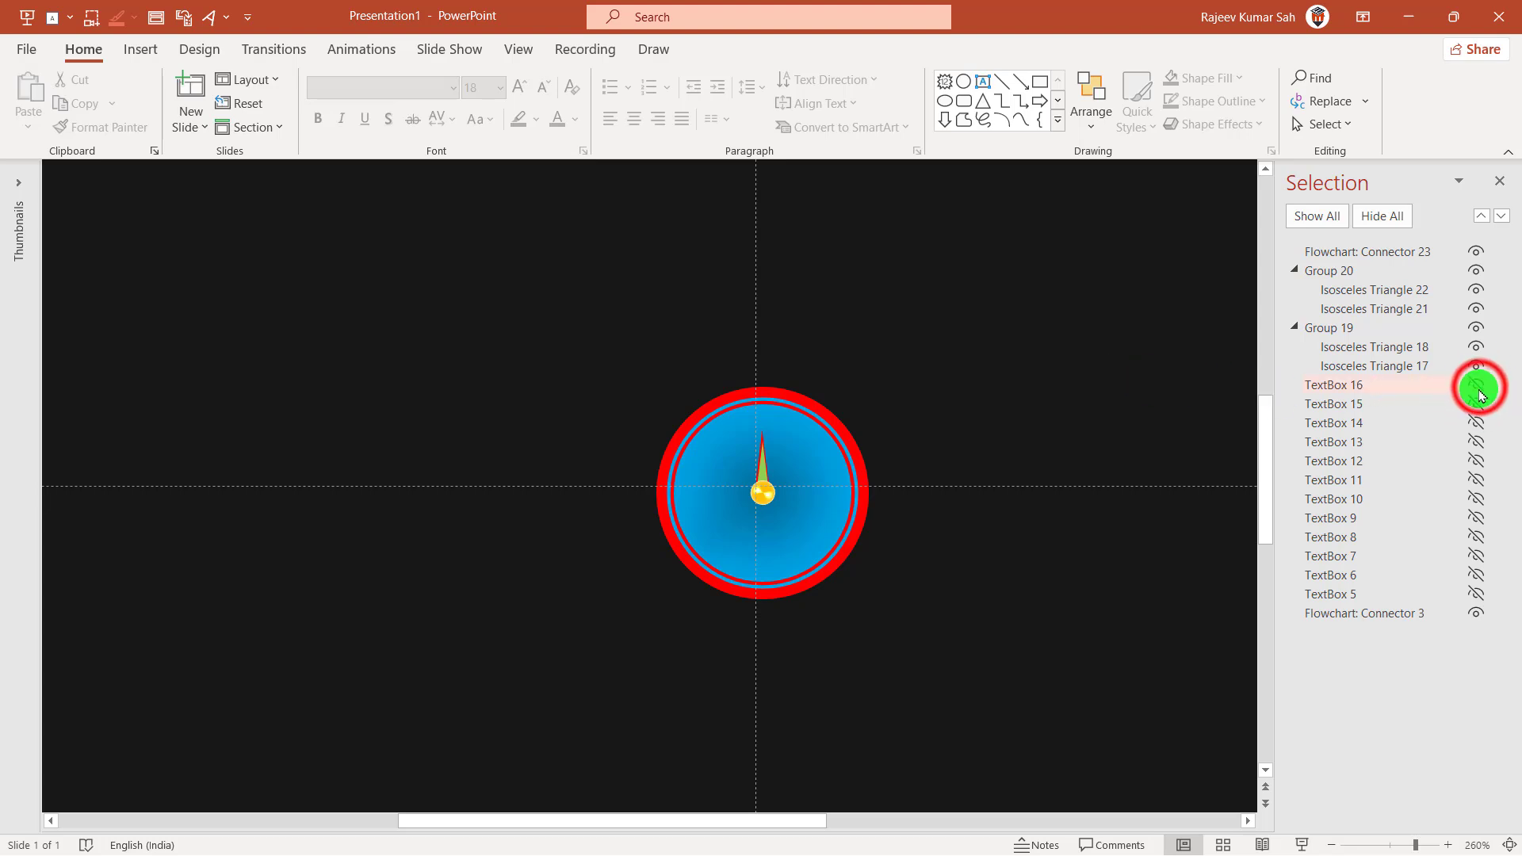
pyautogui.click(1477, 418)
pyautogui.click(1476, 426)
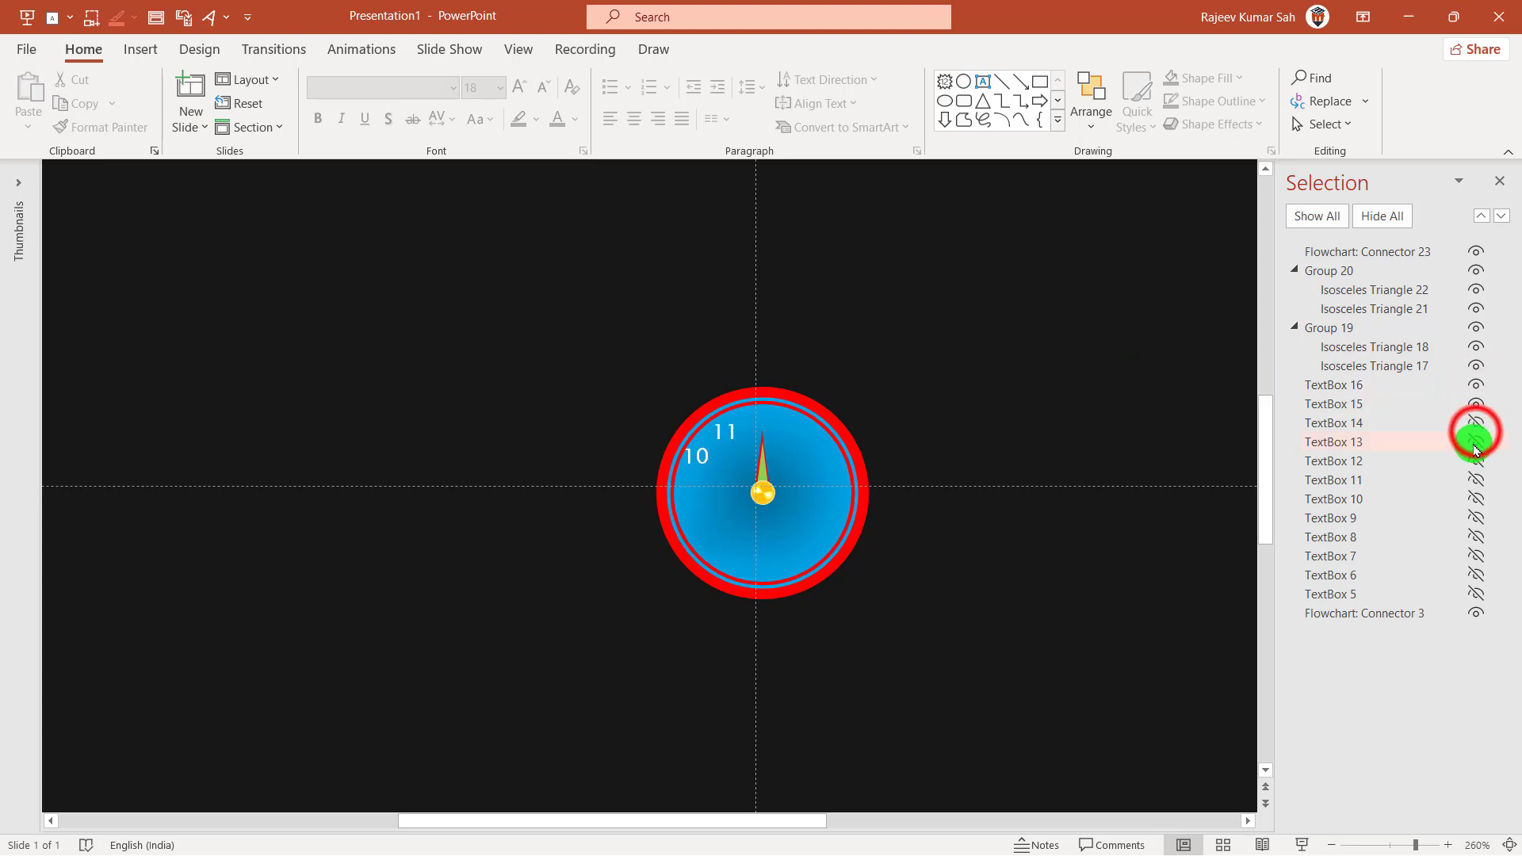
pyautogui.click(1482, 448)
pyautogui.click(1476, 460)
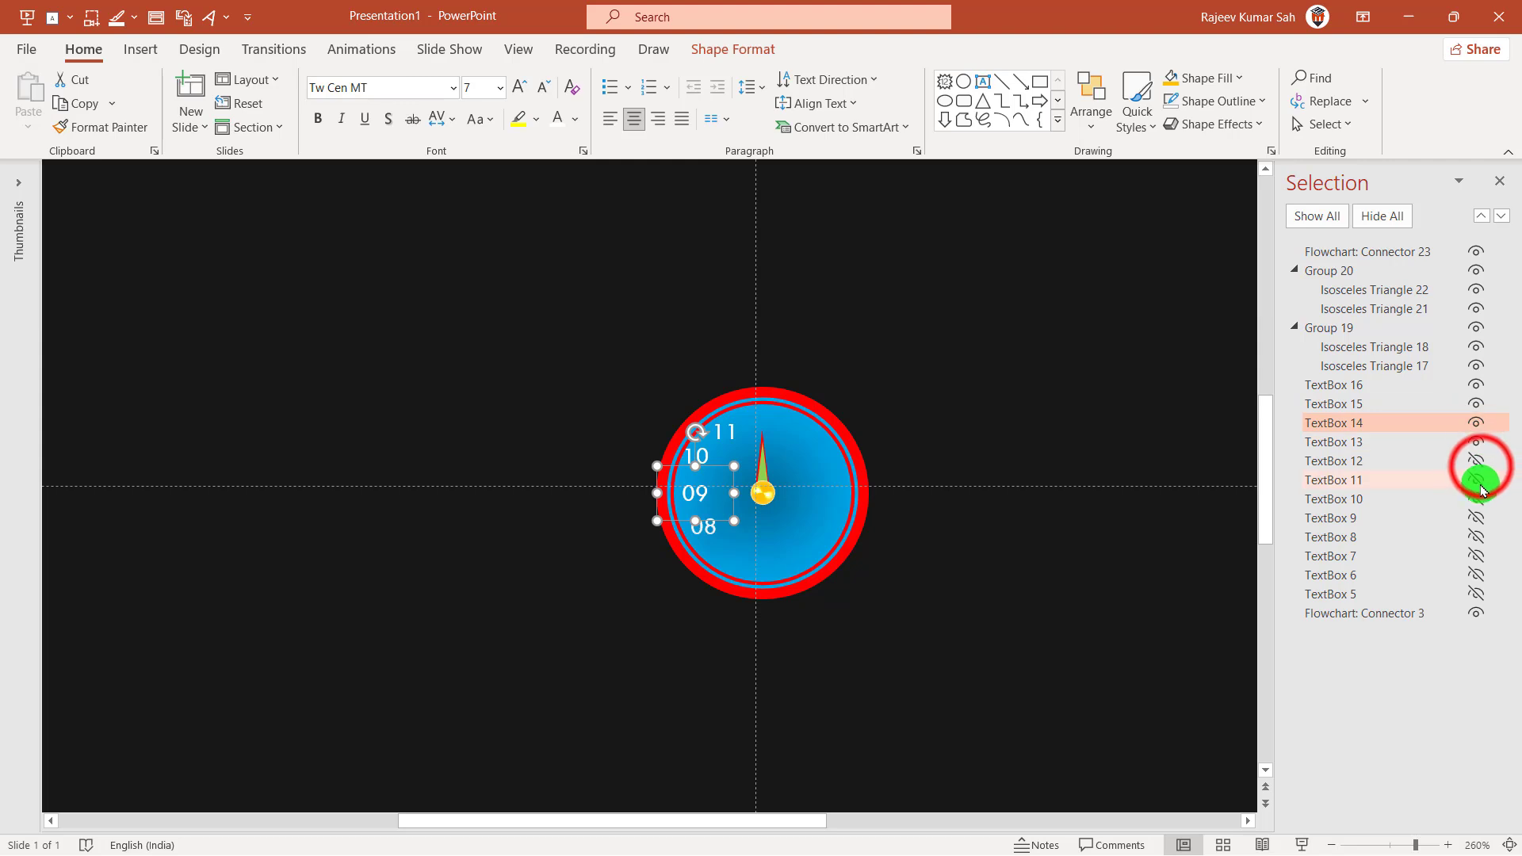
pyautogui.click(1476, 479)
pyautogui.click(1476, 499)
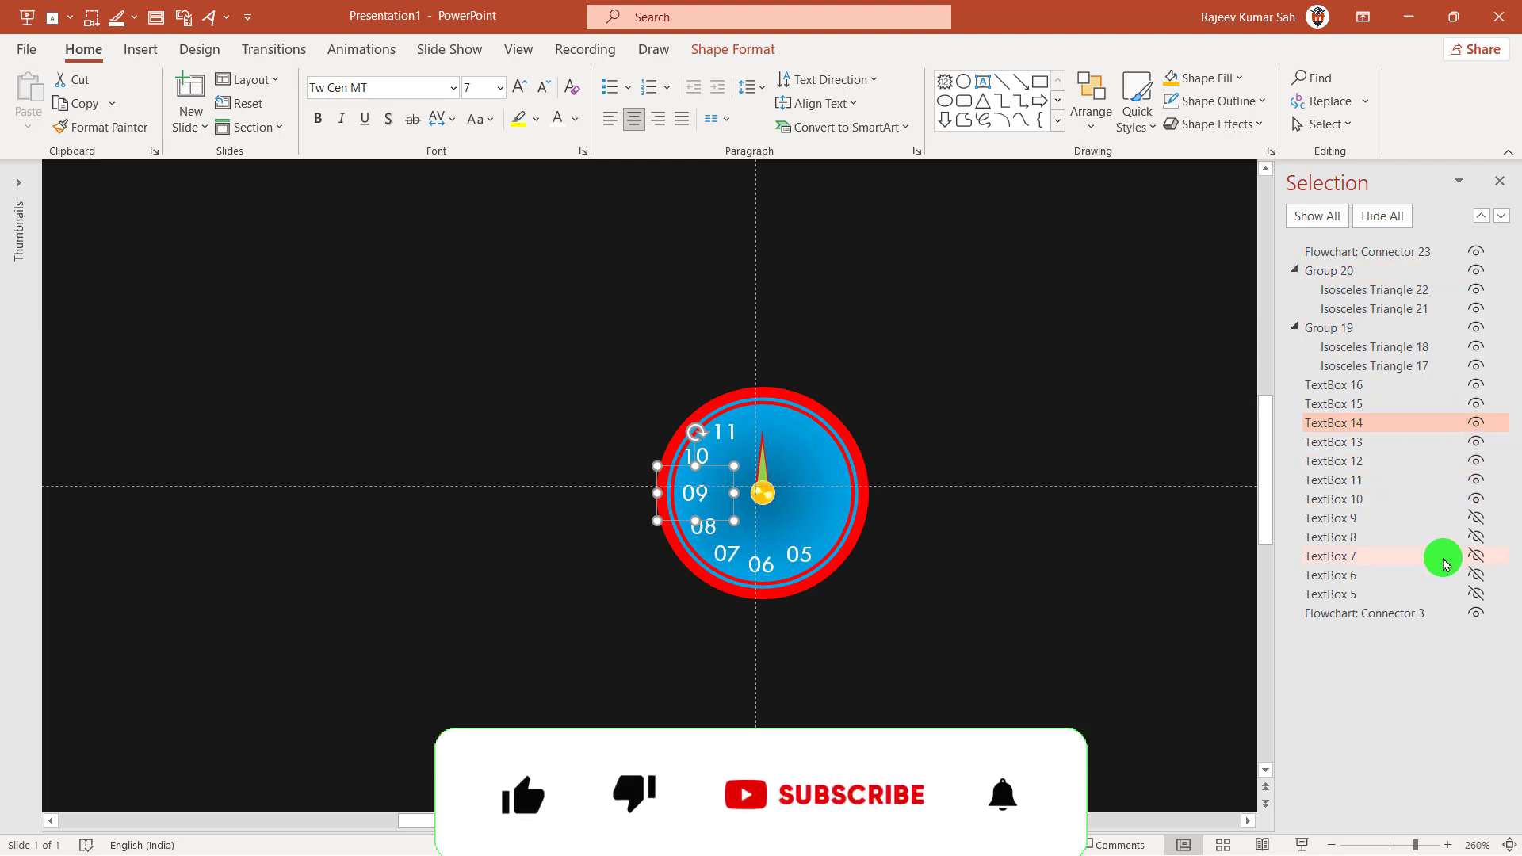
pyautogui.click(1327, 218)
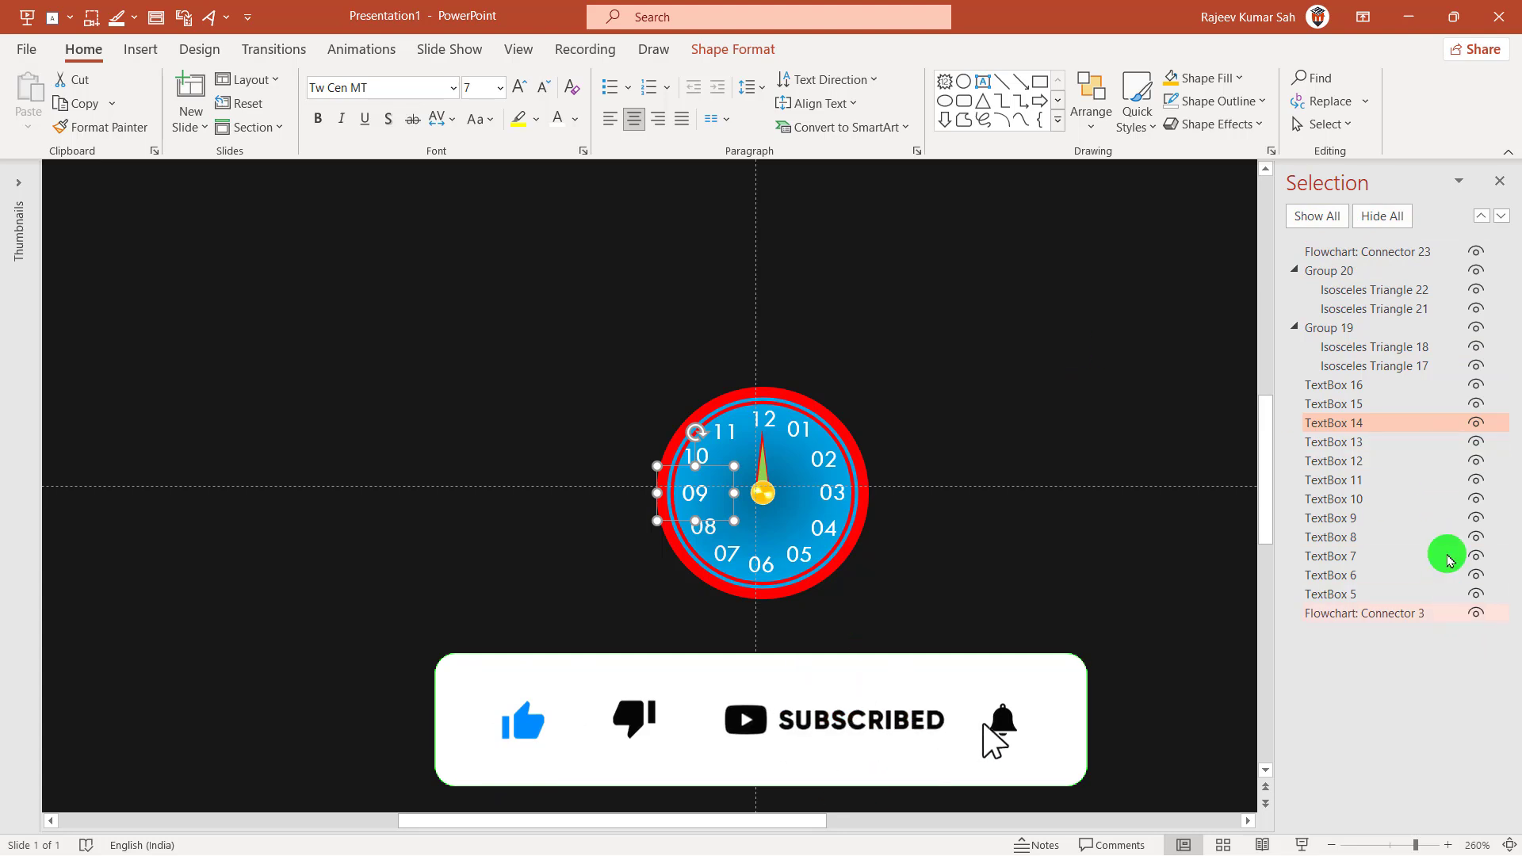
pyautogui.click(1026, 363)
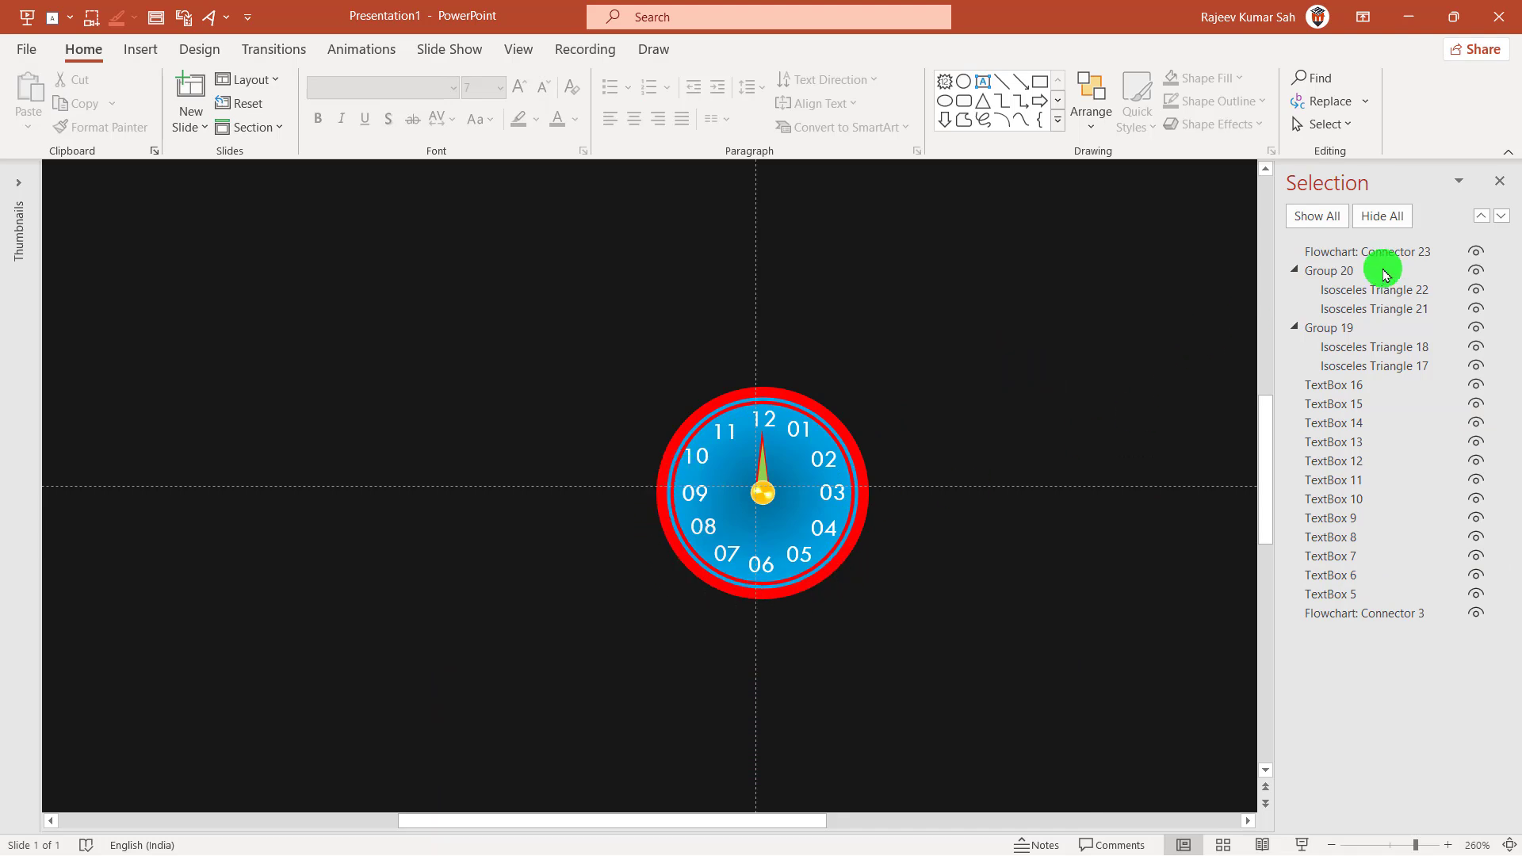
pyautogui.click(1499, 181)
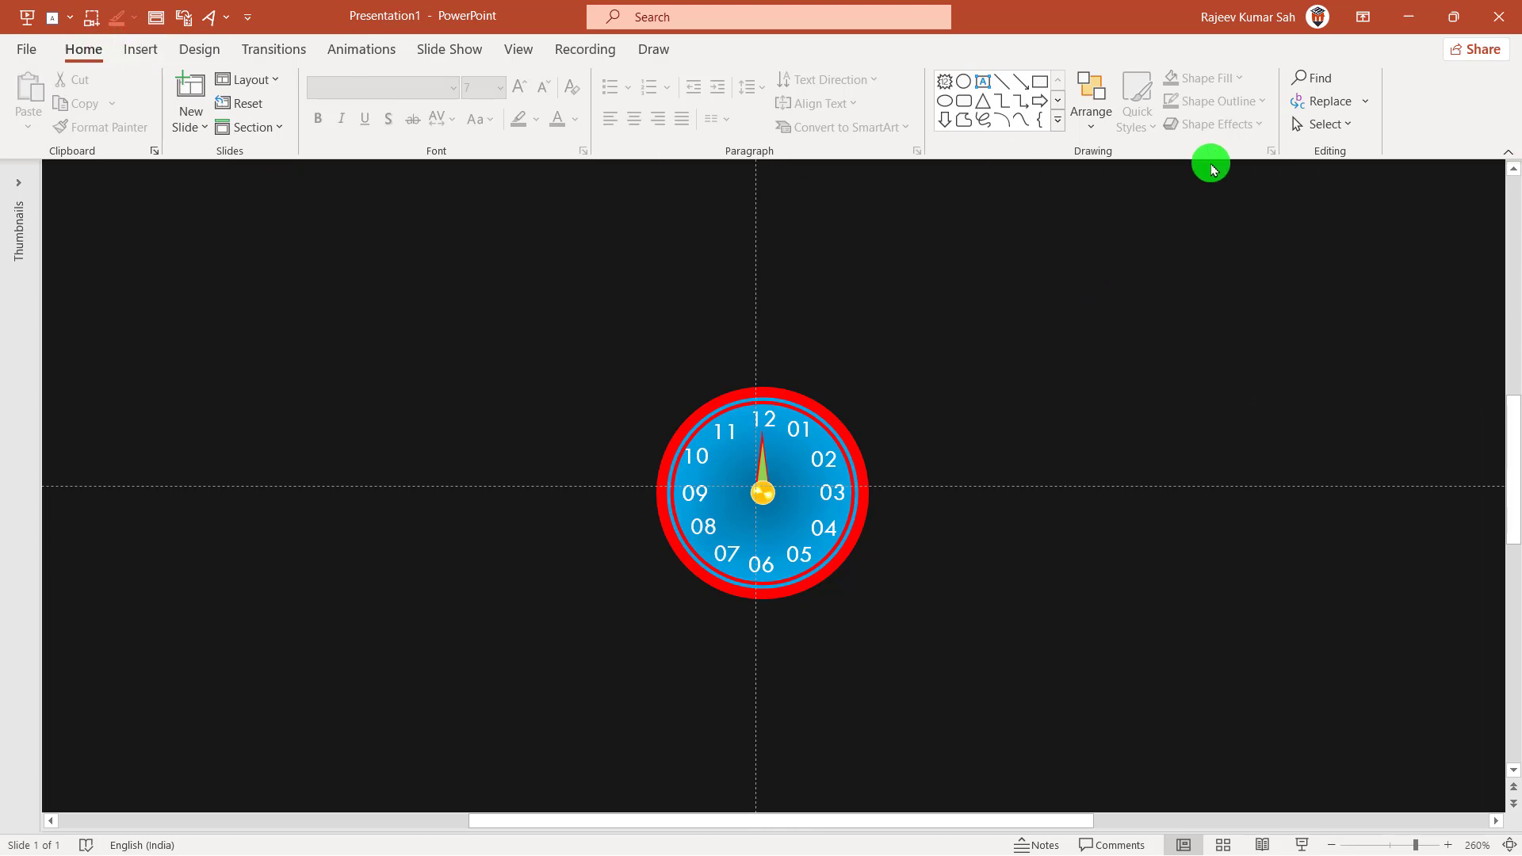
pyautogui.click(1348, 124)
pyautogui.click(1365, 208)
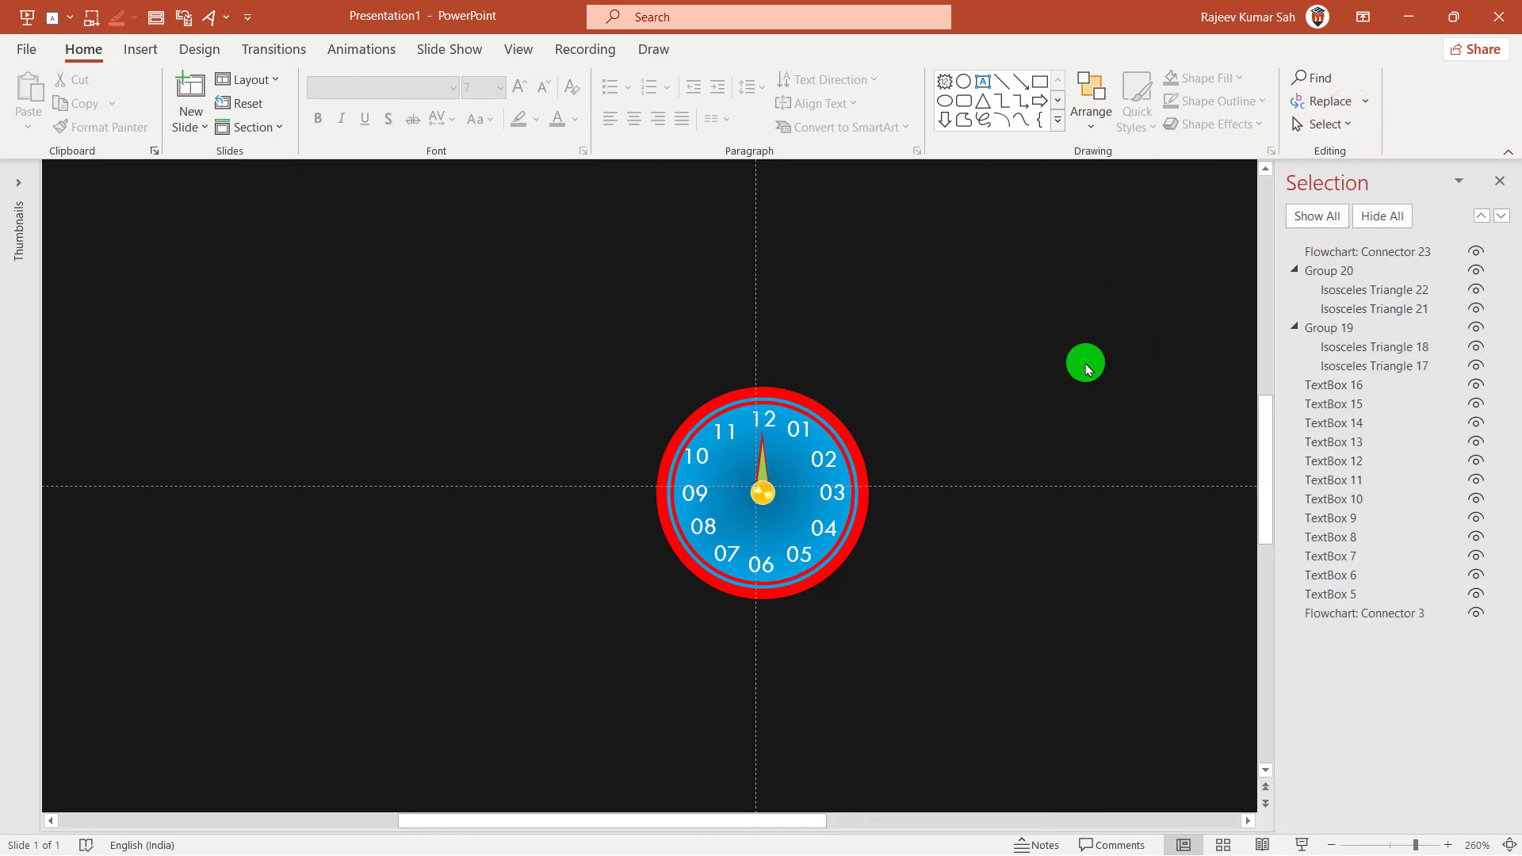
# Select all twelve numeral text boxes 01–12 together in the Selection Pane
pyautogui.click(806, 422)
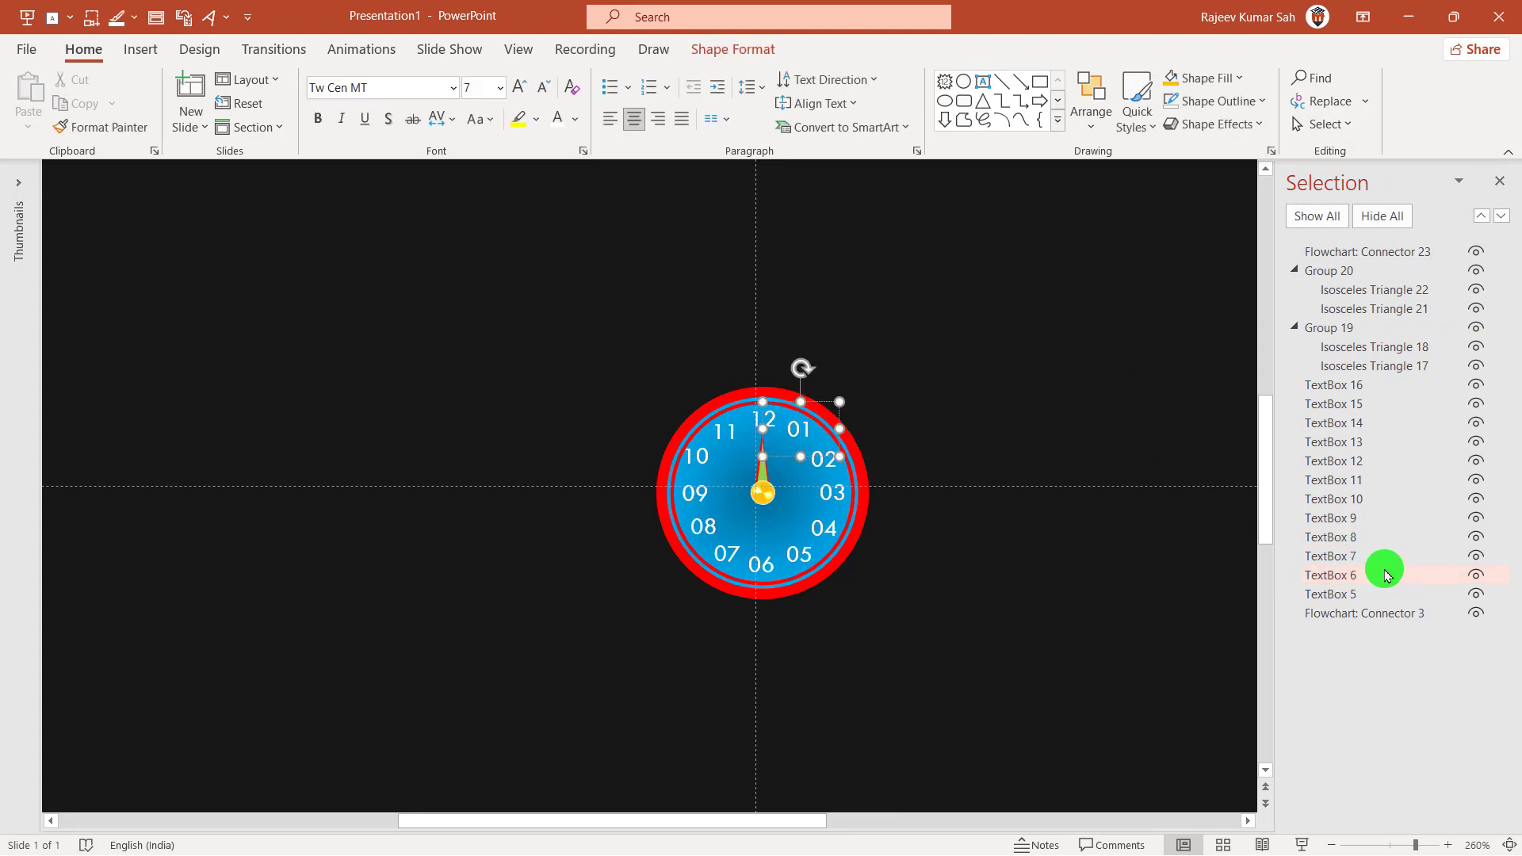
pyautogui.click(1138, 432)
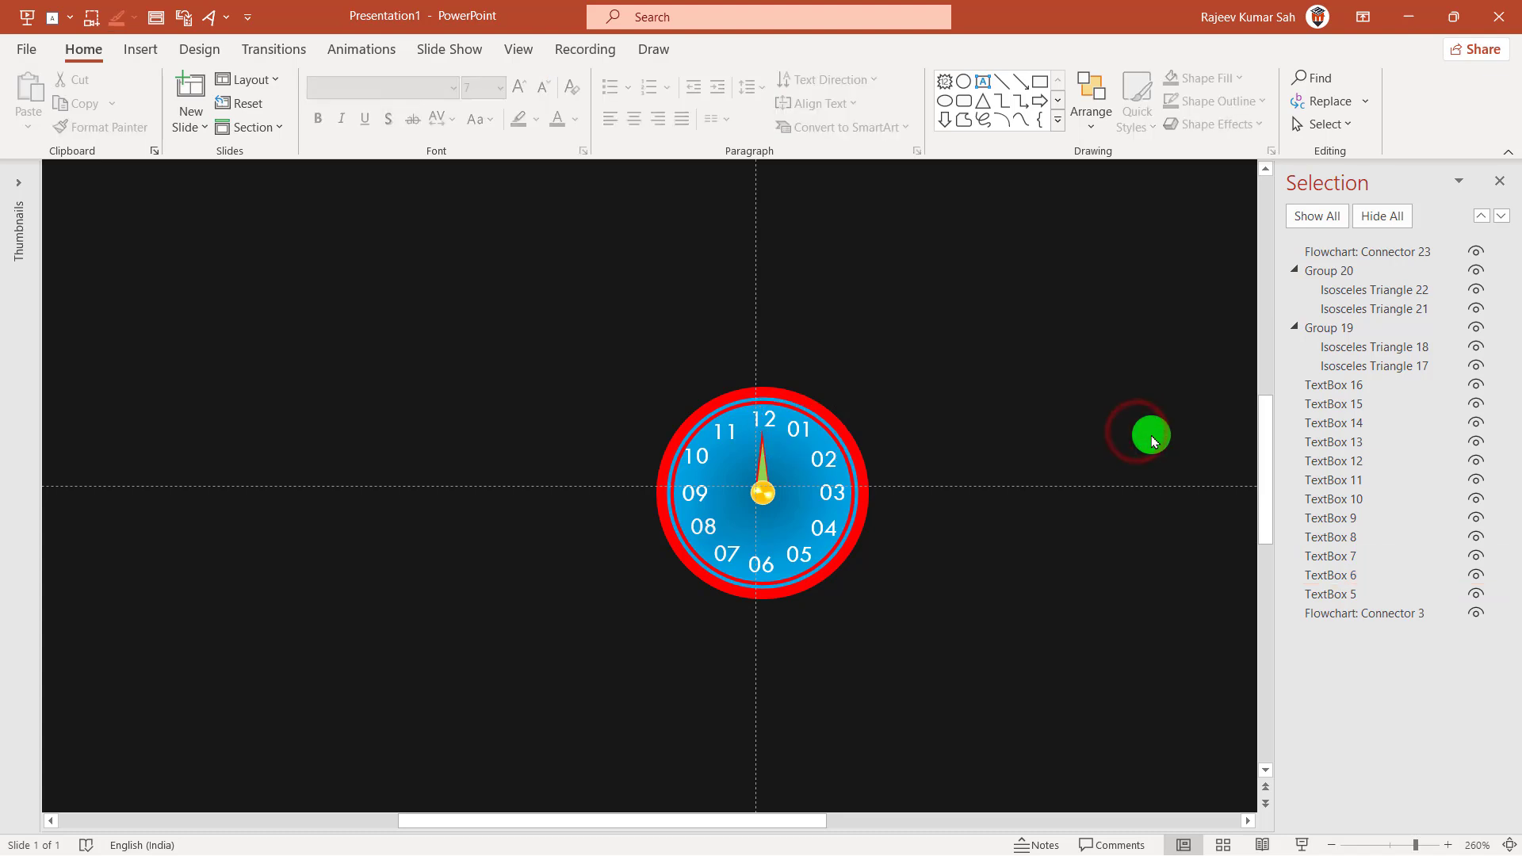
pyautogui.click(1360, 390)
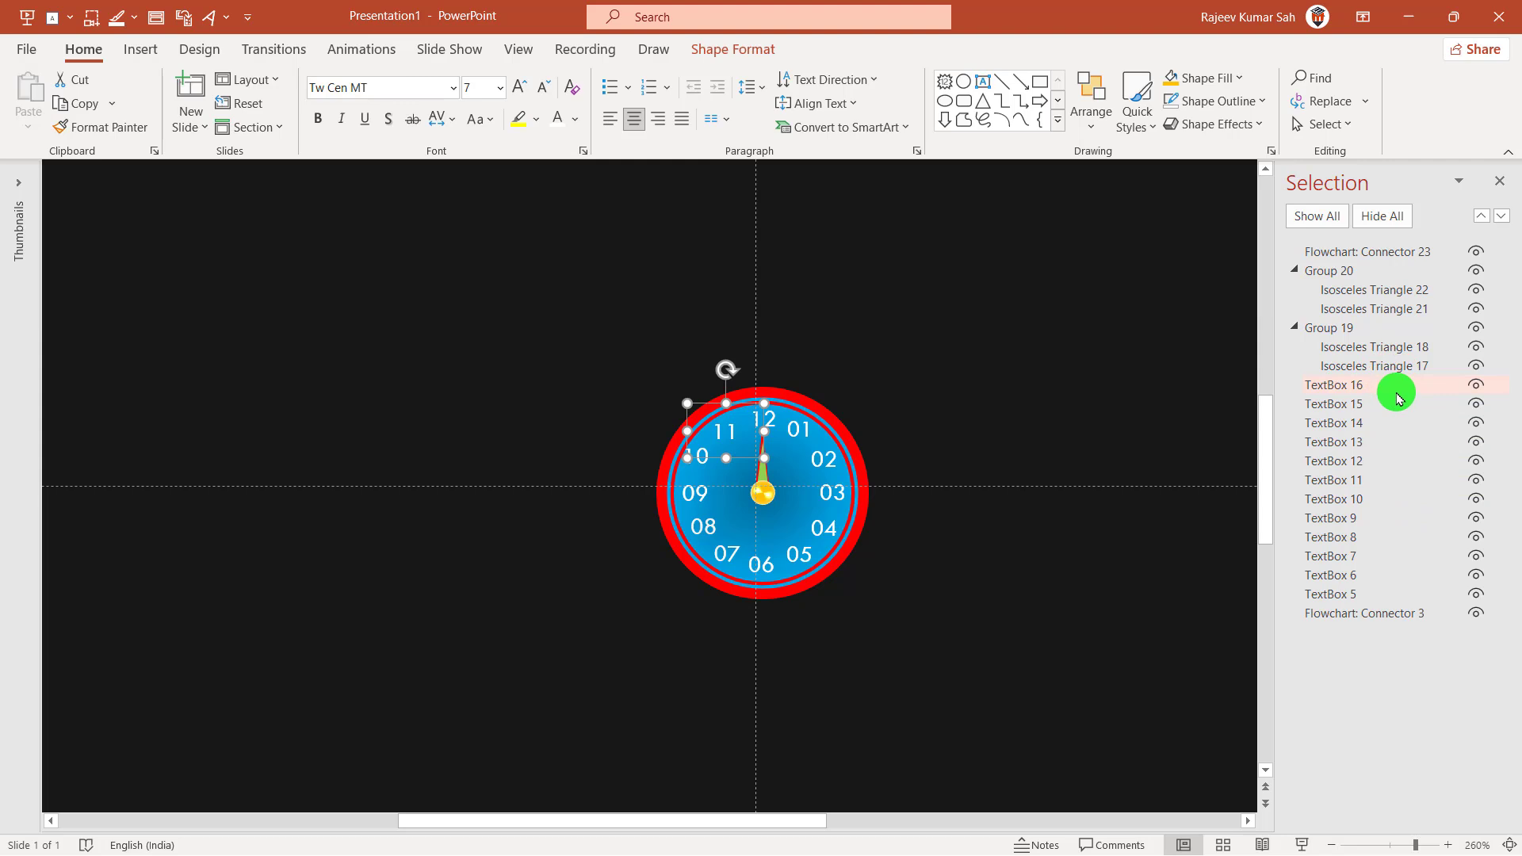
pyautogui.click(1340, 594)
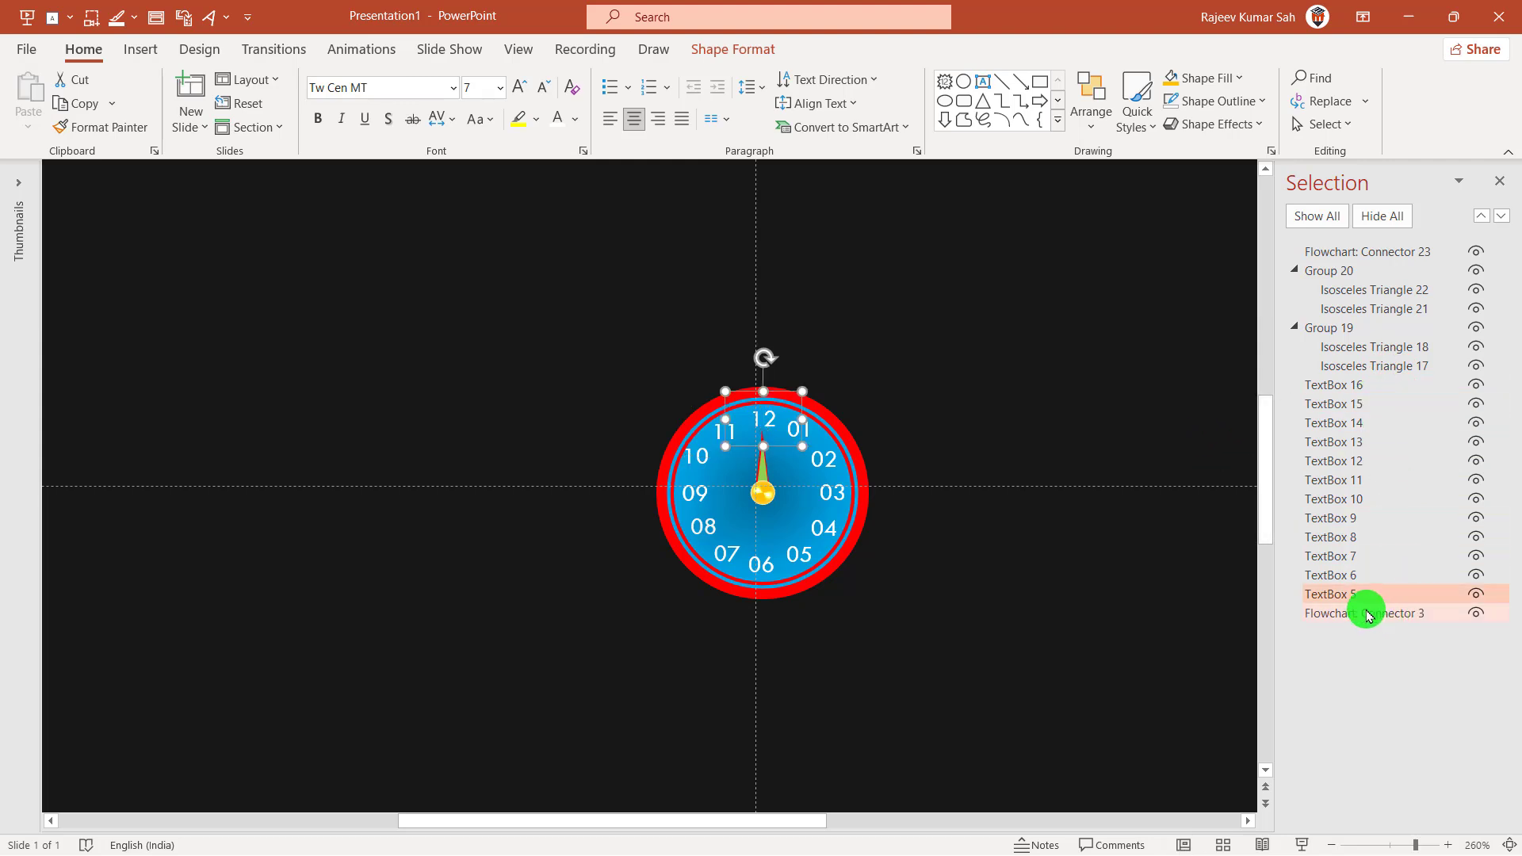
pyautogui.keyDown('ctrl'); pyautogui.click(1368, 576); pyautogui.keyUp('ctrl')
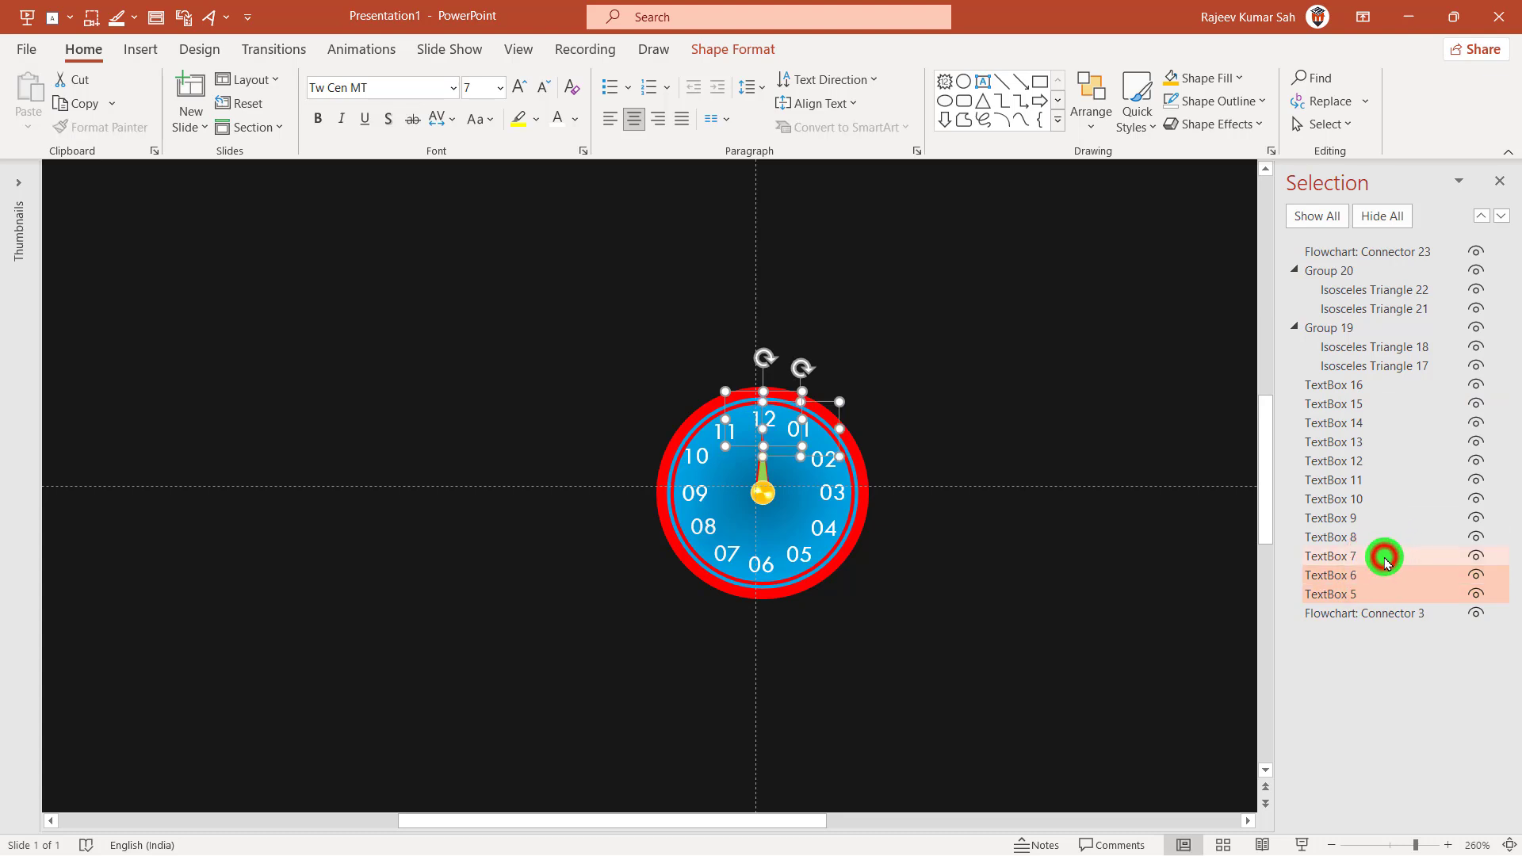
pyautogui.keyDown('ctrl'); pyautogui.click(1386, 557); pyautogui.keyUp('ctrl')
pyautogui.keyDown('ctrl'); pyautogui.click(1389, 537); pyautogui.keyUp('ctrl')
pyautogui.keyDown('ctrl'); pyautogui.click(1388, 519); pyautogui.keyUp('ctrl')
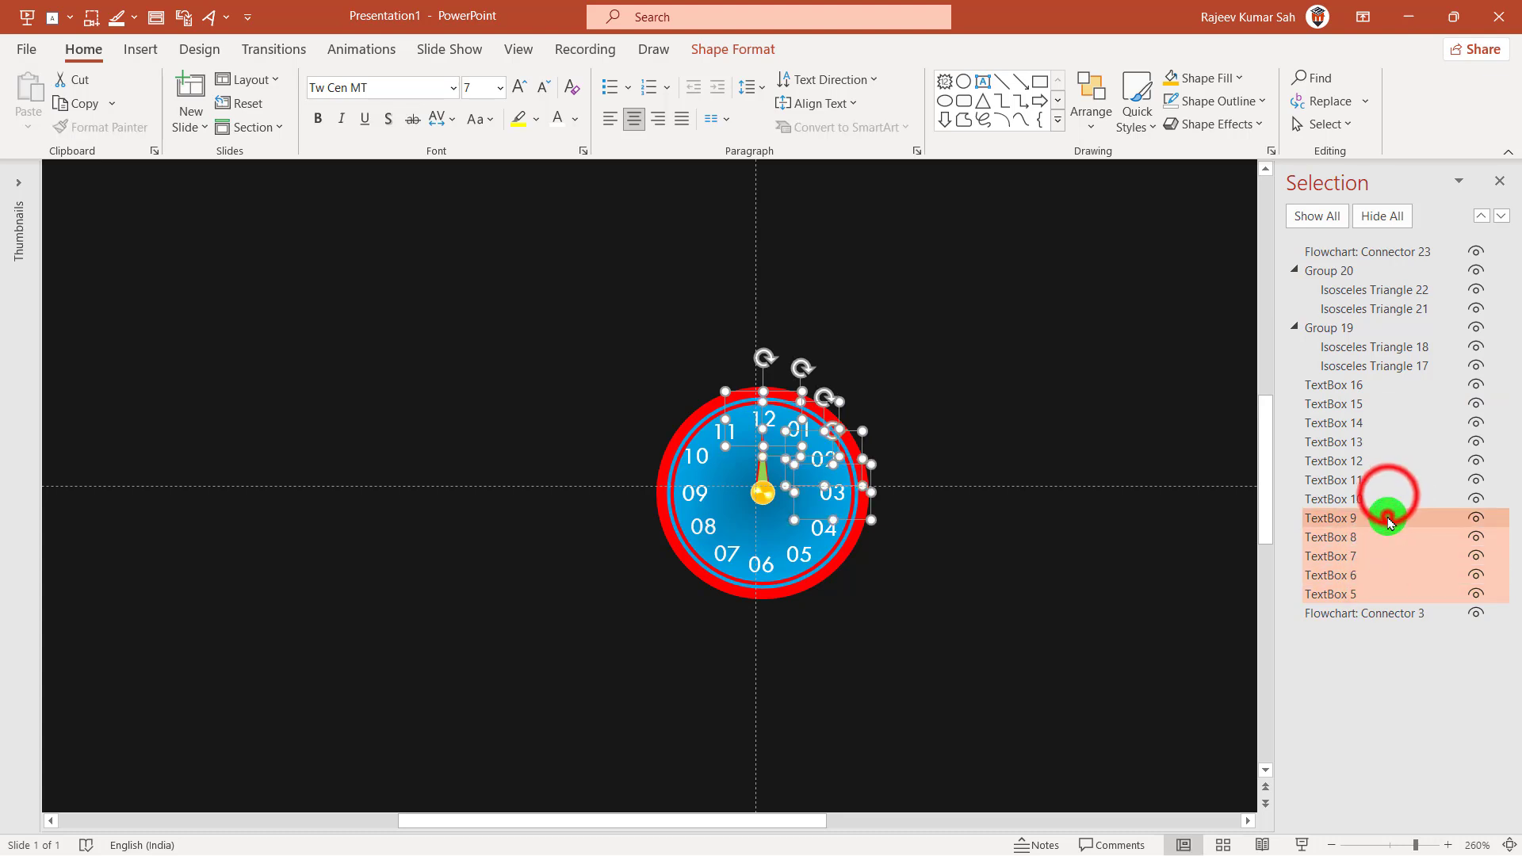
pyautogui.keyDown('ctrl'); pyautogui.click(1388, 499); pyautogui.keyUp('ctrl')
pyautogui.keyDown('ctrl'); pyautogui.click(1389, 479); pyautogui.keyUp('ctrl')
pyautogui.keyDown('ctrl'); pyautogui.click(1393, 460); pyautogui.keyUp('ctrl')
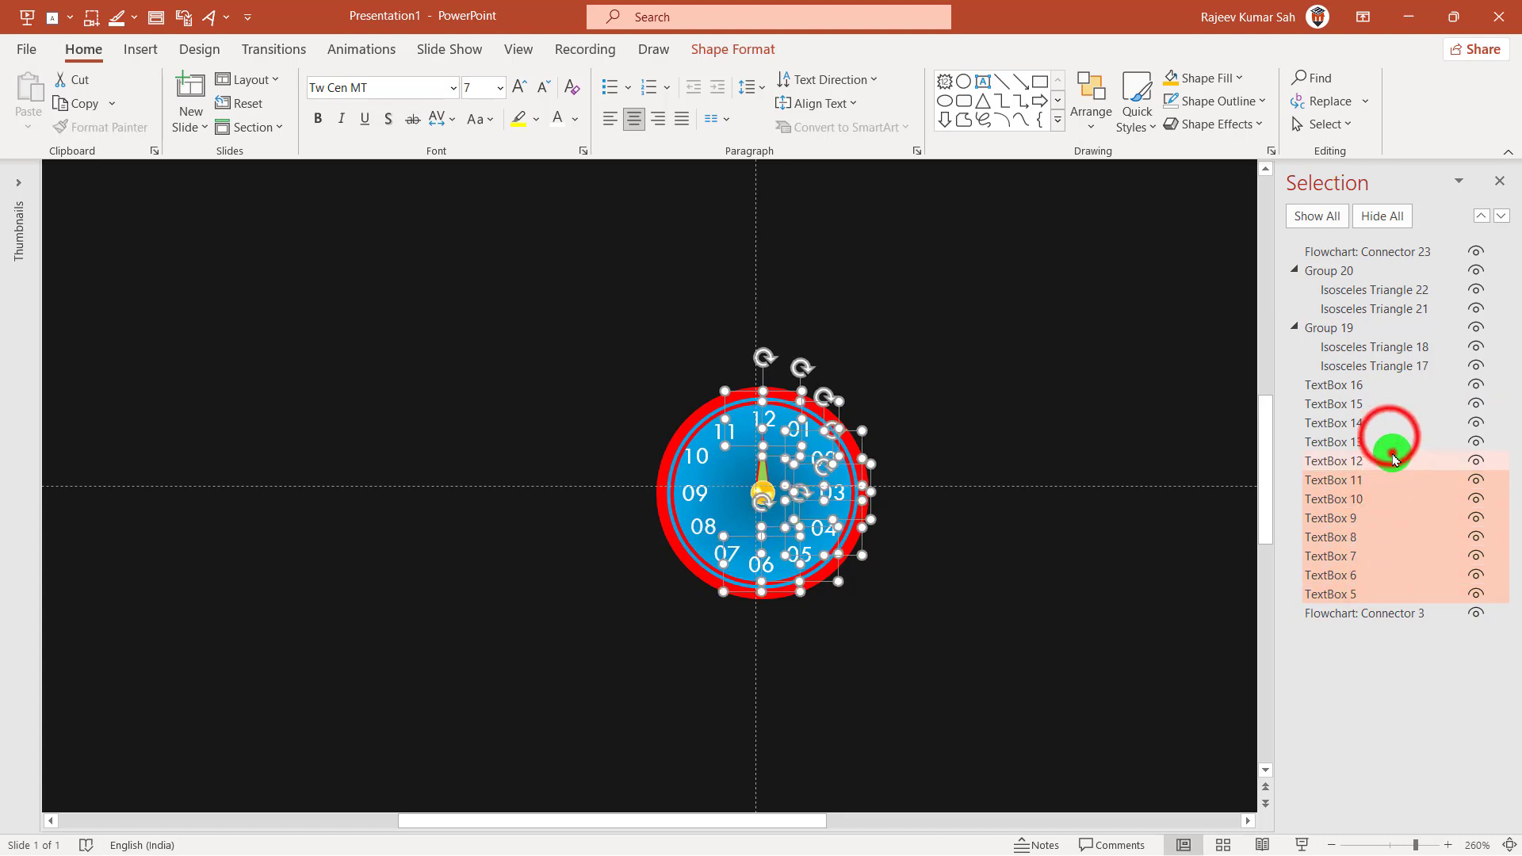
pyautogui.keyDown('ctrl'); pyautogui.click(1391, 441); pyautogui.keyUp('ctrl')
pyautogui.keyDown('ctrl'); pyautogui.click(1391, 423); pyautogui.keyUp('ctrl')
pyautogui.keyDown('ctrl'); pyautogui.click(1391, 404); pyautogui.keyUp('ctrl')
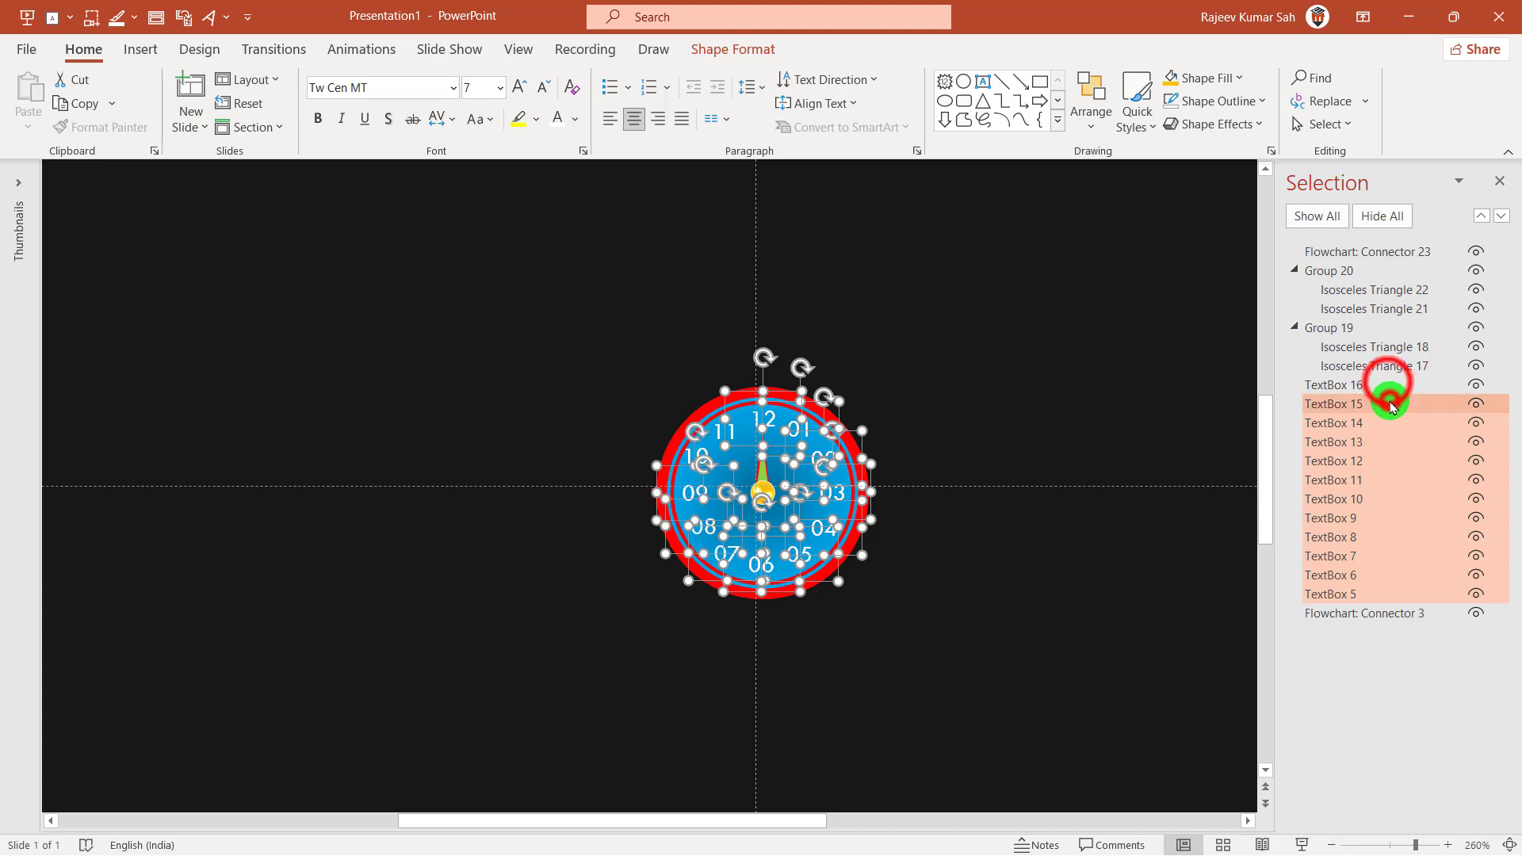
pyautogui.keyDown('ctrl'); pyautogui.click(1389, 385); pyautogui.keyUp('ctrl')
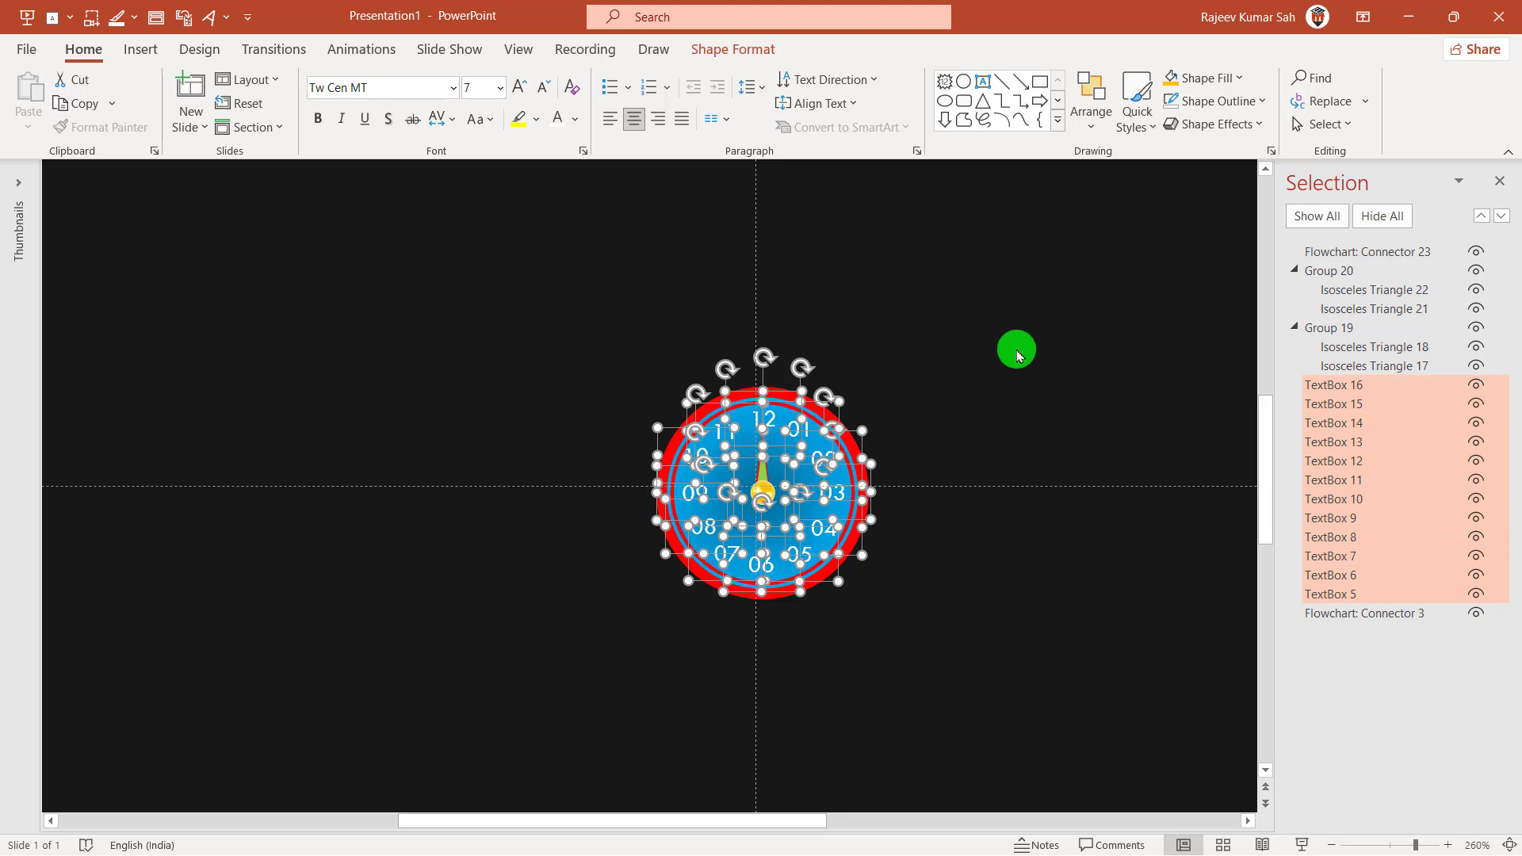
# Group the selected numerals with Ctrl+G into a single group, Group 24
pyautogui.hotkey('ctrl', 'g')
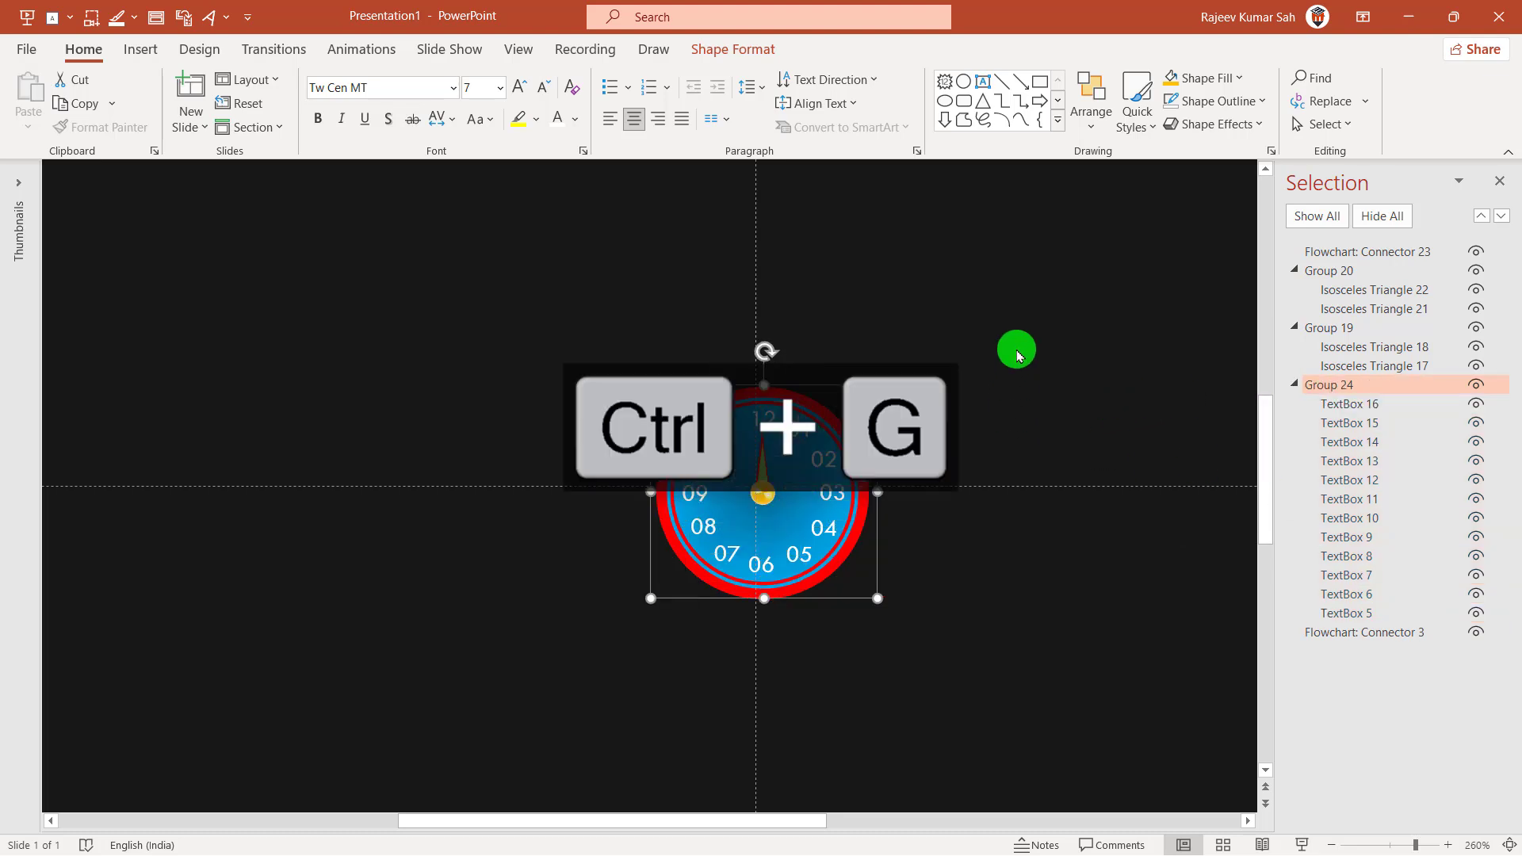
pyautogui.click(1019, 355)
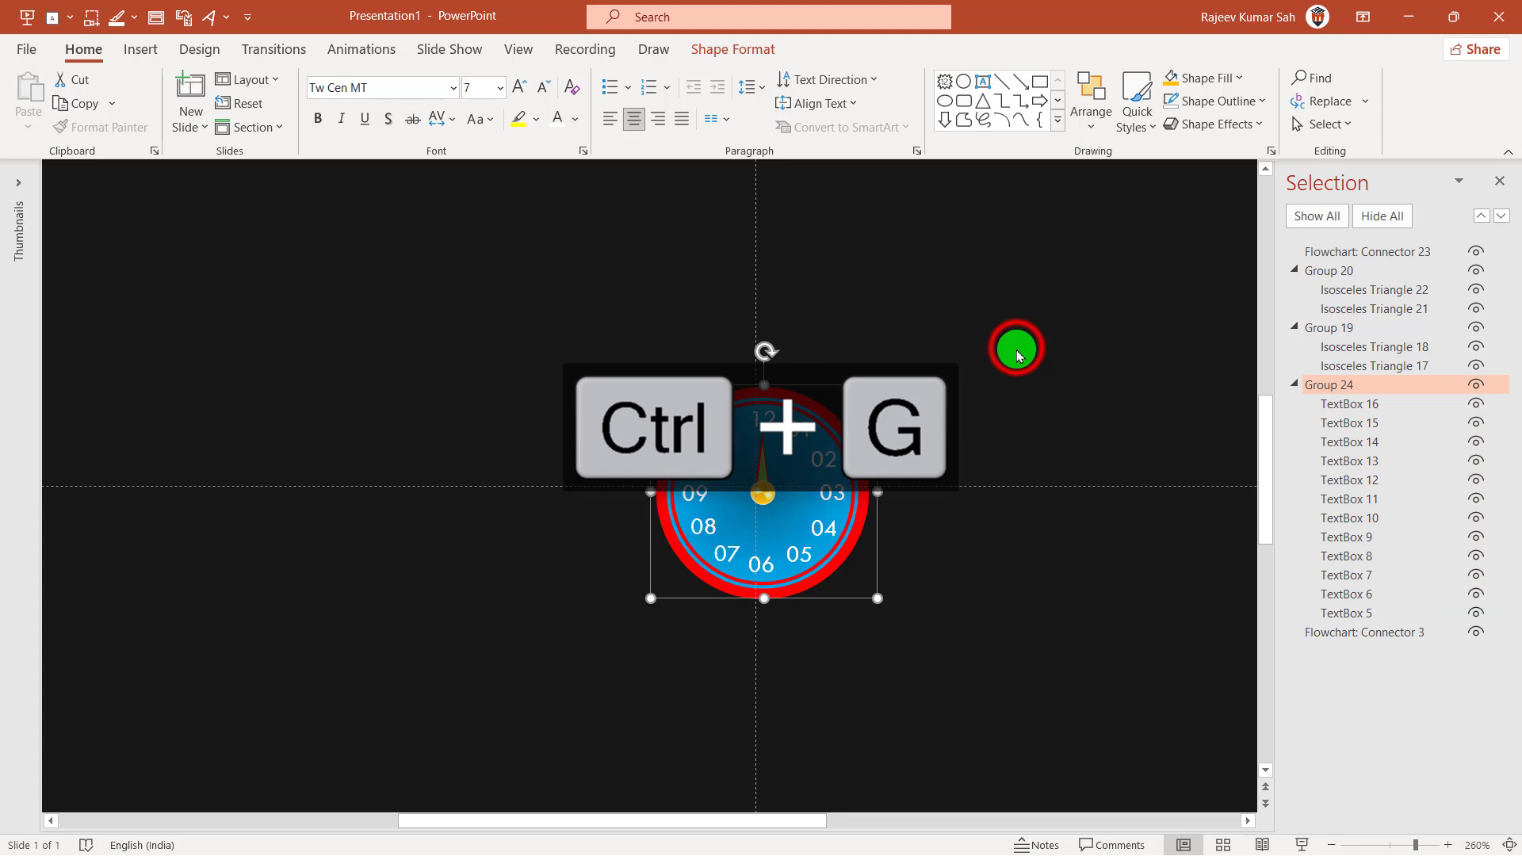
pyautogui.click(802, 437)
# Center the numeral group, dial and hand horizontally and vertically, and close the Selection Pane
pyautogui.moveTo(397, 286); pyautogui.dragTo(1072, 749)
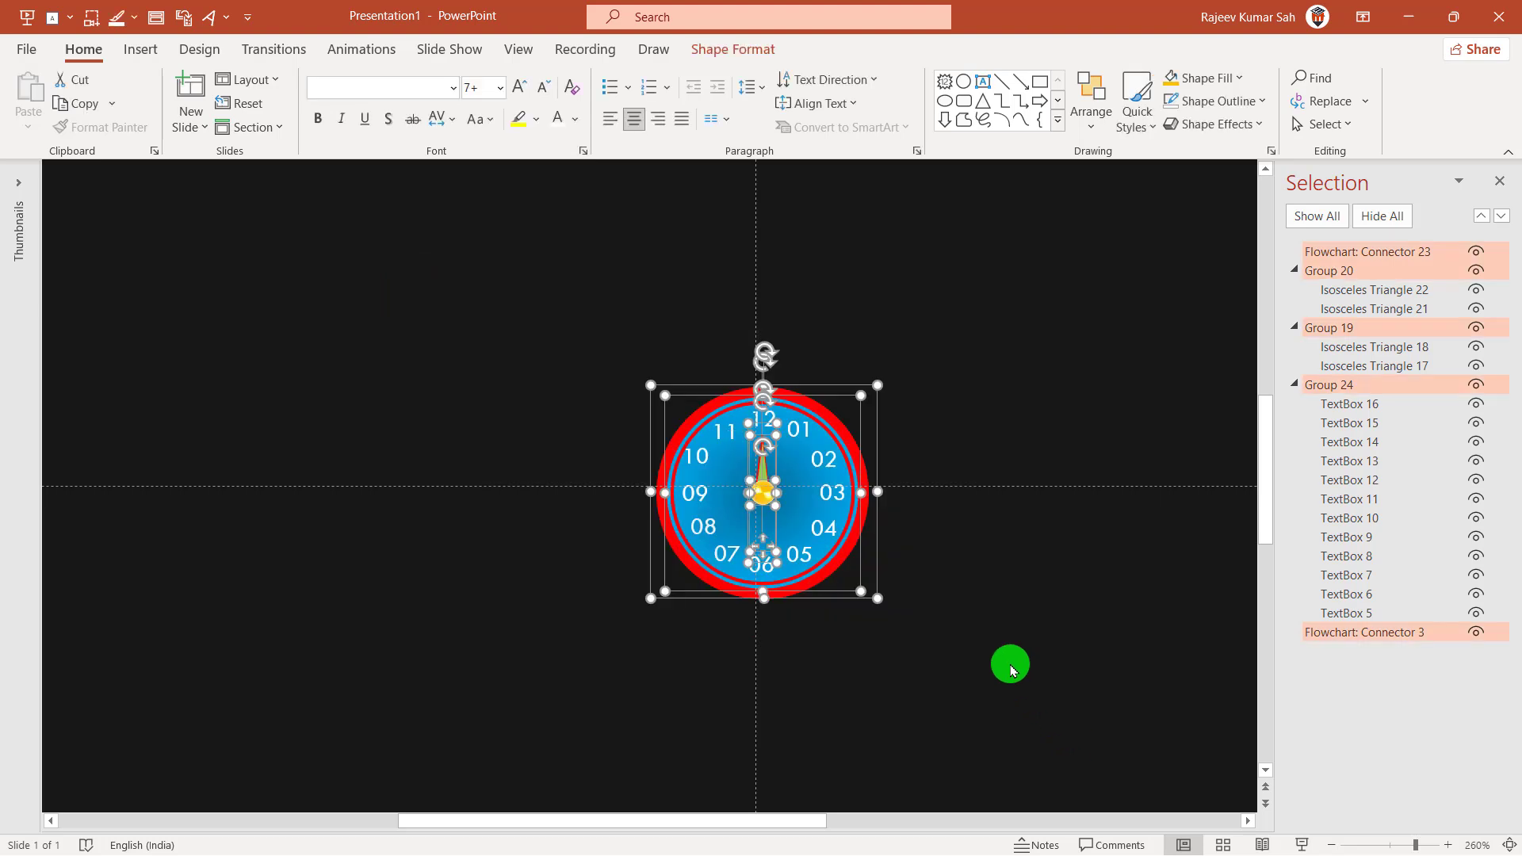
pyautogui.click(713, 62)
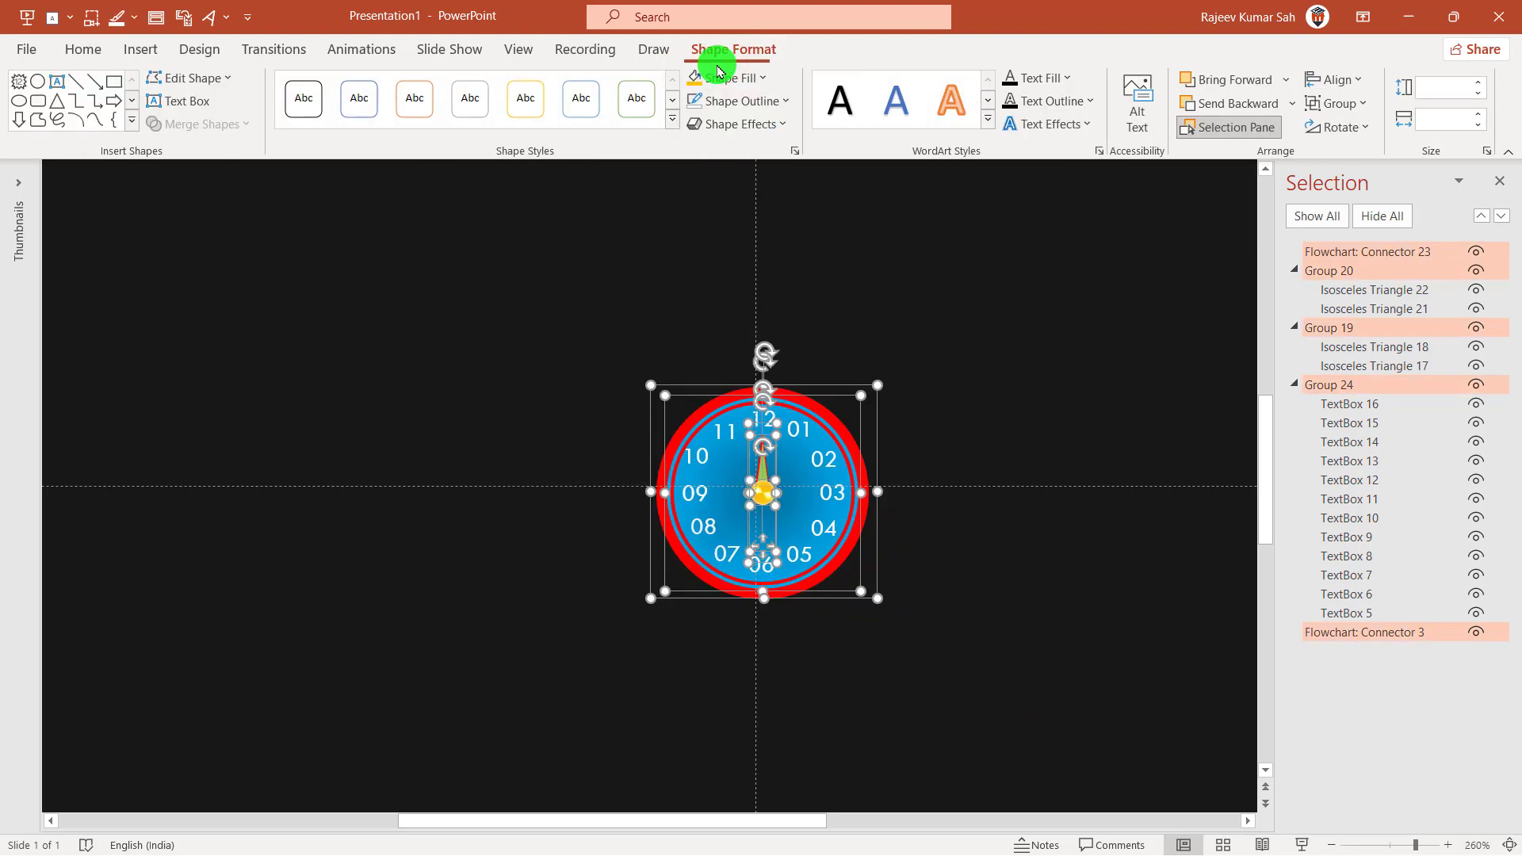
pyautogui.click(1335, 79)
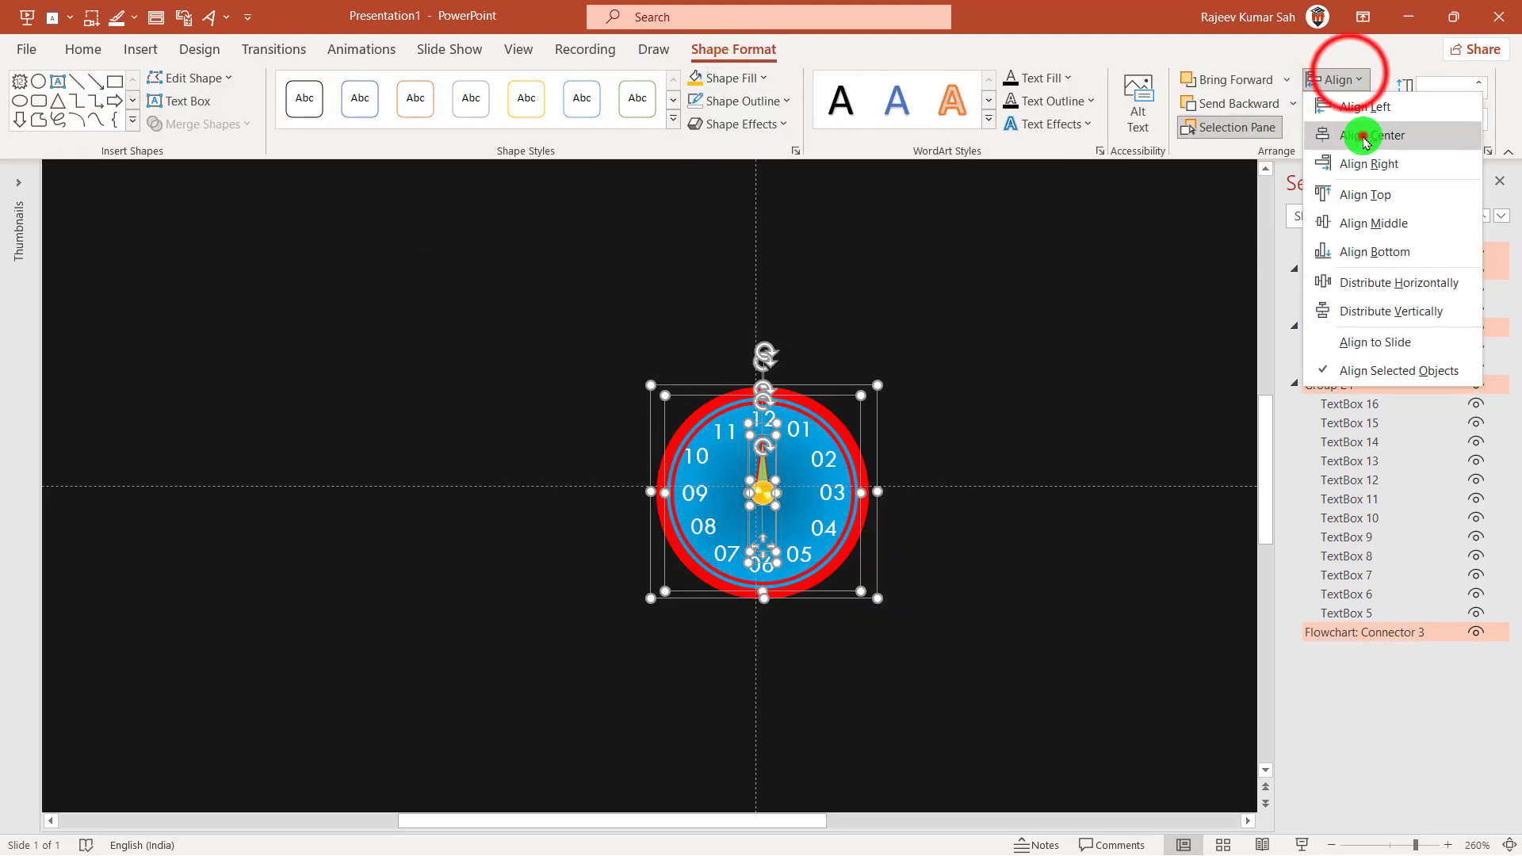
pyautogui.click(1363, 134)
pyautogui.click(1336, 79)
pyautogui.click(1366, 222)
pyautogui.click(1046, 339)
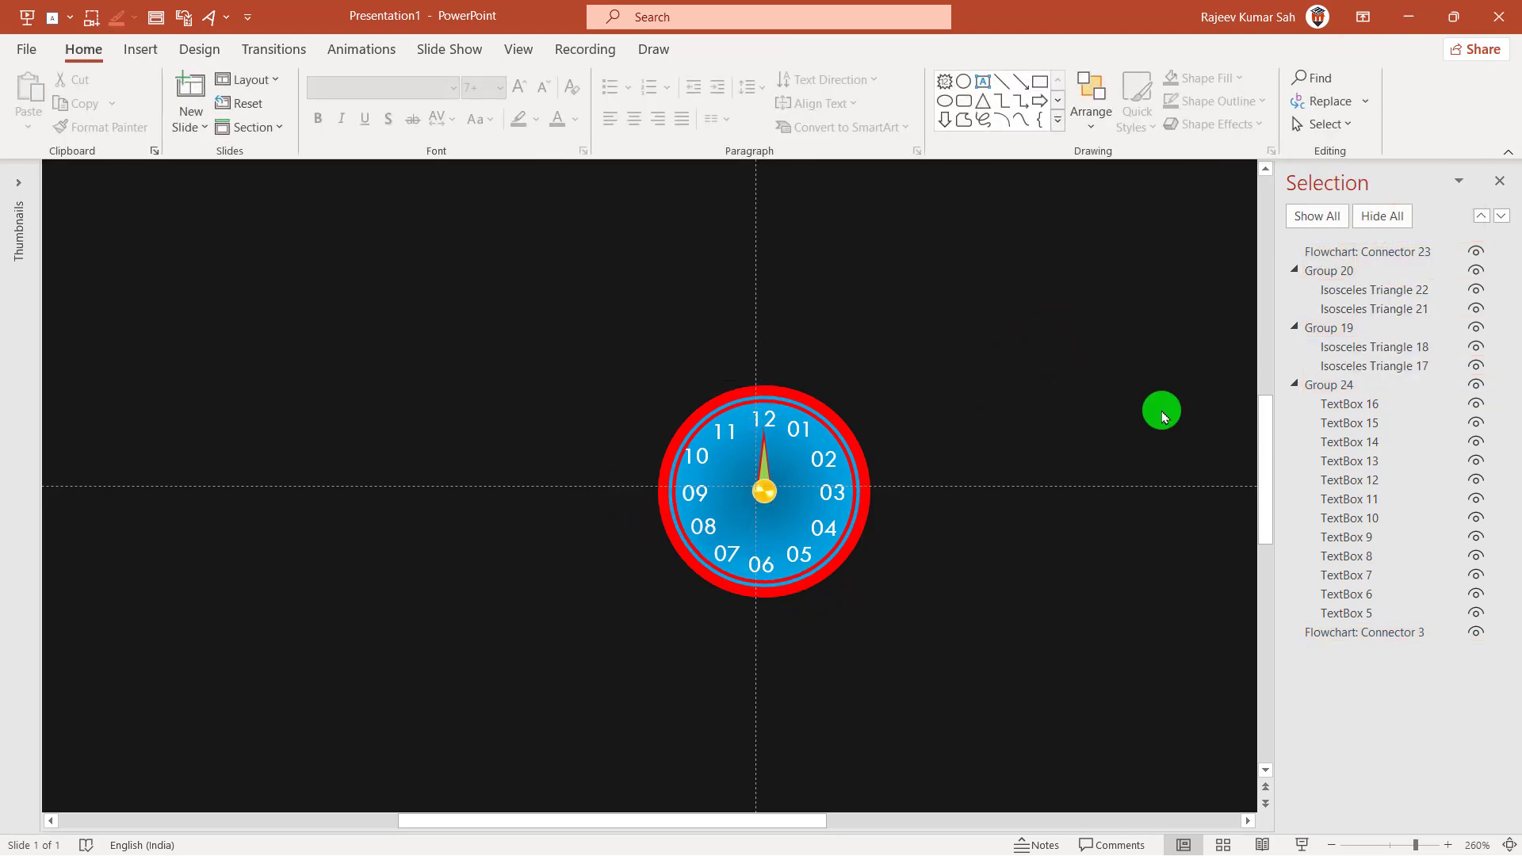
pyautogui.click(1499, 181)
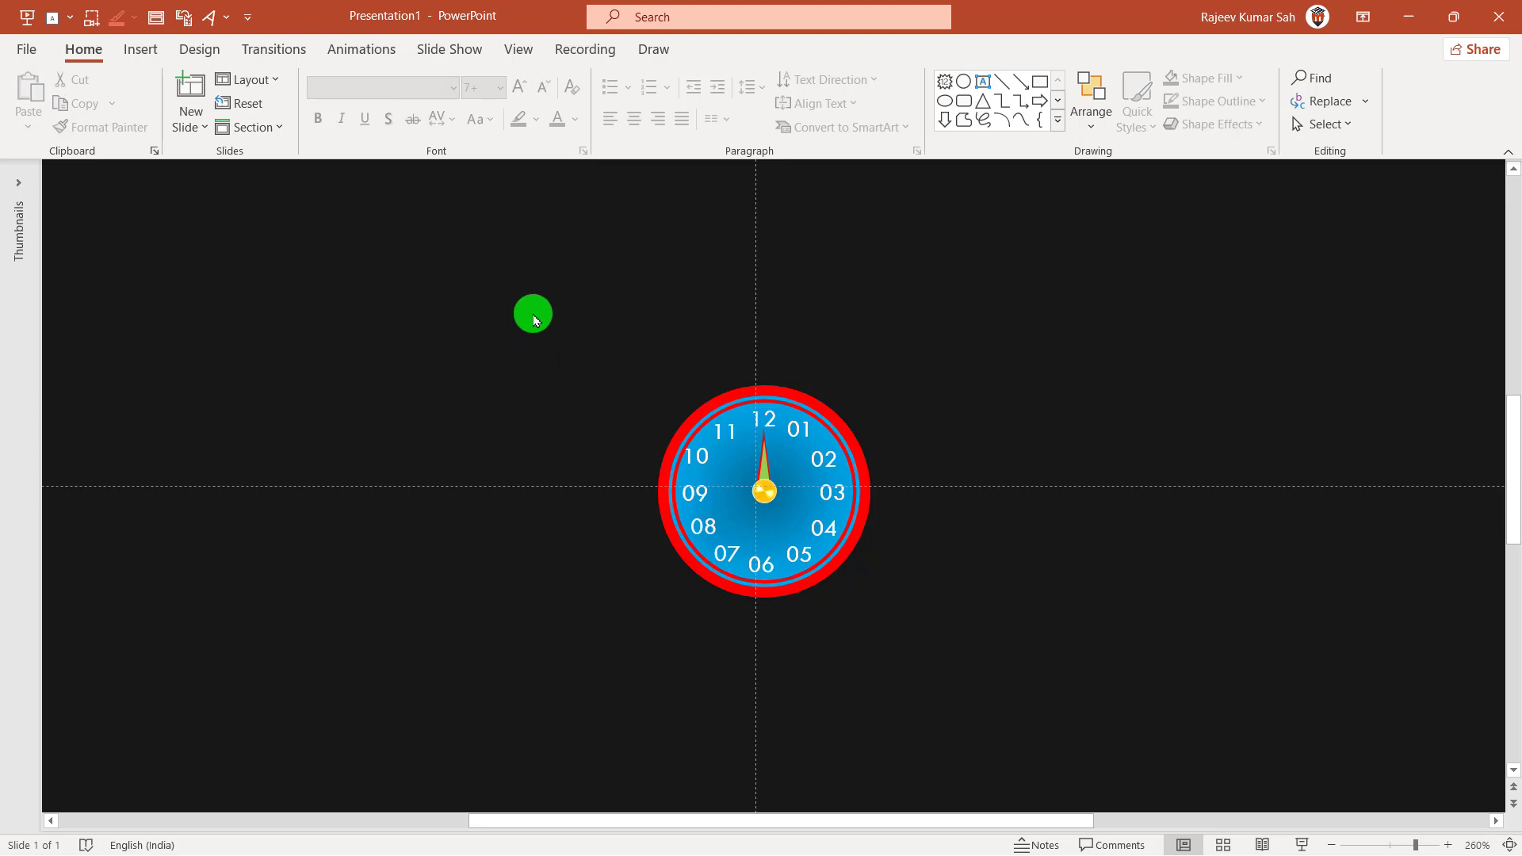
pyautogui.moveTo(533, 317); pyautogui.dragTo(1275, 771)
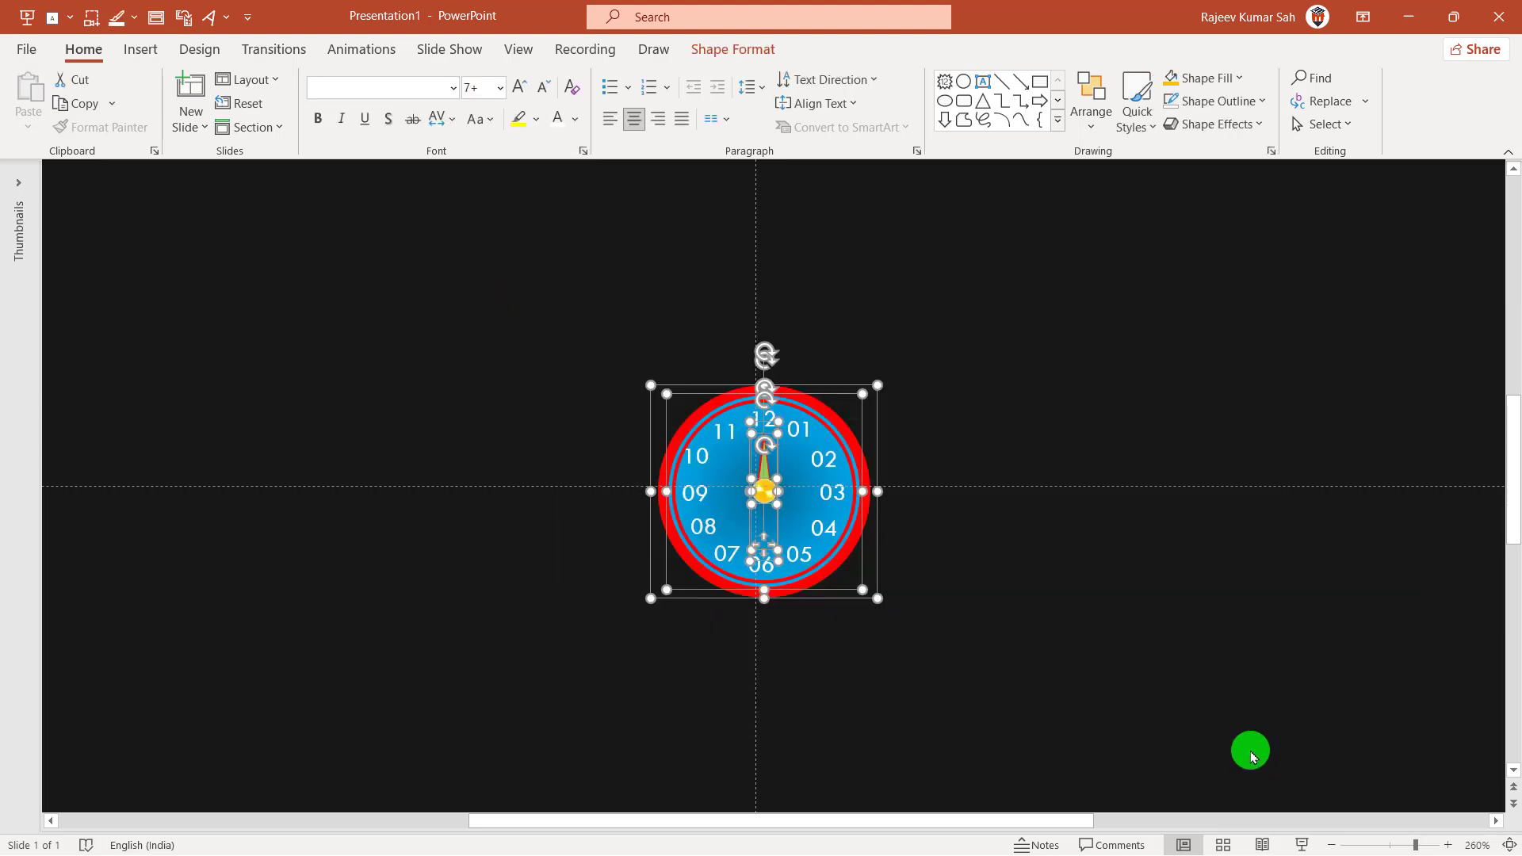
pyautogui.click(888, 612)
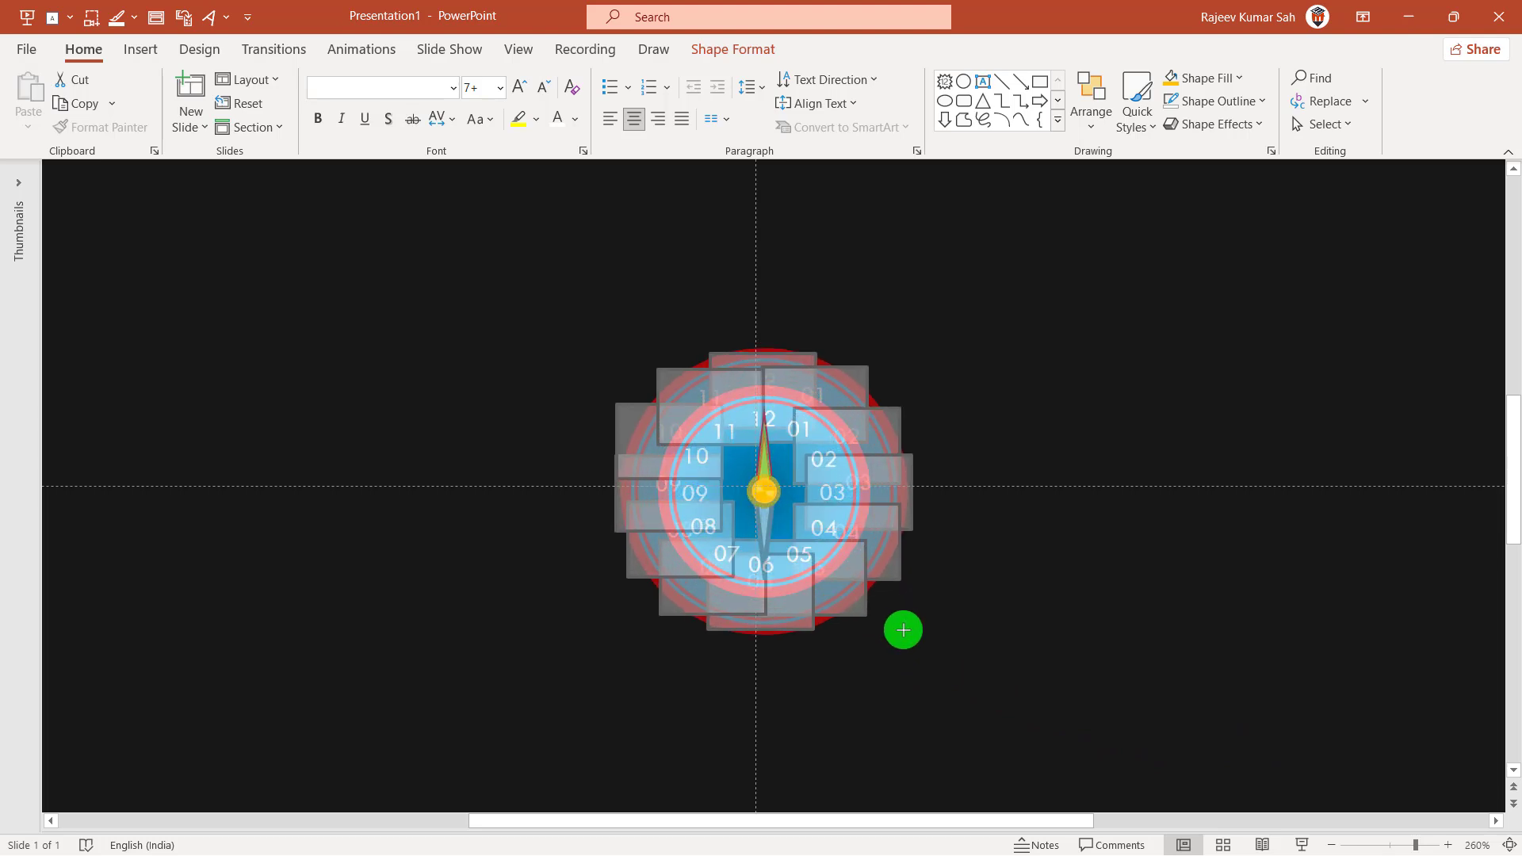
pyautogui.moveTo(880, 605); pyautogui.dragTo(921, 642)
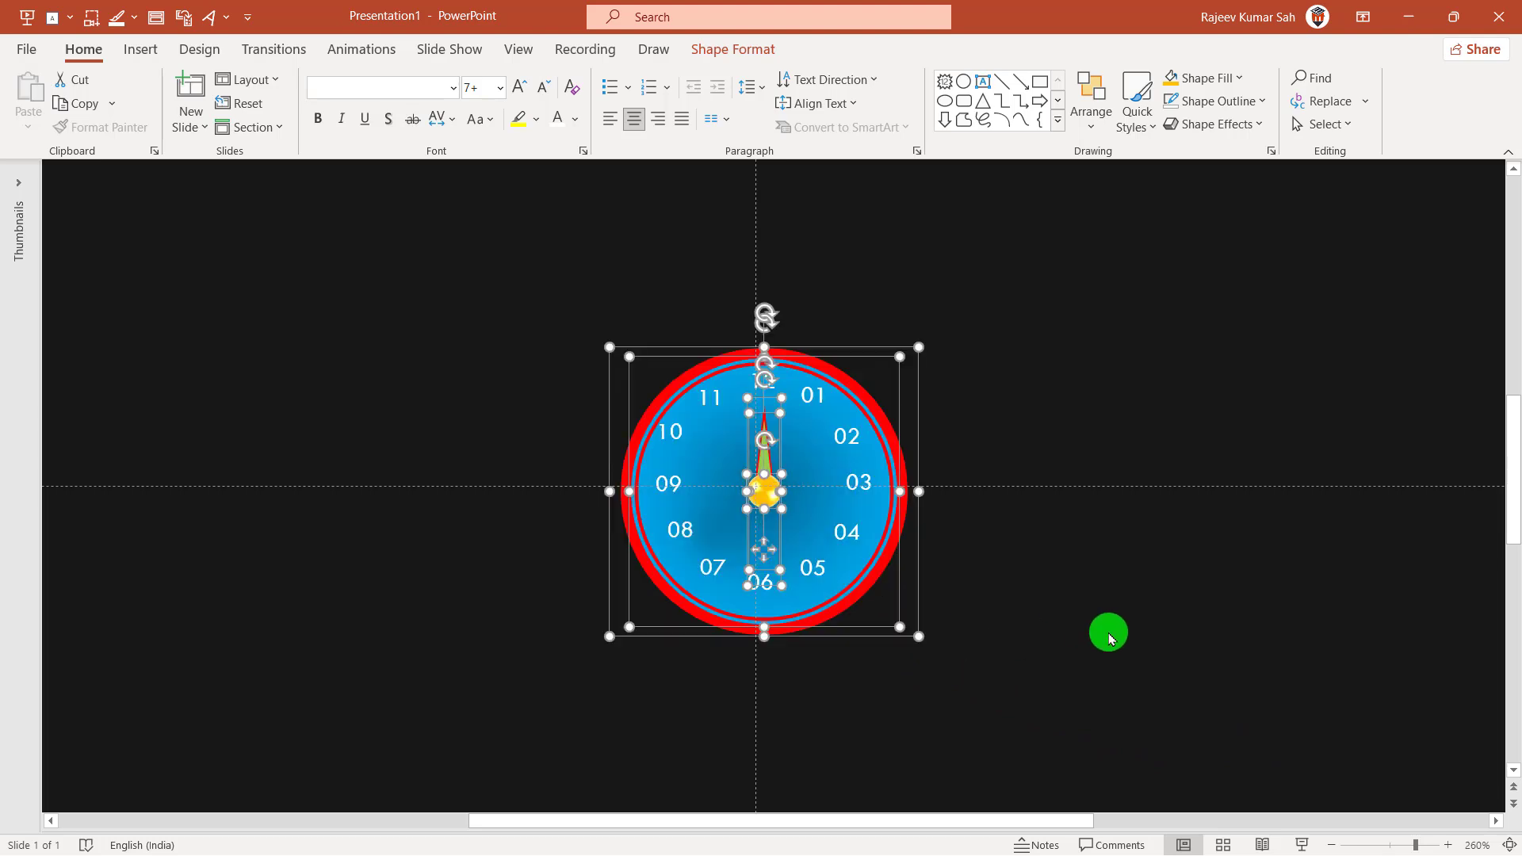
pyautogui.click(519, 89)
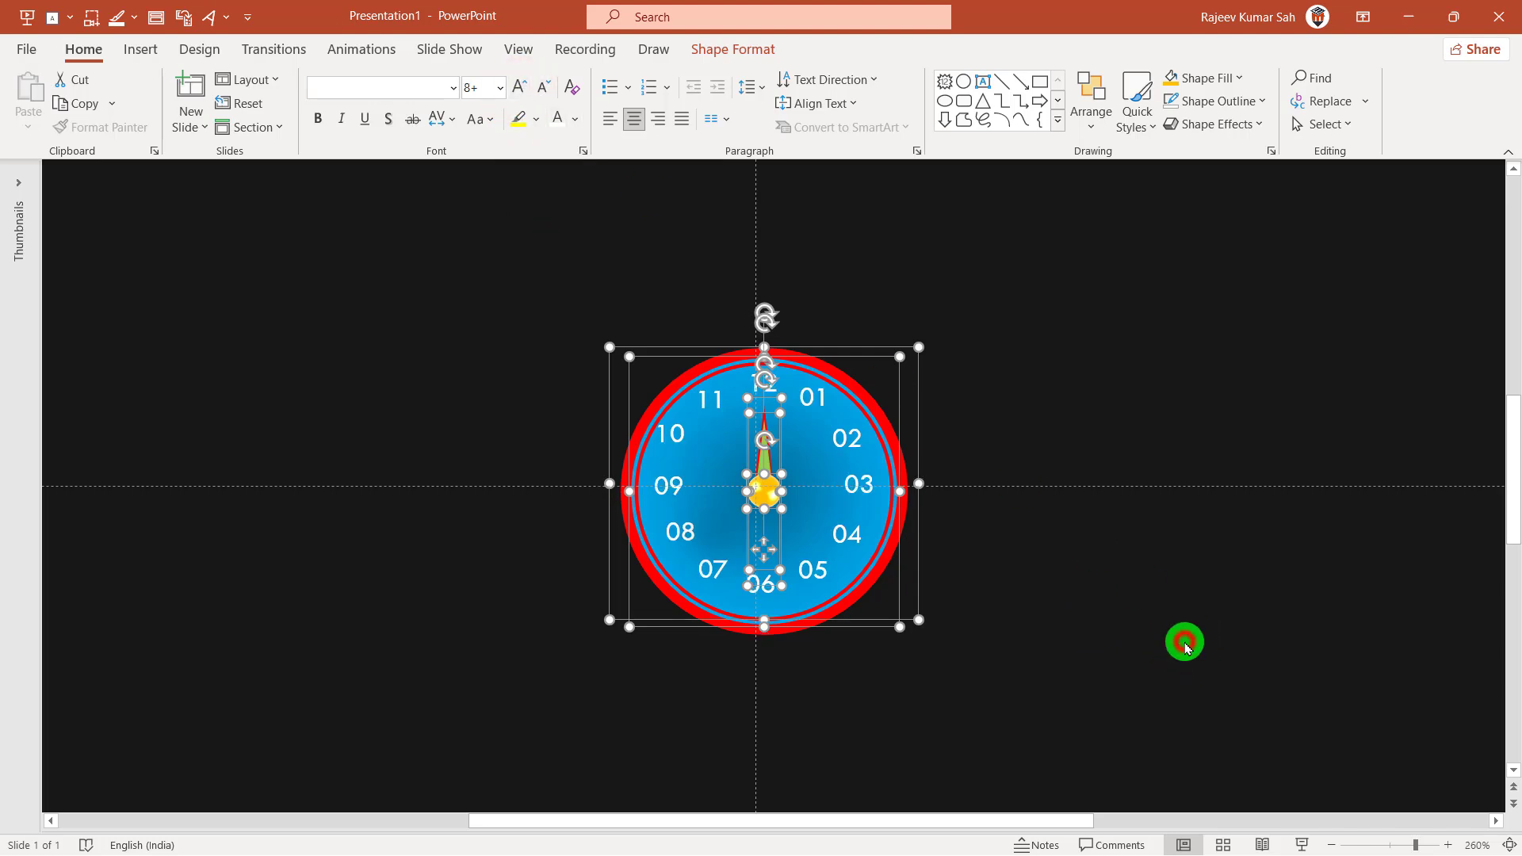
pyautogui.click(1184, 646)
pyautogui.hotkey('ctrl', 'z')
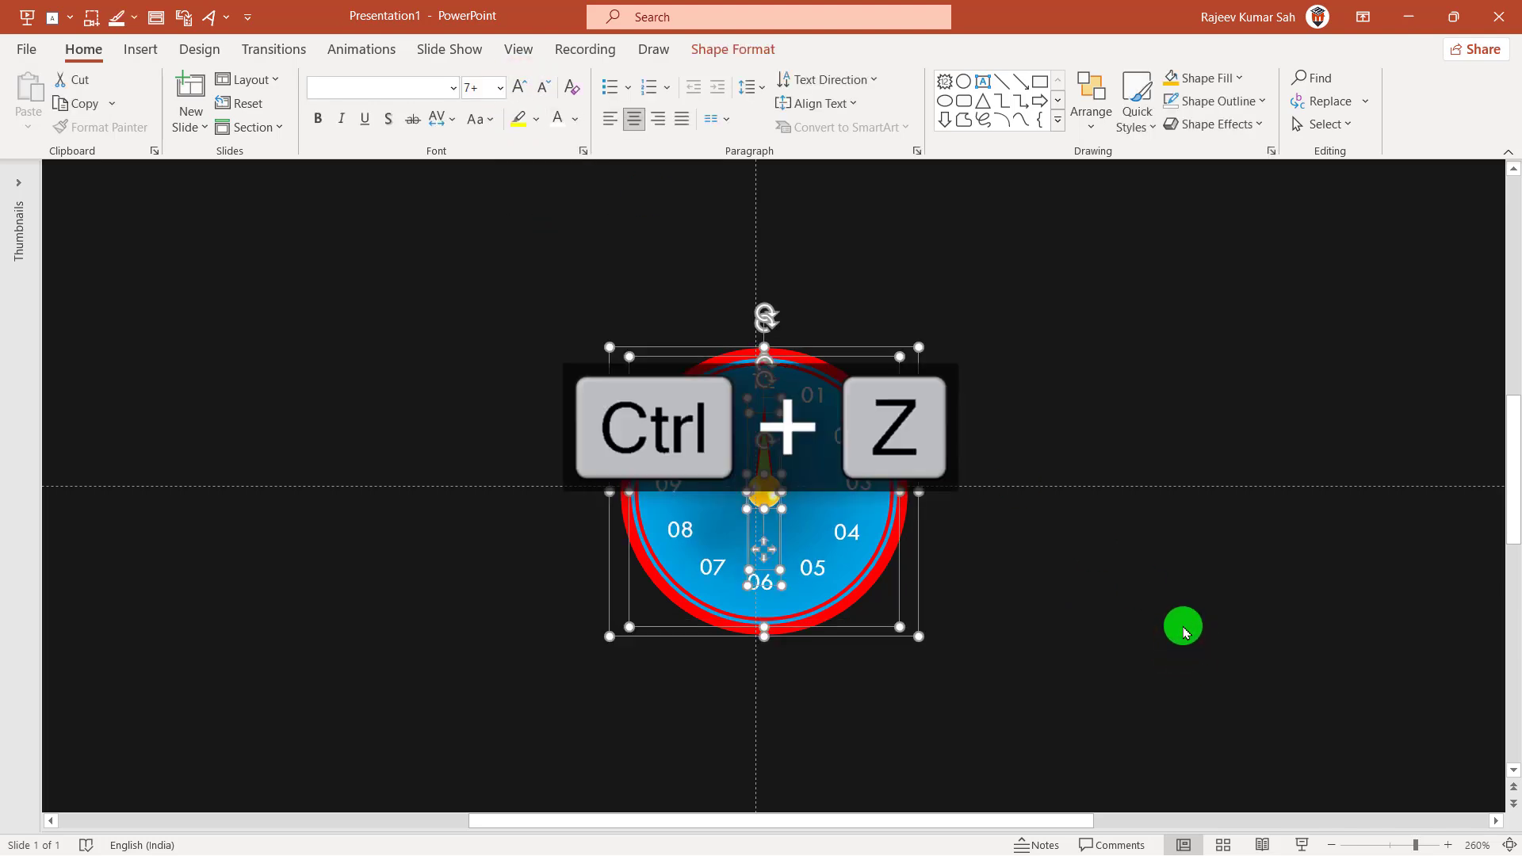
pyautogui.hotkey('ctrl', 'z')
pyautogui.click(1184, 632)
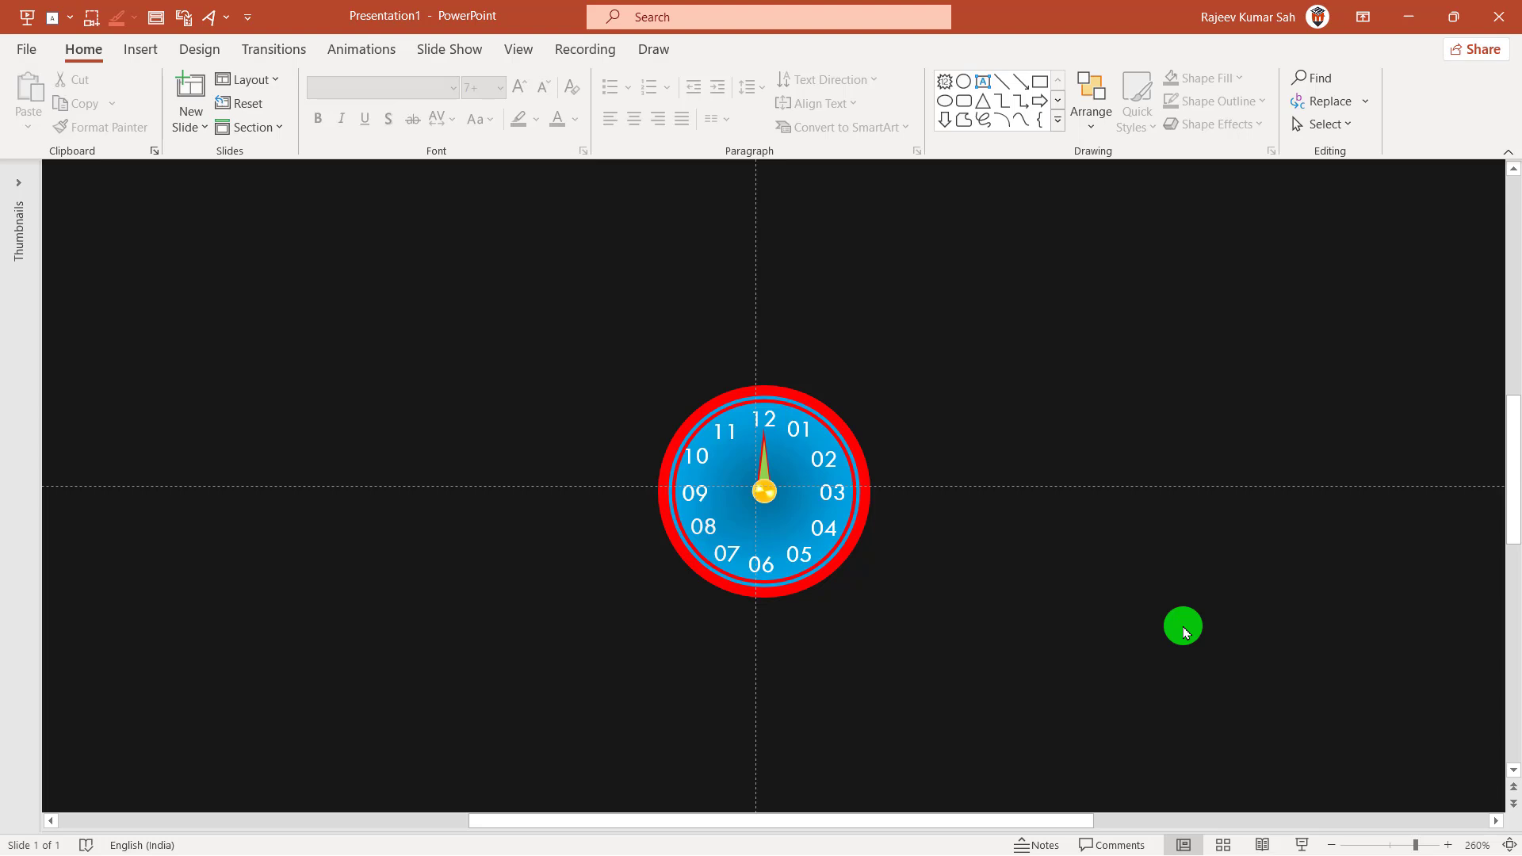
# Play the slide show from the beginning to preview the spinning hand, then exit with Esc
pyautogui.click(444, 51)
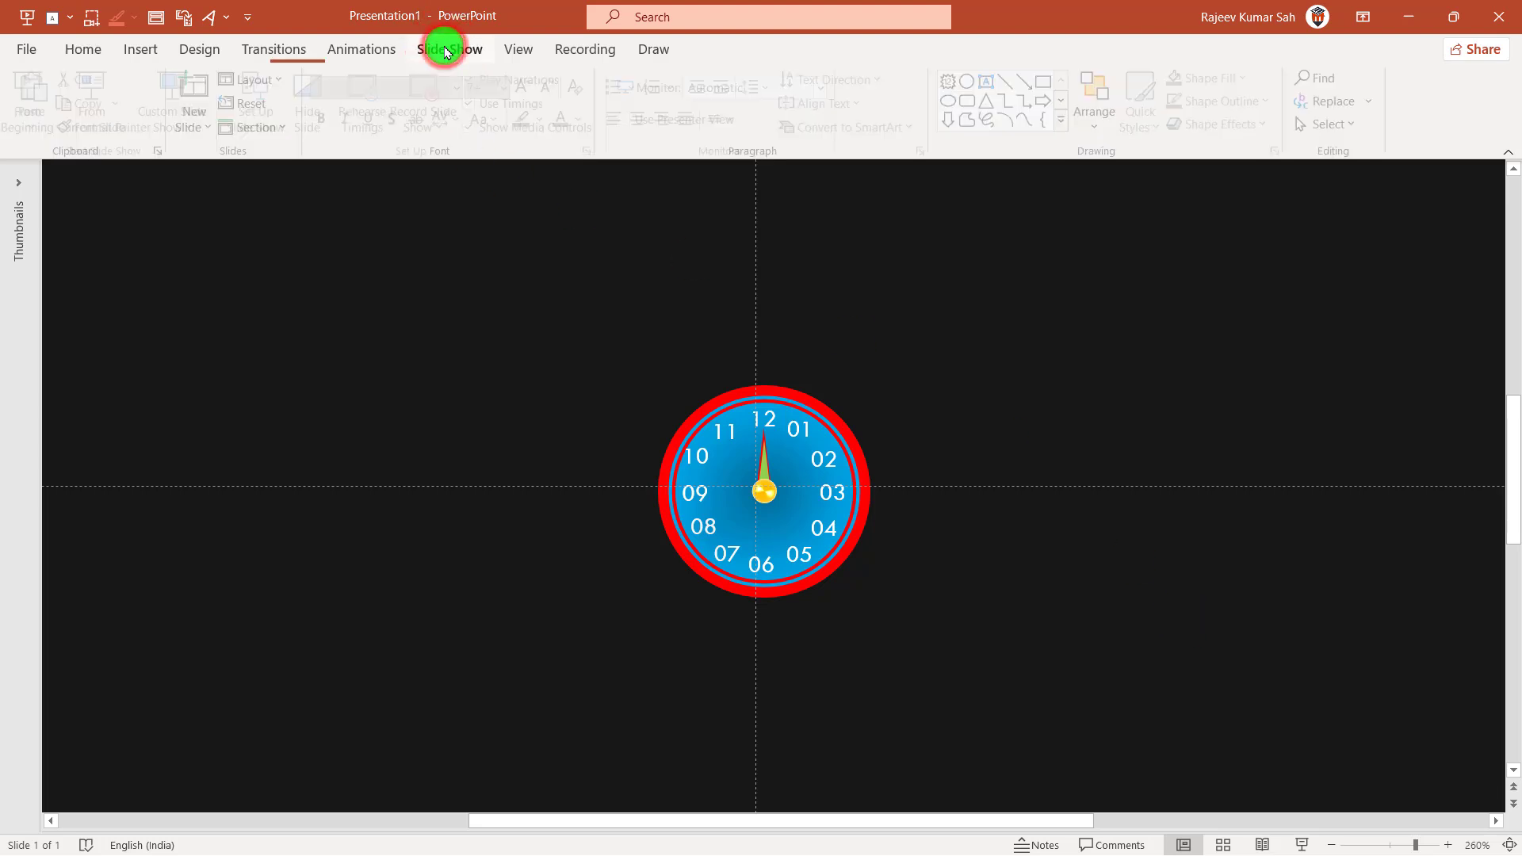
pyautogui.click(36, 89)
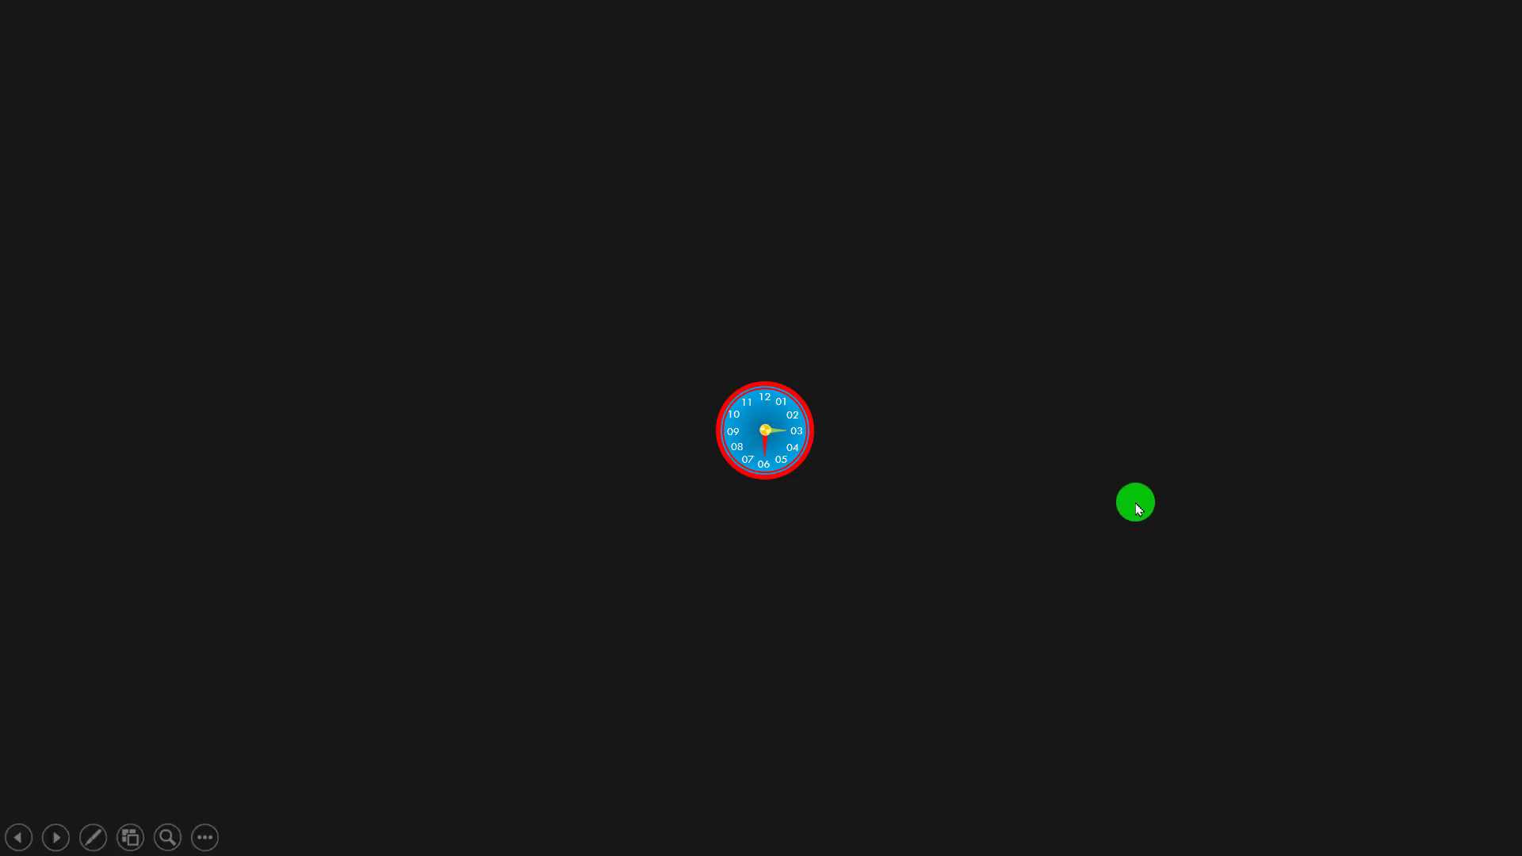
pyautogui.press('Escape')
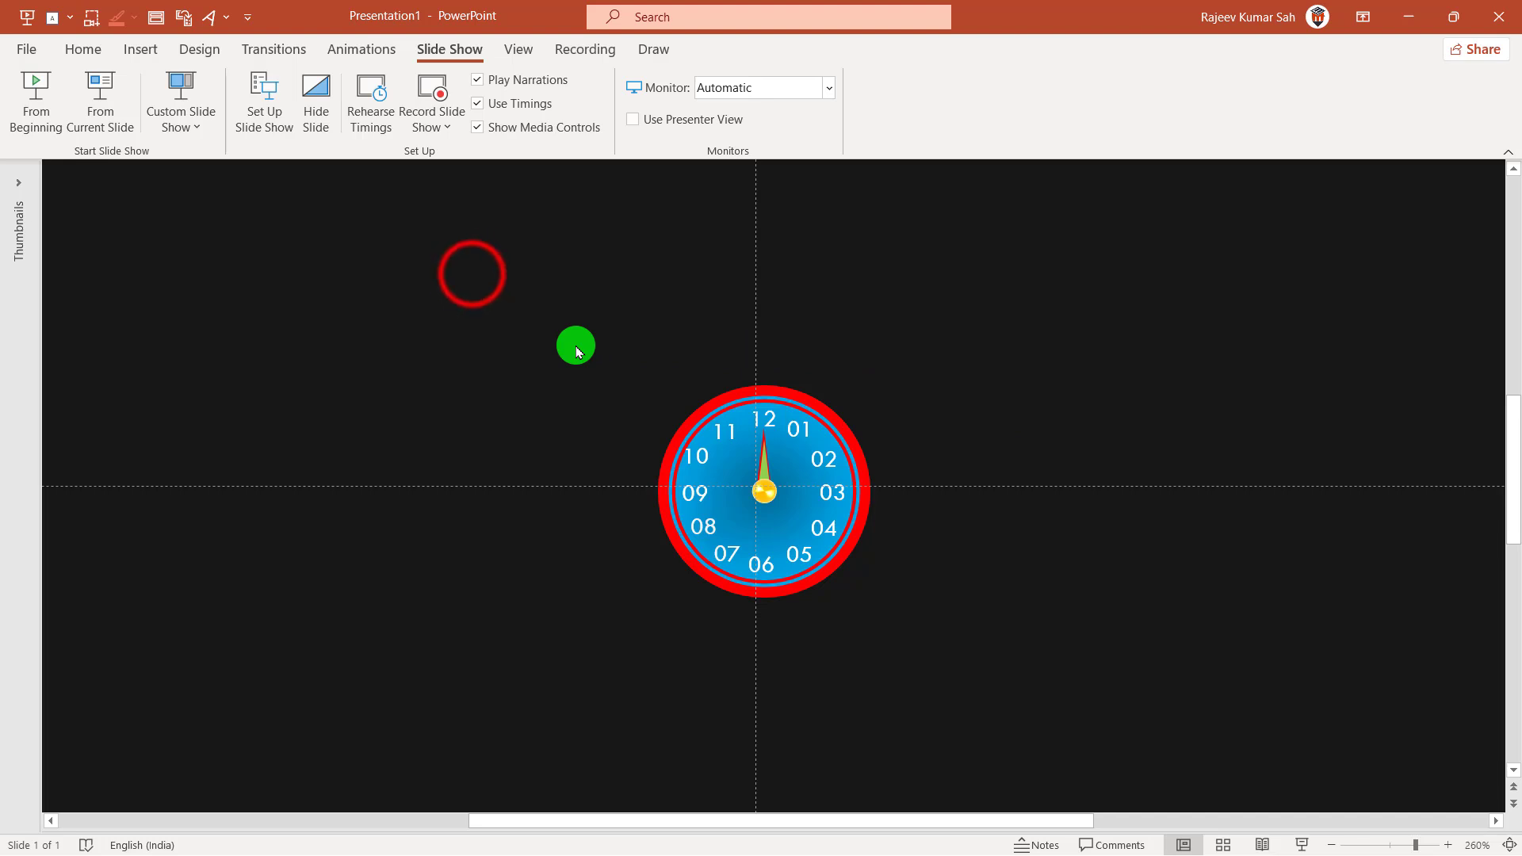
# Open the Animation Pane and preview a Peek In entrance on the clock without applying it
pyautogui.moveTo(471, 272); pyautogui.dragTo(1131, 751)
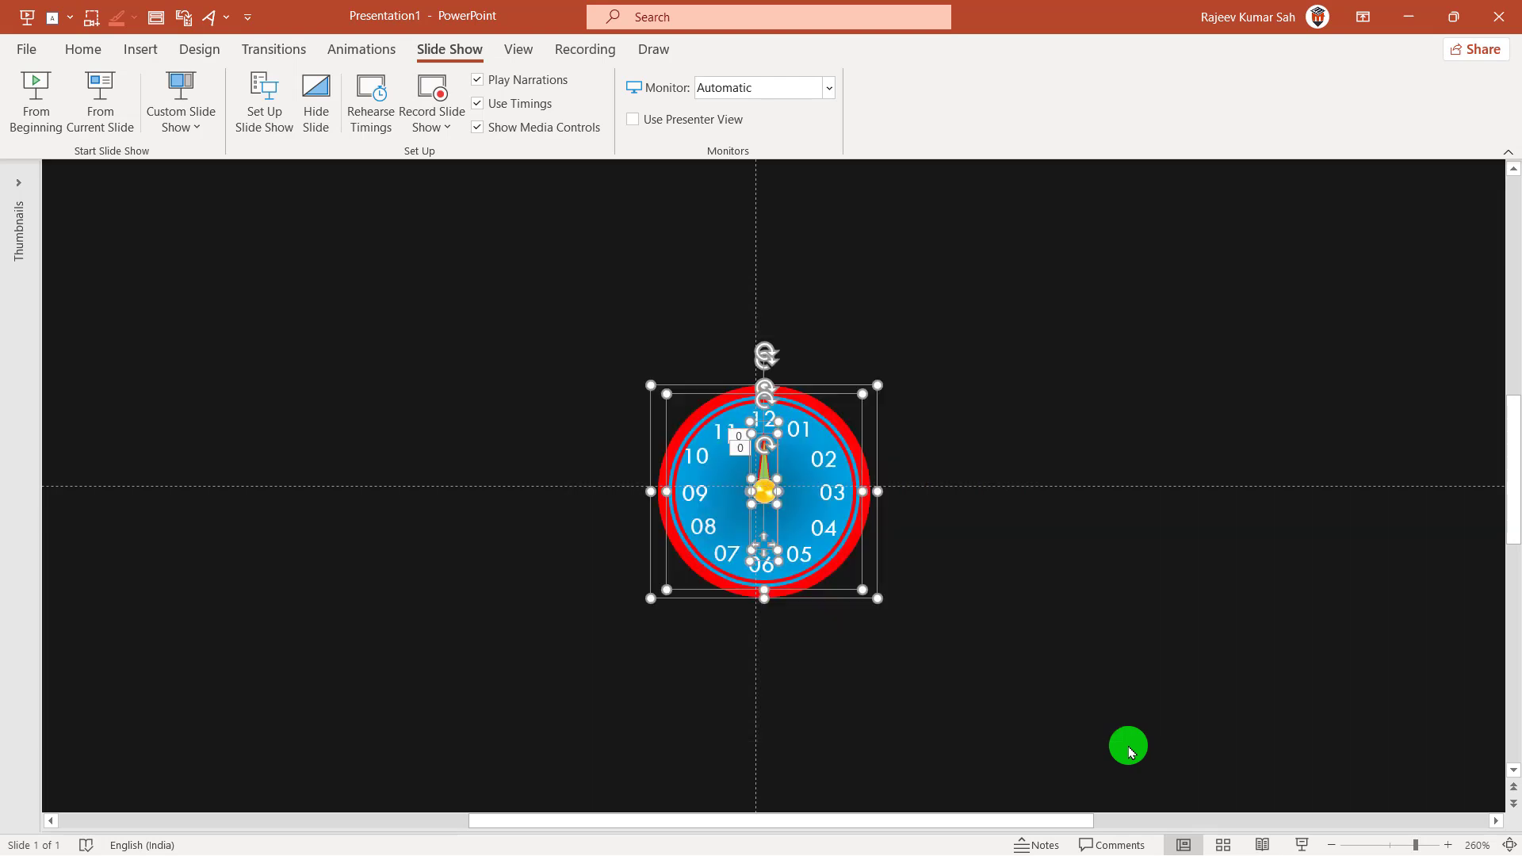
pyautogui.click(359, 52)
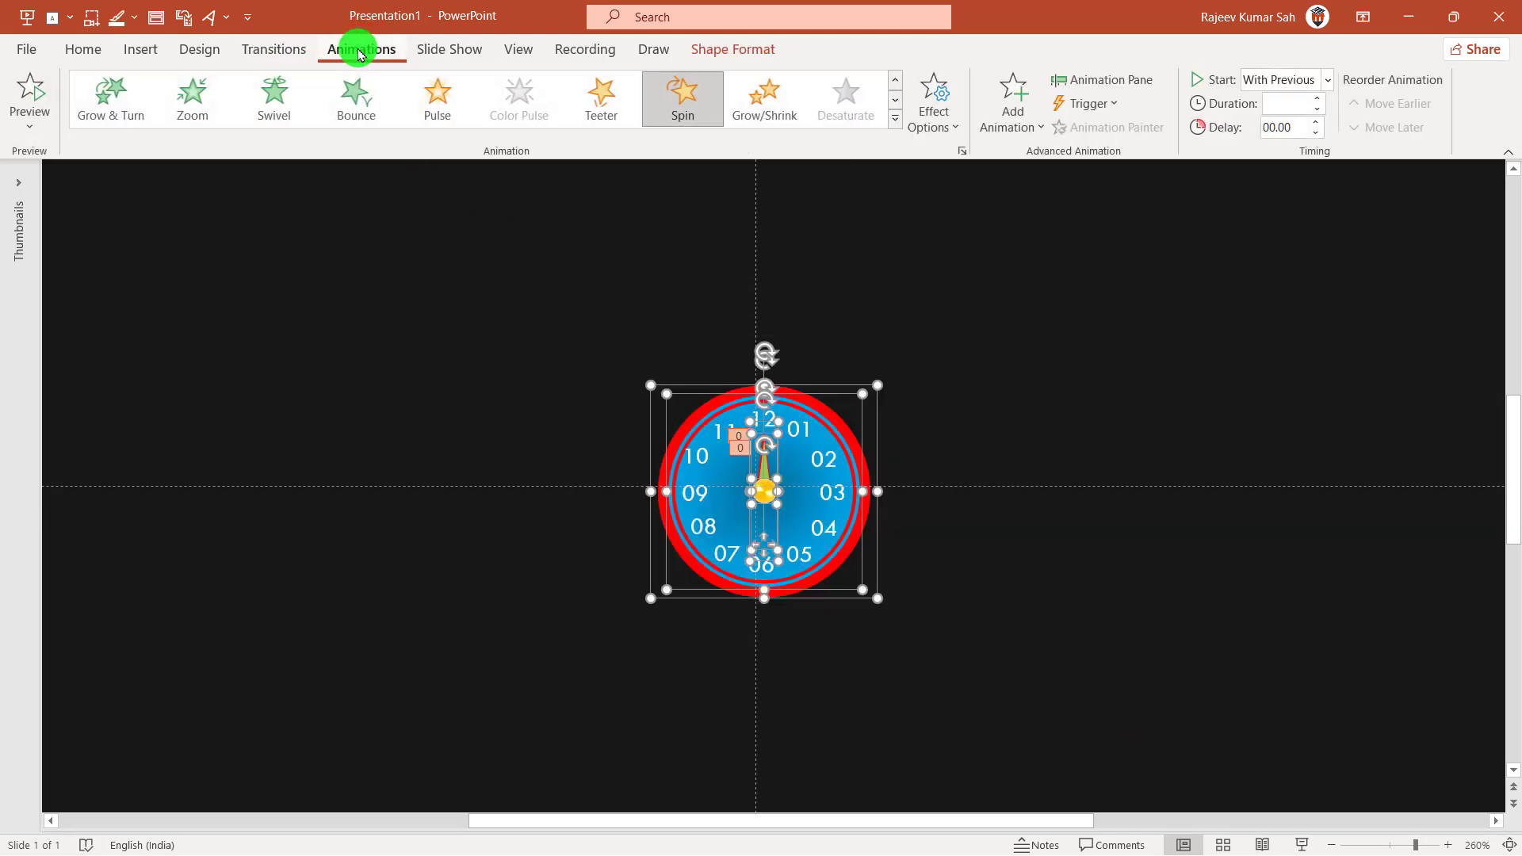
pyautogui.click(1110, 83)
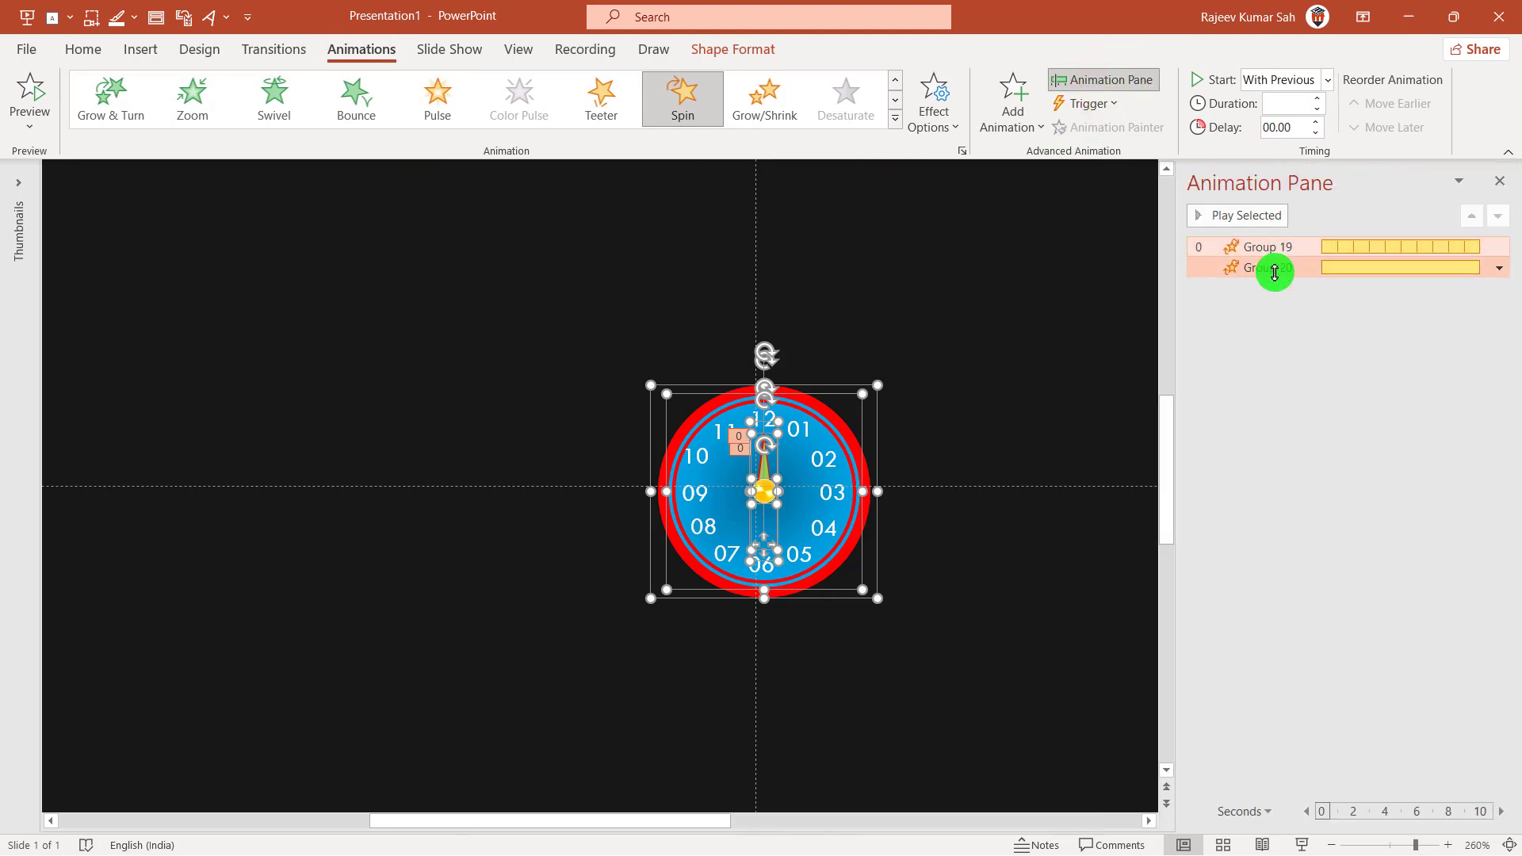
pyautogui.click(1274, 269)
pyautogui.keyDown('shift'); pyautogui.click(1273, 246); pyautogui.keyUp('shift')
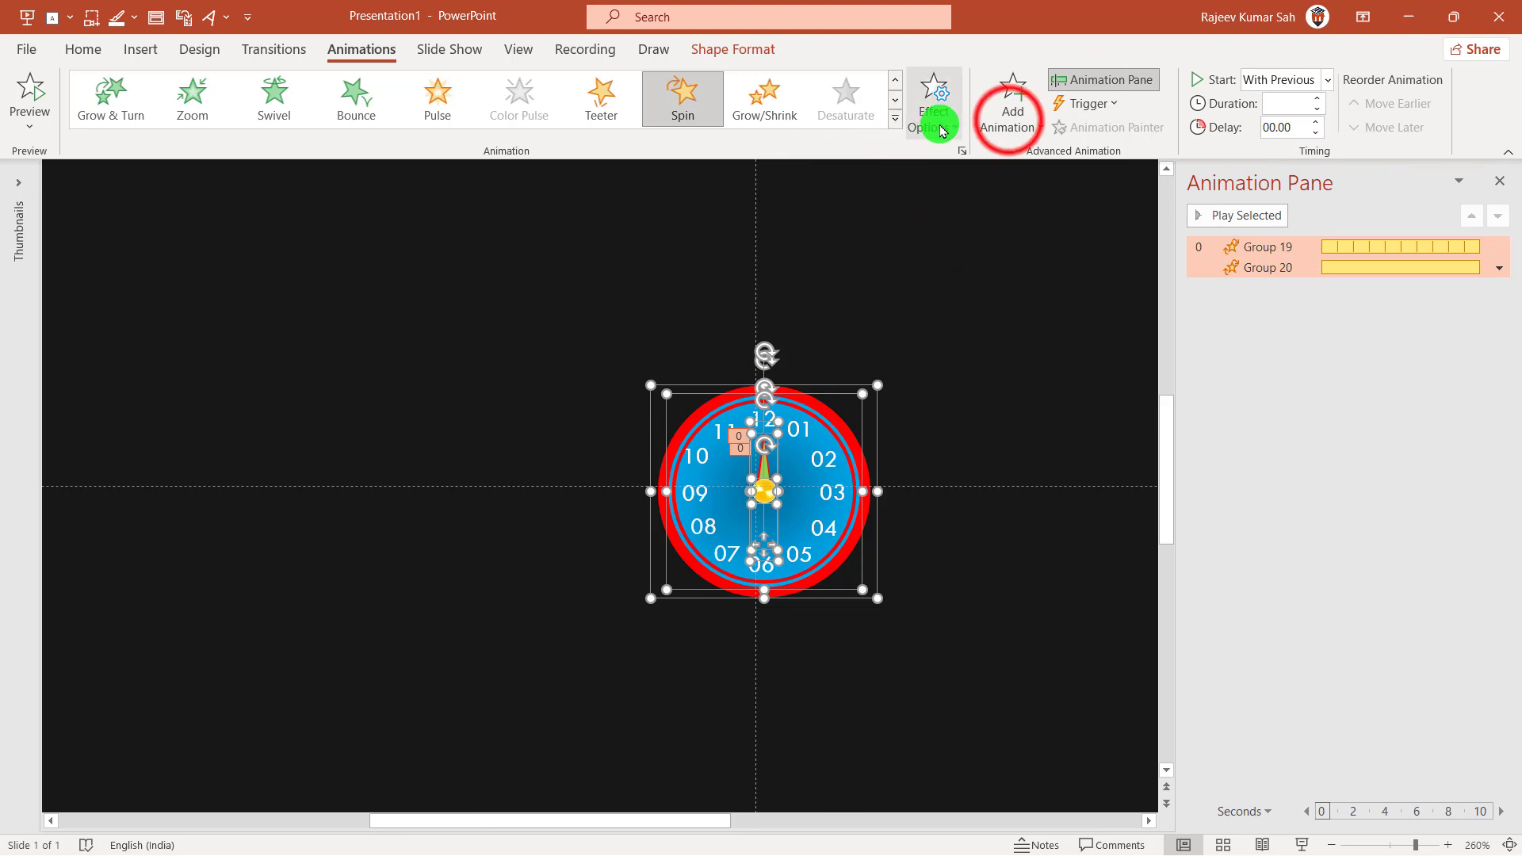
pyautogui.click(1010, 127)
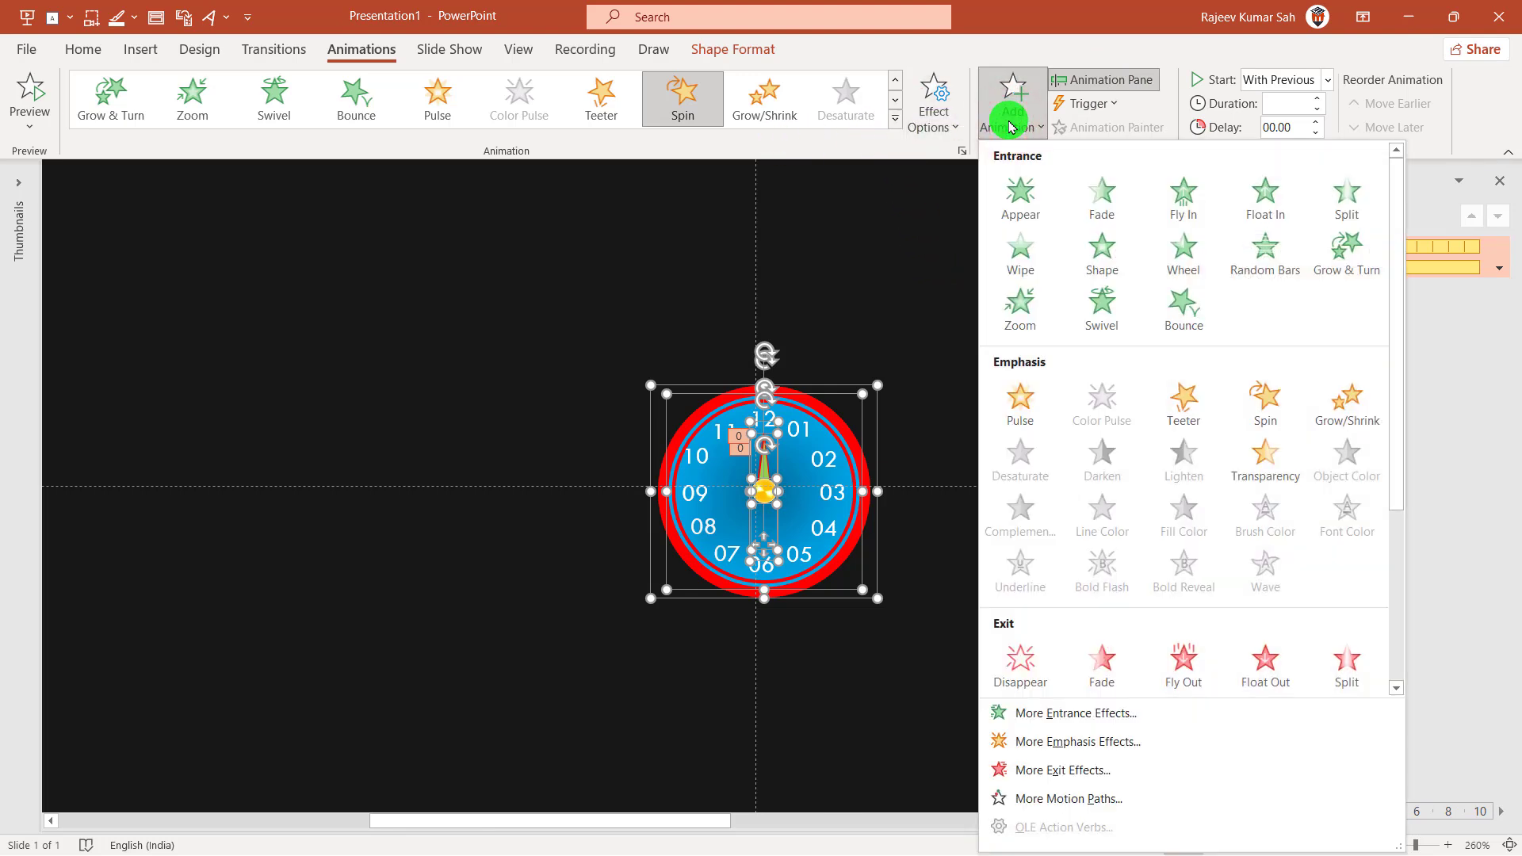
pyautogui.click(1094, 717)
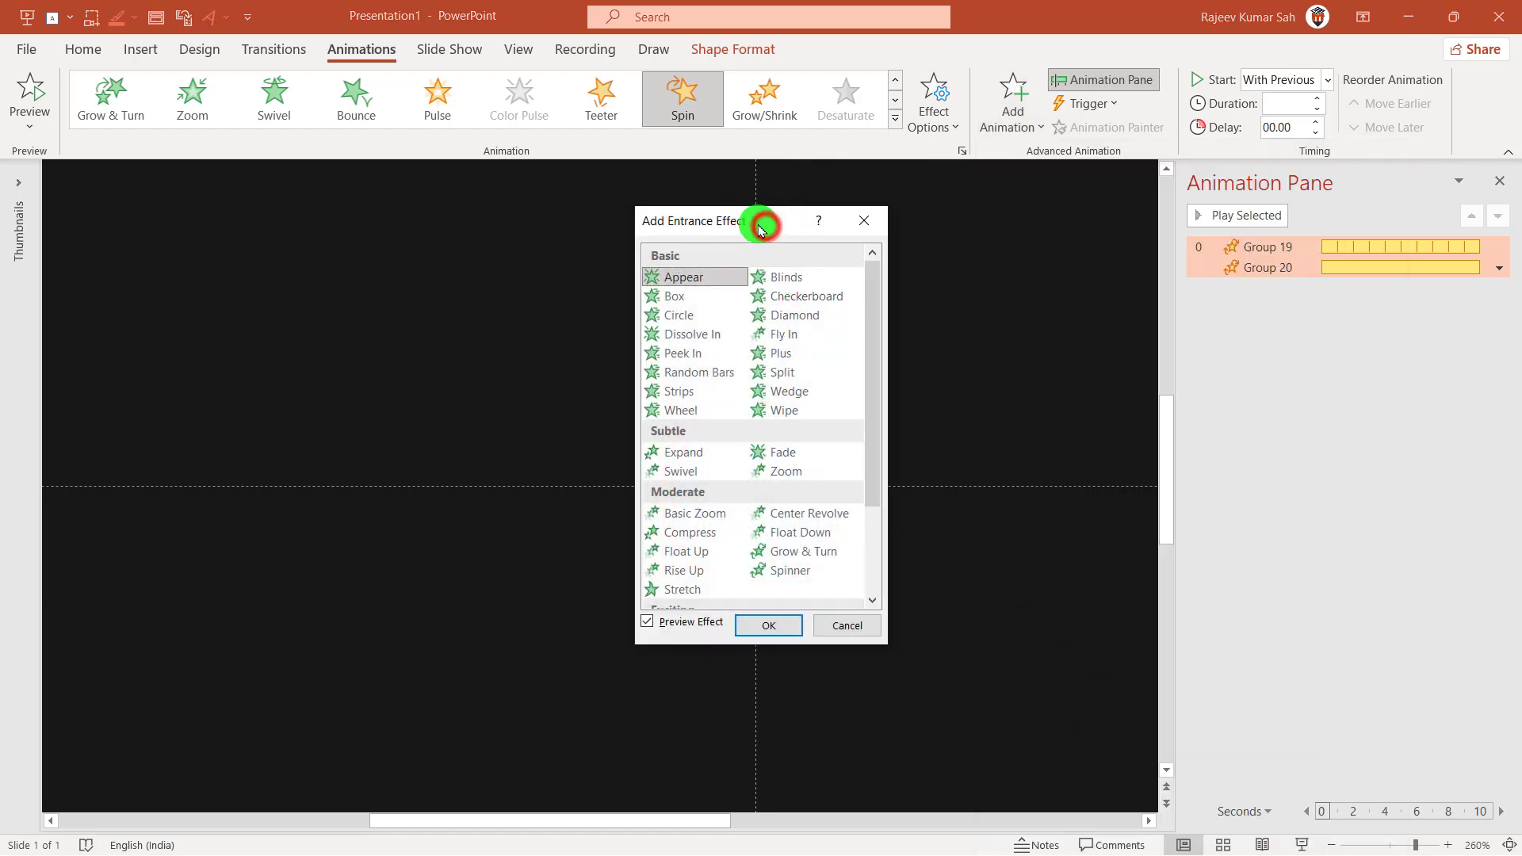
pyautogui.moveTo(759, 229); pyautogui.dragTo(475, 231)
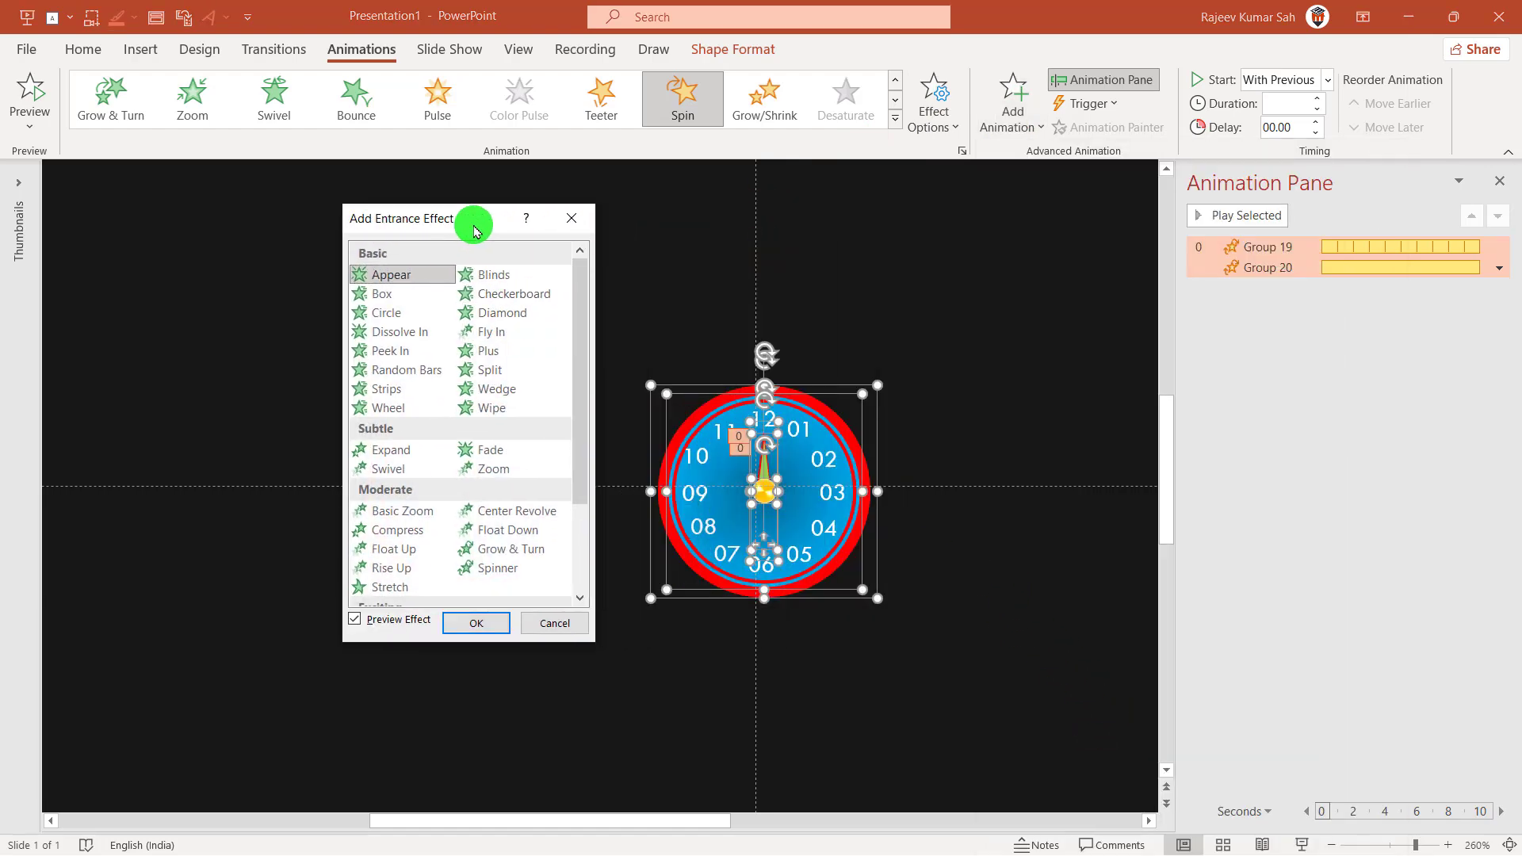
pyautogui.click(402, 353)
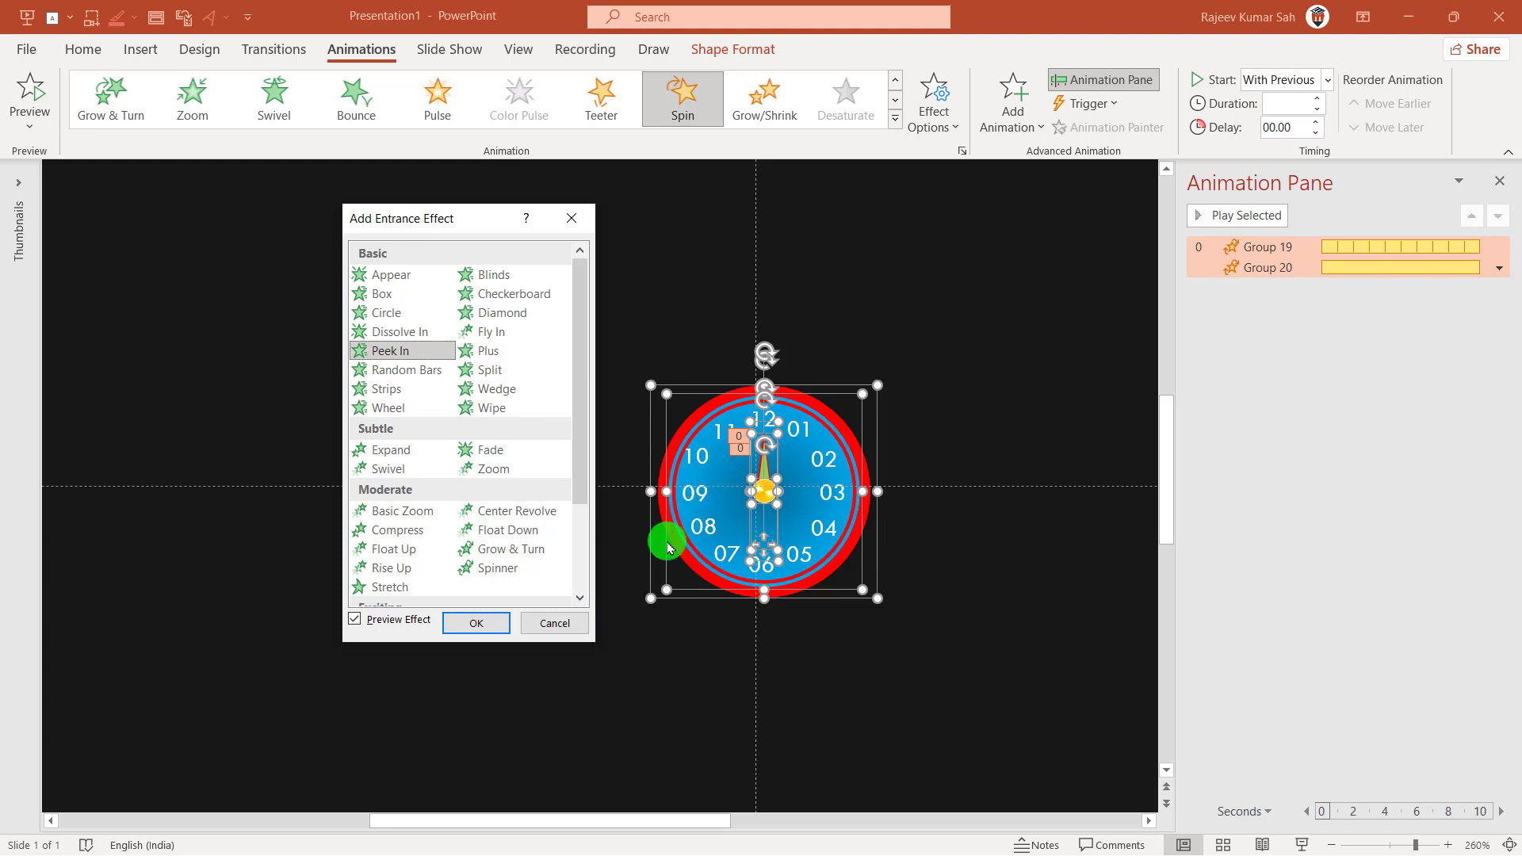
pyautogui.click(554, 623)
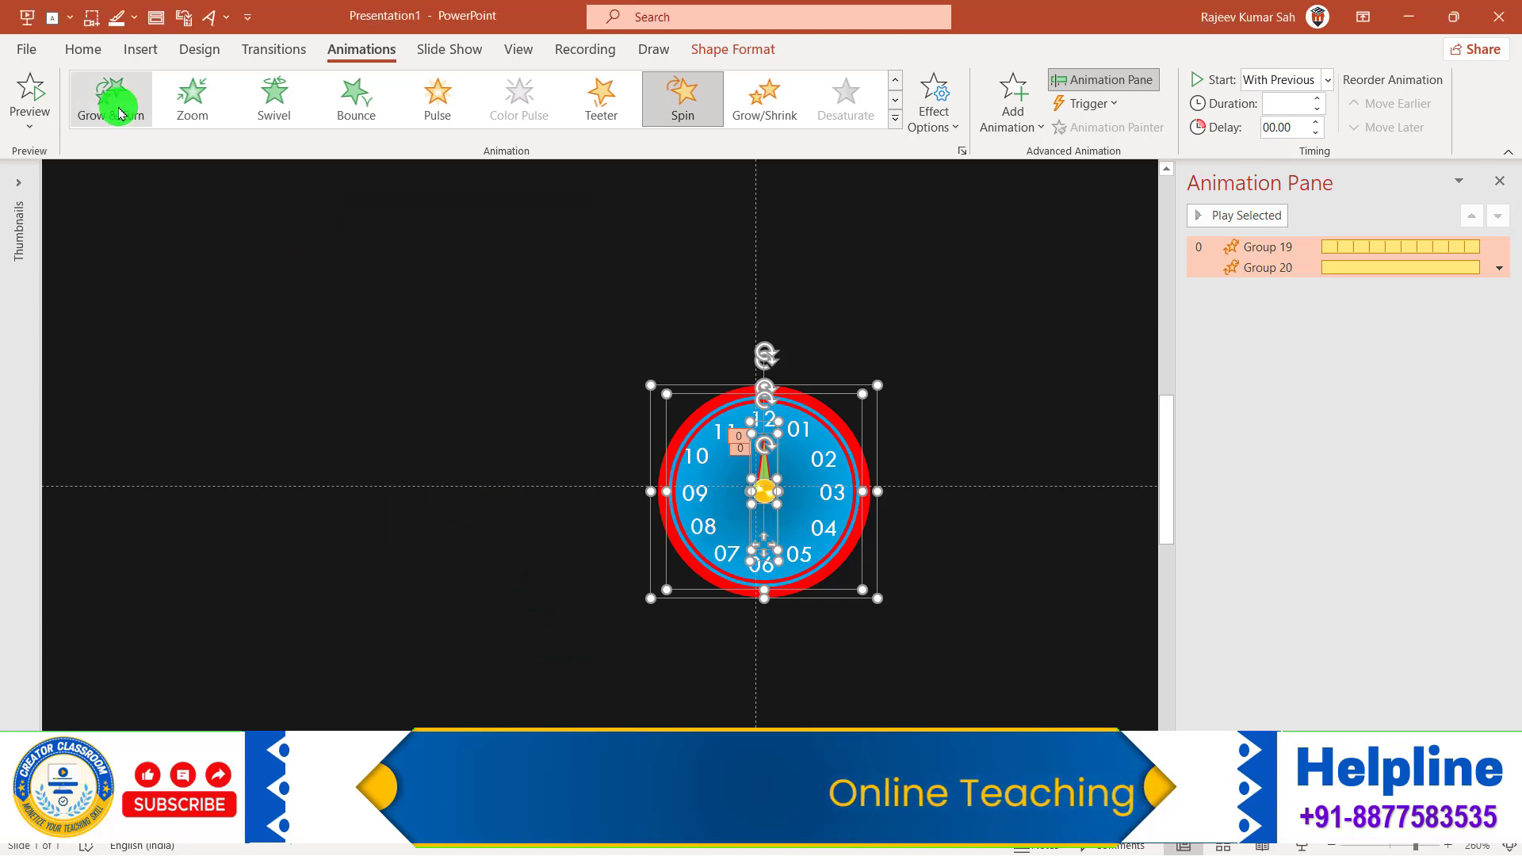
pyautogui.click(533, 357)
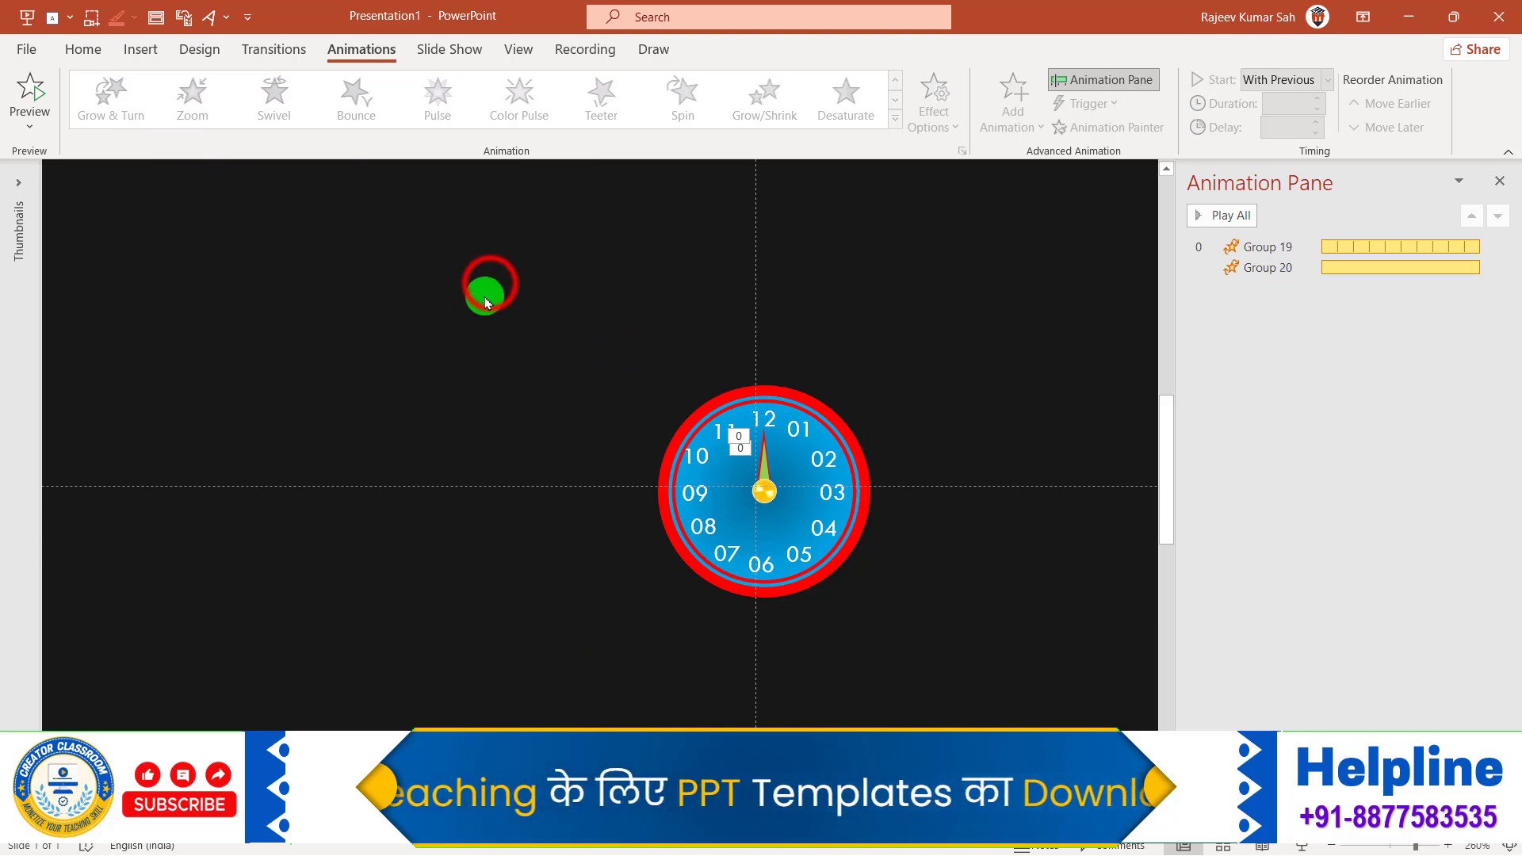
# Add an Appear entrance to all clock pieces and move it above the Group 19/20 spins
pyautogui.moveTo(489, 282); pyautogui.dragTo(1001, 690)
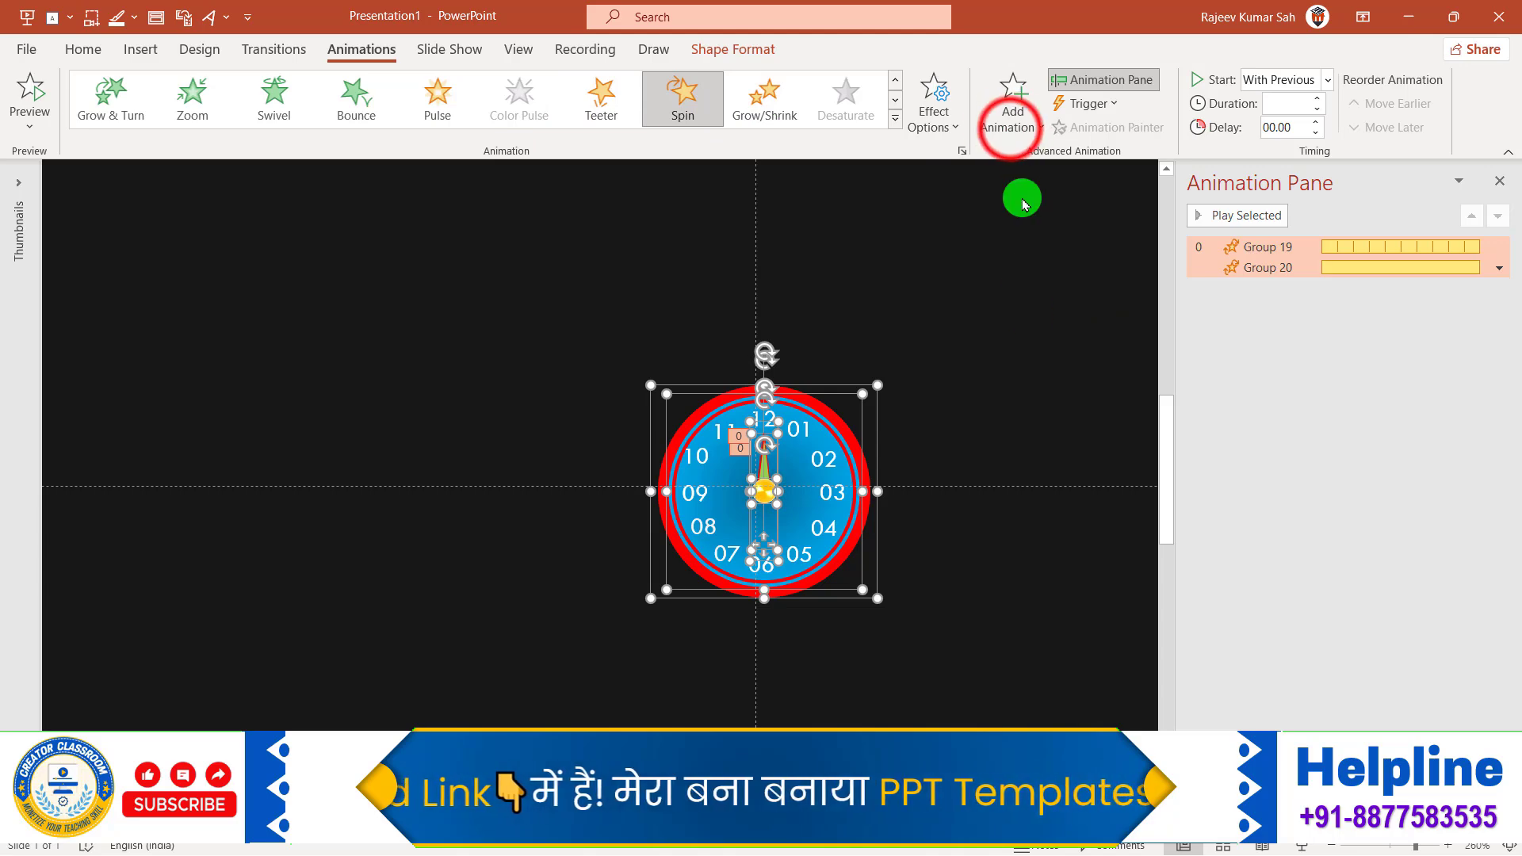
pyautogui.click(1011, 129)
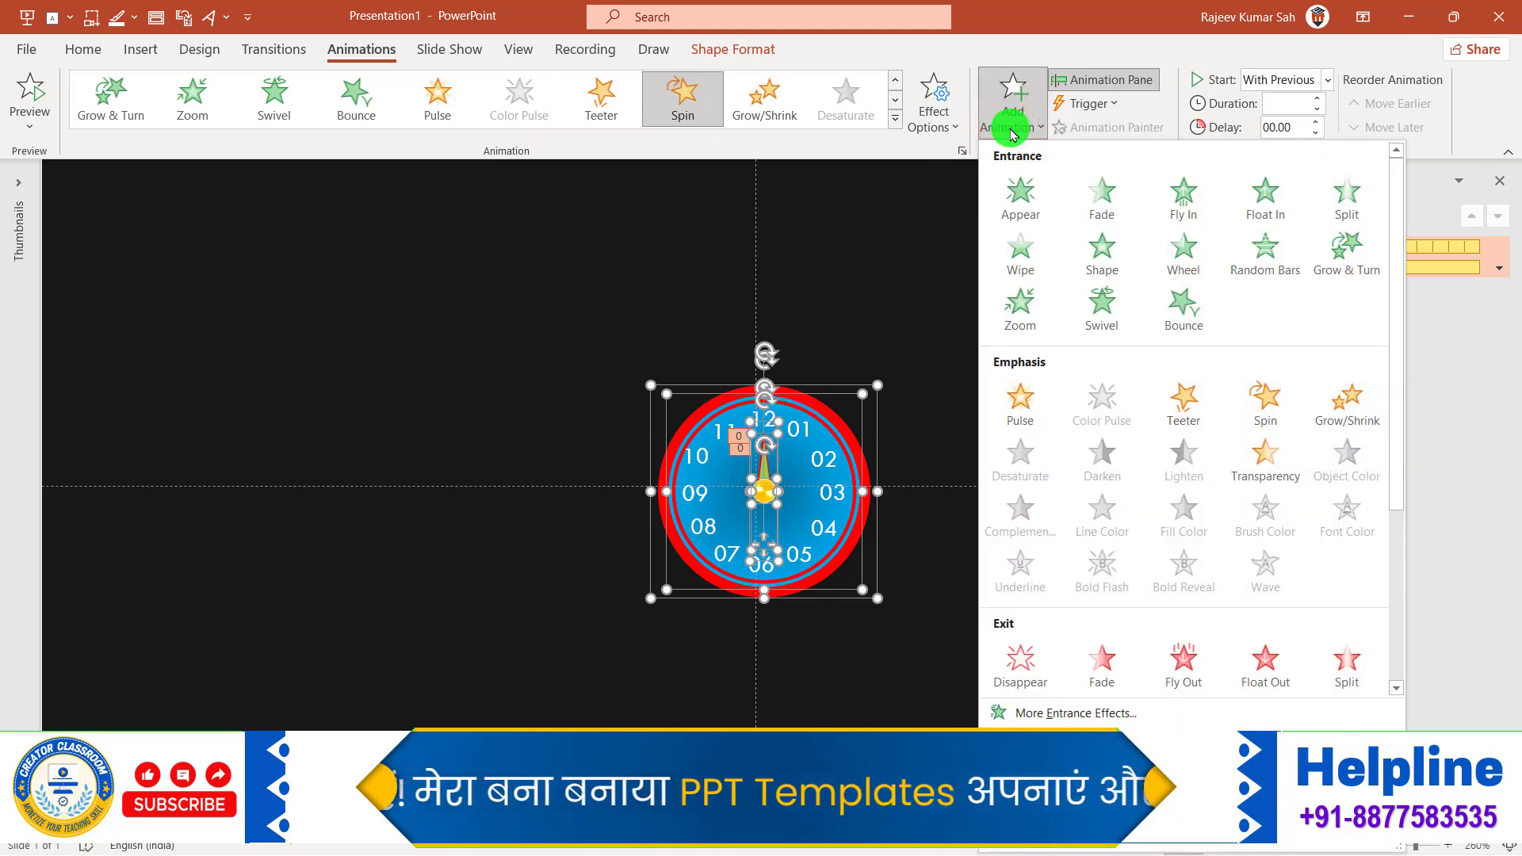
pyautogui.click(1027, 209)
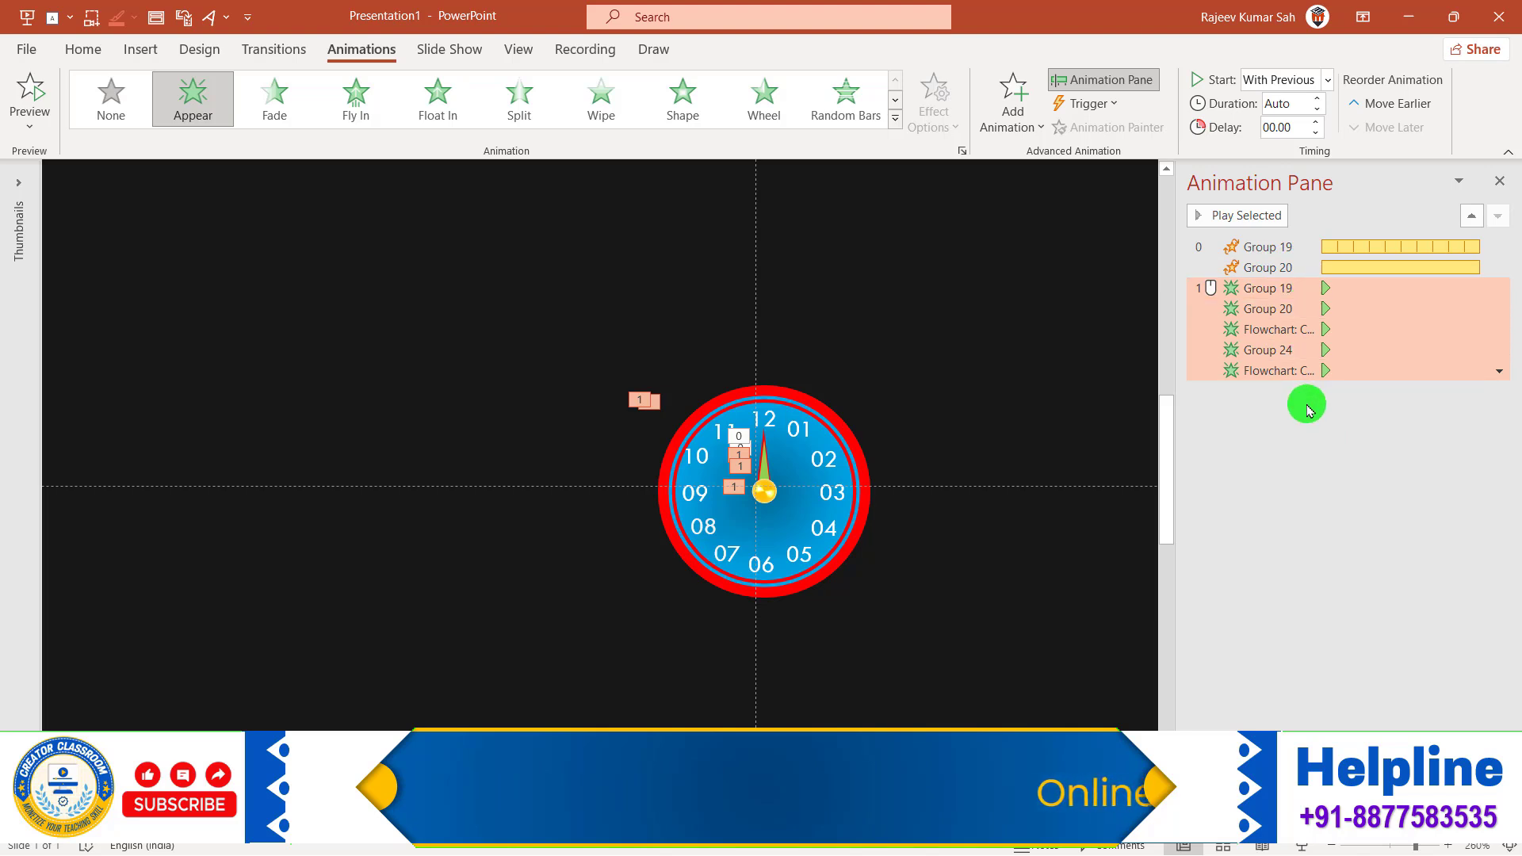
pyautogui.click(1288, 291)
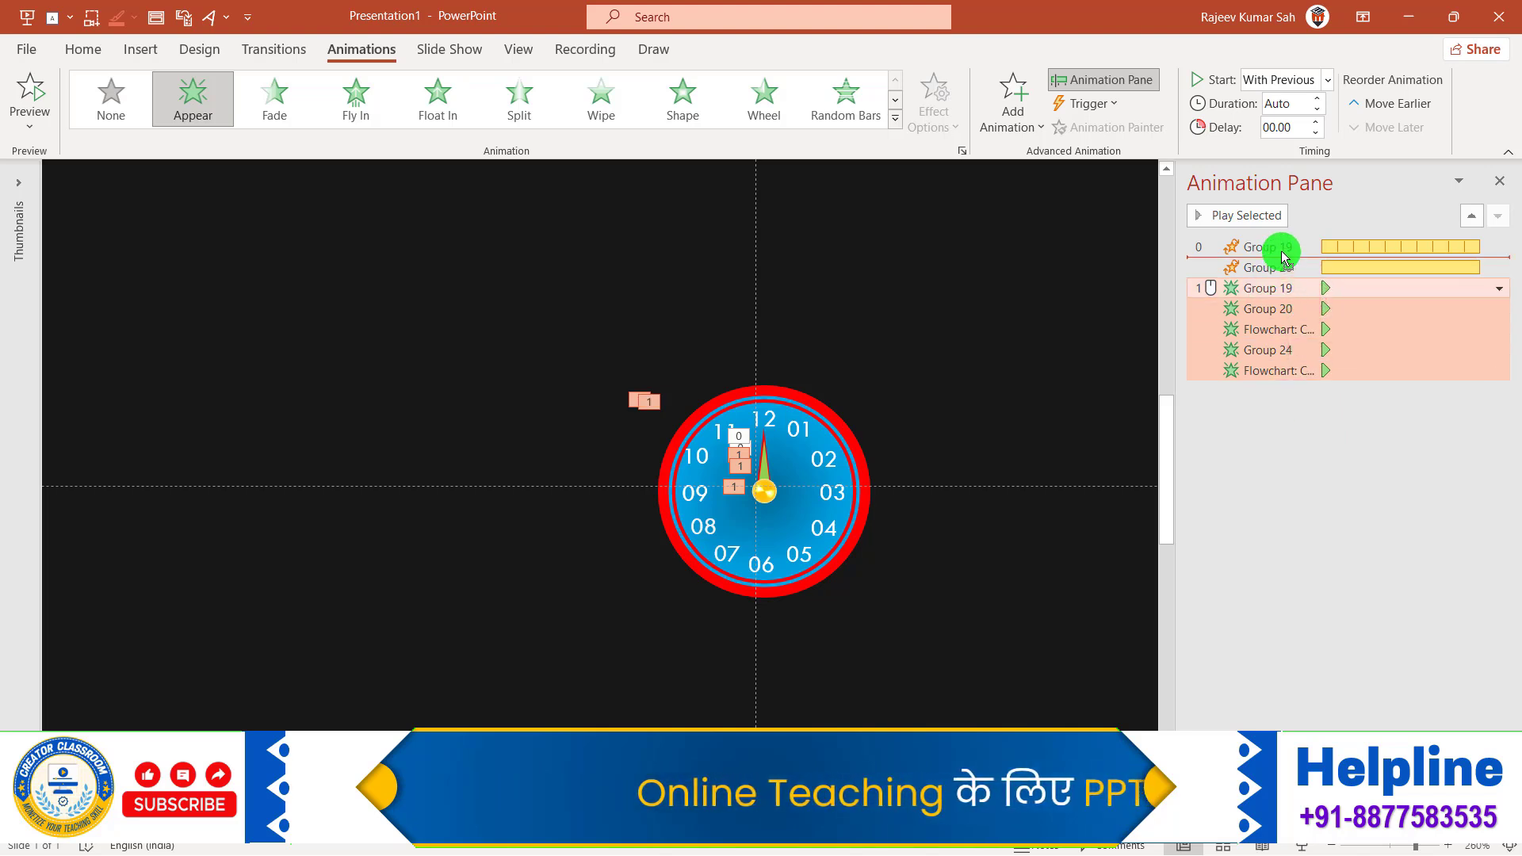
pyautogui.moveTo(1291, 293); pyautogui.dragTo(1280, 238)
pyautogui.click(1036, 295)
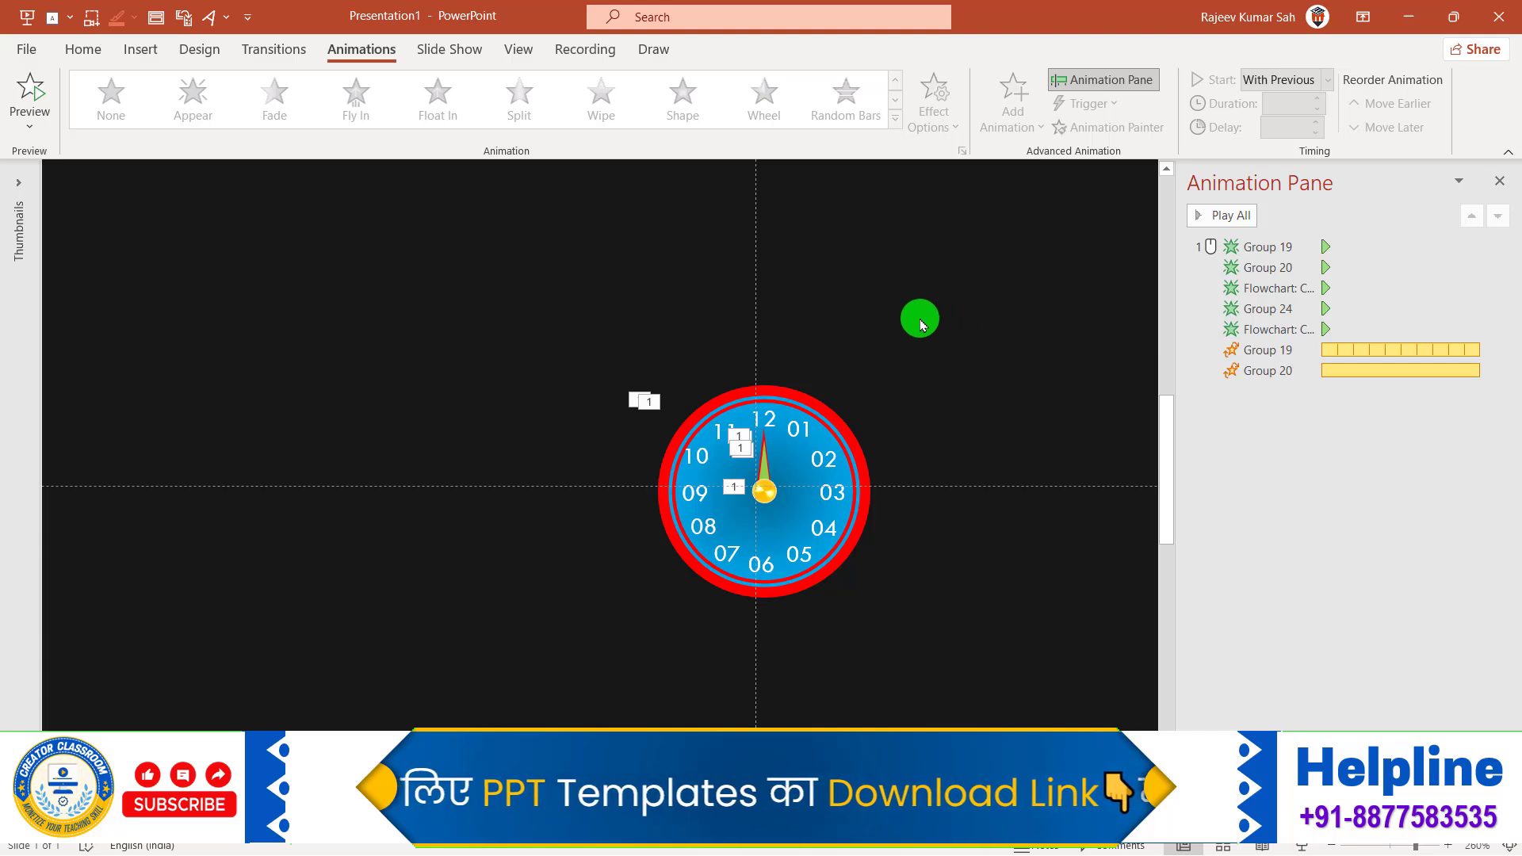
# Play the slide show from the beginning, click to make the clock appear, then end it
pyautogui.click(450, 49)
pyautogui.click(42, 95)
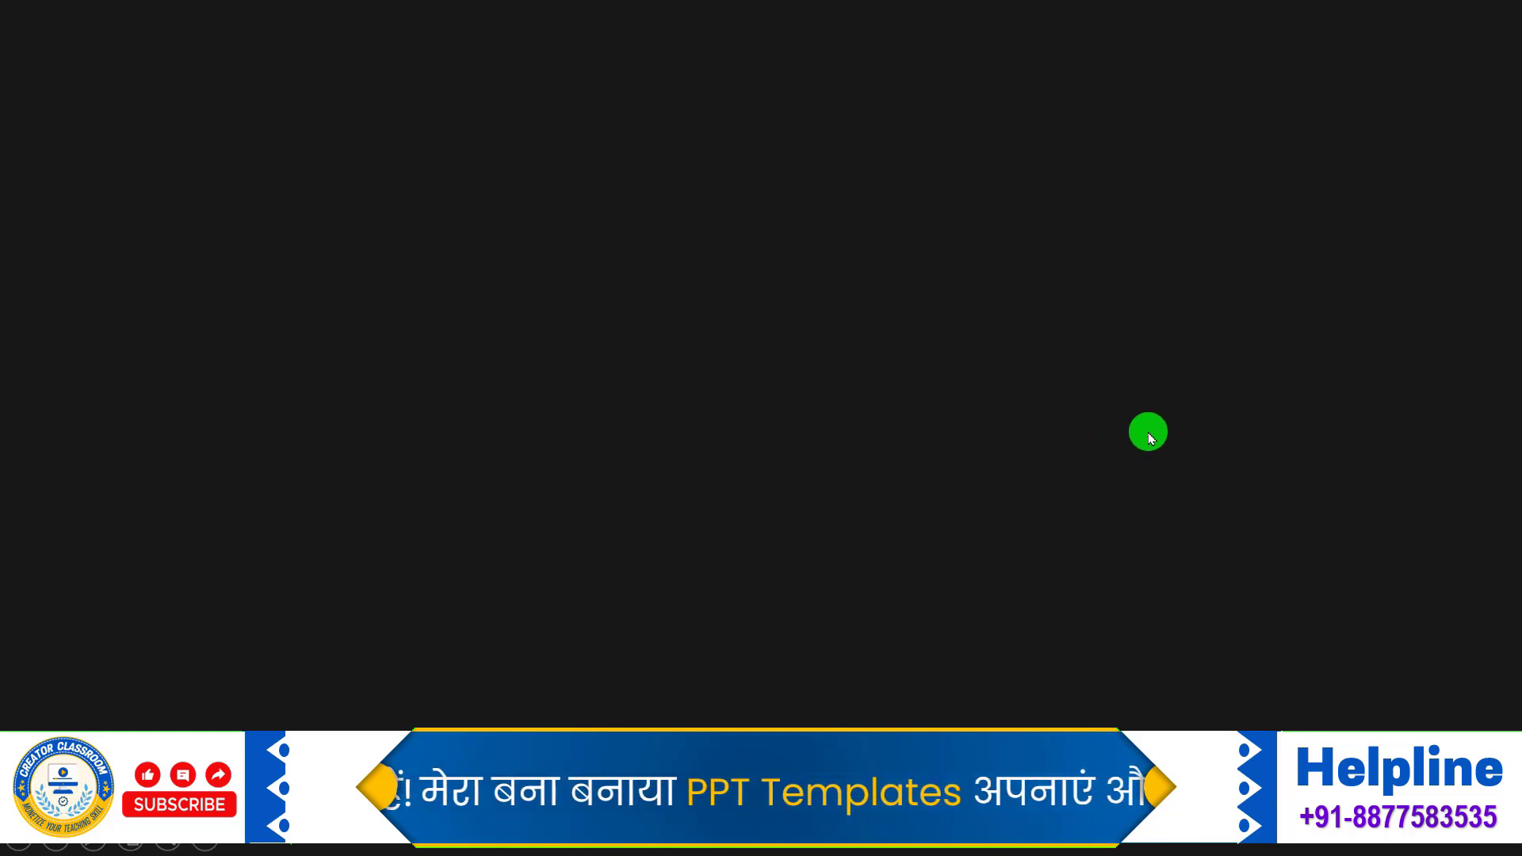
pyautogui.click(1180, 417)
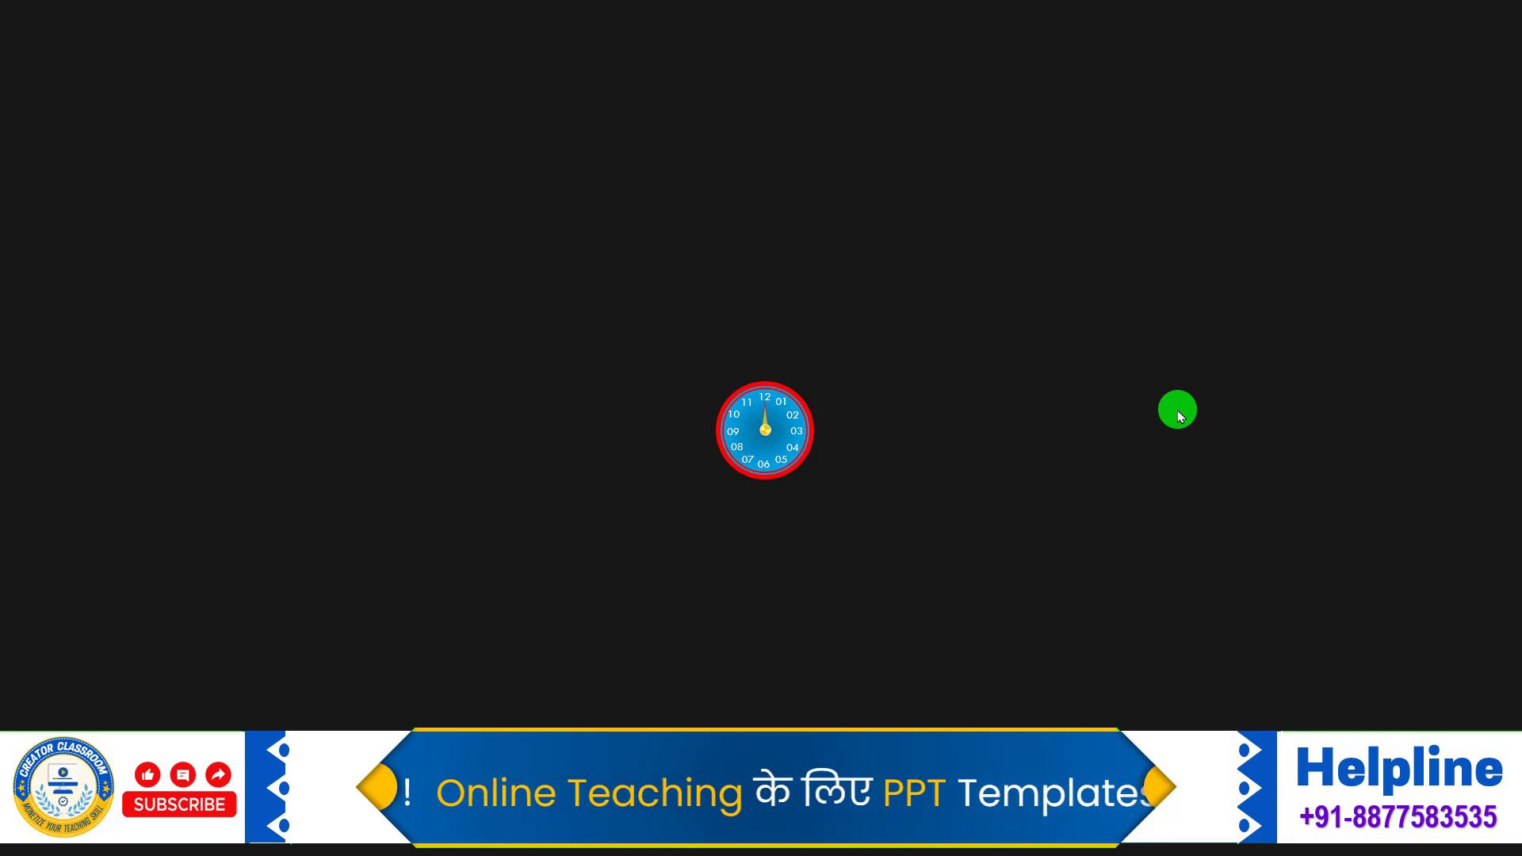
pyautogui.press('Escape')
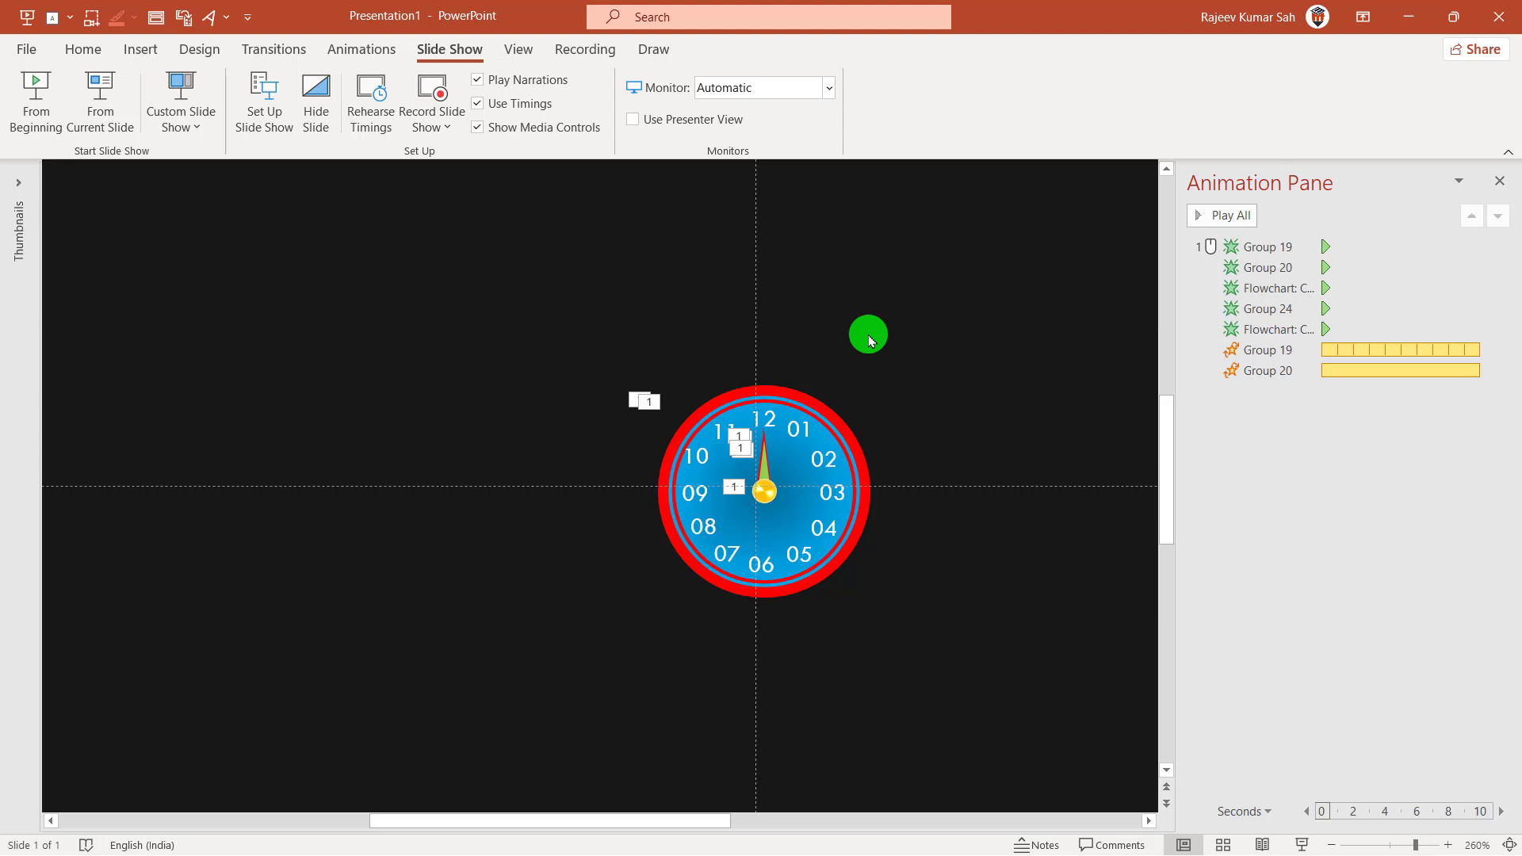
# Add a Disappear exit animation to all five clock pieces, placed after the spins
pyautogui.moveTo(437, 264)
pyautogui.mouseDown()
pyautogui.moveTo(1016, 650)
pyautogui.moveTo(1113, 741)
pyautogui.mouseUp()
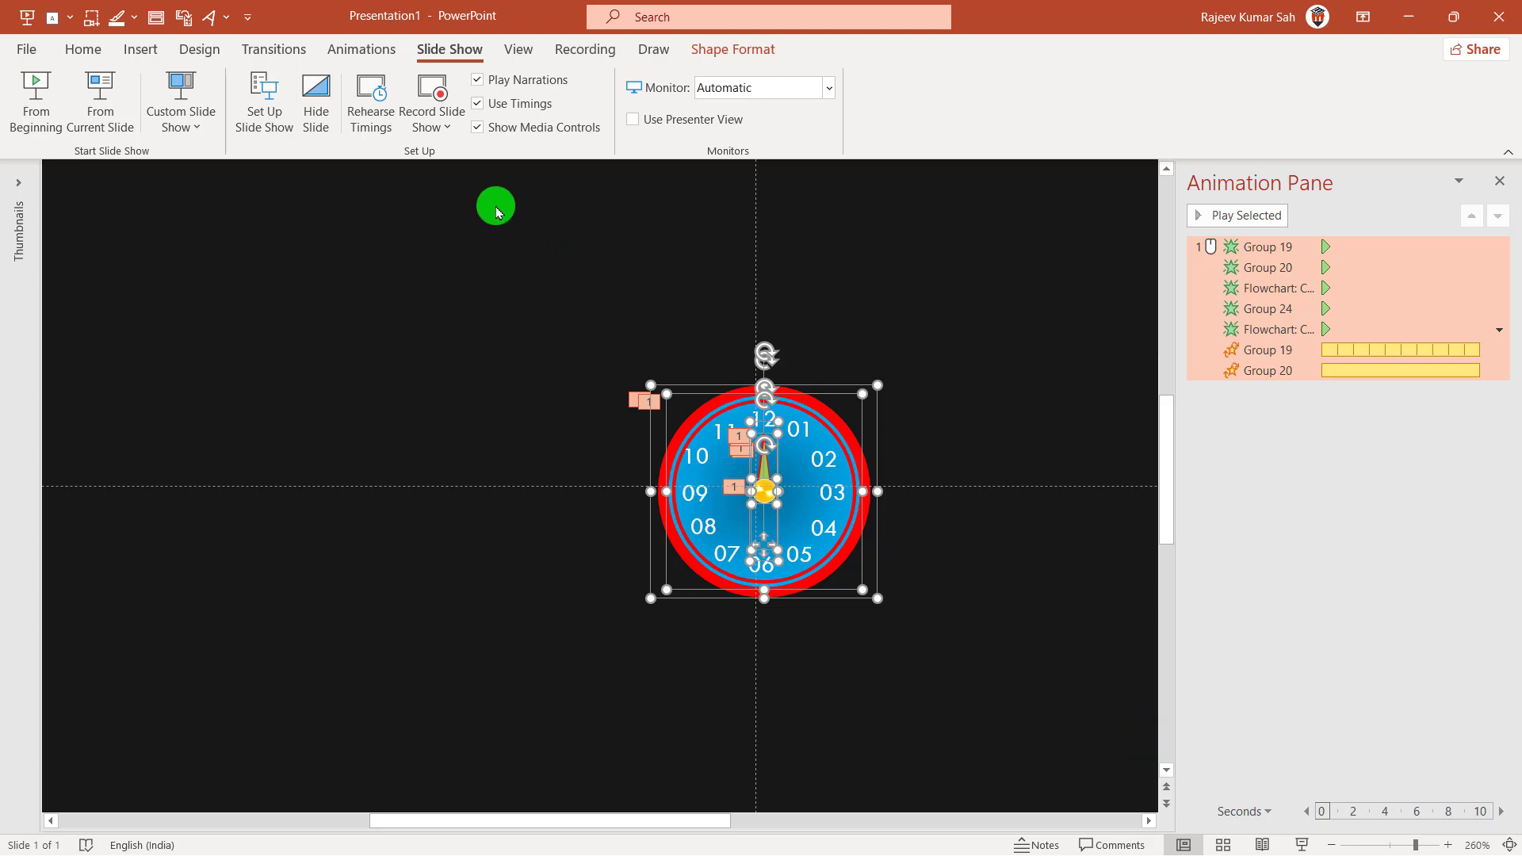
pyautogui.click(386, 59)
pyautogui.click(386, 58)
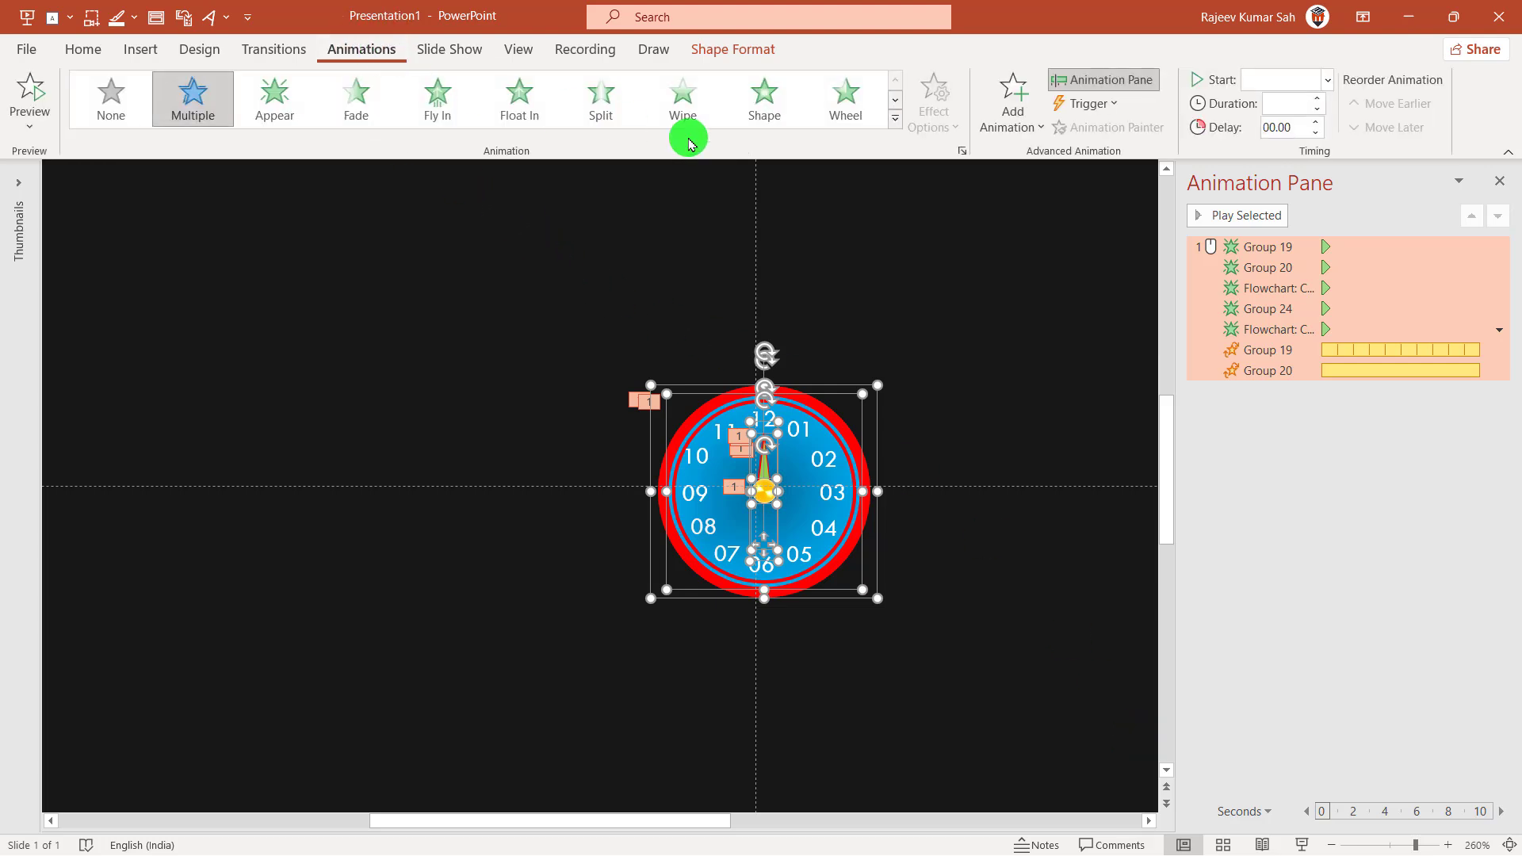
pyautogui.click(1013, 115)
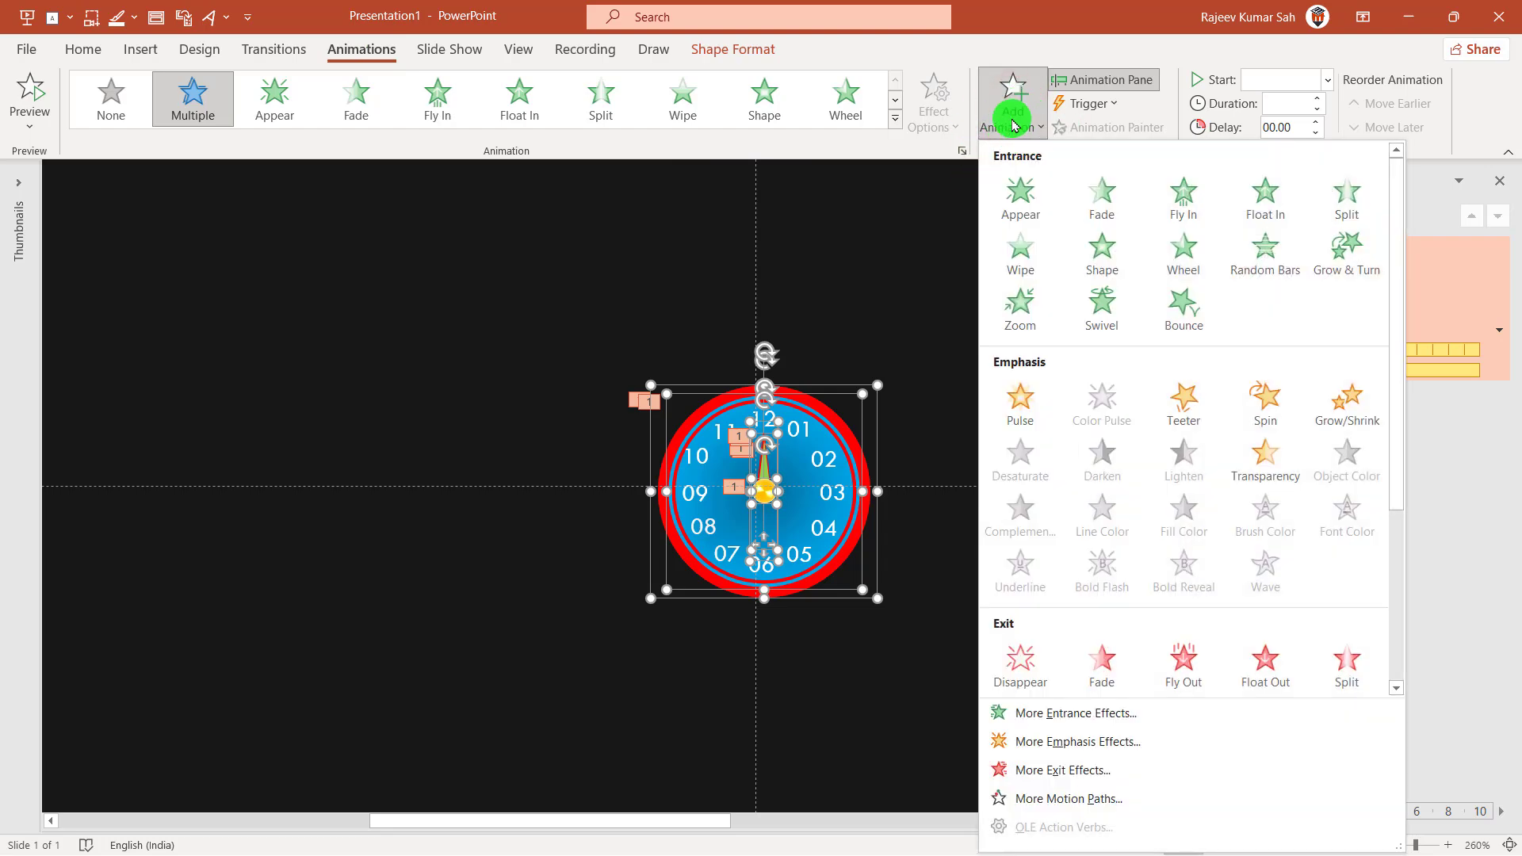
pyautogui.scroll(-2, 1230, 387)
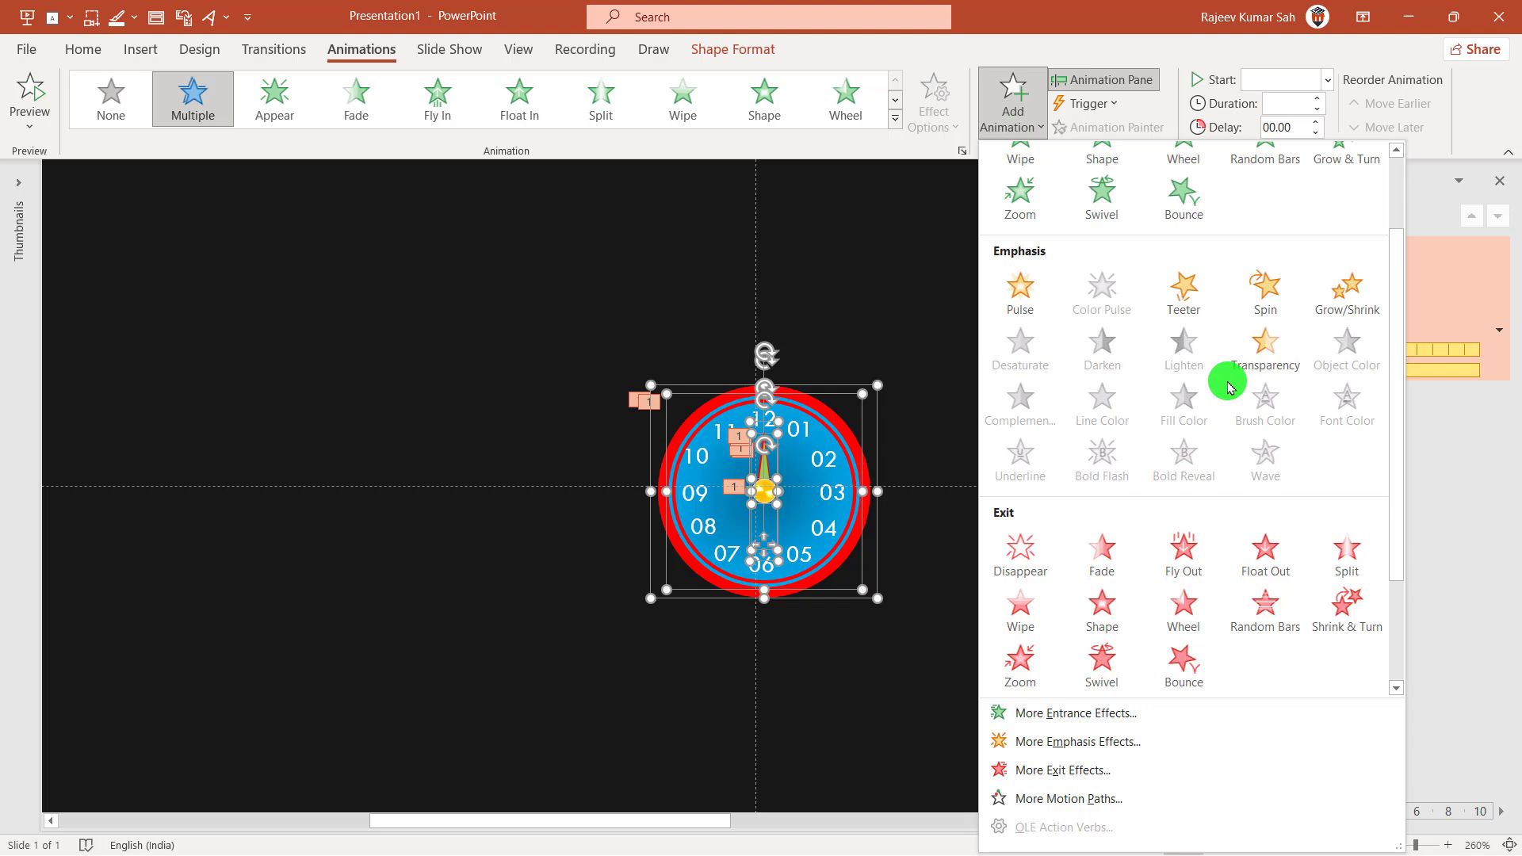
pyautogui.click(1039, 555)
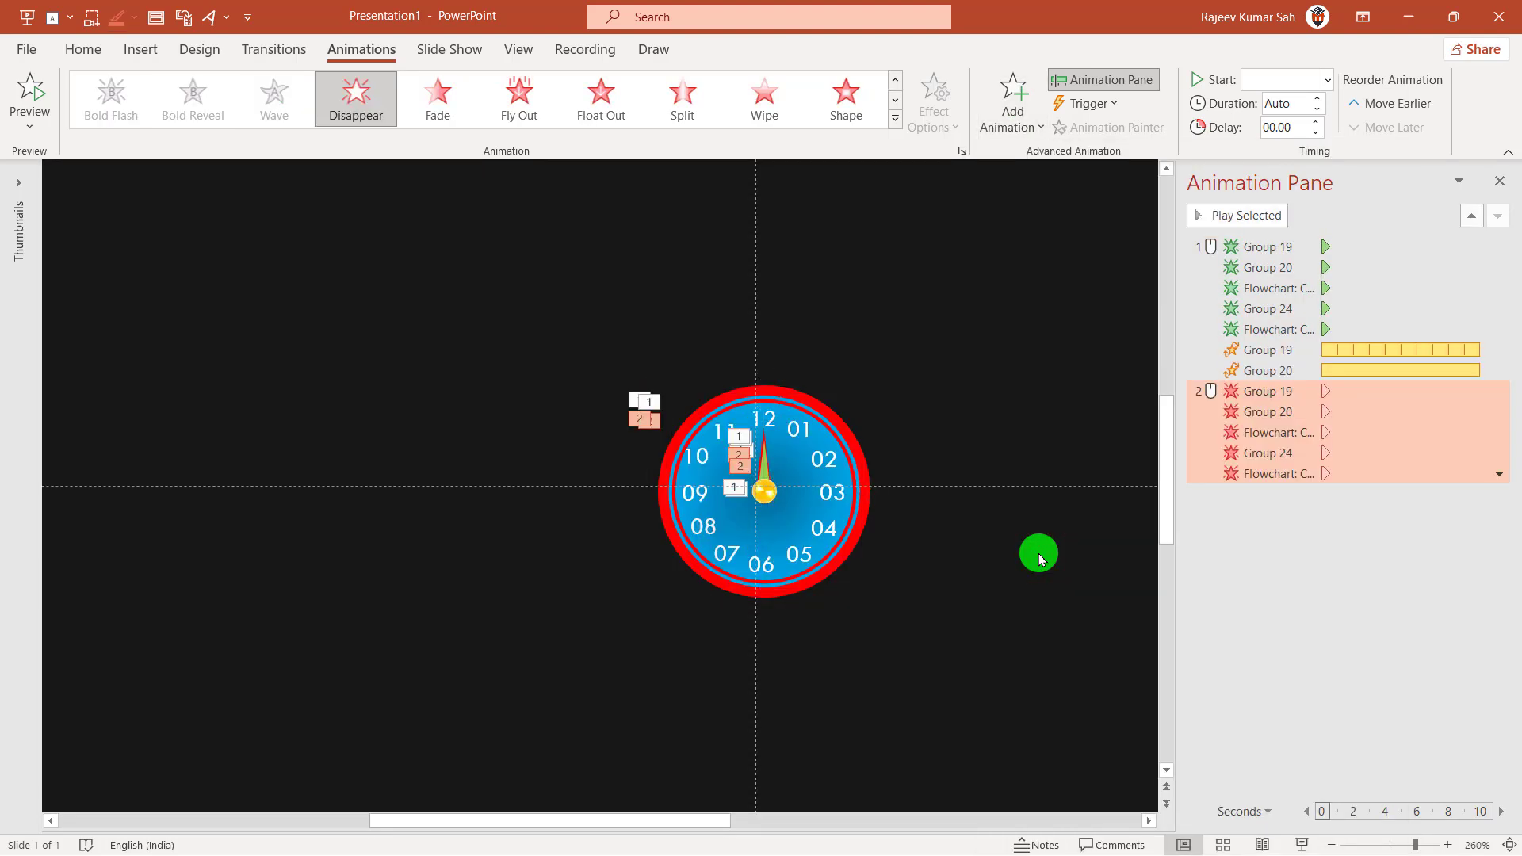
pyautogui.click(988, 411)
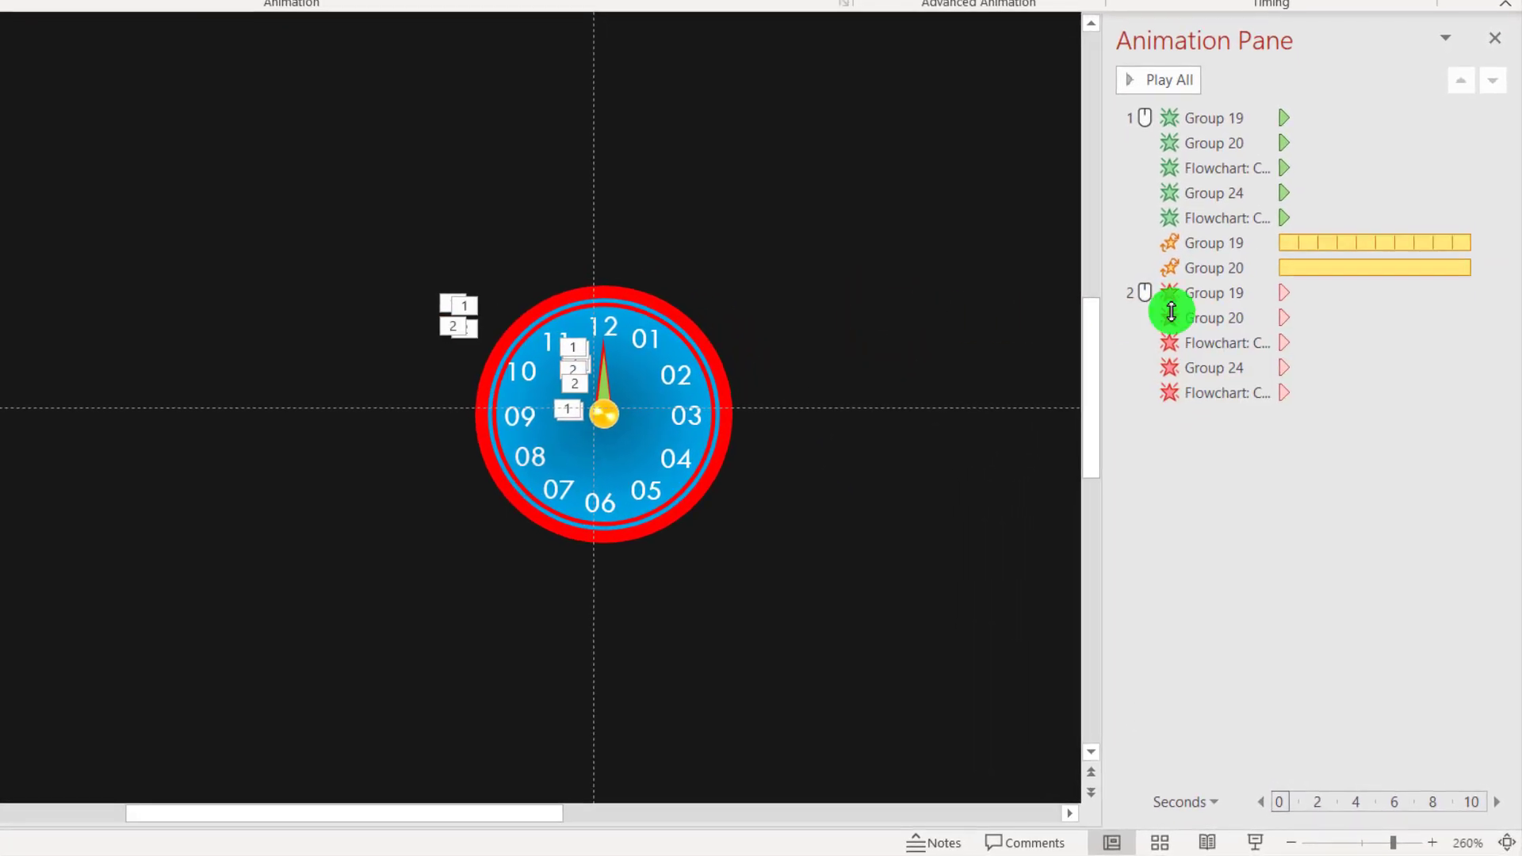
pyautogui.click(1235, 295)
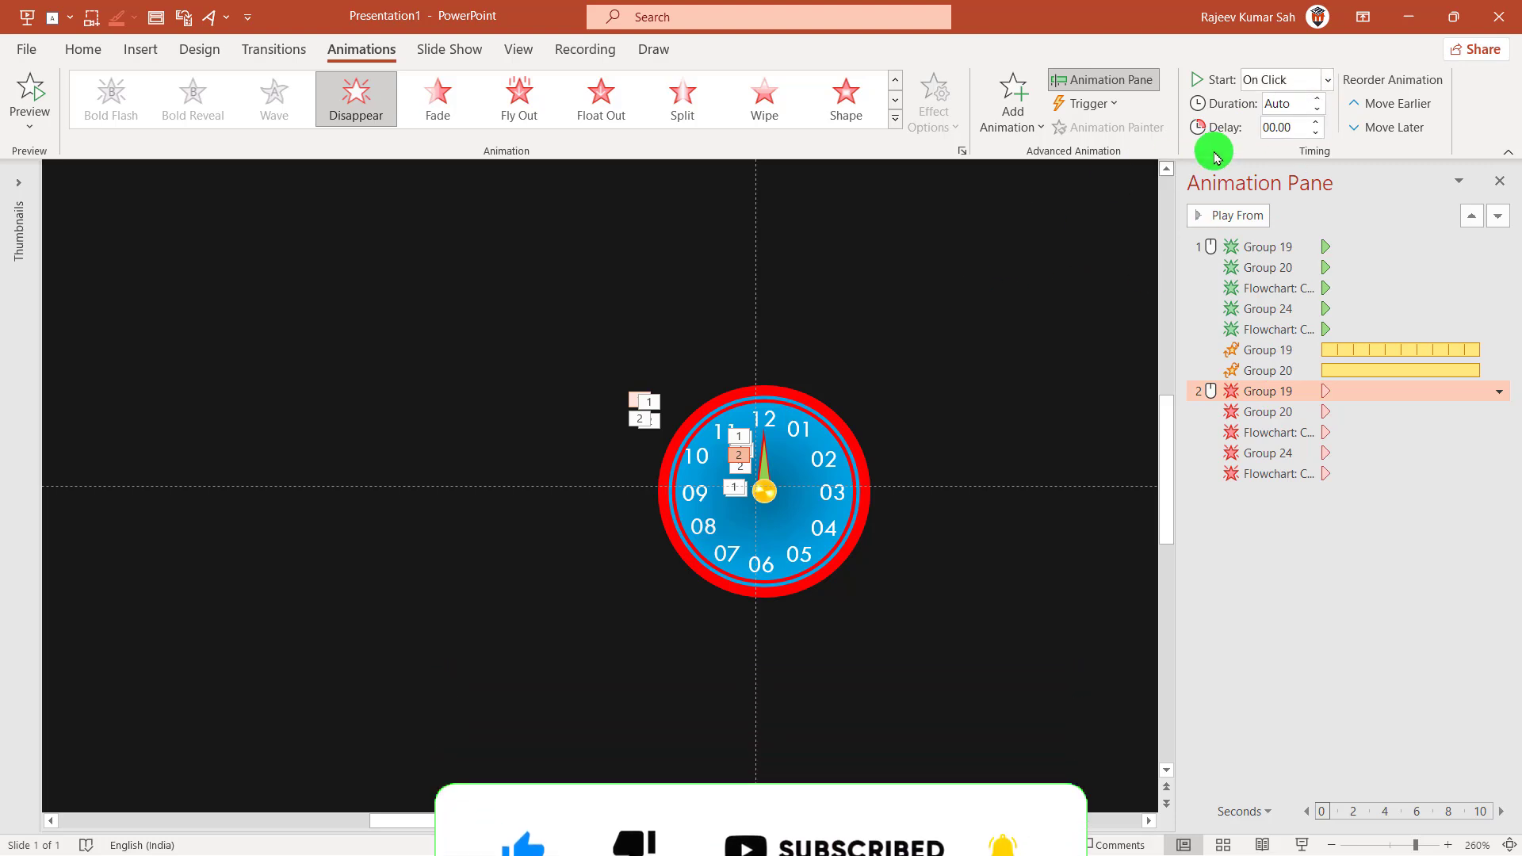
pyautogui.click(1310, 82)
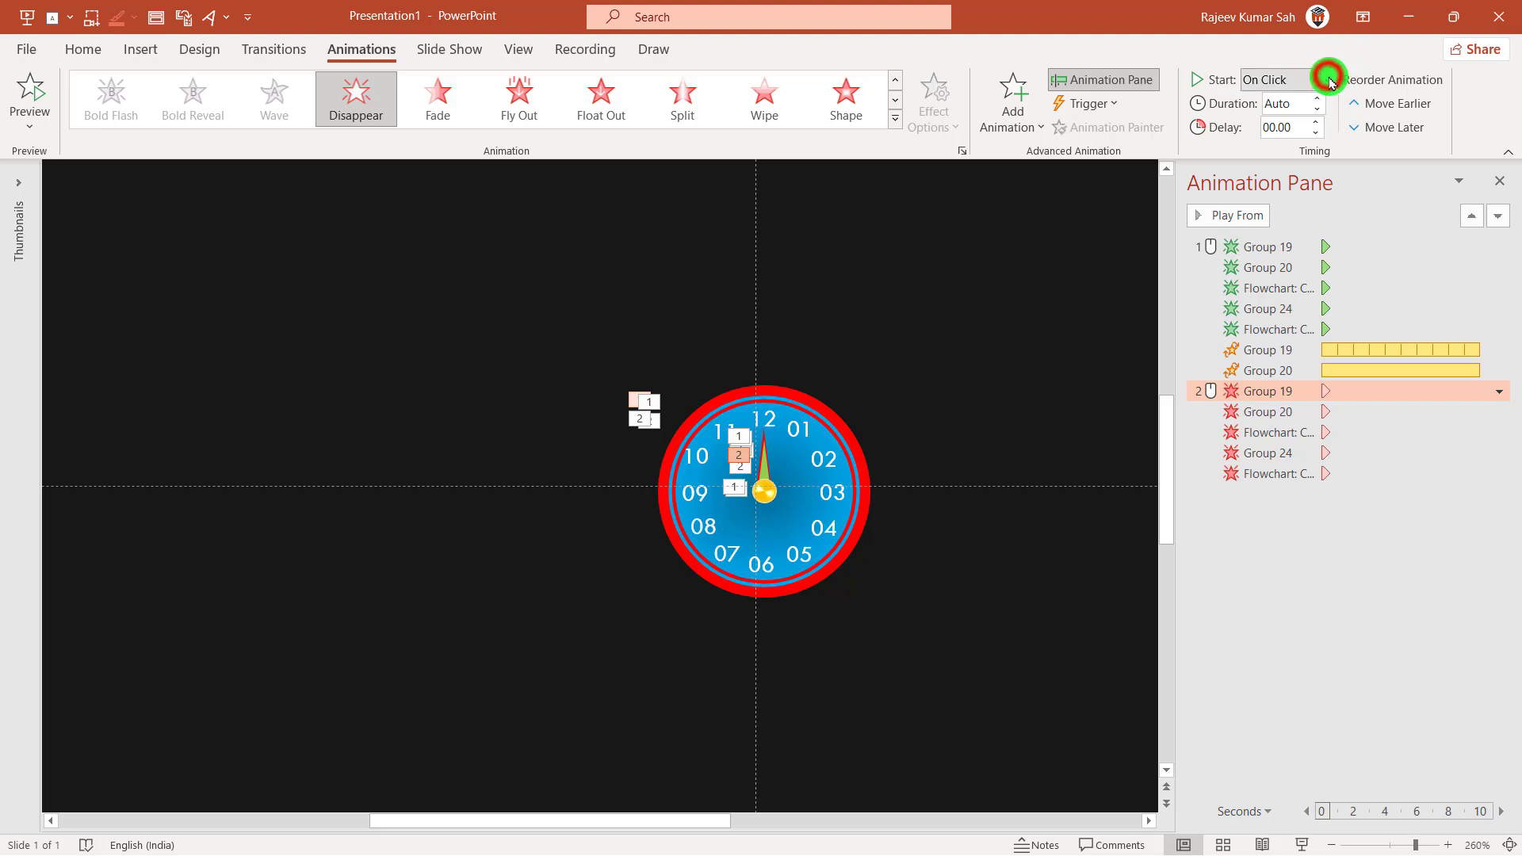
# Set the Group 19 exit and first entrance to After Previous, then close the Animation Pane
pyautogui.click(1277, 153)
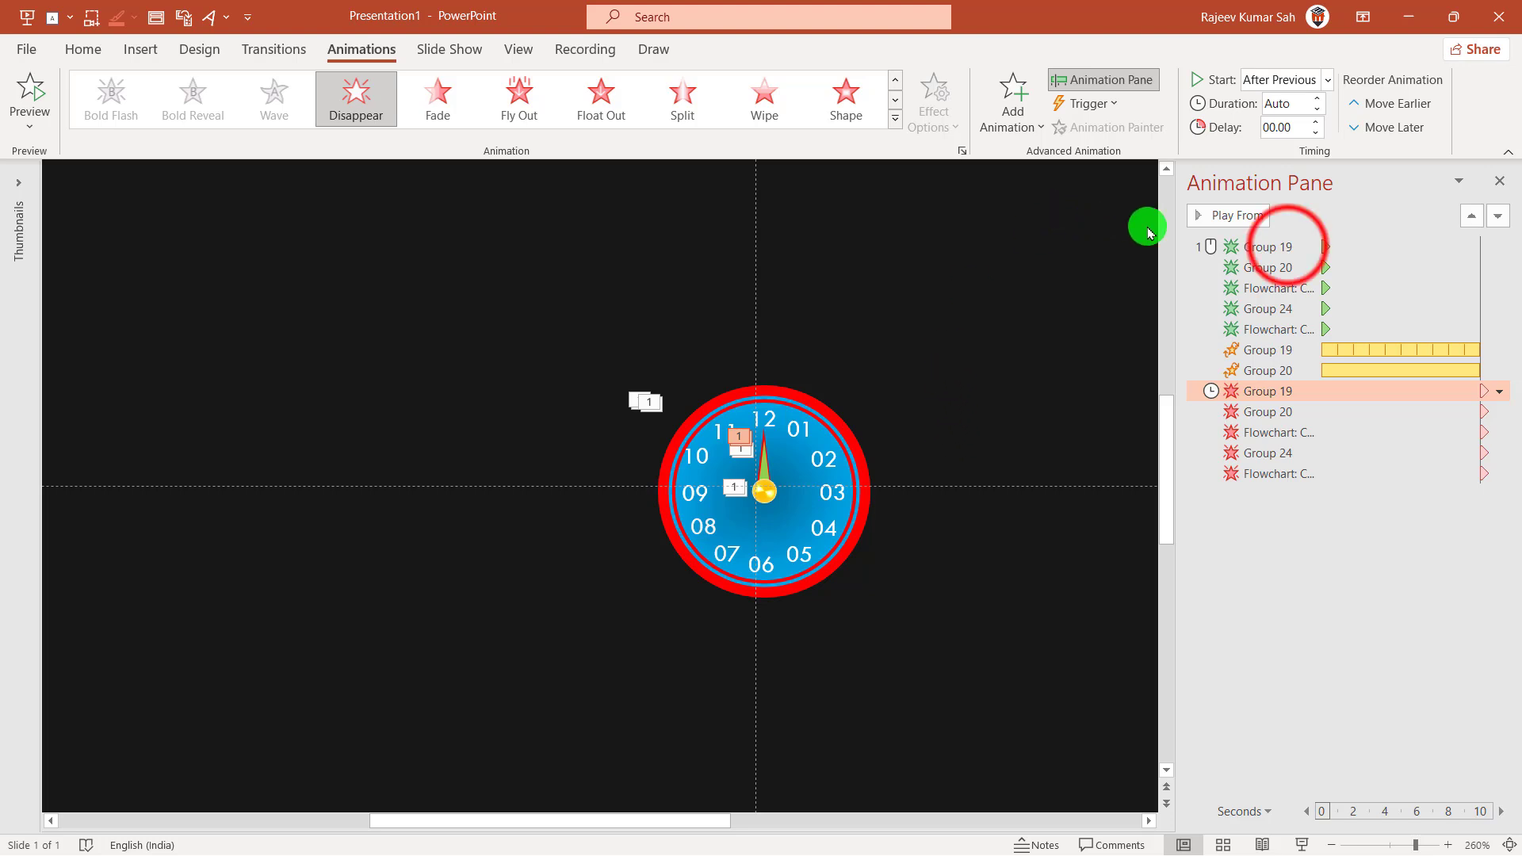
pyautogui.click(1288, 246)
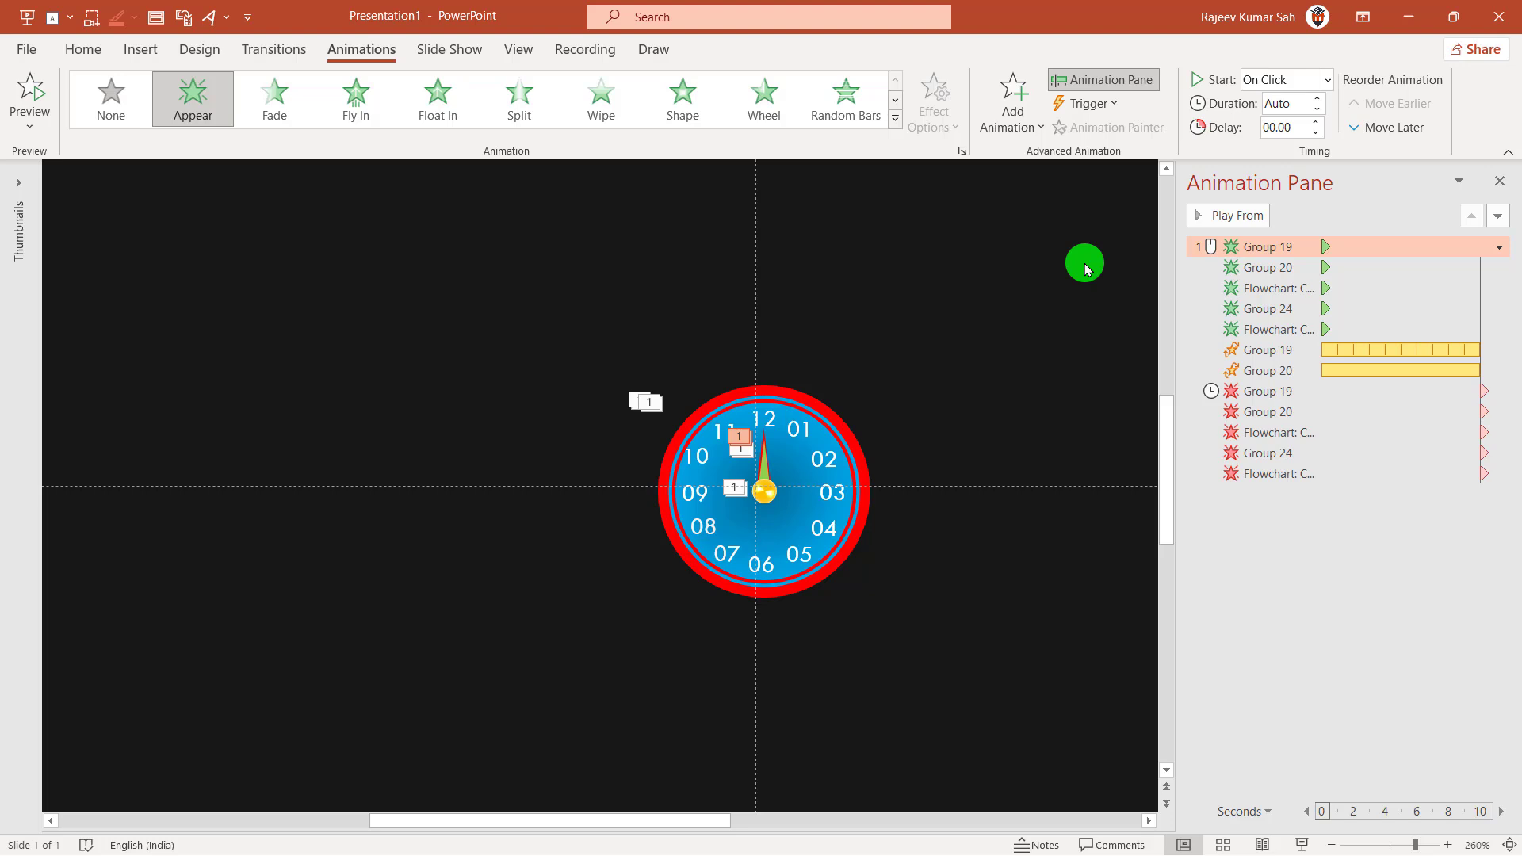
pyautogui.click(1327, 80)
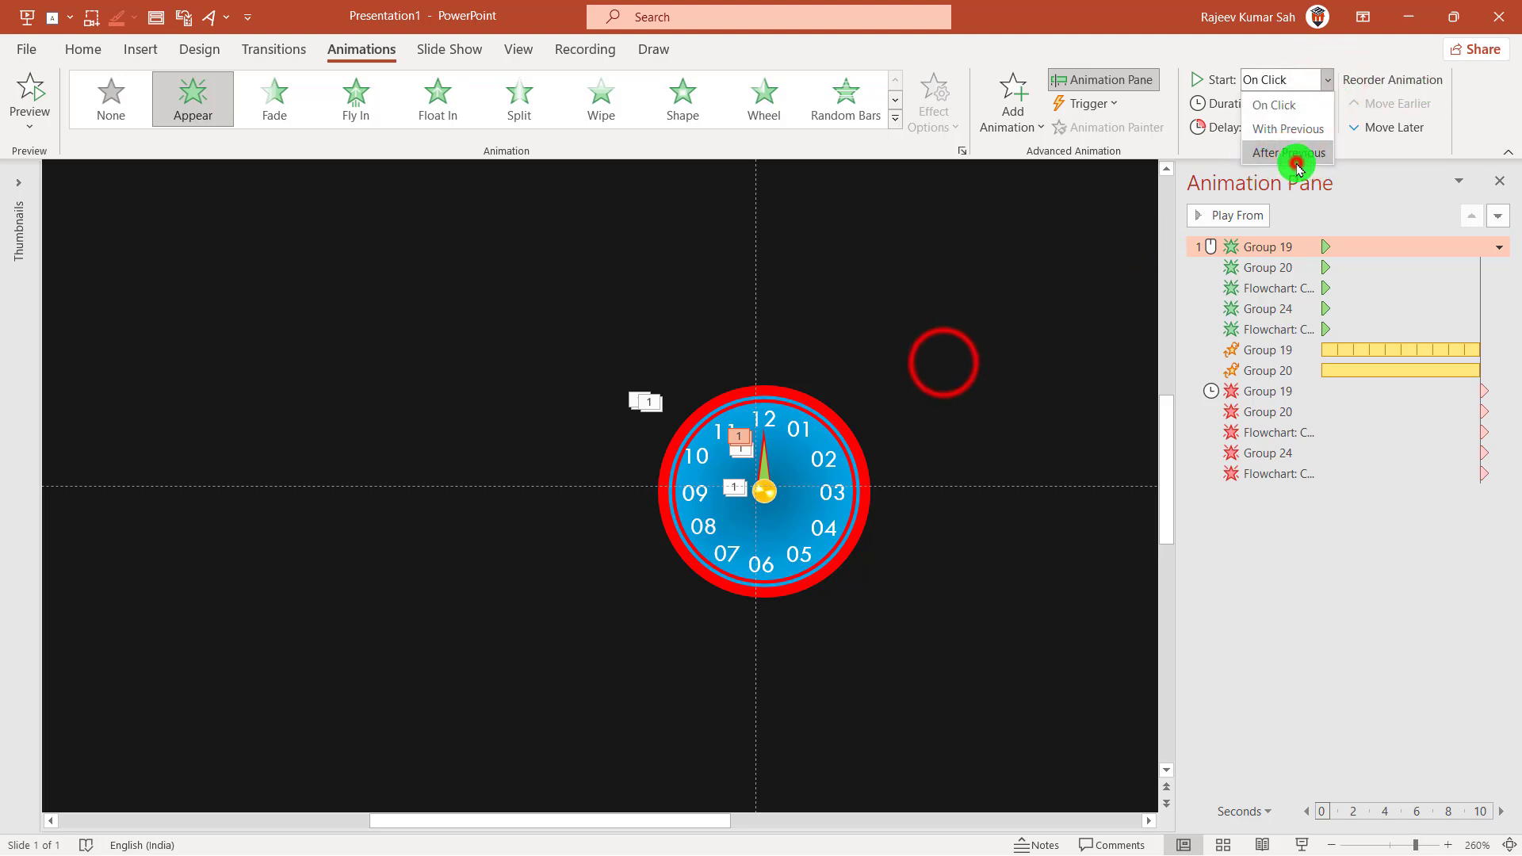
pyautogui.click(1295, 156)
pyautogui.click(943, 363)
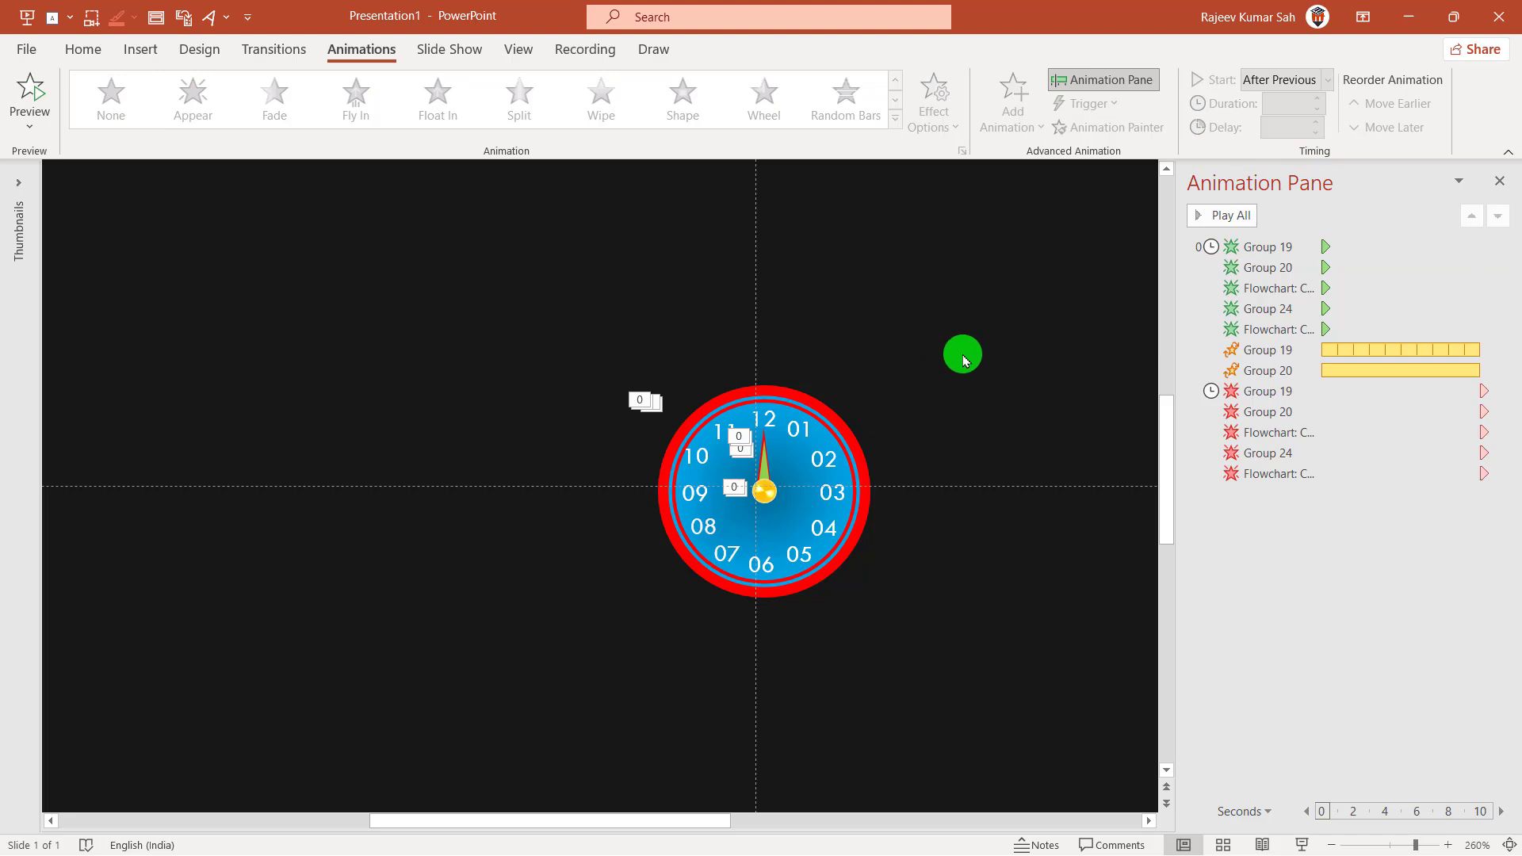
pyautogui.click(1499, 181)
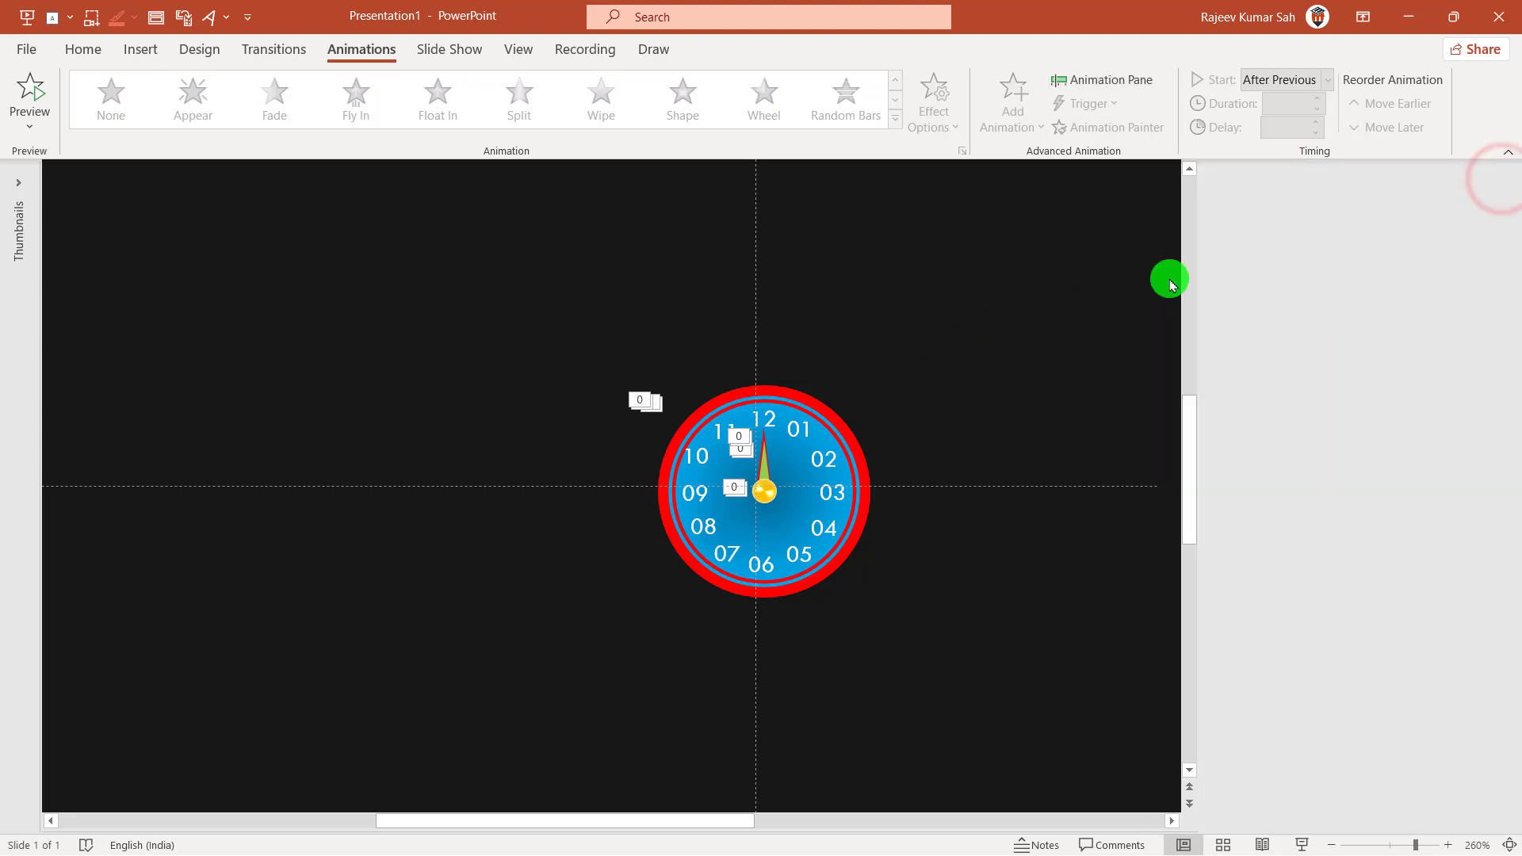